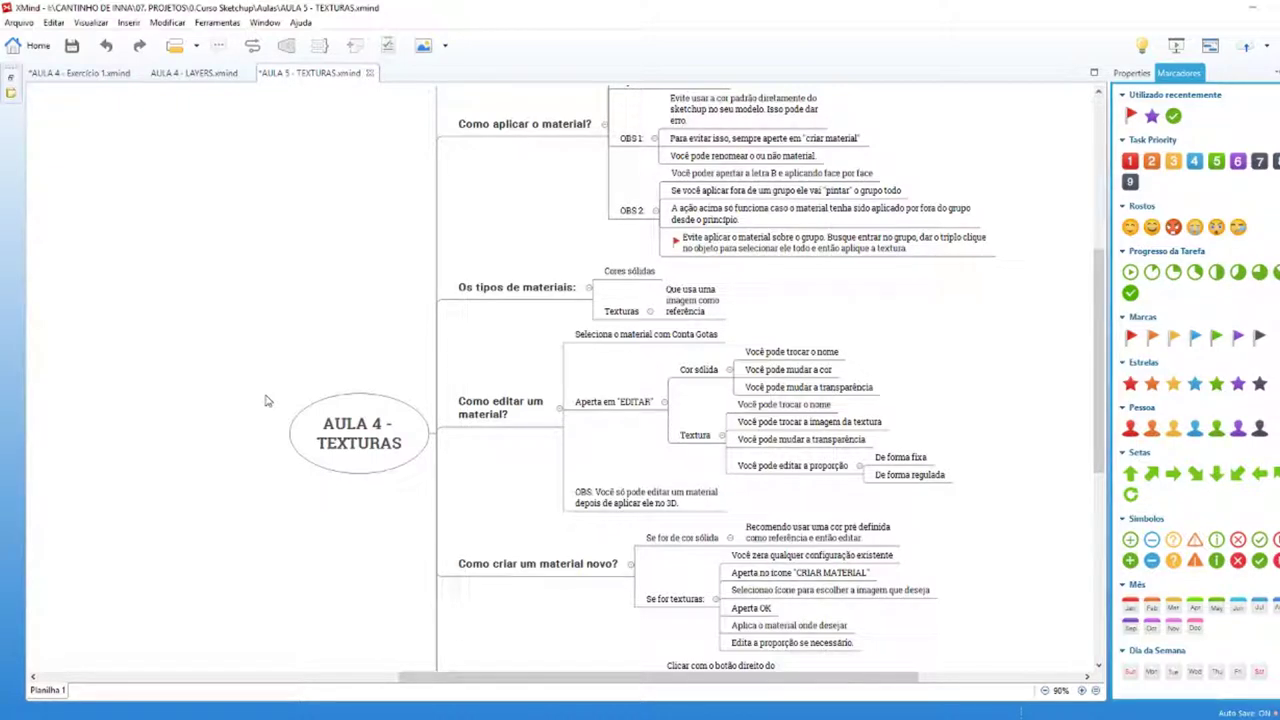
# Step: Return to the SketchUp model and orbit around the man and armchair
pyautogui.scroll(3, 272, 390)
pyautogui.scroll(-8, 450, 460)
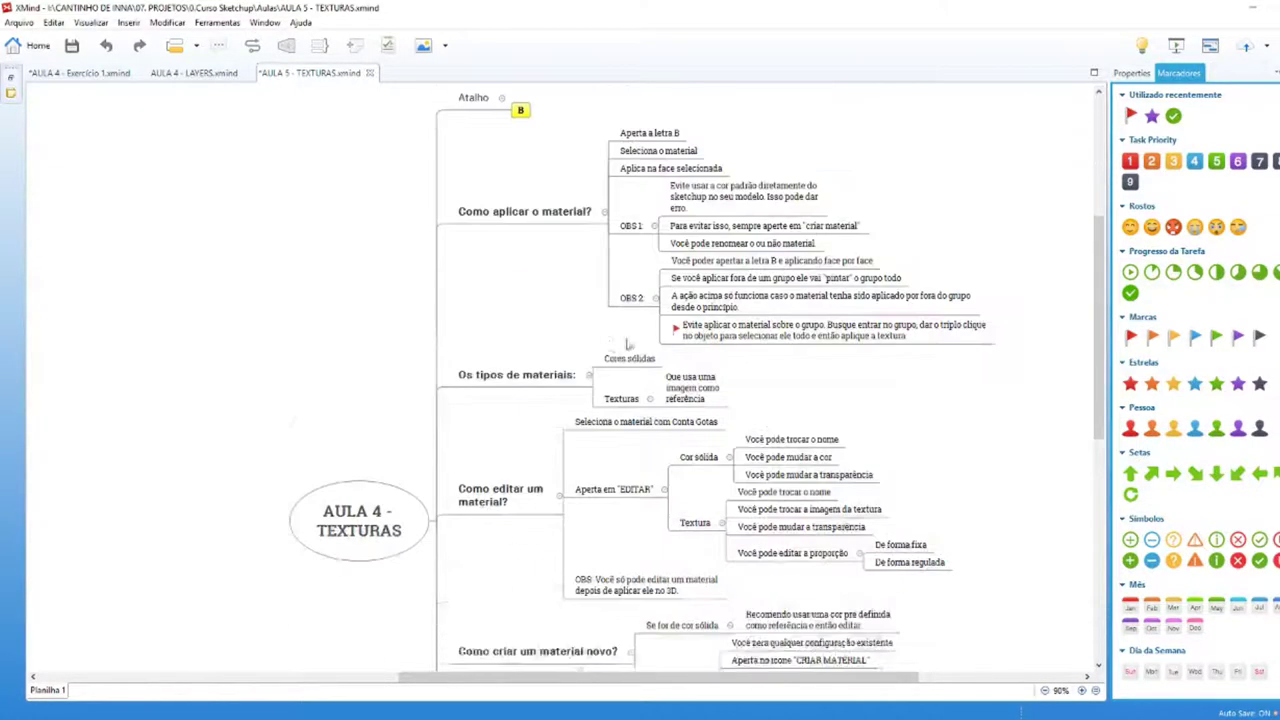
pyautogui.scroll(5, 632, 533)
pyautogui.scroll(1, 500, 480)
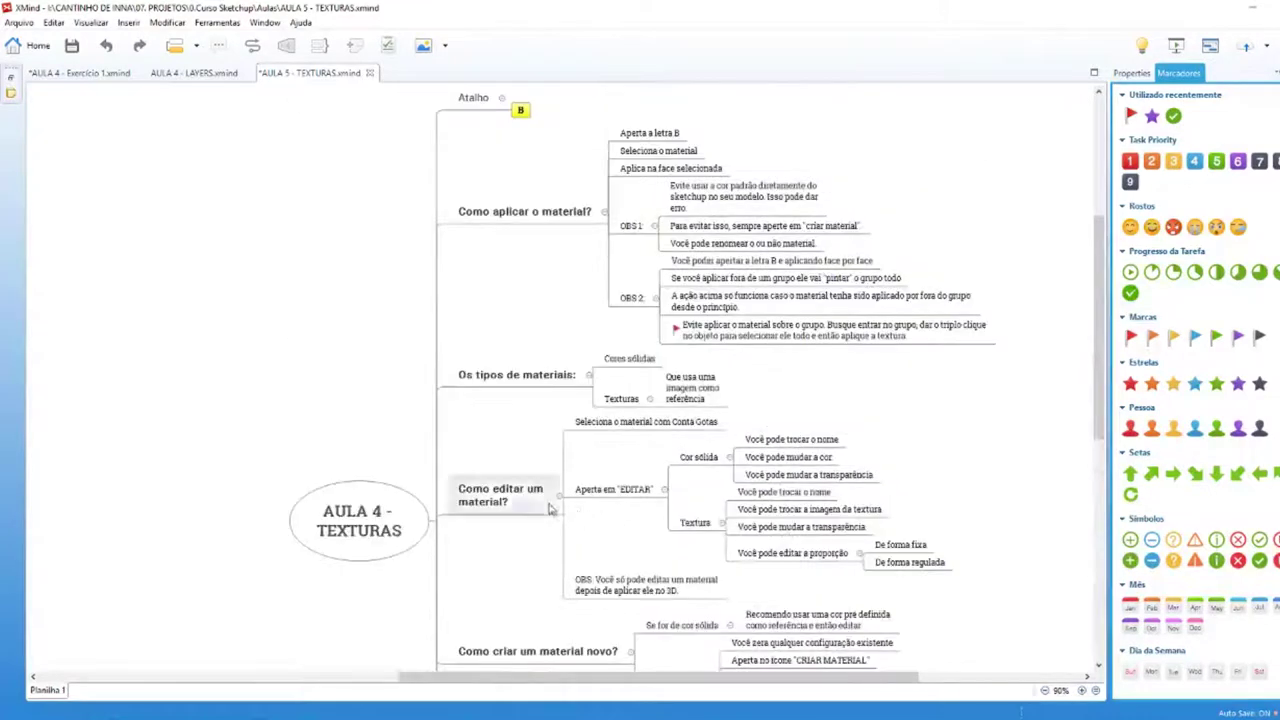
pyautogui.scroll(2, 363, 423)
pyautogui.scroll(-2, 334, 419)
pyautogui.scroll(-1, 290, 411)
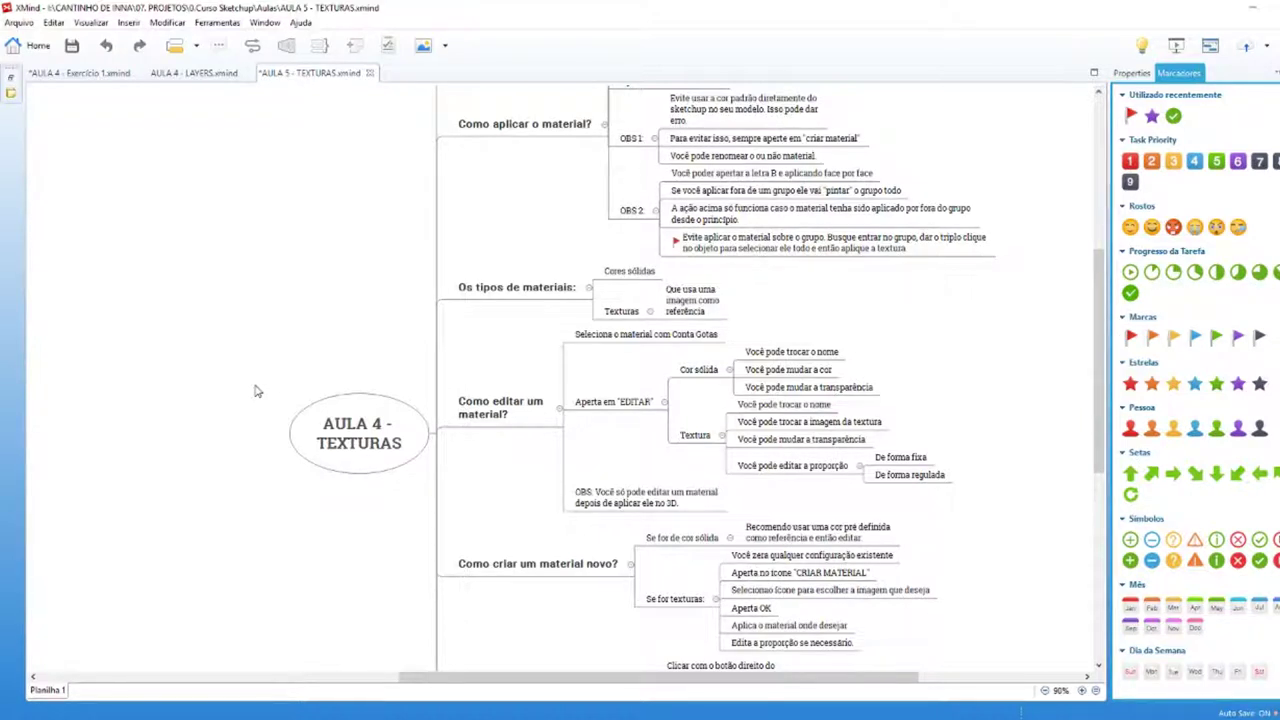
pyautogui.scroll(3, 255, 391)
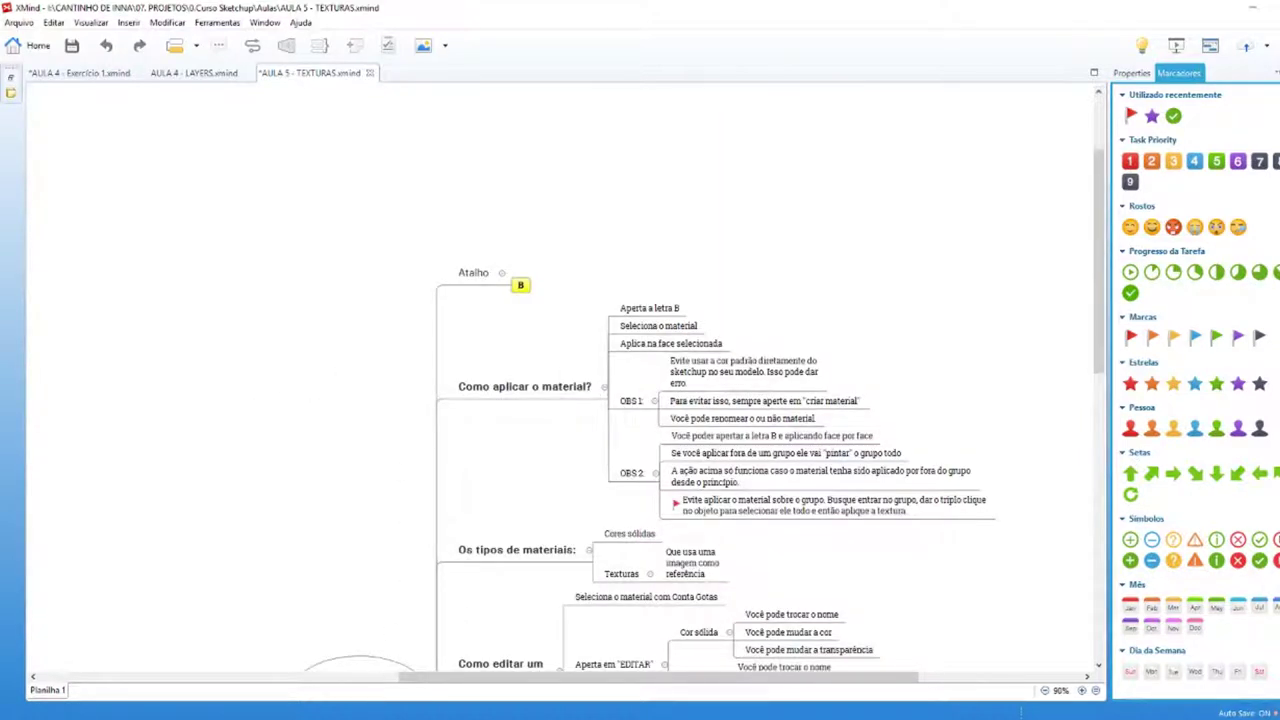
pyautogui.click(405, 663)
pyautogui.moveTo(560, 450); pyautogui.dragTo(640, 451)
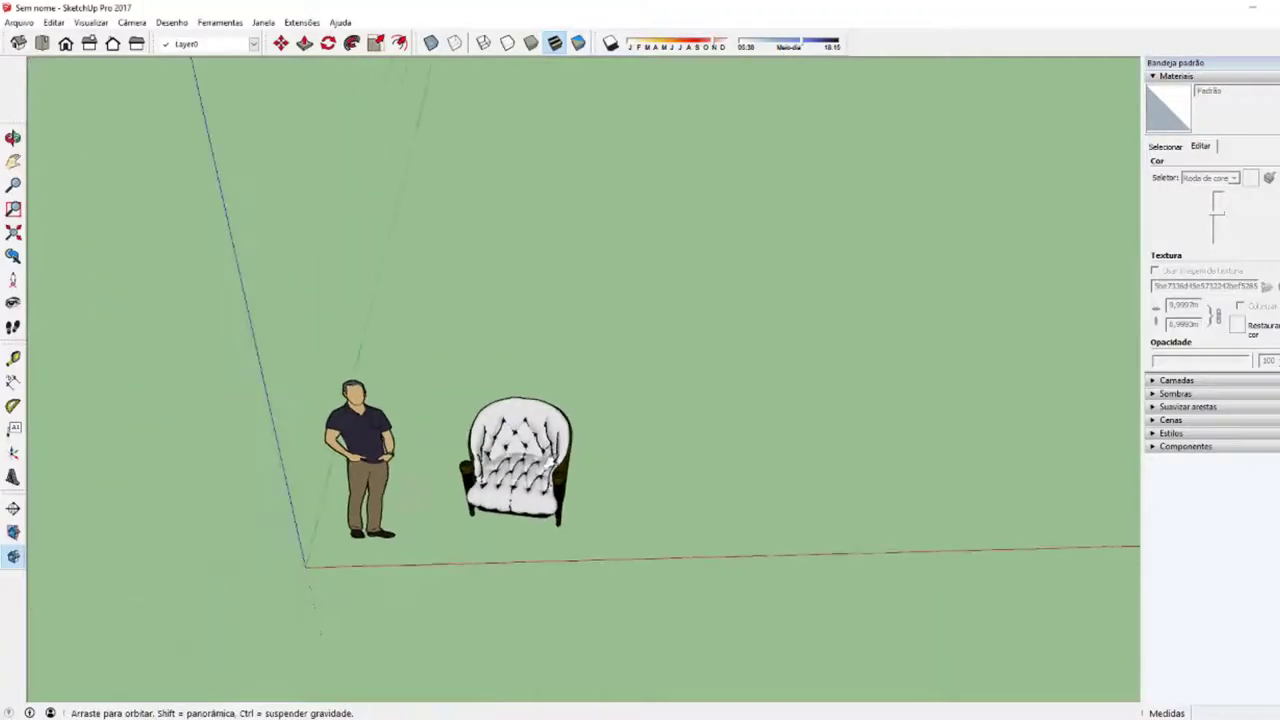
pyautogui.moveTo(640, 451); pyautogui.dragTo(841, 252, button='middle')
pyautogui.moveTo(566, 323); pyautogui.dragTo(517, 411, button='middle')
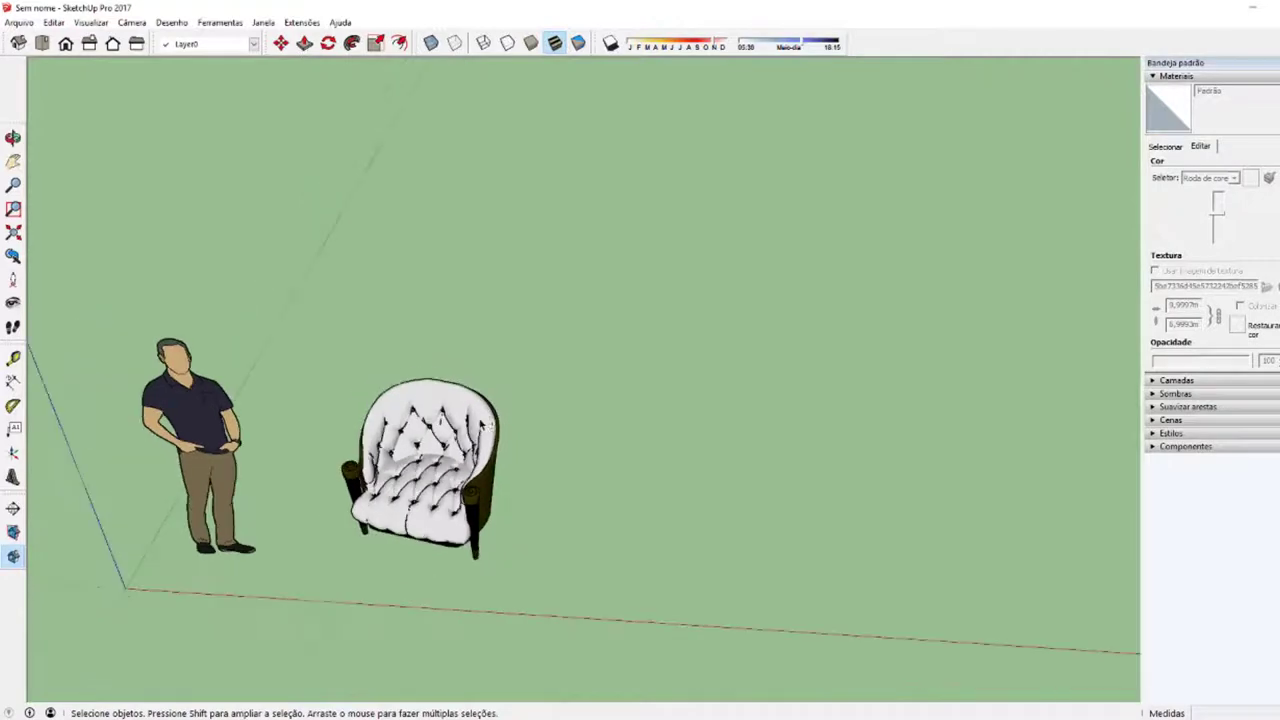
pyautogui.scroll(3, 445, 420)
# Step: Activate Paint Bucket and move the Materials panel to the top of the Bandeja padrão tray
pyautogui.press('b')
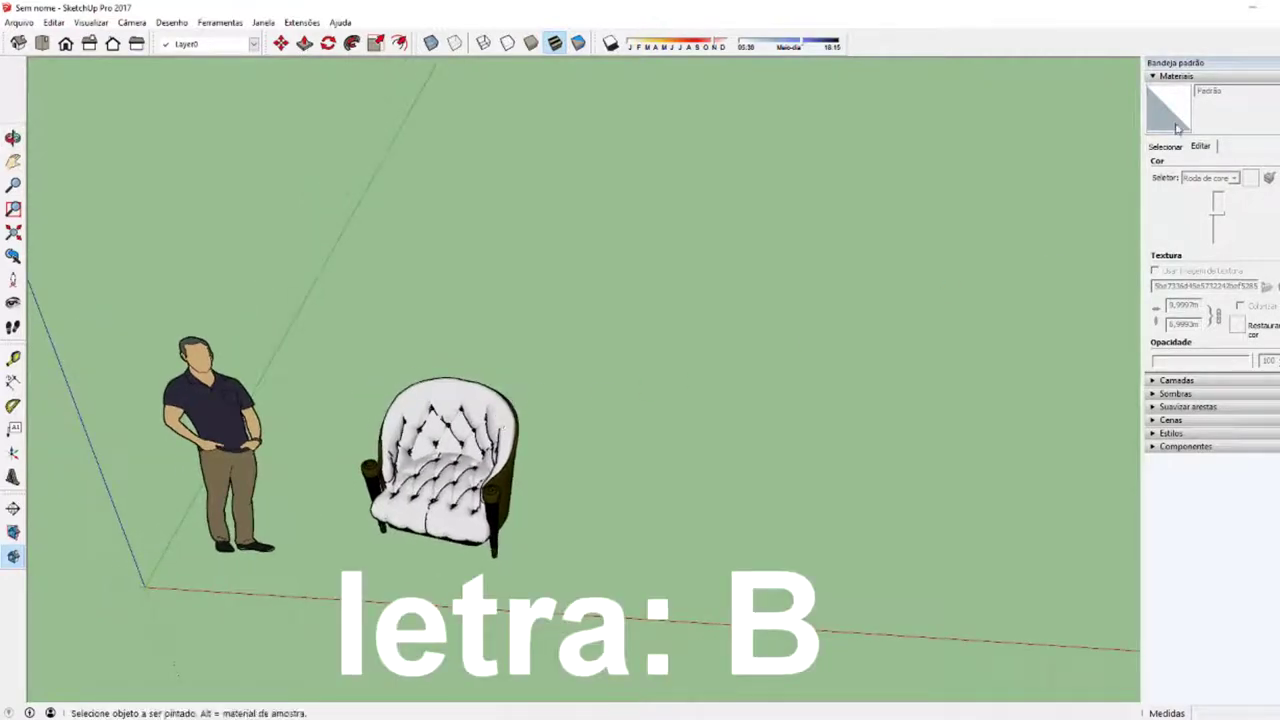
pyautogui.click(1152, 78)
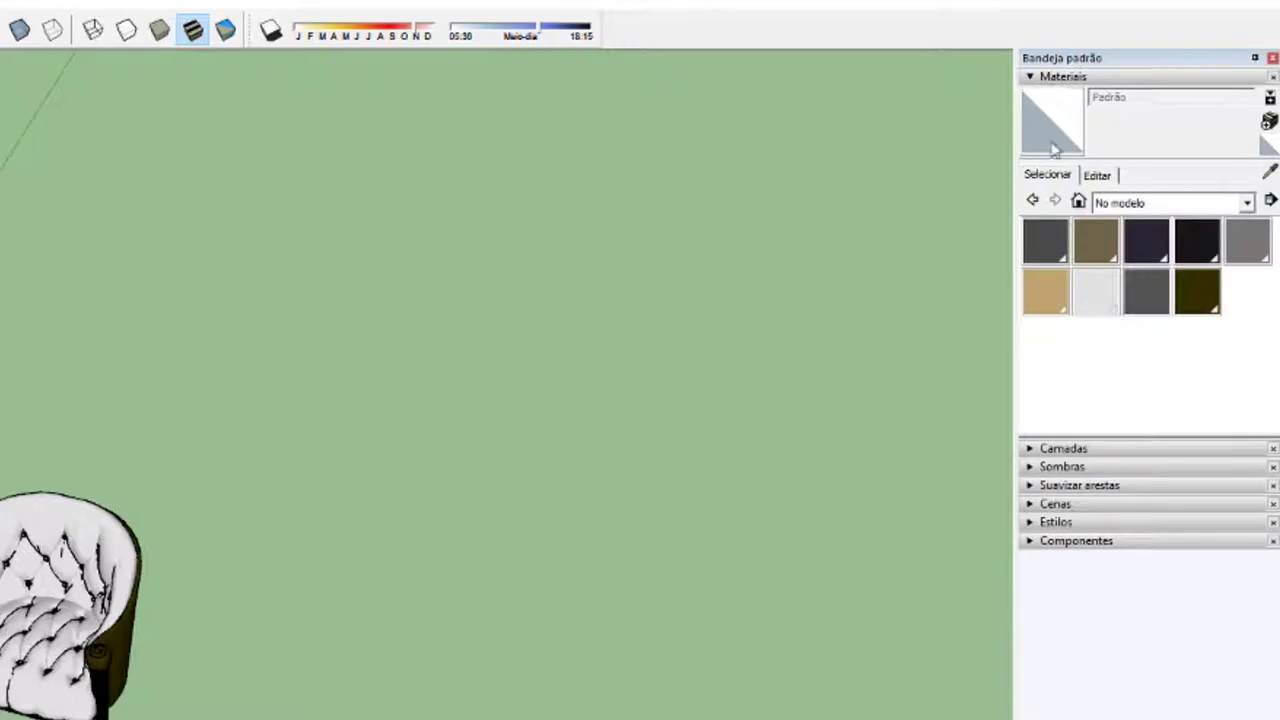
pyautogui.click(1160, 80)
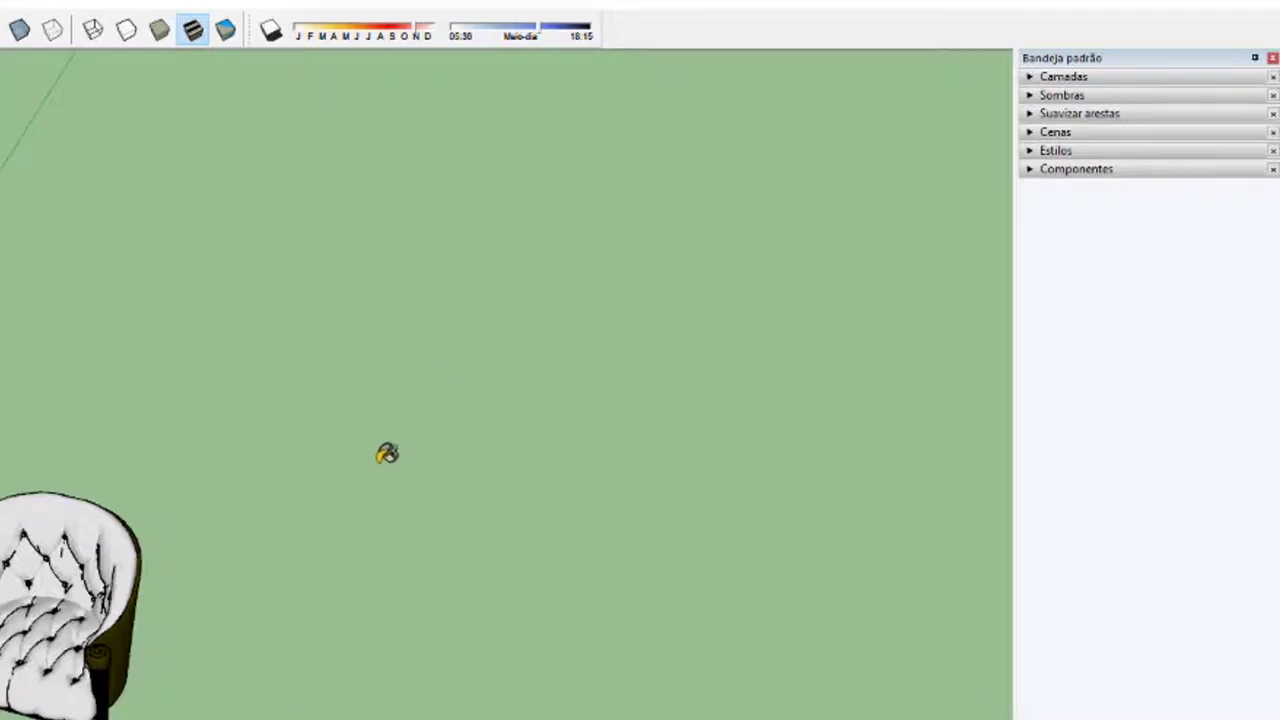
pyautogui.press('space')
pyautogui.press('b')
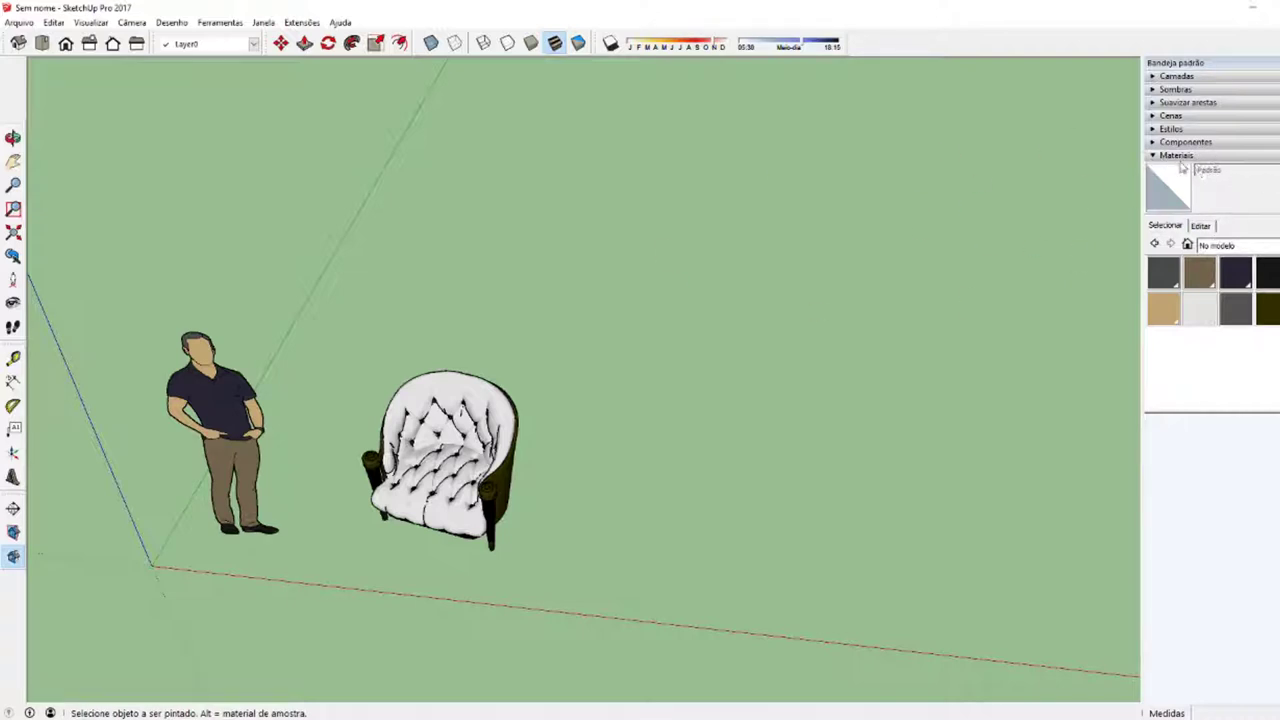
pyautogui.moveTo(1182, 157); pyautogui.dragTo(1185, 77)
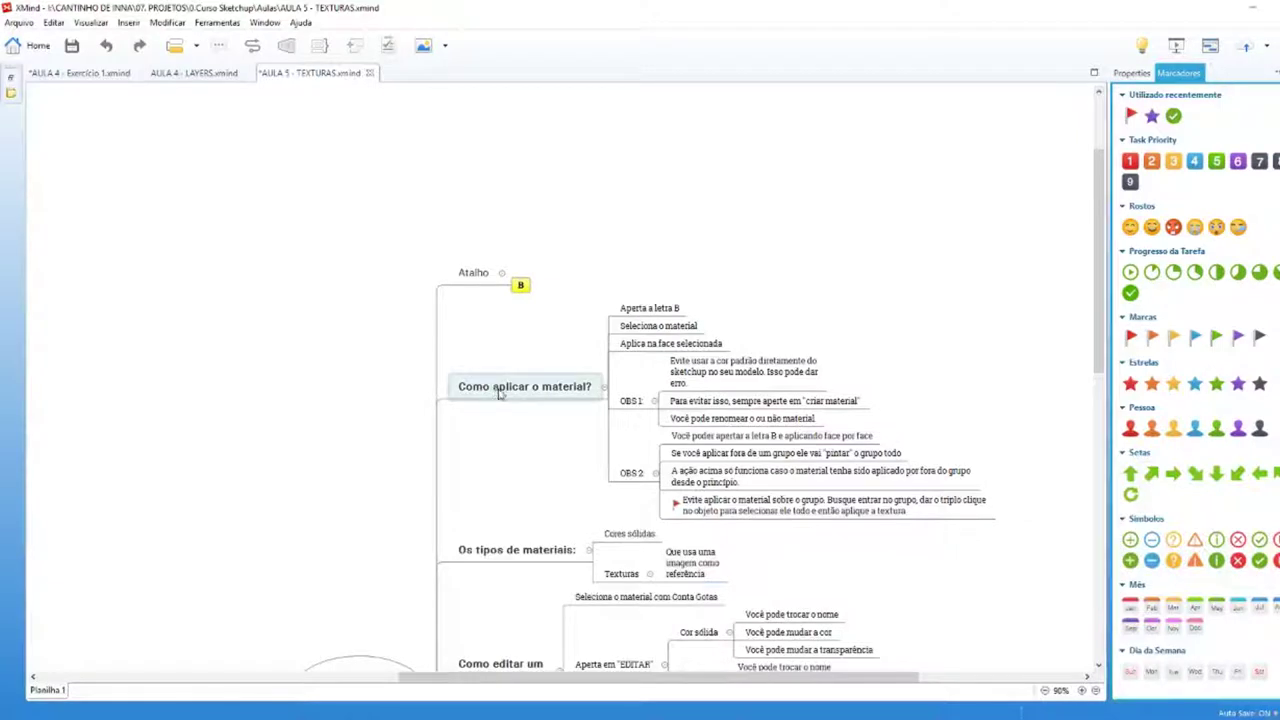
# Step: Give the Atalho topic a green check marker and review the Como aplicar o material? subtopics
pyautogui.click(479, 272)
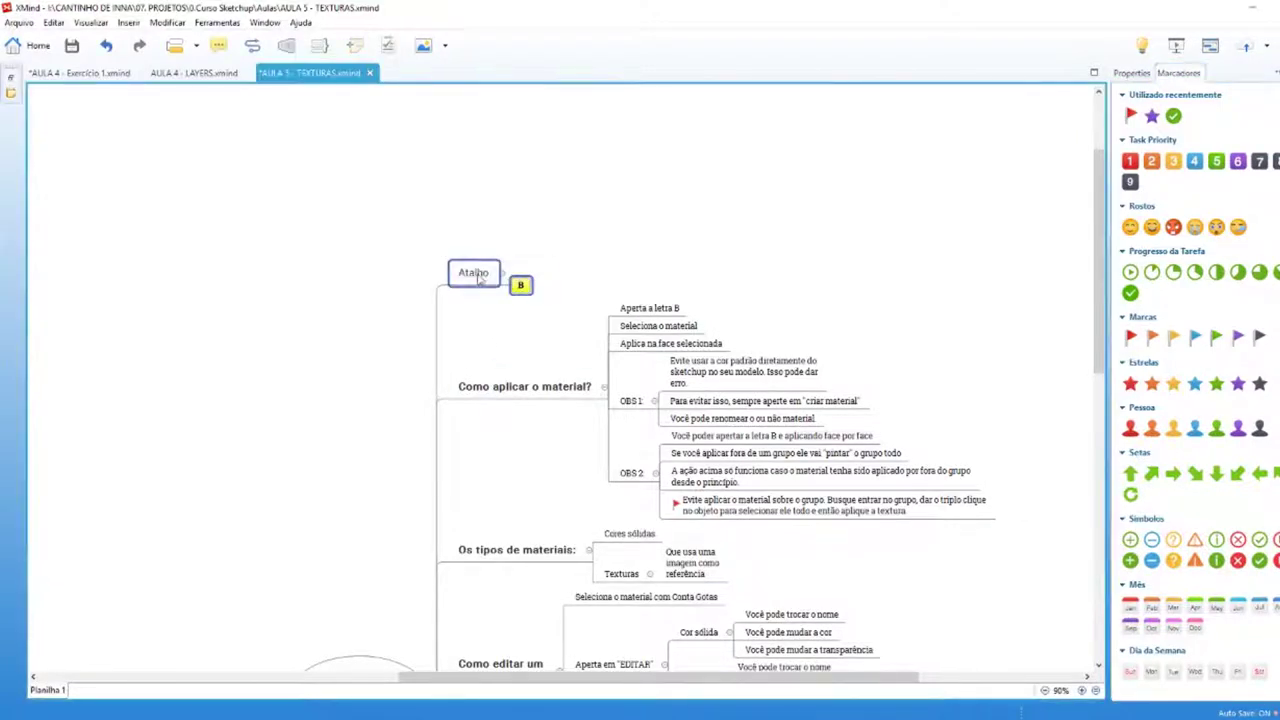
pyautogui.click(1172, 115)
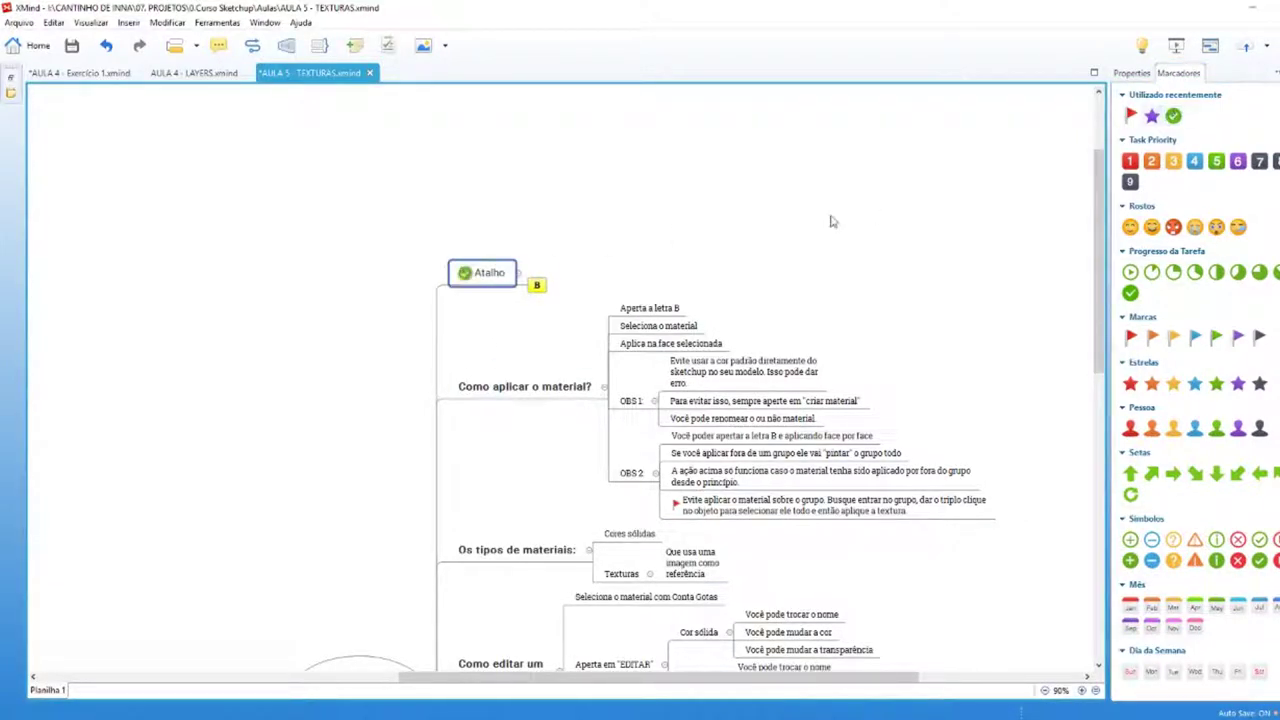
pyautogui.click(562, 392)
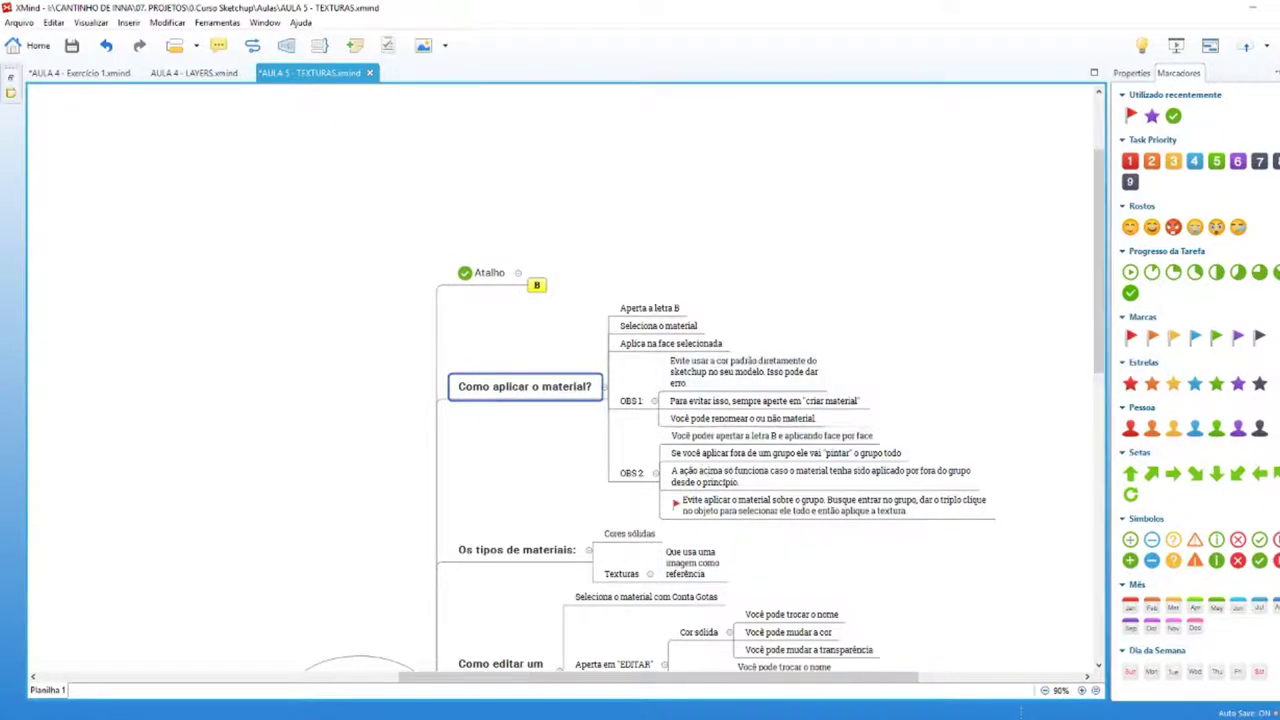
pyautogui.click(658, 326)
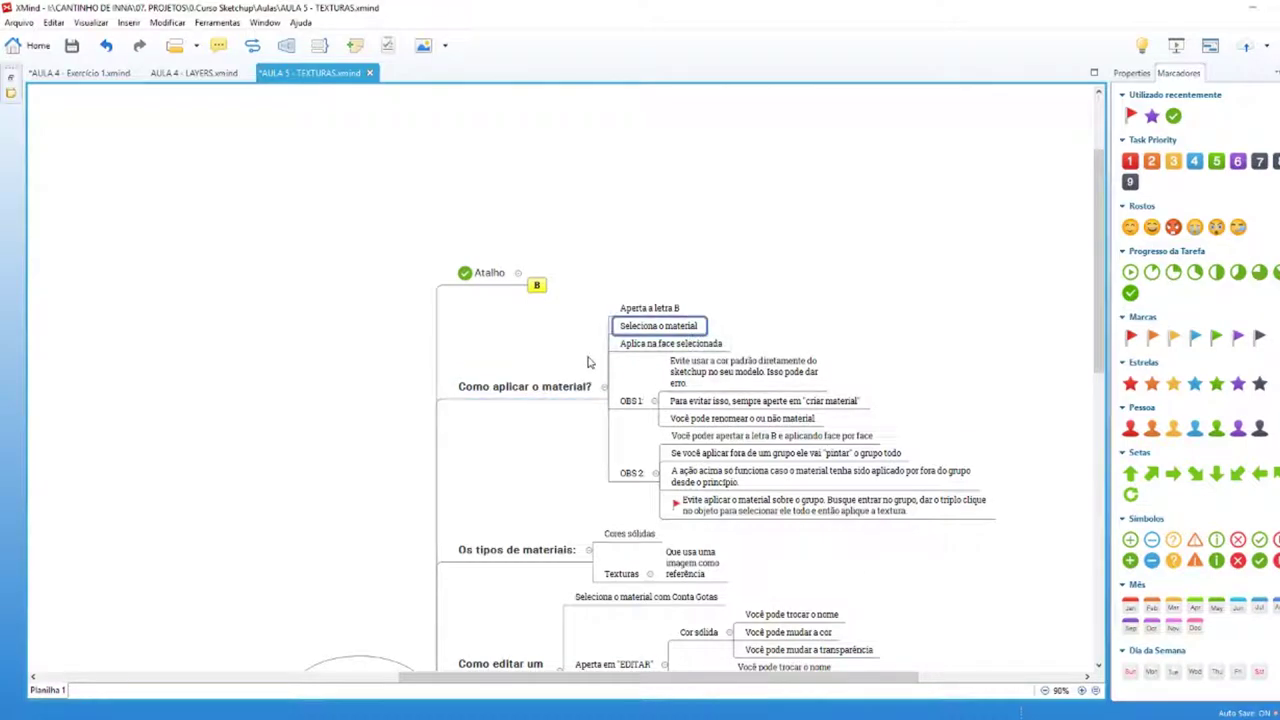
pyautogui.click(626, 348)
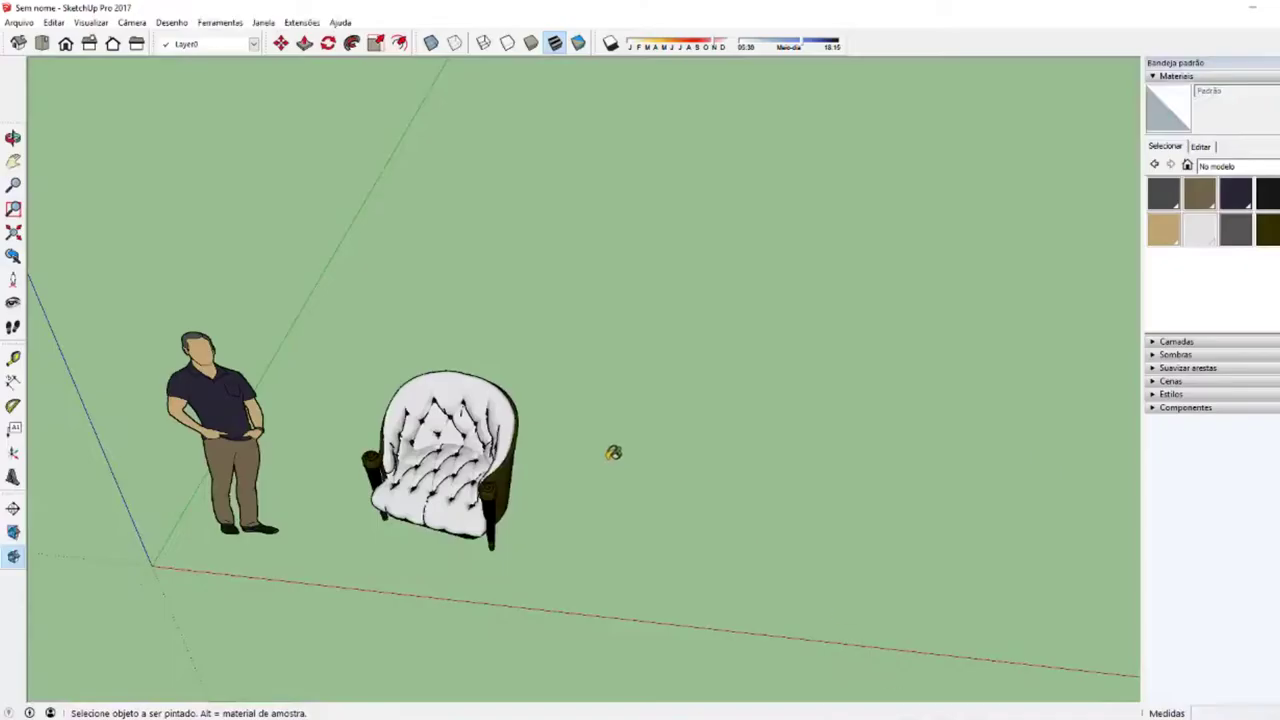
# Step: Draw a rectangle right of the armchair and push/pull it into a 1,52m-tall white box
pyautogui.press('r')
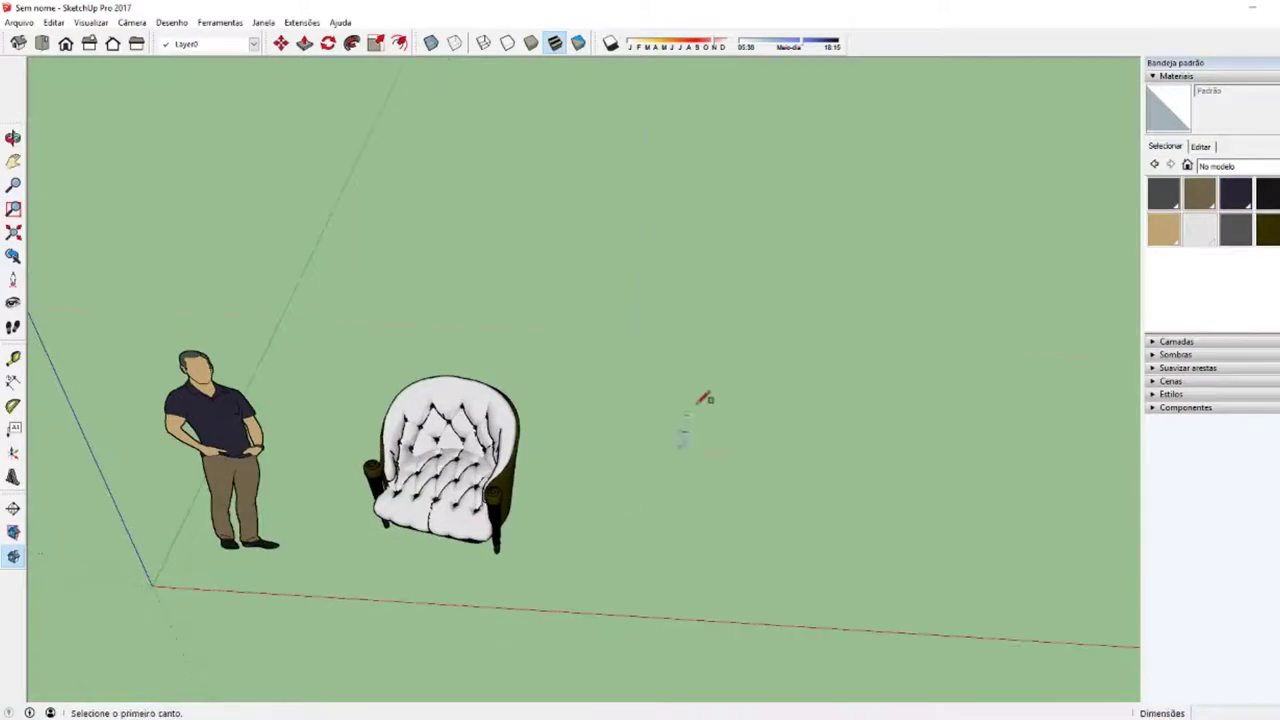
pyautogui.click(612, 347)
pyautogui.click(890, 547)
pyautogui.press('space')
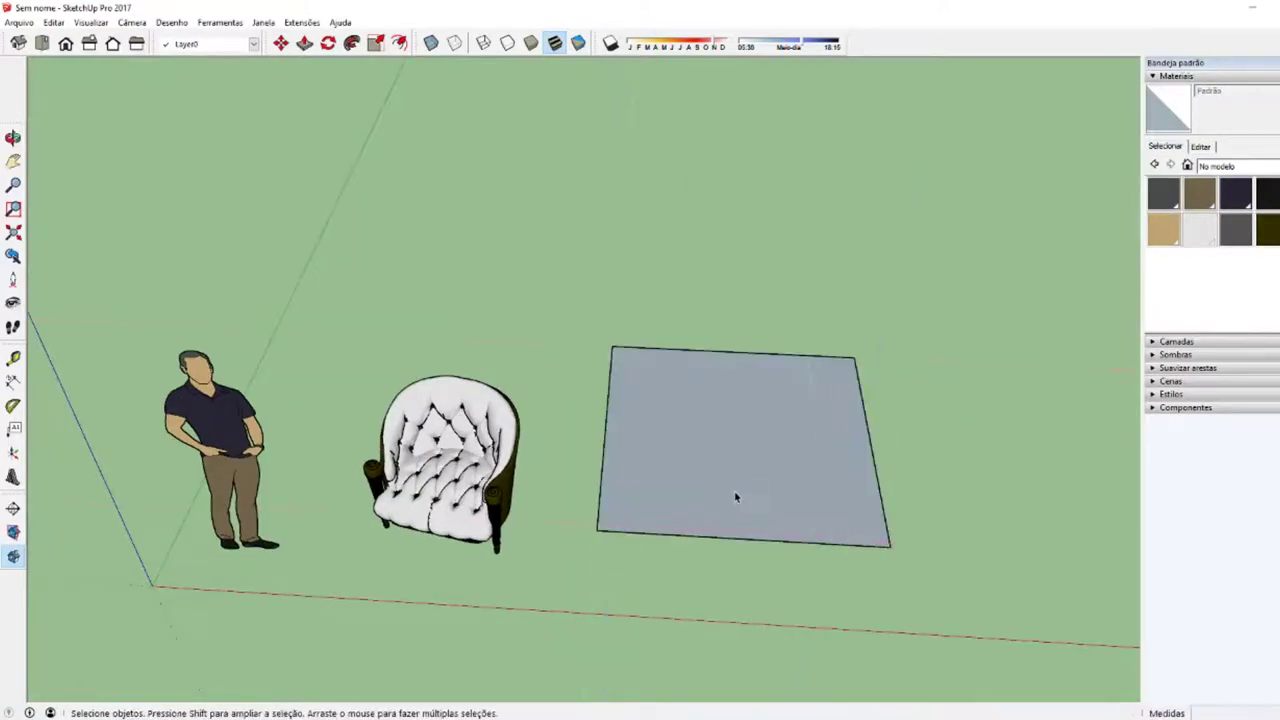
pyautogui.press('p')
pyautogui.doubleClick(745, 421)
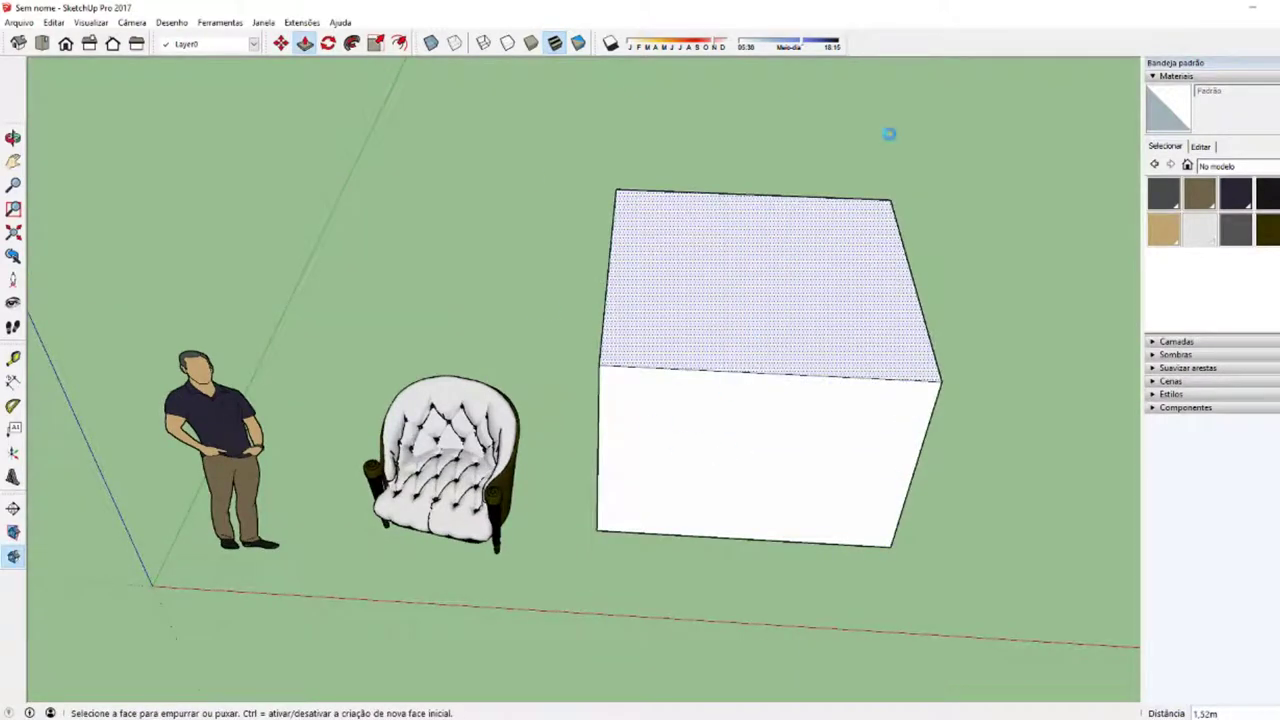
pyautogui.press('space')
pyautogui.moveTo(723, 437)
pyautogui.mouseDown(button='middle')
pyautogui.moveTo(697, 457)
pyautogui.moveTo(751, 371)
pyautogui.moveTo(581, 484)
pyautogui.moveTo(586, 523)
pyautogui.mouseUp(button='middle')
pyautogui.tripleClick(602, 552)
pyautogui.moveTo(575, 611)
pyautogui.mouseDown(button='middle')
pyautogui.moveTo(651, 634)
pyautogui.moveTo(726, 631)
pyautogui.moveTo(749, 603)
pyautogui.moveTo(620, 563)
pyautogui.moveTo(628, 528)
pyautogui.moveTo(531, 571)
pyautogui.moveTo(628, 563)
pyautogui.moveTo(586, 566)
pyautogui.moveTo(597, 567)
pyautogui.mouseUp(button='middle')
pyautogui.press('Escape')
pyautogui.press('b')
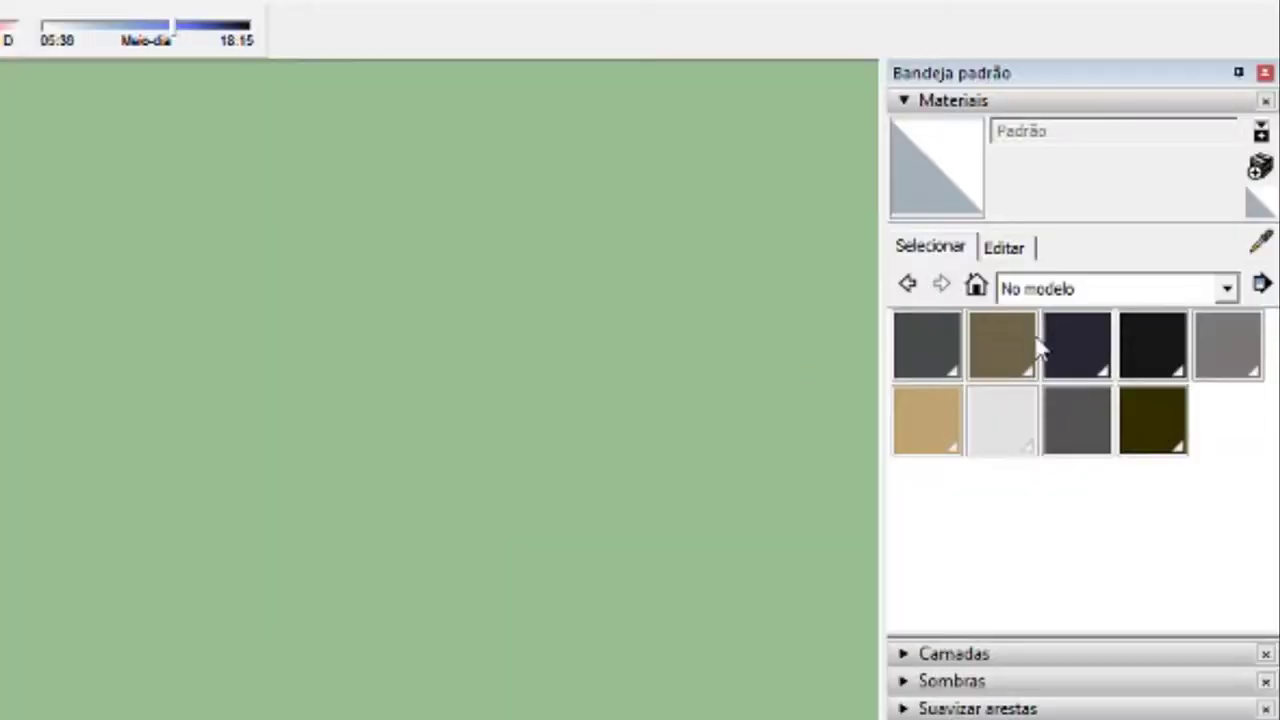
# Step: Switch the Materials library to Cores and pick the dark red Cor A06 swatch
pyautogui.click(1229, 292)
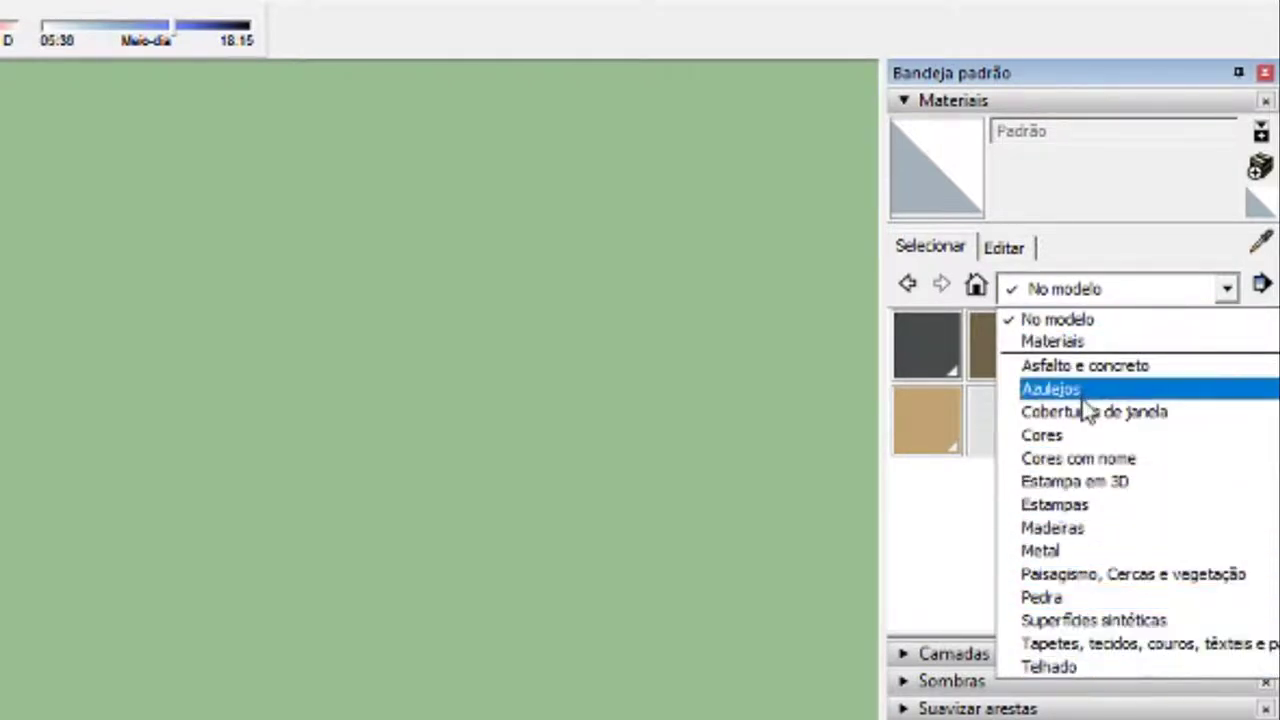
pyautogui.click(1038, 441)
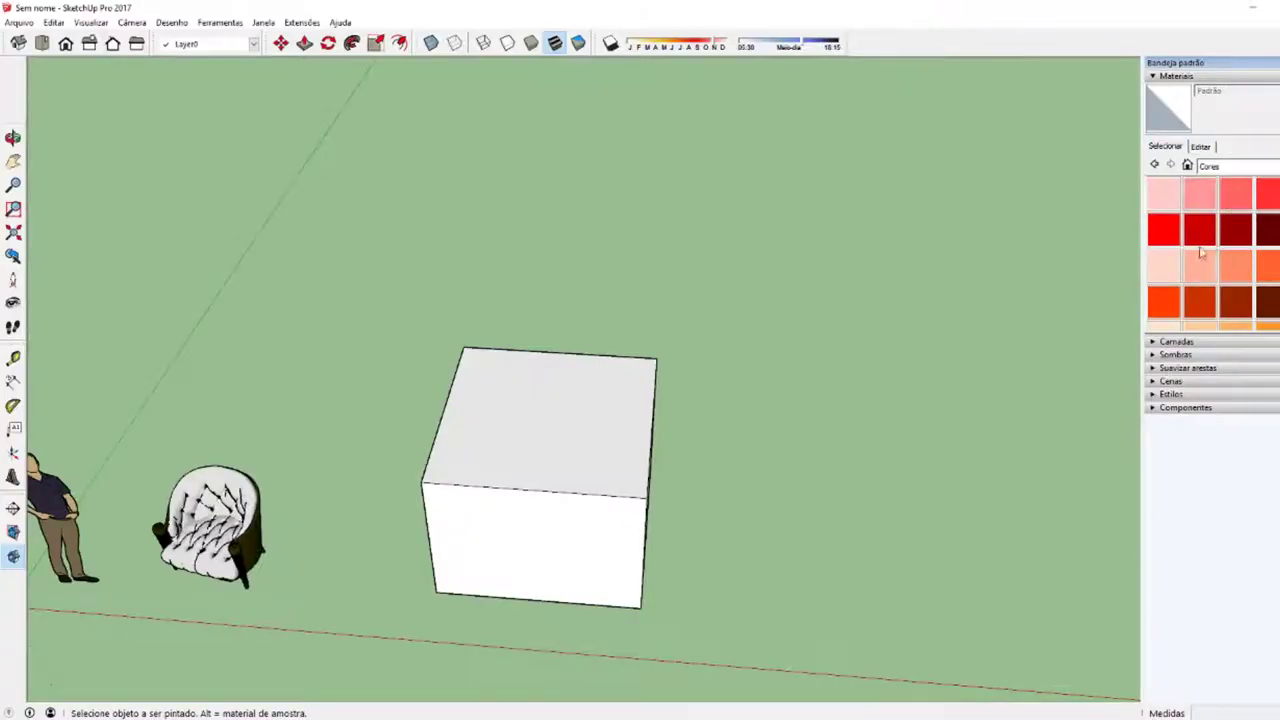
pyautogui.click(1203, 232)
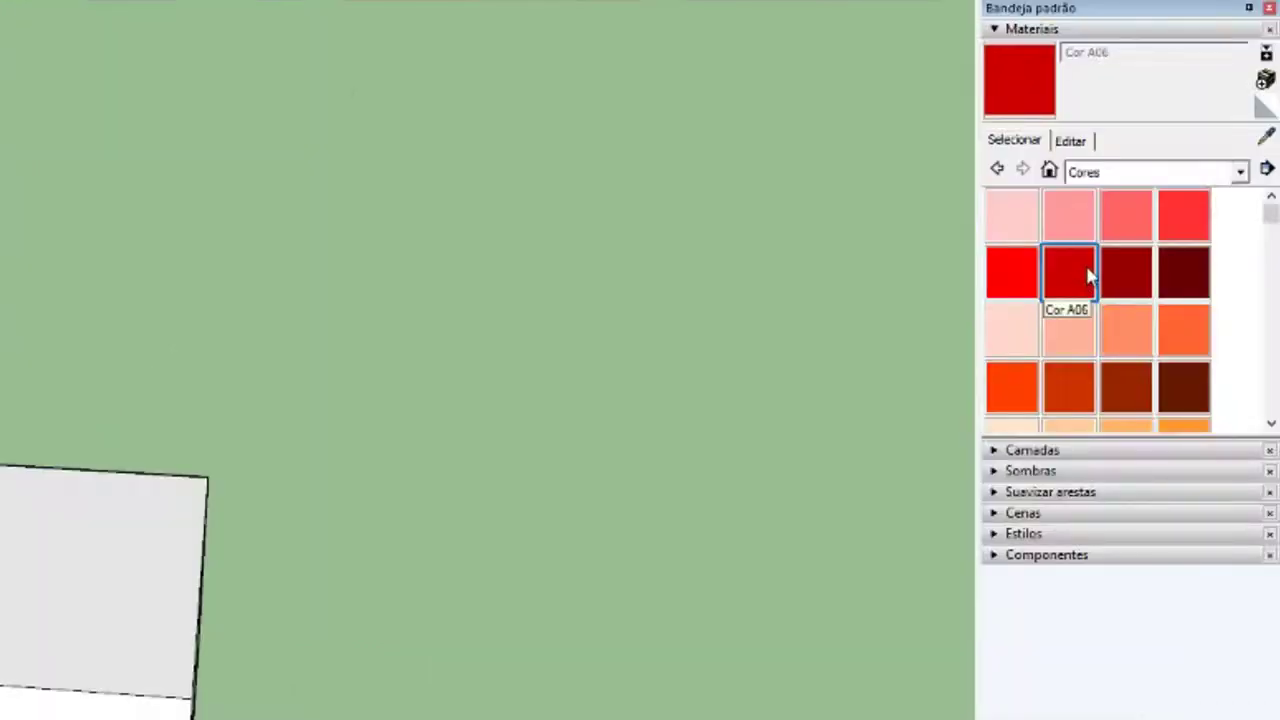
pyautogui.click(1266, 84)
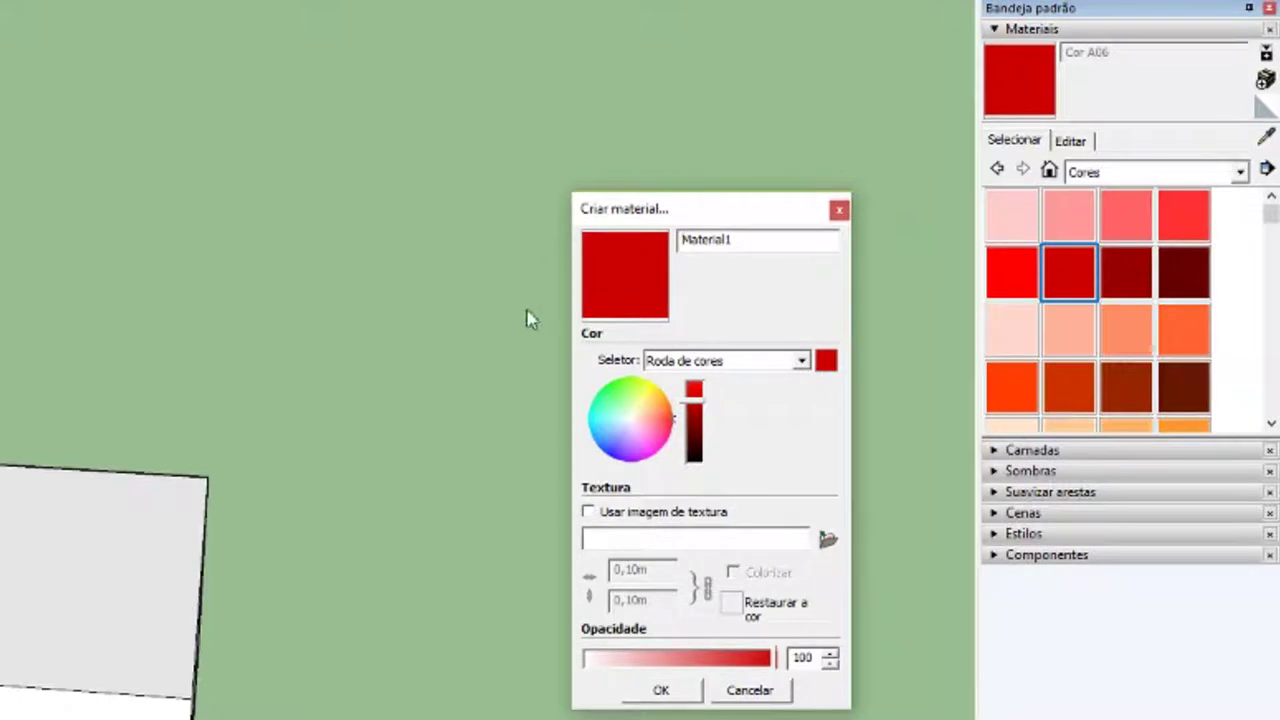
pyautogui.doubleClick(733, 244)
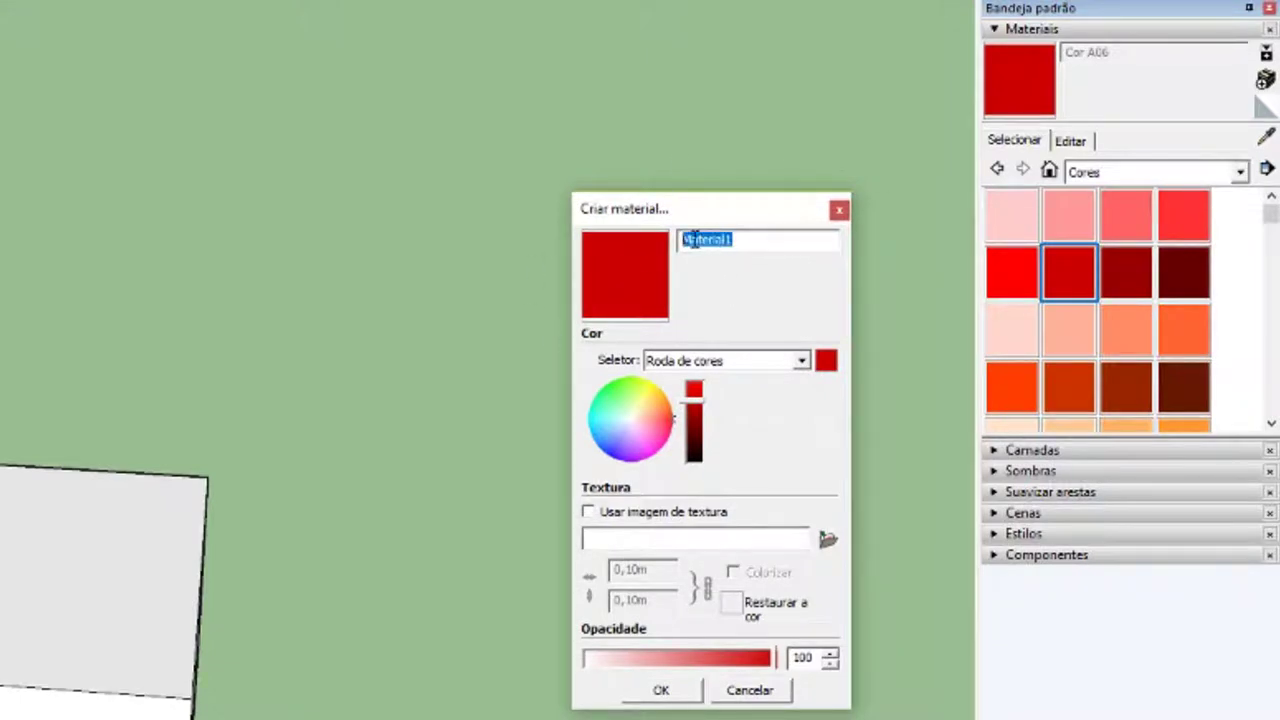
pyautogui.click(661, 690)
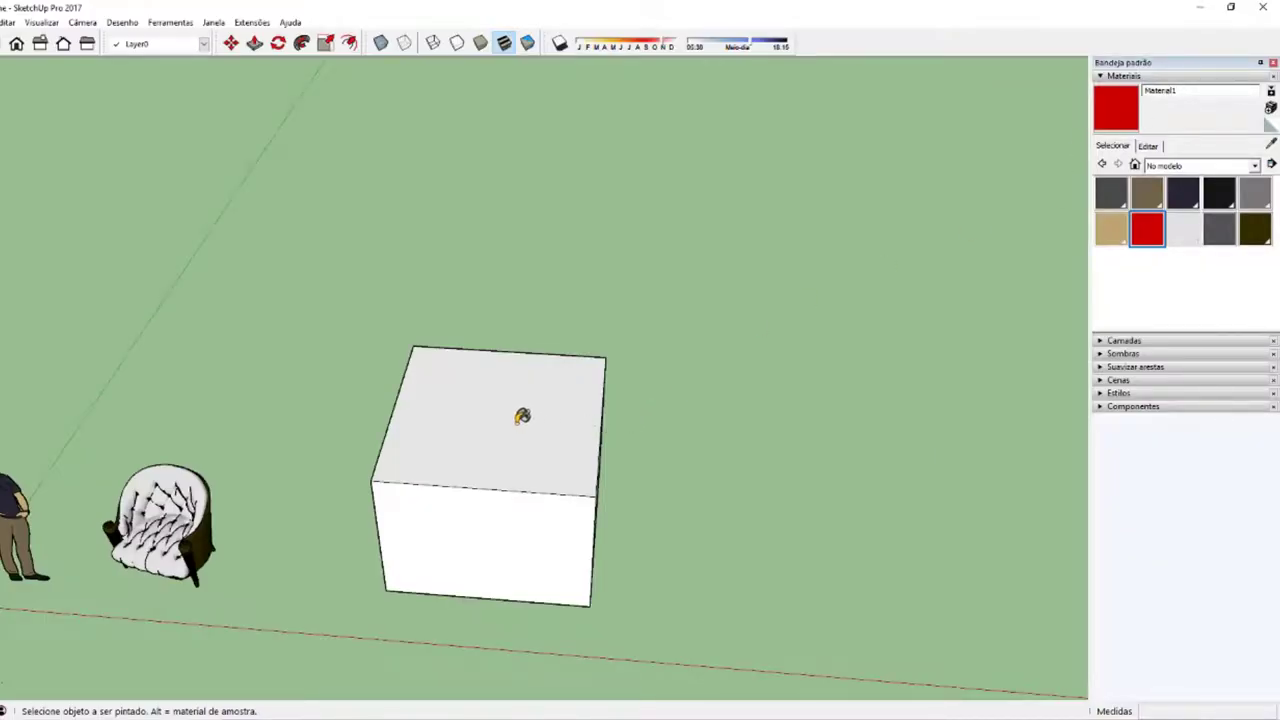
pyautogui.click(522, 416)
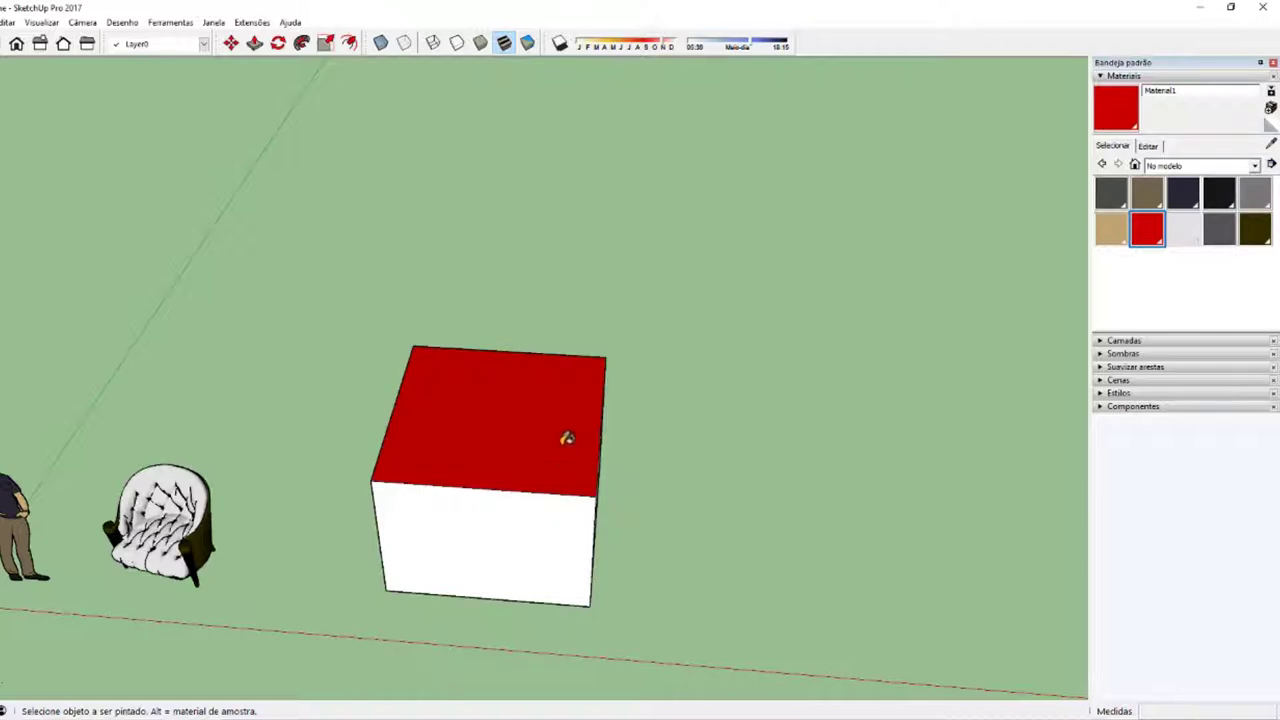
pyautogui.moveTo(584, 428); pyautogui.dragTo(526, 434, button='middle')
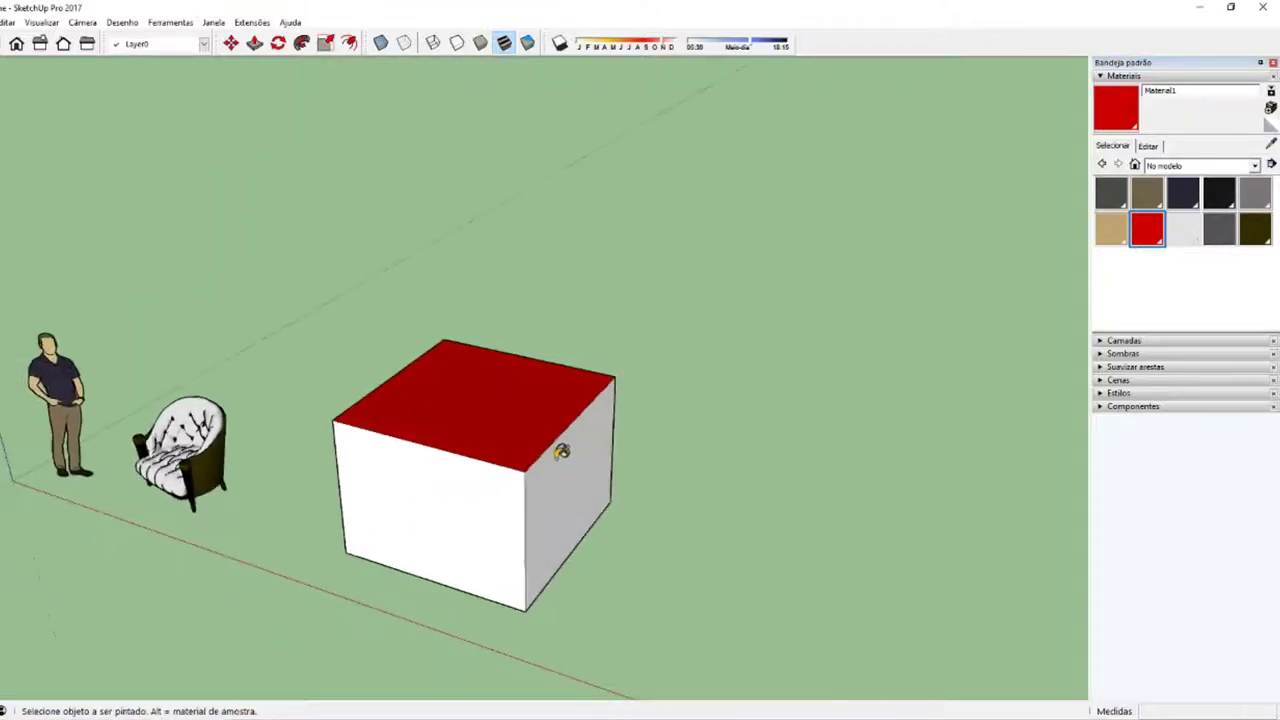
pyautogui.click(560, 451)
pyautogui.click(499, 487)
pyautogui.press('space')
pyautogui.moveTo(499, 487); pyautogui.dragTo(674, 486, button='middle')
pyautogui.moveTo(497, 486)
pyautogui.mouseDown(button='middle')
pyautogui.moveTo(826, 463)
pyautogui.moveTo(236, 476)
pyautogui.moveTo(334, 494)
pyautogui.moveTo(443, 486)
pyautogui.moveTo(517, 460)
pyautogui.moveTo(813, 501)
pyautogui.moveTo(757, 549)
pyautogui.moveTo(271, 517)
pyautogui.moveTo(903, 400)
pyautogui.moveTo(833, 408)
pyautogui.moveTo(598, 518)
pyautogui.mouseUp(button='middle')
pyautogui.press('b')
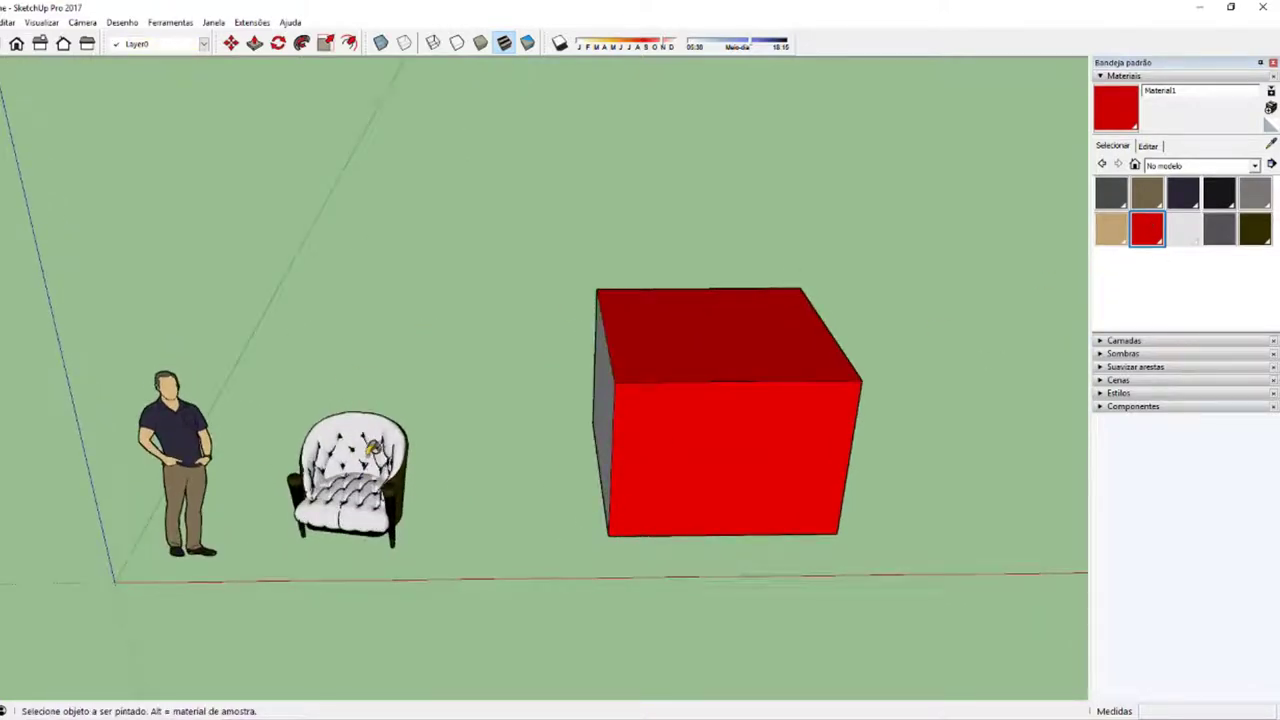
pyautogui.scroll(2, 187, 439)
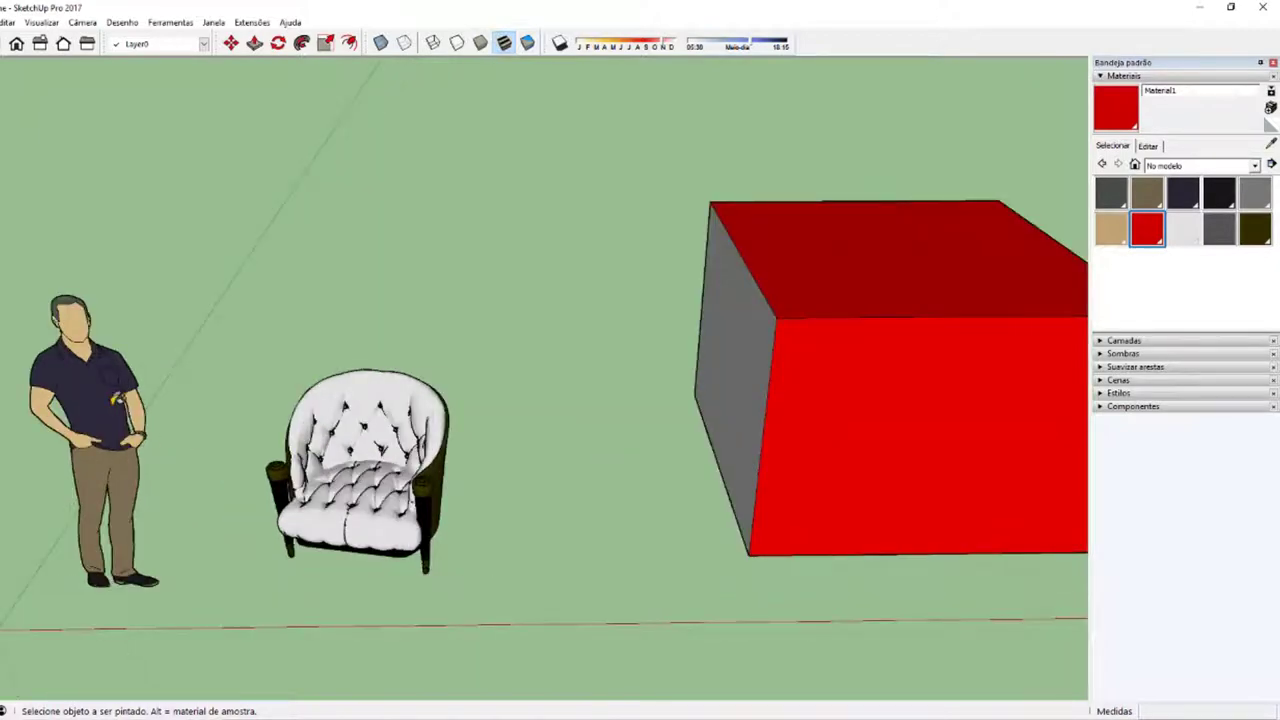
pyautogui.moveTo(350, 458); pyautogui.dragTo(377, 511, button='middle')
pyautogui.press('space')
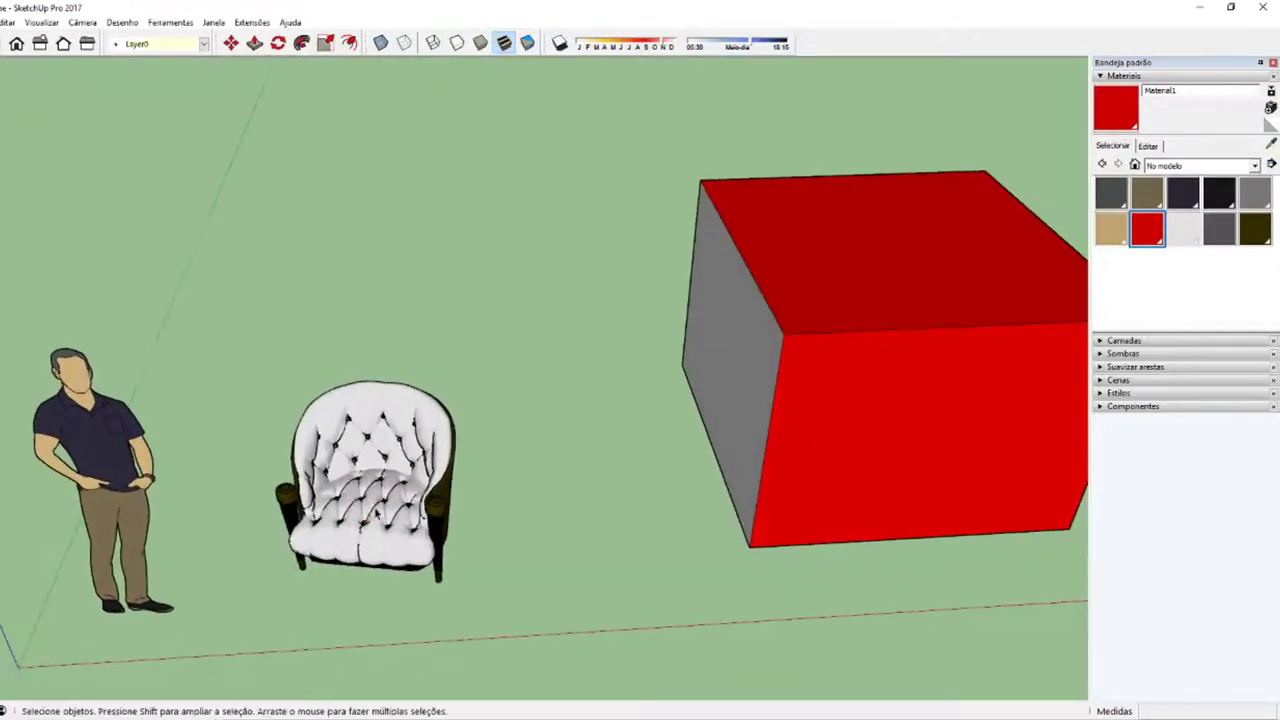
pyautogui.click(377, 511)
pyautogui.scroll(-2, 357, 447)
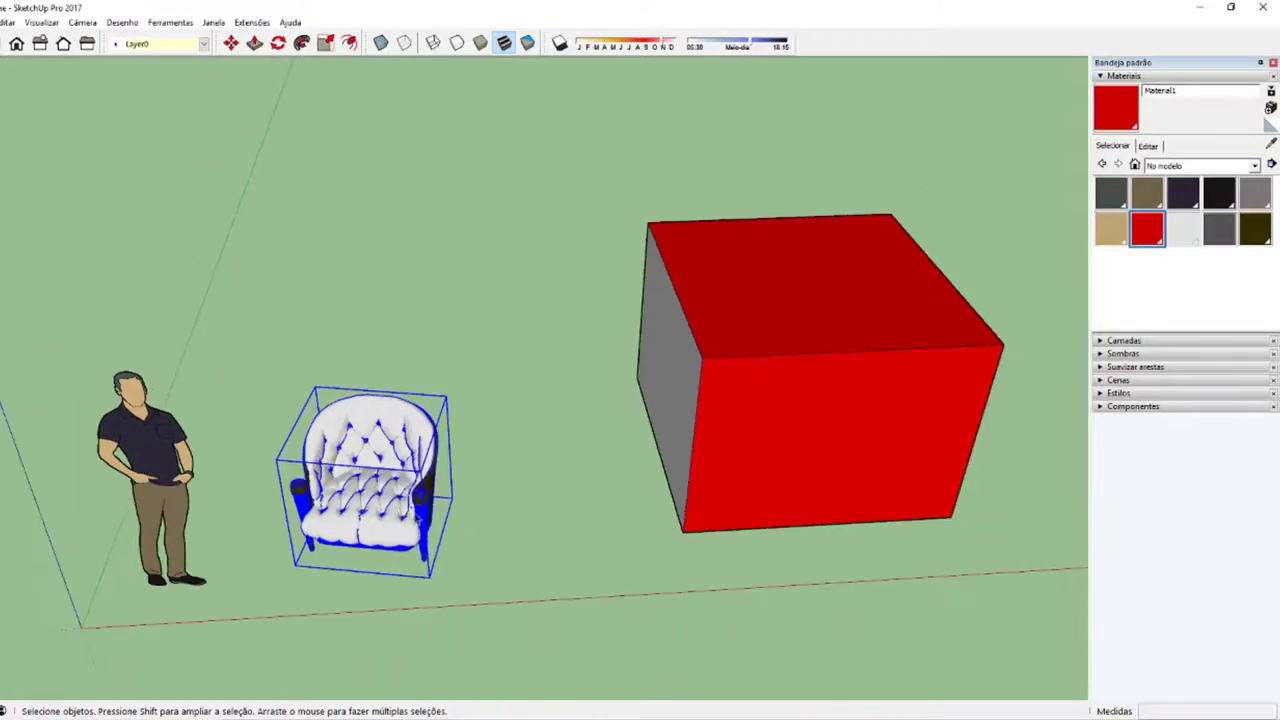
pyautogui.scroll(-2, 626, 486)
pyautogui.scroll(-1, 510, 490)
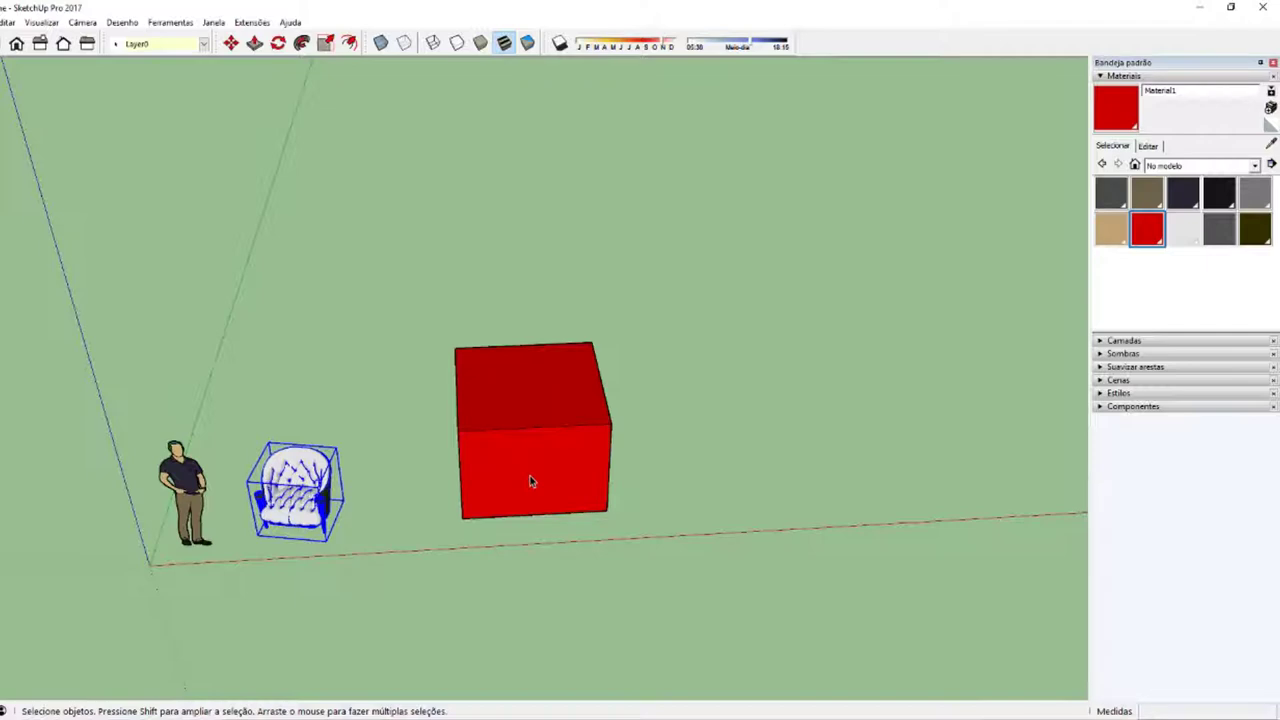
# Step: Draw a new box right of the red box and make it a group
pyautogui.scroll(-1, 530, 481)
pyautogui.press('r')
pyautogui.click(711, 437)
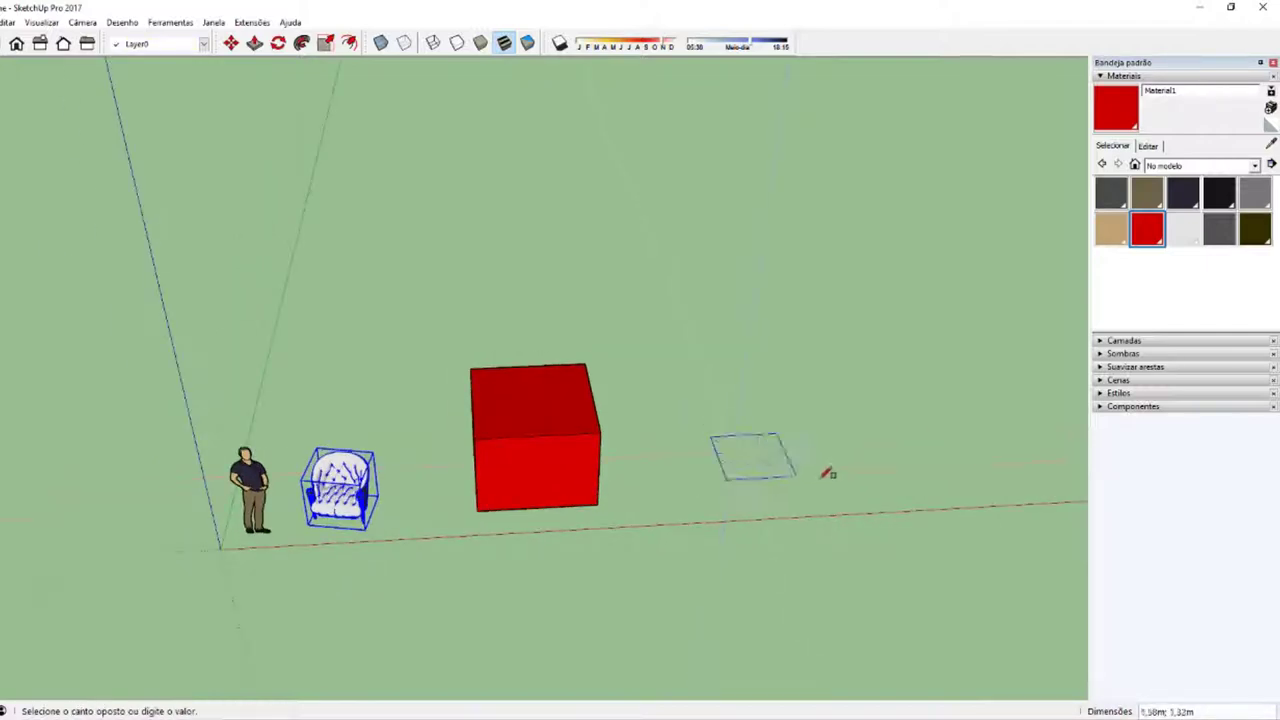
pyautogui.click(818, 480)
pyautogui.press('space')
pyautogui.click(768, 468)
pyautogui.press('p')
pyautogui.moveTo(768, 468); pyautogui.dragTo(766, 405)
pyautogui.press('space')
pyautogui.tripleClick(766, 405)
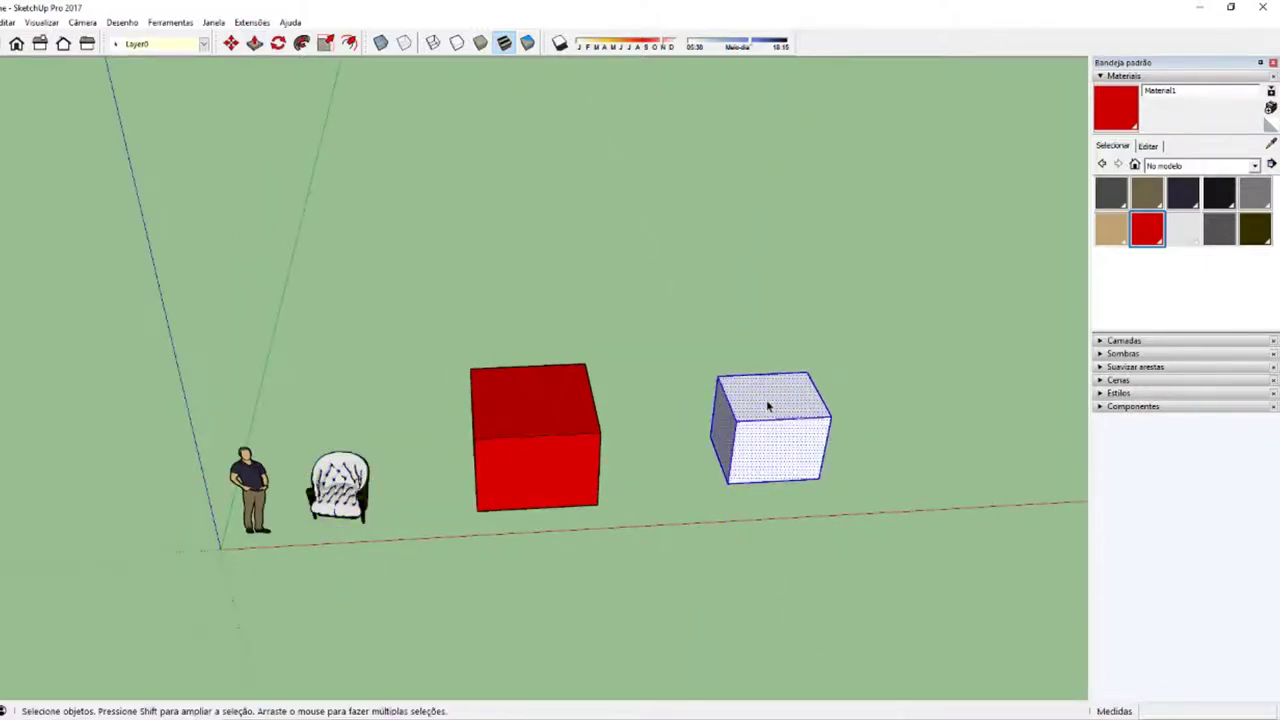
pyautogui.rightClick(767, 402)
pyautogui.click(815, 520)
# Step: Paint the new grouped box with the red material
pyautogui.moveTo(815, 520); pyautogui.dragTo(653, 507, button='middle')
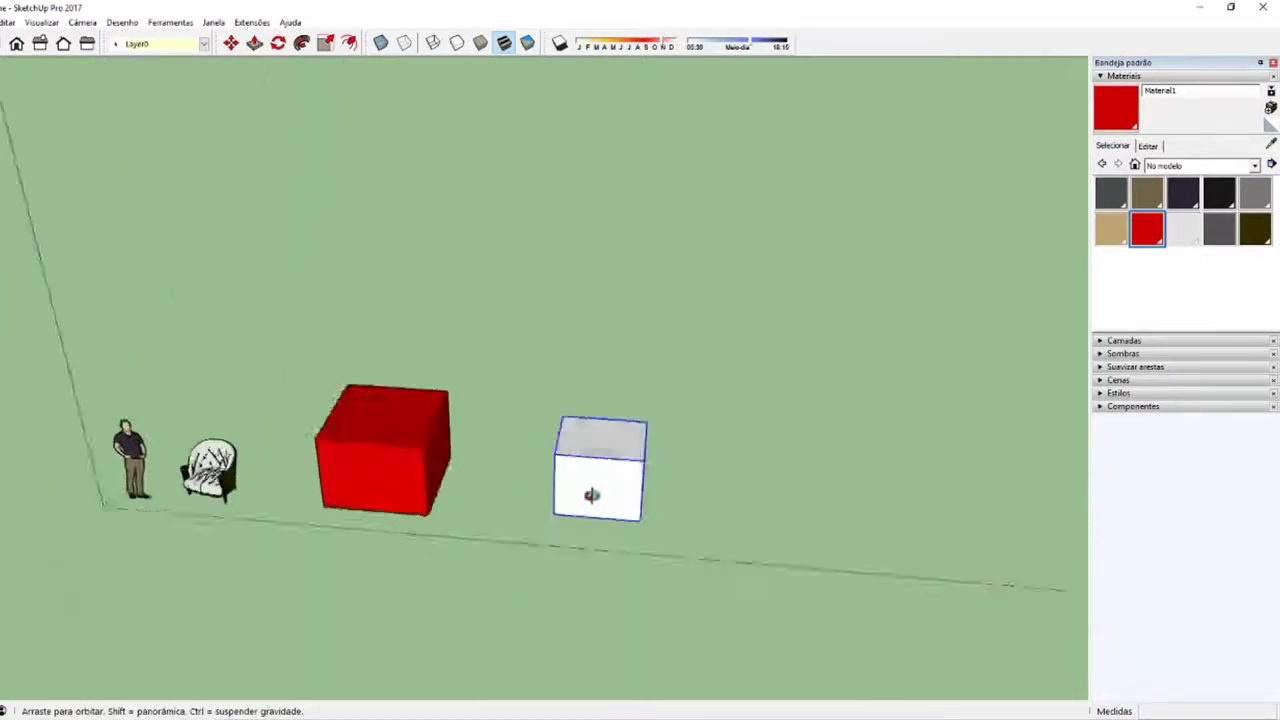
pyautogui.press('b')
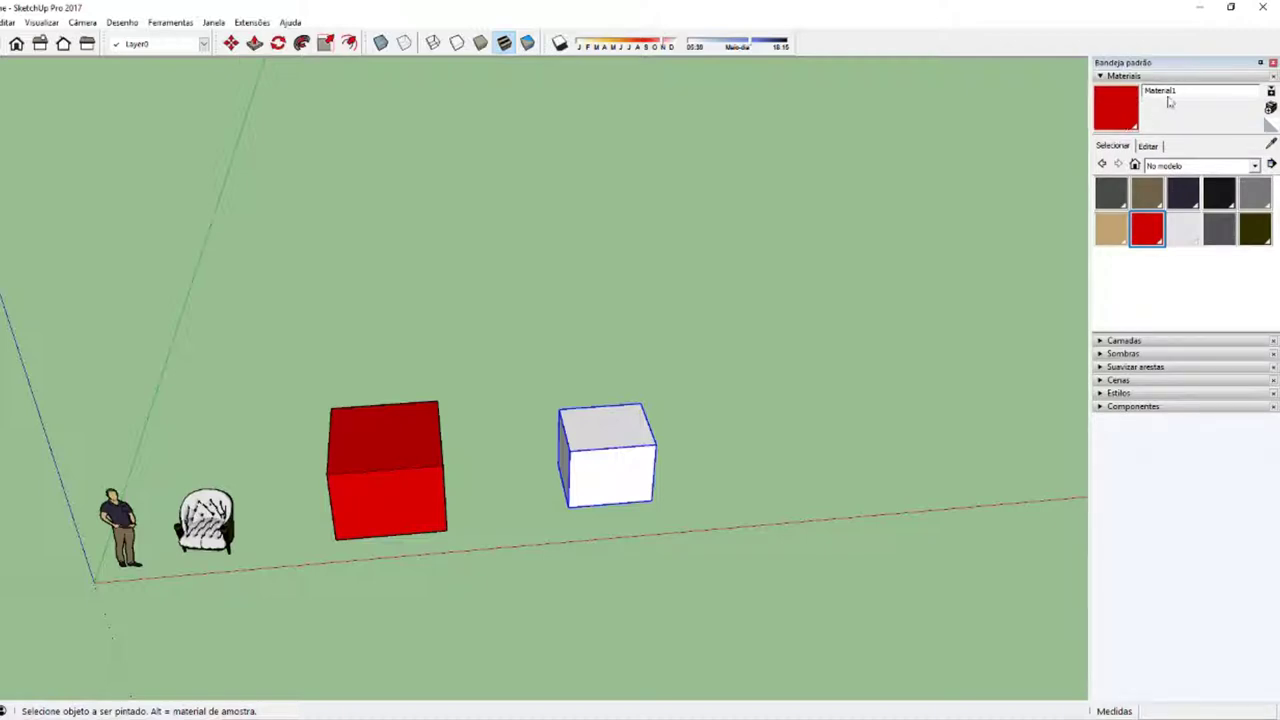
pyautogui.click(590, 455)
pyautogui.moveTo(614, 542)
pyautogui.mouseDown(button='middle')
pyautogui.moveTo(275, 562)
pyautogui.moveTo(506, 520)
pyautogui.mouseUp(button='middle')
pyautogui.scroll(2, 500, 517)
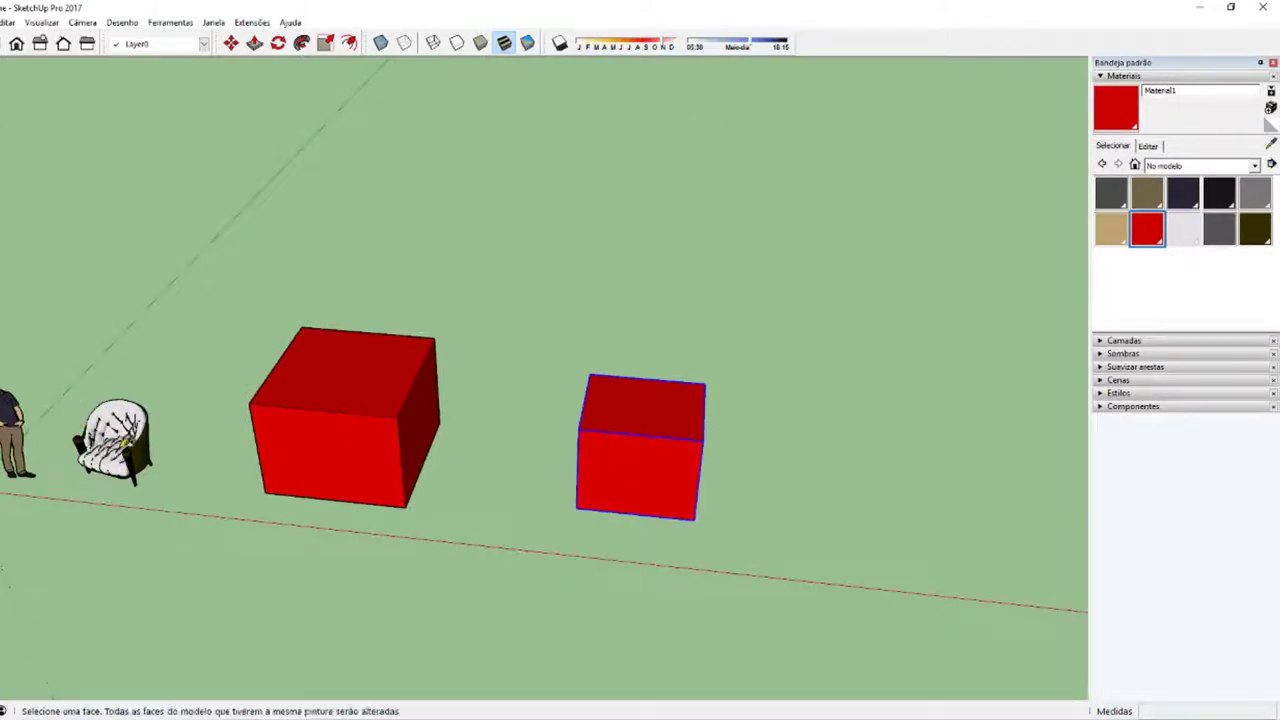
pyautogui.keyDown('shift'); pyautogui.moveTo(180, 420); pyautogui.dragTo(289, 419, button='middle'); pyautogui.keyUp('shift')
pyautogui.press('space')
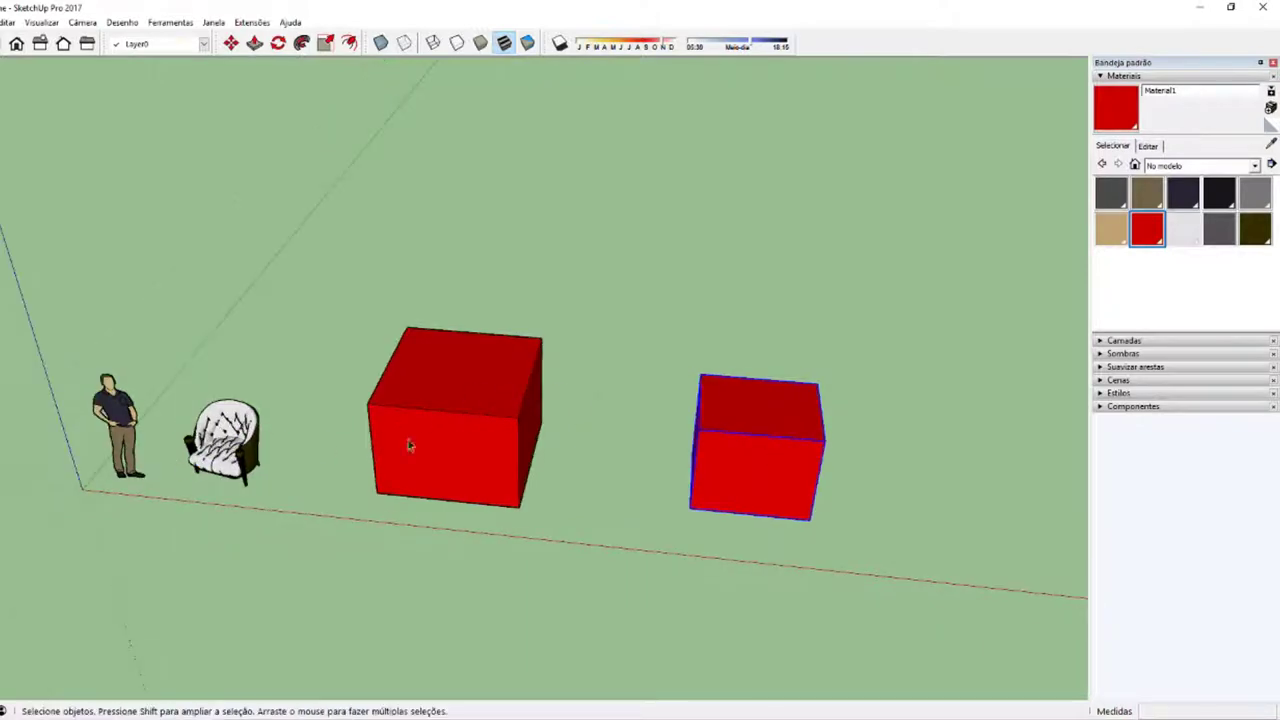
pyautogui.keyDown('shift'); pyautogui.moveTo(731, 535); pyautogui.dragTo(469, 531, button='middle'); pyautogui.keyUp('shift')
# Step: Draw another rectangle further right and pull it up into a white box
pyautogui.press('r')
pyautogui.click(668, 491)
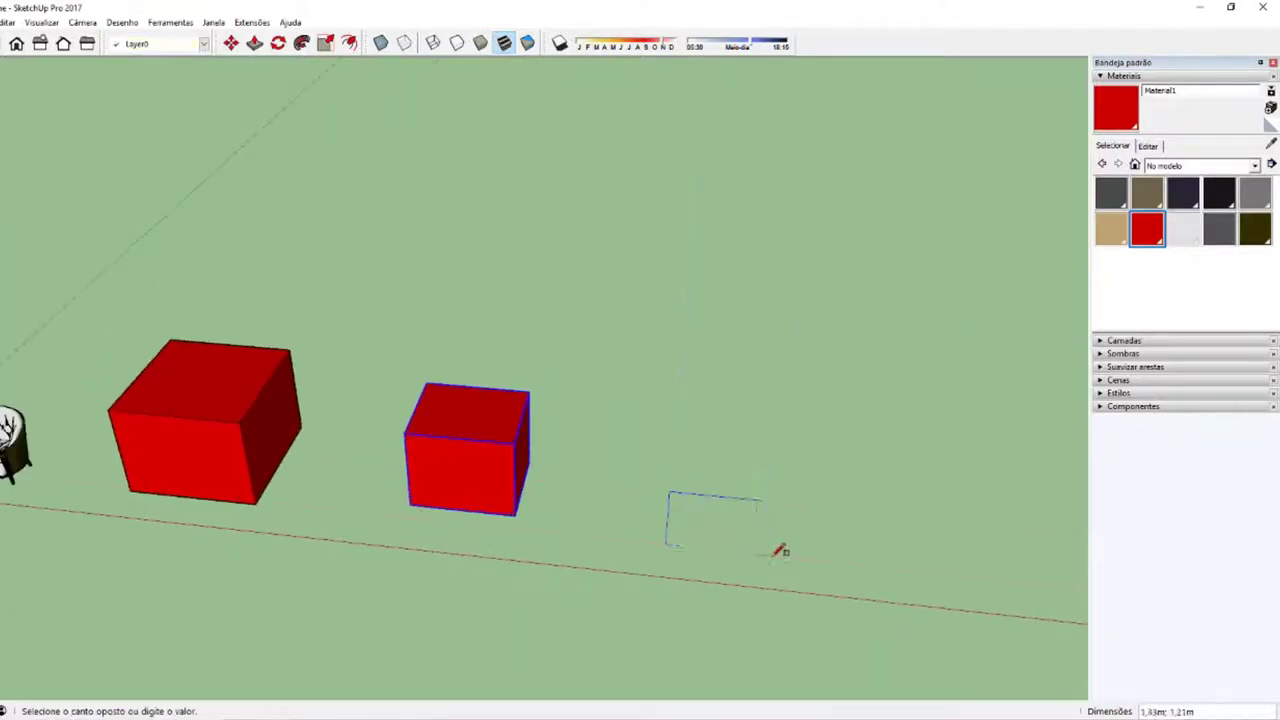
pyautogui.click(771, 556)
pyautogui.press('space')
pyautogui.press('p')
pyautogui.moveTo(708, 530); pyautogui.dragTo(680, 526)
pyautogui.press('space')
pyautogui.keyDown('shift'); pyautogui.moveTo(680, 526); pyautogui.dragTo(616, 513, button='middle'); pyautogui.keyUp('shift')
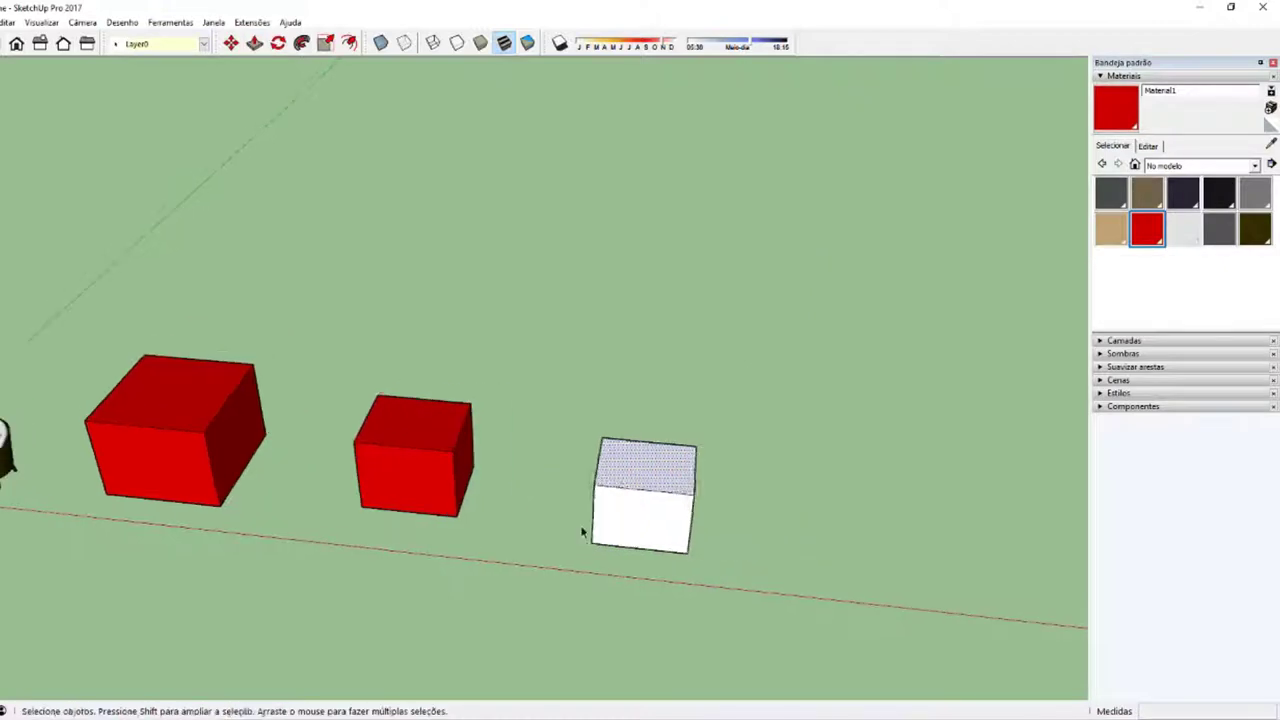
# Step: Copy the white box to its right with Move
pyautogui.tripleClick(618, 531)
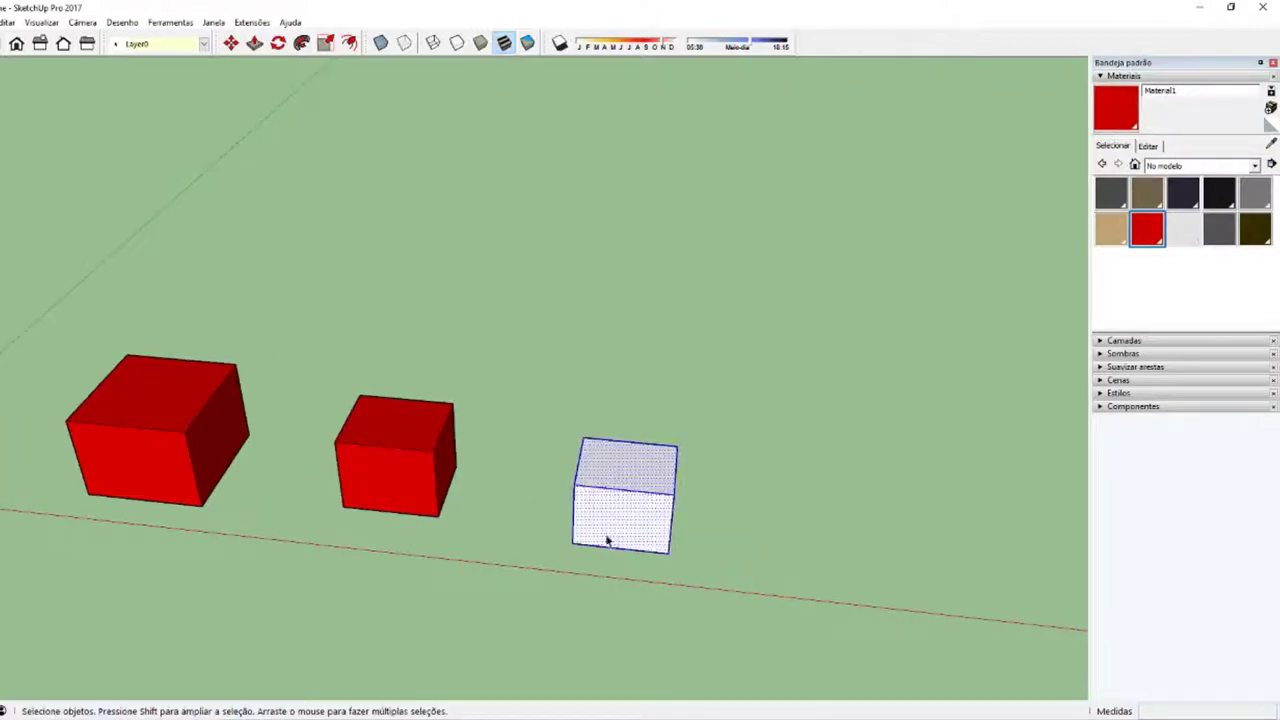
pyautogui.press('m')
pyautogui.keyDown('ctrl'); pyautogui.moveTo(583, 534); pyautogui.dragTo(731, 546); pyautogui.keyUp('ctrl')
pyautogui.press('space')
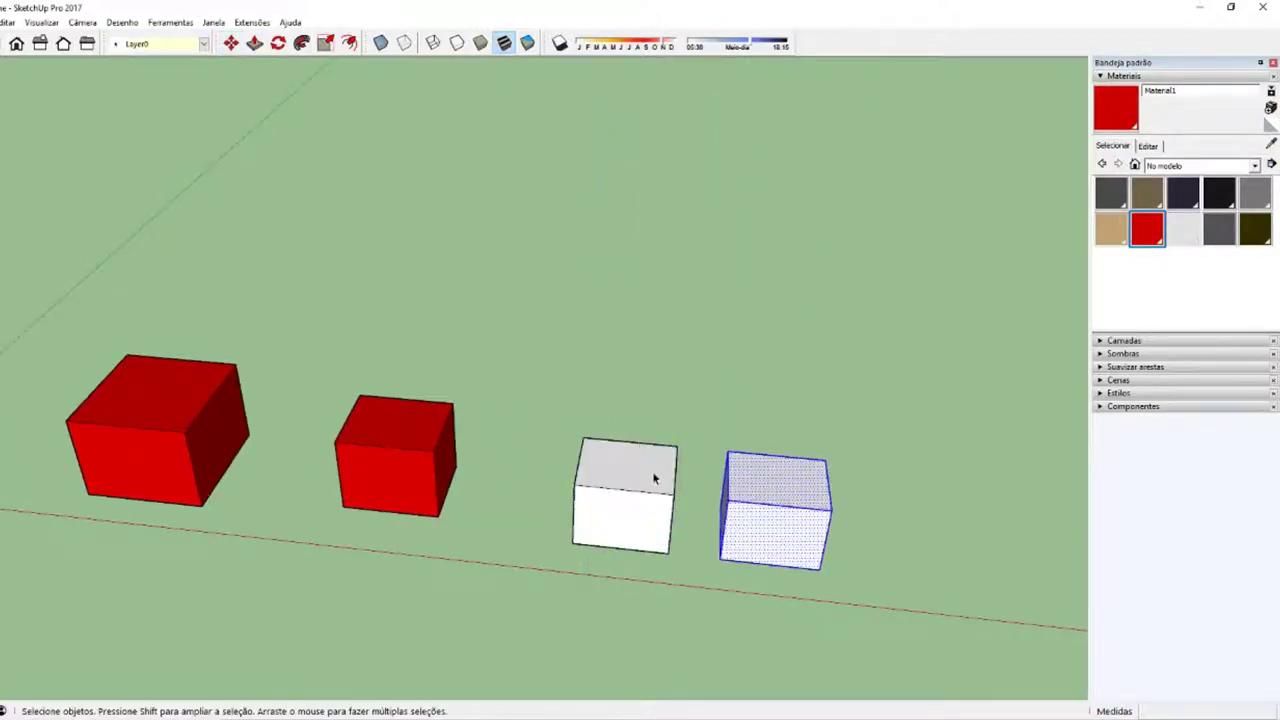
pyautogui.moveTo(655, 479); pyautogui.dragTo(648, 534, button='middle')
# Step: Make the left white box and its copy into separate groups
pyautogui.moveTo(557, 409); pyautogui.dragTo(717, 571)
pyautogui.rightClick(648, 497)
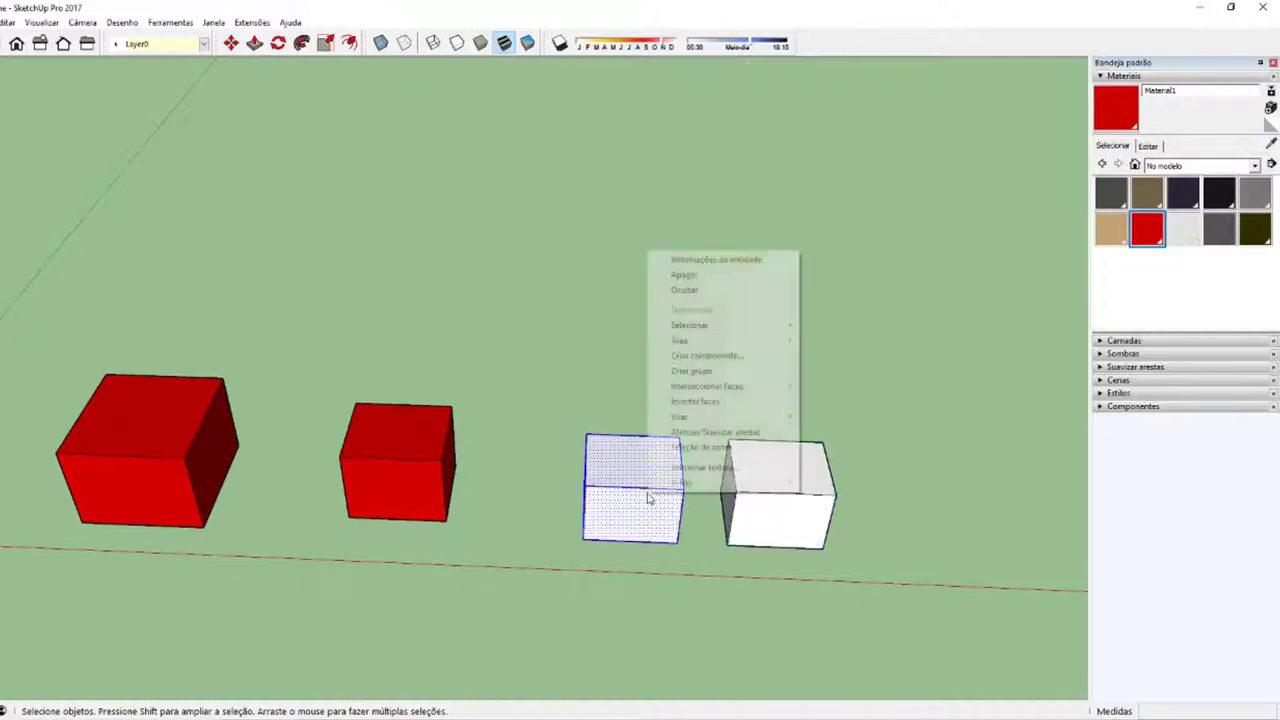
pyautogui.click(700, 400)
pyautogui.moveTo(697, 400); pyautogui.dragTo(954, 620)
pyautogui.rightClick(802, 533)
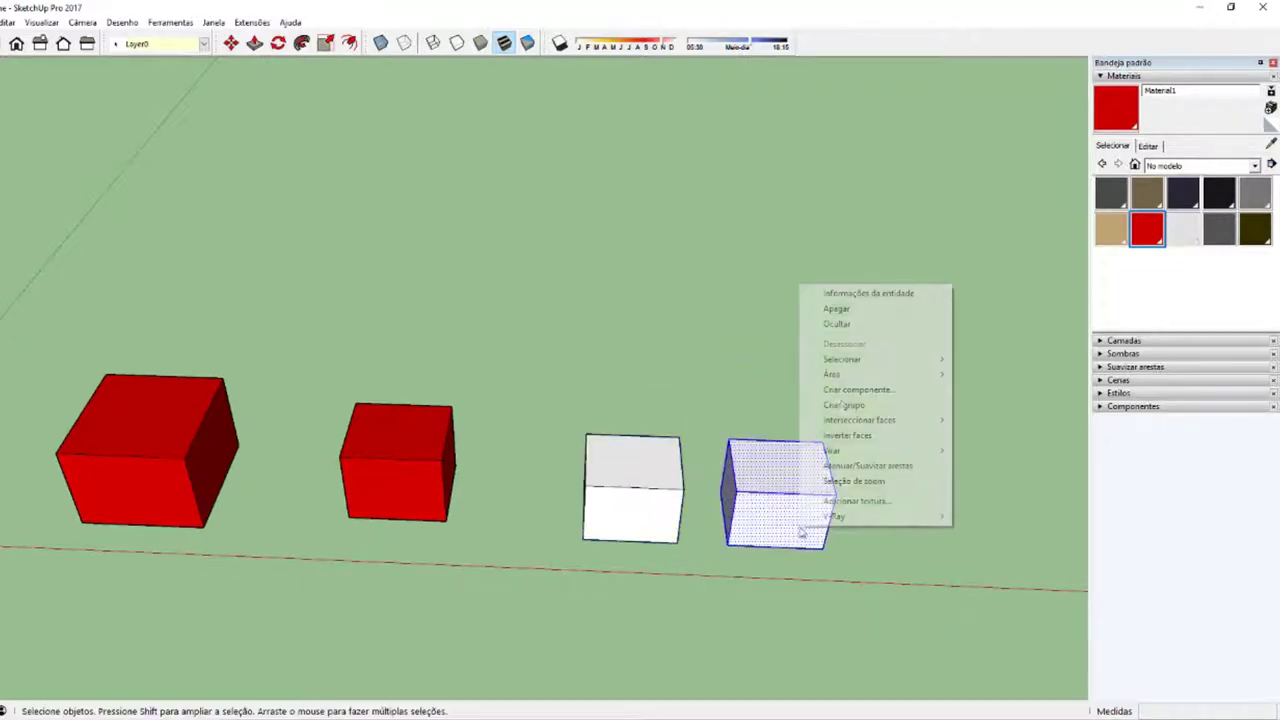
pyautogui.click(843, 404)
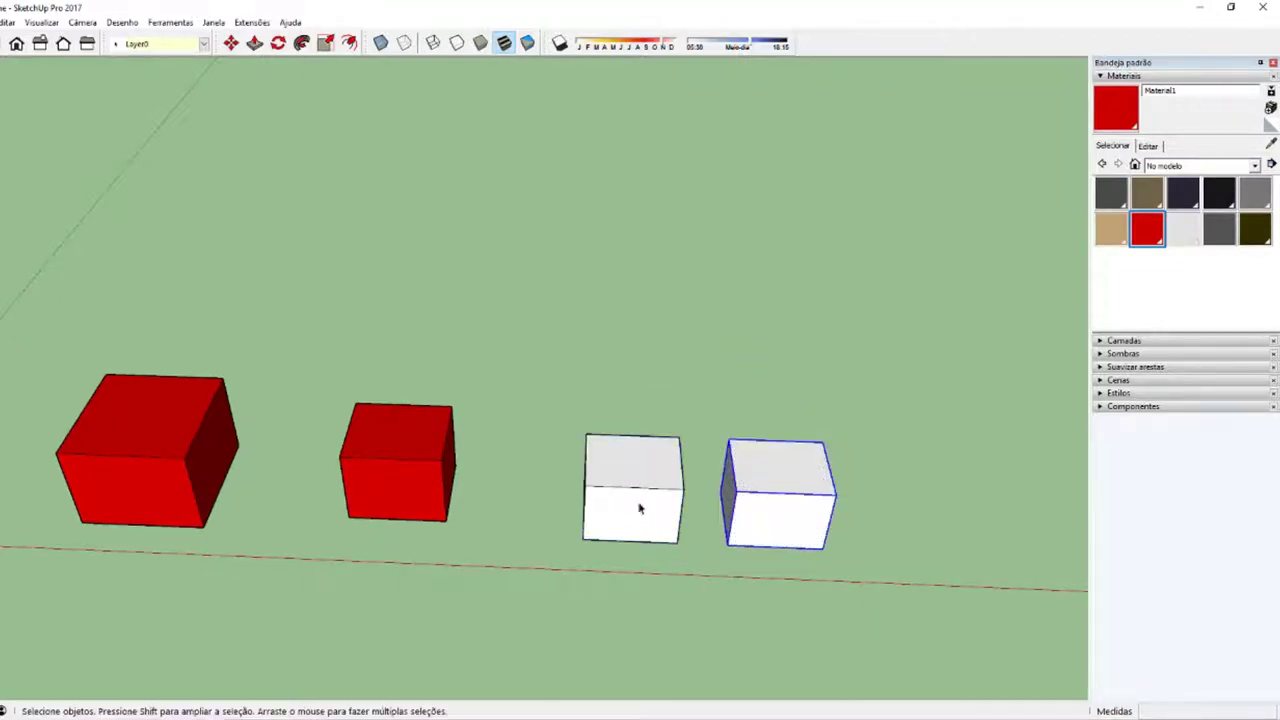
pyautogui.moveTo(766, 481)
pyautogui.mouseDown(button='middle')
pyautogui.moveTo(740, 526)
pyautogui.moveTo(748, 457)
pyautogui.mouseUp(button='middle')
# Step: Enter the right box group and select all of its faces
pyautogui.doubleClick(748, 457)
pyautogui.scroll(3, 597, 514)
pyautogui.scroll(2, 651, 522)
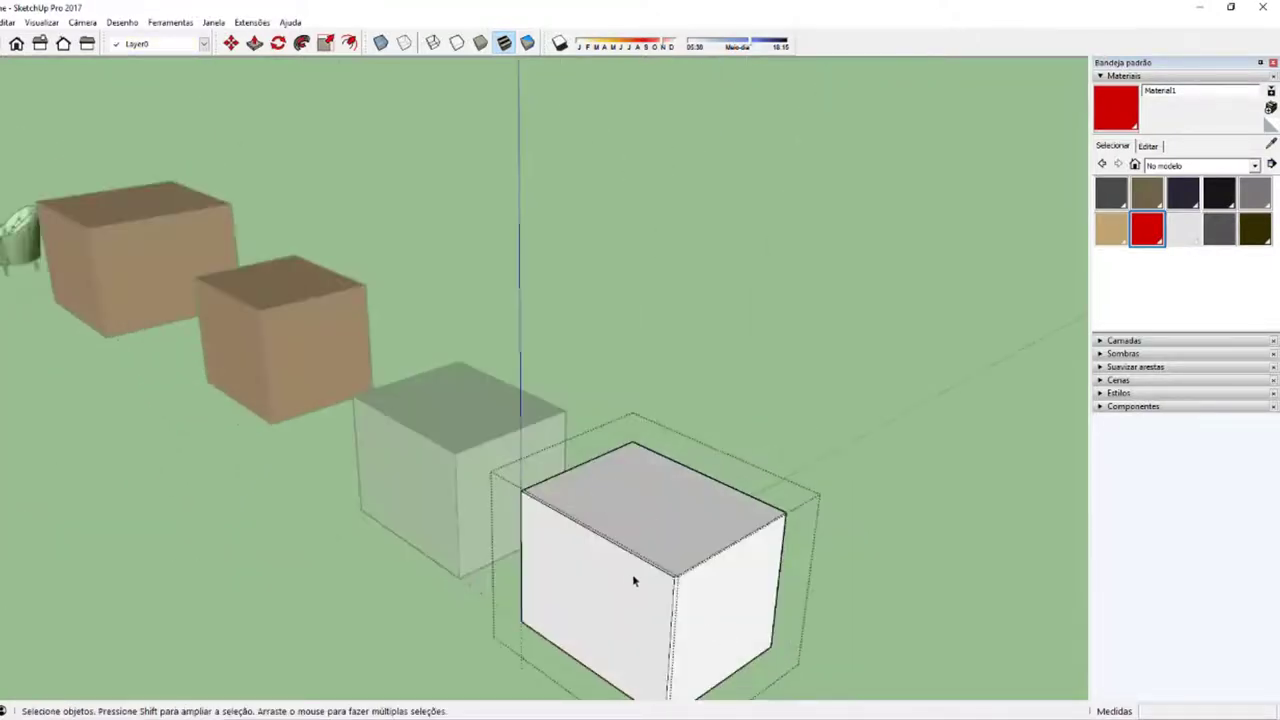
pyautogui.scroll(-3, 506, 509)
pyautogui.moveTo(506, 509)
pyautogui.mouseDown(button='middle')
pyautogui.moveTo(857, 611)
pyautogui.moveTo(834, 437)
pyautogui.moveTo(847, 485)
pyautogui.moveTo(857, 463)
pyautogui.moveTo(707, 427)
pyautogui.mouseUp(button='middle')
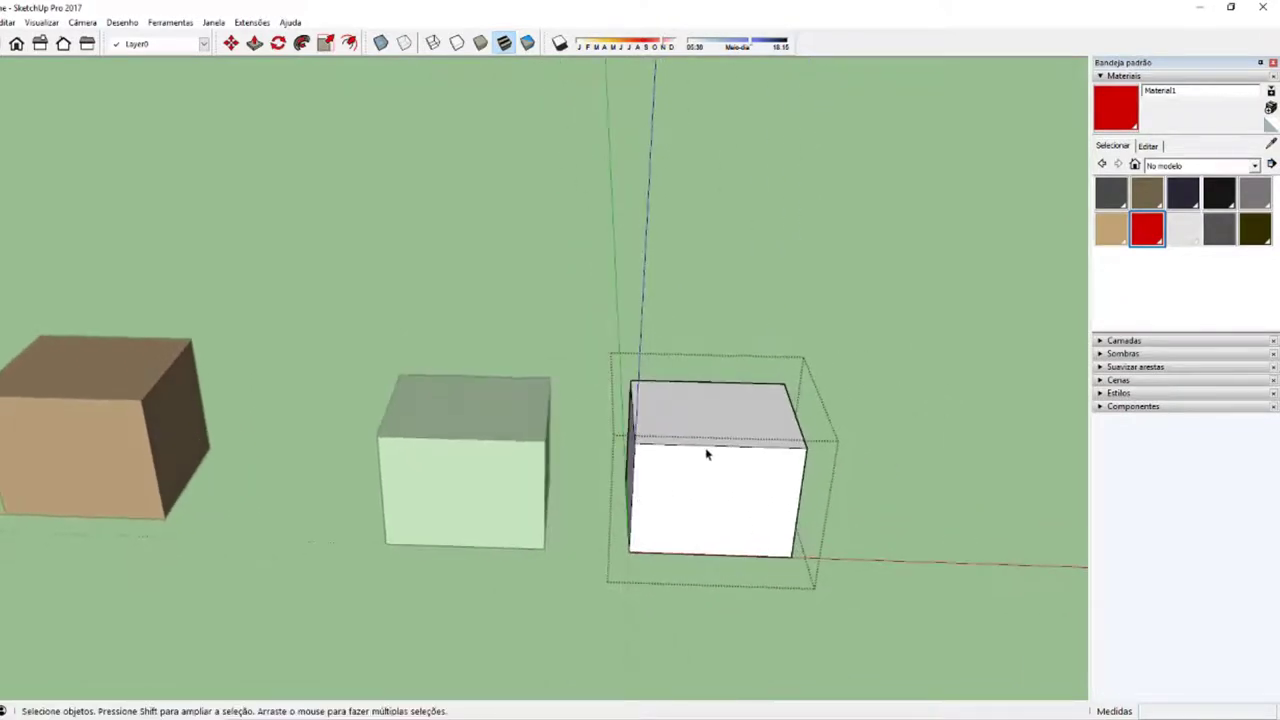
pyautogui.scroll(2, 708, 444)
pyautogui.hotkey('ctrl', 'a')
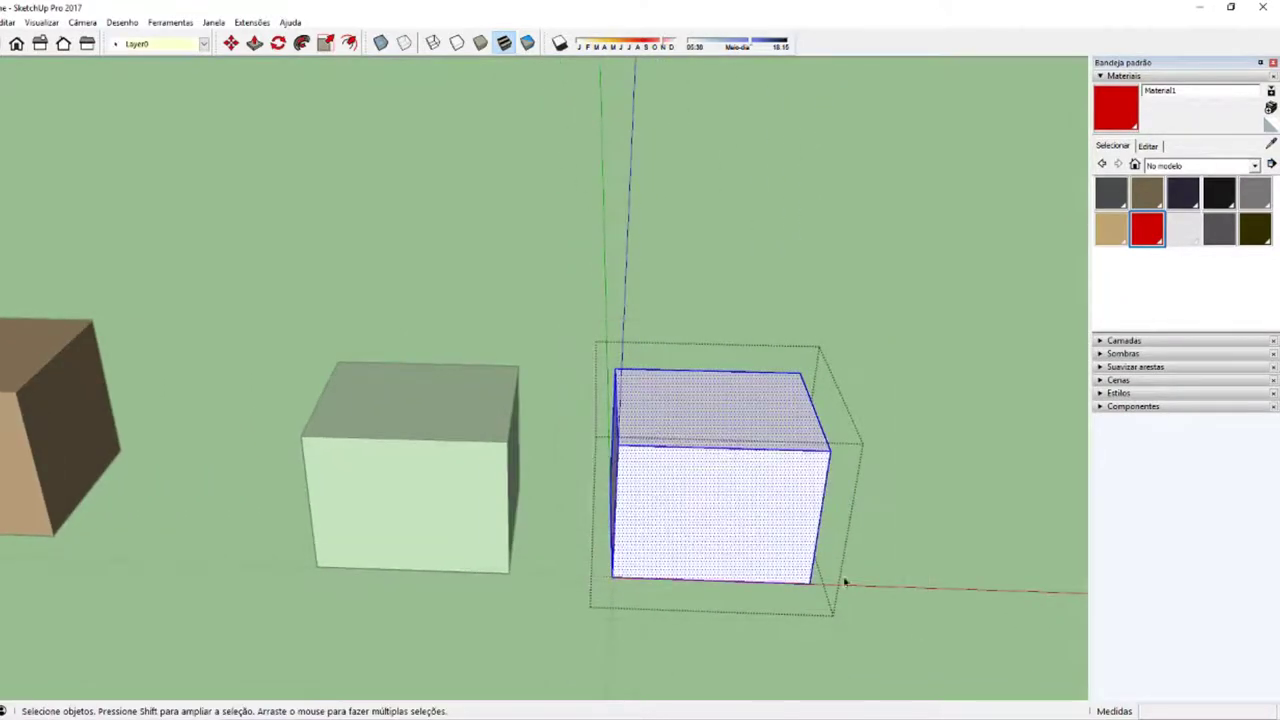
pyautogui.moveTo(846, 586)
pyautogui.mouseDown(button='middle')
pyautogui.moveTo(651, 428)
pyautogui.moveTo(657, 463)
pyautogui.moveTo(675, 410)
pyautogui.mouseUp(button='middle')
pyautogui.hotkey('ctrl', 't')
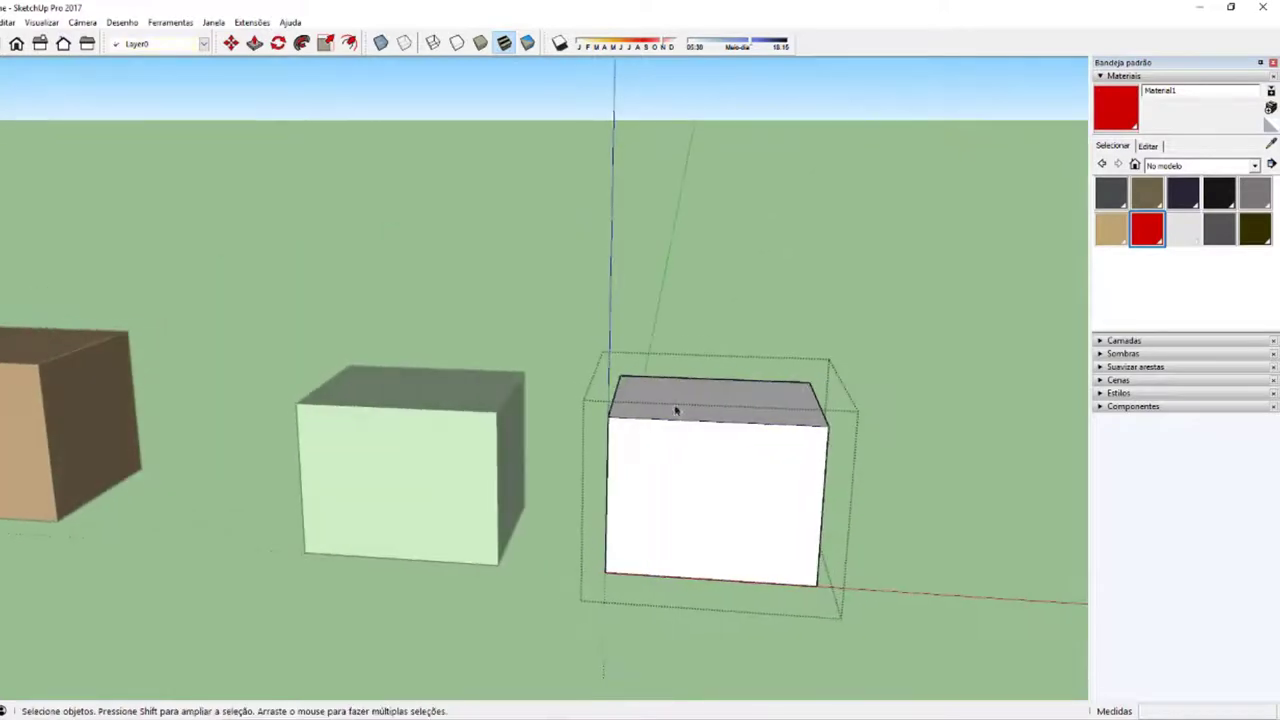
pyautogui.moveTo(572, 318); pyautogui.dragTo(823, 591)
pyautogui.moveTo(823, 591); pyautogui.dragTo(748, 523, button='middle')
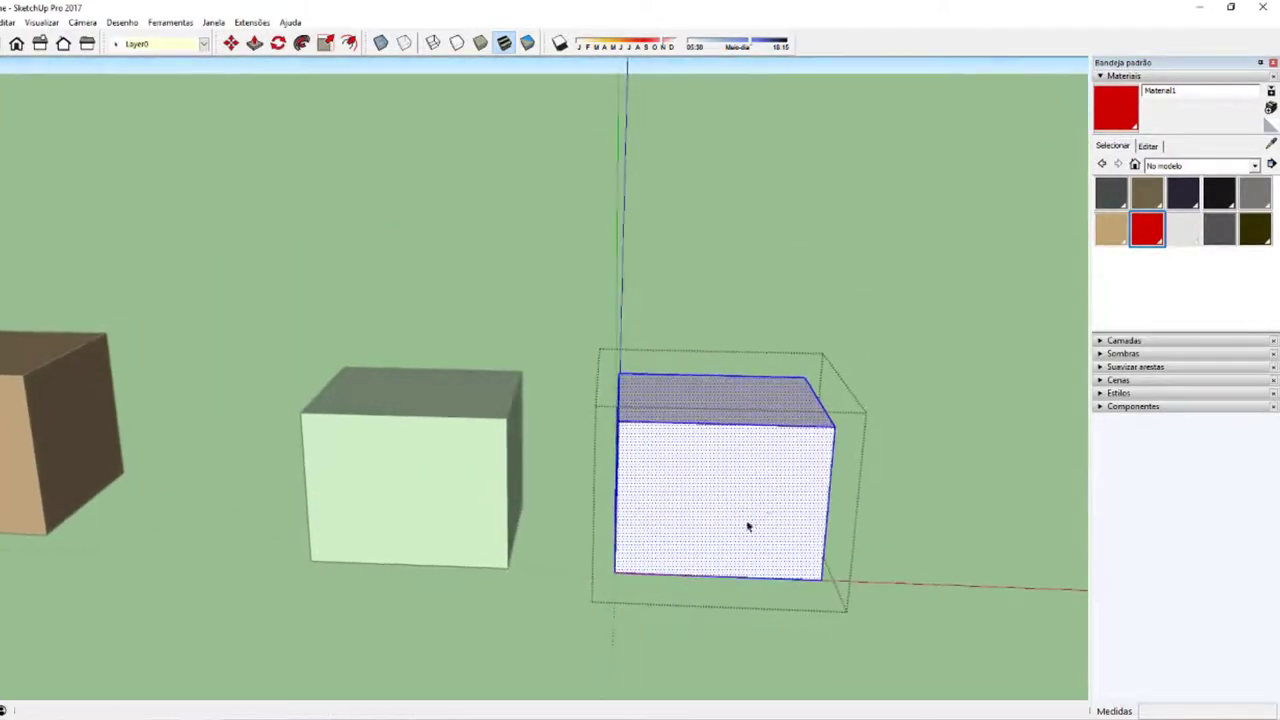
# Step: Paint the selected faces with the red Material1 and close the group
pyautogui.press('b')
pyautogui.click(763, 493)
pyautogui.press('space')
pyautogui.press('Escape')
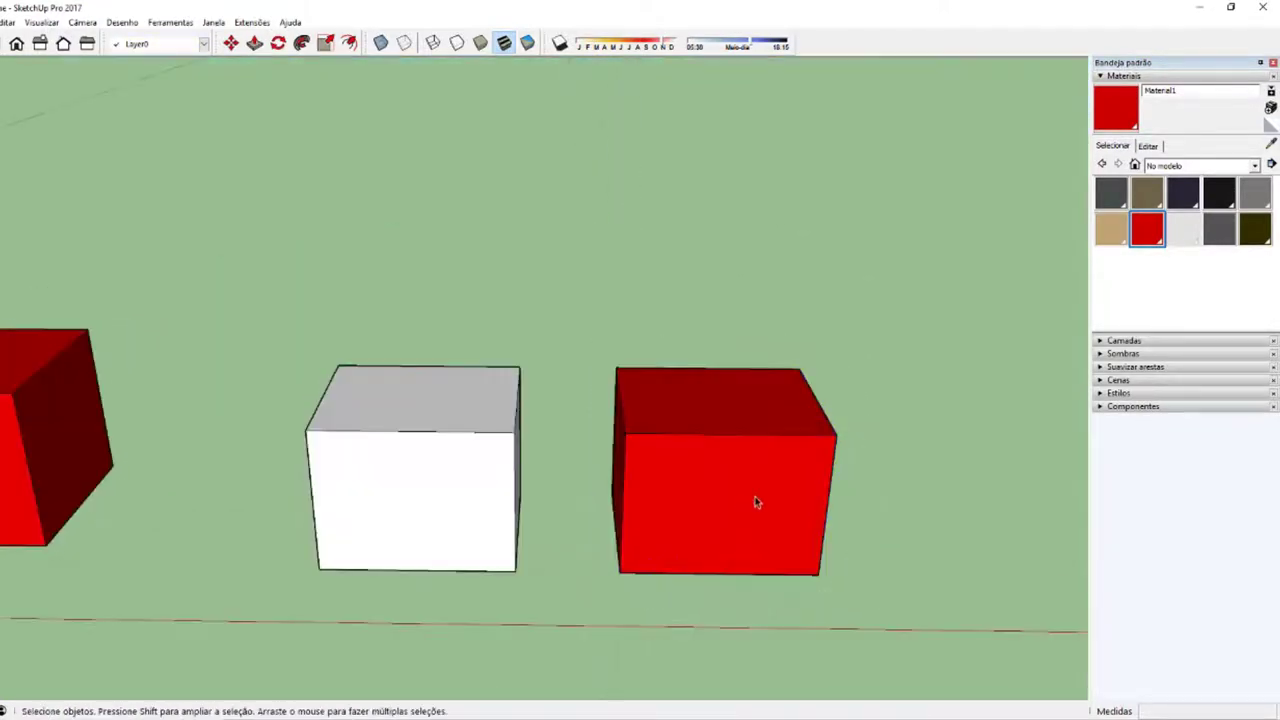
# Step: Reopen the red copied box's group to check the paint, then close it
pyautogui.moveTo(777, 508); pyautogui.dragTo(732, 464, button='middle')
pyautogui.click(768, 465)
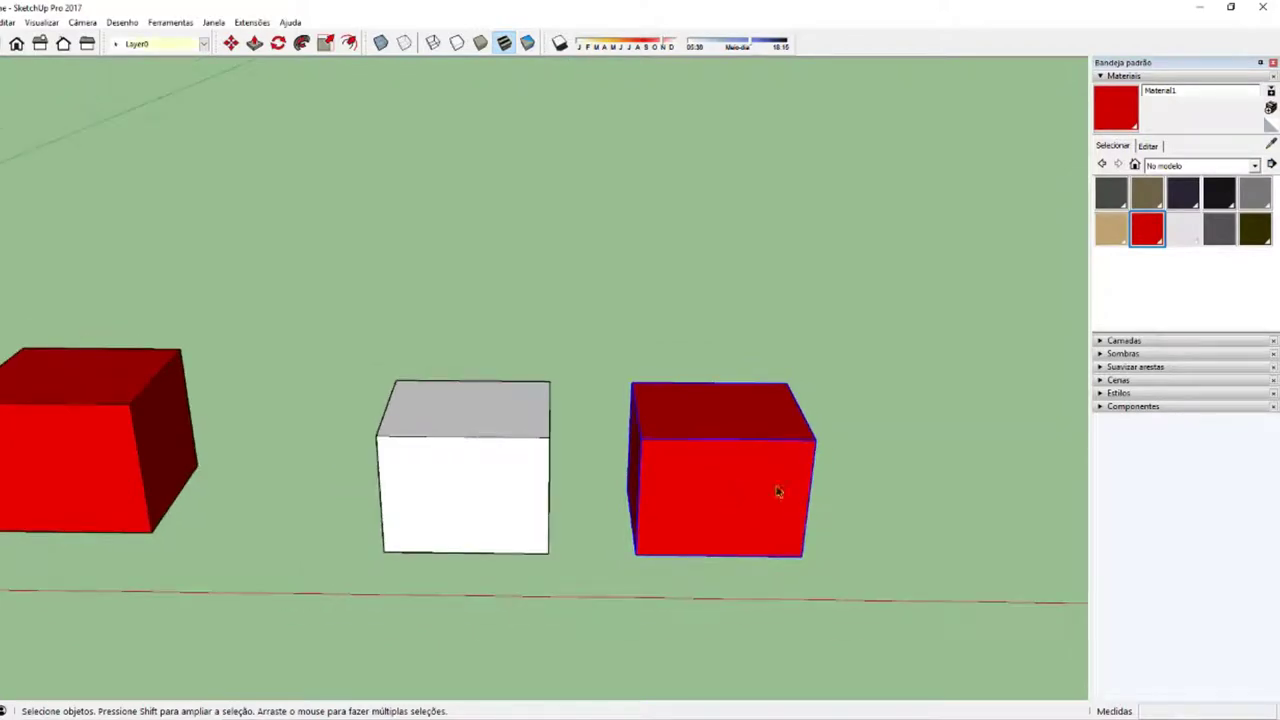
pyautogui.doubleClick(758, 491)
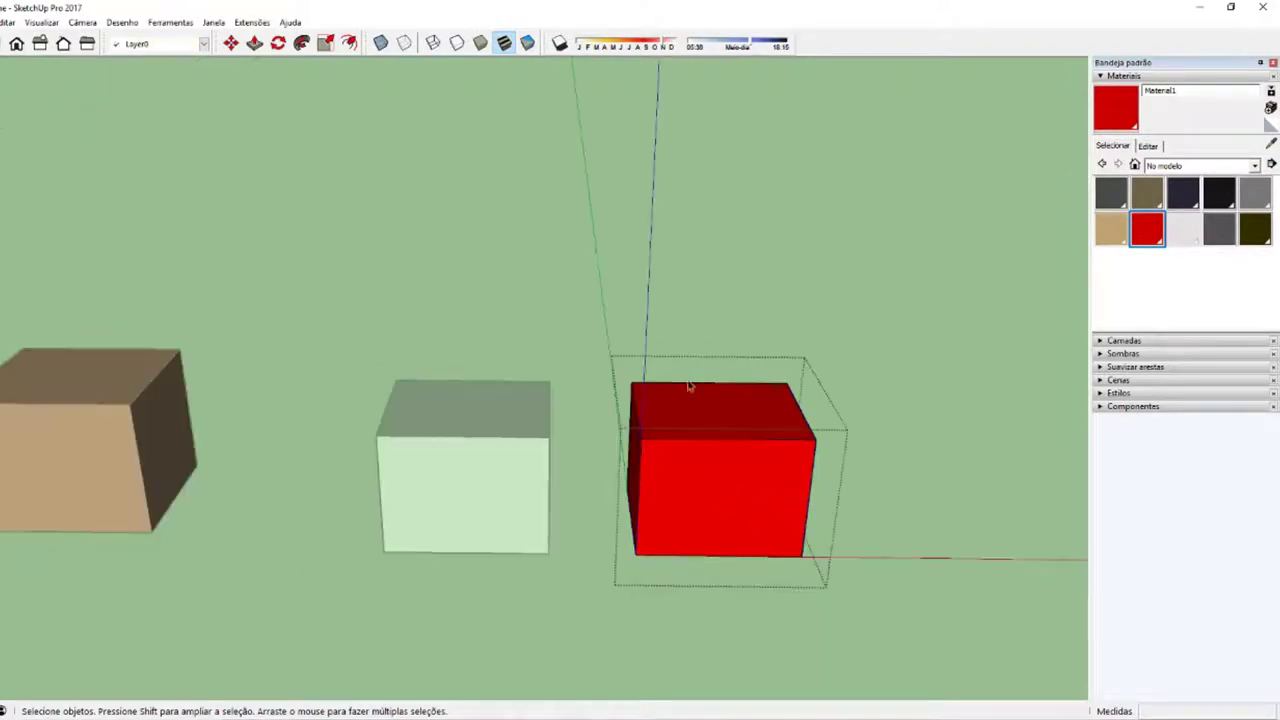
pyautogui.scroll(2, 688, 481)
pyautogui.scroll(2, 695, 471)
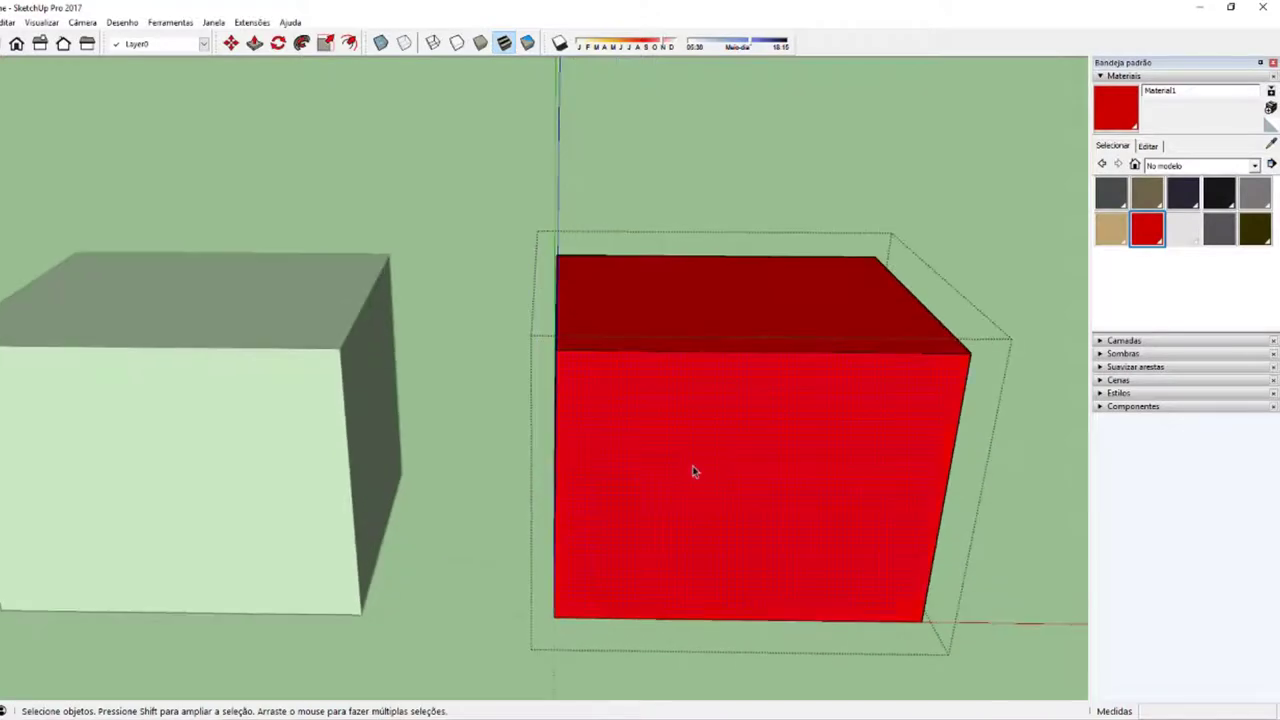
pyautogui.scroll(-3, 683, 493)
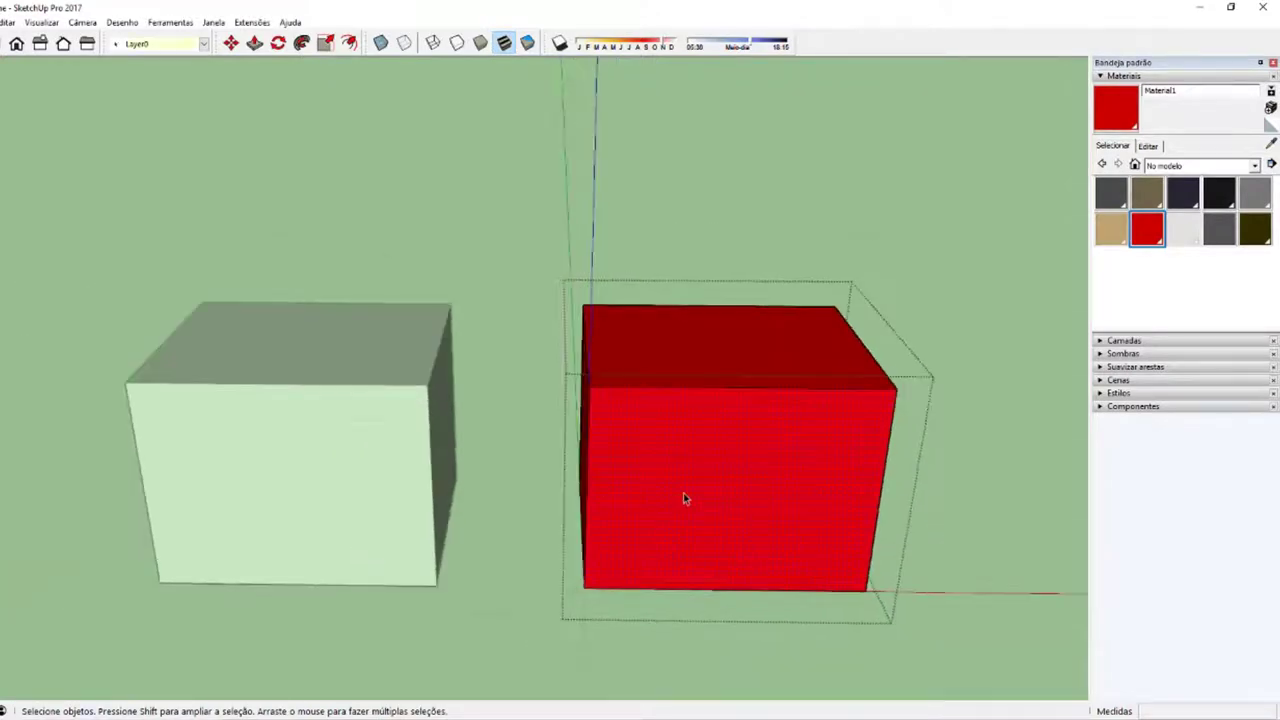
pyautogui.scroll(-2, 688, 494)
pyautogui.press('Escape')
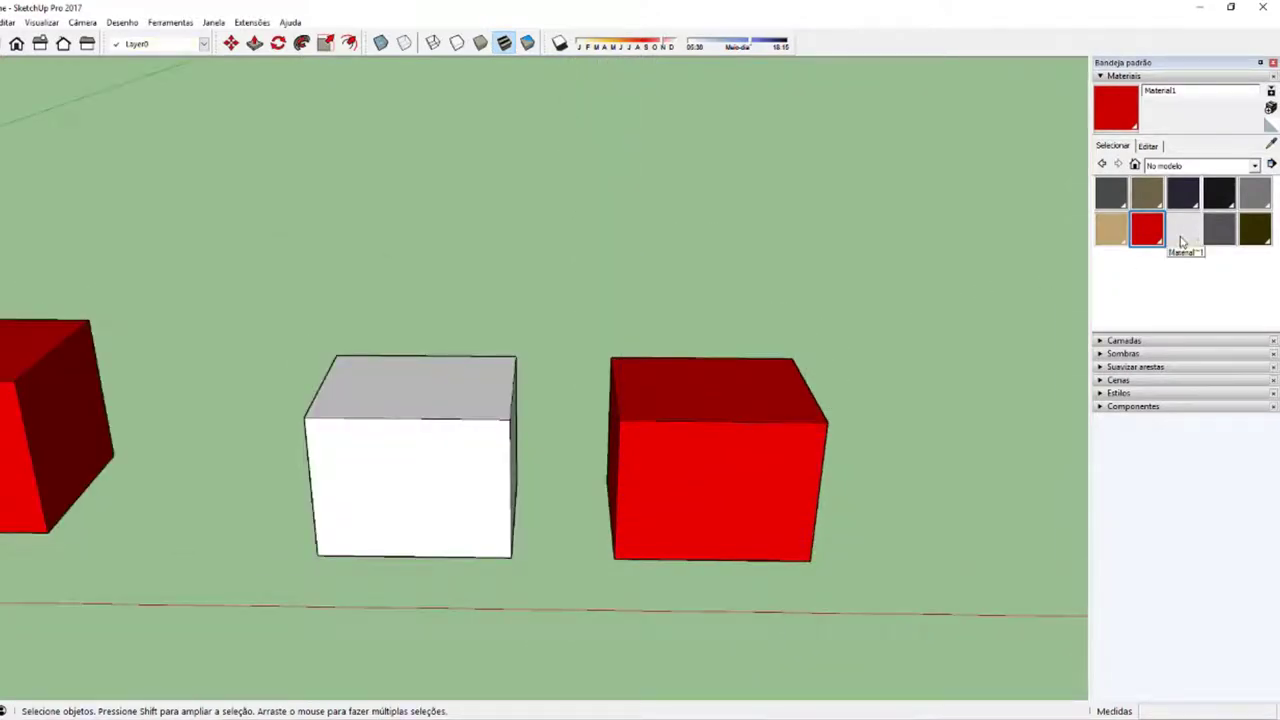
pyautogui.click(1181, 243)
pyautogui.press('space')
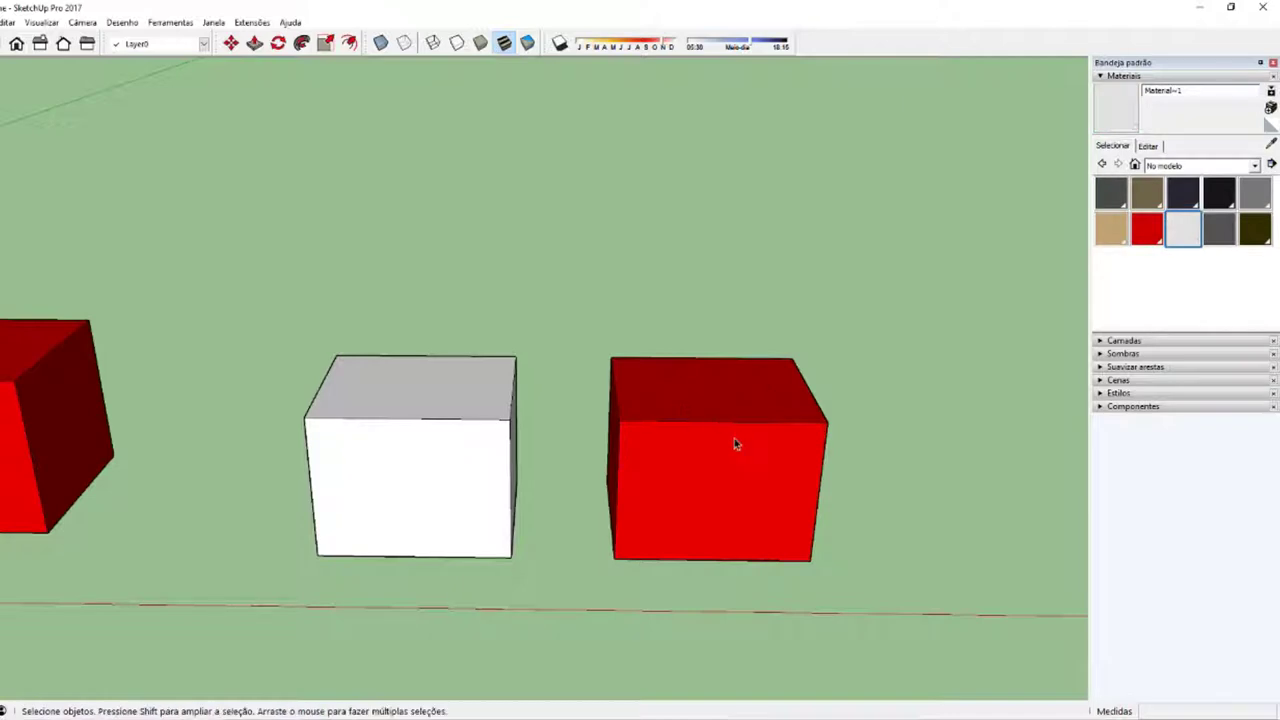
pyautogui.click(734, 440)
pyautogui.press('b')
pyautogui.press('space')
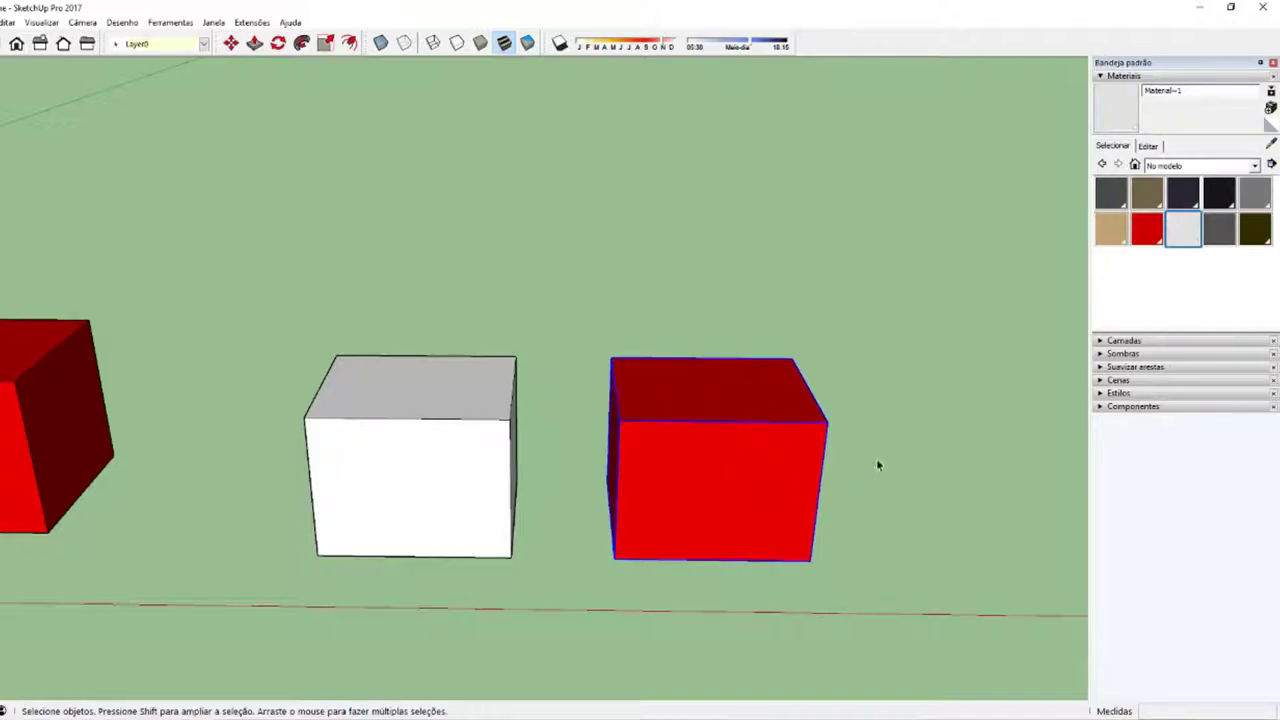
pyautogui.moveTo(751, 477)
pyautogui.keyDown('shift'); pyautogui.mouseDown(button='middle')
pyautogui.moveTo(867, 478)
pyautogui.moveTo(730, 472)
pyautogui.mouseUp(button='middle'); pyautogui.keyUp('shift')
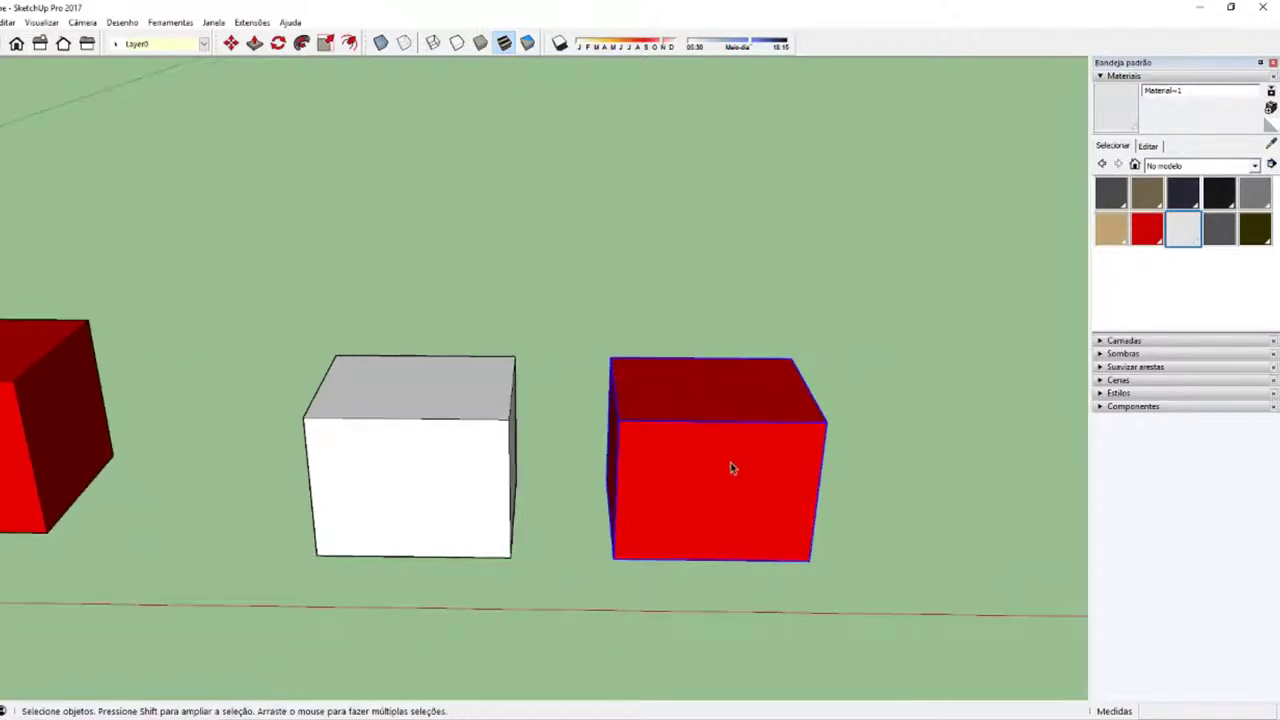
pyautogui.doubleClick(731, 463)
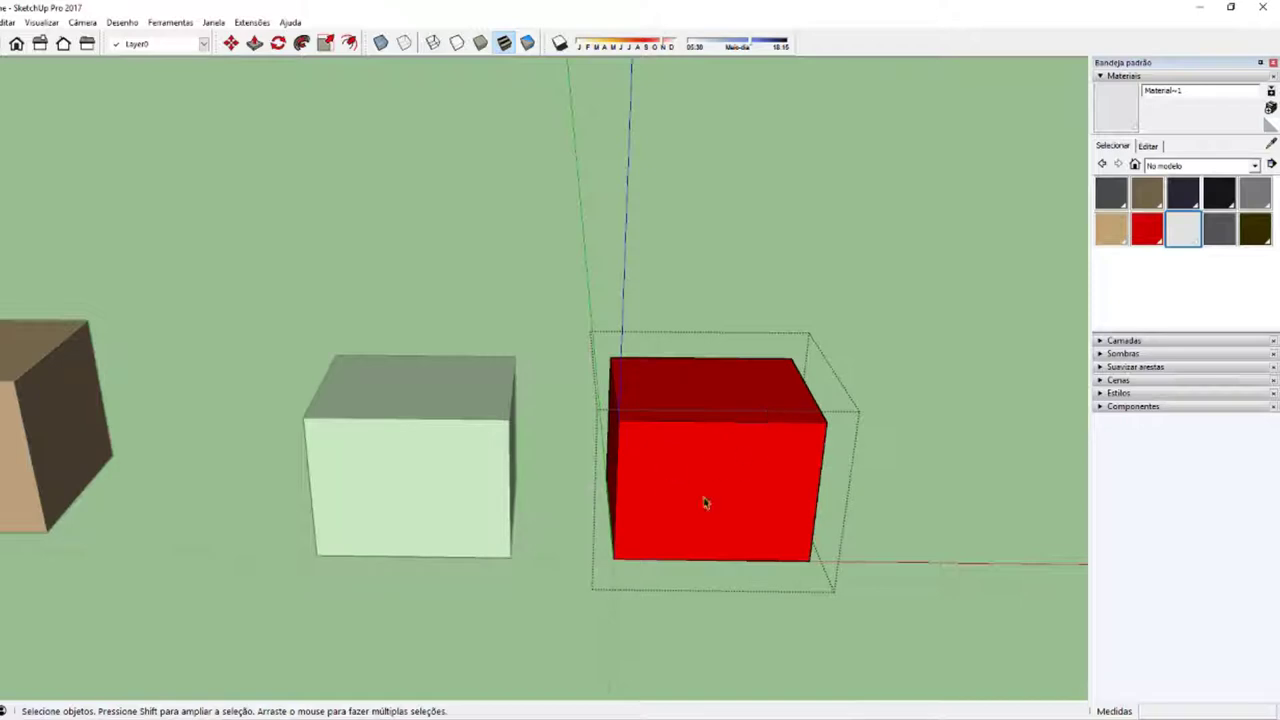
pyautogui.scroll(2, 712, 487)
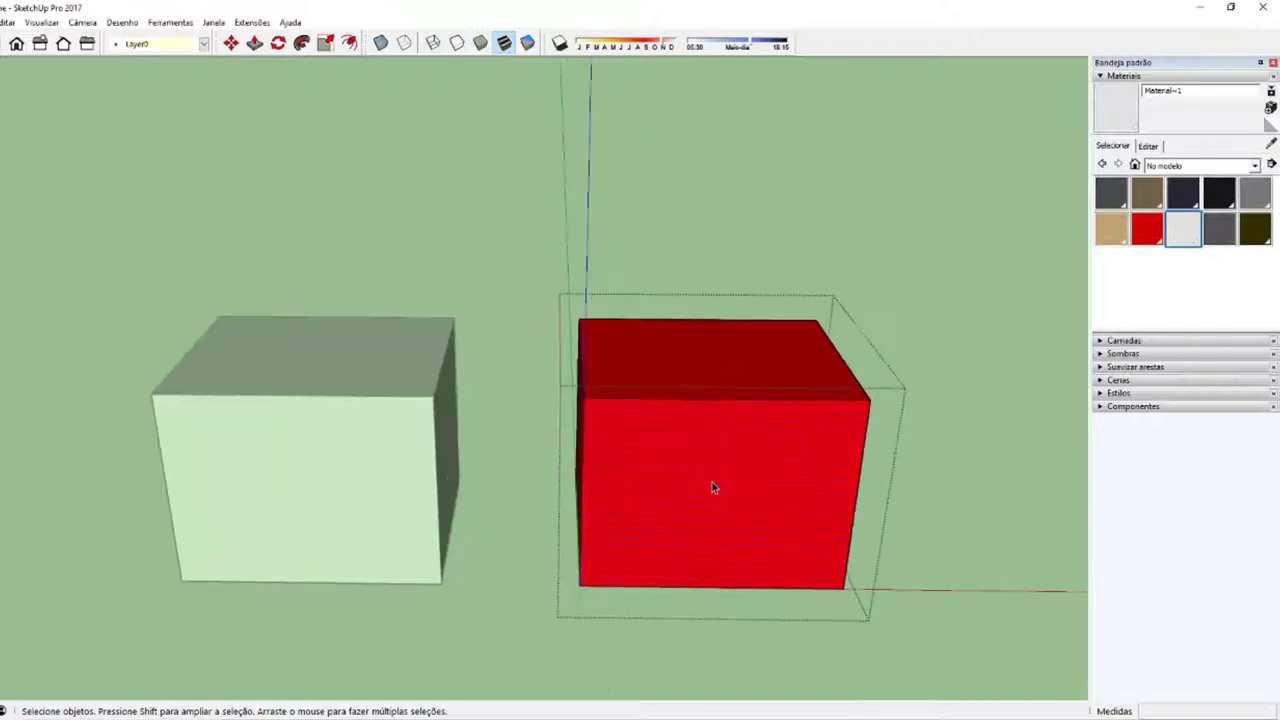
pyautogui.moveTo(712, 485)
pyautogui.mouseDown(button='middle')
pyautogui.moveTo(651, 434)
pyautogui.moveTo(718, 457)
pyautogui.moveTo(680, 455)
pyautogui.mouseUp(button='middle')
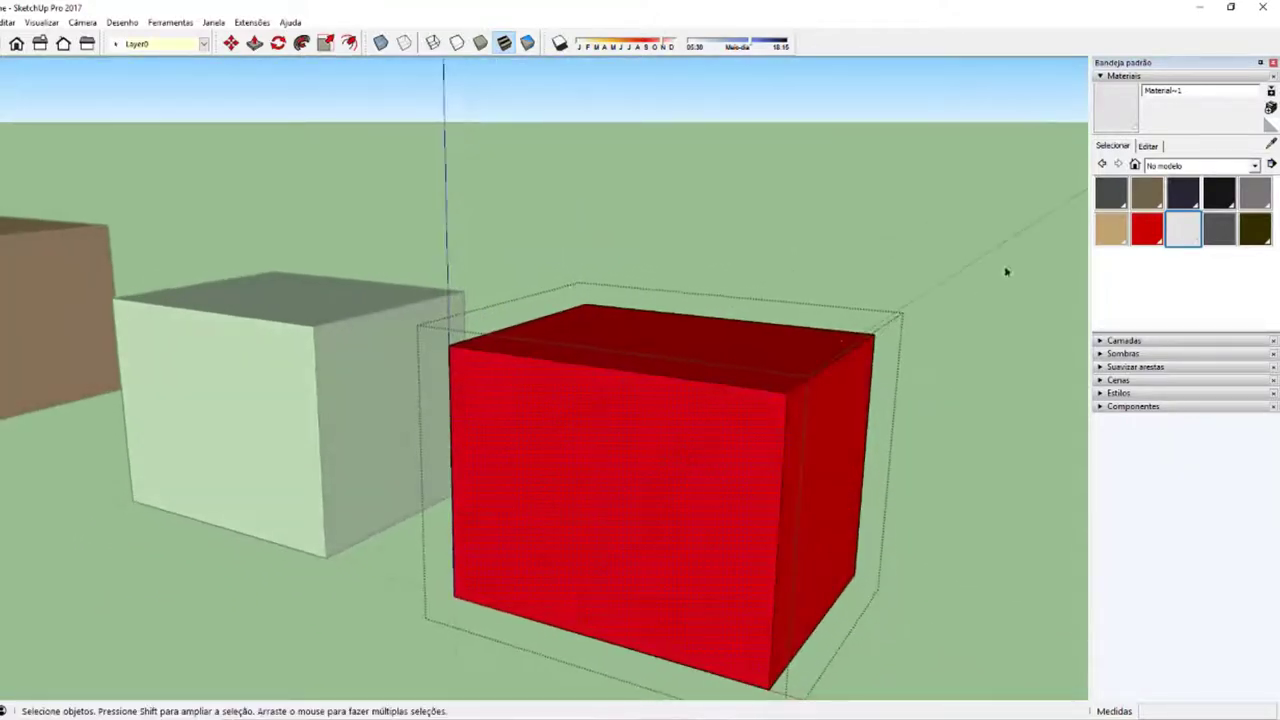
pyautogui.scroll(2, 651, 454)
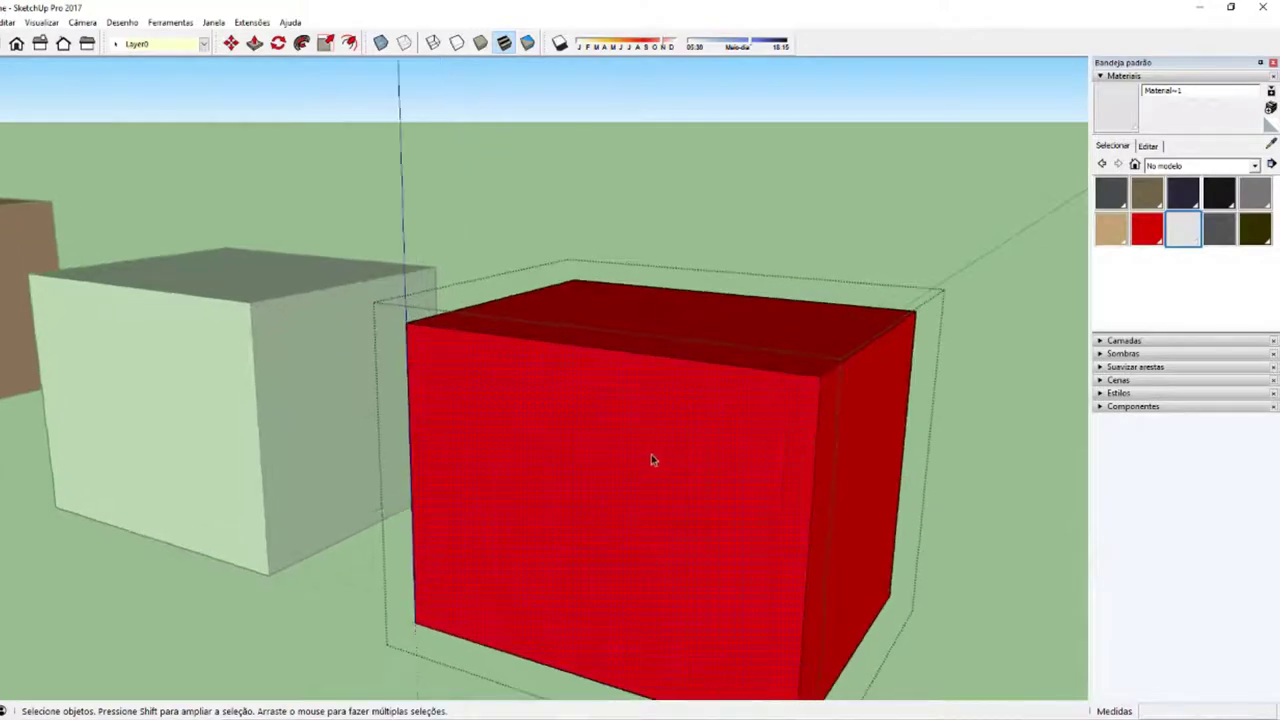
pyautogui.scroll(2, 658, 420)
pyautogui.press('Escape')
pyautogui.click(664, 442)
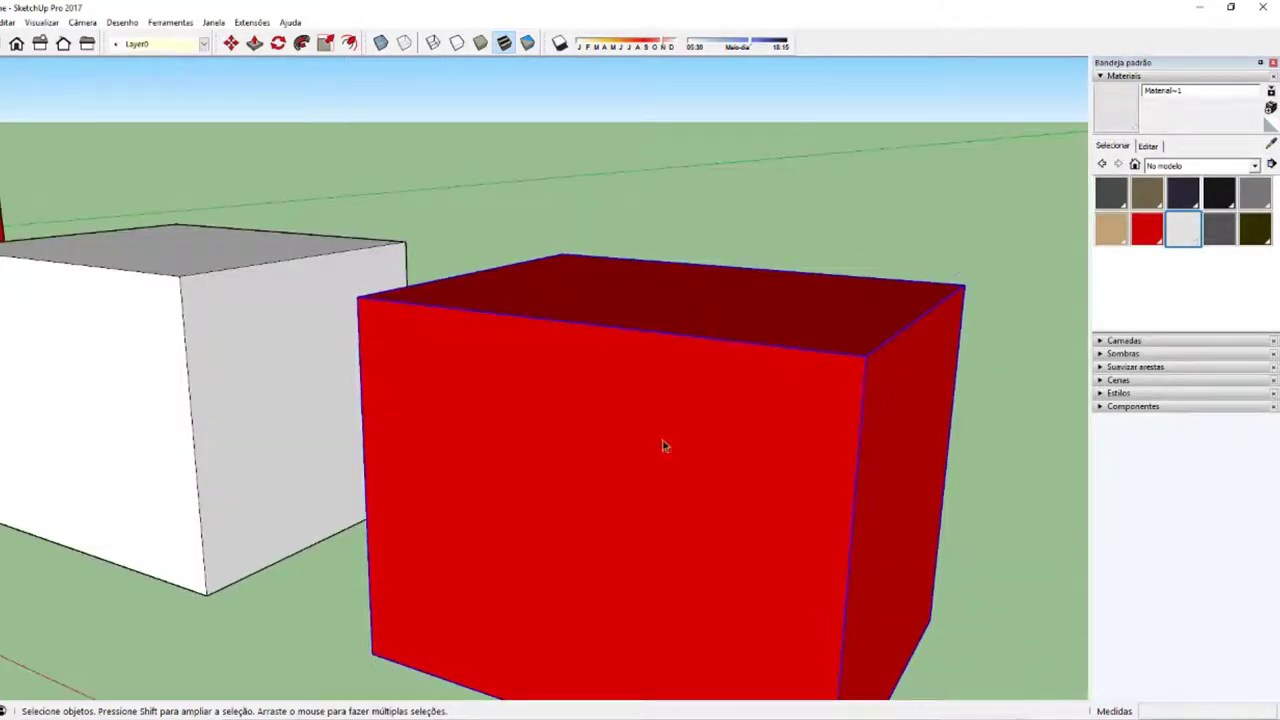
pyautogui.doubleClick(754, 378)
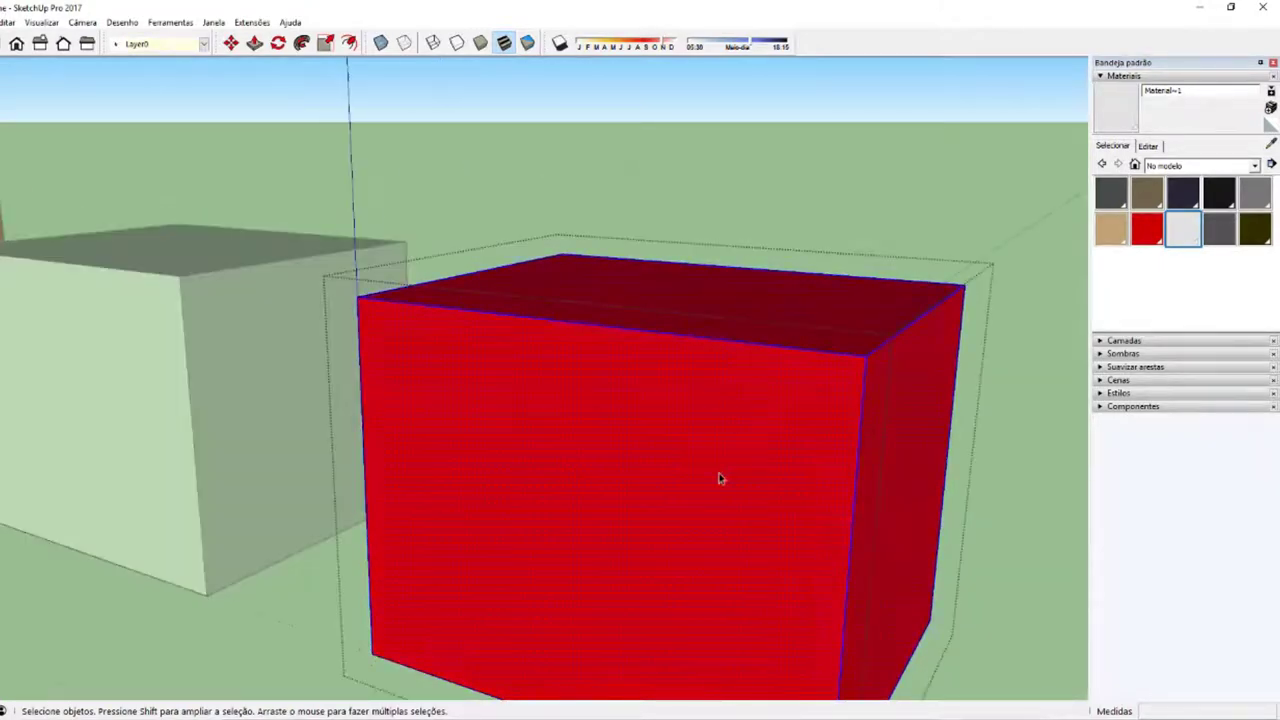
pyautogui.press('Escape')
pyautogui.doubleClick(729, 333)
pyautogui.press('Escape')
pyautogui.click(1183, 230)
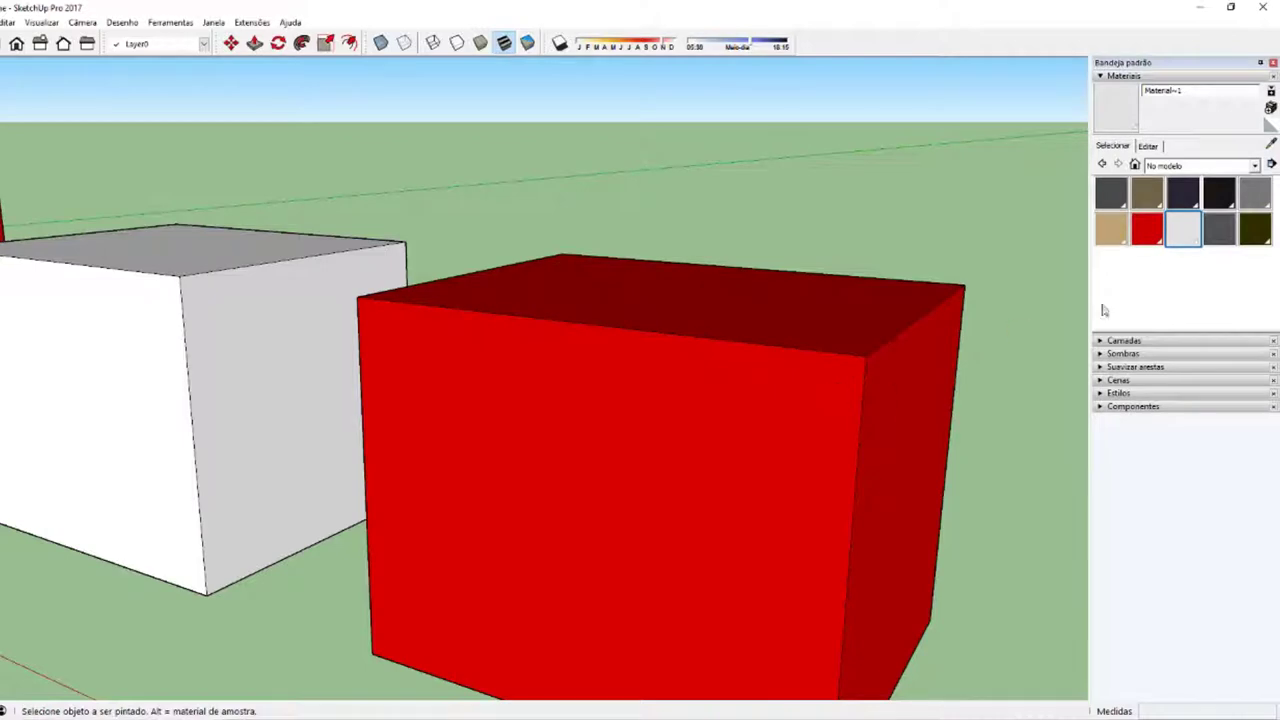
pyautogui.moveTo(602, 527); pyautogui.dragTo(609, 531, button='middle')
pyautogui.scroll(-3, 617, 557)
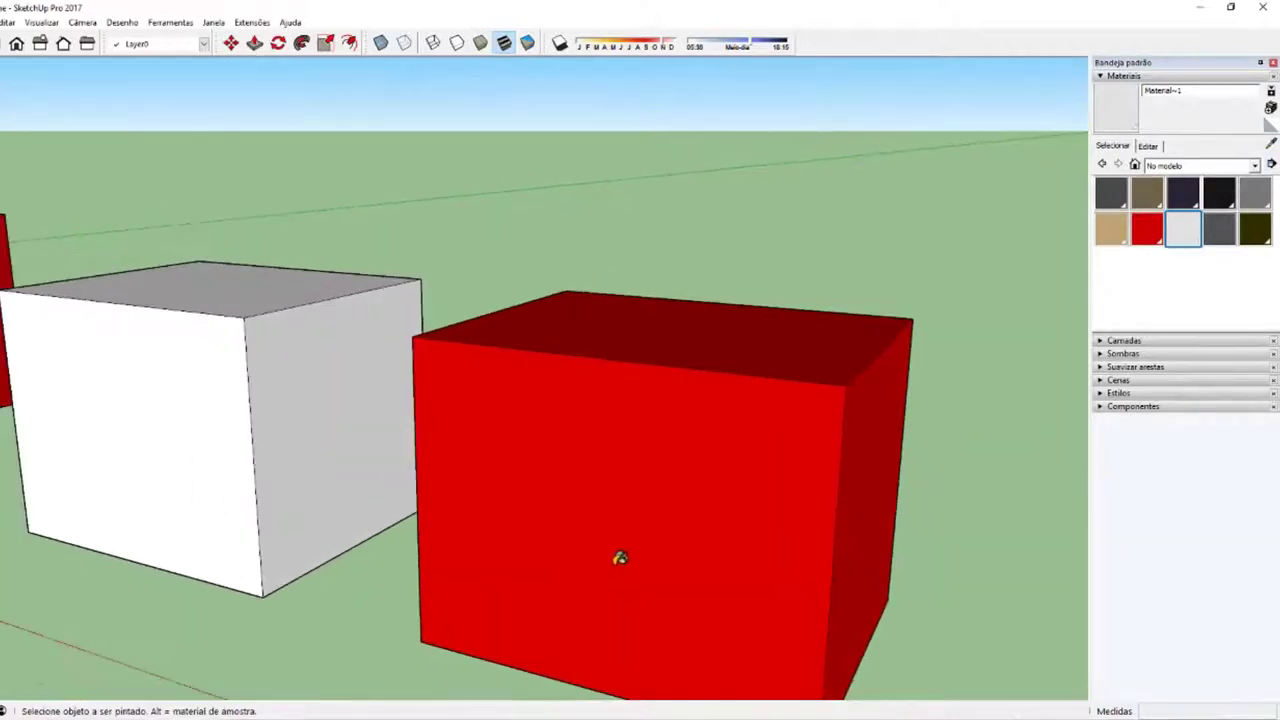
pyautogui.press('space')
pyautogui.click(336, 478)
pyautogui.moveTo(336, 478)
pyautogui.mouseDown(button='middle')
pyautogui.moveTo(786, 517)
pyautogui.moveTo(563, 529)
pyautogui.moveTo(642, 467)
pyautogui.moveTo(646, 494)
pyautogui.moveTo(637, 427)
pyautogui.mouseUp(button='middle')
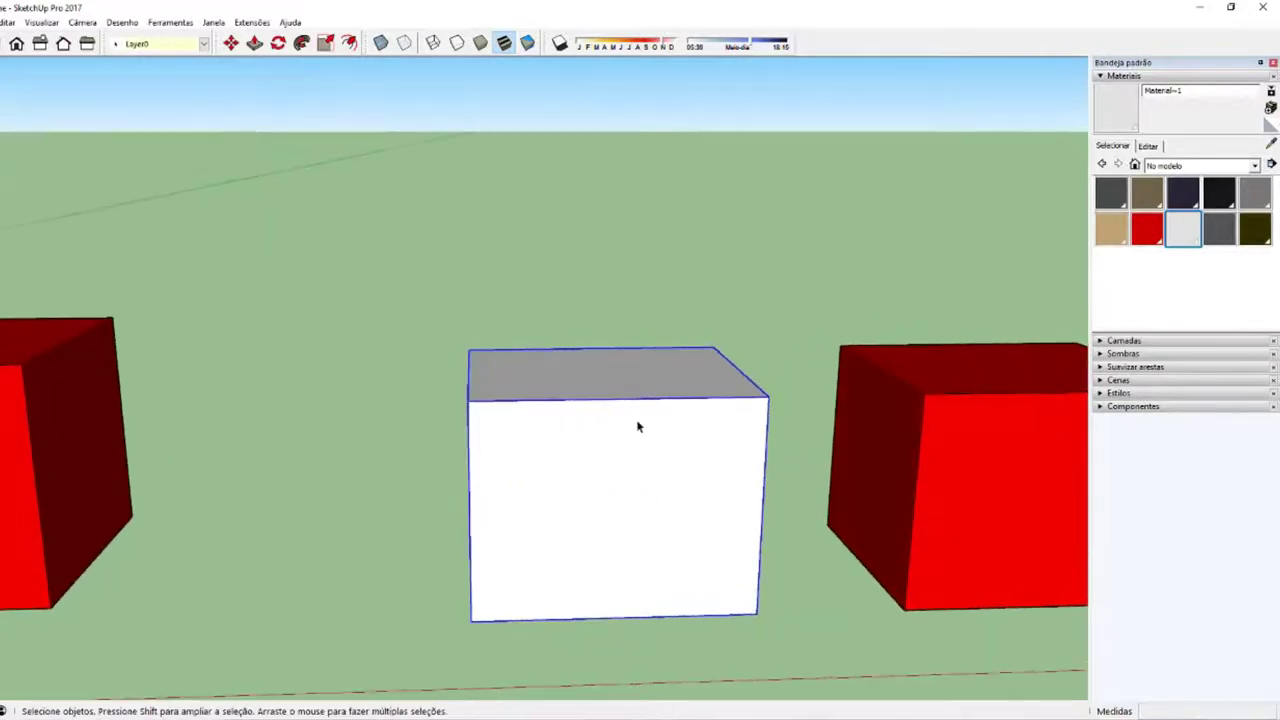
# Step: Paint the middle box, trying tan and dark olive before settling on Chris_Pants
pyautogui.click(1110, 228)
pyautogui.click(531, 477)
pyautogui.moveTo(531, 477)
pyautogui.mouseDown(button='middle')
pyautogui.moveTo(746, 534)
pyautogui.moveTo(354, 546)
pyautogui.moveTo(580, 531)
pyautogui.moveTo(577, 543)
pyautogui.moveTo(662, 546)
pyautogui.moveTo(646, 520)
pyautogui.moveTo(494, 528)
pyautogui.moveTo(634, 500)
pyautogui.mouseUp(button='middle')
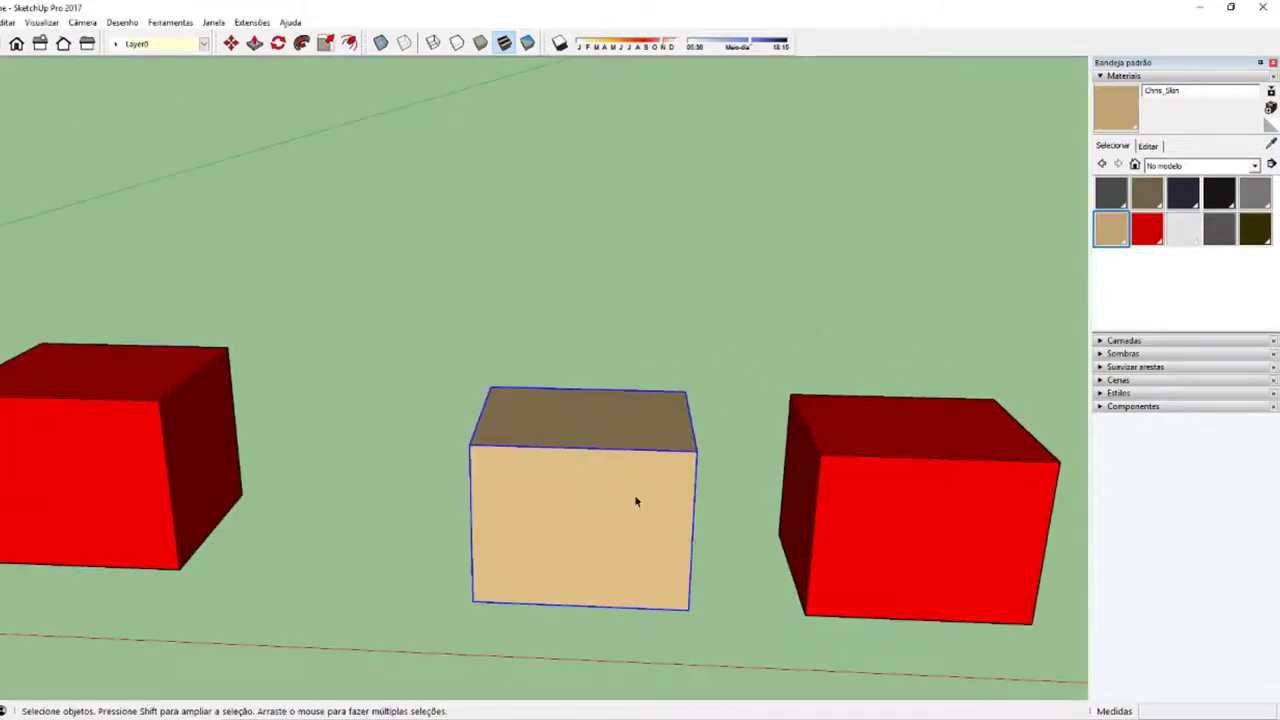
pyautogui.click(1256, 233)
pyautogui.click(611, 403)
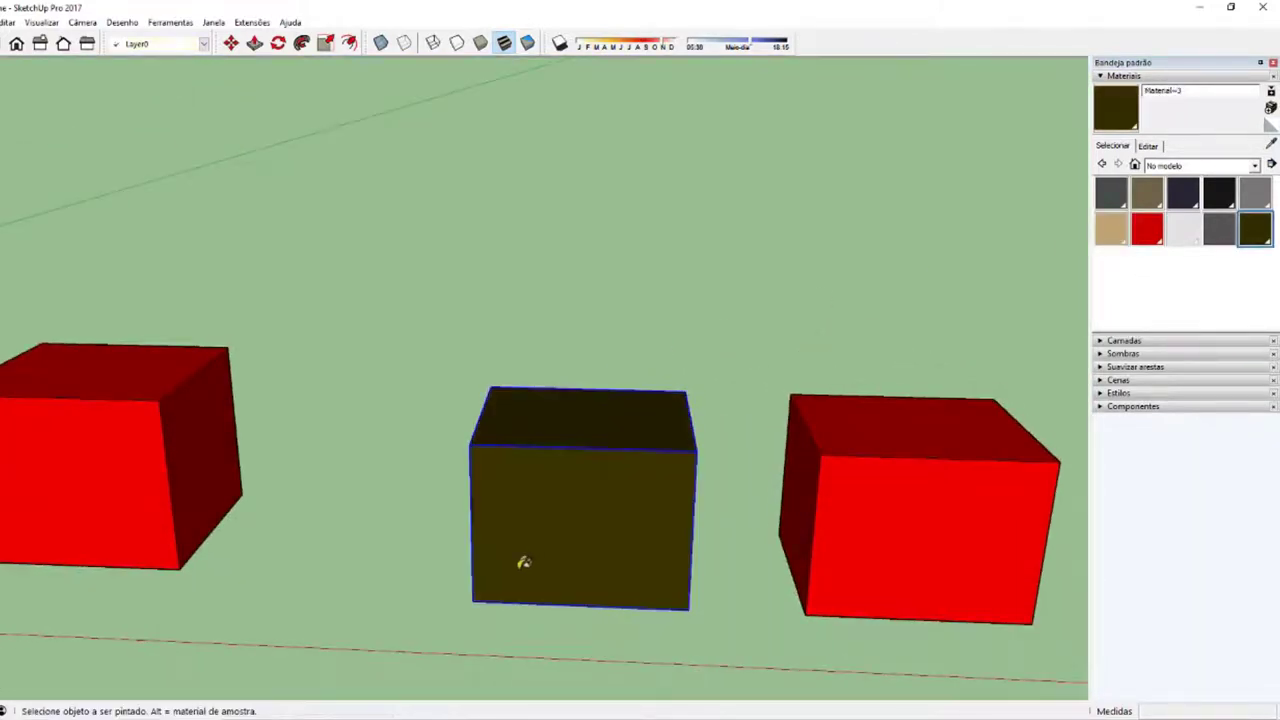
pyautogui.moveTo(523, 560); pyautogui.dragTo(600, 560, button='middle')
pyautogui.click(1147, 193)
pyautogui.click(652, 426)
# Step: Orbit around the three boxes and briefly open the right red box group
pyautogui.press('space')
pyautogui.moveTo(652, 426)
pyautogui.mouseDown(button='middle')
pyautogui.moveTo(611, 477)
pyautogui.moveTo(531, 523)
pyautogui.moveTo(548, 525)
pyautogui.mouseUp(button='middle')
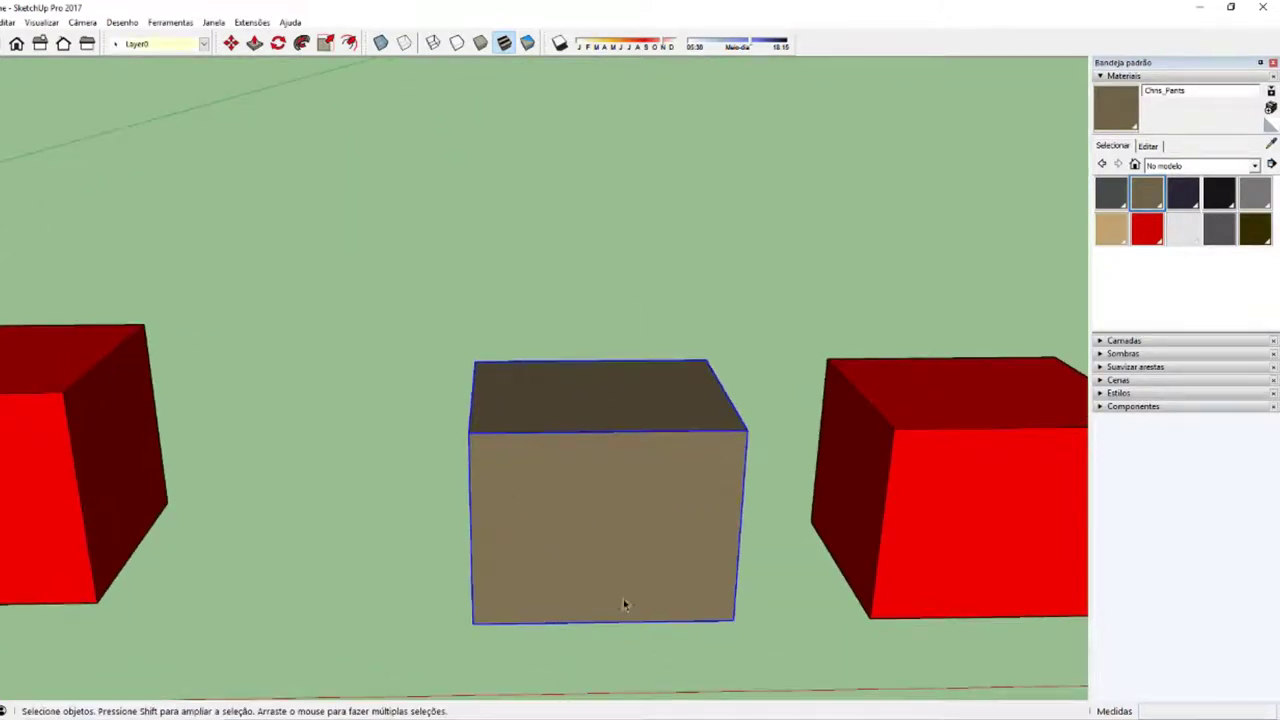
pyautogui.moveTo(584, 535)
pyautogui.mouseDown(button='middle')
pyautogui.moveTo(491, 509)
pyautogui.moveTo(954, 477)
pyautogui.moveTo(753, 472)
pyautogui.mouseUp(button='middle')
pyautogui.click(930, 482)
pyautogui.doubleClick(753, 472)
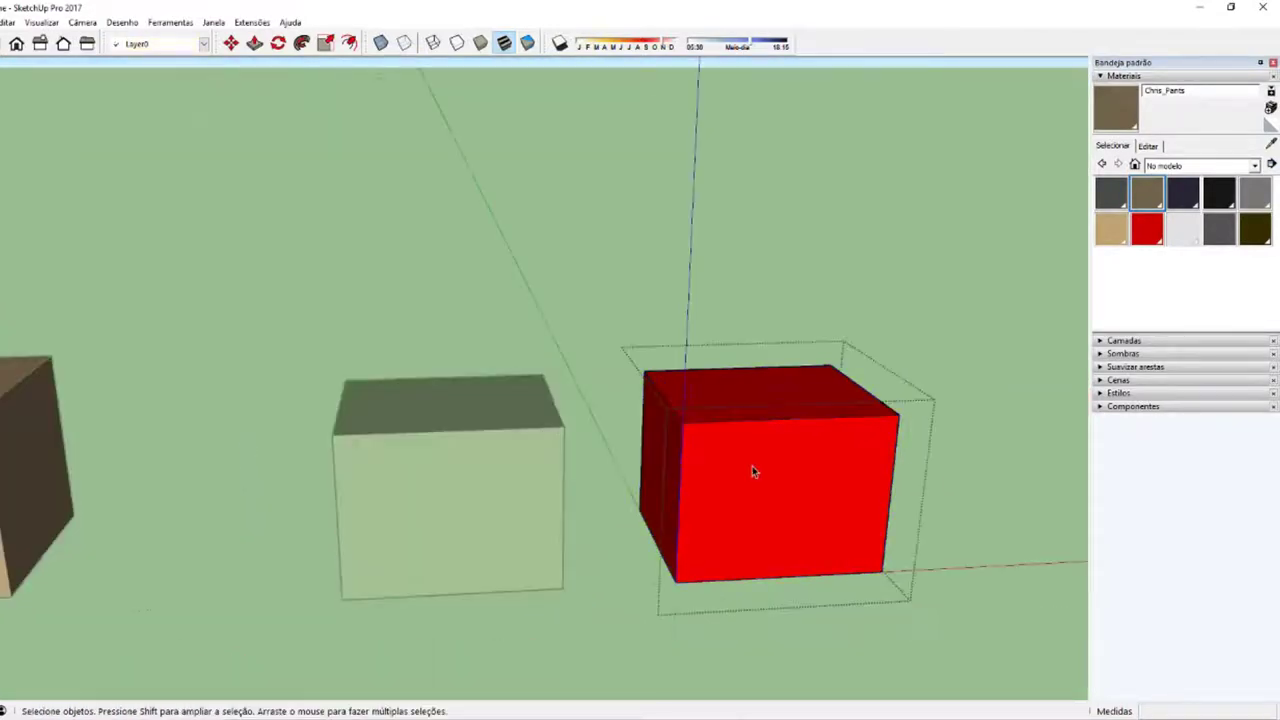
pyautogui.scroll(2, 727, 448)
pyautogui.press('Escape')
pyautogui.moveTo(672, 543); pyautogui.dragTo(743, 500, button='middle')
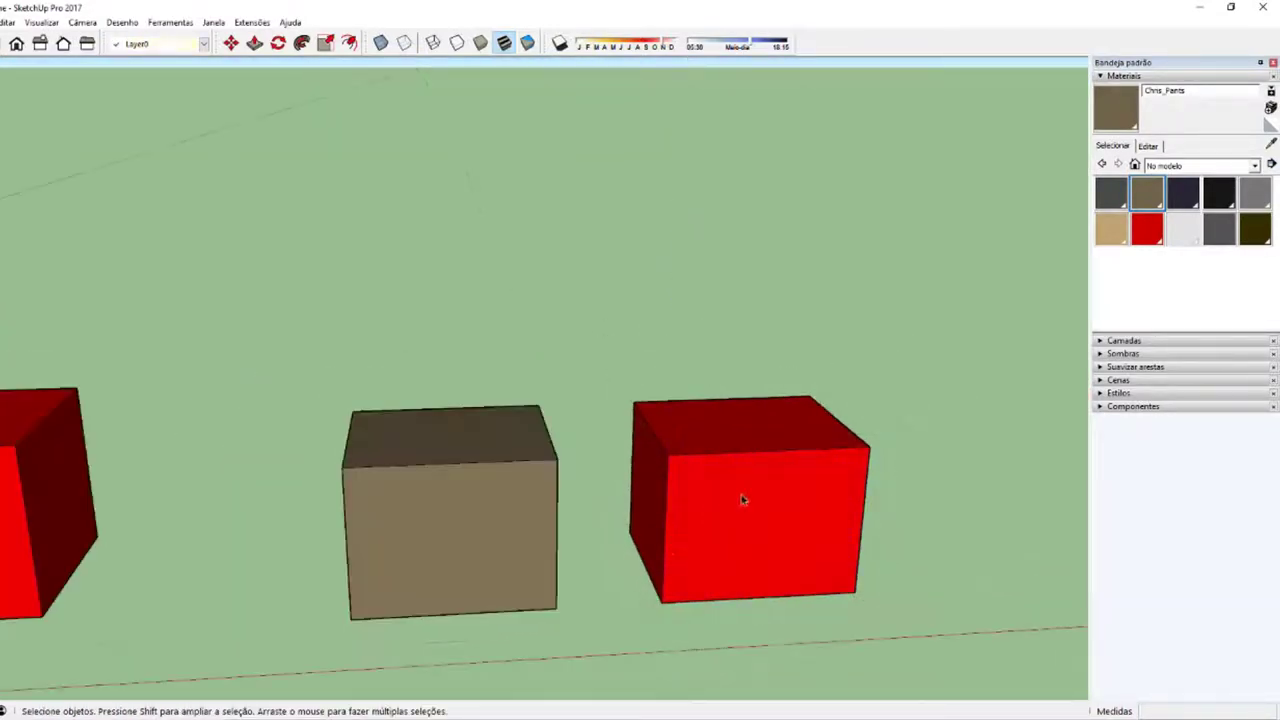
# Step: Choose the dark grey material, after briefly picking light grey
pyautogui.click(1167, 235)
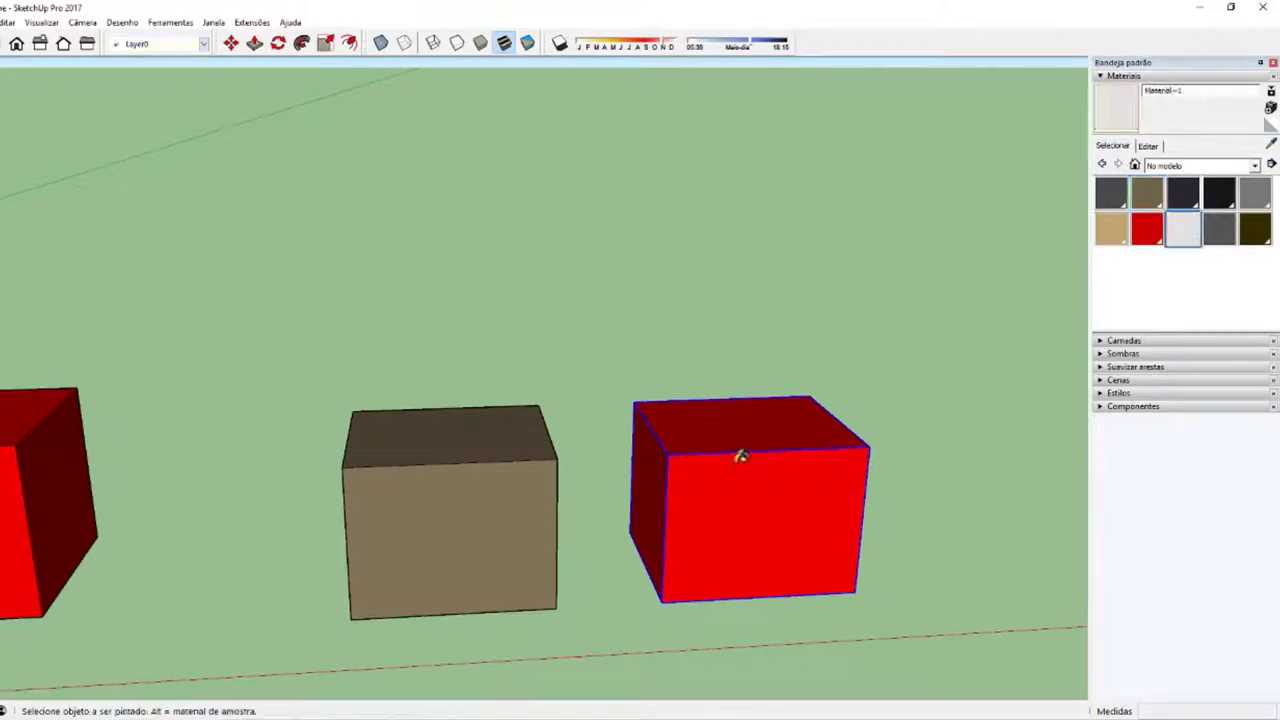
pyautogui.click(1219, 232)
pyautogui.moveTo(756, 502)
pyautogui.mouseDown(button='middle')
pyautogui.moveTo(680, 508)
pyautogui.moveTo(569, 477)
pyautogui.moveTo(386, 640)
pyautogui.mouseUp(button='middle')
# Step: Pick the navy Chris_Shirt swatch in the Materials tray
pyautogui.press('space')
pyautogui.scroll(2, 545, 500)
pyautogui.scroll(2, 651, 570)
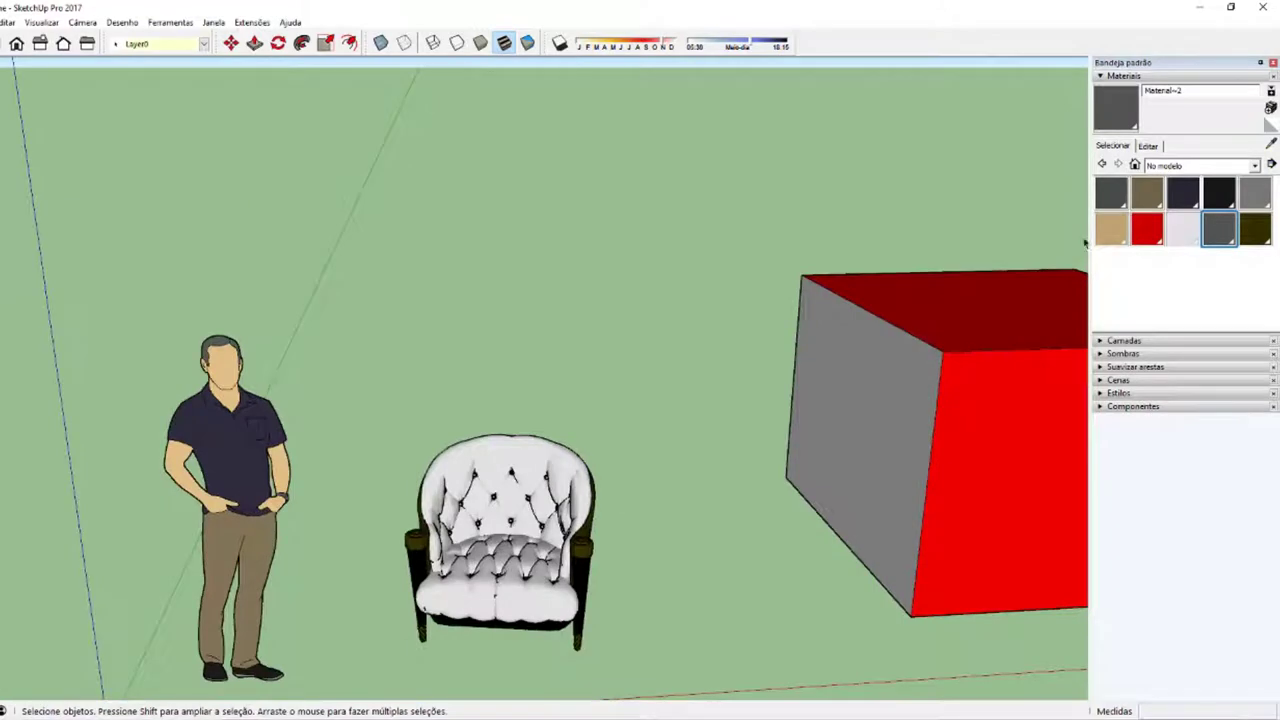
pyautogui.click(1147, 229)
pyautogui.click(1182, 194)
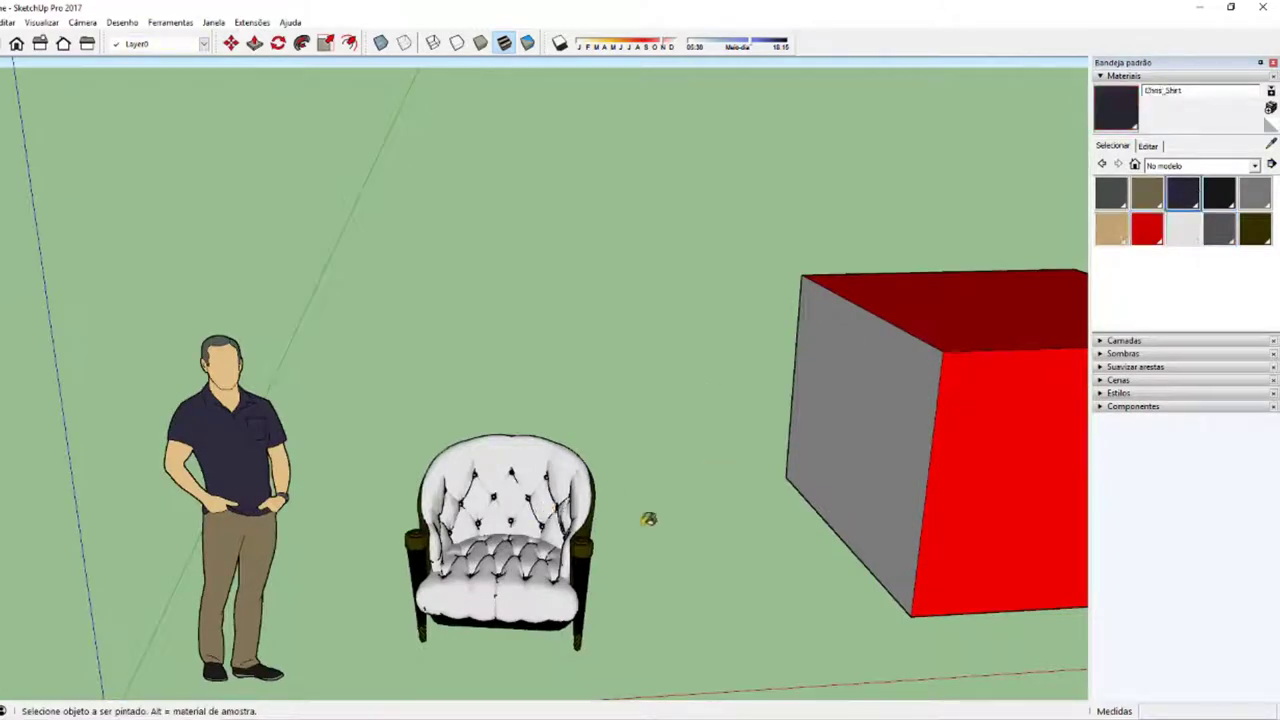
# Step: Orbit to the armchair and open its component and inner chair group to inspect the backrest
pyautogui.moveTo(540, 525); pyautogui.dragTo(552, 565, button='middle')
pyautogui.press('space')
pyautogui.scroll(2, 551, 580)
pyautogui.click(551, 590)
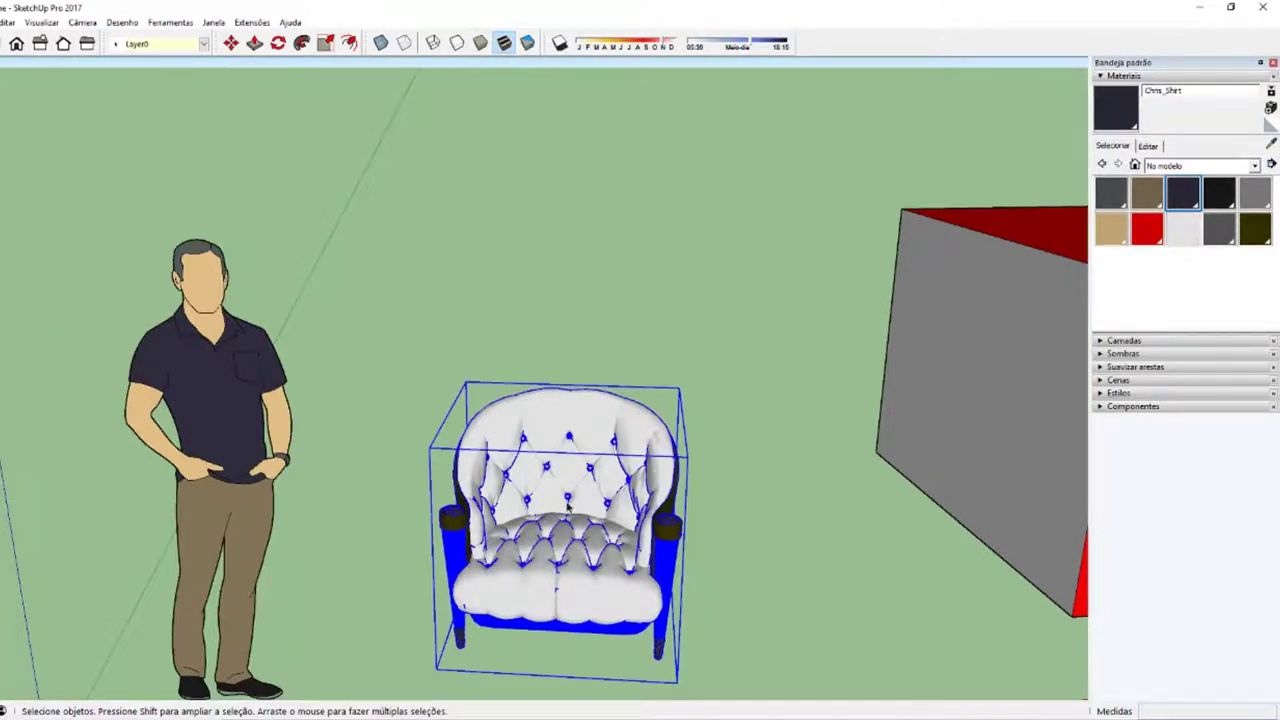
pyautogui.doubleClick(585, 444)
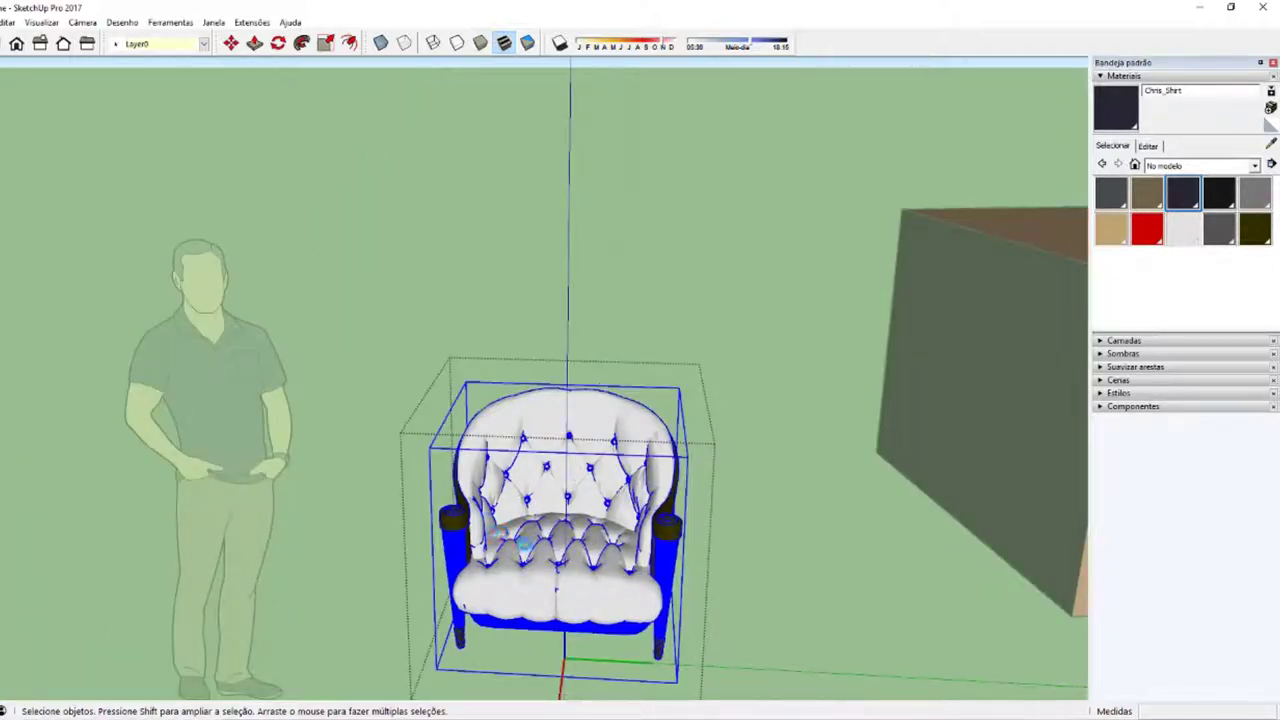
pyautogui.scroll(3, 567, 447)
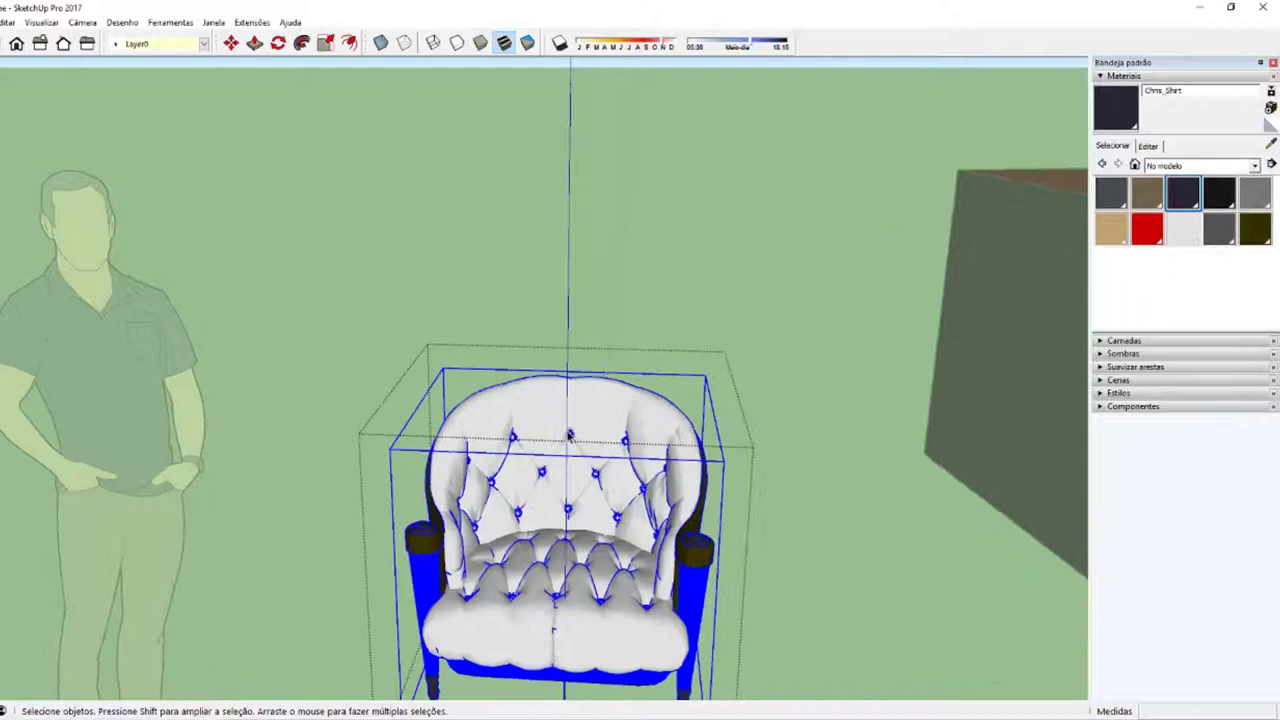
pyautogui.click(527, 459)
pyautogui.doubleClick(482, 462)
pyautogui.click(452, 480)
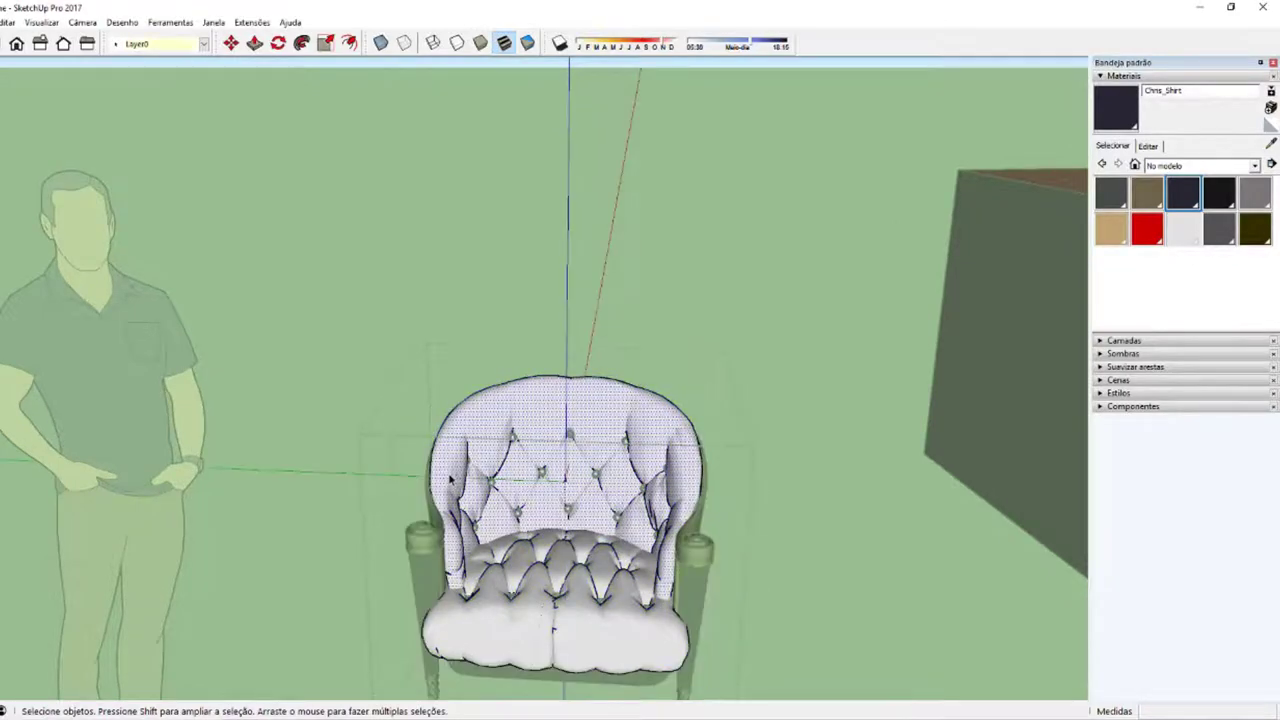
pyautogui.moveTo(497, 503); pyautogui.dragTo(568, 520, button='middle')
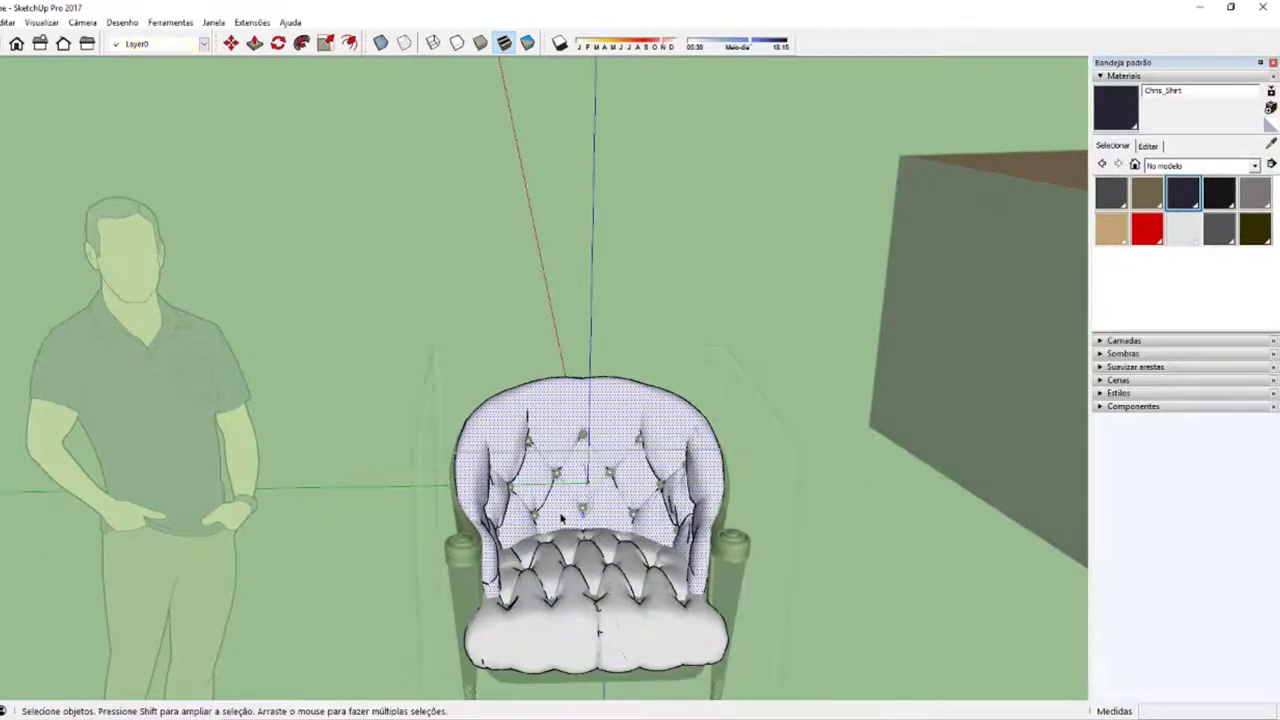
# Step: Exit the chair editing, reselect the armchair and activate the Paint Bucket
pyautogui.press('Escape')
pyautogui.press('Escape')
pyautogui.scroll(-4, 586, 461)
pyautogui.click(586, 466)
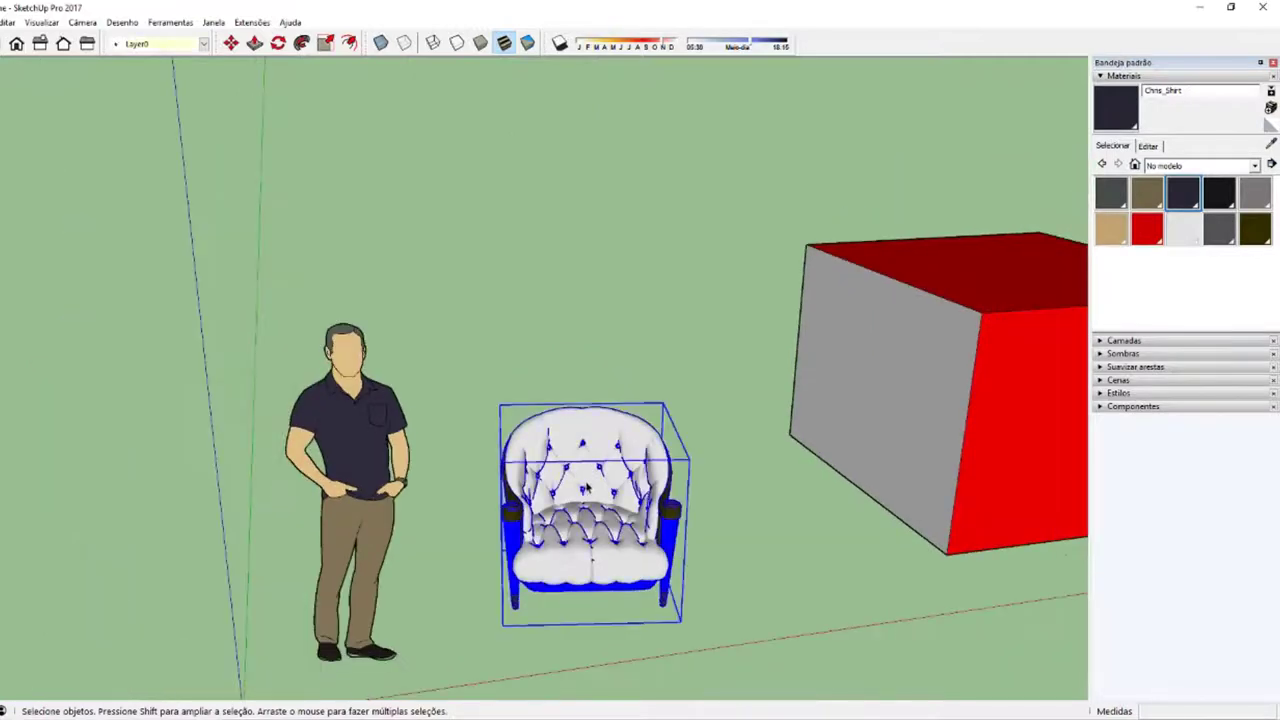
pyautogui.moveTo(587, 488)
pyautogui.mouseDown(button='middle')
pyautogui.moveTo(578, 450)
pyautogui.moveTo(657, 448)
pyautogui.moveTo(512, 482)
pyautogui.moveTo(820, 508)
pyautogui.moveTo(479, 528)
pyautogui.moveTo(460, 677)
pyautogui.moveTo(580, 458)
pyautogui.mouseUp(button='middle')
pyautogui.press('b')
pyautogui.press('space')
pyautogui.click(479, 528)
pyautogui.scroll(2, 580, 458)
pyautogui.press('m')
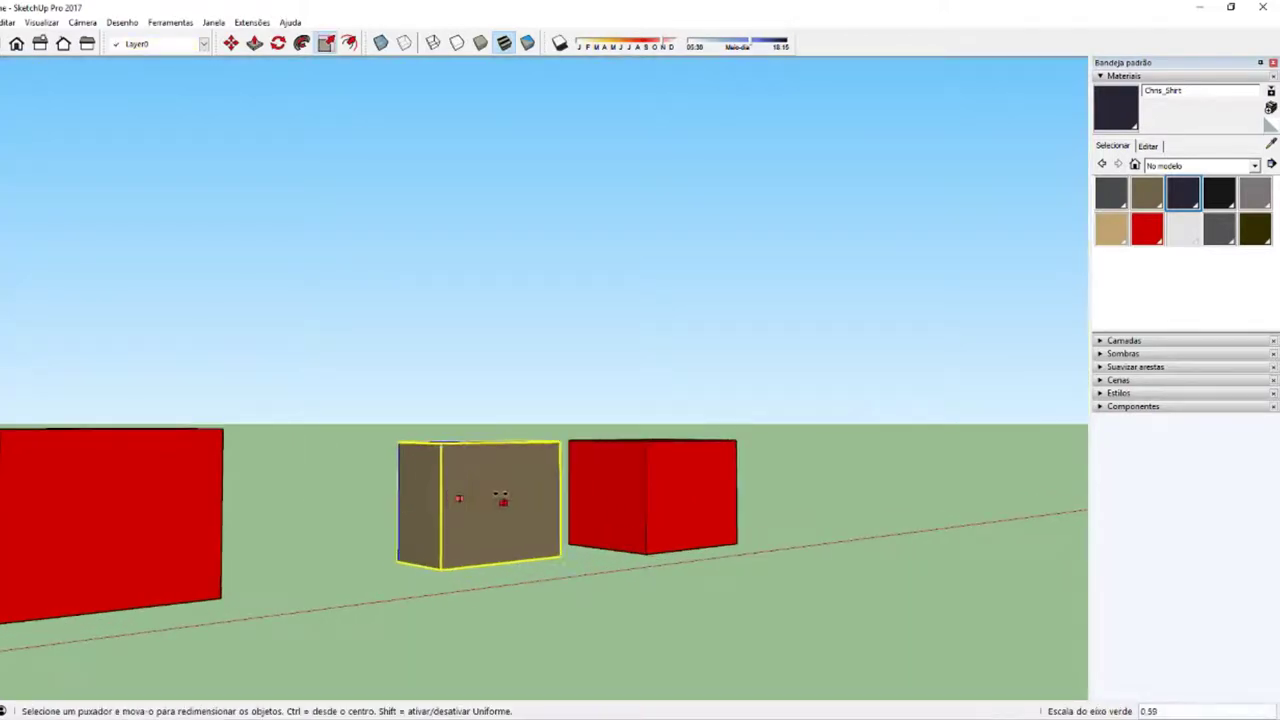
pyautogui.moveTo(533, 498); pyautogui.dragTo(477, 500)
pyautogui.moveTo(477, 500)
pyautogui.mouseDown(button='middle')
pyautogui.moveTo(650, 523)
pyautogui.moveTo(177, 663)
pyautogui.mouseUp(button='middle')
pyautogui.scroll(-3, 614, 486)
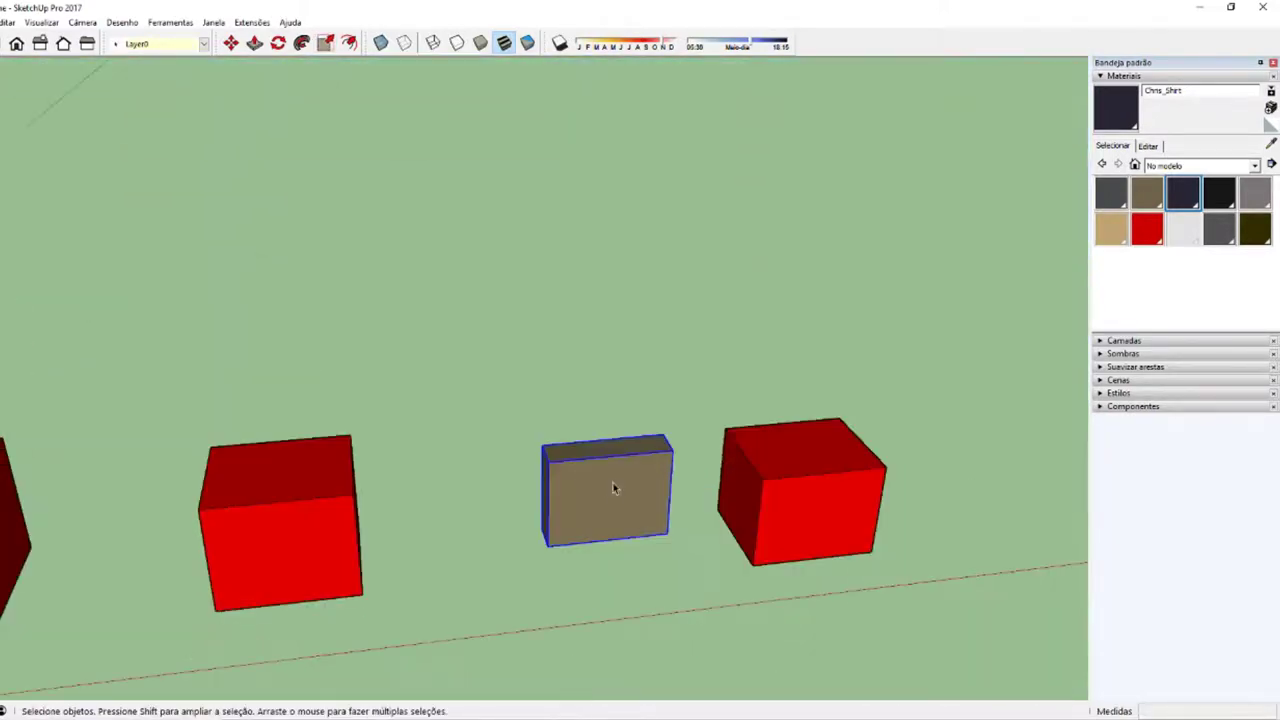
pyautogui.moveTo(614, 486)
pyautogui.mouseDown(button='middle')
pyautogui.moveTo(691, 457)
pyautogui.moveTo(598, 528)
pyautogui.mouseUp(button='middle')
pyautogui.scroll(-2, 598, 528)
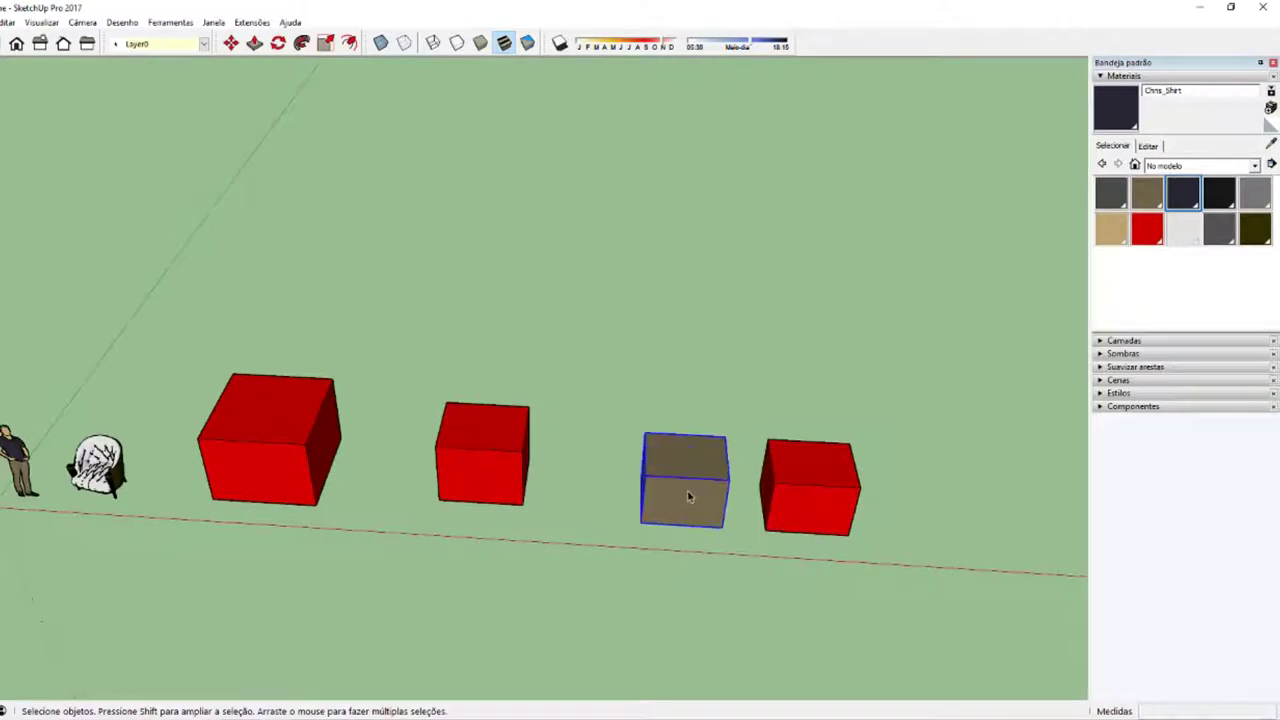
pyautogui.keyDown('shift'); pyautogui.moveTo(686, 494); pyautogui.dragTo(634, 520, button='middle'); pyautogui.keyUp('shift')
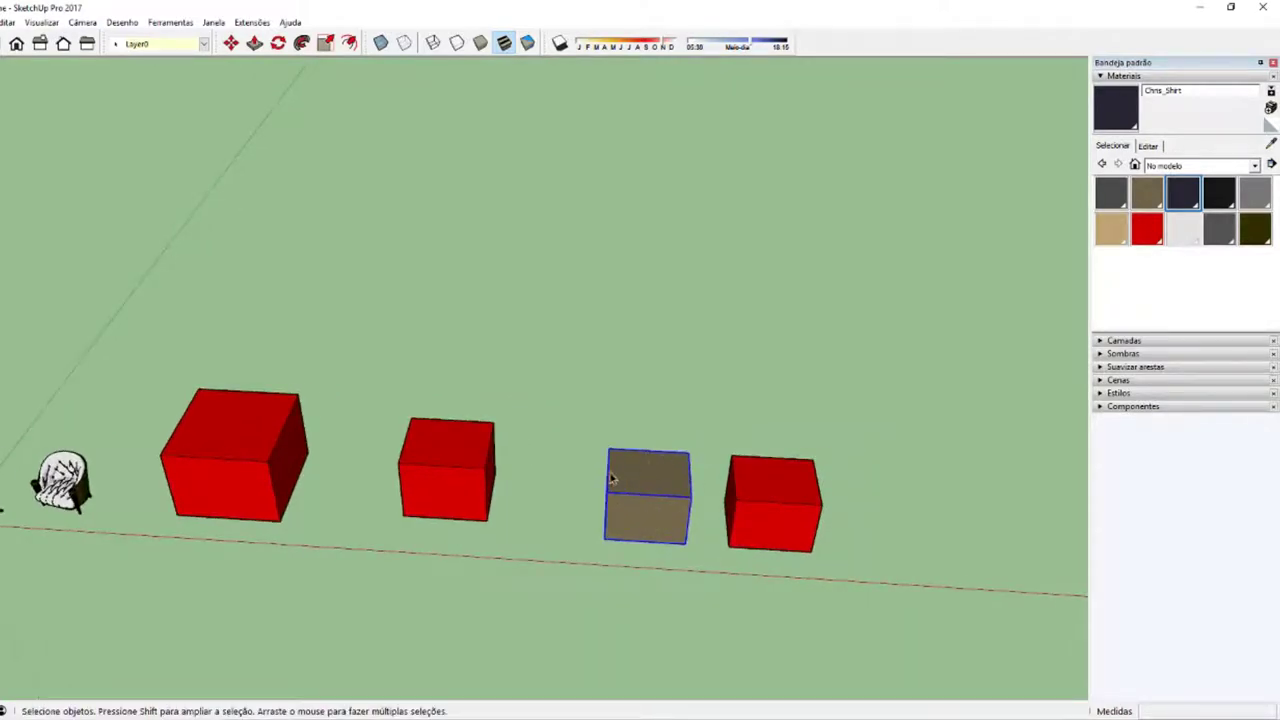
pyautogui.moveTo(614, 517)
pyautogui.mouseDown(button='middle')
pyautogui.moveTo(757, 506)
pyautogui.moveTo(784, 460)
pyautogui.moveTo(713, 505)
pyautogui.mouseUp(button='middle')
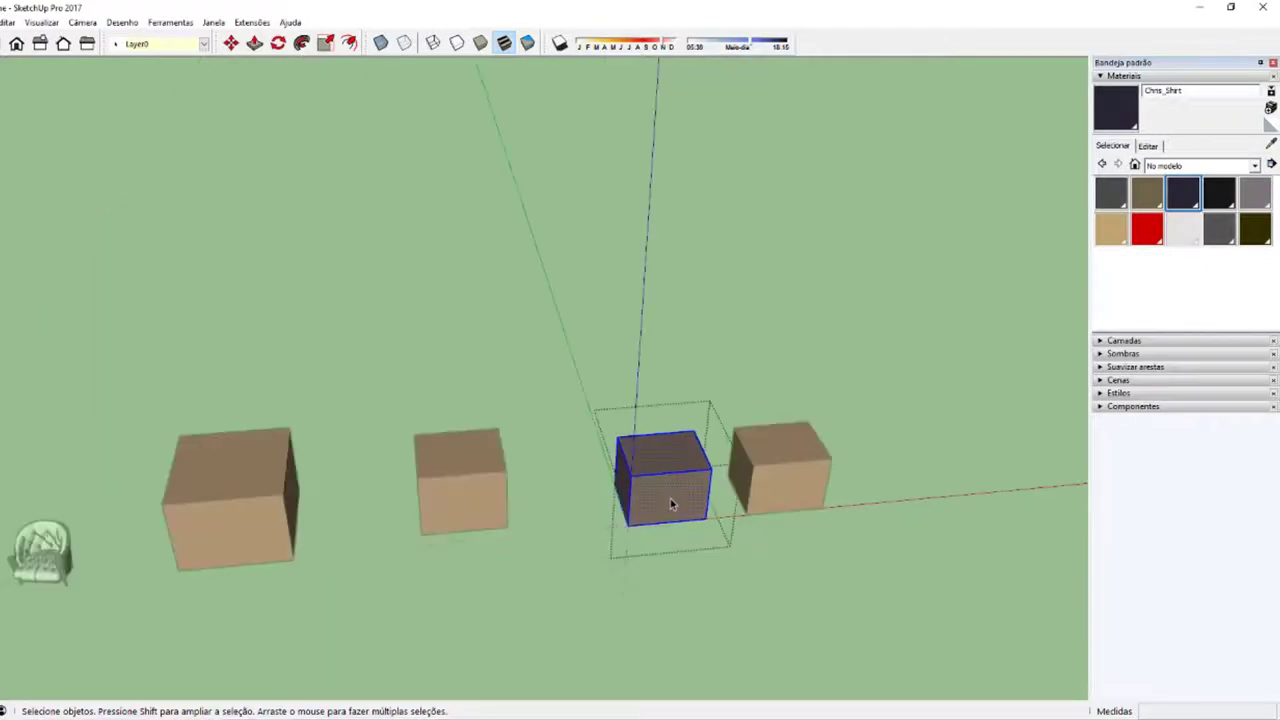
pyautogui.click(712, 478)
pyautogui.click(689, 477)
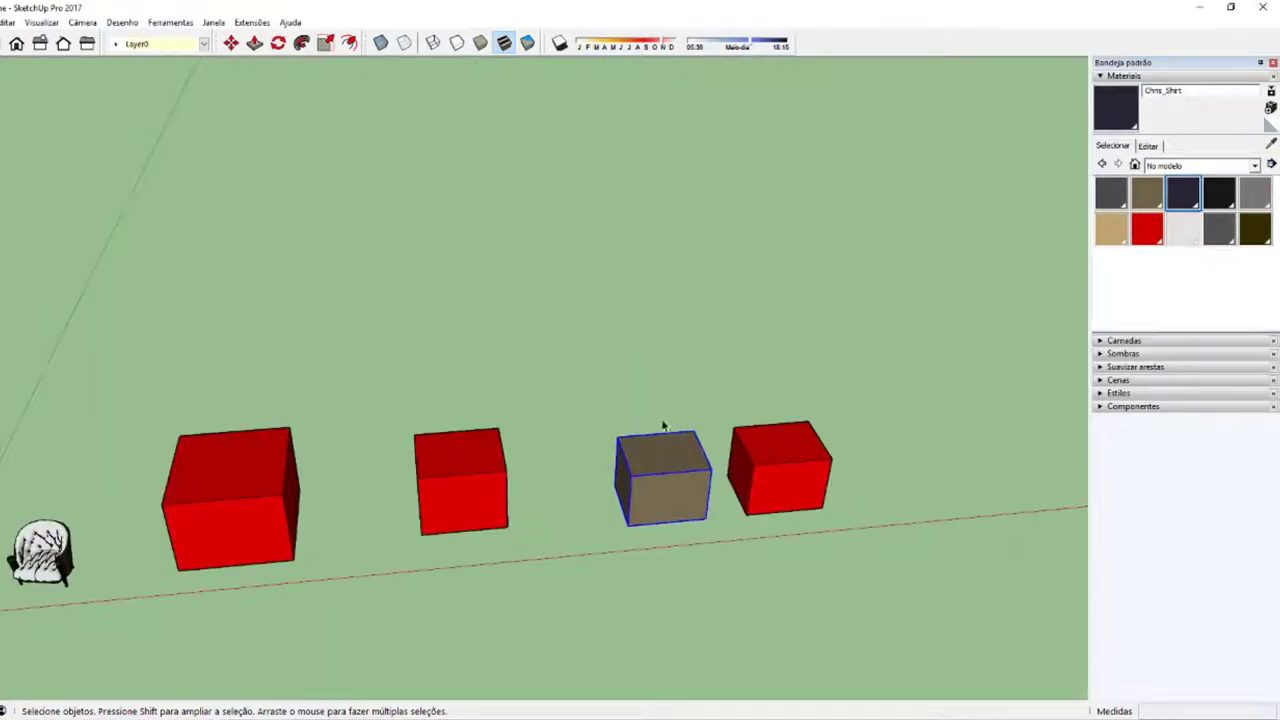
pyautogui.scroll(2, 634, 498)
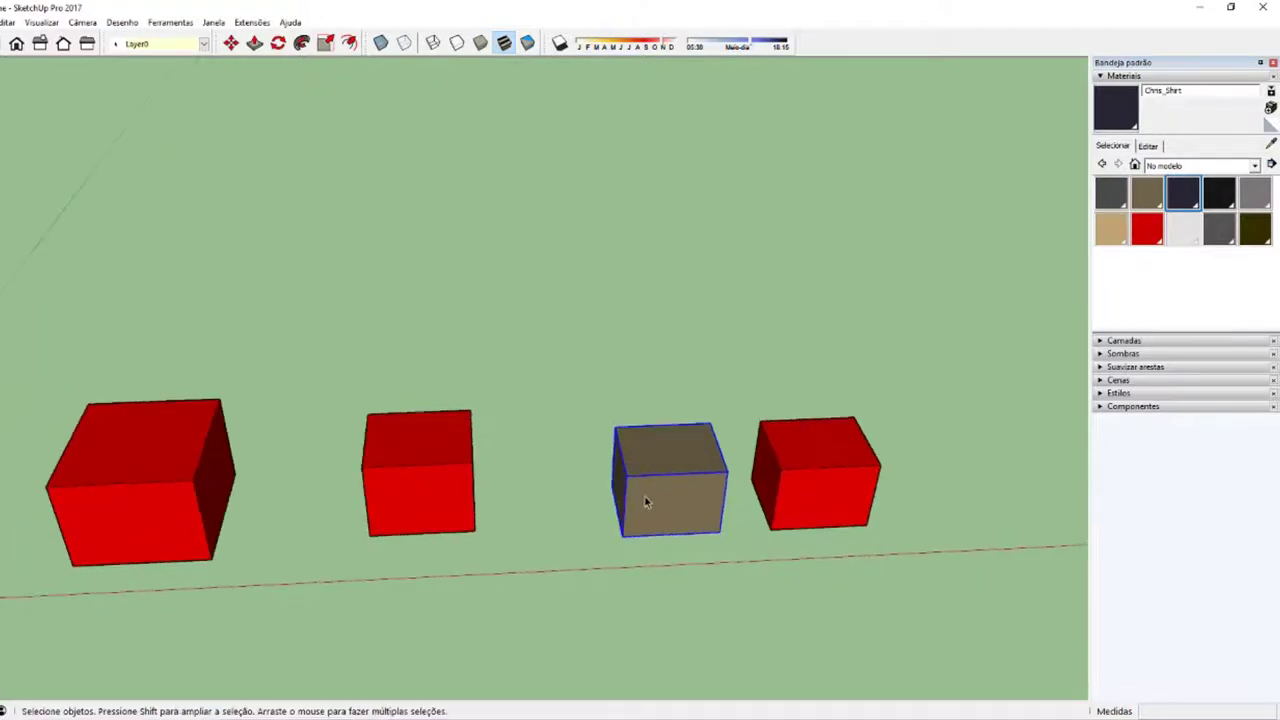
pyautogui.doubleClick(645, 502)
pyautogui.scroll(1, 668, 503)
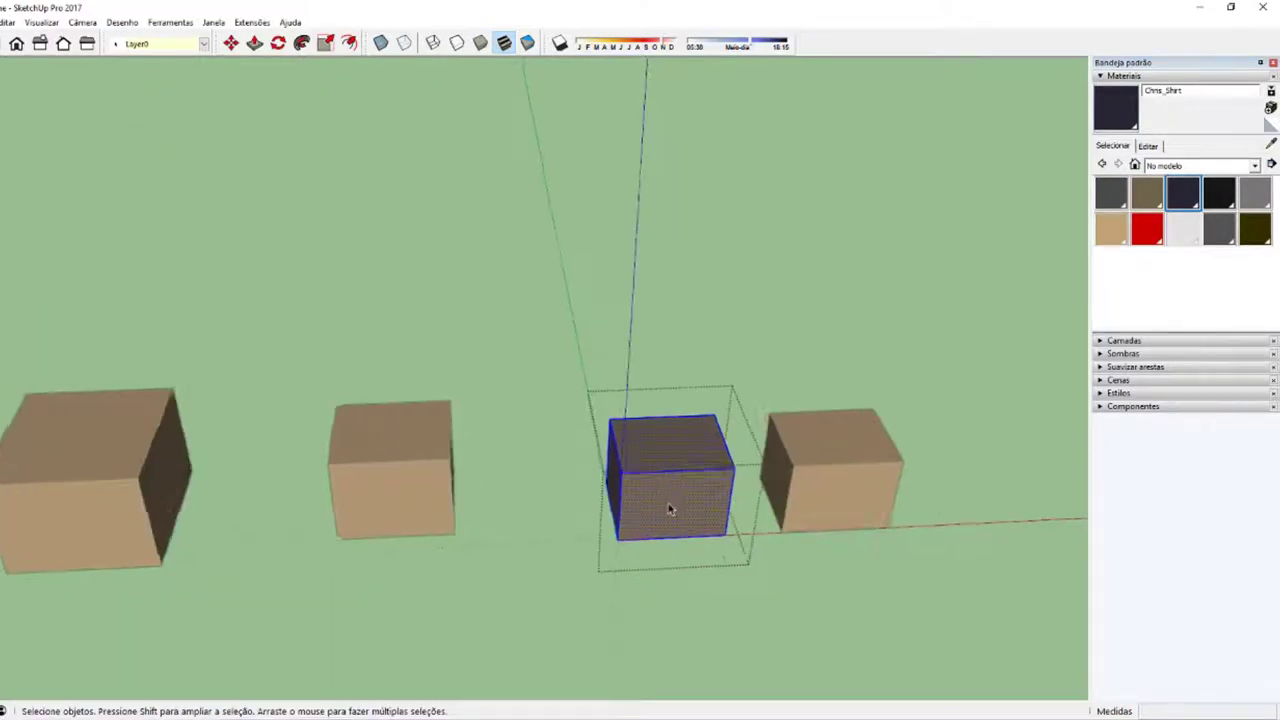
pyautogui.scroll(2, 668, 477)
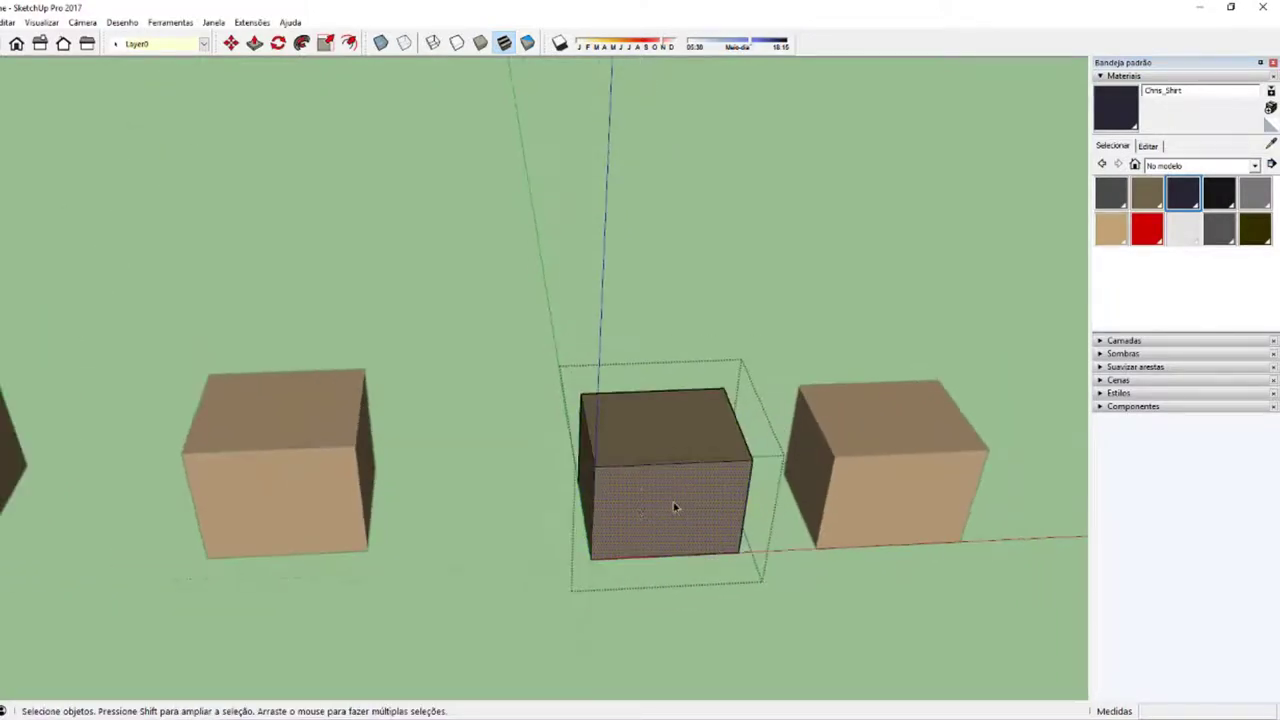
pyautogui.tripleClick(652, 505)
pyautogui.moveTo(408, 253); pyautogui.dragTo(778, 625)
pyautogui.moveTo(686, 548)
pyautogui.mouseDown(button='middle')
pyautogui.moveTo(471, 528)
pyautogui.moveTo(757, 549)
pyautogui.moveTo(718, 550)
pyautogui.mouseUp(button='middle')
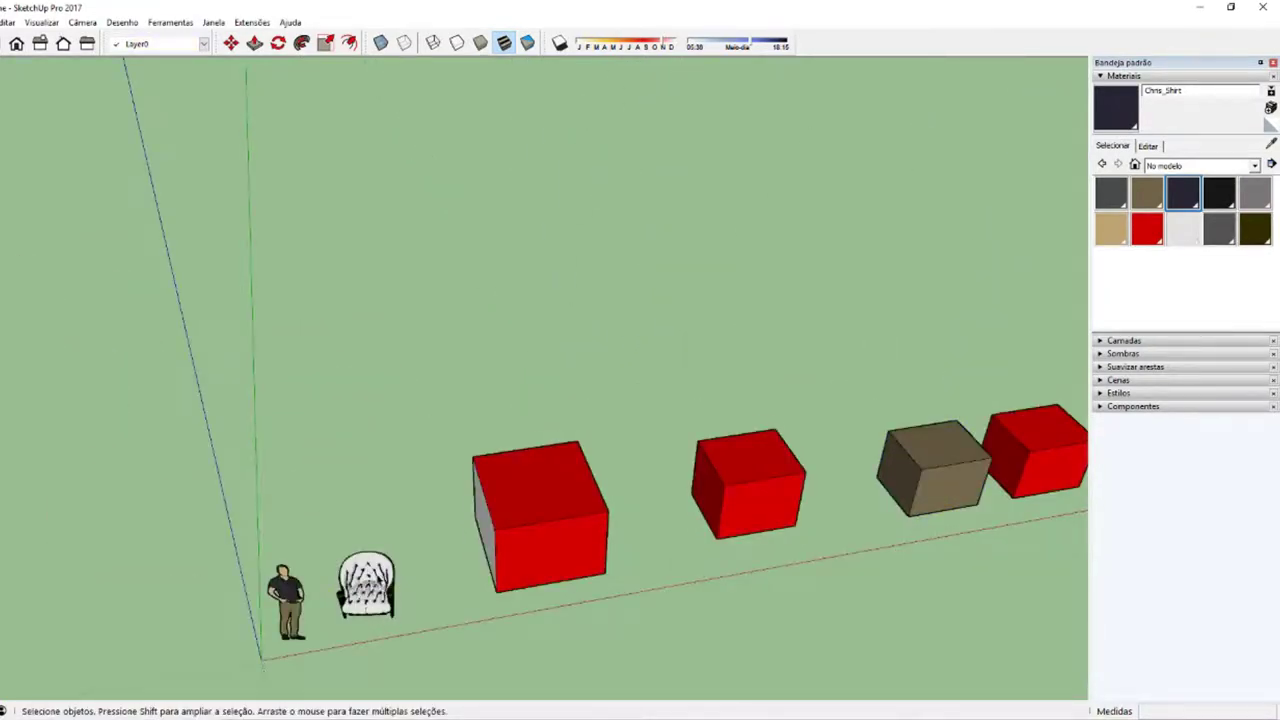
pyautogui.scroll(2, 650, 500)
pyautogui.scroll(3, 709, 503)
pyautogui.scroll(3, 751, 492)
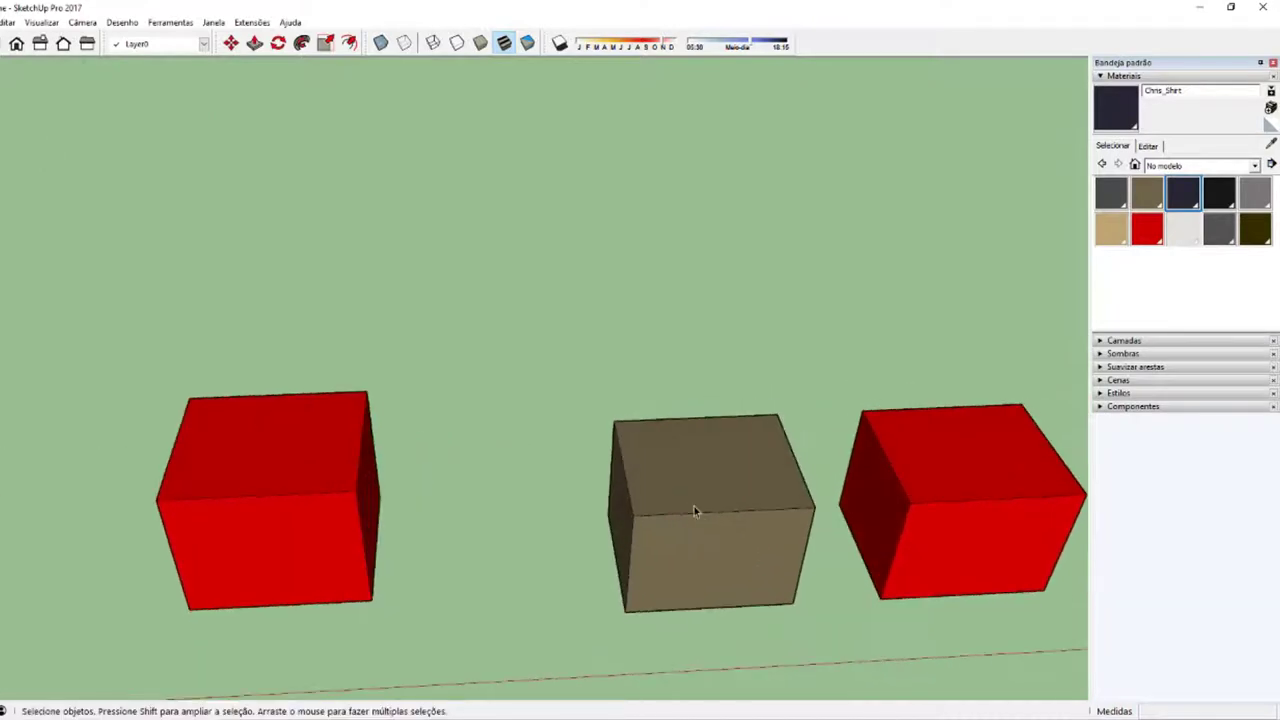
pyautogui.scroll(-1, 694, 508)
pyautogui.scroll(-2, 705, 523)
pyautogui.scroll(-1, 696, 533)
pyautogui.scroll(-2, 696, 528)
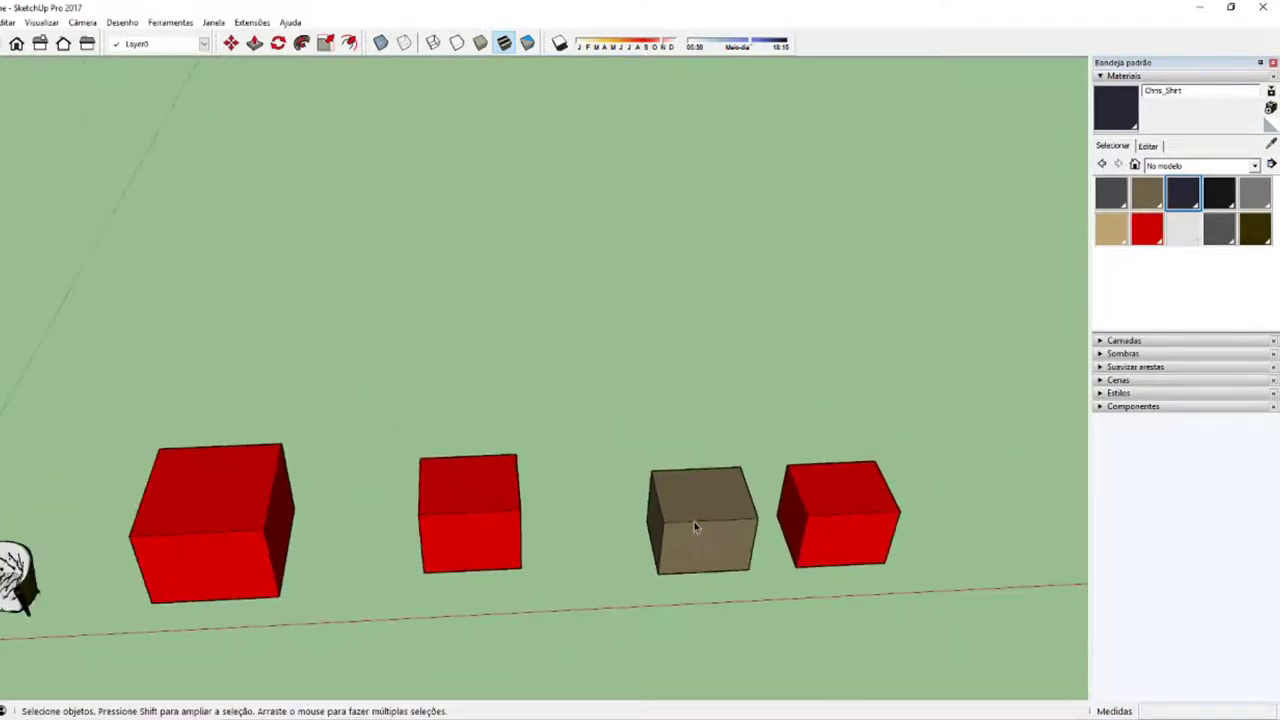
pyautogui.click(696, 528)
pyautogui.moveTo(700, 573); pyautogui.dragTo(882, 512, button='middle')
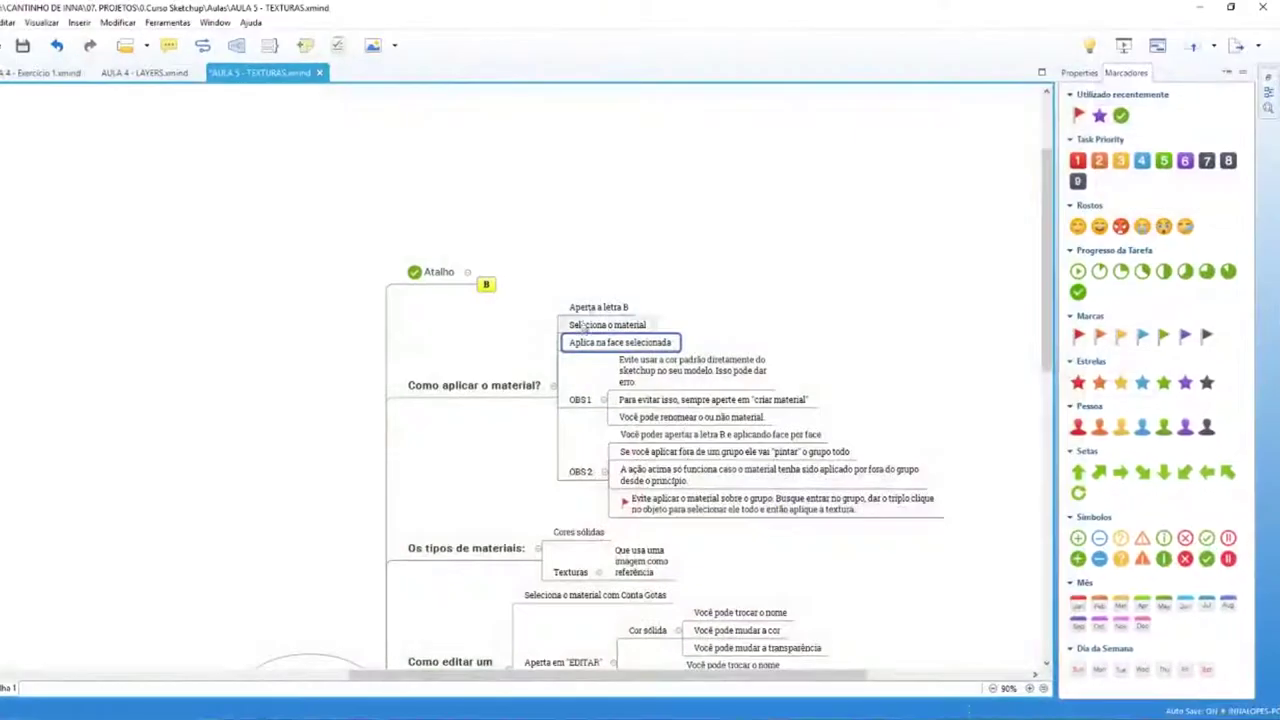
pyautogui.click(585, 308)
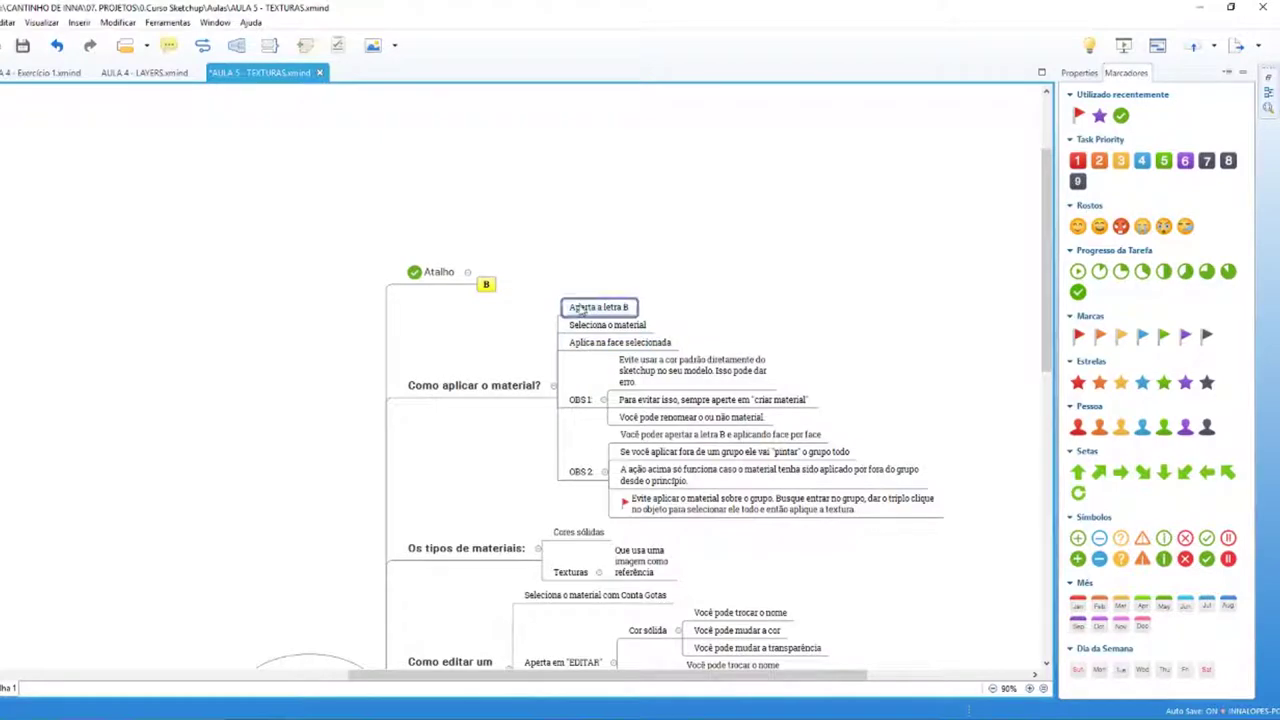
pyautogui.click(592, 325)
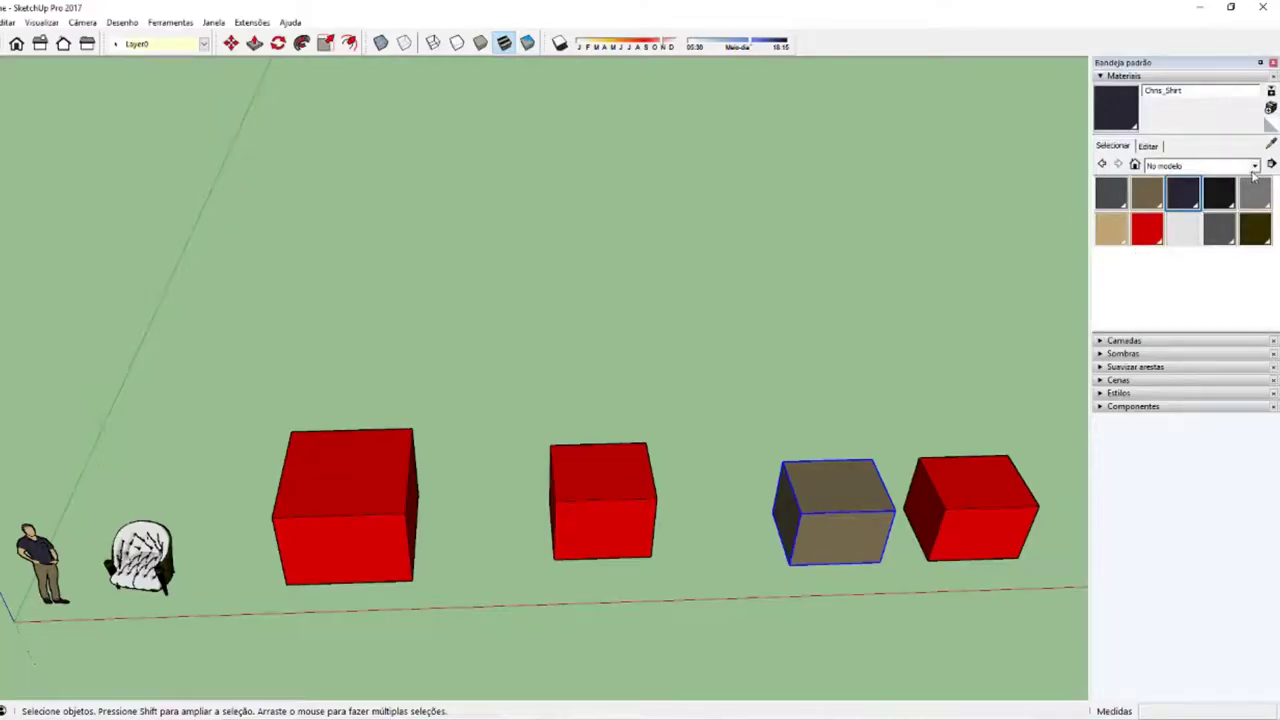
# Step: Browse the Azulejos, Cores com nome, Estampa em 3D, Madeiras and Metal material collections
pyautogui.click(1250, 166)
pyautogui.click(1193, 216)
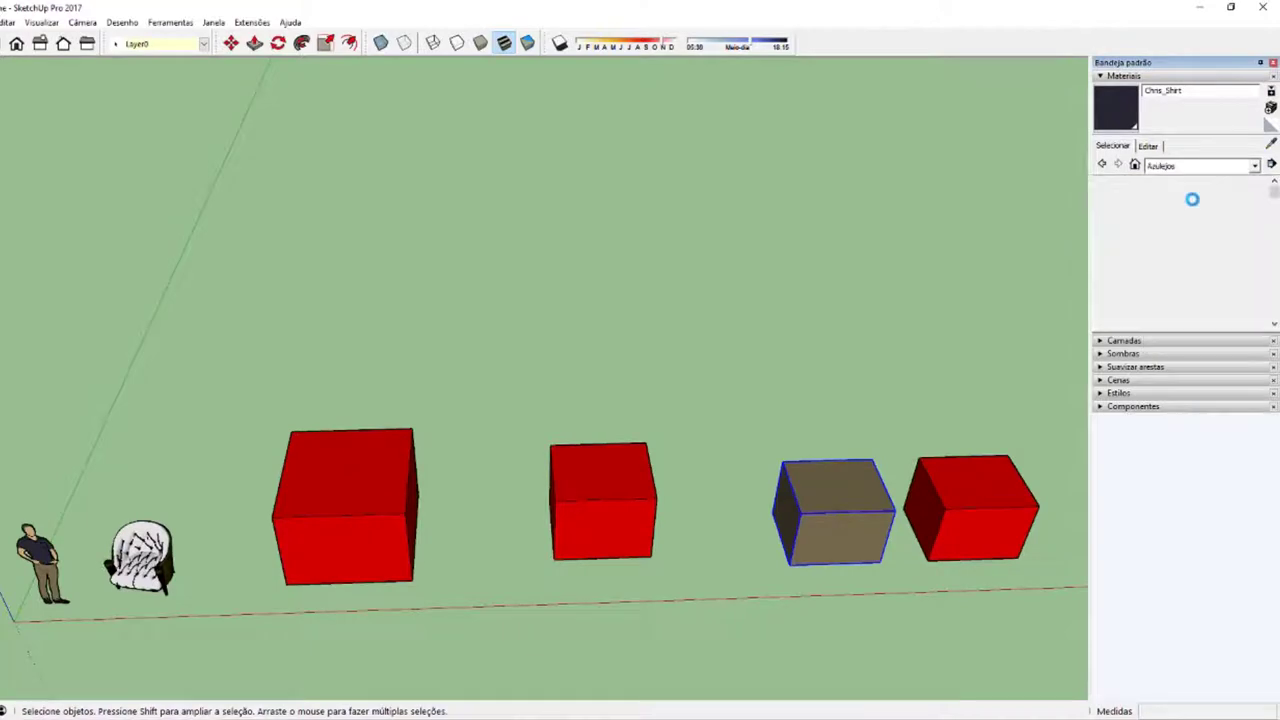
pyautogui.click(1254, 166)
pyautogui.click(1203, 217)
pyautogui.click(1250, 167)
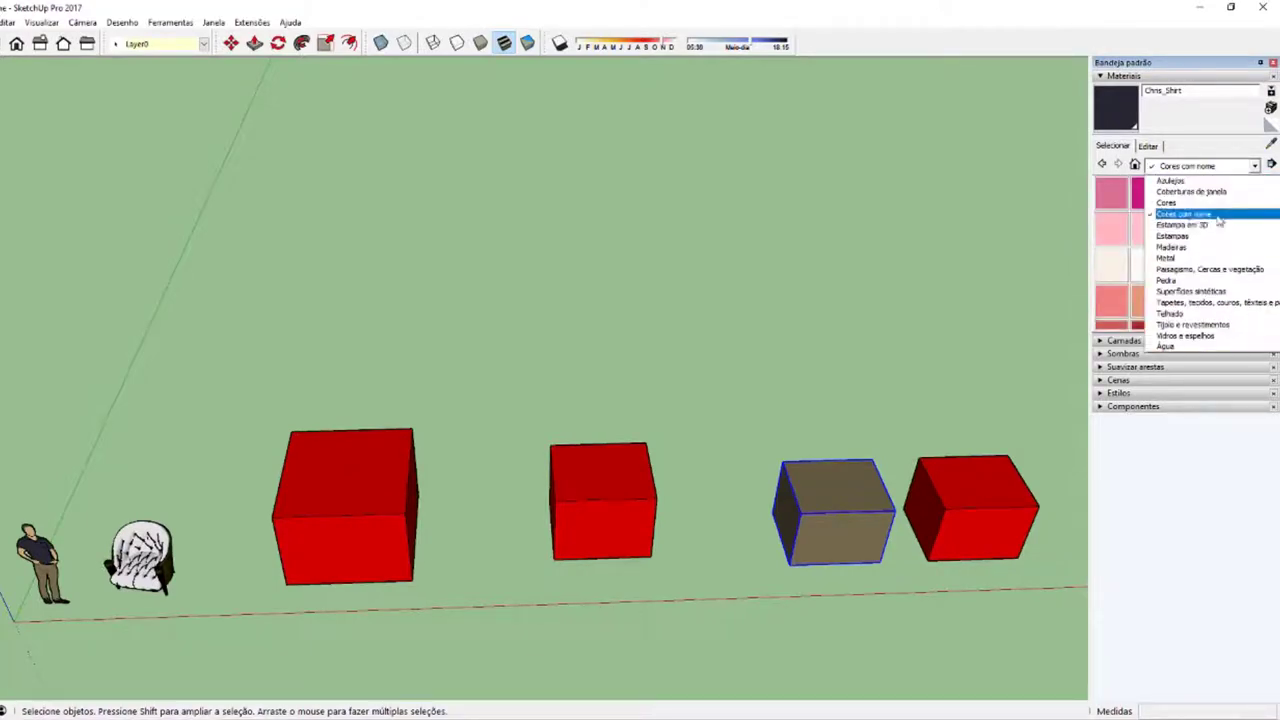
pyautogui.click(1218, 212)
pyautogui.click(1238, 170)
pyautogui.click(1190, 247)
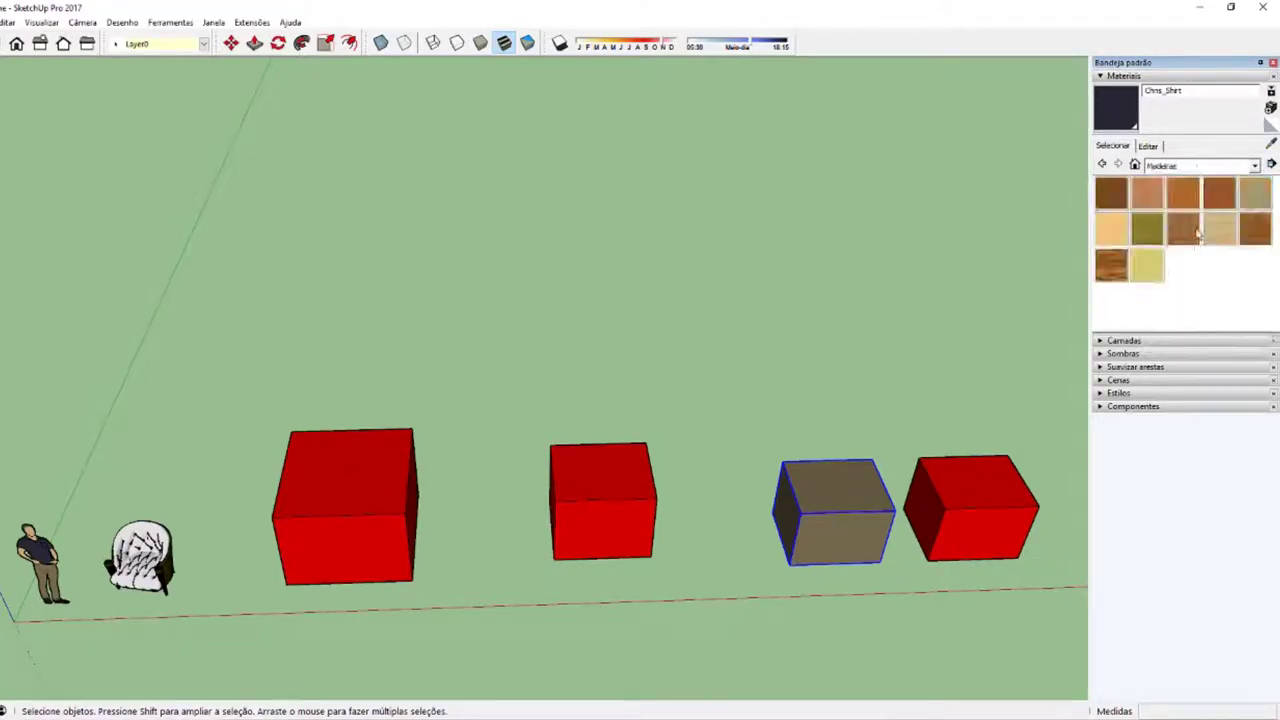
pyautogui.click(1252, 166)
pyautogui.click(1185, 258)
# Step: Switch to the Pedra collection and start a new material from the marble swatch
pyautogui.click(1252, 166)
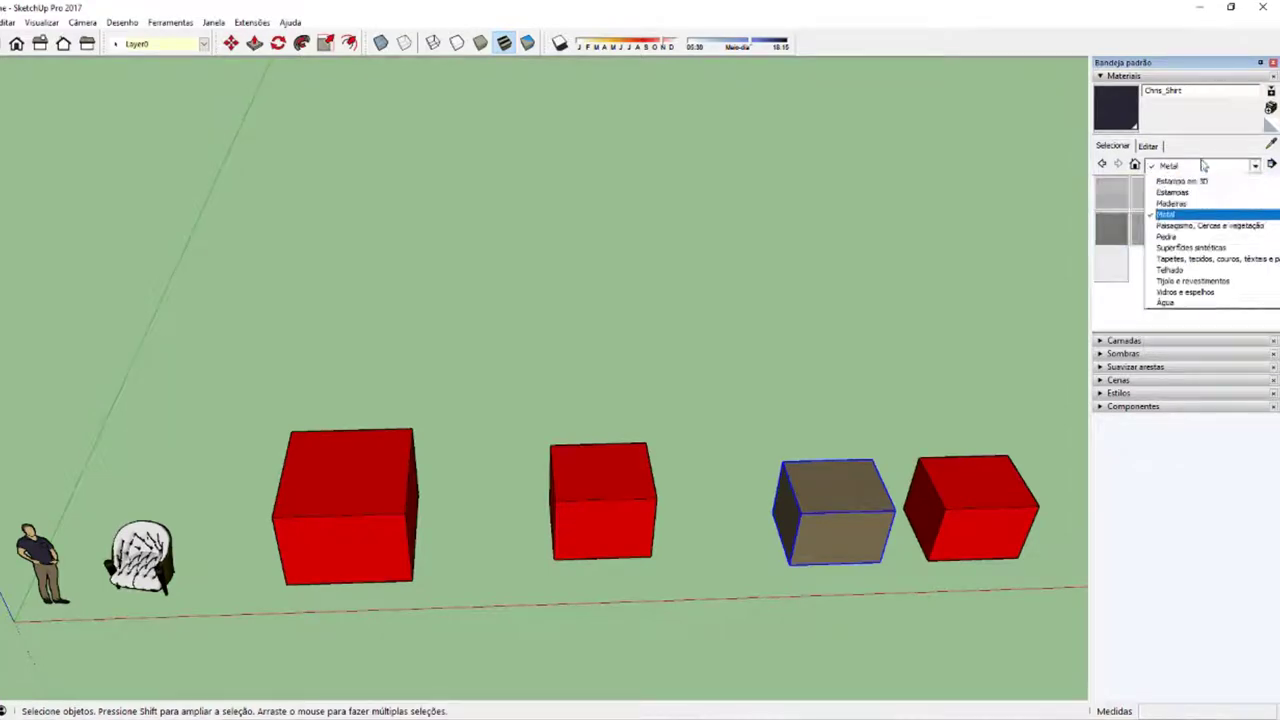
pyautogui.click(1188, 268)
pyautogui.click(1182, 166)
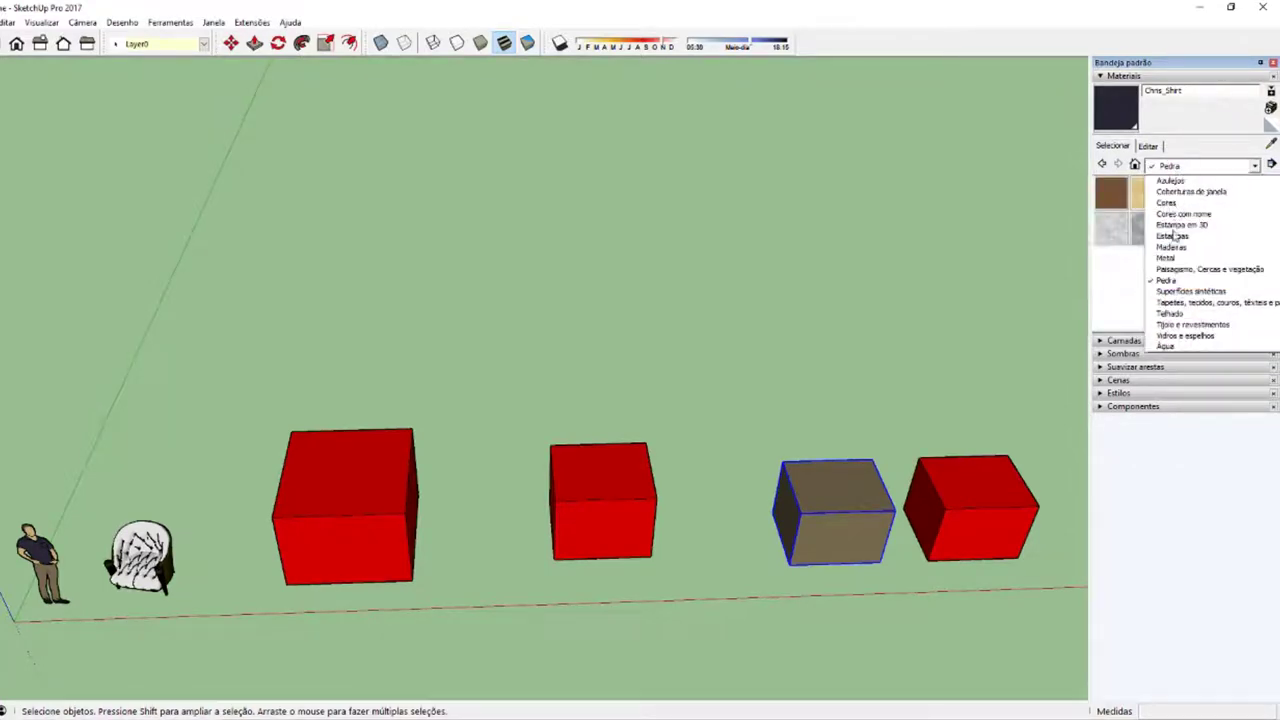
pyautogui.click(1194, 176)
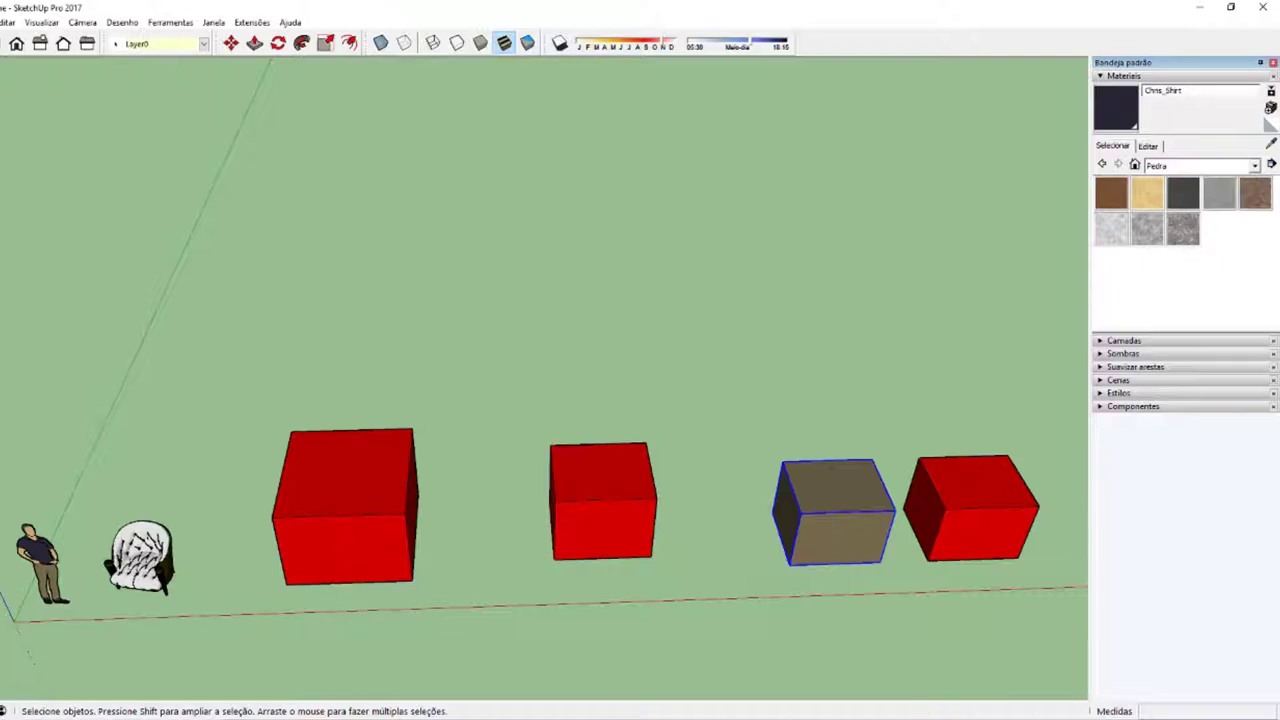
pyautogui.click(1195, 224)
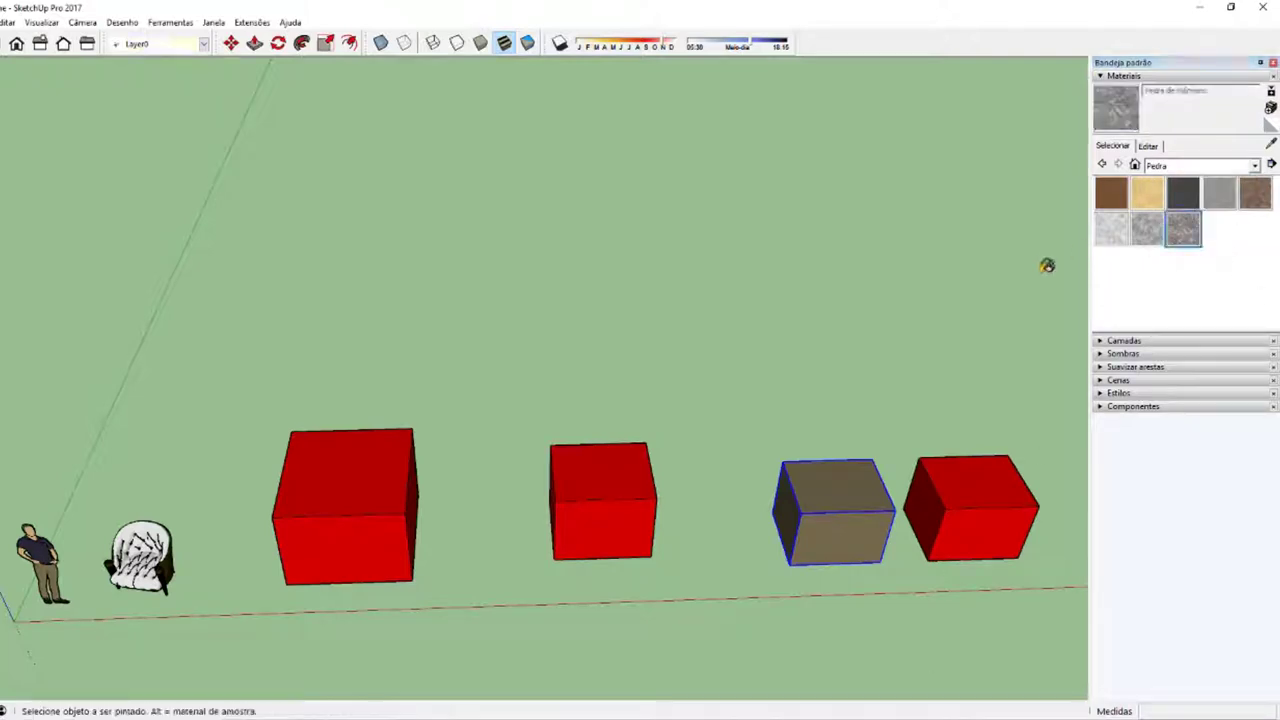
pyautogui.click(1270, 108)
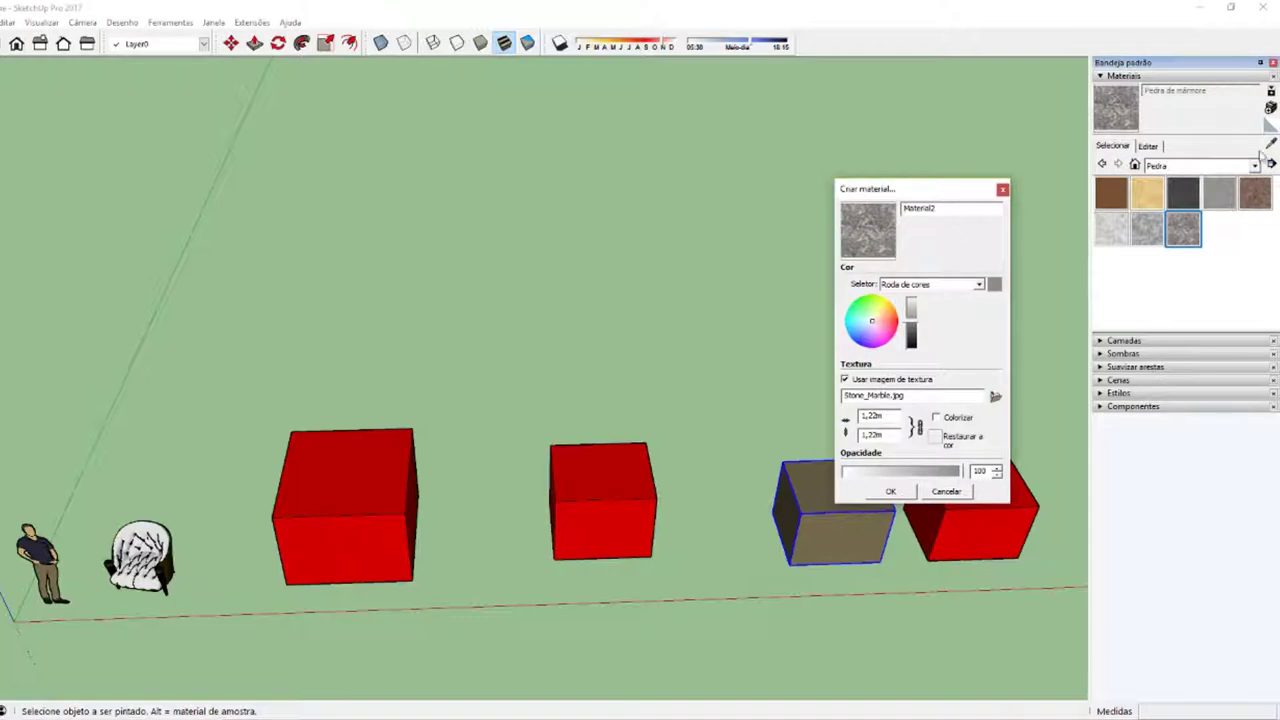
# Step: Confirm the new Material2 and open the rightmost red box for editing
pyautogui.click(910, 489)
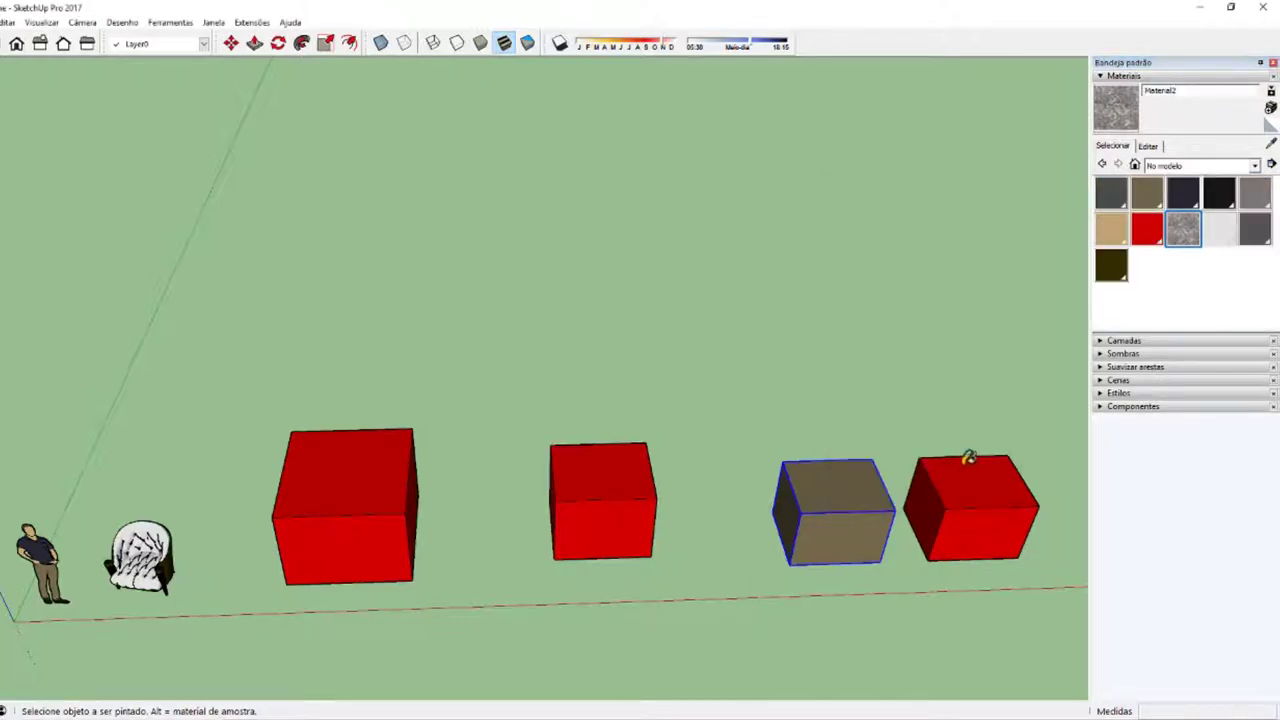
pyautogui.keyDown('shift'); pyautogui.moveTo(966, 374); pyautogui.dragTo(808, 457, button='middle'); pyautogui.keyUp('shift')
pyautogui.press('space')
pyautogui.click(855, 507)
pyautogui.keyDown('shift'); pyautogui.moveTo(855, 507); pyautogui.dragTo(697, 491, button='middle'); pyautogui.keyUp('shift')
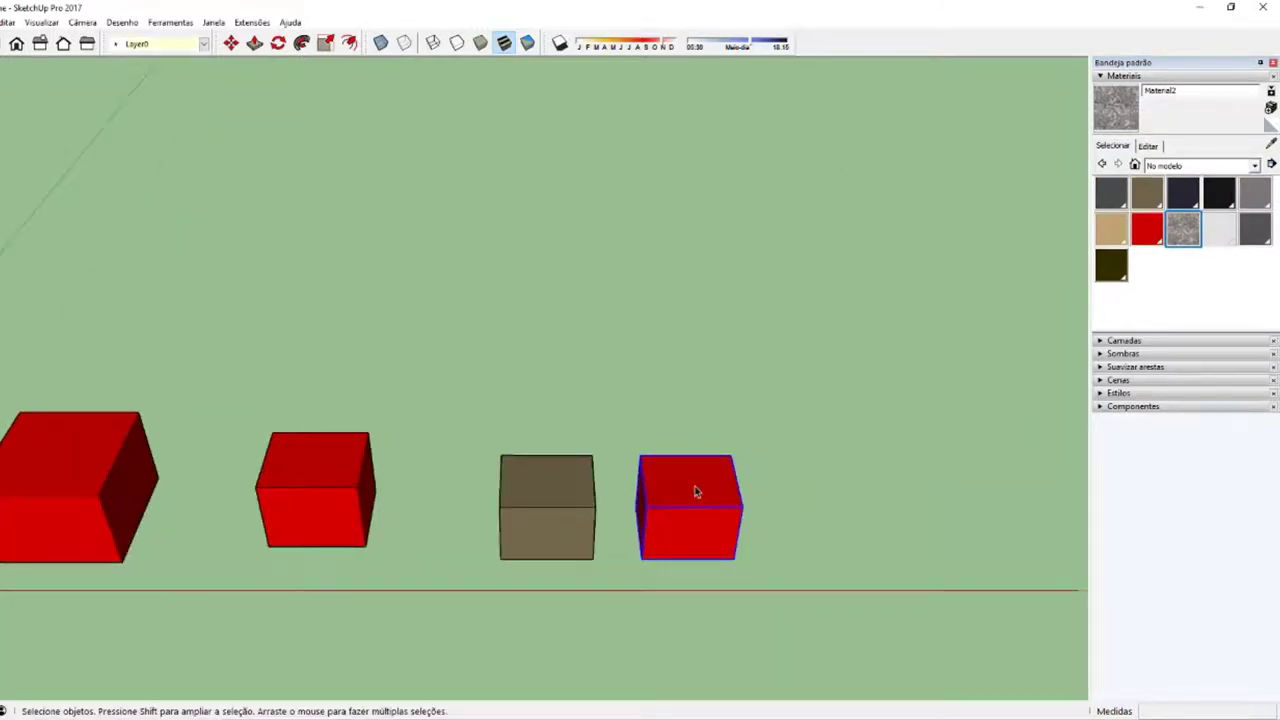
pyautogui.doubleClick(690, 491)
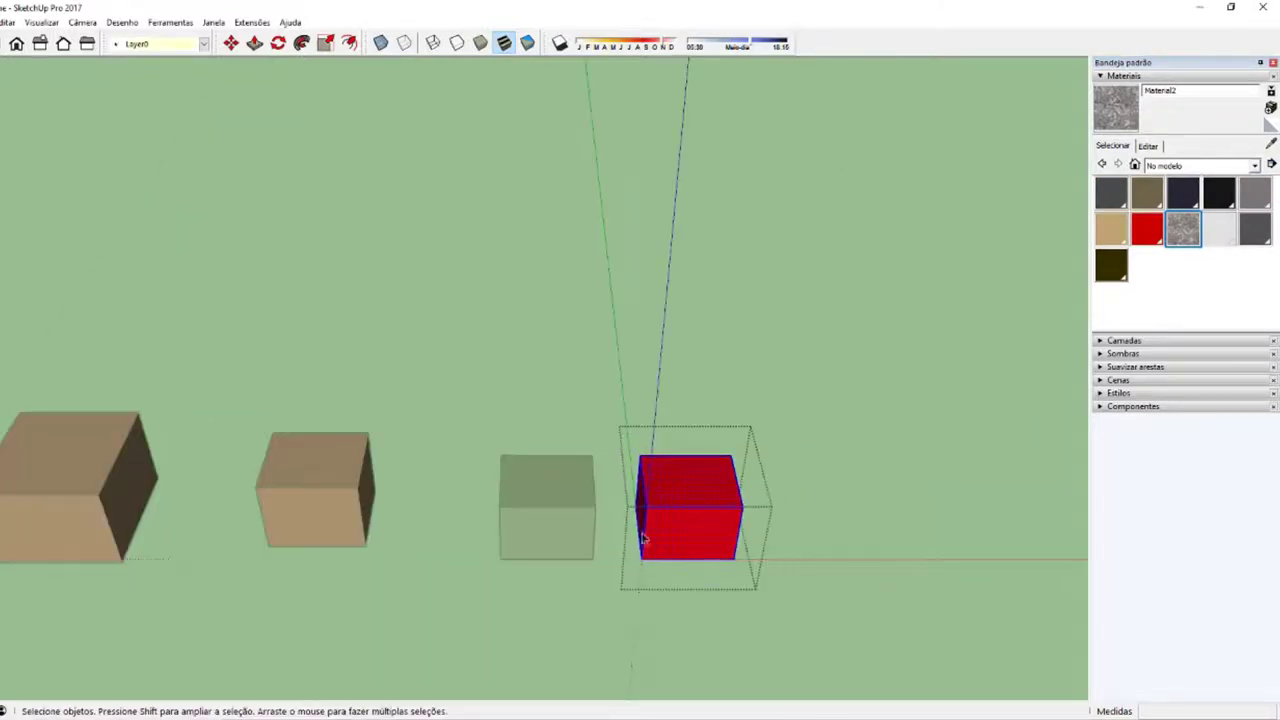
# Step: Paint the red box's front and top faces with the marble material
pyautogui.press('b')
pyautogui.click(675, 532)
pyautogui.moveTo(689, 443); pyautogui.dragTo(603, 420, button='middle')
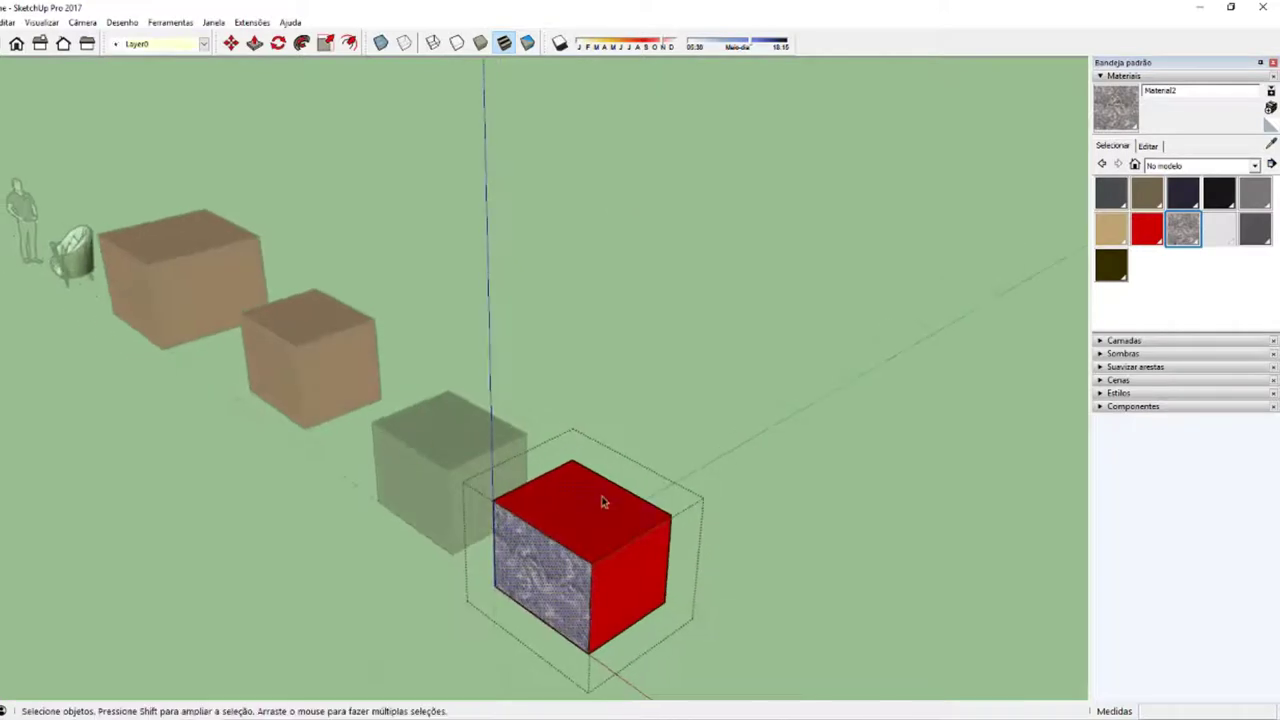
pyautogui.press('space')
pyautogui.press('b')
pyautogui.click(605, 535)
pyautogui.press('space')
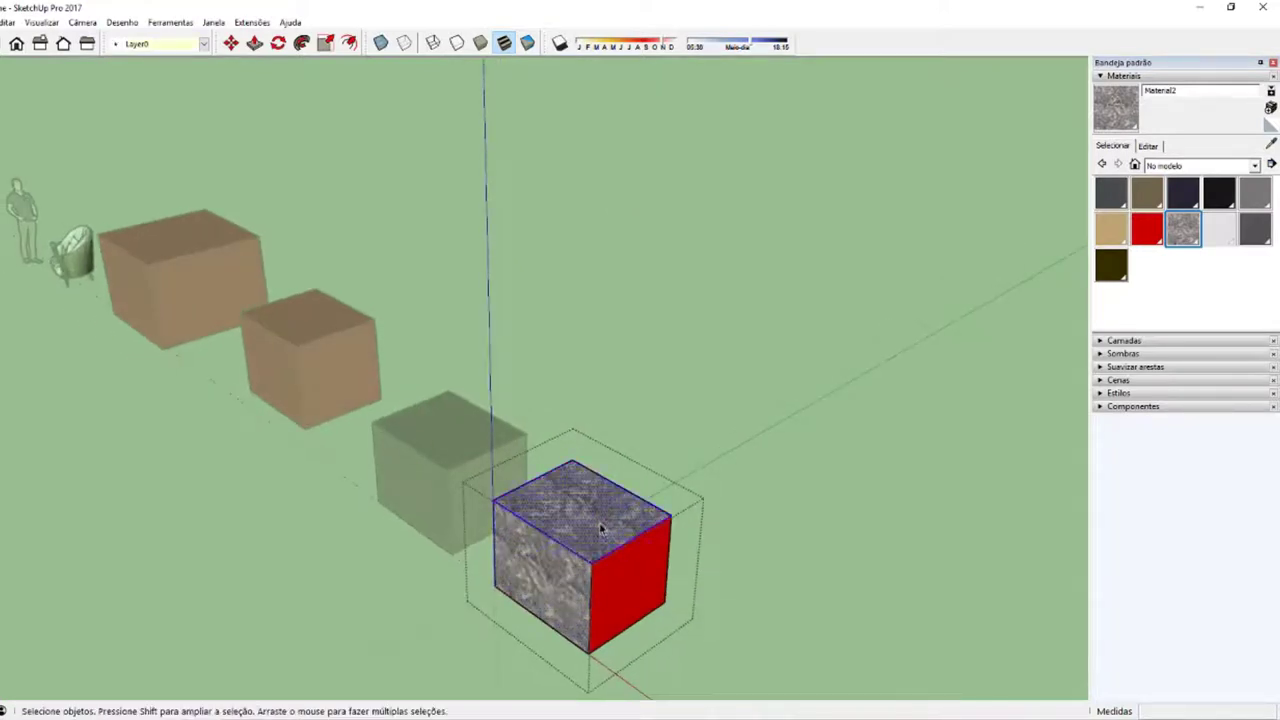
# Step: Paint the red box's remaining face with marble and close the group
pyautogui.tripleClick(602, 532)
pyautogui.press('b')
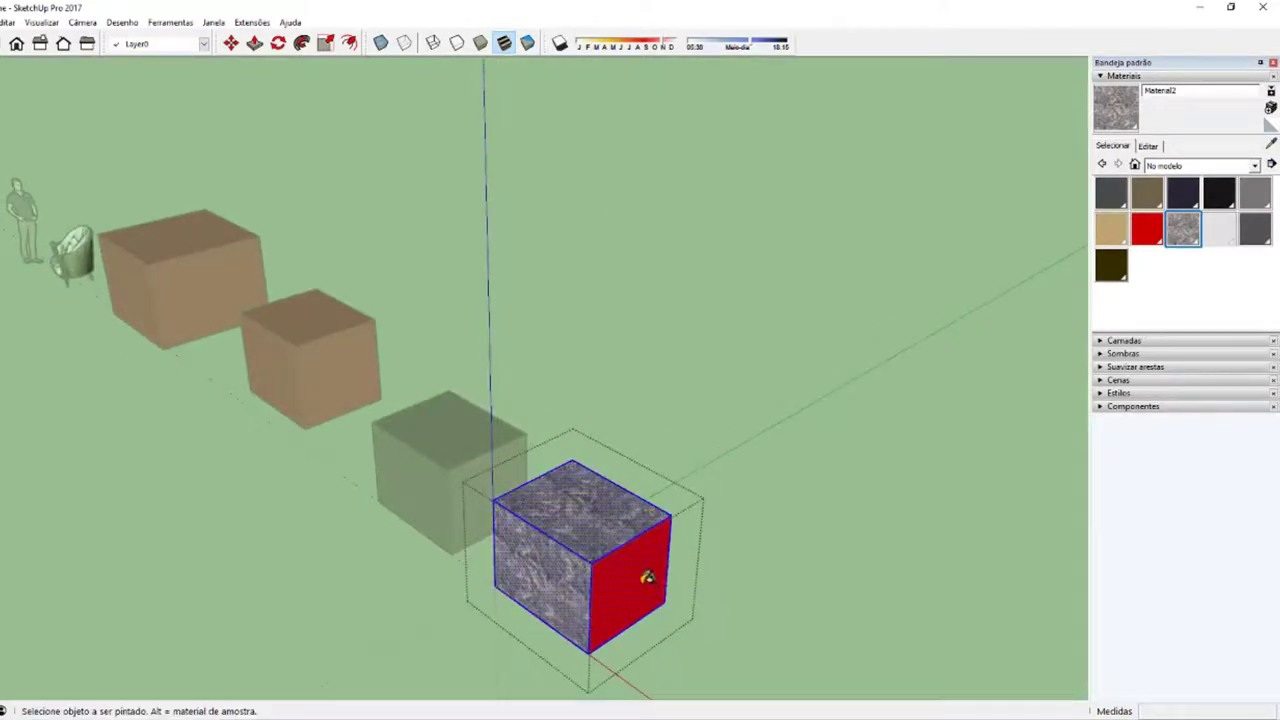
pyautogui.click(645, 577)
pyautogui.moveTo(640, 578); pyautogui.dragTo(850, 630, button='middle')
pyautogui.press('space')
pyautogui.click(748, 512)
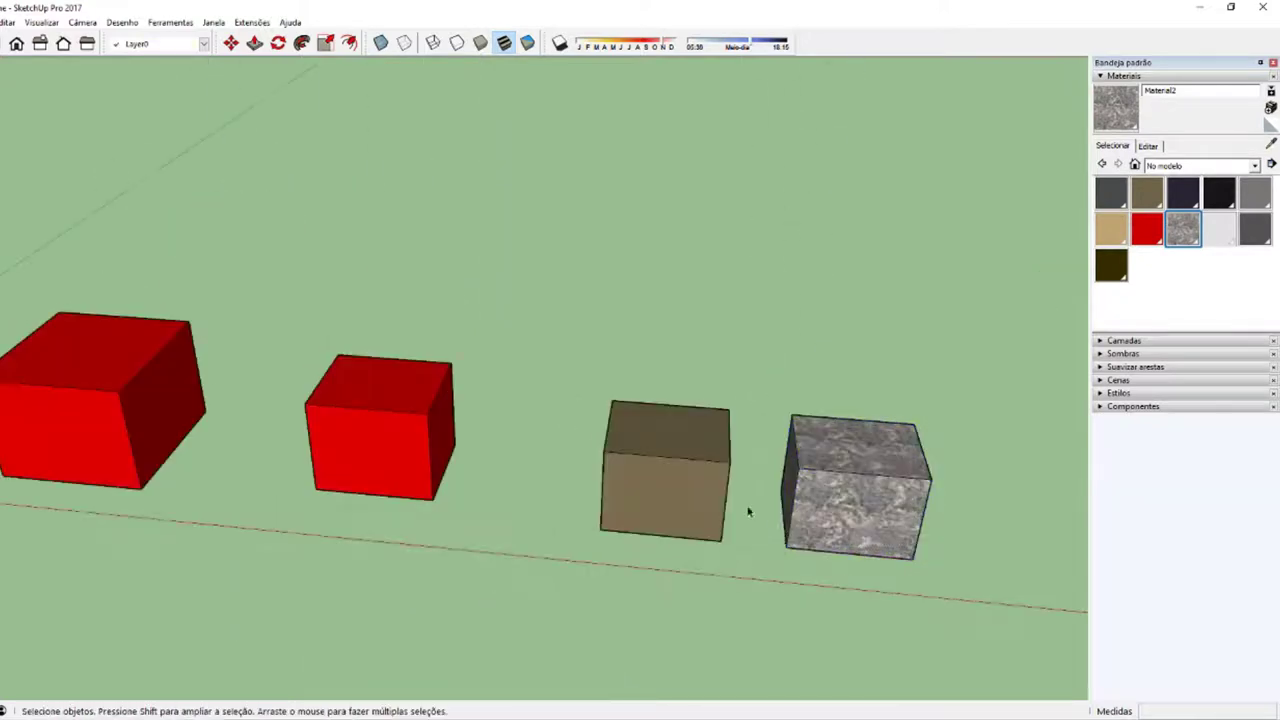
# Step: Open the olive box's group and try marble on its front face, then undo
pyautogui.doubleClick(650, 481)
pyautogui.moveTo(650, 481)
pyautogui.mouseDown(button='middle')
pyautogui.moveTo(623, 481)
pyautogui.moveTo(694, 508)
pyautogui.mouseUp(button='middle')
pyautogui.press('b')
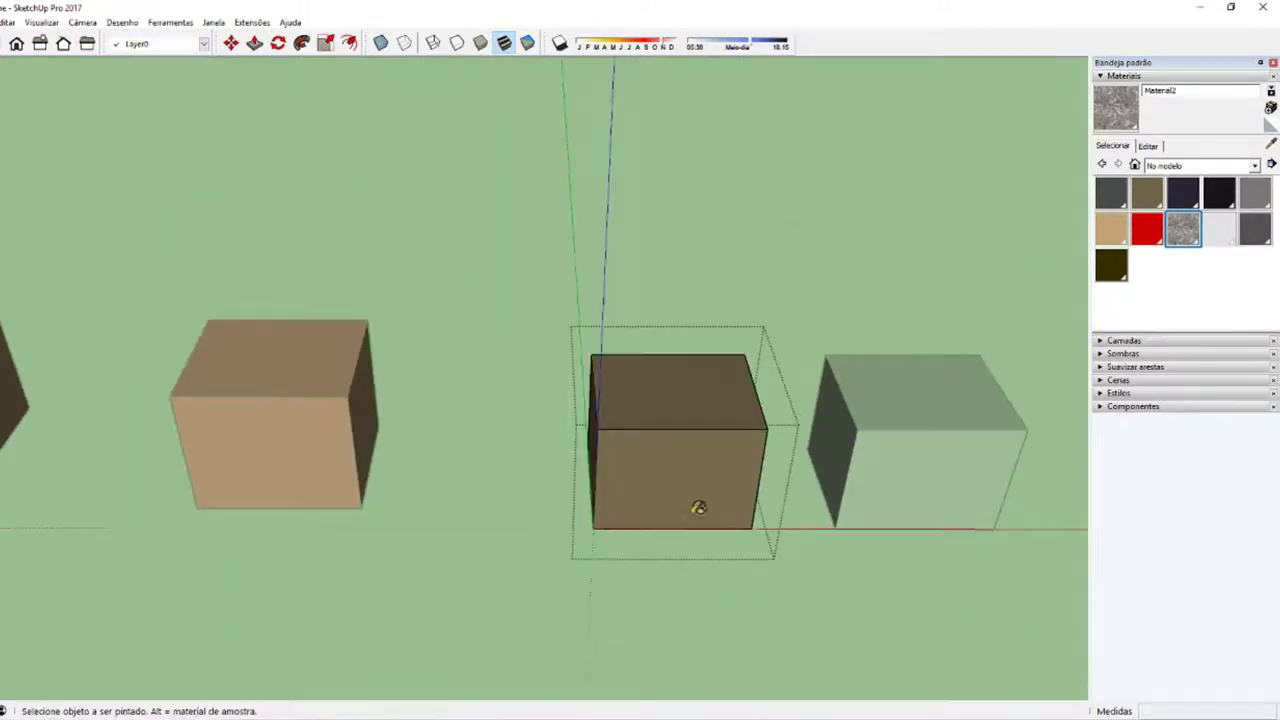
pyautogui.press('space')
pyautogui.click(791, 569)
pyautogui.doubleClick(688, 527)
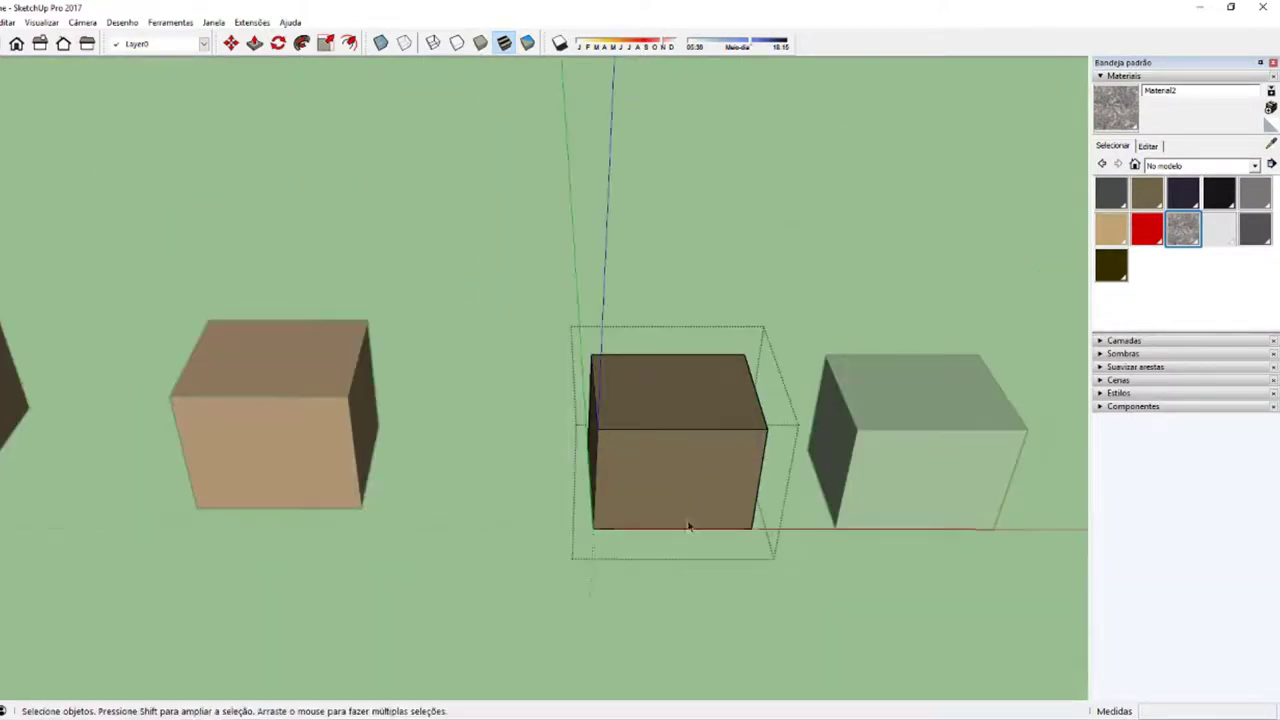
pyautogui.press('b')
pyautogui.click(716, 490)
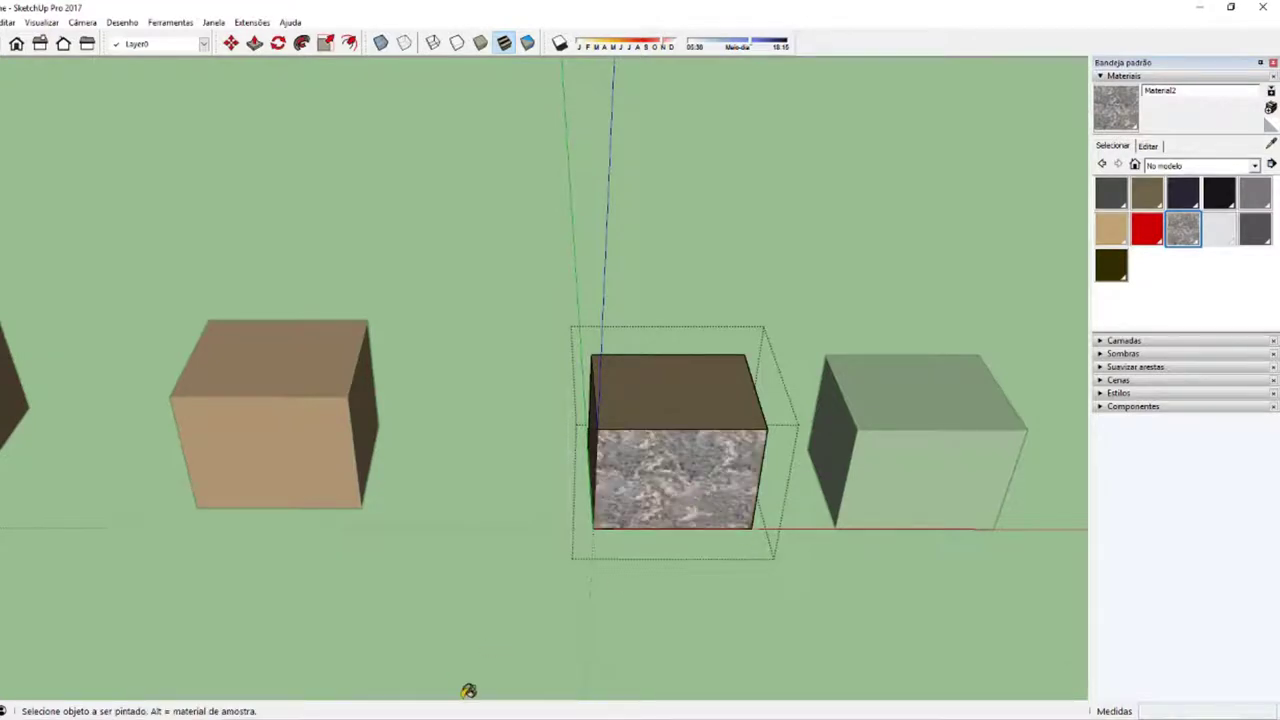
pyautogui.hotkey('ctrl', 'z')
# Step: Paint the whole olive box with marble, exit the group, and review the material-creation notes
pyautogui.press('space')
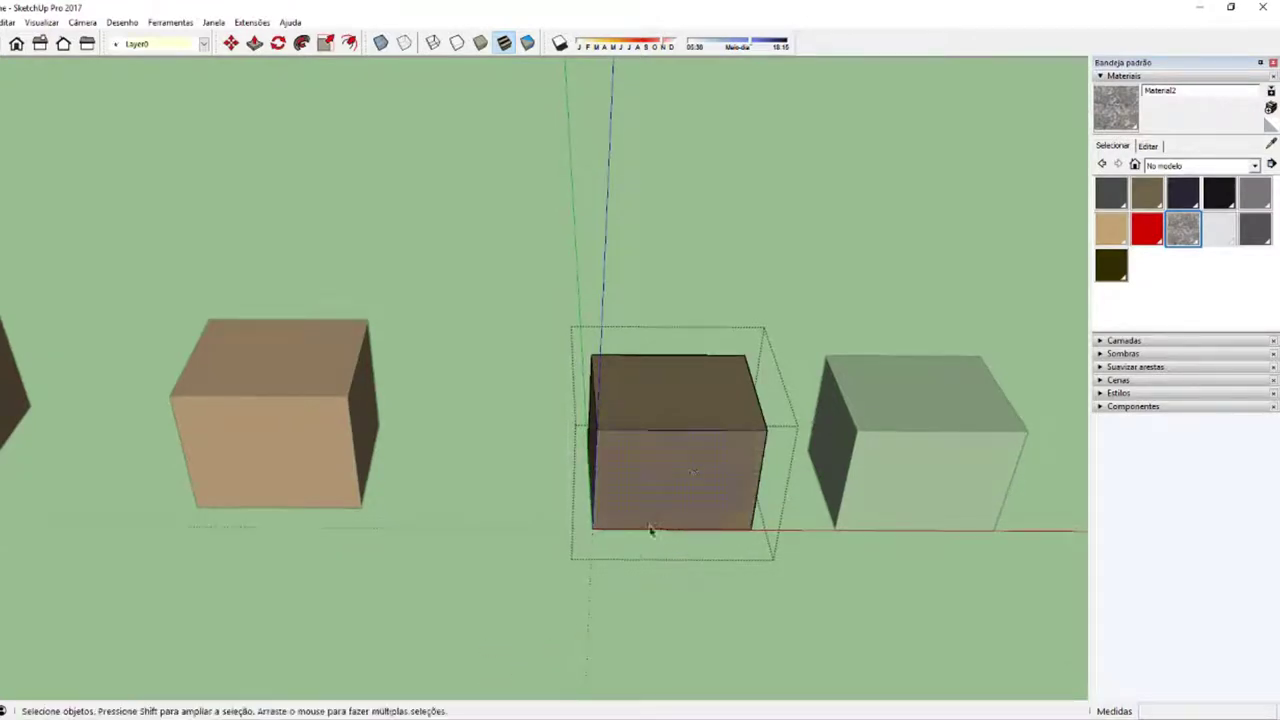
pyautogui.press('b')
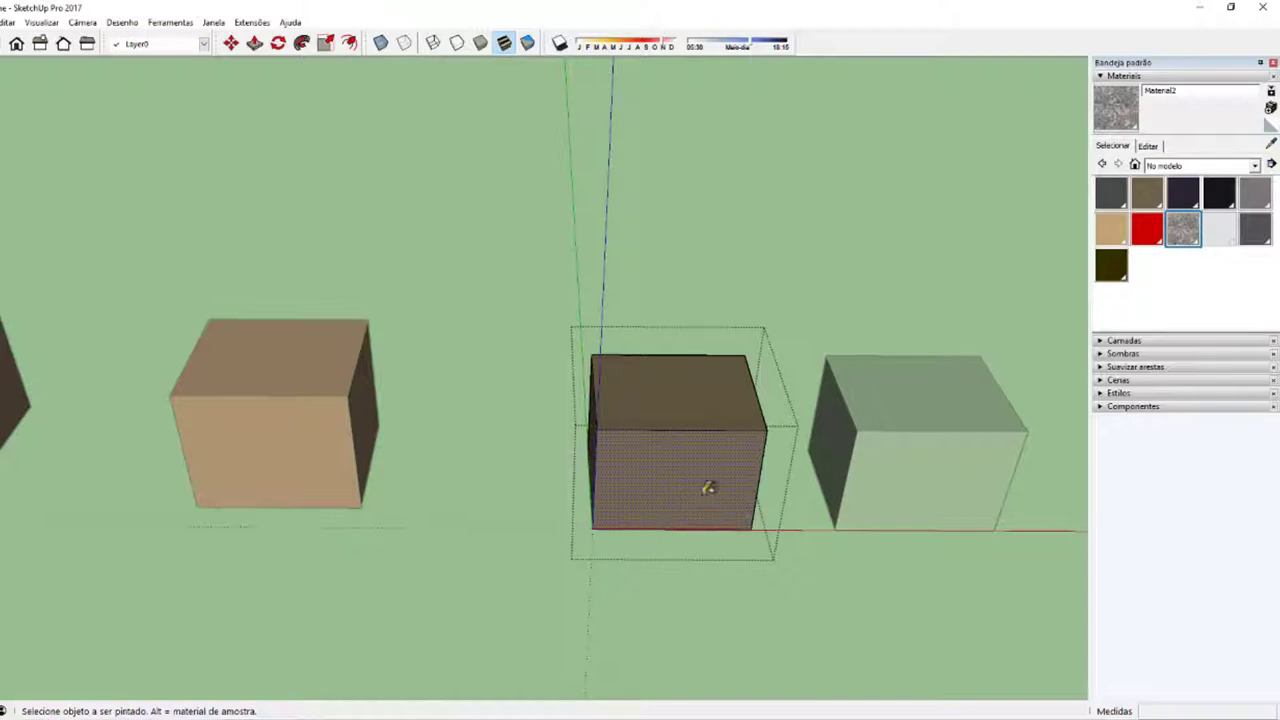
pyautogui.click(706, 486)
pyautogui.moveTo(631, 619); pyautogui.dragTo(409, 653, button='middle')
pyautogui.press('space')
pyautogui.moveTo(631, 606); pyautogui.dragTo(558, 590, button='middle')
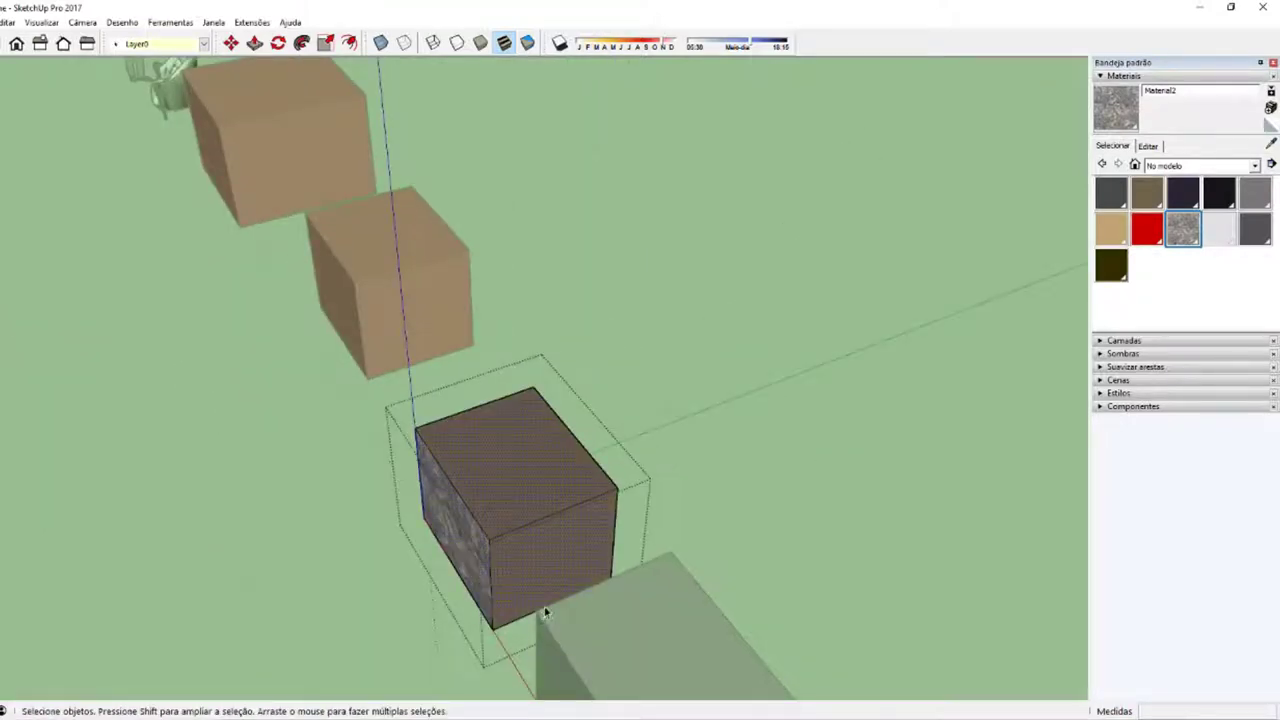
pyautogui.press('b')
pyautogui.click(563, 551)
pyautogui.moveTo(334, 608)
pyautogui.mouseDown(button='middle')
pyautogui.moveTo(721, 618)
pyautogui.moveTo(771, 486)
pyautogui.moveTo(734, 594)
pyautogui.moveTo(837, 588)
pyautogui.moveTo(662, 551)
pyautogui.moveTo(839, 674)
pyautogui.mouseUp(button='middle')
pyautogui.click(734, 594)
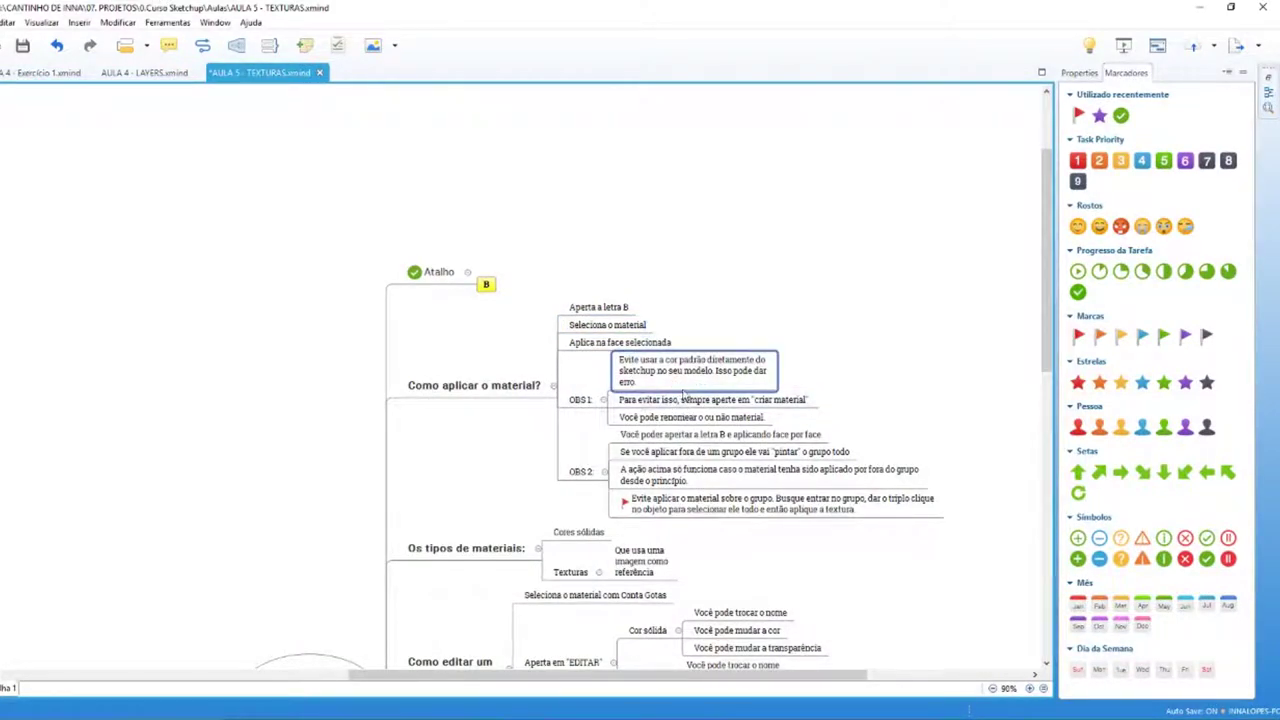
pyautogui.click(704, 402)
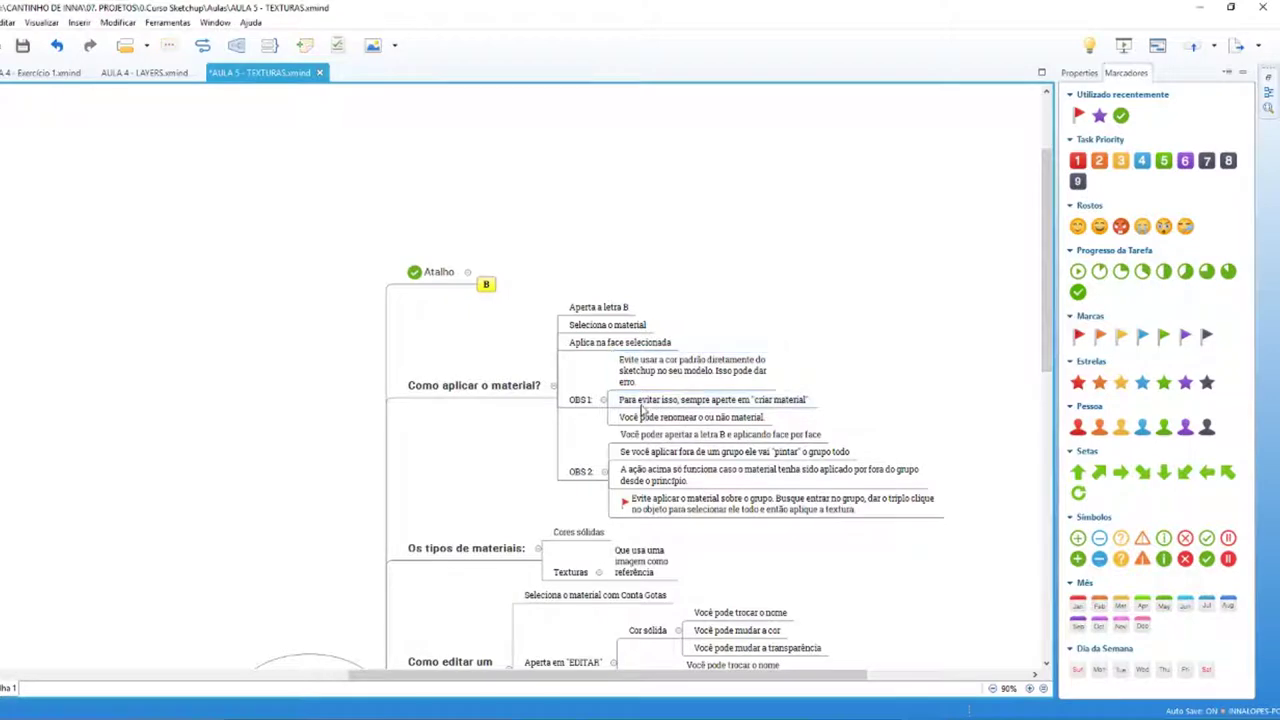
pyautogui.click(748, 417)
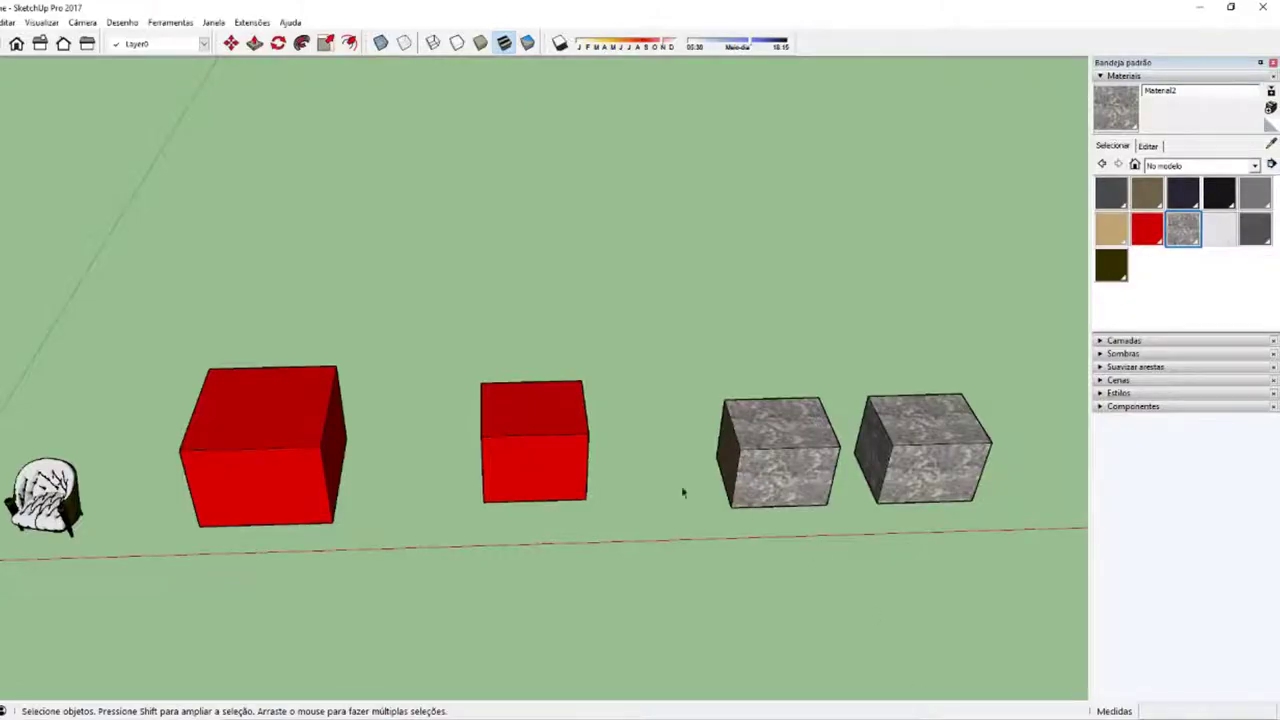
# Step: Create Material3 from the Metal collection's white textured steel
pyautogui.click(1200, 166)
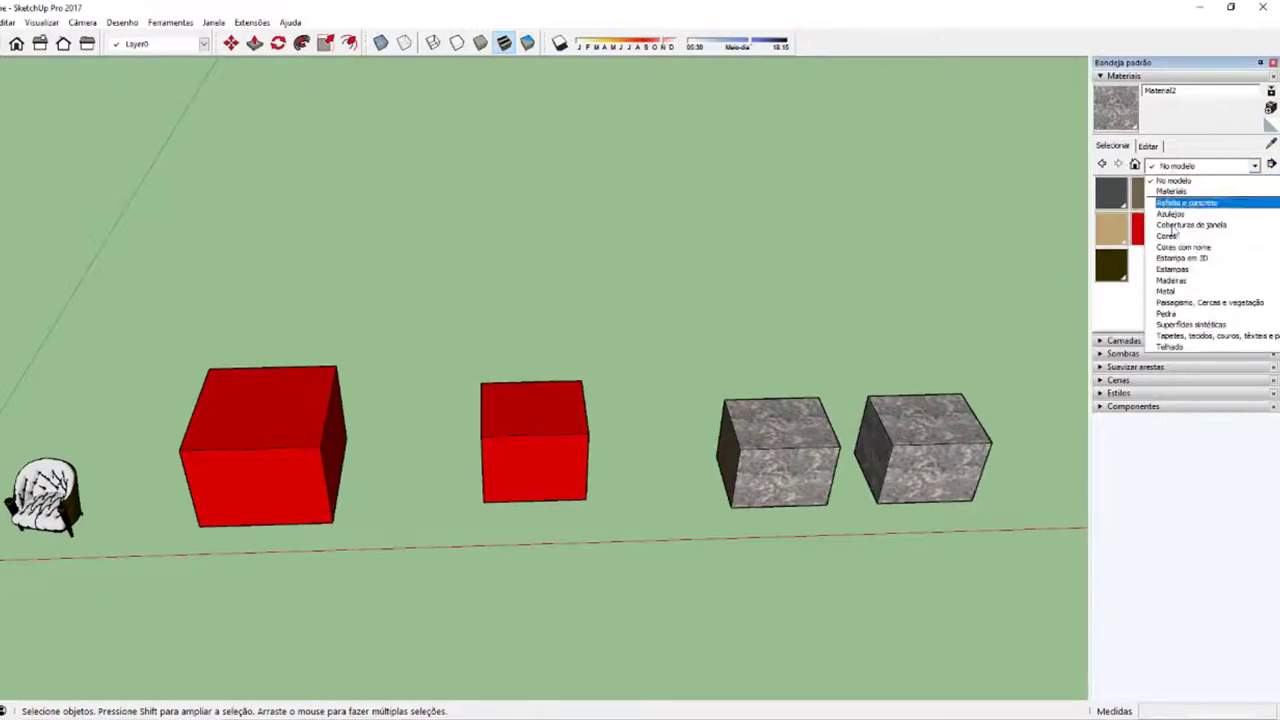
pyautogui.click(1170, 291)
pyautogui.click(1222, 194)
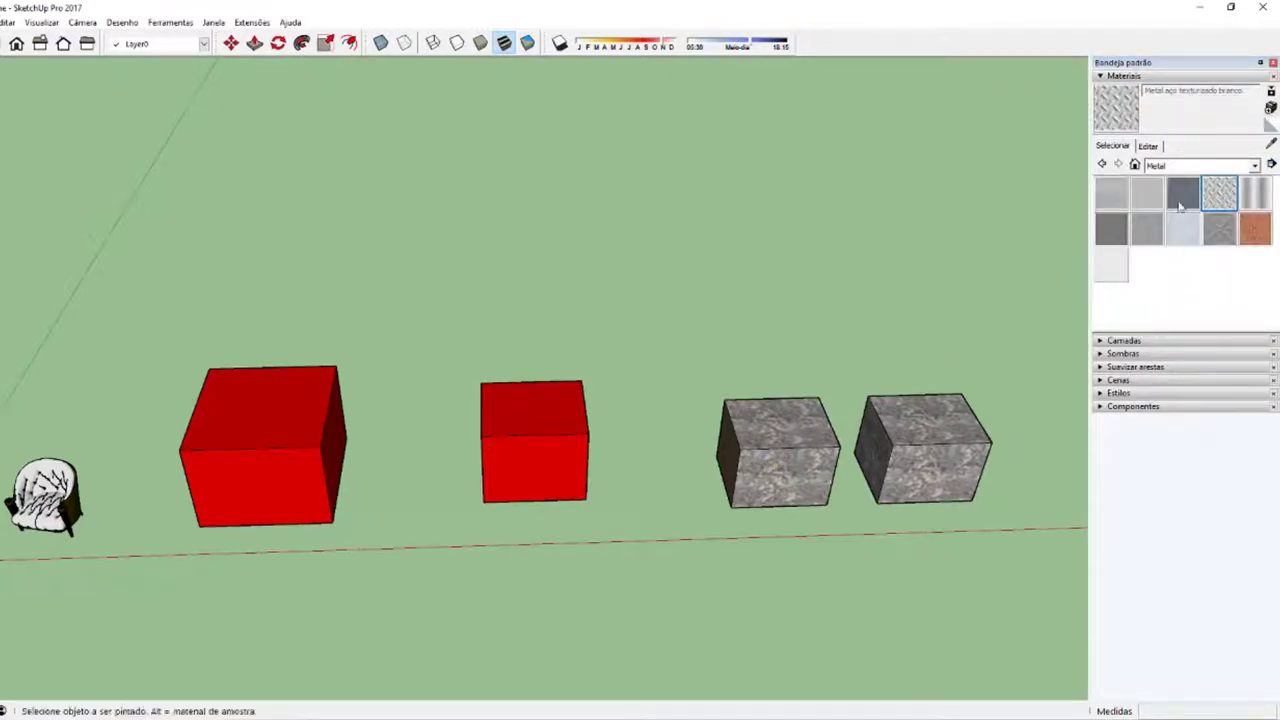
pyautogui.click(1271, 108)
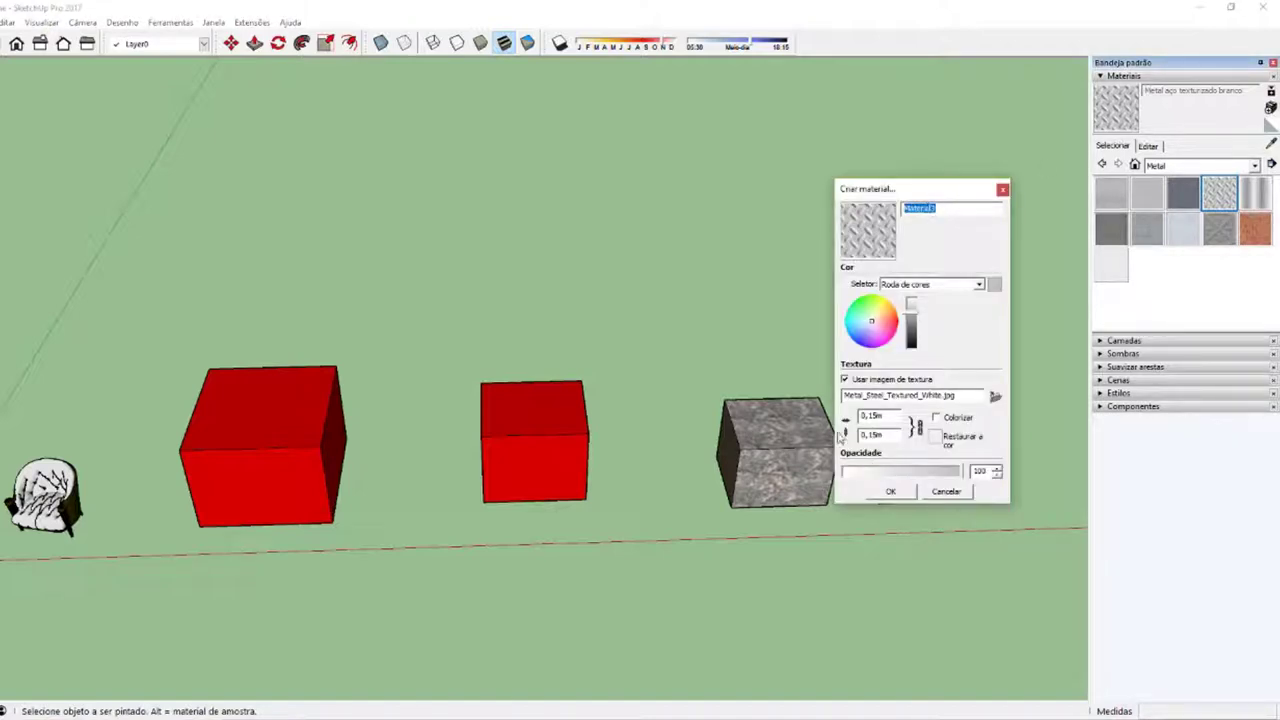
pyautogui.click(886, 491)
# Step: Open the red box's group for editing and point out the OBS 2 notes
pyautogui.moveTo(886, 491); pyautogui.dragTo(716, 500, button='middle')
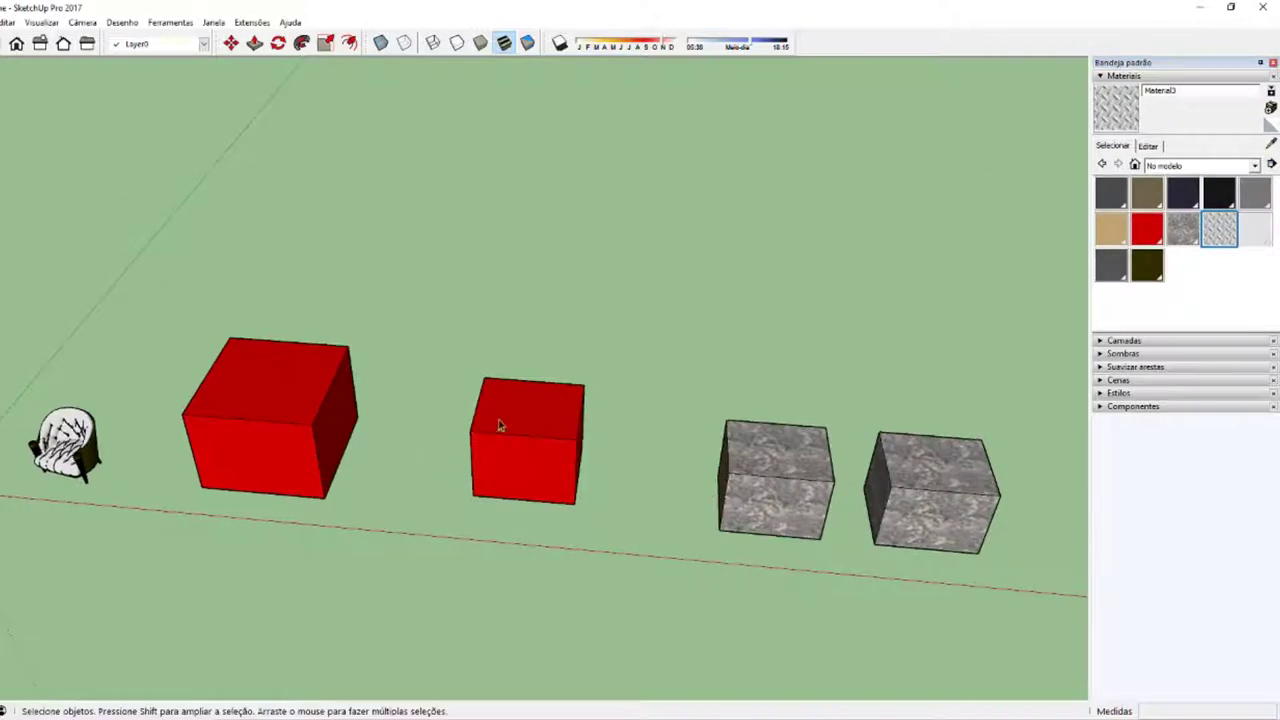
pyautogui.doubleClick(533, 415)
pyautogui.press('space')
pyautogui.moveTo(584, 455)
pyautogui.mouseDown(button='middle')
pyautogui.moveTo(486, 460)
pyautogui.moveTo(583, 546)
pyautogui.mouseUp(button='middle')
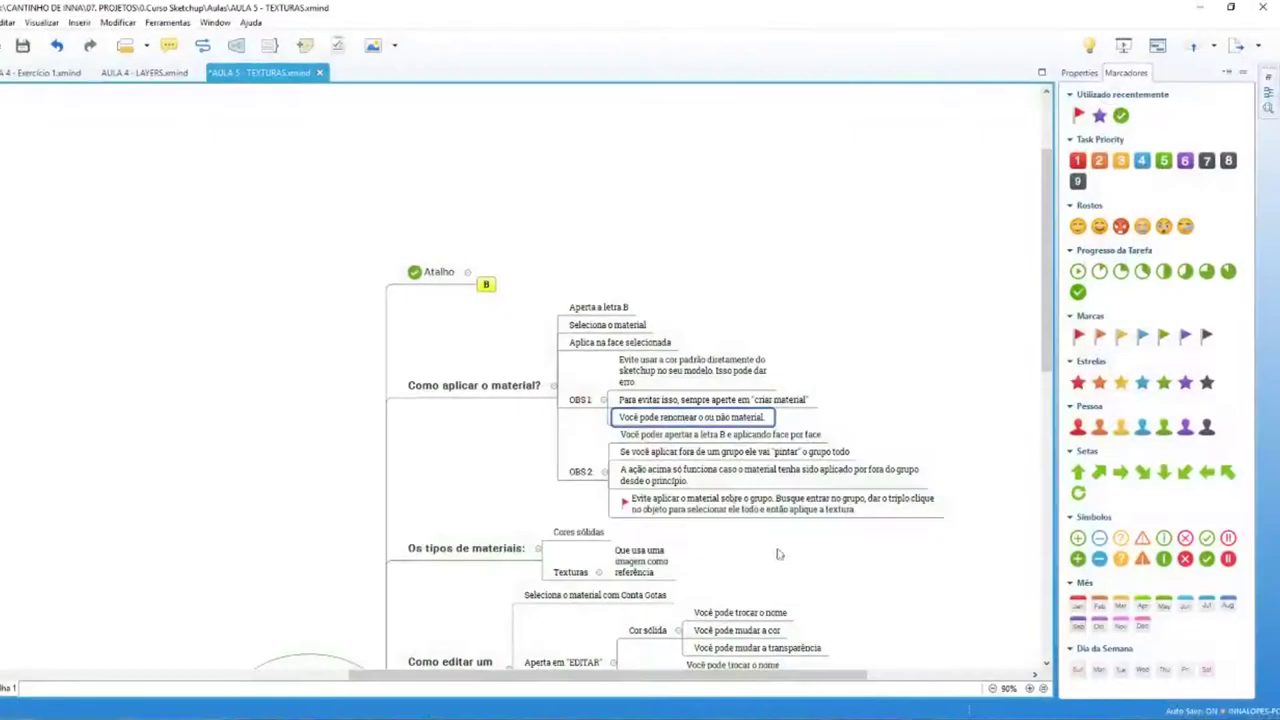
pyautogui.click(581, 473)
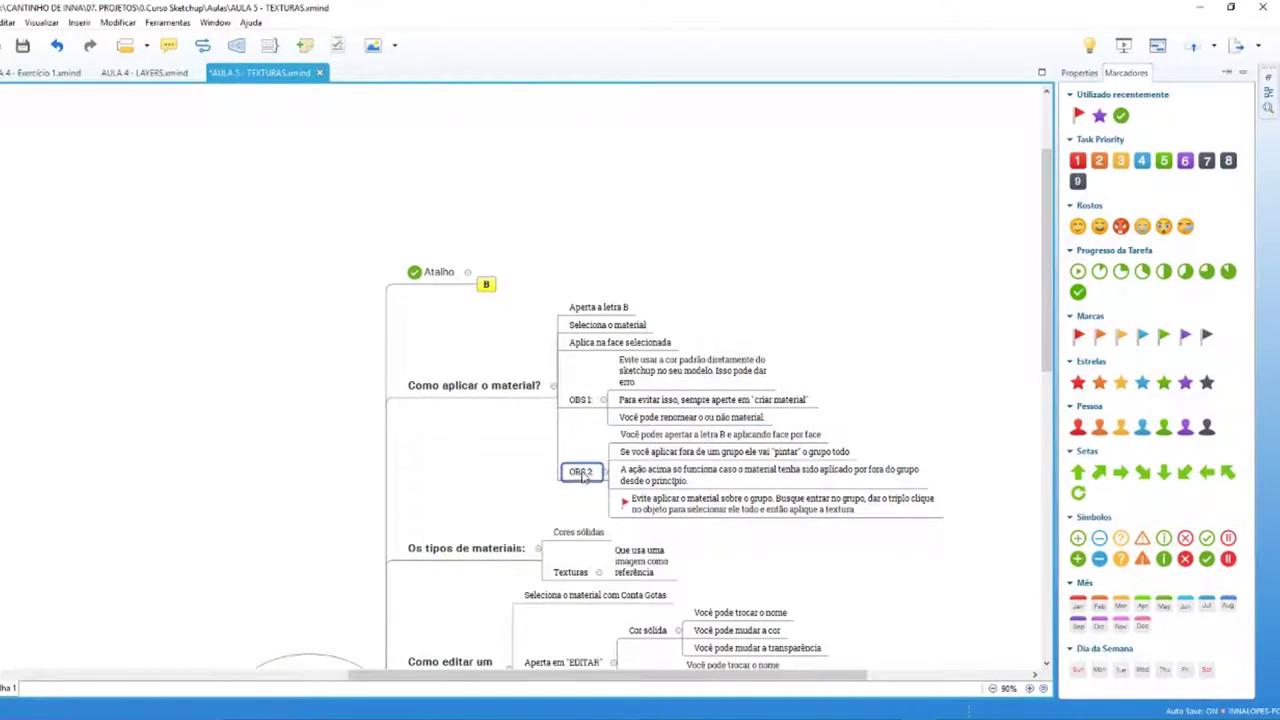
pyautogui.click(642, 437)
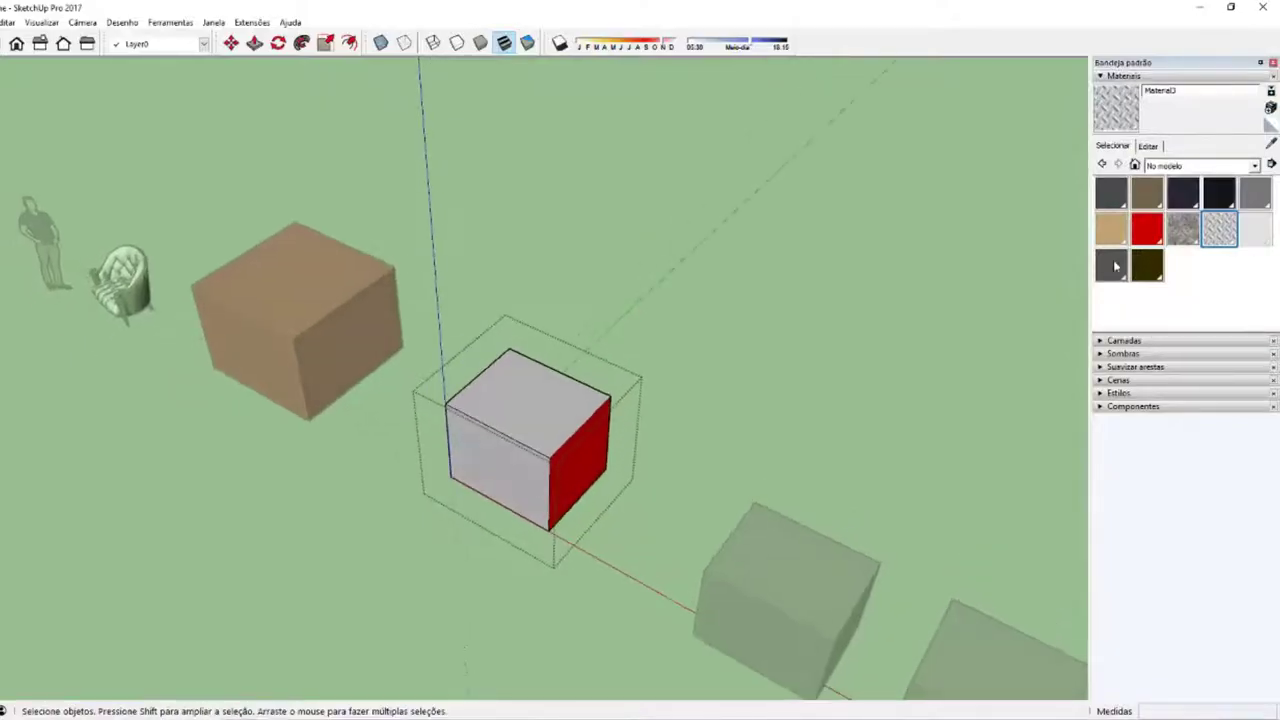
# Step: Paint the open box's red side, top and front faces dark olive
pyautogui.click(1147, 264)
pyautogui.click(590, 450)
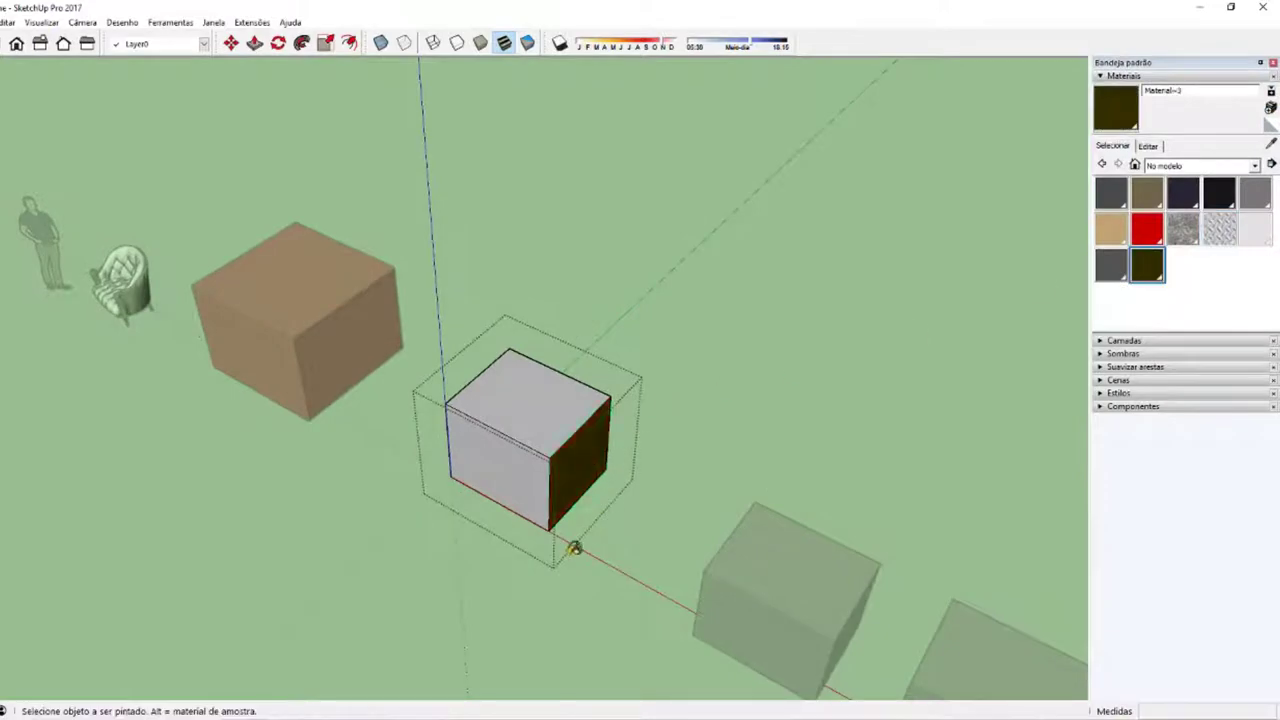
pyautogui.click(562, 420)
pyautogui.click(529, 470)
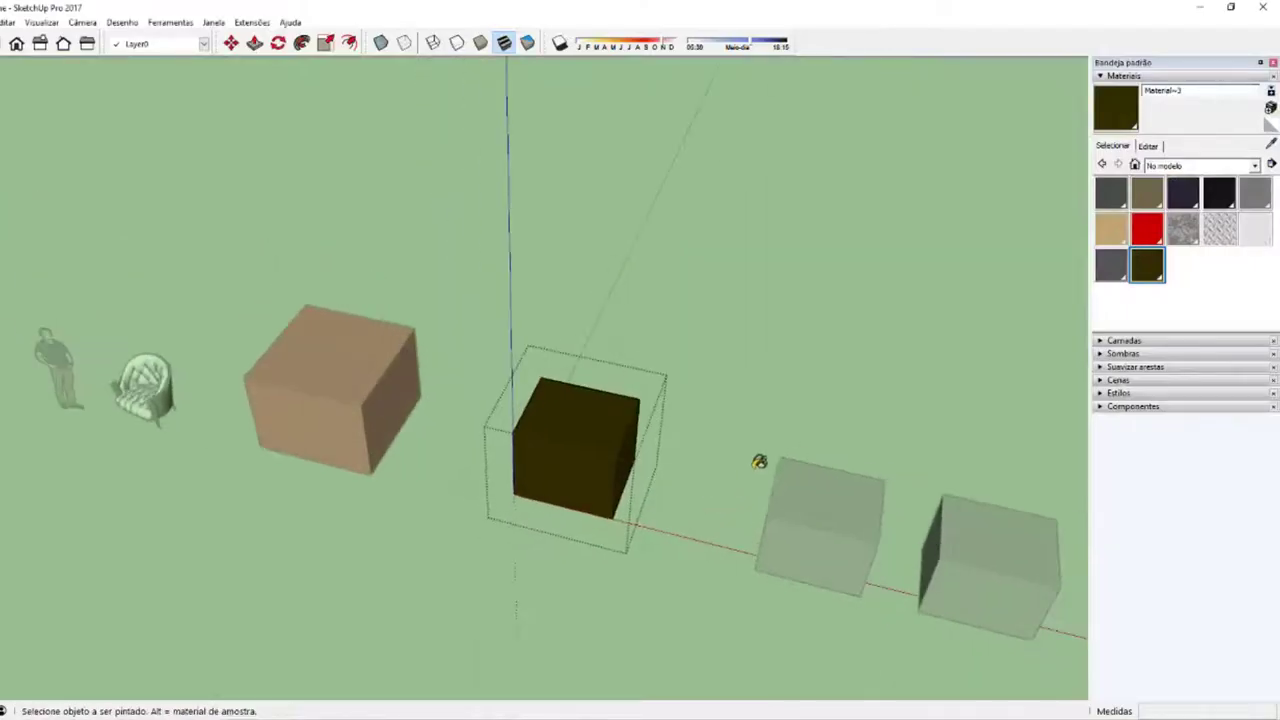
# Step: Orbit to the stone-textured box, open its group and select its contents
pyautogui.click(808, 527)
pyautogui.moveTo(808, 527); pyautogui.dragTo(680, 520, button='middle')
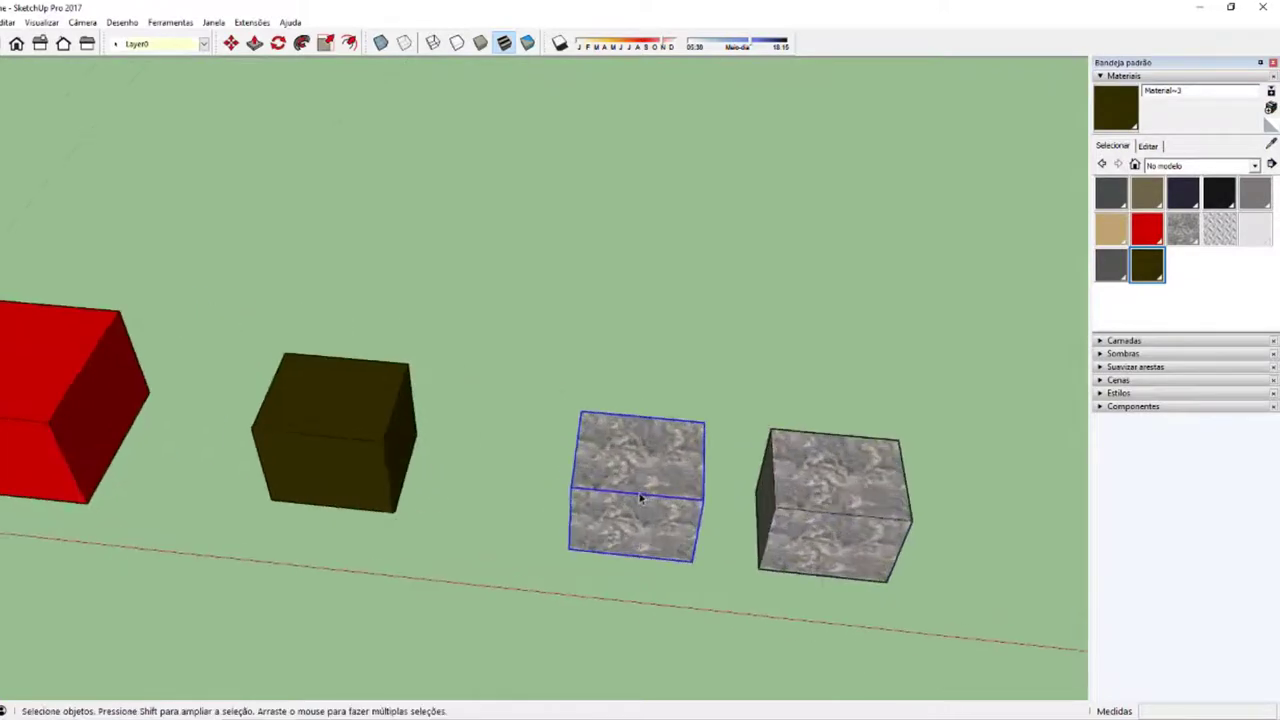
pyautogui.scroll(2, 650, 490)
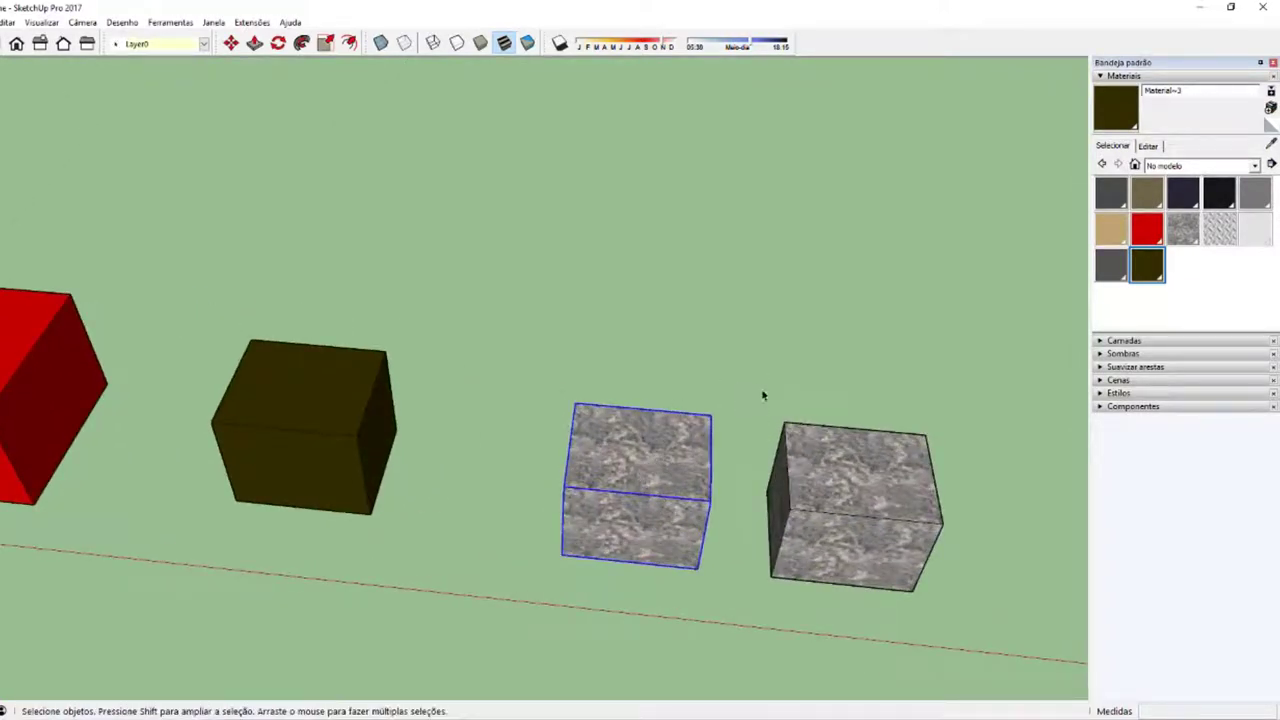
pyautogui.doubleClick(675, 478)
pyautogui.moveTo(552, 391); pyautogui.dragTo(723, 614)
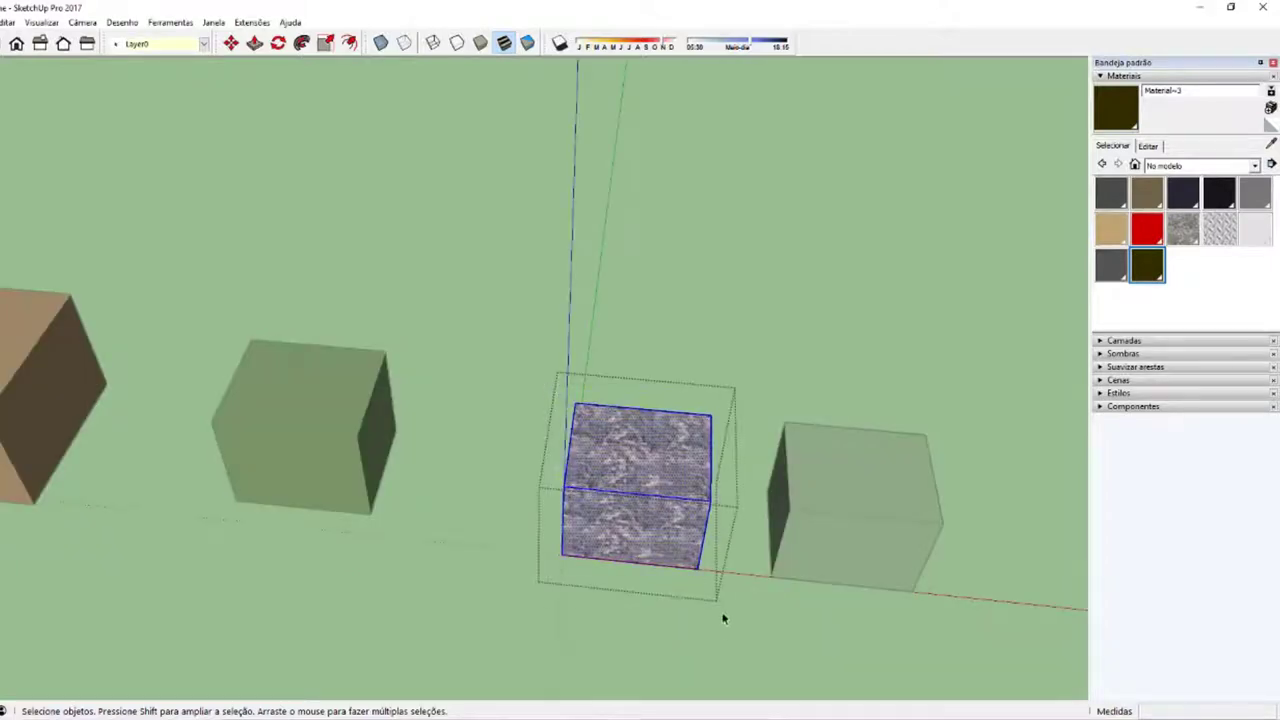
pyautogui.press('Escape')
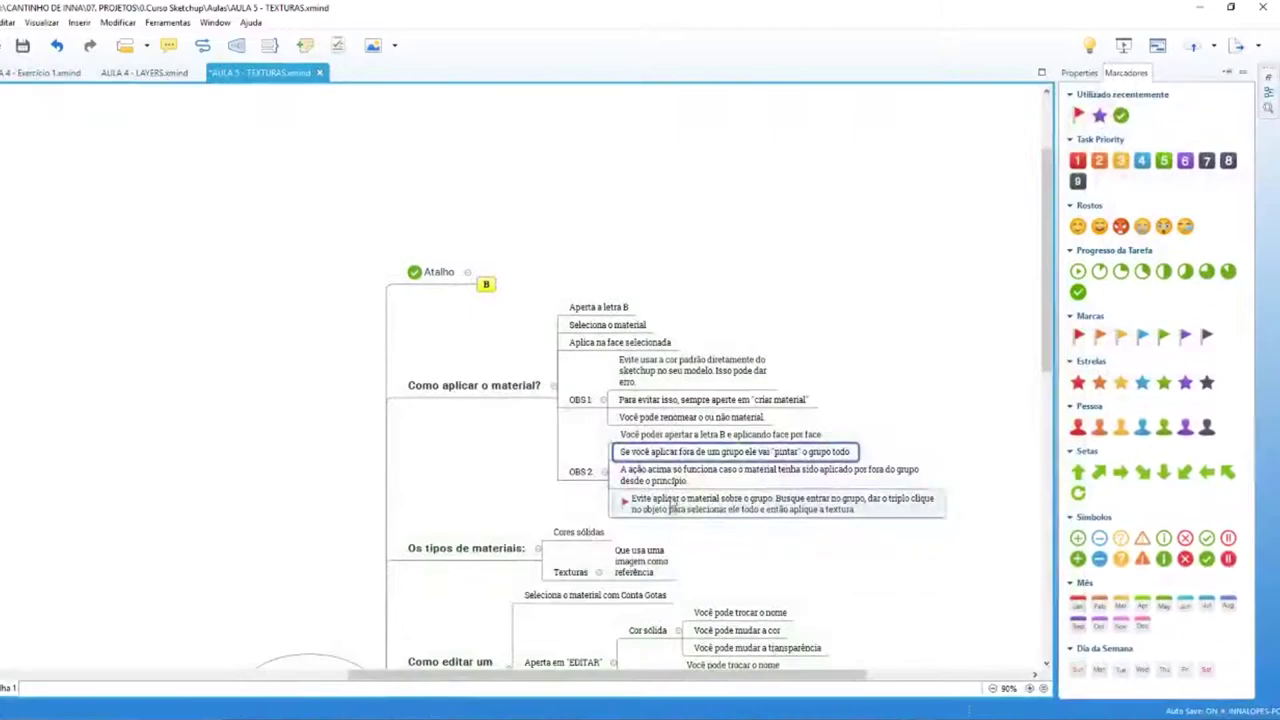
# Step: Go through the notes on pre-applied materials, painting outside groups and the group warning, then open the stone box
pyautogui.click(666, 482)
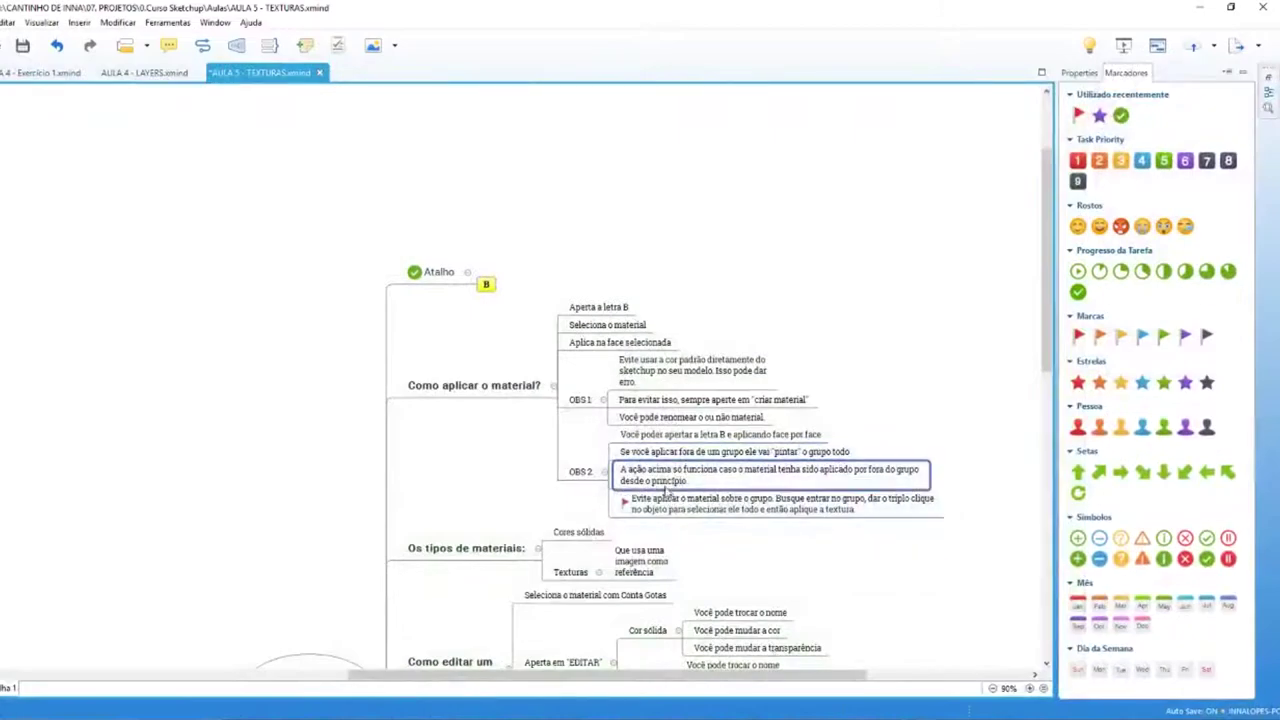
pyautogui.click(666, 451)
pyautogui.click(698, 478)
pyautogui.click(676, 505)
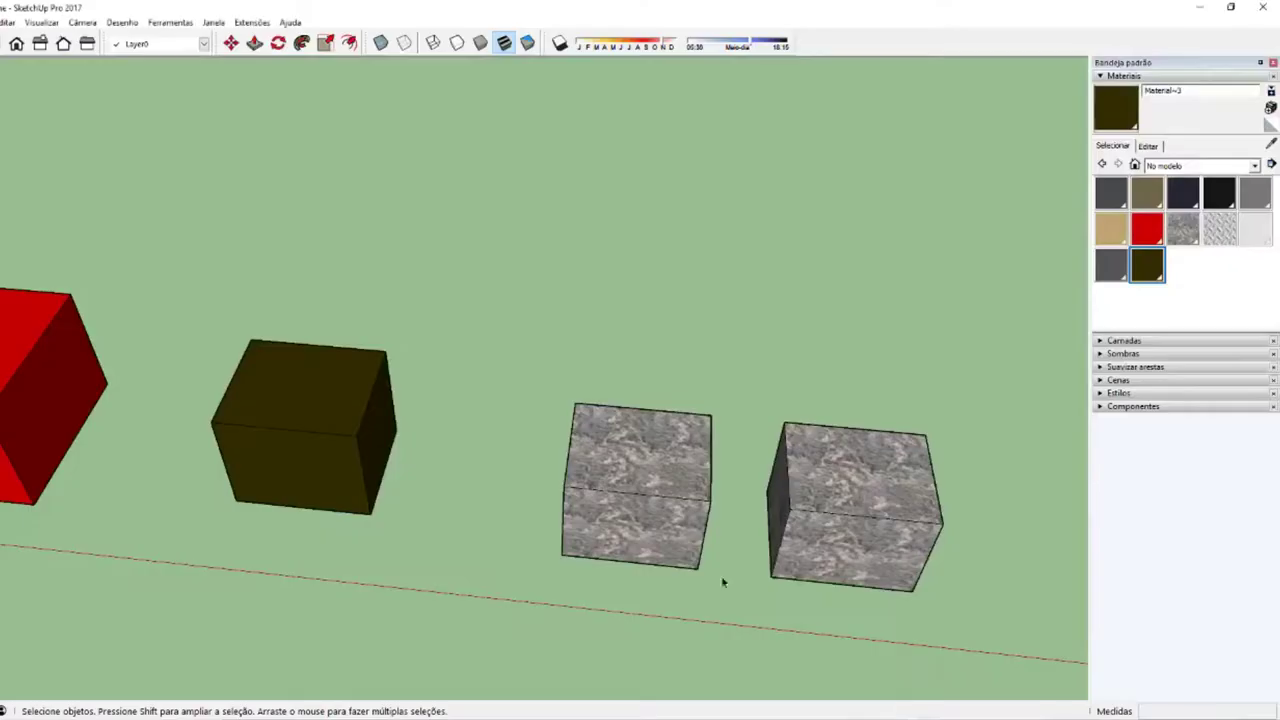
pyautogui.tripleClick(654, 495)
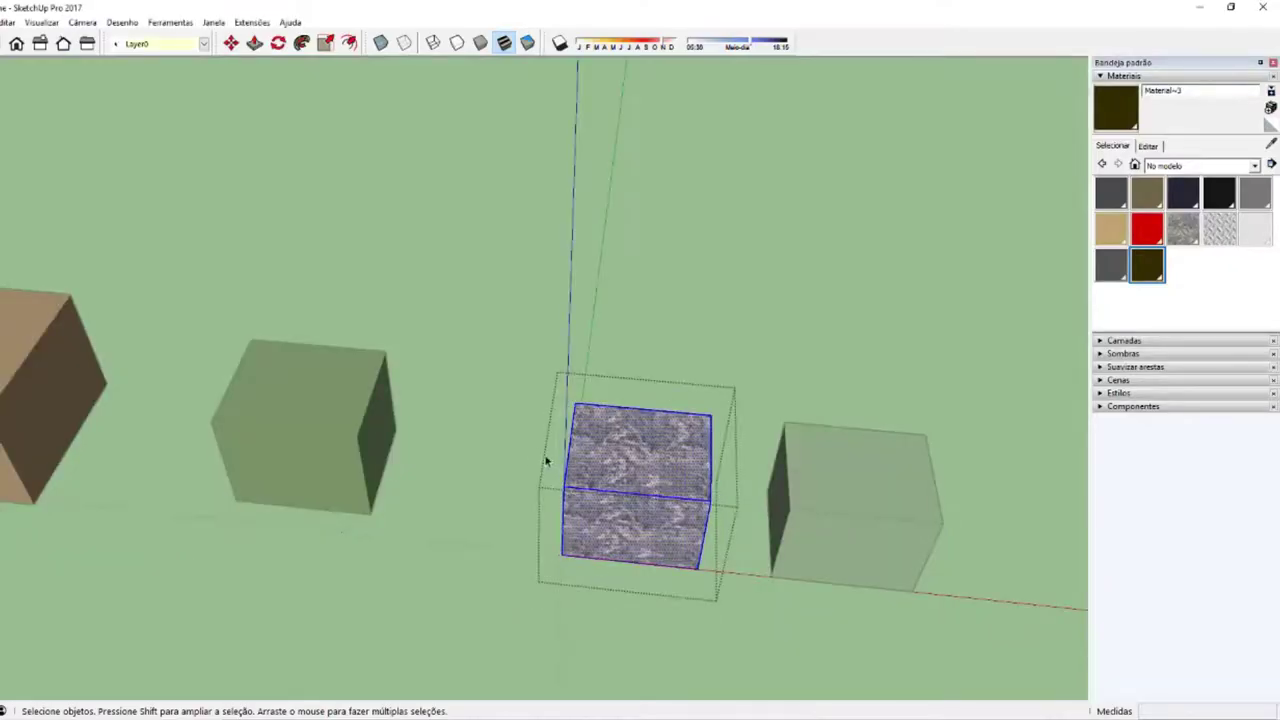
# Step: Reopen the stone box's group, paint its front and top faces dark olive, and orbit to check
pyautogui.moveTo(546, 460); pyautogui.dragTo(577, 380, button='middle')
pyautogui.moveTo(877, 660); pyautogui.dragTo(740, 465, button='middle')
pyautogui.click(740, 465)
pyautogui.click(731, 519)
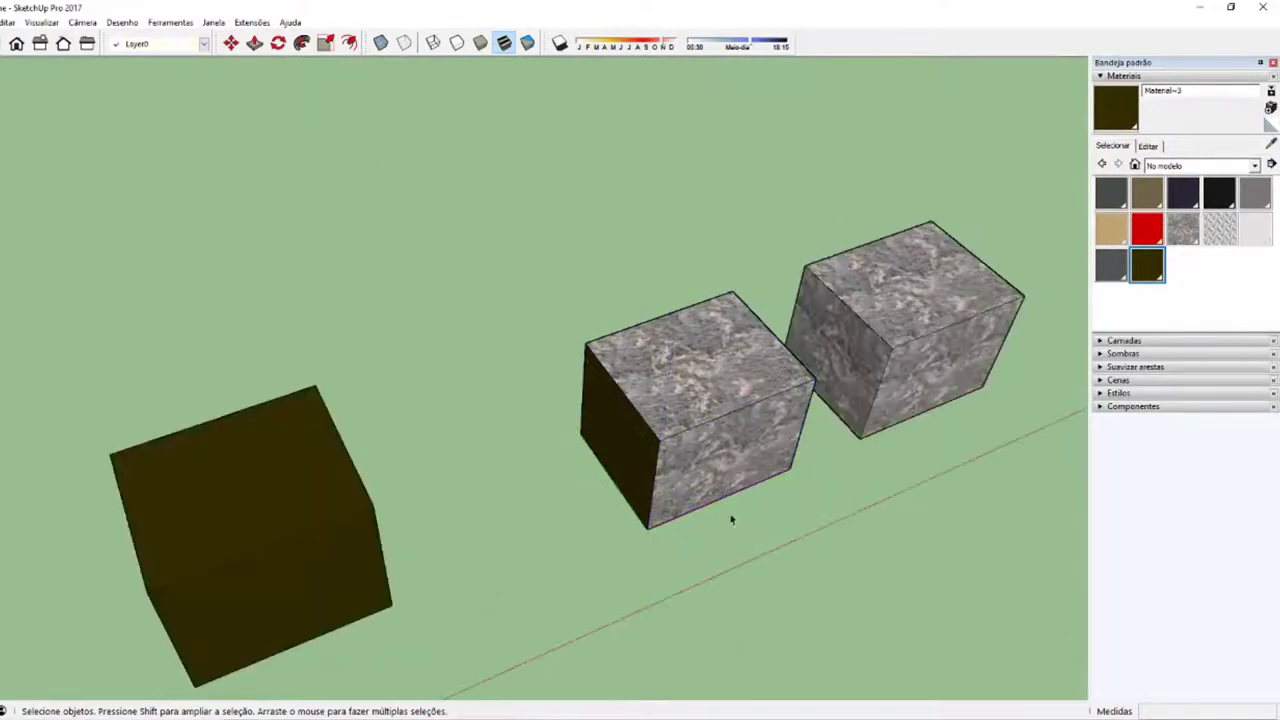
pyautogui.doubleClick(730, 478)
pyautogui.press('b')
pyautogui.click(690, 450)
pyautogui.click(682, 392)
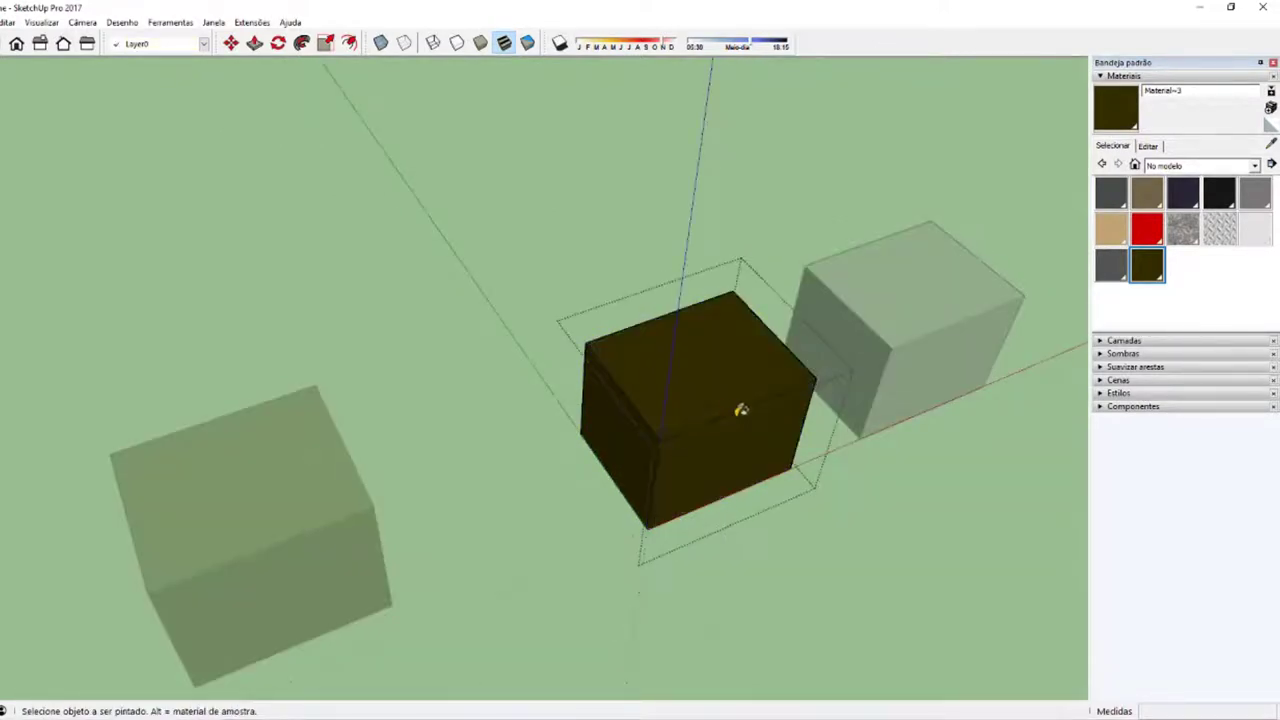
pyautogui.moveTo(740, 410); pyautogui.dragTo(431, 351, button='middle')
pyautogui.press('space')
pyautogui.moveTo(449, 306); pyautogui.dragTo(800, 620)
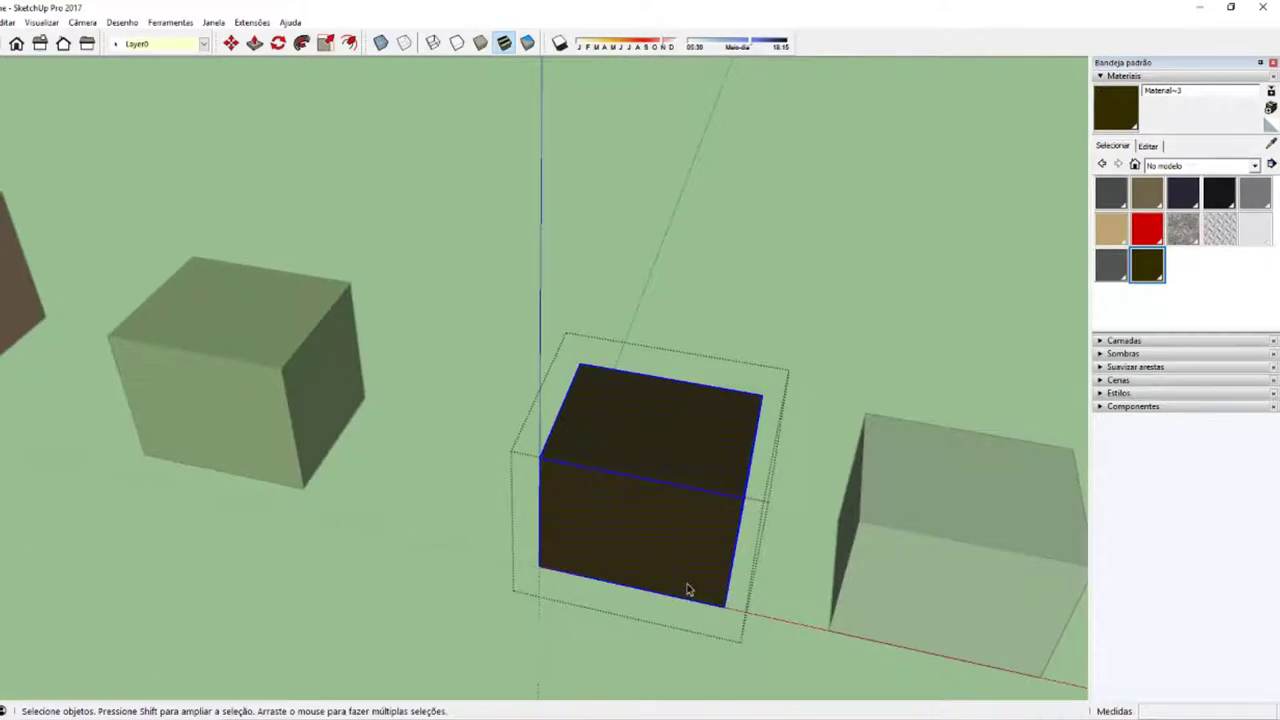
pyautogui.moveTo(645, 540)
pyautogui.mouseDown(button='middle')
pyautogui.moveTo(834, 532)
pyautogui.moveTo(700, 520)
pyautogui.mouseUp(button='middle')
pyautogui.hotkey('alt', 'Tab')
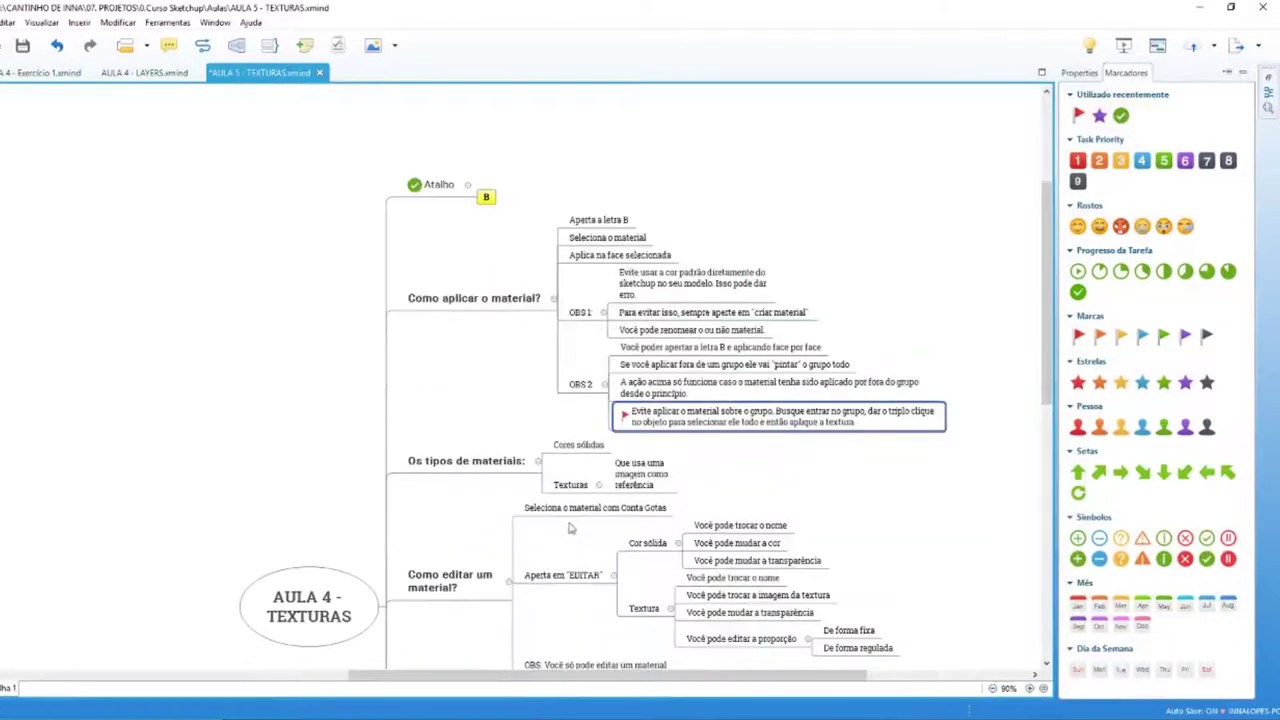
# Step: Select the Os tipos de materiais and Cores sólidas topics in XMind
pyautogui.click(520, 468)
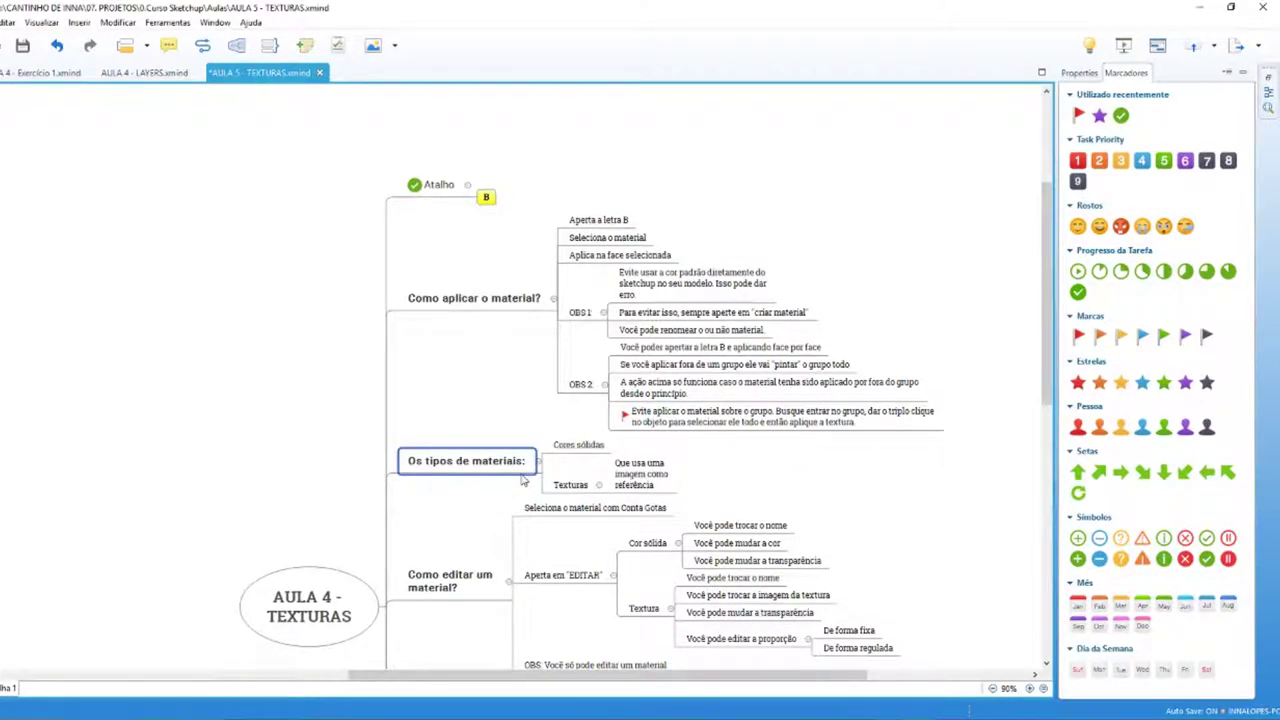
pyautogui.click(588, 448)
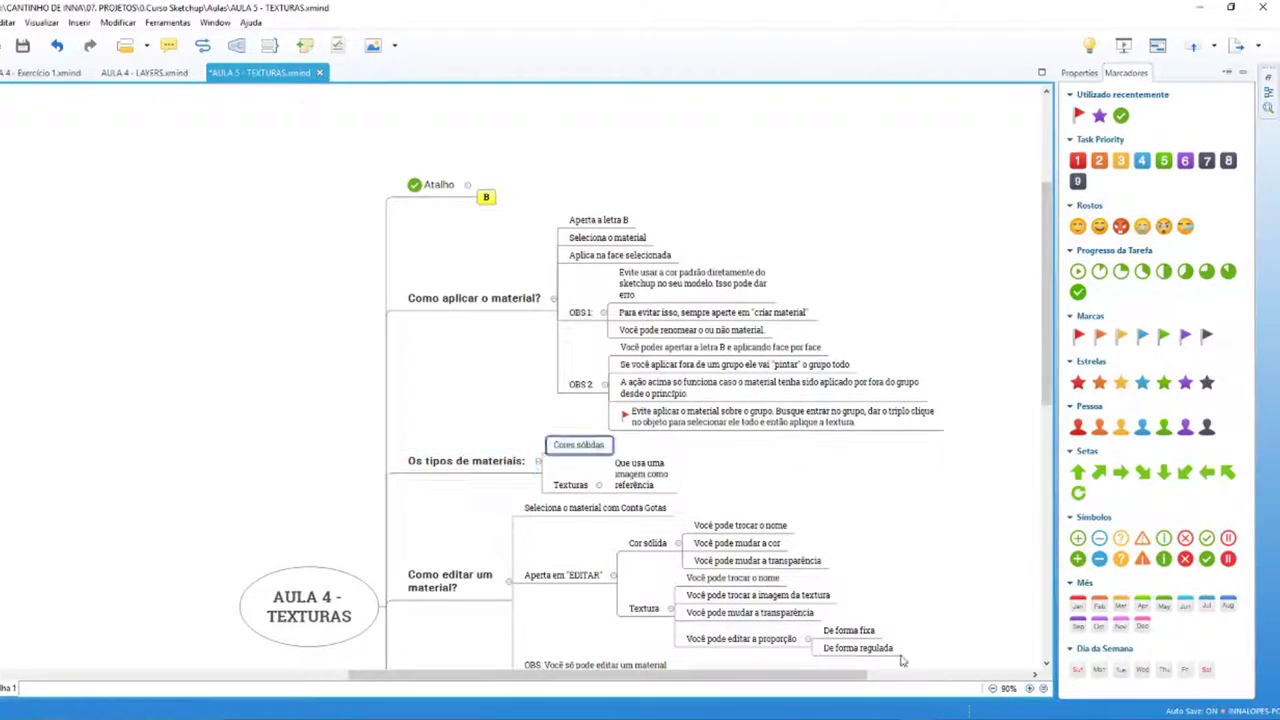
pyautogui.hotkey('alt', 'Tab')
# Step: Switch the Materials collection to Cores and make Cor B06 the active colour
pyautogui.click(1100, 267)
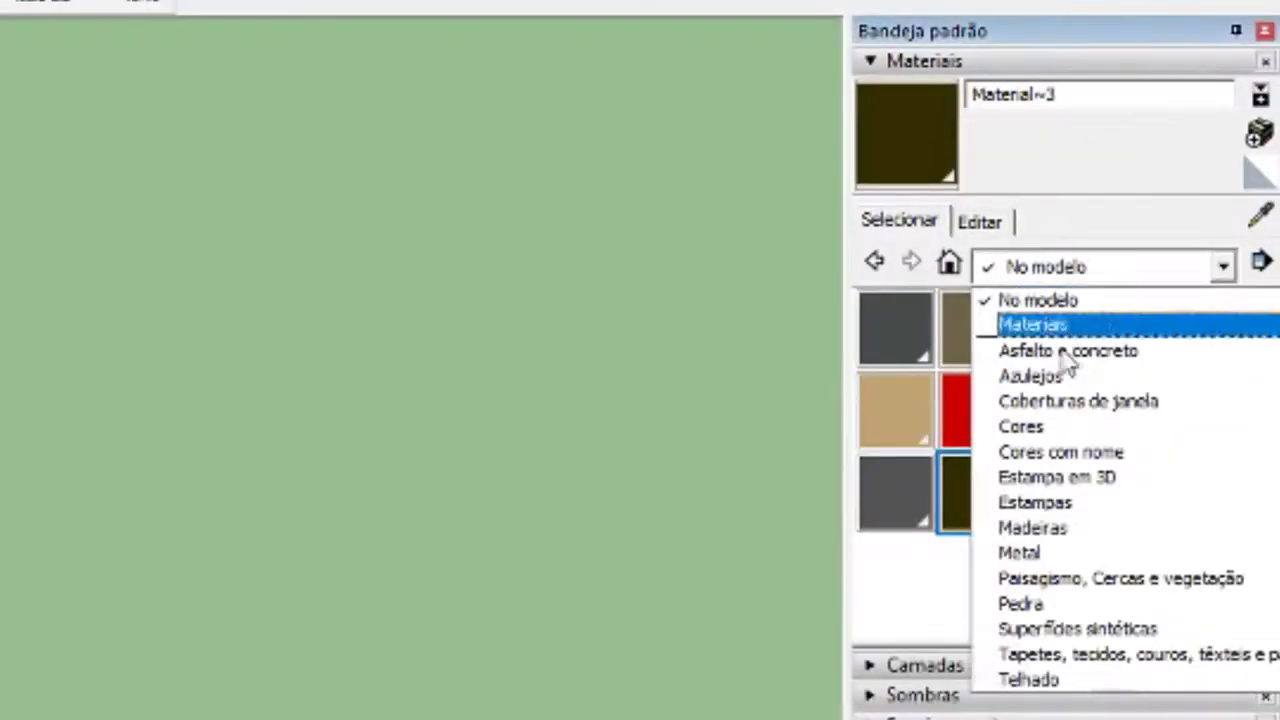
pyautogui.click(1050, 427)
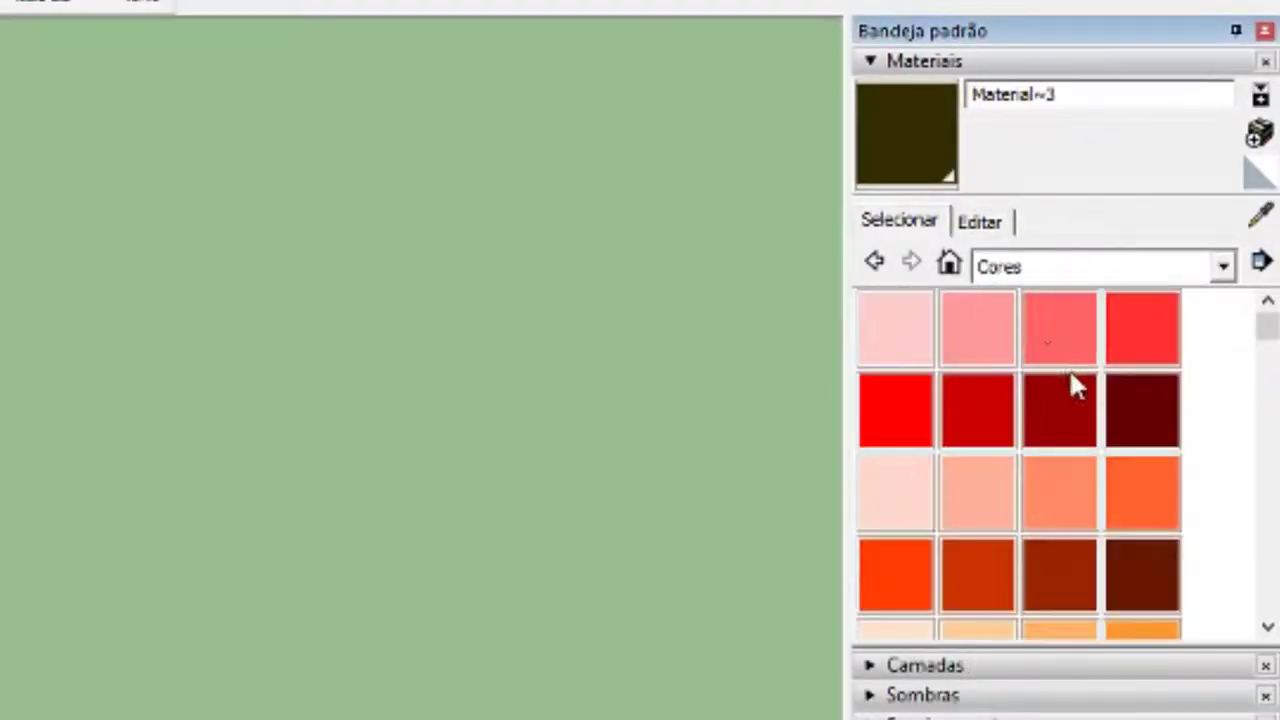
pyautogui.click(1066, 427)
pyautogui.click(1062, 497)
pyautogui.click(980, 565)
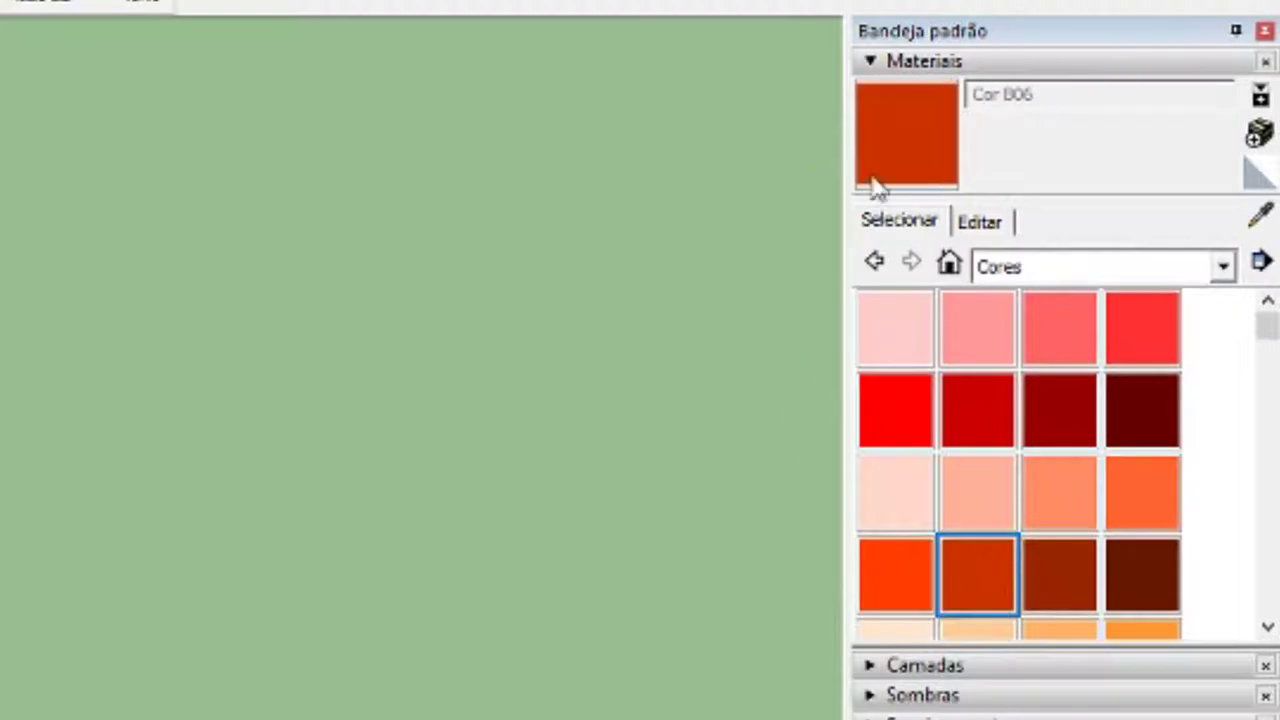
pyautogui.hotkey('alt', 'Tab')
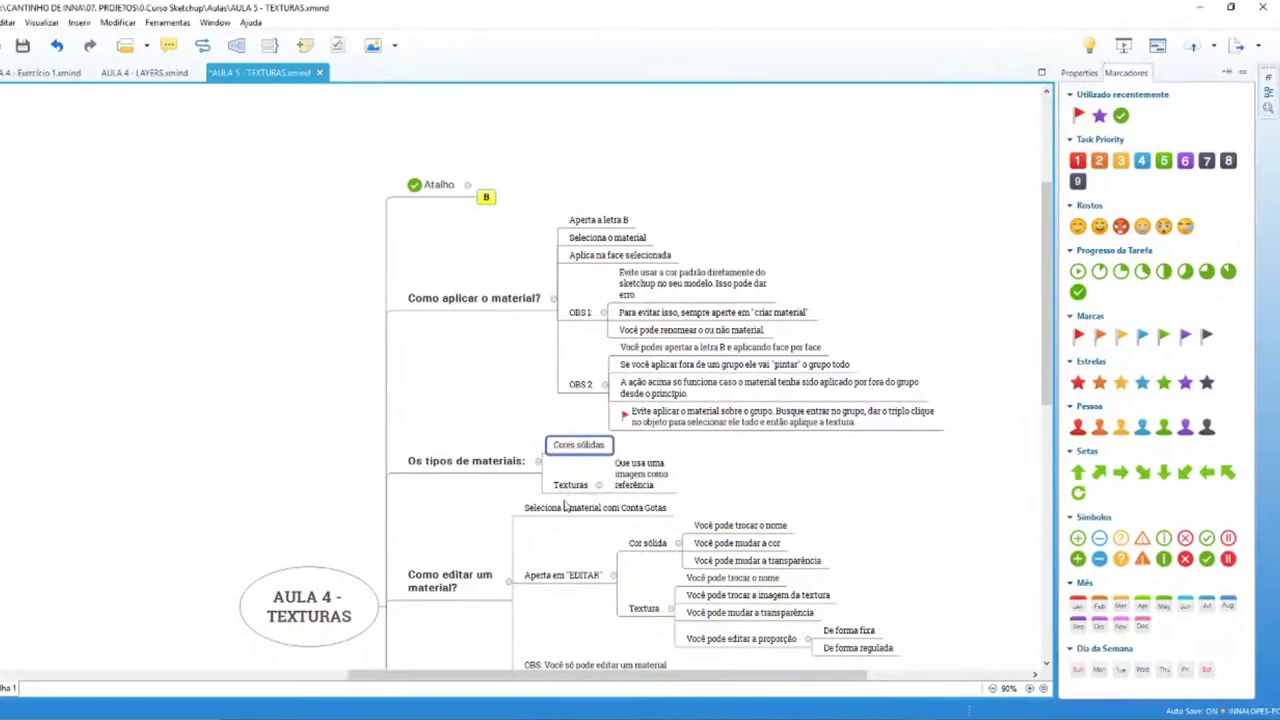
# Step: Select the Texturas topic, zoom in, and select its note on using an image as reference
pyautogui.click(552, 493)
pyautogui.keyDown('ctrl'); pyautogui.scroll(4, 463, 526); pyautogui.keyUp('ctrl')
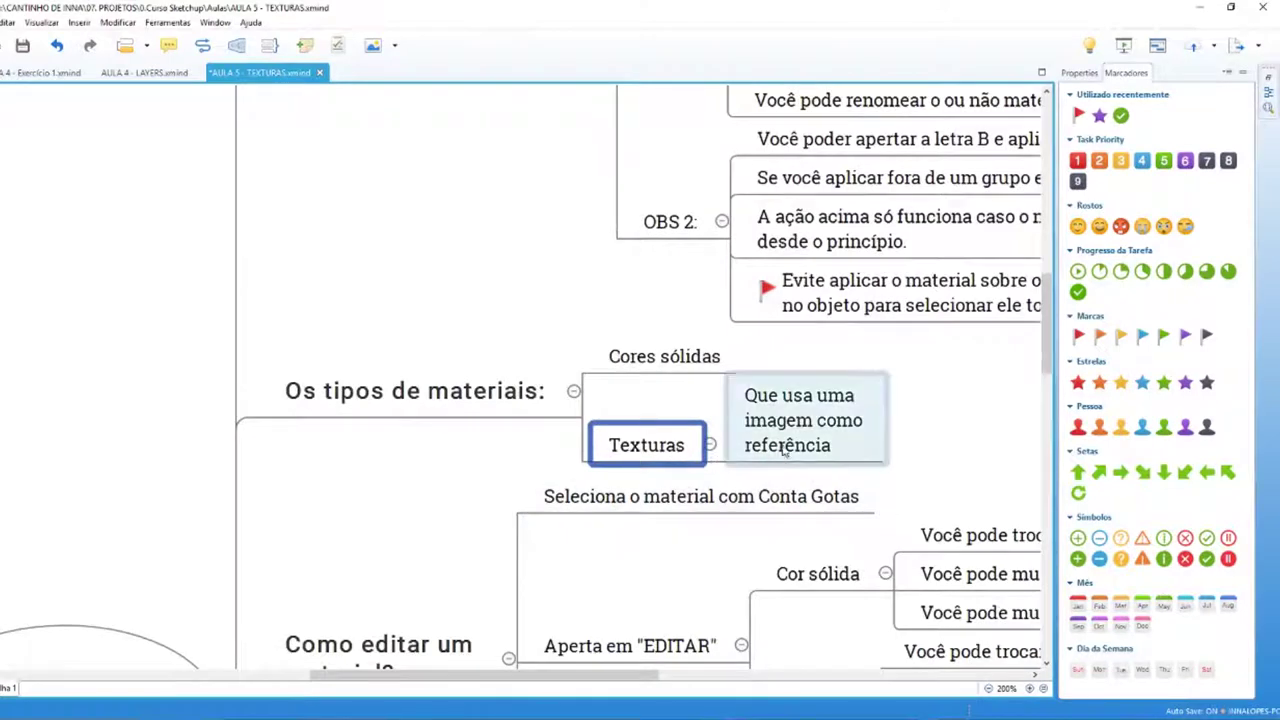
pyautogui.click(765, 450)
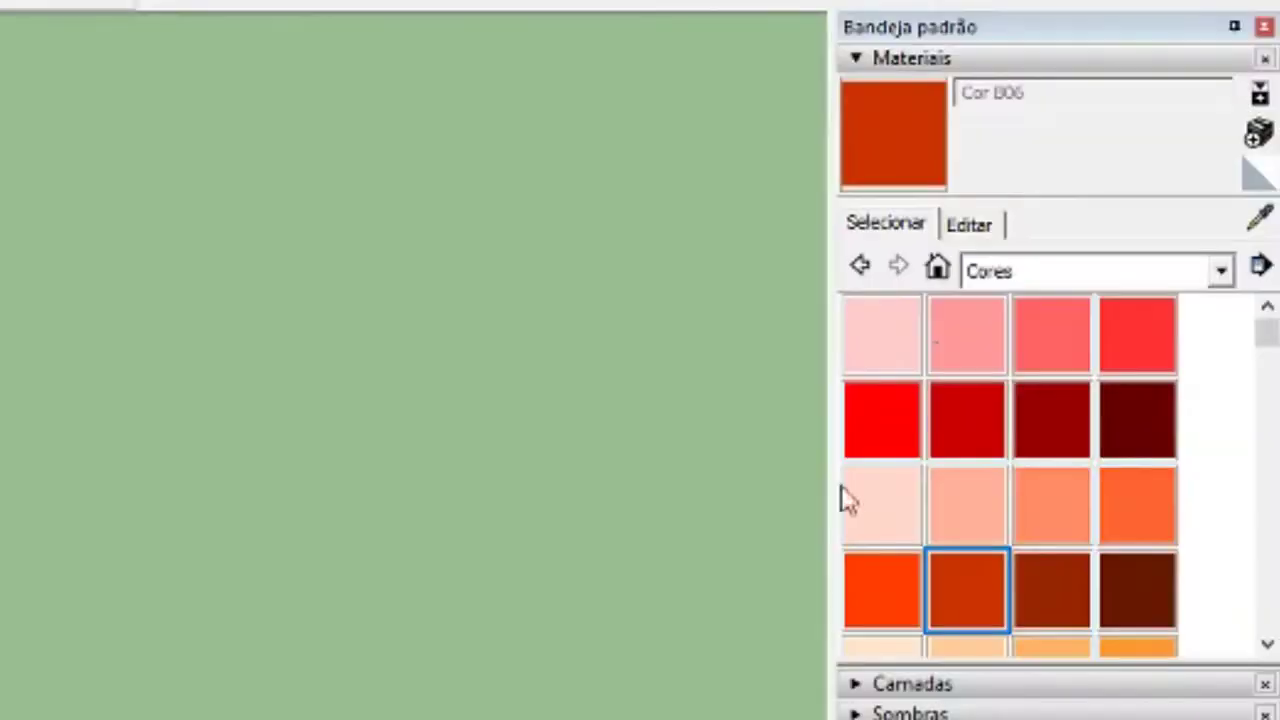
# Step: Paint the third box's top face with Metal aço texturizado branco from the Metal collection
pyautogui.click(1030, 280)
pyautogui.click(1010, 490)
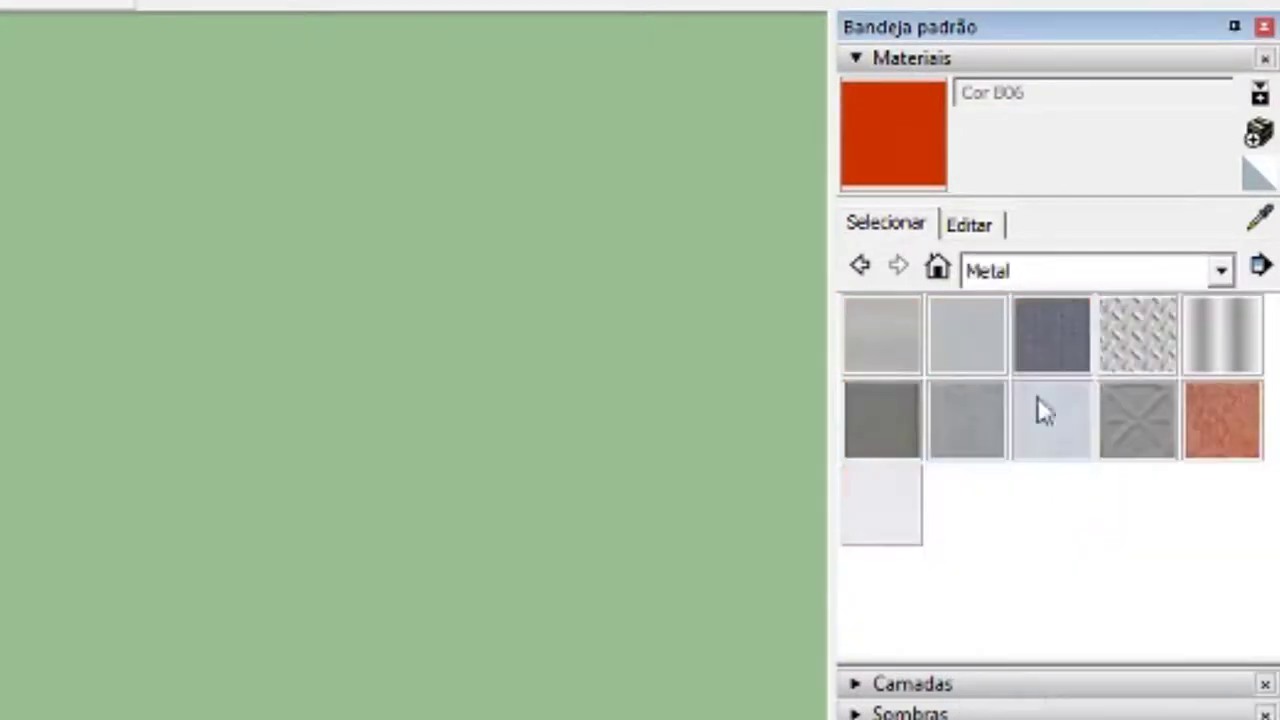
pyautogui.click(1135, 342)
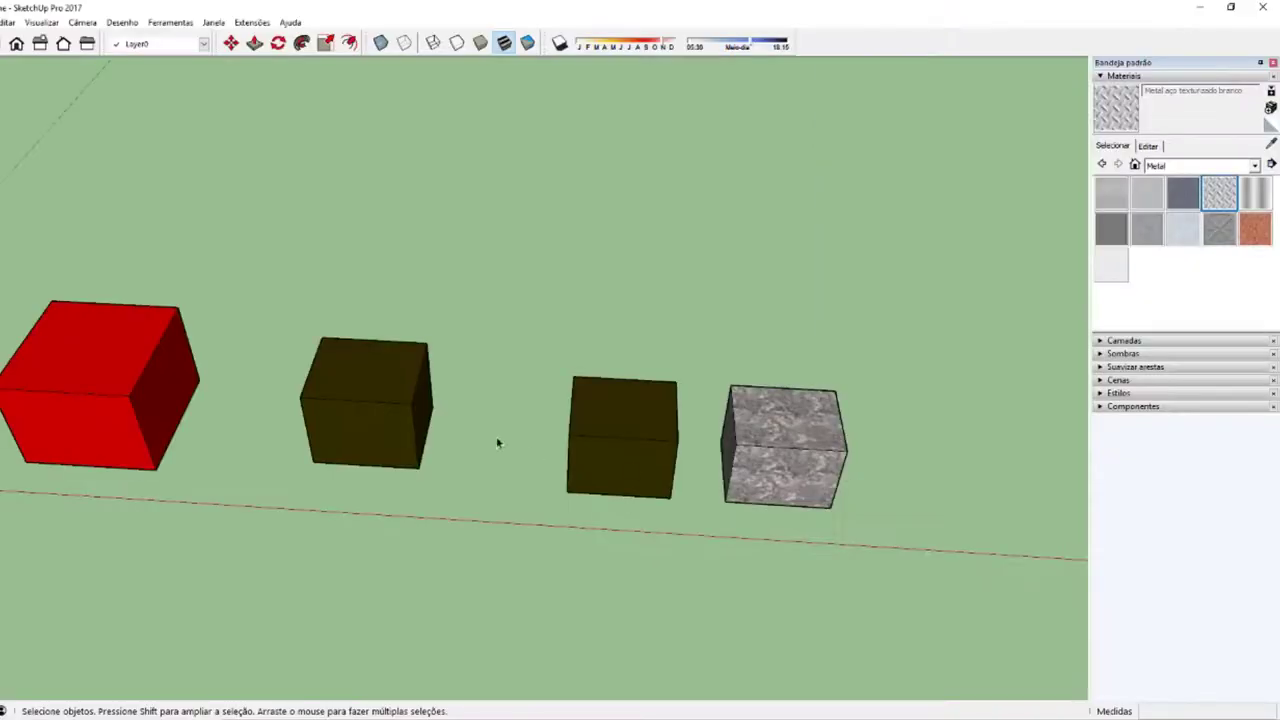
pyautogui.doubleClick(674, 449)
pyautogui.scroll(3, 640, 434)
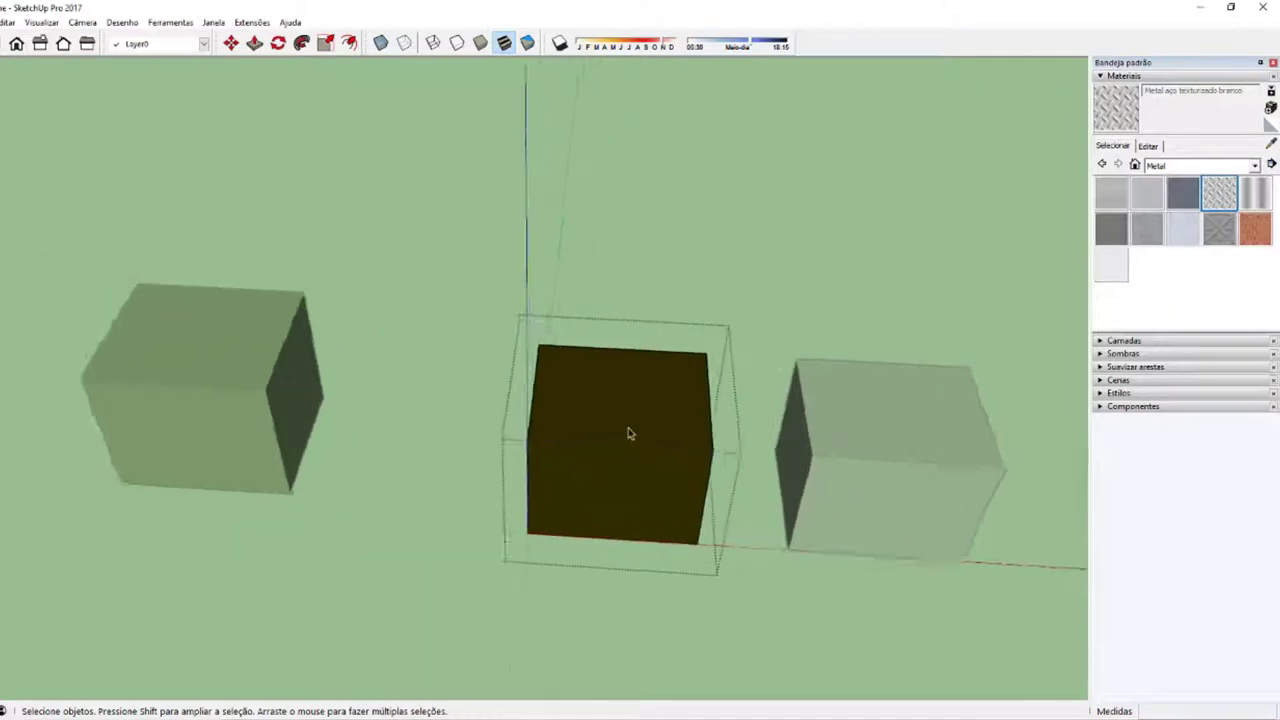
pyautogui.scroll(1, 628, 425)
pyautogui.click(620, 400)
# Step: Orbit around the box to inspect the diamond-plate steel texture on its top
pyautogui.moveTo(600, 400)
pyautogui.mouseDown(button='middle')
pyautogui.moveTo(614, 506)
pyautogui.moveTo(308, 383)
pyautogui.moveTo(603, 517)
pyautogui.moveTo(676, 478)
pyautogui.mouseUp(button='middle')
pyautogui.scroll(4, 612, 490)
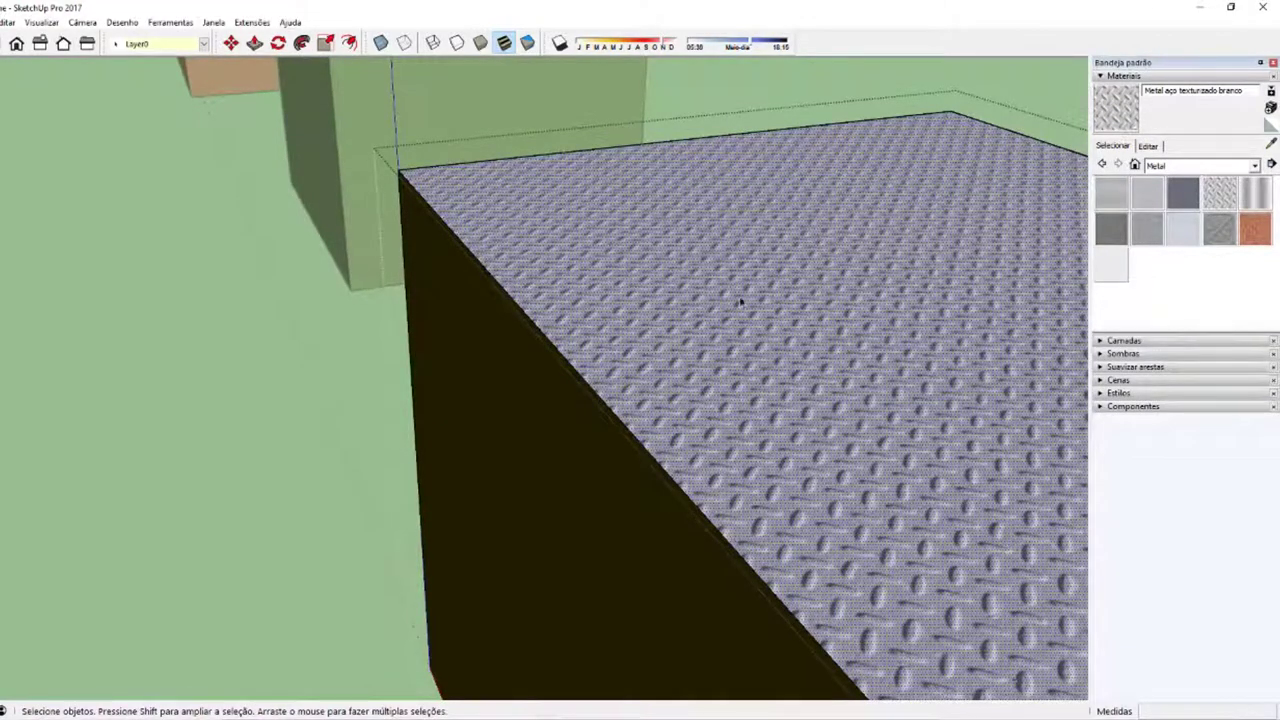
pyautogui.scroll(-2, 690, 370)
pyautogui.scroll(-2, 690, 370)
pyautogui.scroll(2, 806, 416)
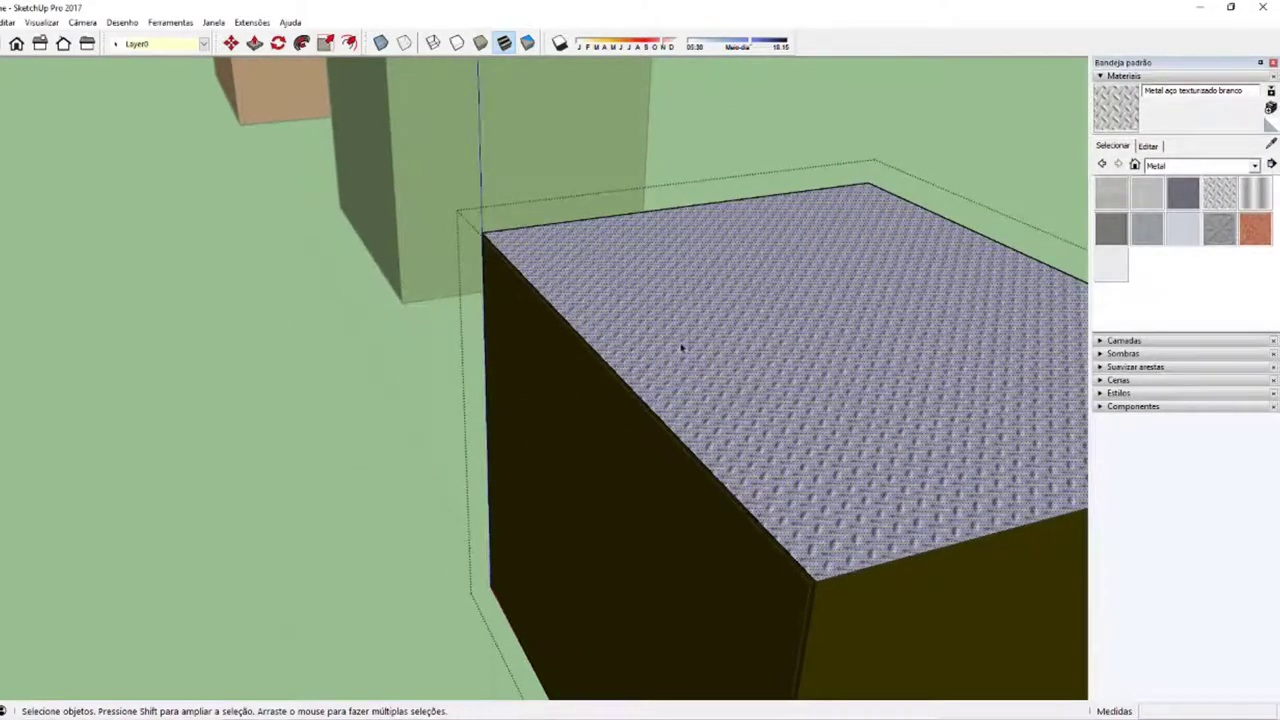
pyautogui.moveTo(681, 347)
pyautogui.mouseDown(button='middle')
pyautogui.moveTo(649, 314)
pyautogui.moveTo(686, 449)
pyautogui.mouseUp(button='middle')
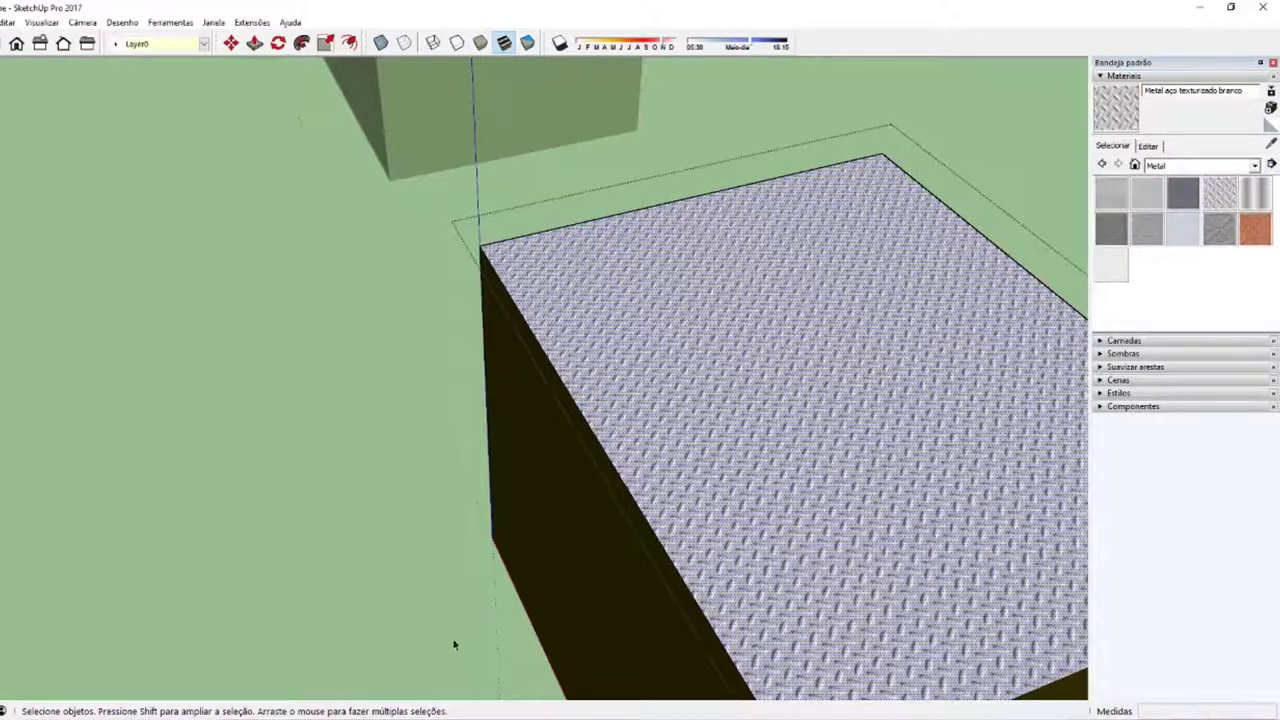
pyautogui.click(410, 719)
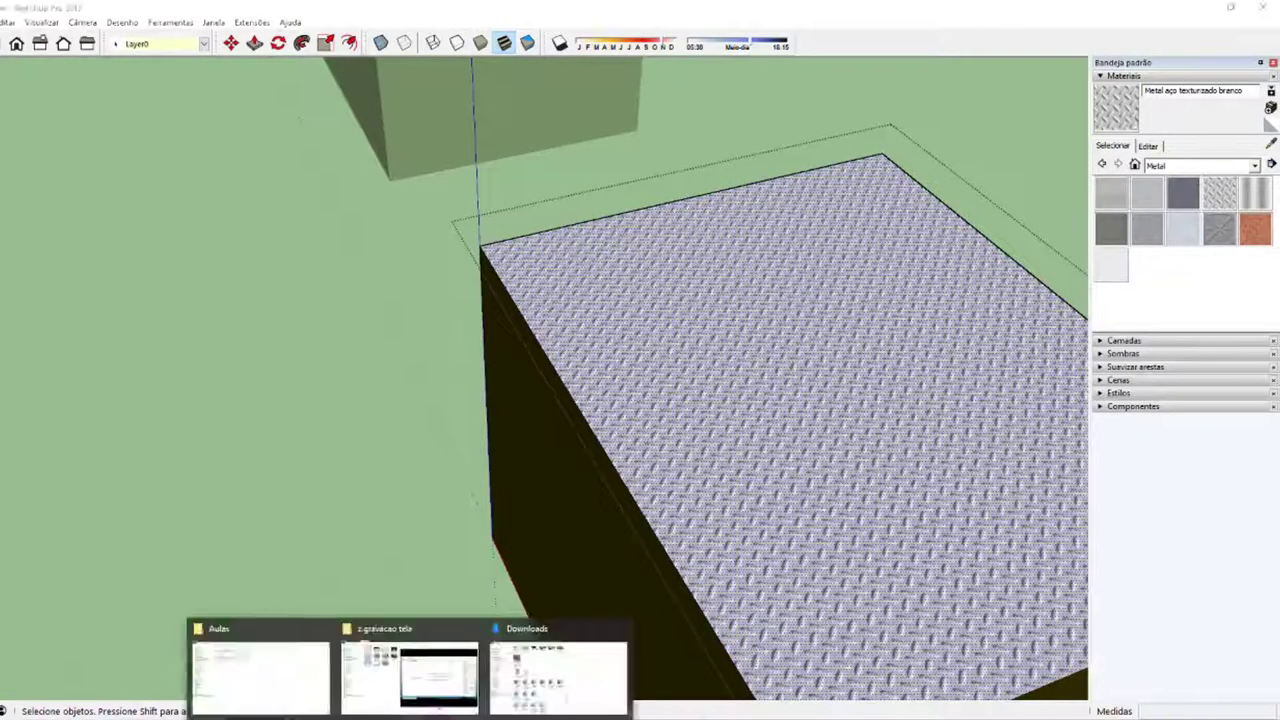
# Step: Open the Texturas category of Kit Vray Expert on the Armazém Vray site
pyautogui.click(574, 719)
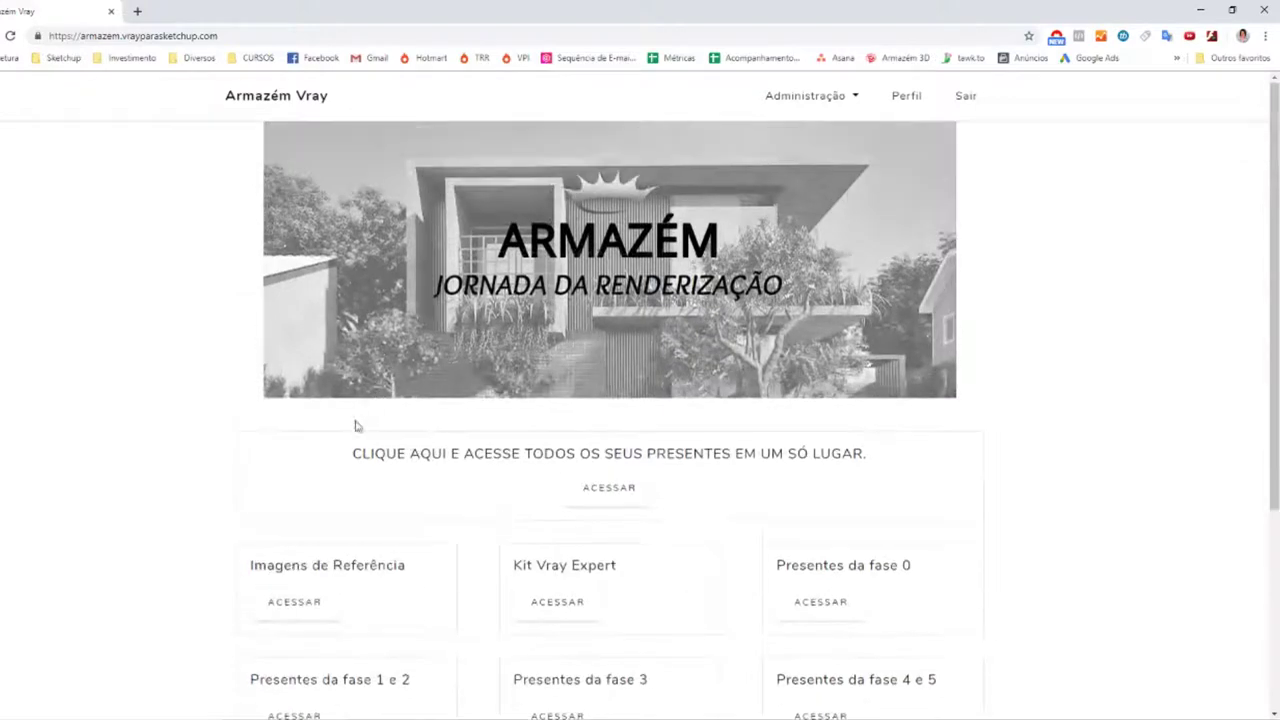
pyautogui.scroll(-2, 350, 430)
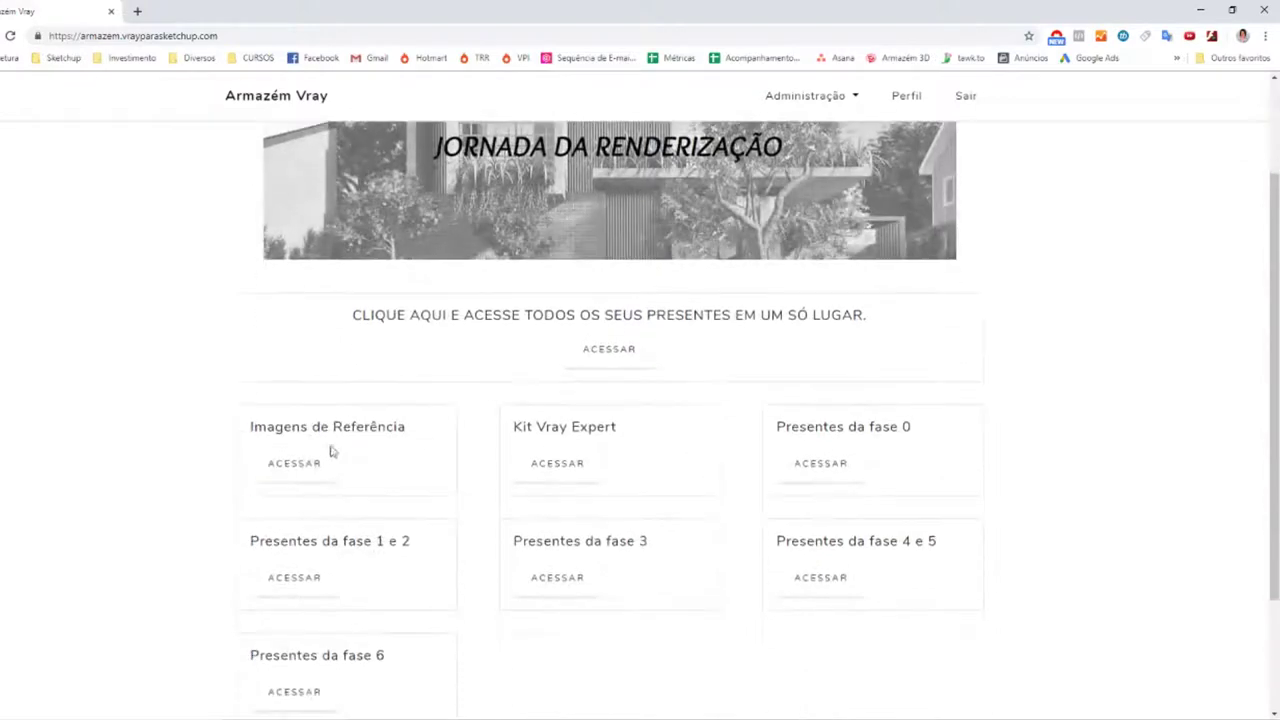
pyautogui.click(532, 464)
pyautogui.click(816, 392)
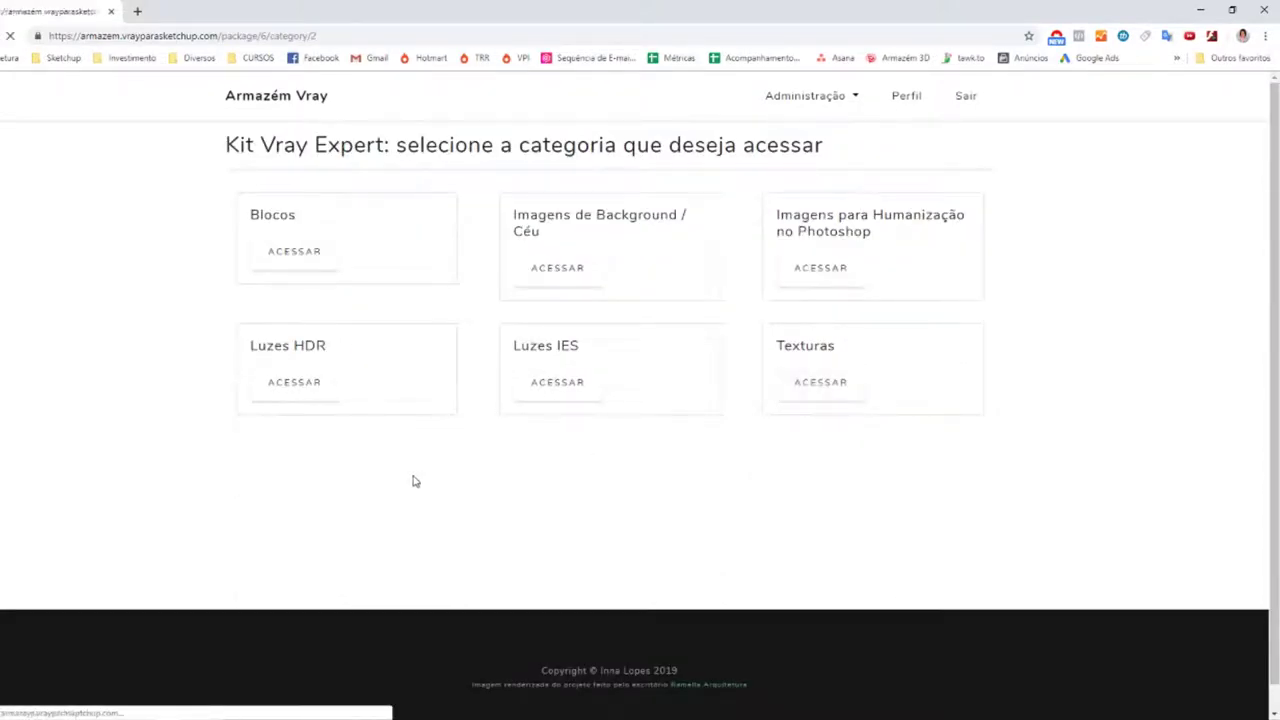
# Step: Browse the texture categories from Areia, Bamboo and Cerâmica through Concreto and Couro to Madeira
pyautogui.scroll(1, 25, 400)
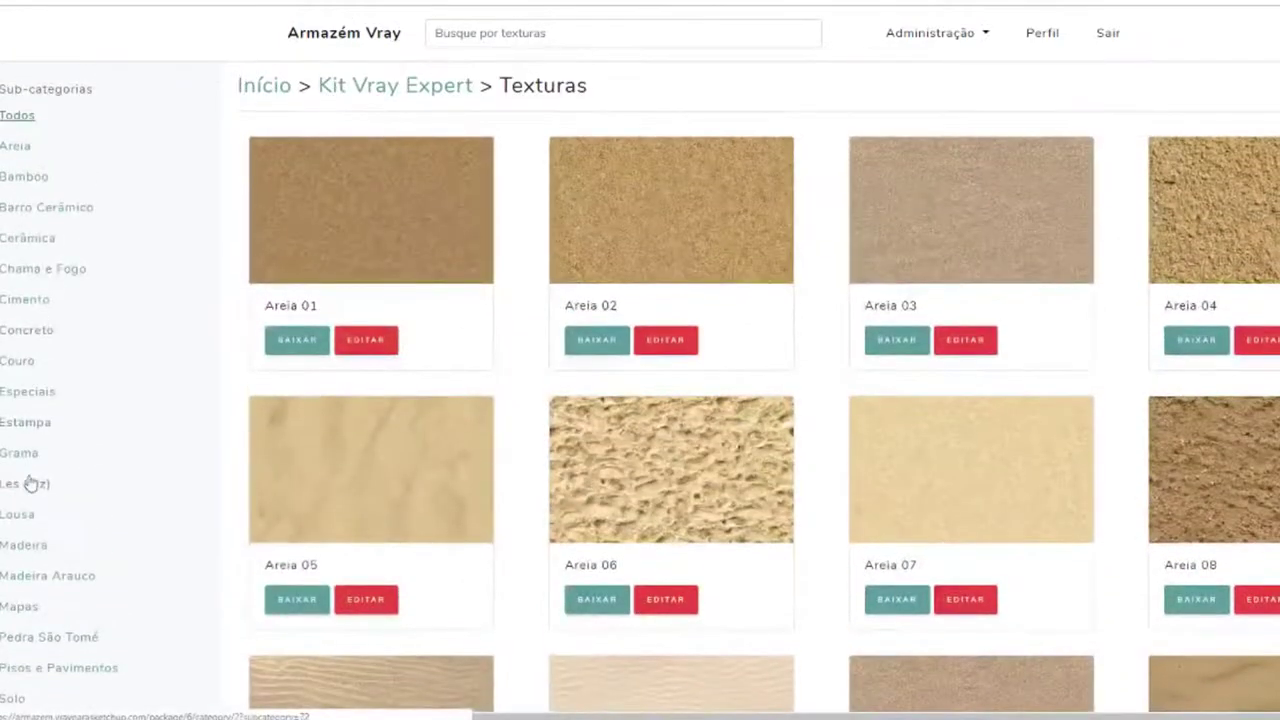
pyautogui.click(20, 150)
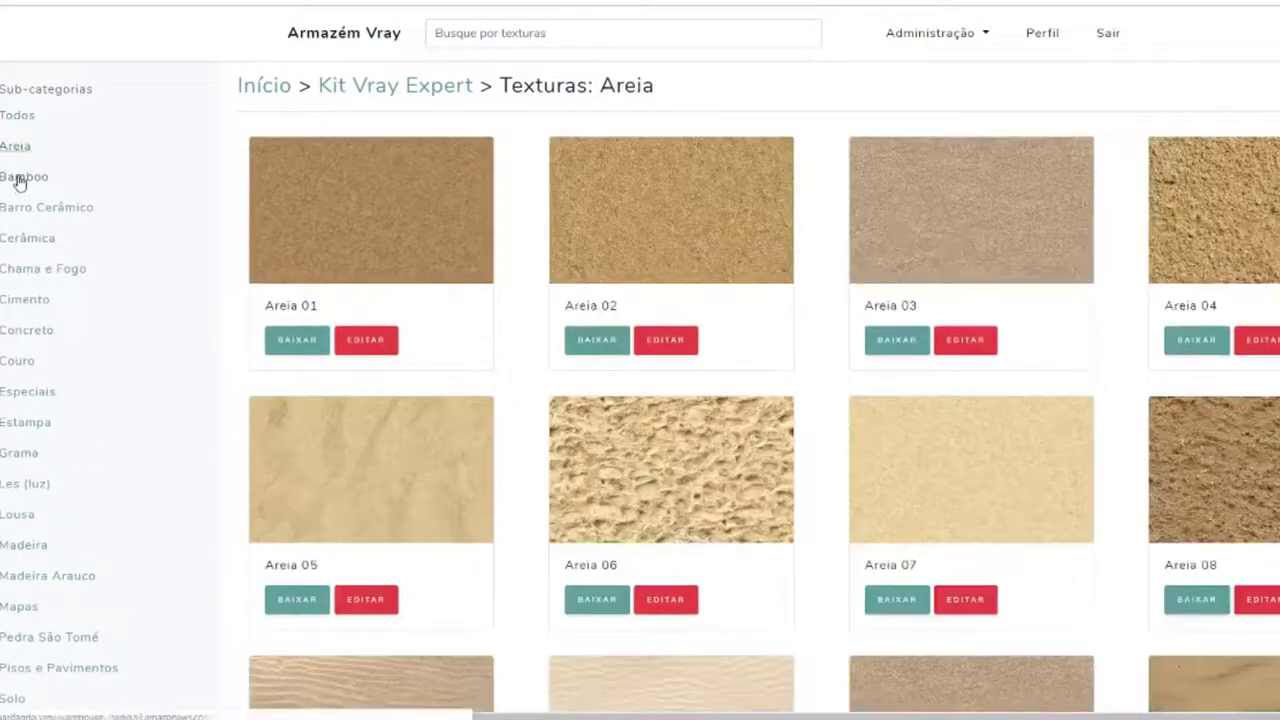
pyautogui.click(22, 180)
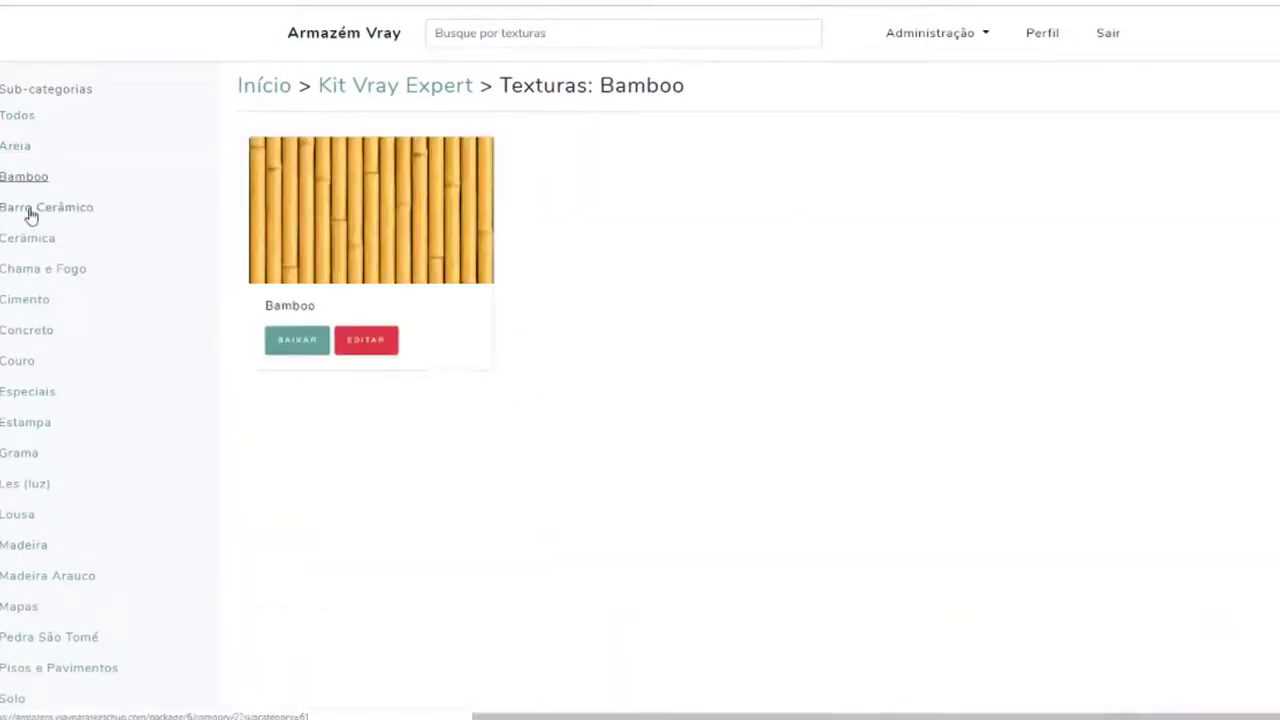
pyautogui.click(30, 212)
pyautogui.click(29, 240)
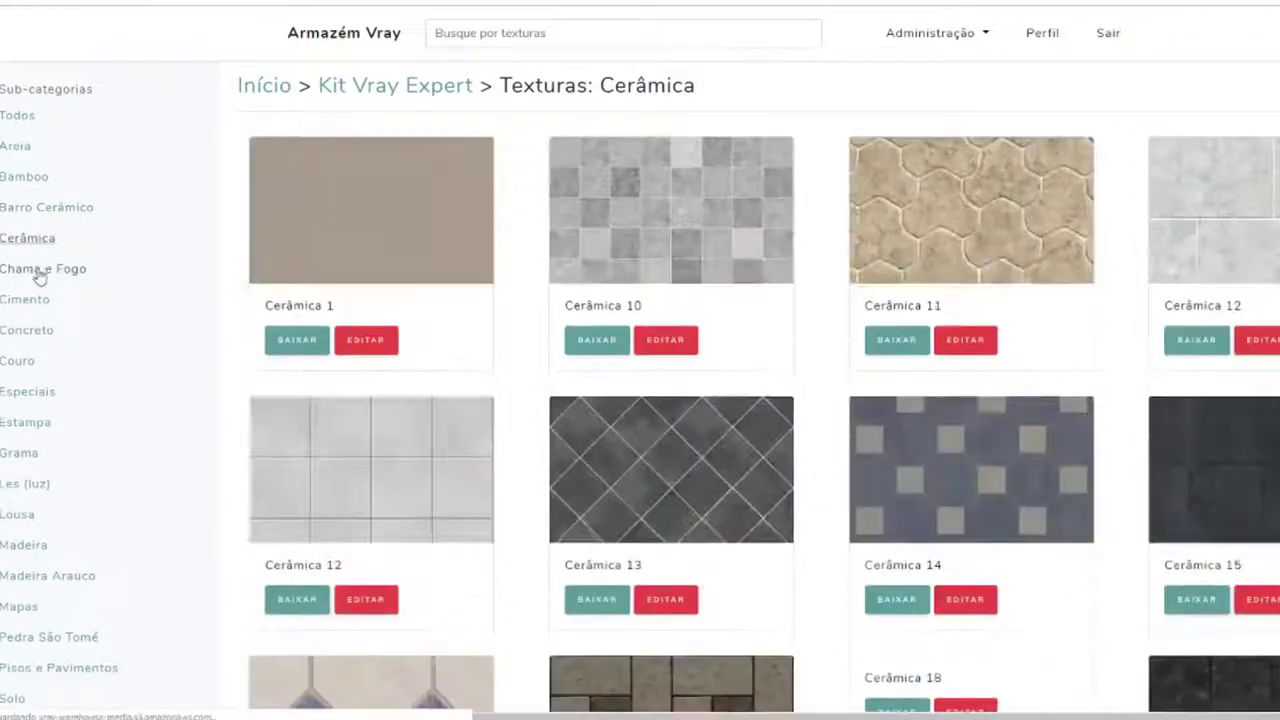
pyautogui.click(38, 272)
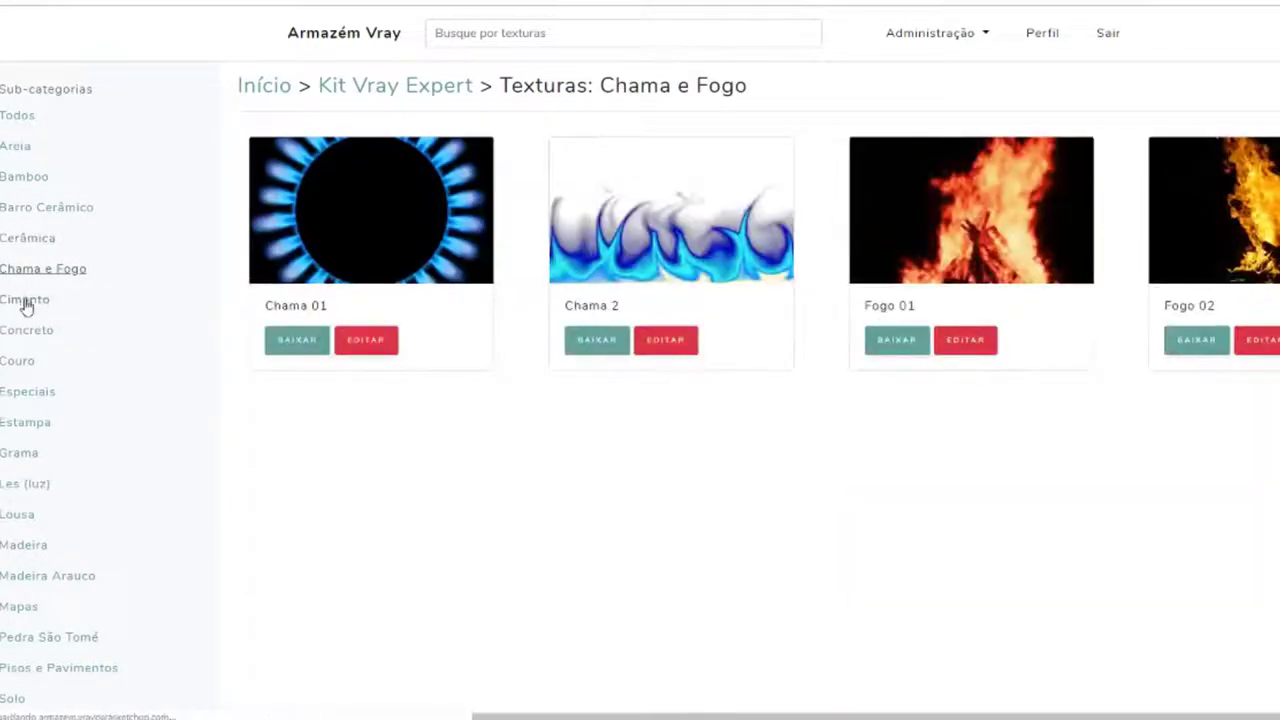
pyautogui.click(25, 303)
pyautogui.click(27, 334)
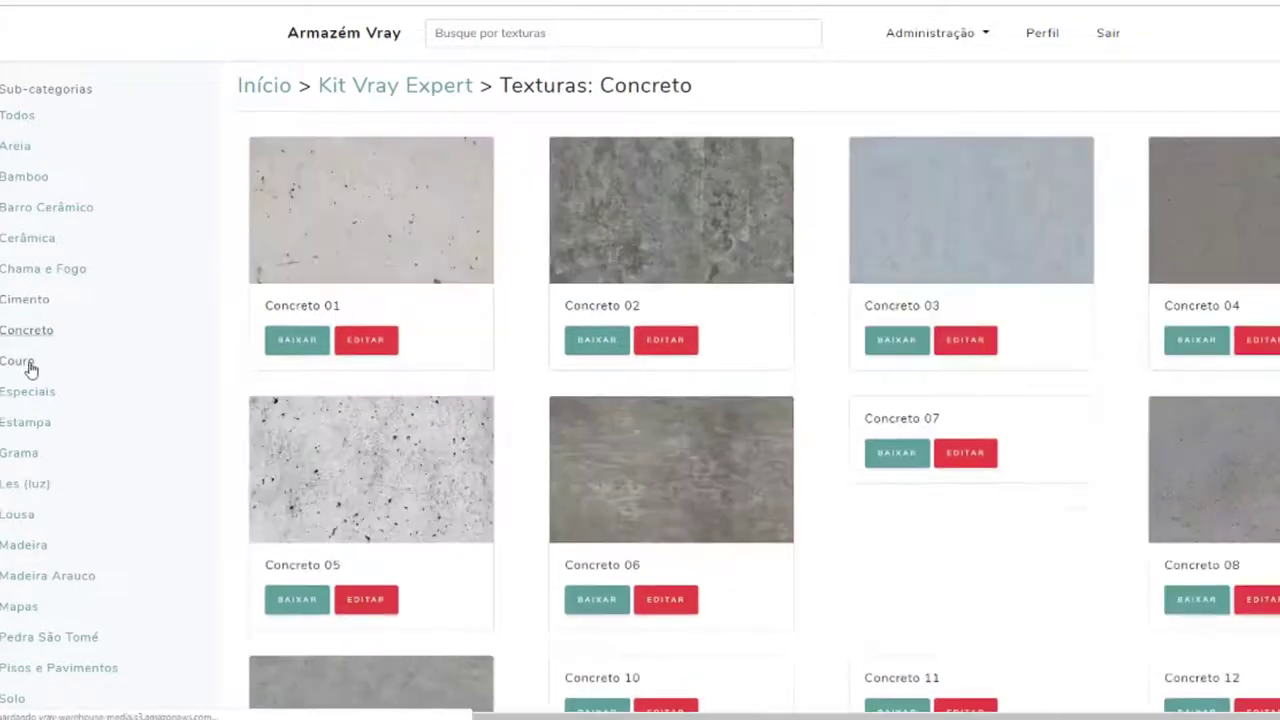
pyautogui.click(32, 370)
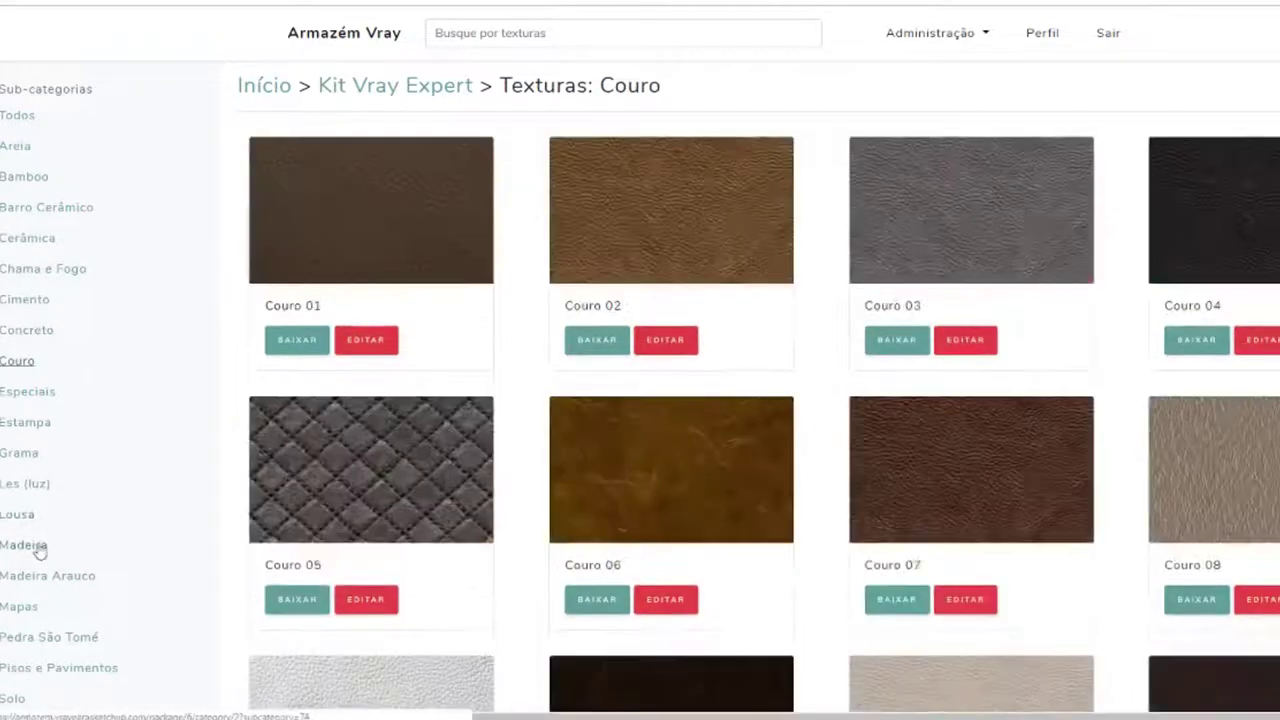
pyautogui.click(38, 548)
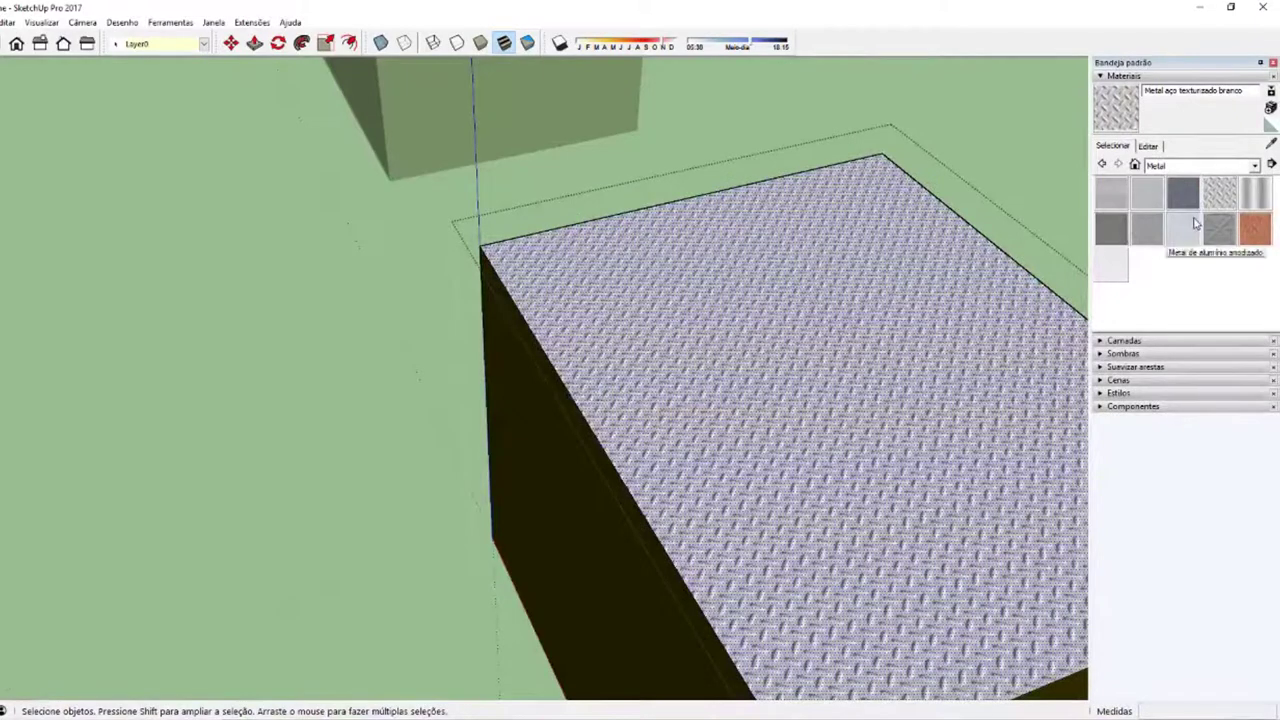
# Step: Switch the Materials library to Madeiras and check off 'Como aplicar o material?' in XMind
pyautogui.click(1179, 166)
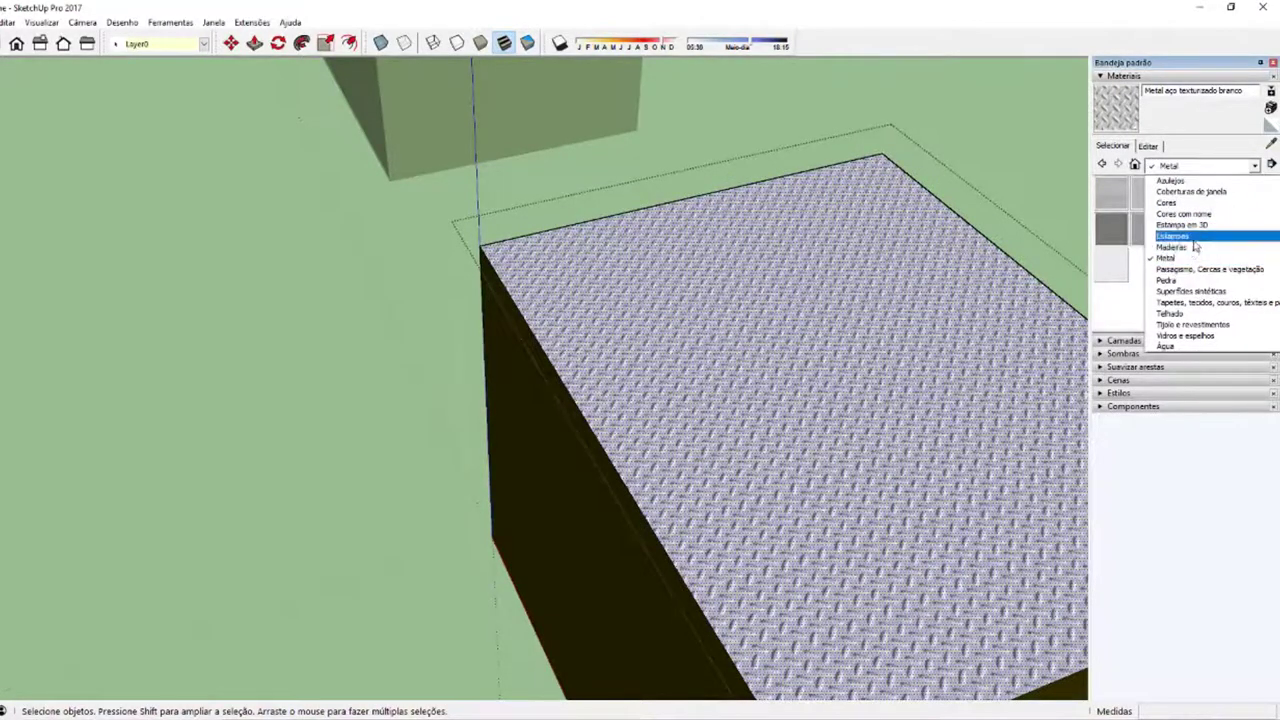
pyautogui.click(1194, 257)
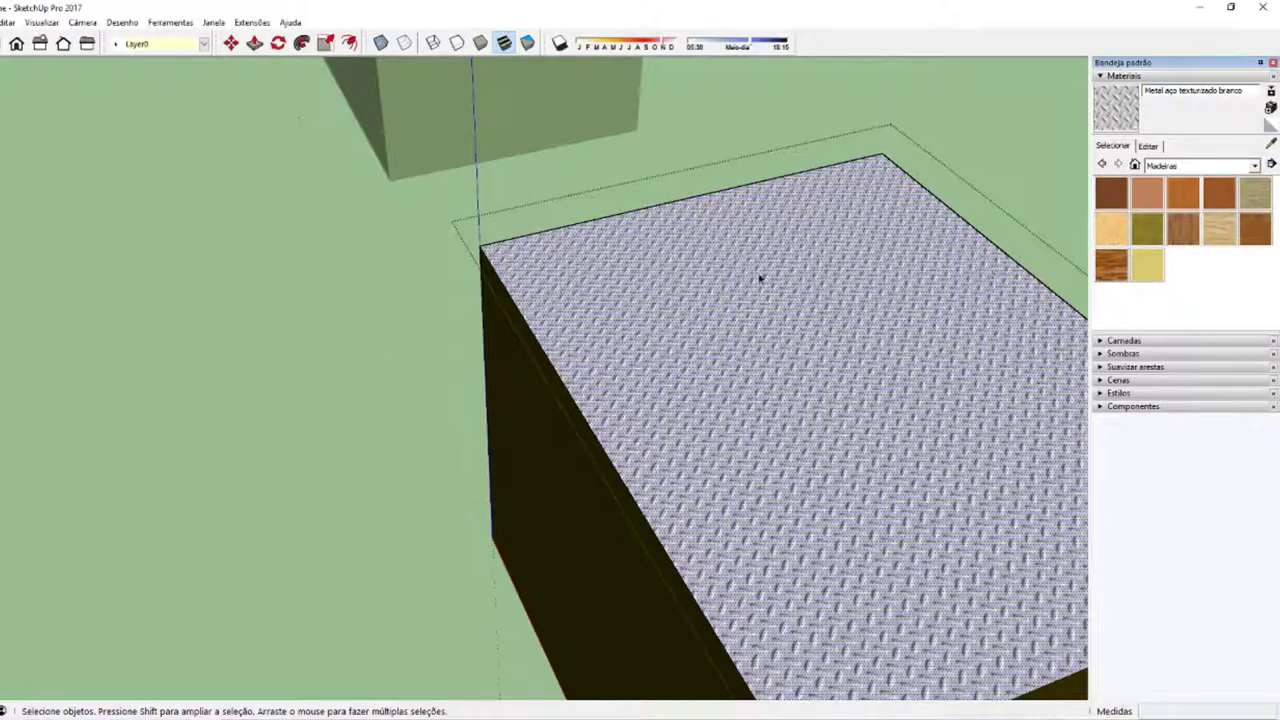
pyautogui.scroll(-3, 700, 503)
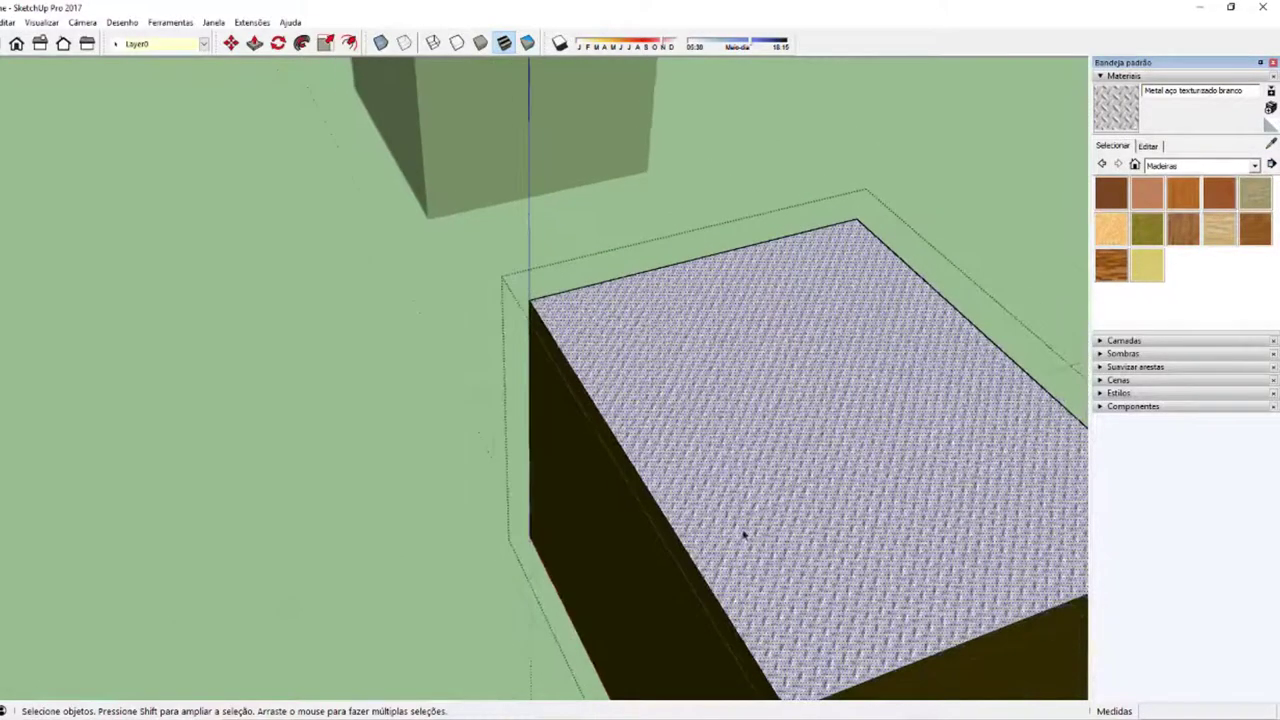
pyautogui.scroll(-1, 743, 531)
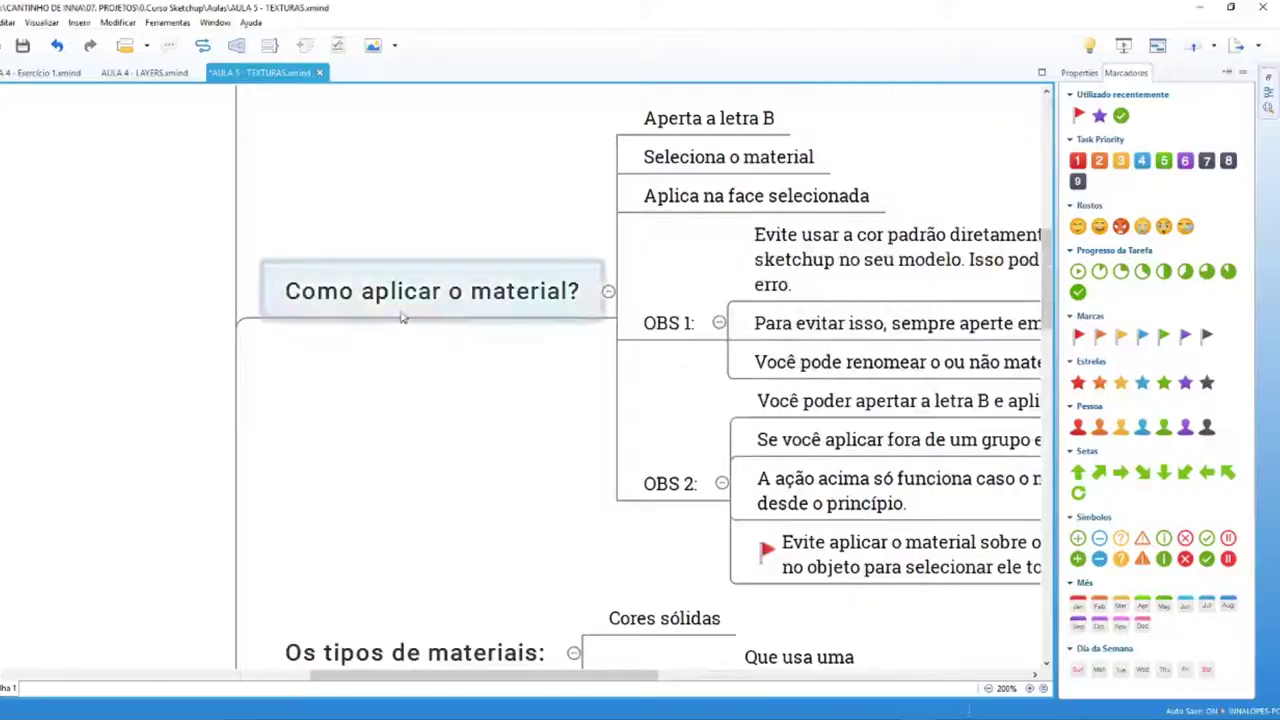
pyautogui.click(400, 316)
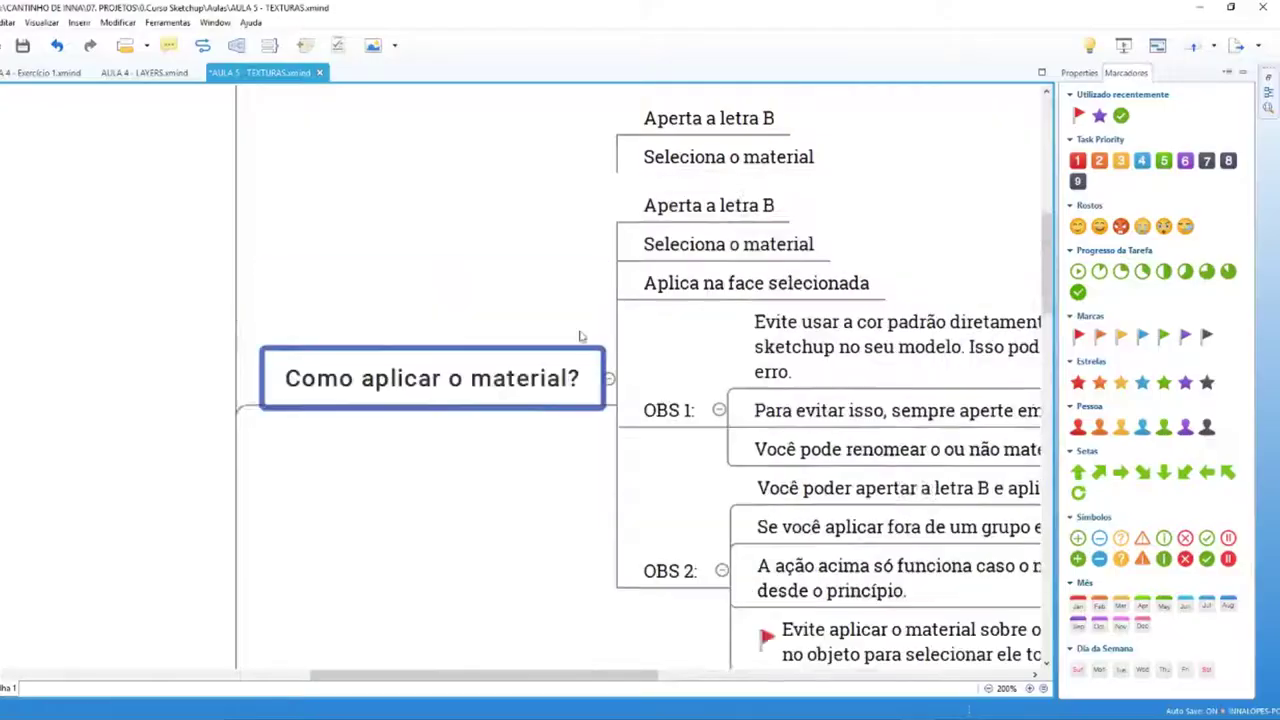
pyautogui.scroll(1, 560, 400)
pyautogui.click(1077, 291)
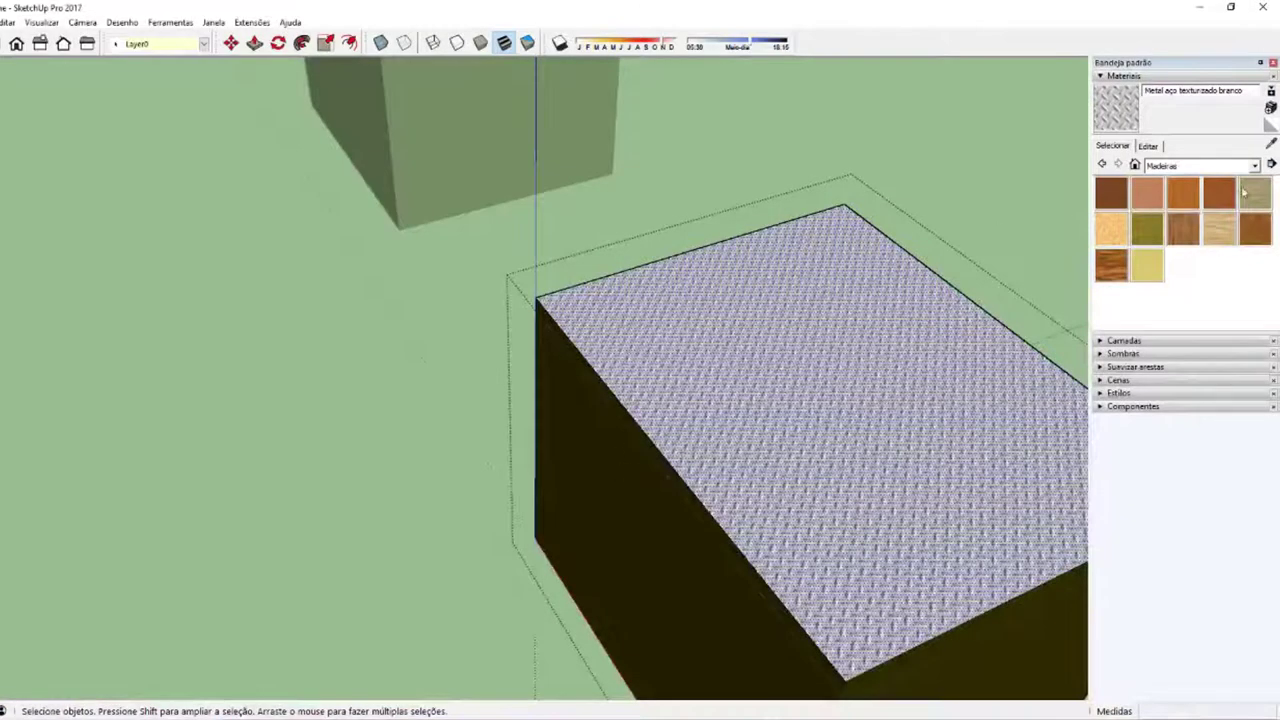
# Step: Create Material4 from the Folheado de madeira 02 wood swatch and paint the box's top face
pyautogui.click(1147, 193)
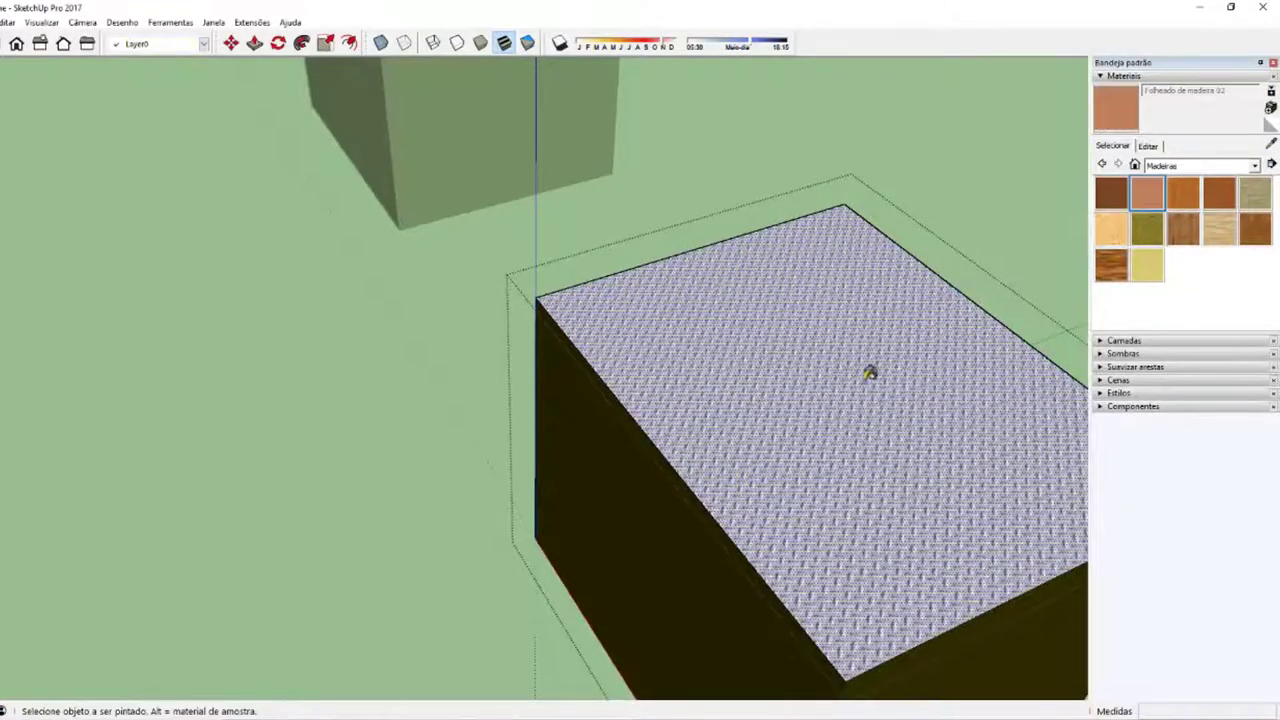
pyautogui.click(1271, 108)
pyautogui.click(889, 409)
pyautogui.click(760, 460)
pyautogui.moveTo(760, 460)
pyautogui.mouseDown(button='middle')
pyautogui.moveTo(574, 346)
pyautogui.moveTo(943, 486)
pyautogui.moveTo(931, 449)
pyautogui.mouseUp(button='middle')
pyautogui.moveTo(629, 274); pyautogui.dragTo(907, 143, button='middle')
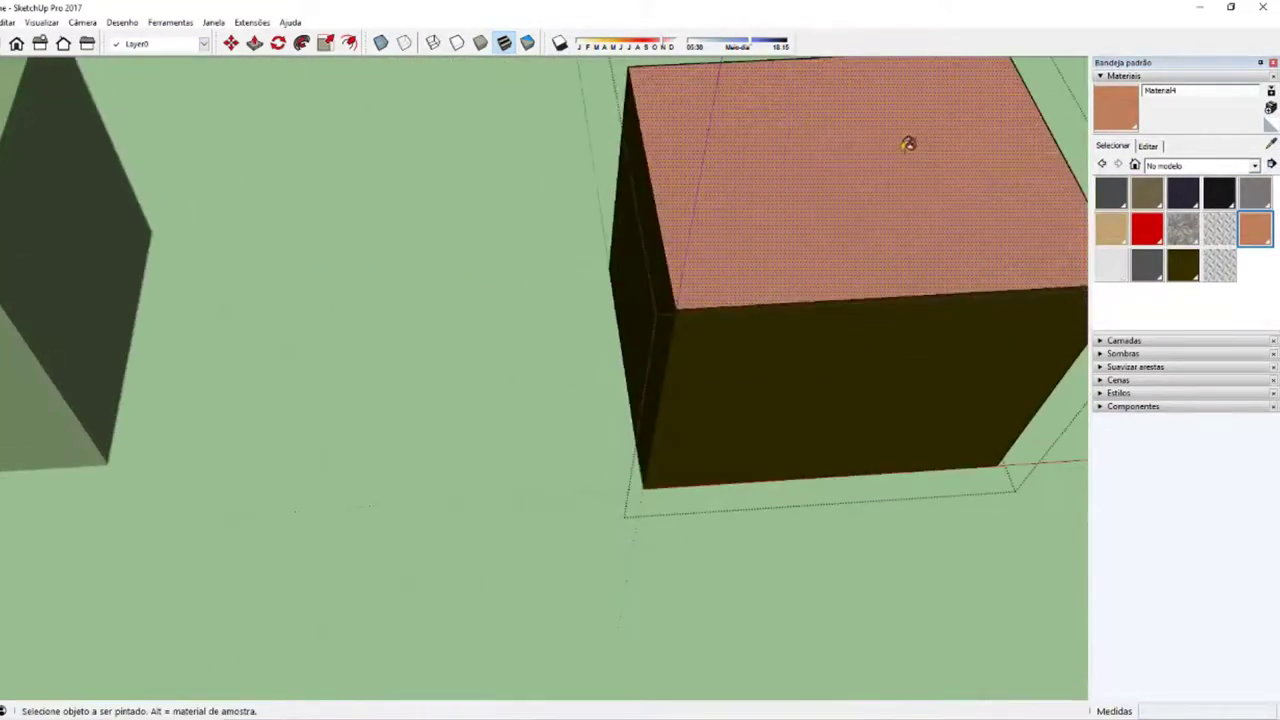
pyautogui.scroll(3, 907, 143)
pyautogui.scroll(-4, 923, 154)
pyautogui.scroll(1, 923, 223)
pyautogui.scroll(1, 805, 150)
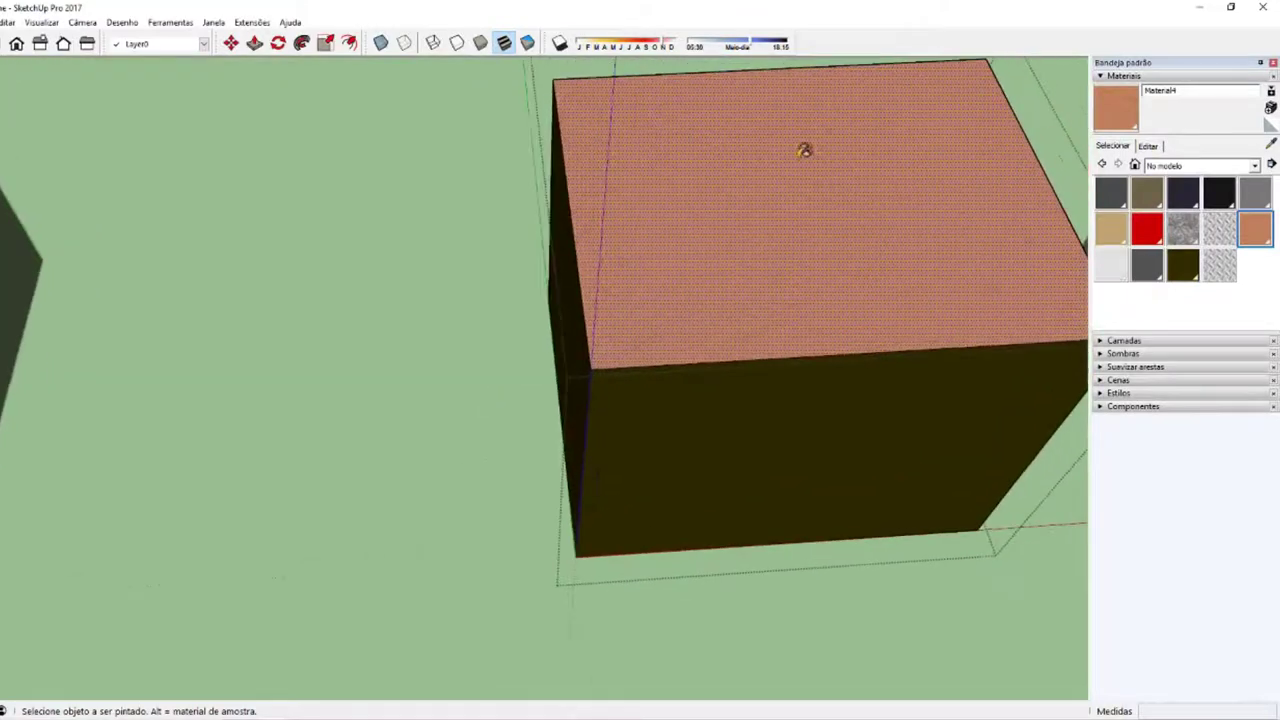
pyautogui.moveTo(708, 410); pyautogui.dragTo(506, 286, button='middle')
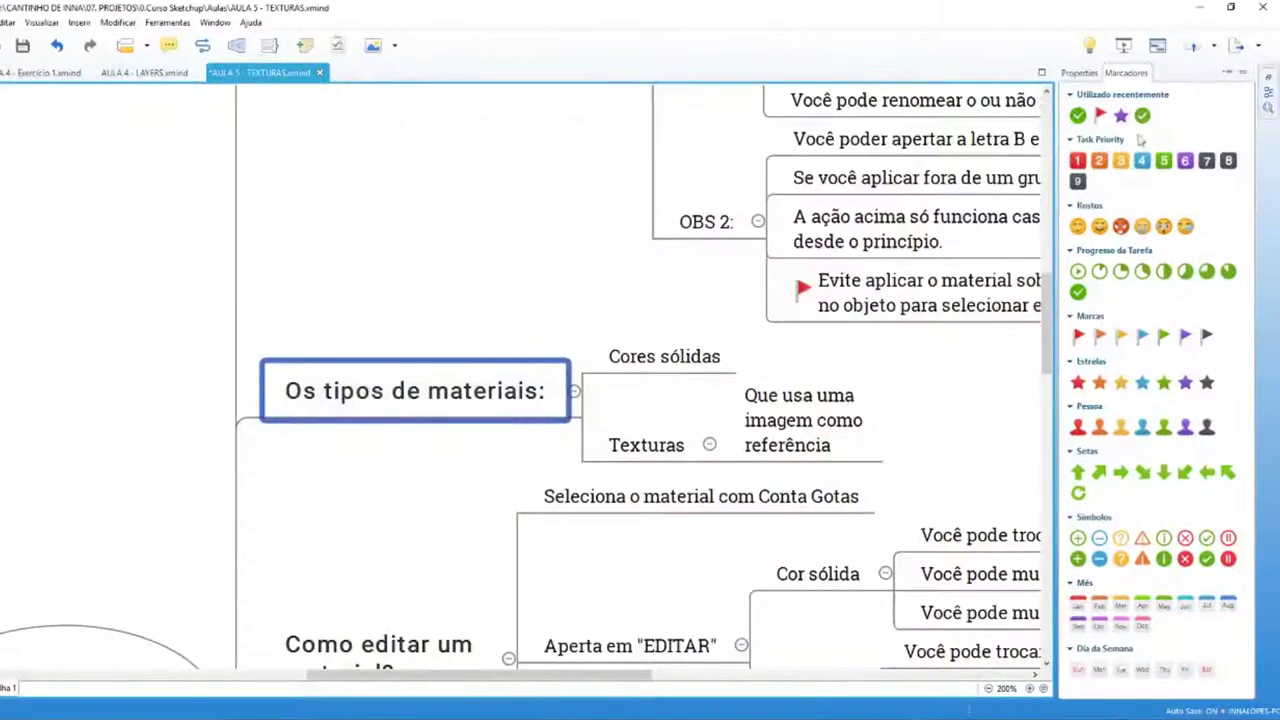
# Step: Check off 'Os tipos de materiais:' and collapse the finished topics' branches
pyautogui.click(1079, 116)
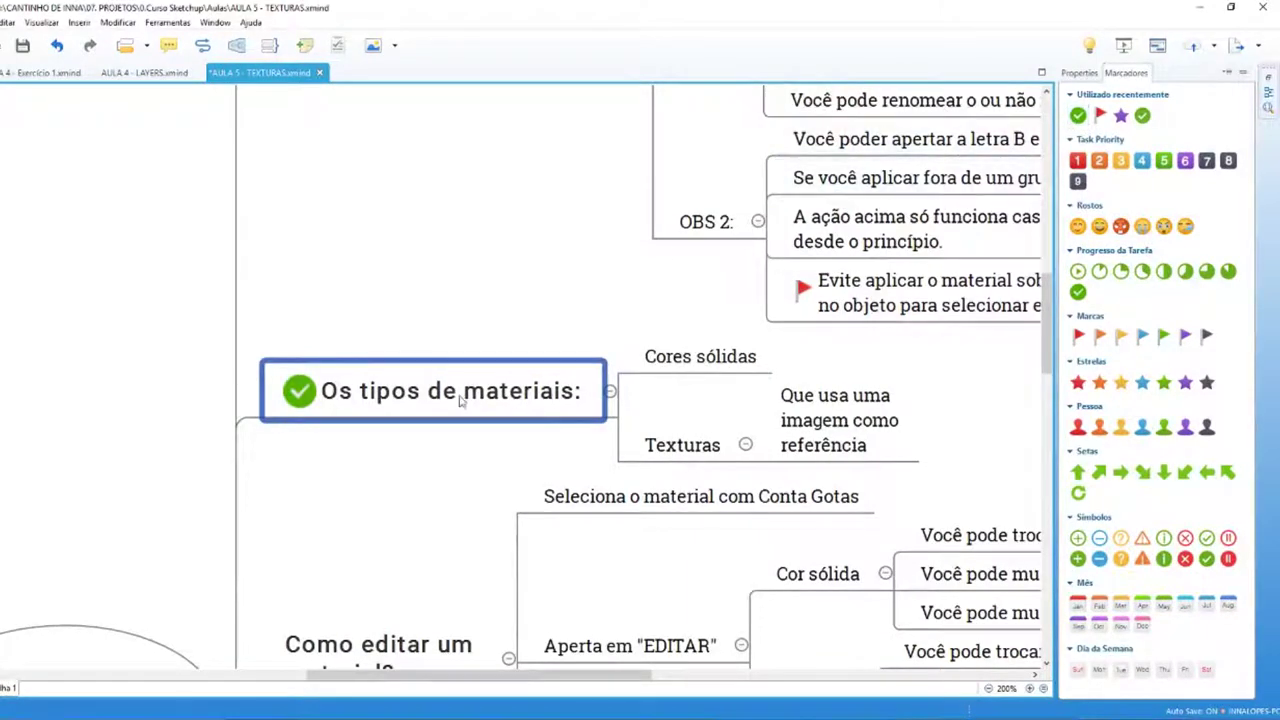
pyautogui.scroll(-3, 457, 400)
pyautogui.click(480, 442)
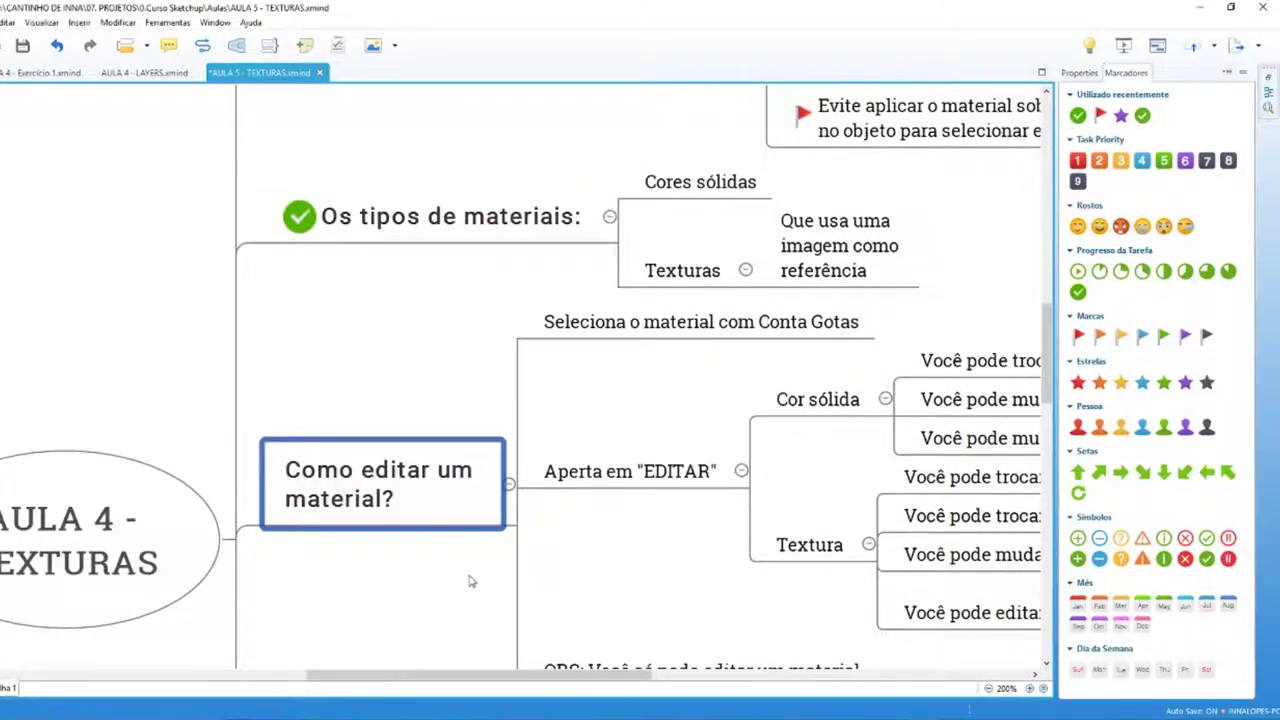
pyautogui.scroll(3, 470, 581)
pyautogui.scroll(3, 470, 581)
pyautogui.click(471, 296)
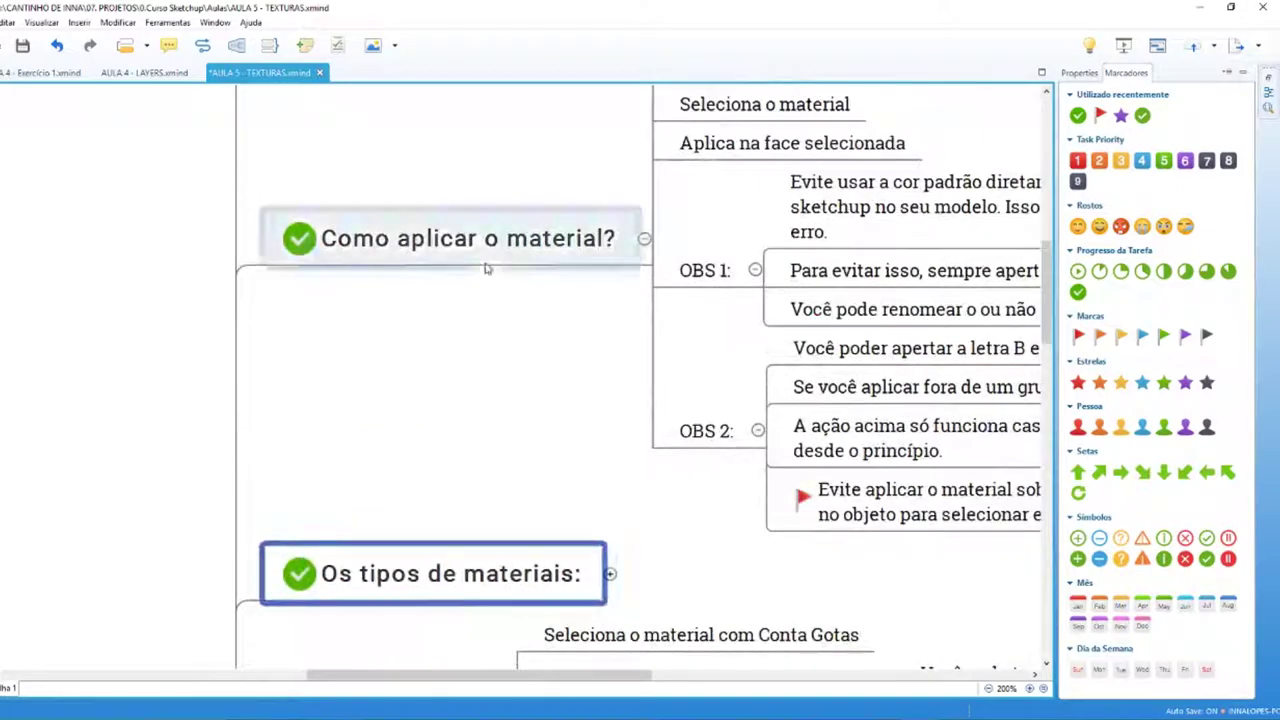
pyautogui.hotkey('ctrl', '/')
# Step: Select 'Como criar um material novo?' and scroll the map to reveal its child steps
pyautogui.scroll(1, 465, 330)
pyautogui.scroll(-4, 460, 380)
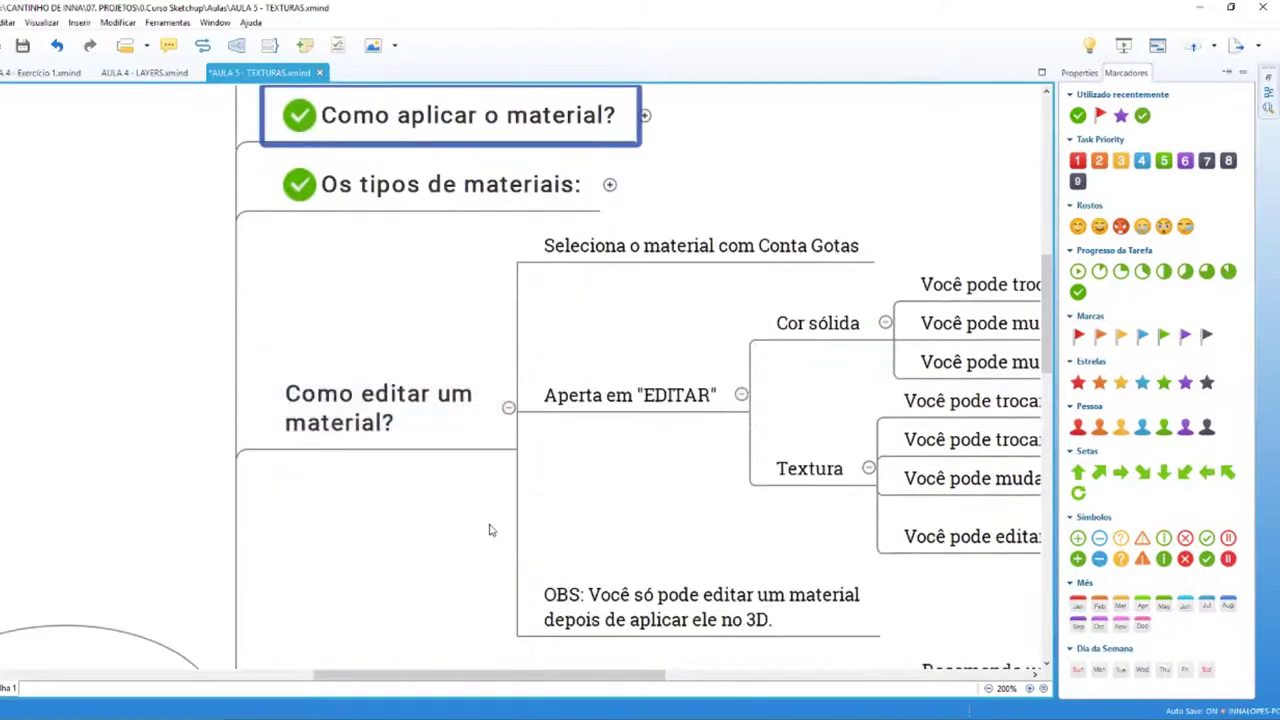
pyautogui.moveTo(478, 673)
pyautogui.mouseDown()
pyautogui.moveTo(540, 674)
pyautogui.moveTo(416, 675)
pyautogui.mouseUp()
pyautogui.scroll(1, 519, 684)
pyautogui.scroll(-3, 510, 600)
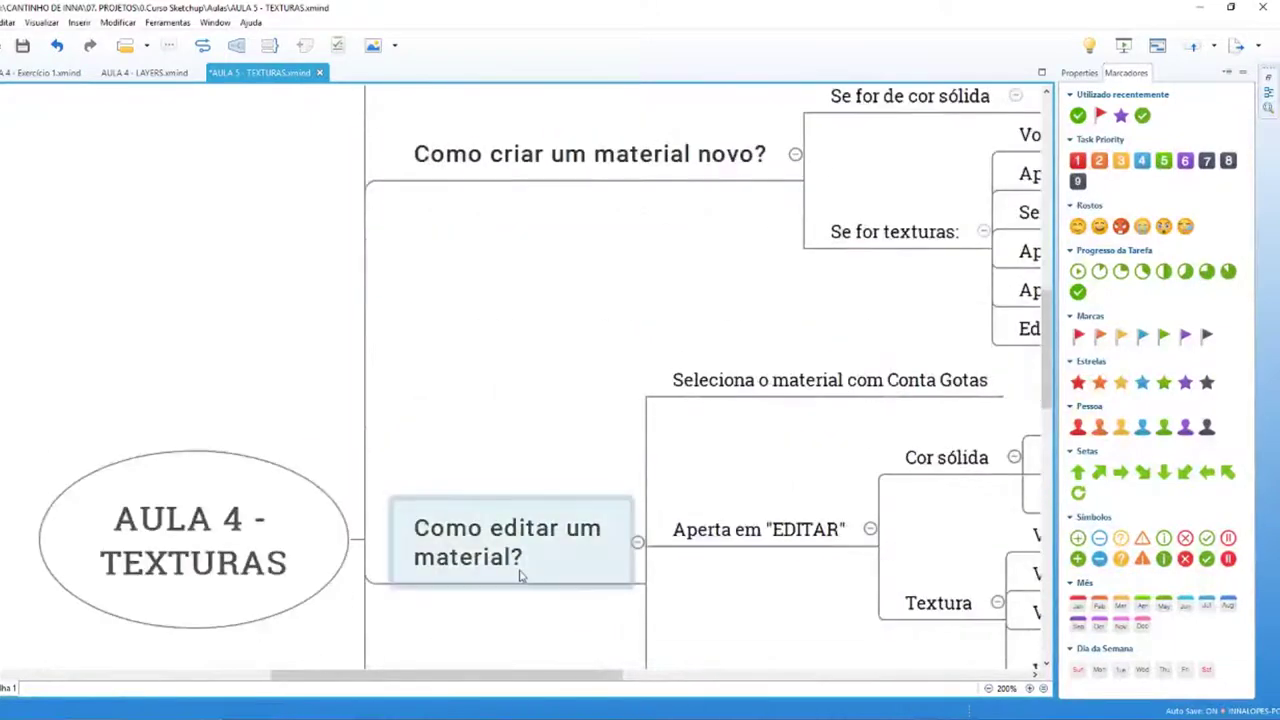
pyautogui.scroll(3, 515, 565)
pyautogui.click(533, 440)
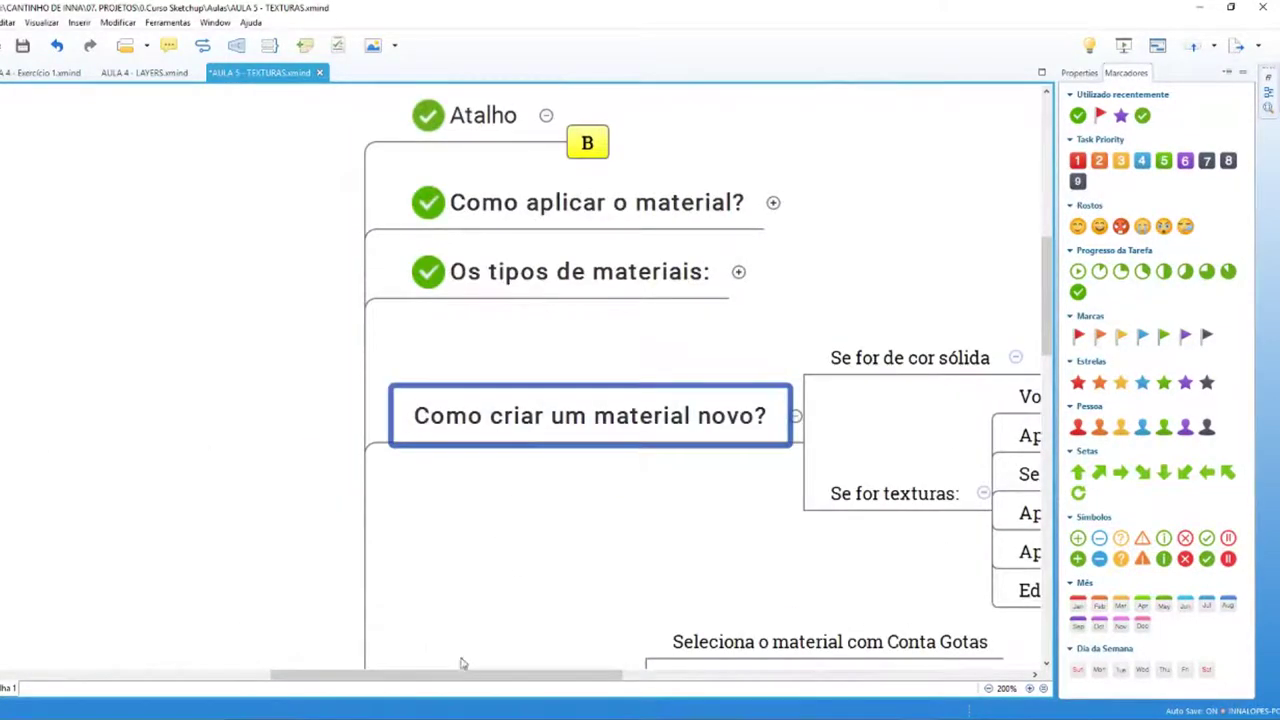
pyautogui.moveTo(451, 675); pyautogui.dragTo(521, 675)
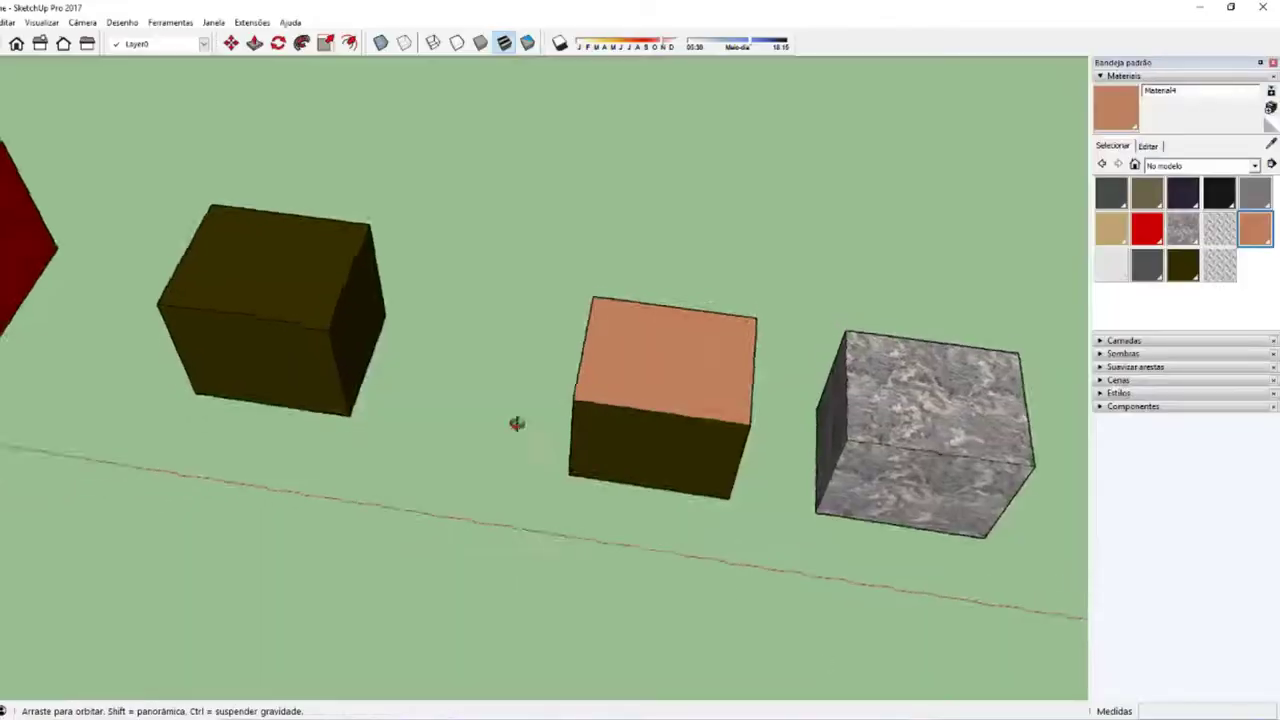
pyautogui.scroll(2, 674, 343)
pyautogui.scroll(4, 607, 355)
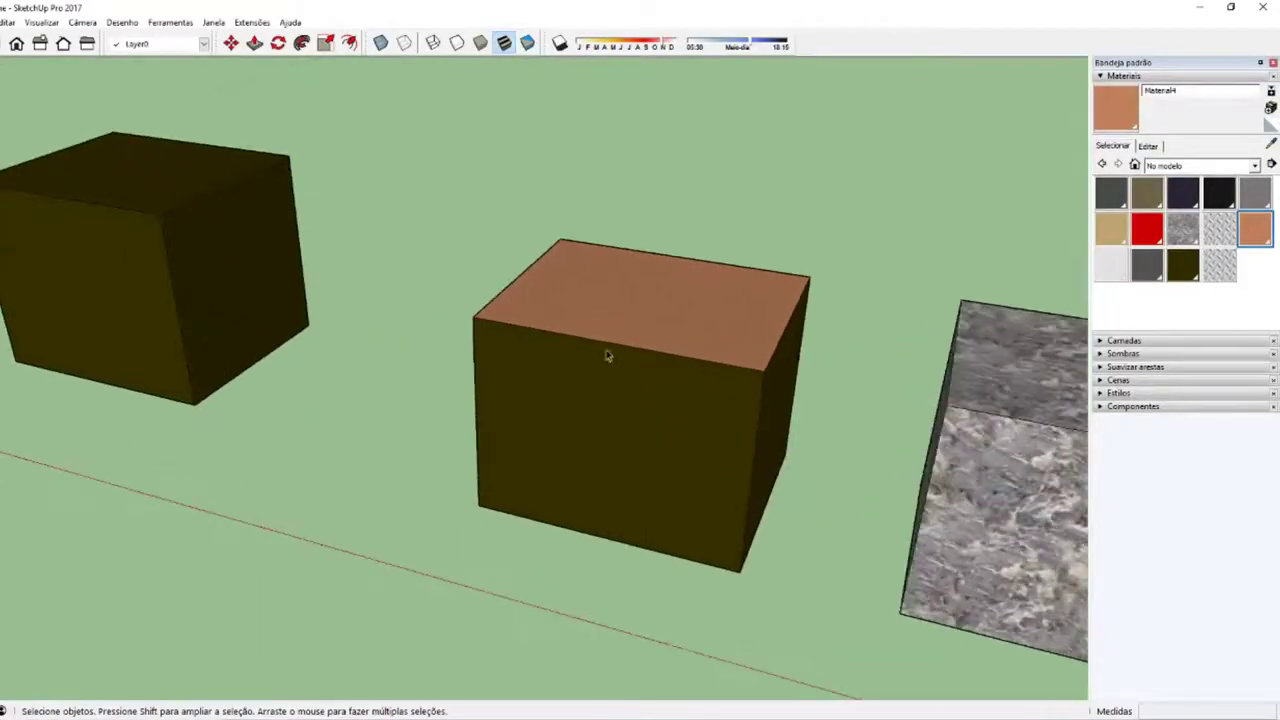
pyautogui.scroll(-3, 620, 407)
pyautogui.moveTo(643, 306); pyautogui.dragTo(620, 538, button='middle')
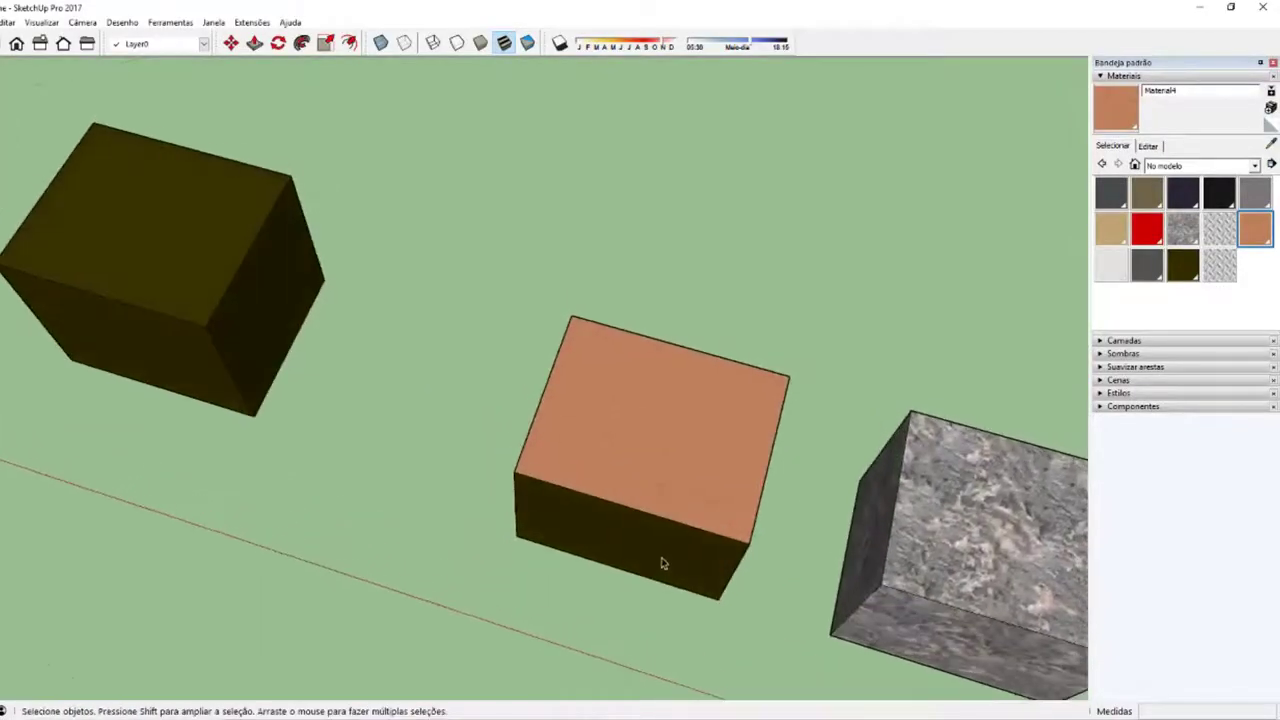
pyautogui.scroll(-1, 620, 537)
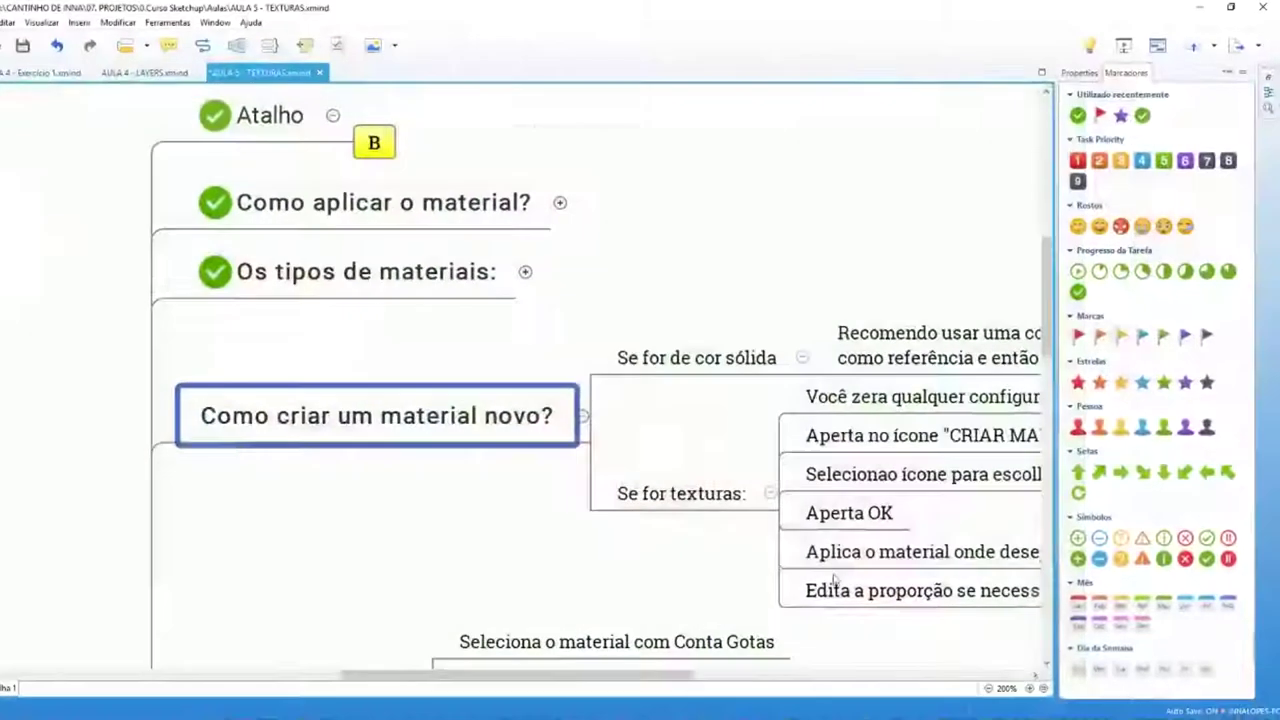
# Step: Review the 'Se for de cor sólida' tip on using a predefined colour, then return to SketchUp
pyautogui.click(694, 368)
pyautogui.moveTo(662, 681); pyautogui.dragTo(739, 681)
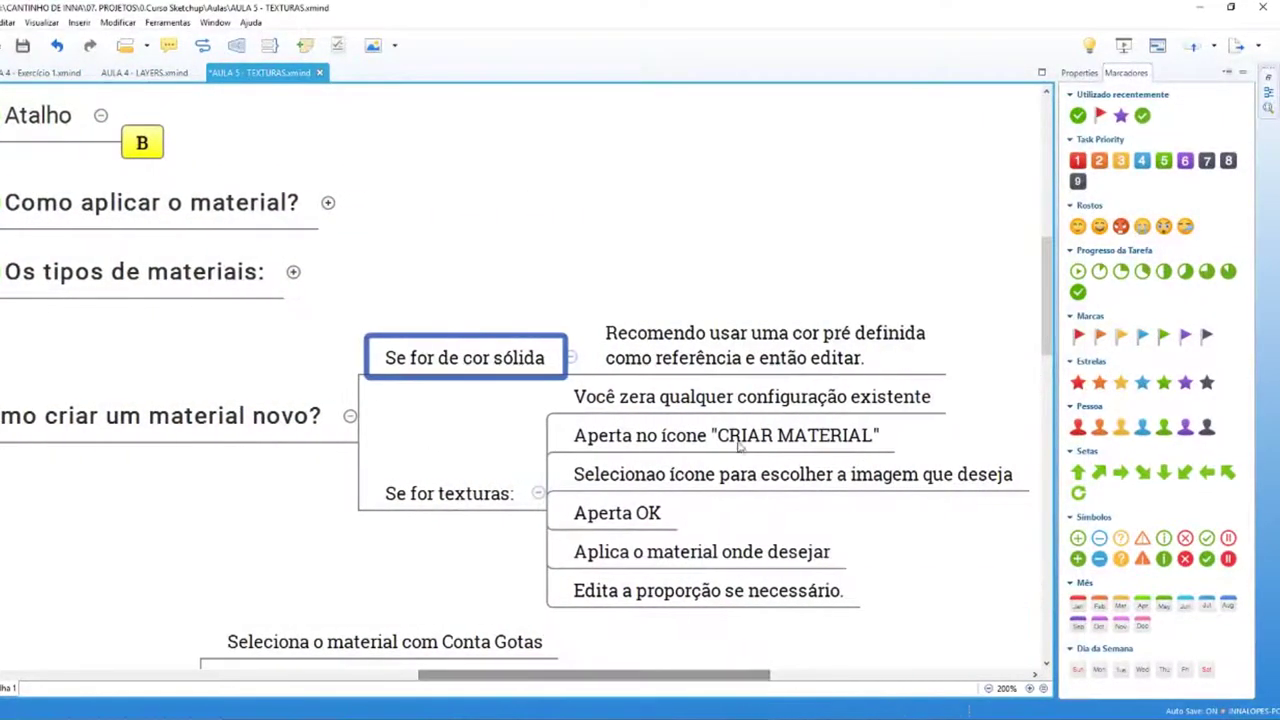
pyautogui.click(727, 366)
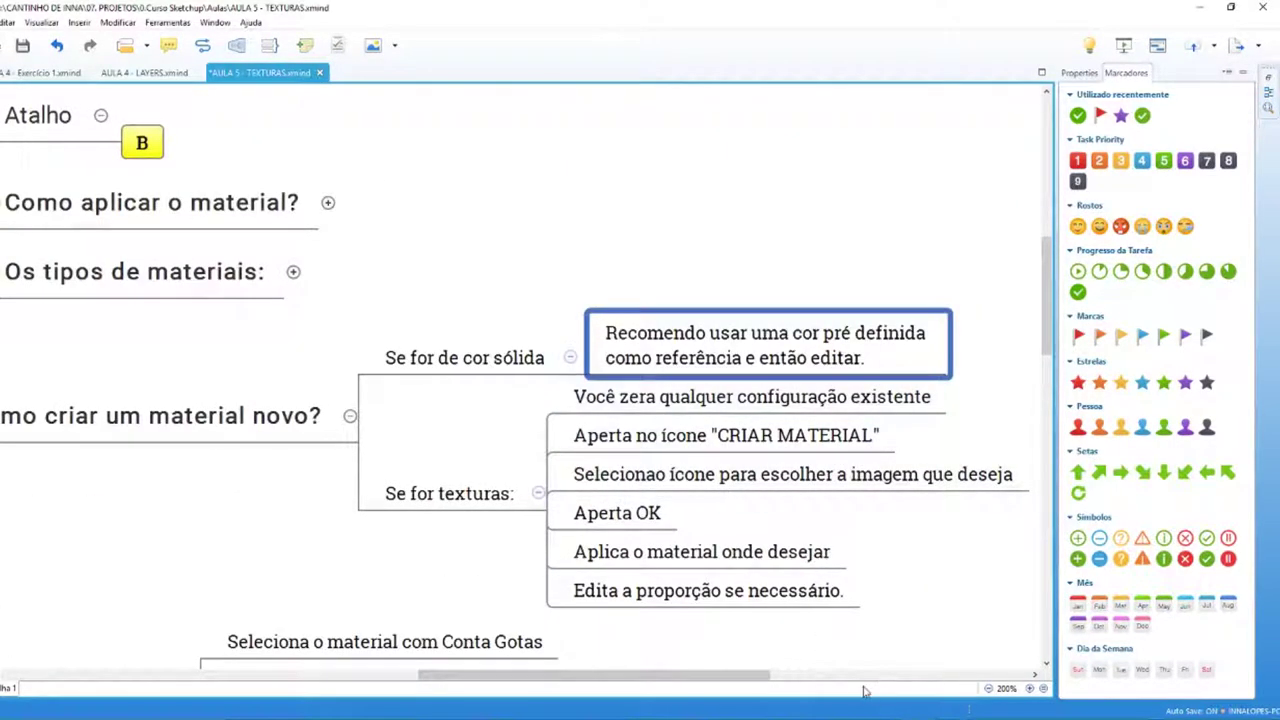
pyautogui.hotkey('alt', 'Tab')
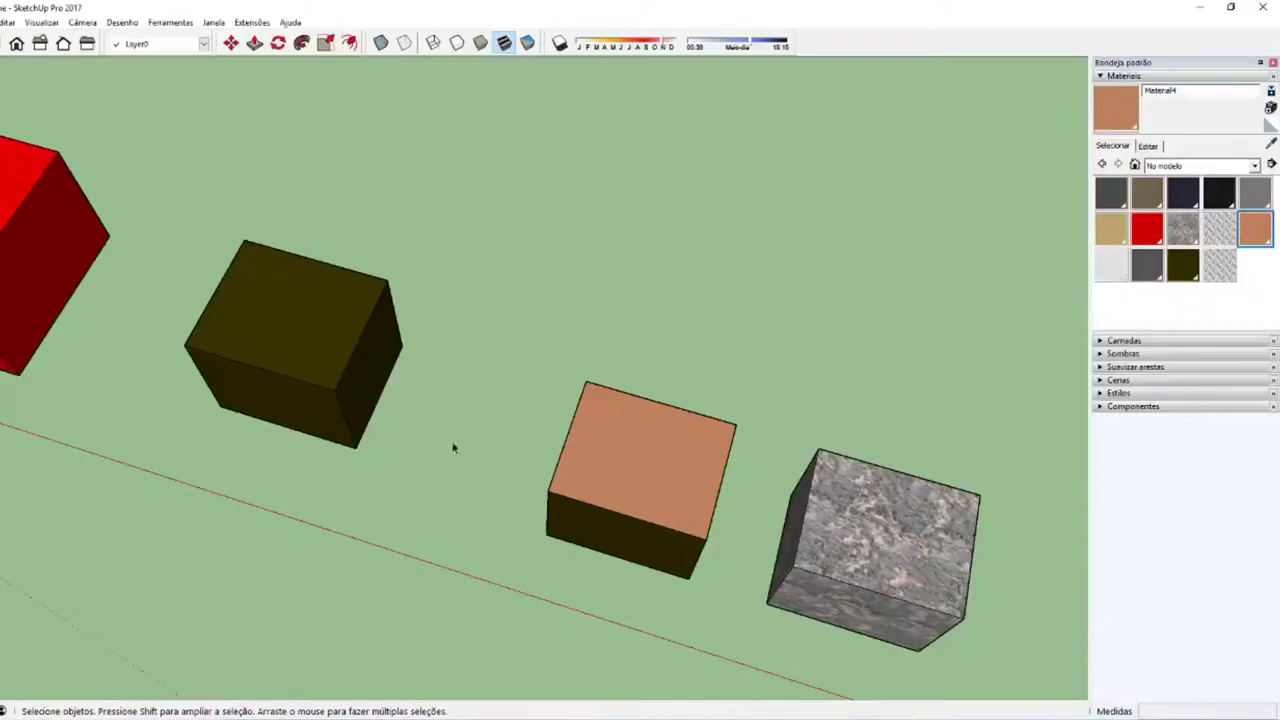
# Step: Copy the stone-textured box with Move plus Ctrl to the end of the row
pyautogui.scroll(-3, 452, 447)
pyautogui.scroll(-3, 451, 534)
pyautogui.scroll(-3, 451, 534)
pyautogui.moveTo(750, 495)
pyautogui.mouseDown(button='middle')
pyautogui.moveTo(708, 535)
pyautogui.moveTo(754, 543)
pyautogui.mouseUp(button='middle')
pyautogui.press('m')
pyautogui.click(748, 528)
pyautogui.press('ctrl')
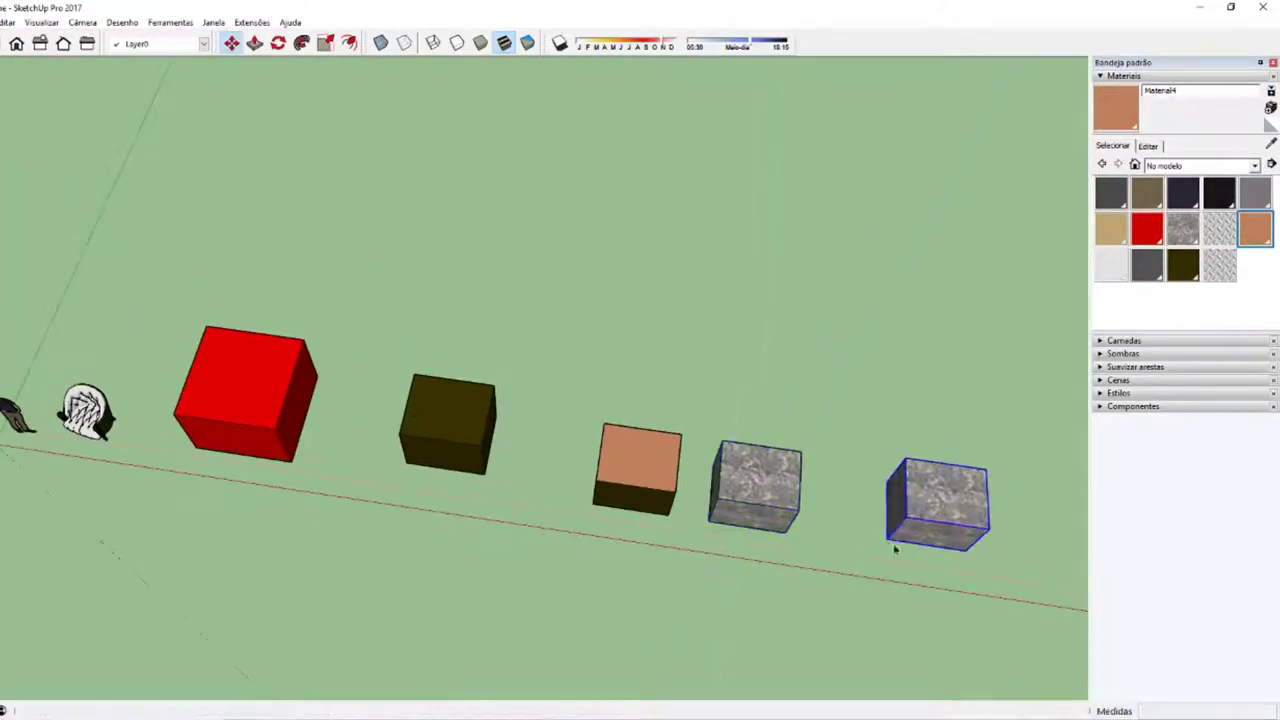
pyautogui.moveTo(895, 548)
pyautogui.mouseDown(button='middle')
pyautogui.moveTo(823, 429)
pyautogui.moveTo(491, 309)
pyautogui.mouseUp(button='middle')
pyautogui.press('space')
# Step: Orbit around the stone box copy and select all of its faces
pyautogui.scroll(3, 628, 443)
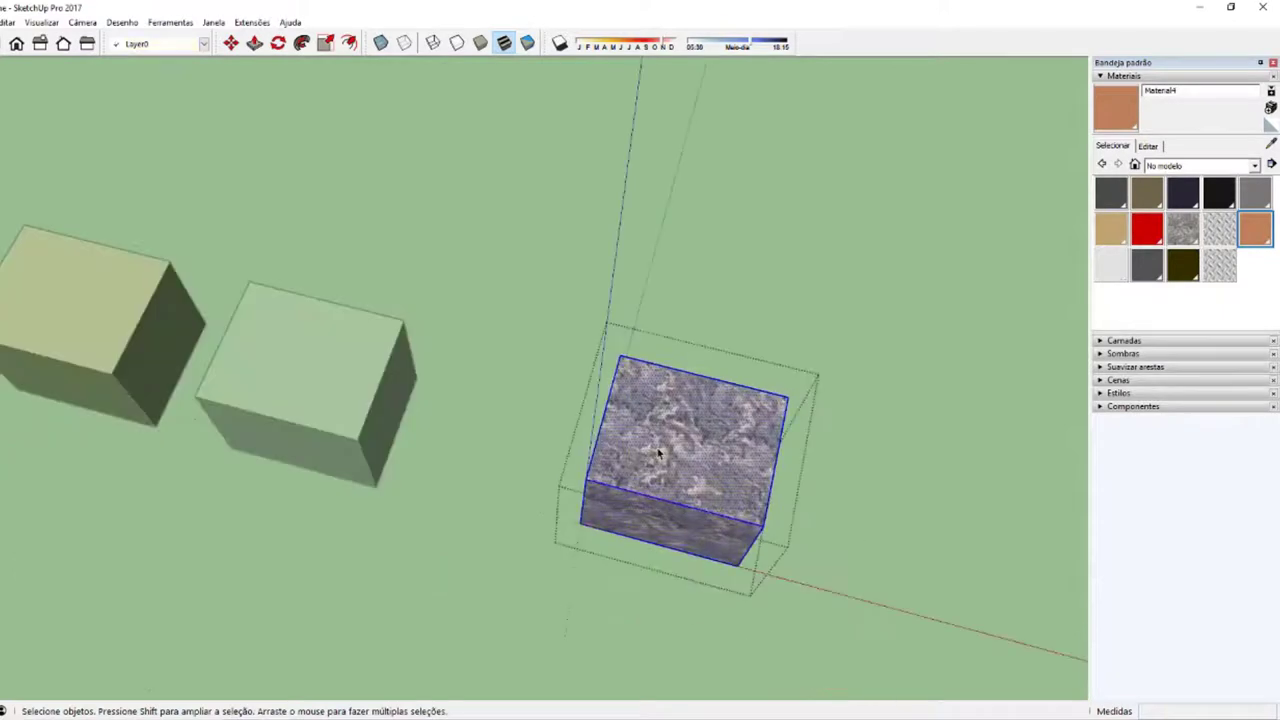
pyautogui.moveTo(658, 453)
pyautogui.mouseDown(button='middle')
pyautogui.moveTo(503, 409)
pyautogui.moveTo(766, 409)
pyautogui.moveTo(749, 440)
pyautogui.moveTo(648, 436)
pyautogui.moveTo(423, 347)
pyautogui.mouseUp(button='middle')
pyautogui.moveTo(768, 520); pyautogui.dragTo(537, 493, button='middle')
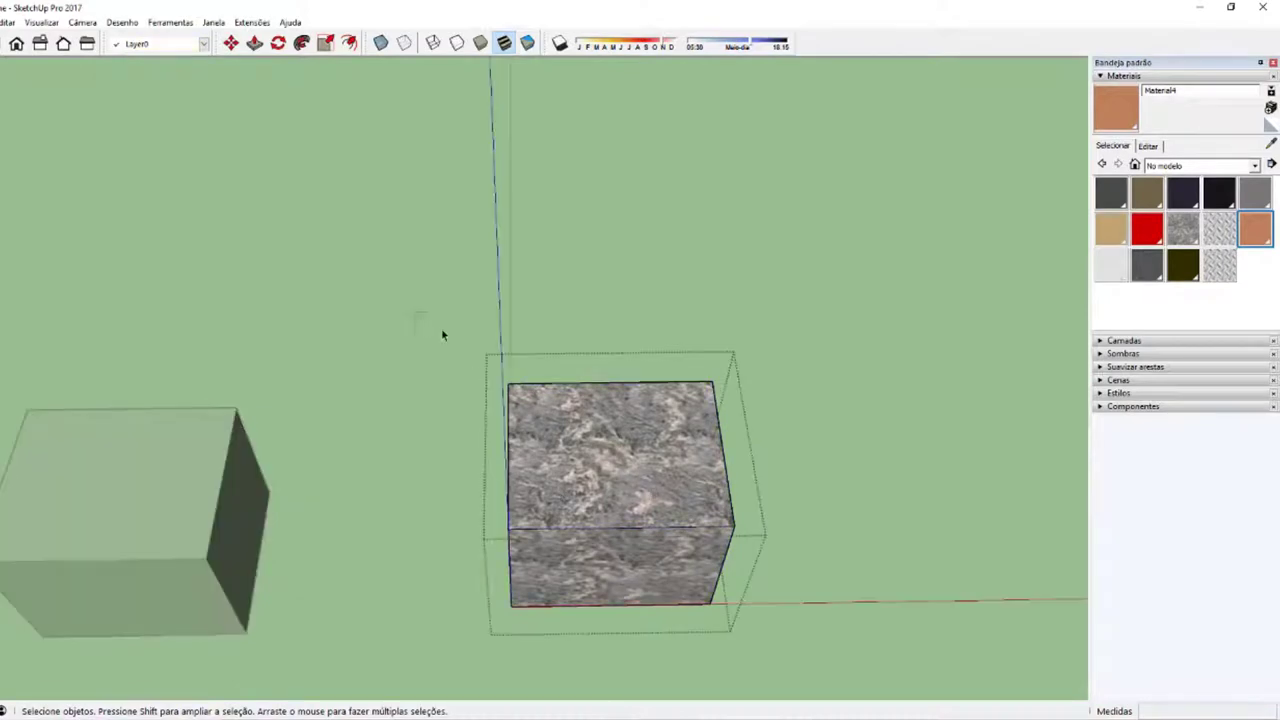
pyautogui.moveTo(443, 335); pyautogui.dragTo(798, 641)
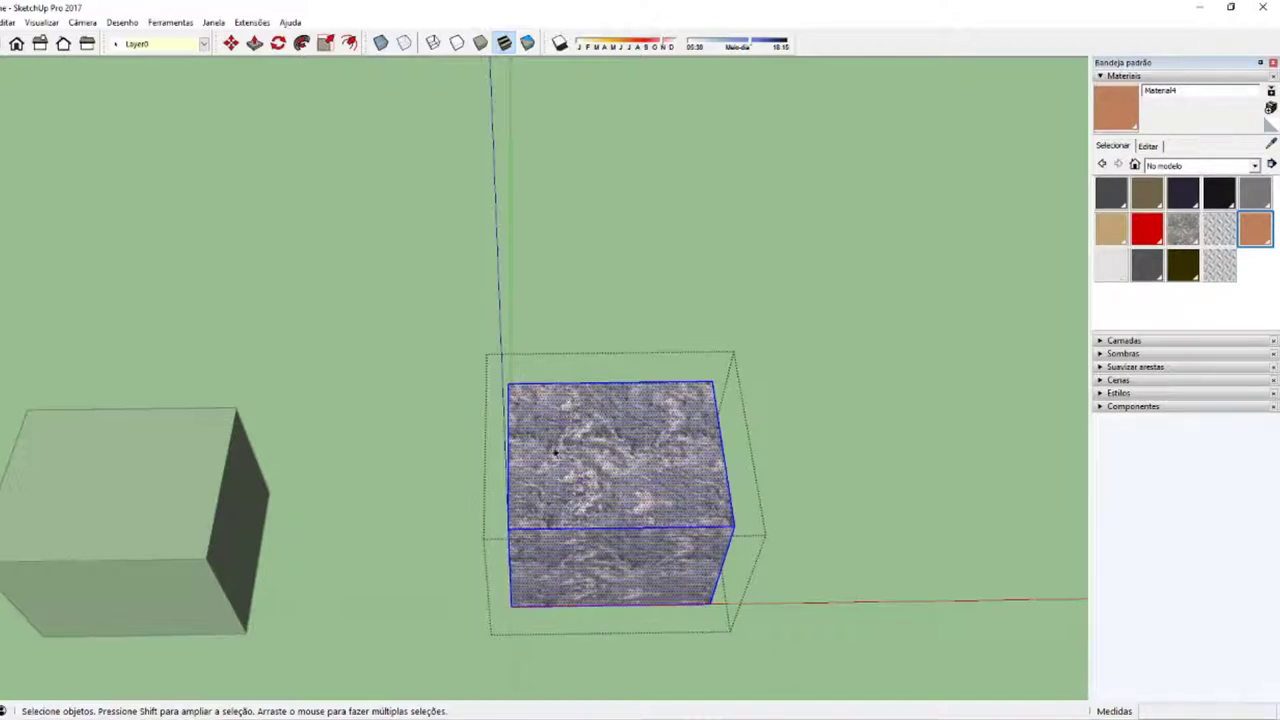
pyautogui.scroll(2, 601, 470)
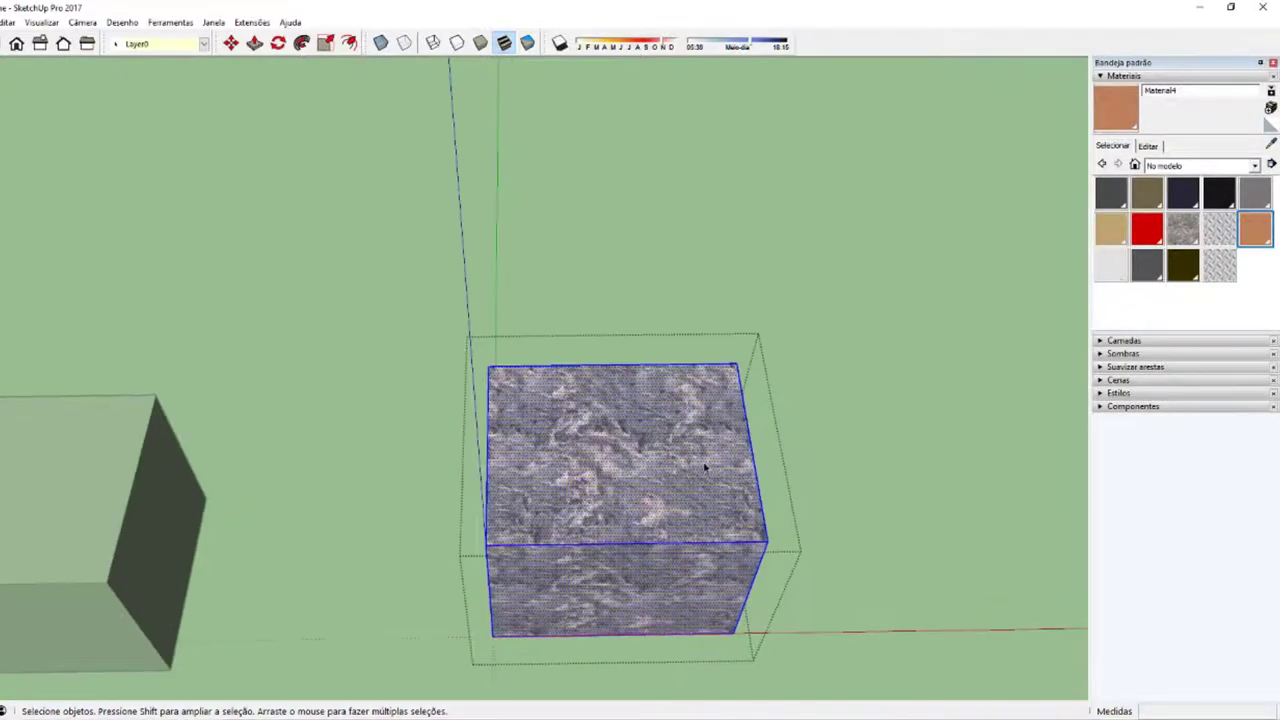
pyautogui.scroll(-2, 705, 467)
pyautogui.scroll(-1, 640, 460)
pyautogui.scroll(2, 560, 460)
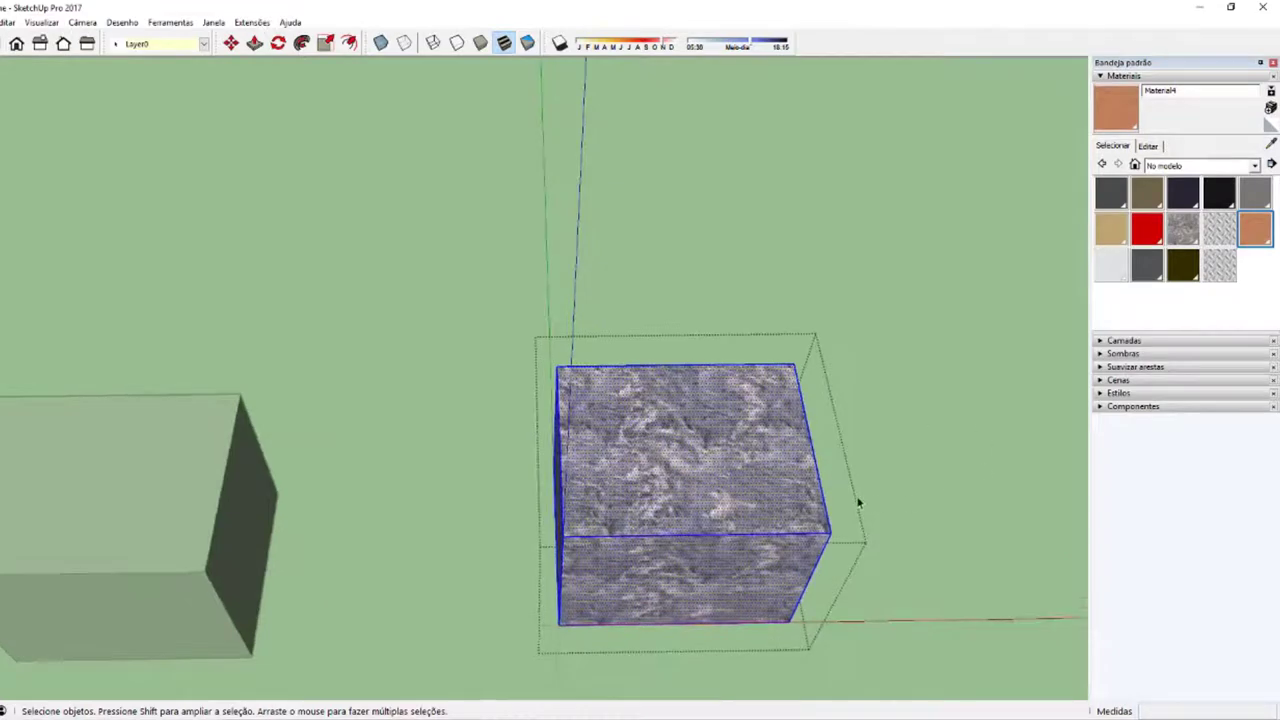
pyautogui.scroll(1, 858, 503)
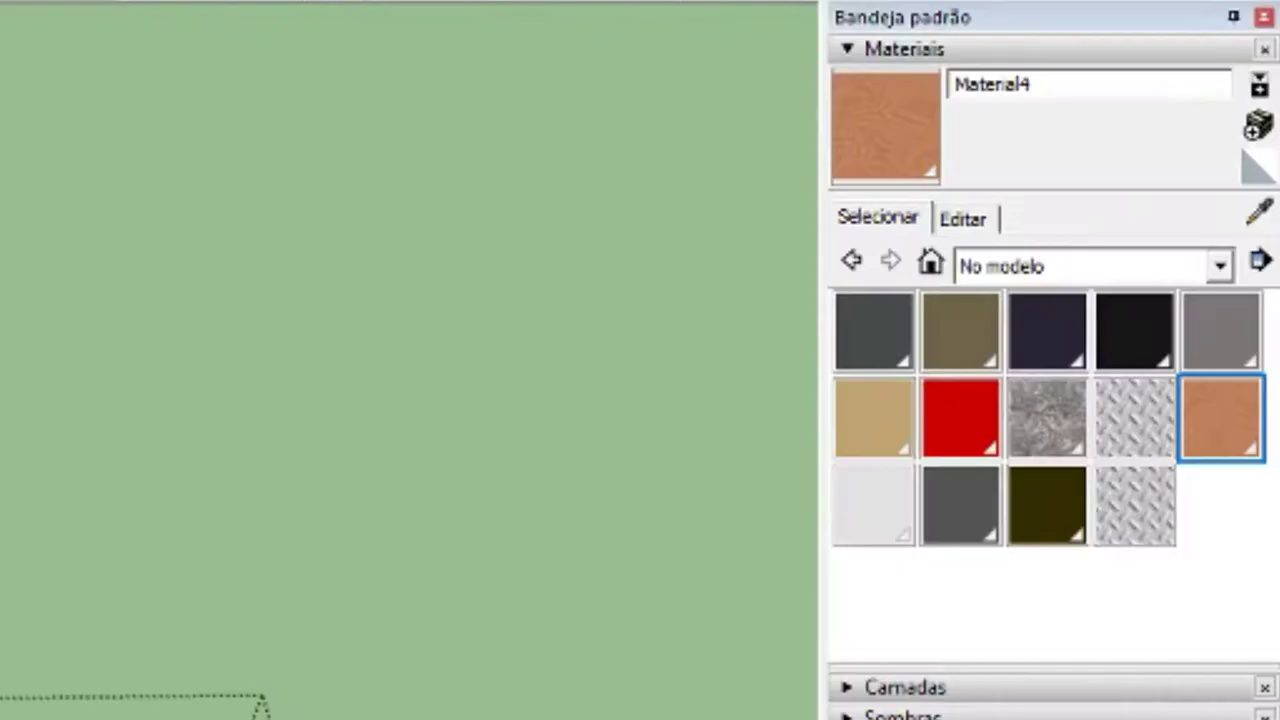
# Step: Create blue Material5 from the Cores colour Cor I06 and paint the copied box with it
pyautogui.click(1020, 262)
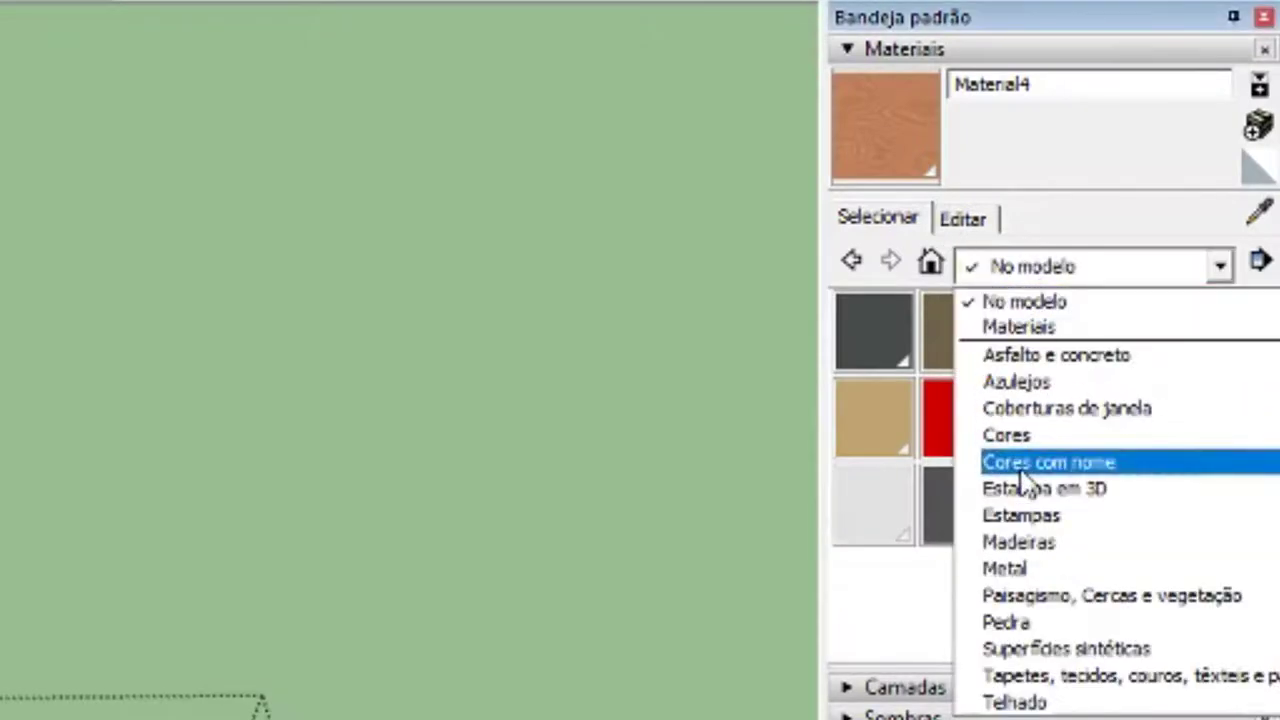
pyautogui.click(1035, 436)
pyautogui.moveTo(1266, 335)
pyautogui.mouseDown()
pyautogui.moveTo(1272, 550)
pyautogui.moveTo(1267, 505)
pyautogui.mouseUp()
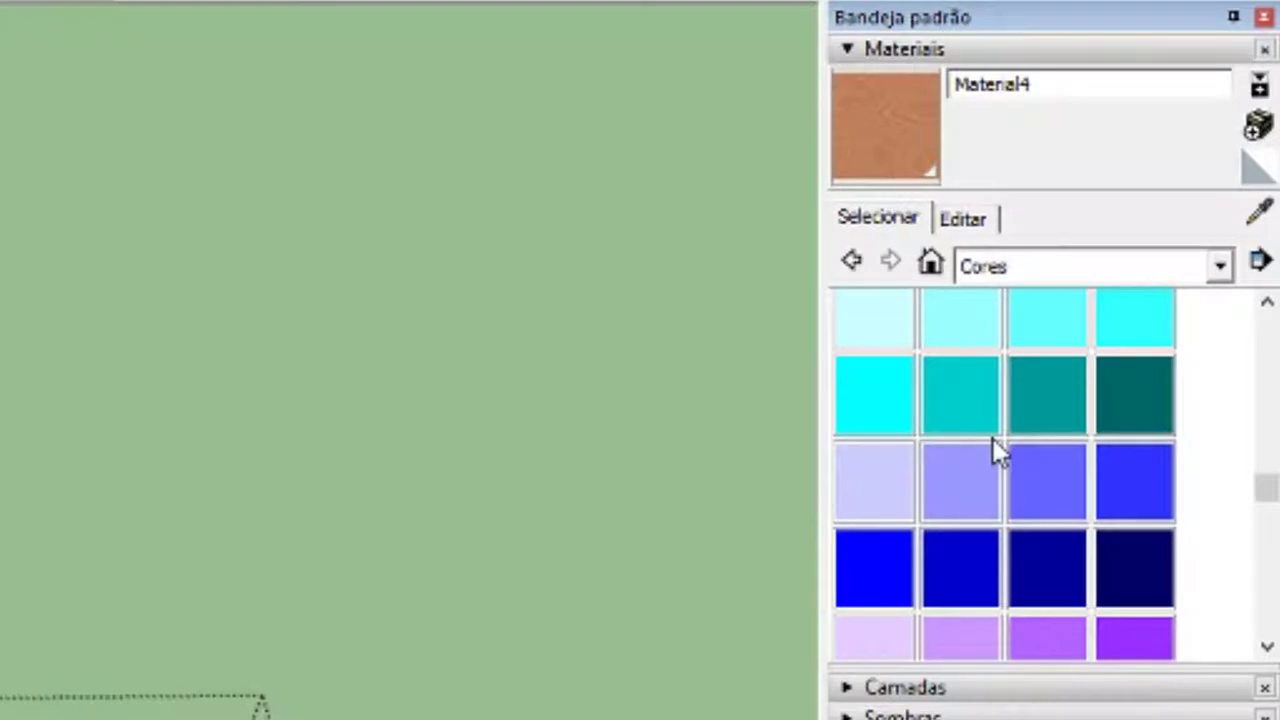
pyautogui.click(965, 538)
pyautogui.click(1258, 127)
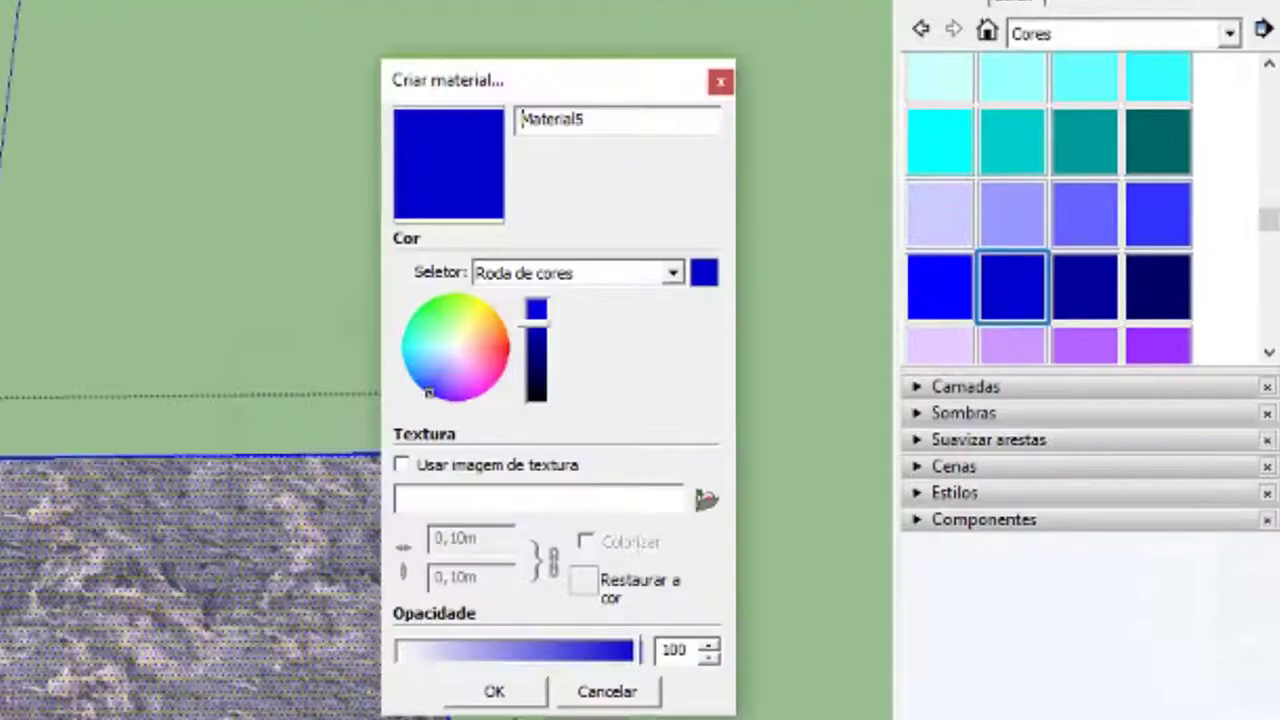
pyautogui.click(494, 688)
pyautogui.click(298, 634)
pyautogui.moveTo(629, 426); pyautogui.dragTo(811, 400, button='middle')
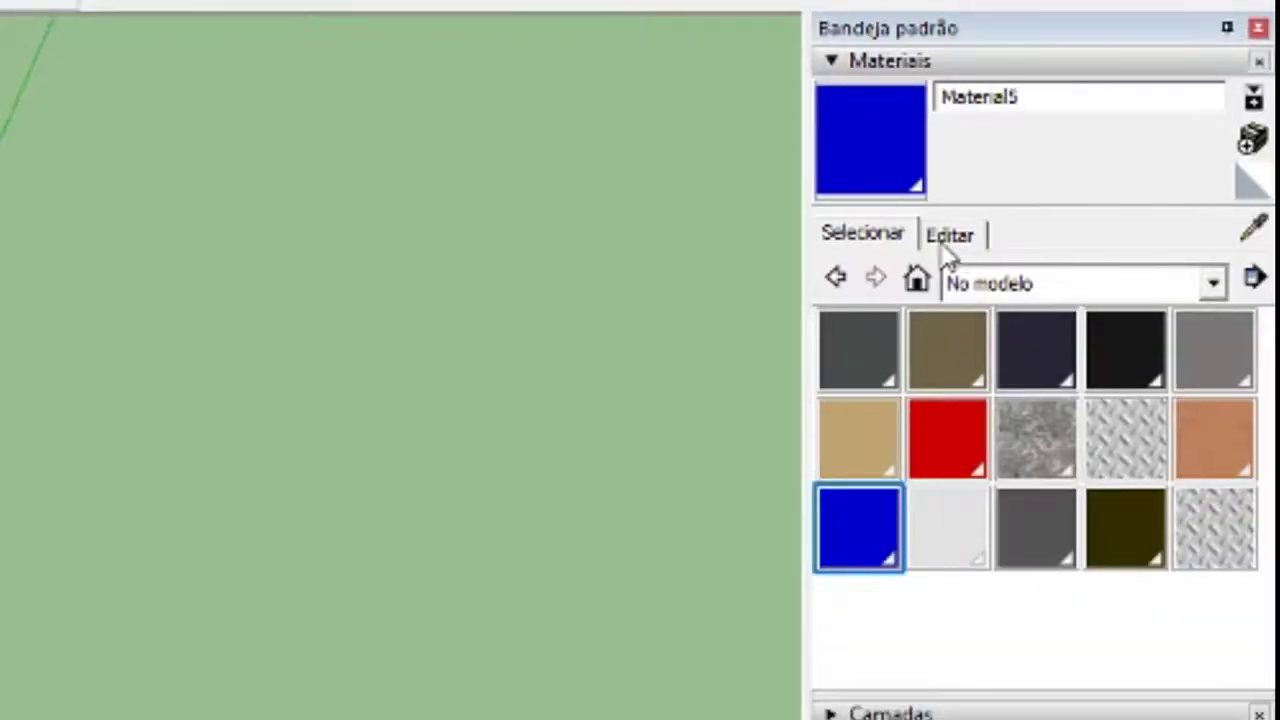
pyautogui.click(950, 240)
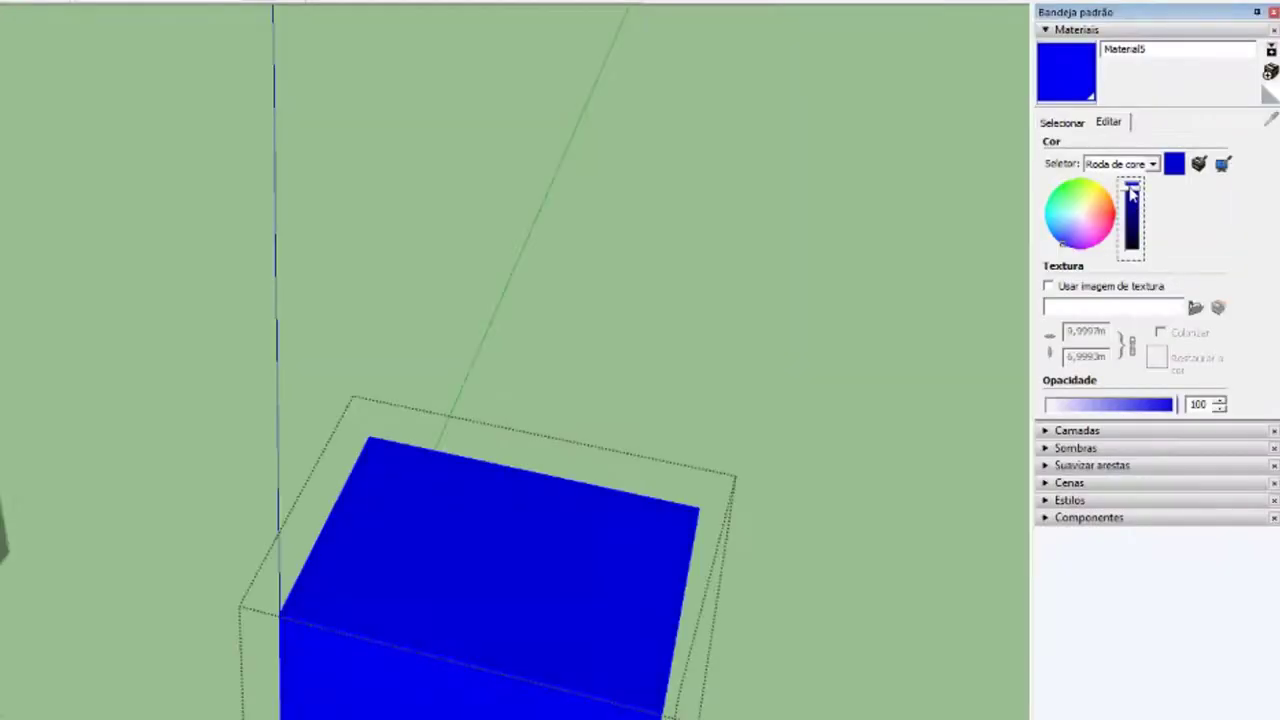
# Step: Re-tint Material5 from bright blue to a muted teal using the brightness slider and colour wheel
pyautogui.moveTo(1131, 188)
pyautogui.mouseDown()
pyautogui.moveTo(1131, 244)
pyautogui.moveTo(1131, 220)
pyautogui.moveTo(1080, 213)
pyautogui.moveTo(1075, 196)
pyautogui.mouseUp()
pyautogui.moveTo(1052, 244)
pyautogui.mouseDown()
pyautogui.moveTo(1055, 228)
pyautogui.moveTo(1071, 228)
pyautogui.mouseUp()
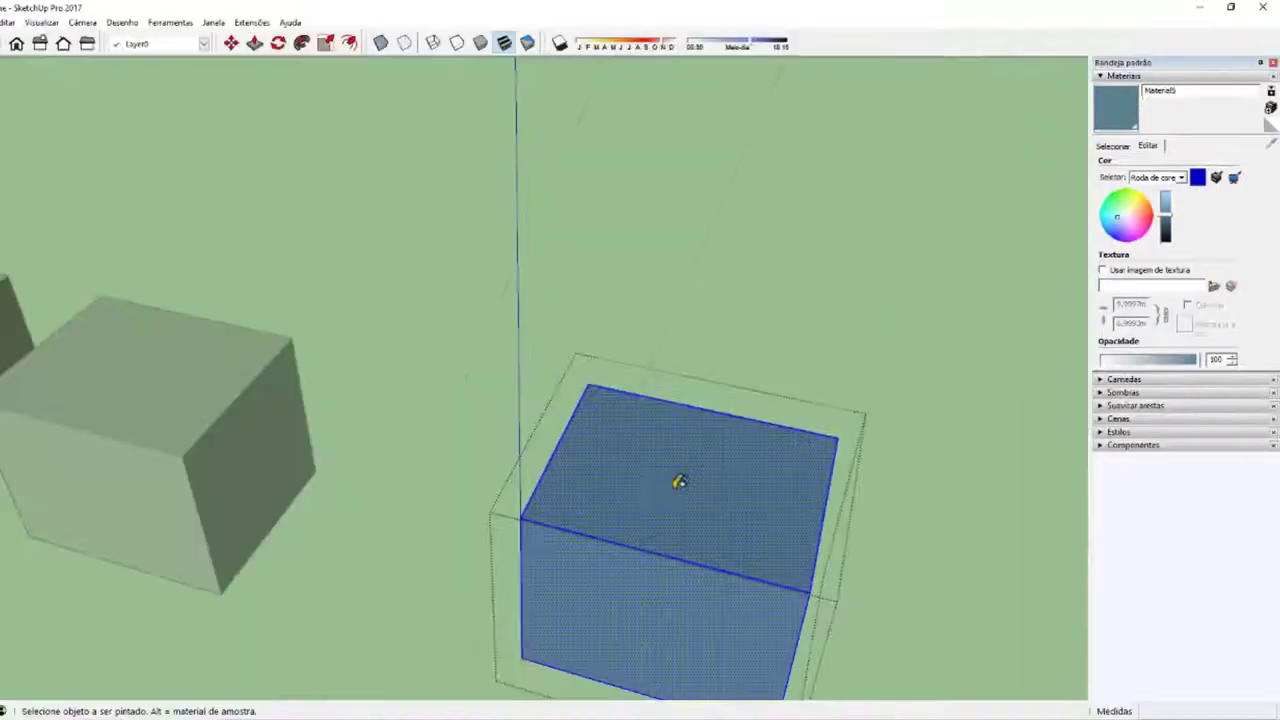
pyautogui.moveTo(677, 480)
pyautogui.mouseDown(button='middle')
pyautogui.moveTo(728, 195)
pyautogui.moveTo(740, 300)
pyautogui.moveTo(729, 429)
pyautogui.mouseUp(button='middle')
pyautogui.scroll(-3, 729, 429)
pyautogui.moveTo(751, 486); pyautogui.dragTo(629, 395, button='middle')
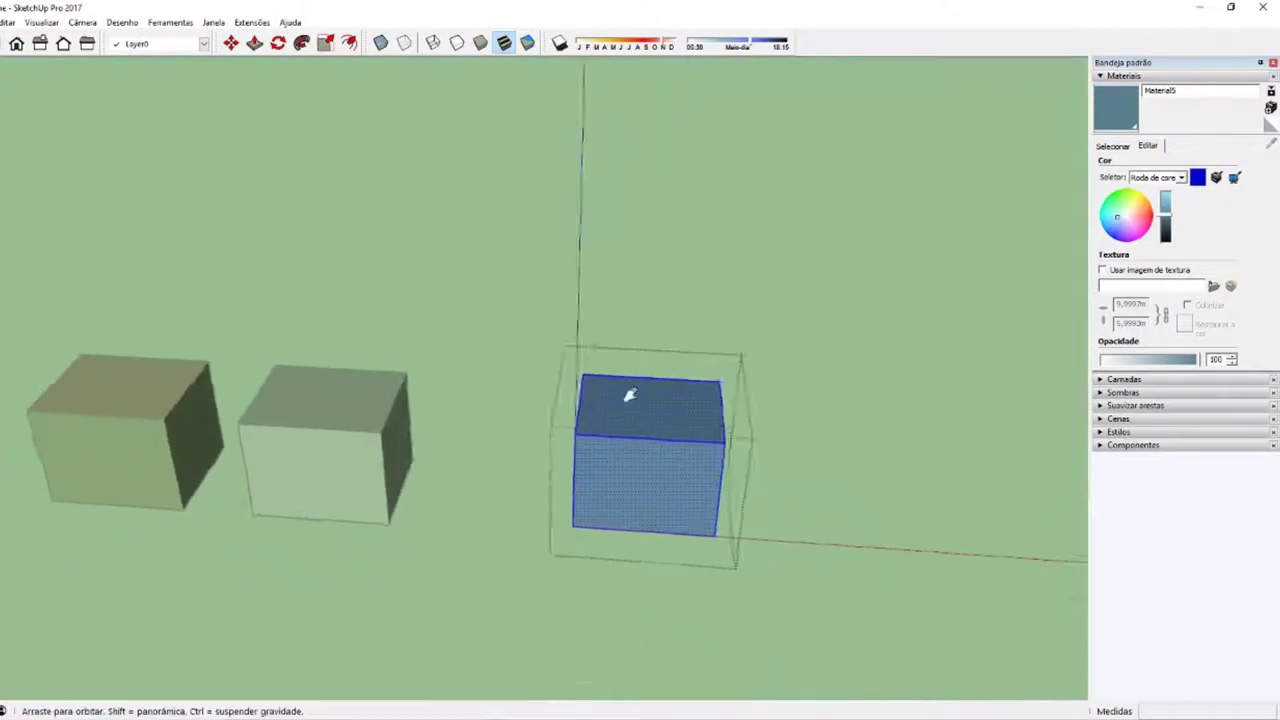
pyautogui.moveTo(748, 423); pyautogui.dragTo(650, 430, button='middle')
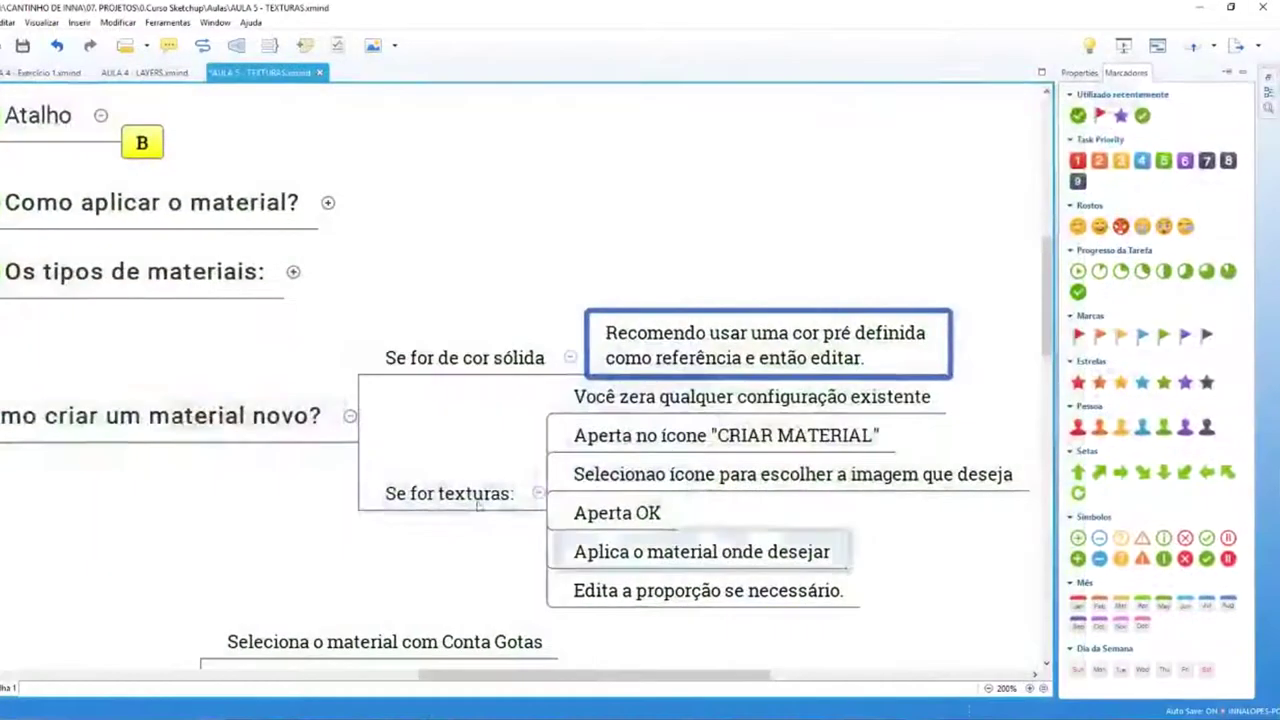
# Step: Select the 'Se for de cor sólida' topic in the XMind notes
pyautogui.click(590, 367)
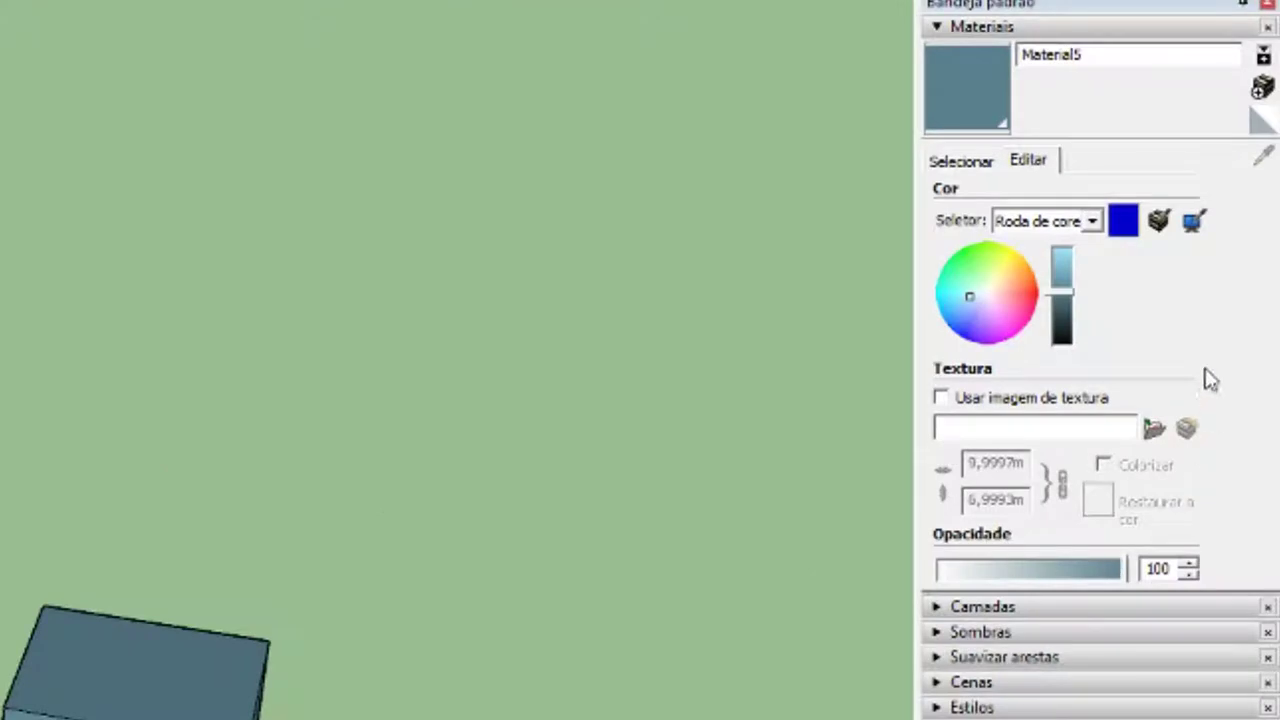
# Step: Create Material6 from the dark red Cor A07 colour and paint the teal box with it
pyautogui.click(982, 163)
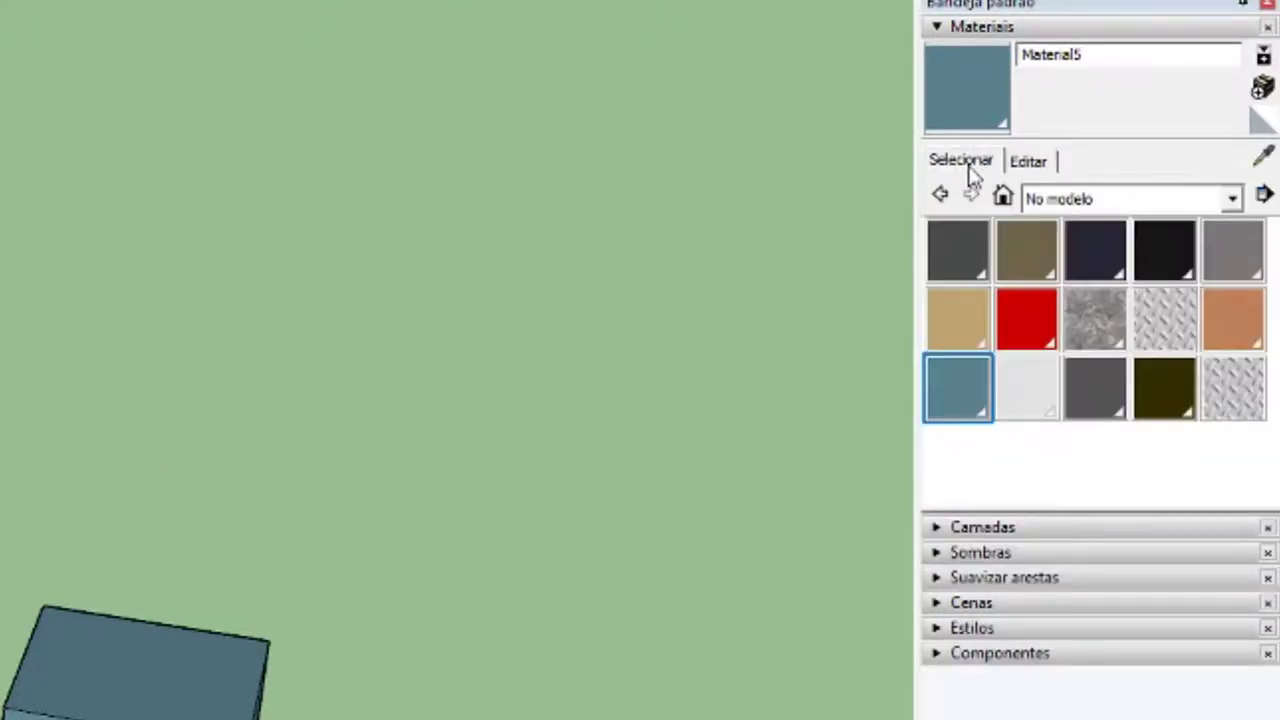
pyautogui.click(1093, 200)
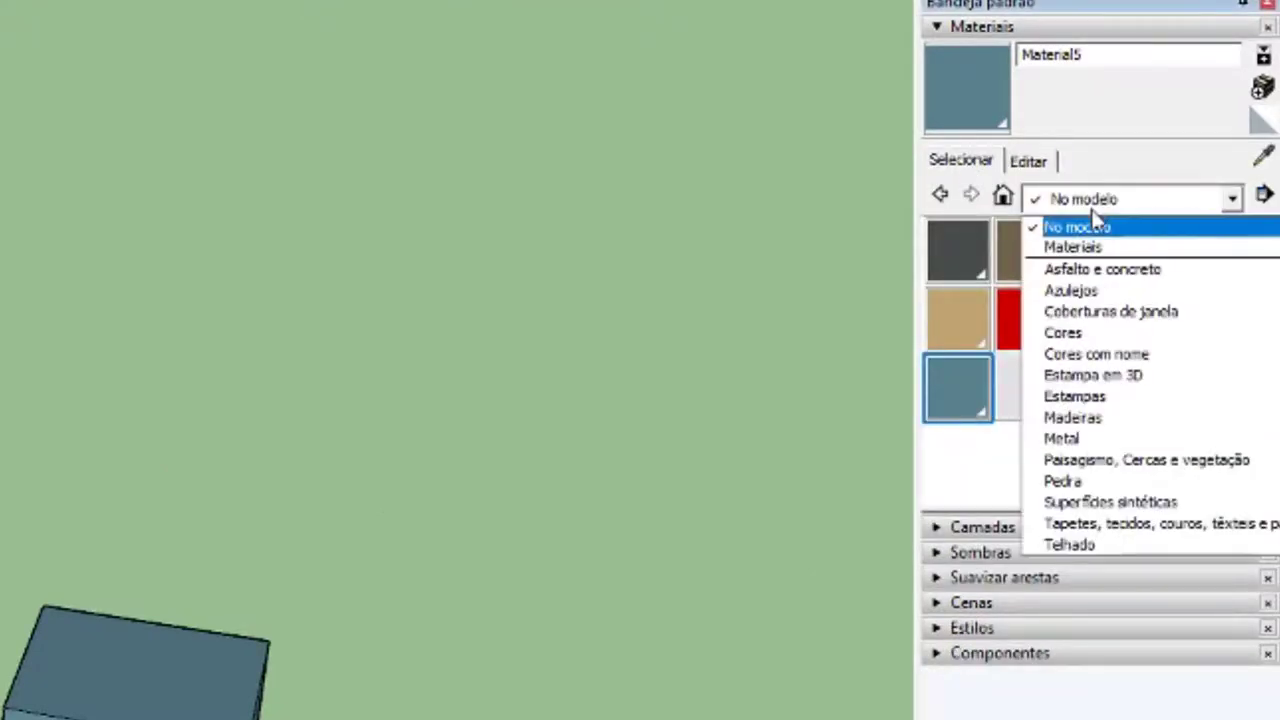
pyautogui.click(1081, 334)
pyautogui.click(1095, 320)
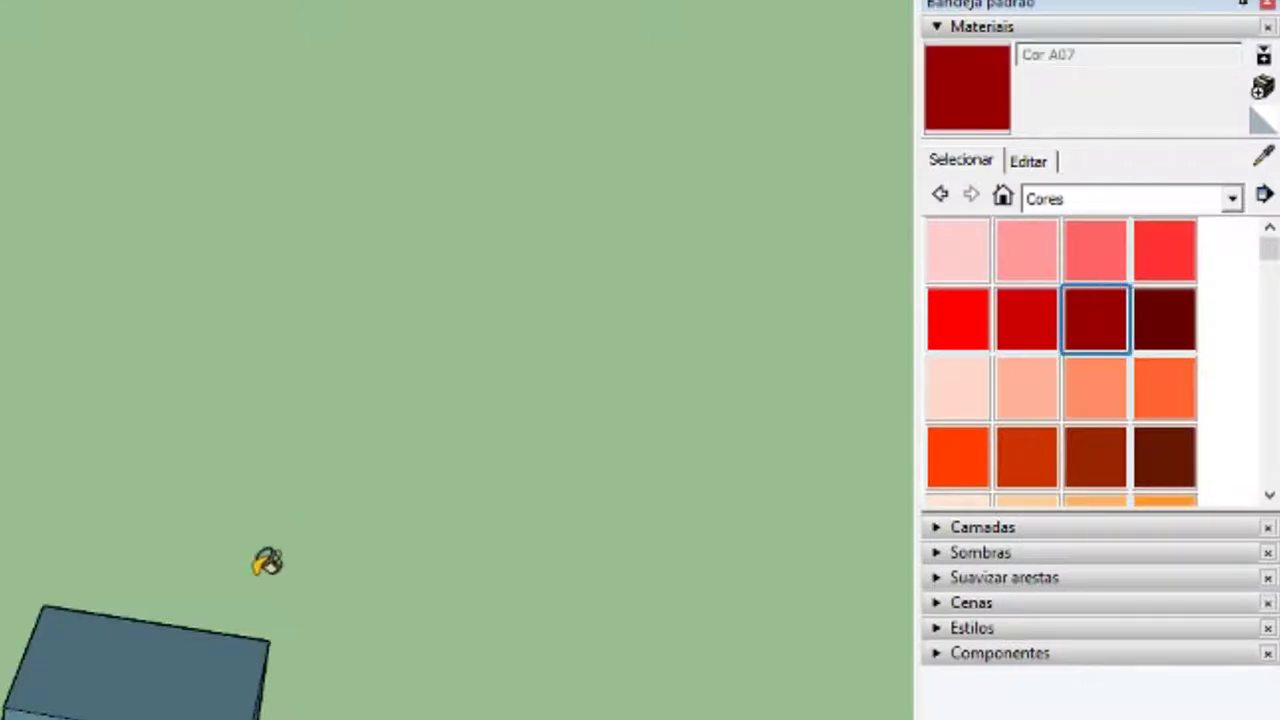
pyautogui.doubleClick(177, 698)
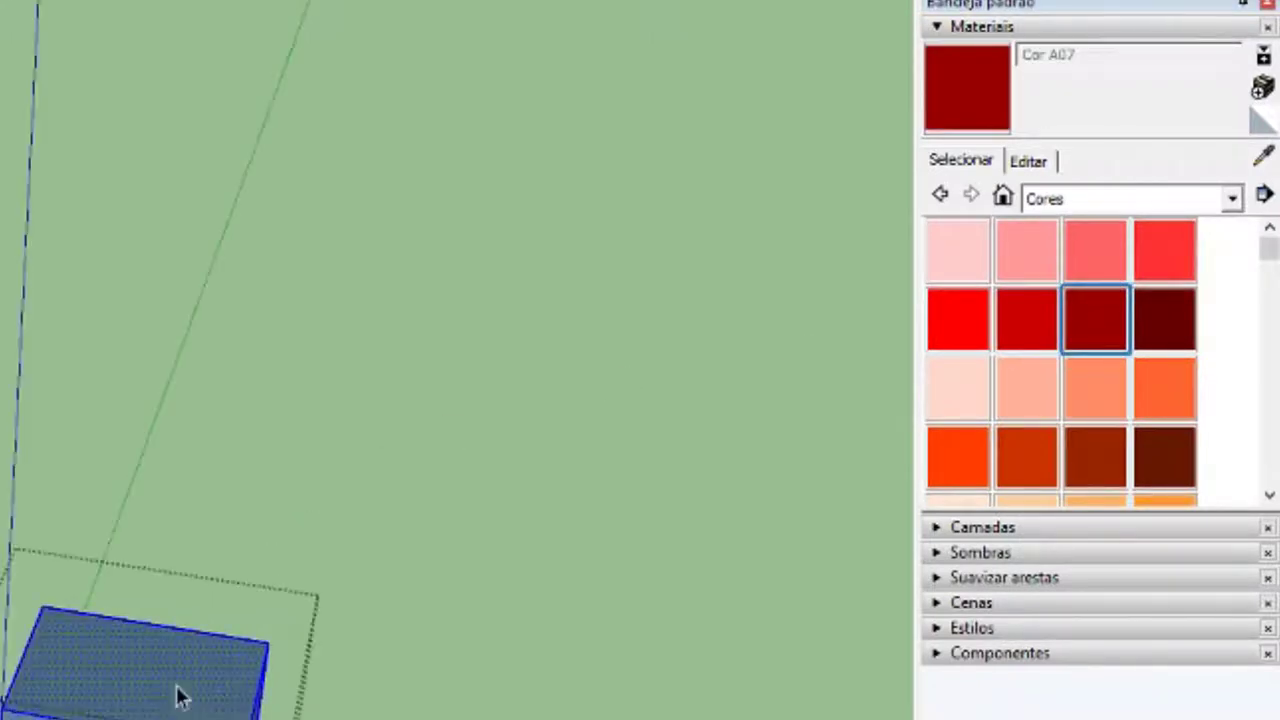
pyautogui.click(1264, 89)
pyautogui.press('Return')
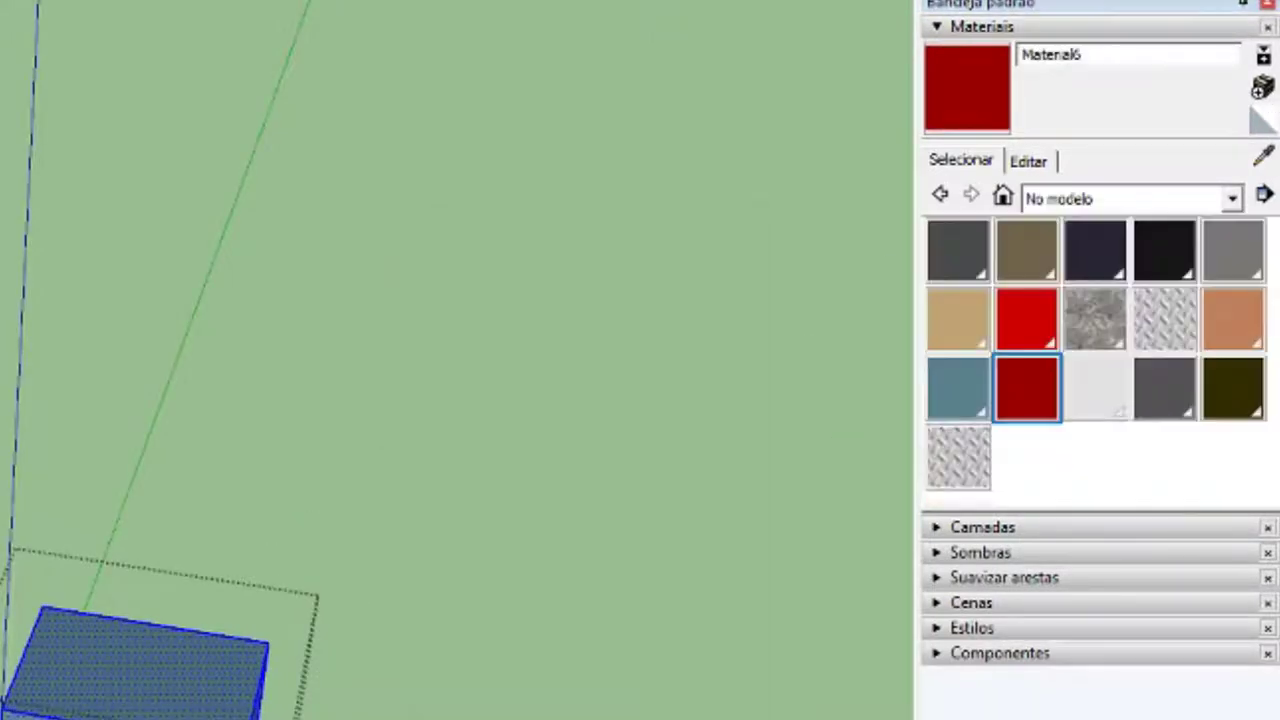
pyautogui.click(190, 697)
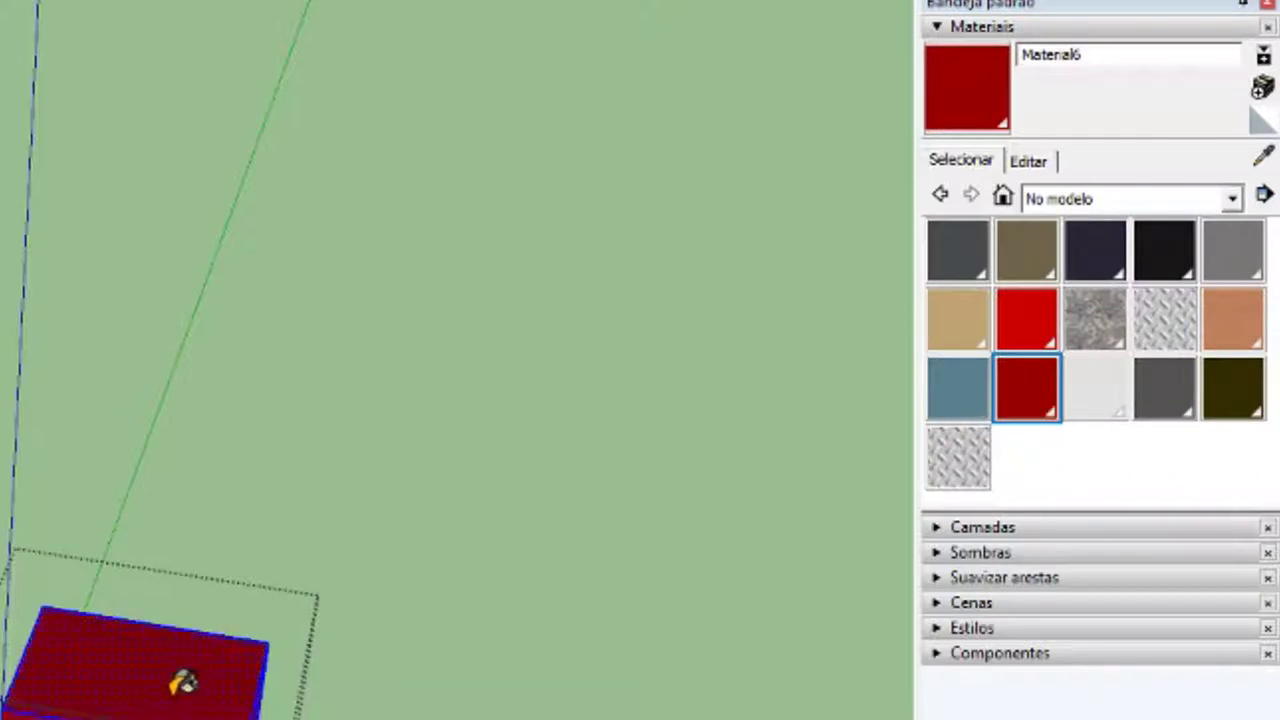
# Step: Shift Material6's colour on the colour wheel to green and exit the box's editing context
pyautogui.click(1050, 162)
pyautogui.moveTo(1058, 315); pyautogui.dragTo(1060, 330)
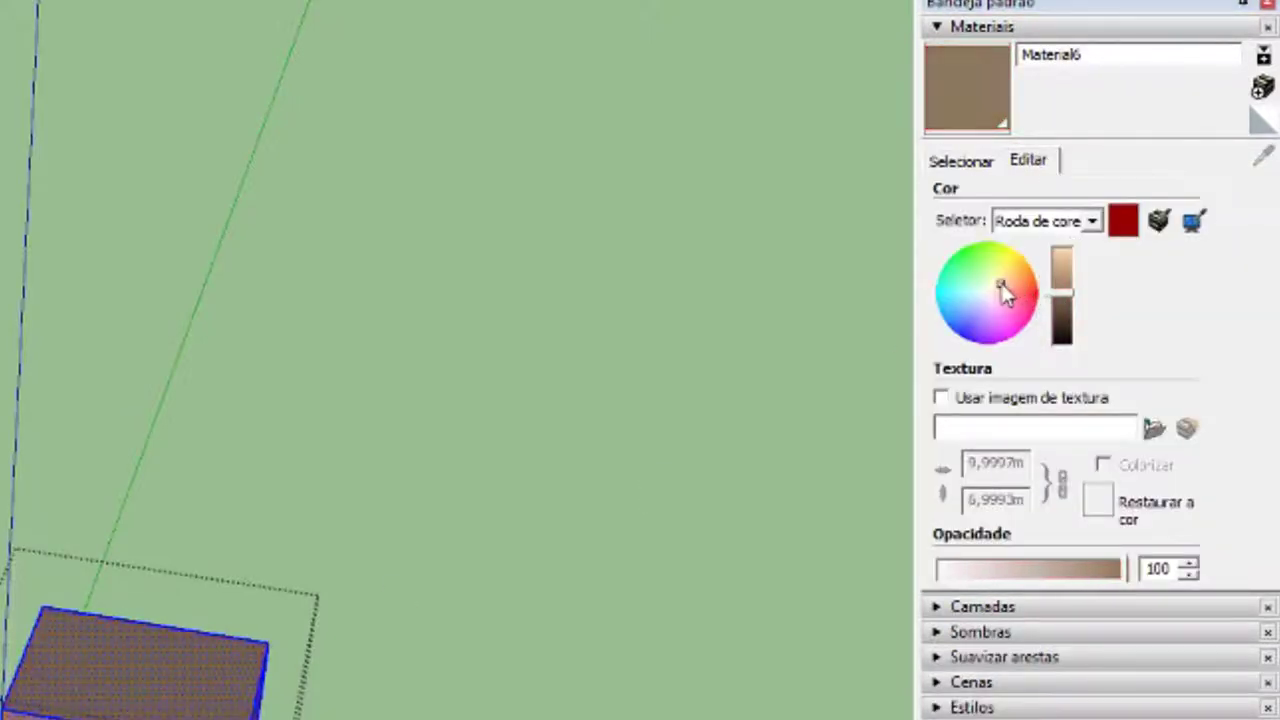
pyautogui.moveTo(1006, 286); pyautogui.dragTo(986, 292)
pyautogui.moveTo(400, 462); pyautogui.dragTo(315, 458, button='middle')
pyautogui.moveTo(945, 328); pyautogui.dragTo(968, 280)
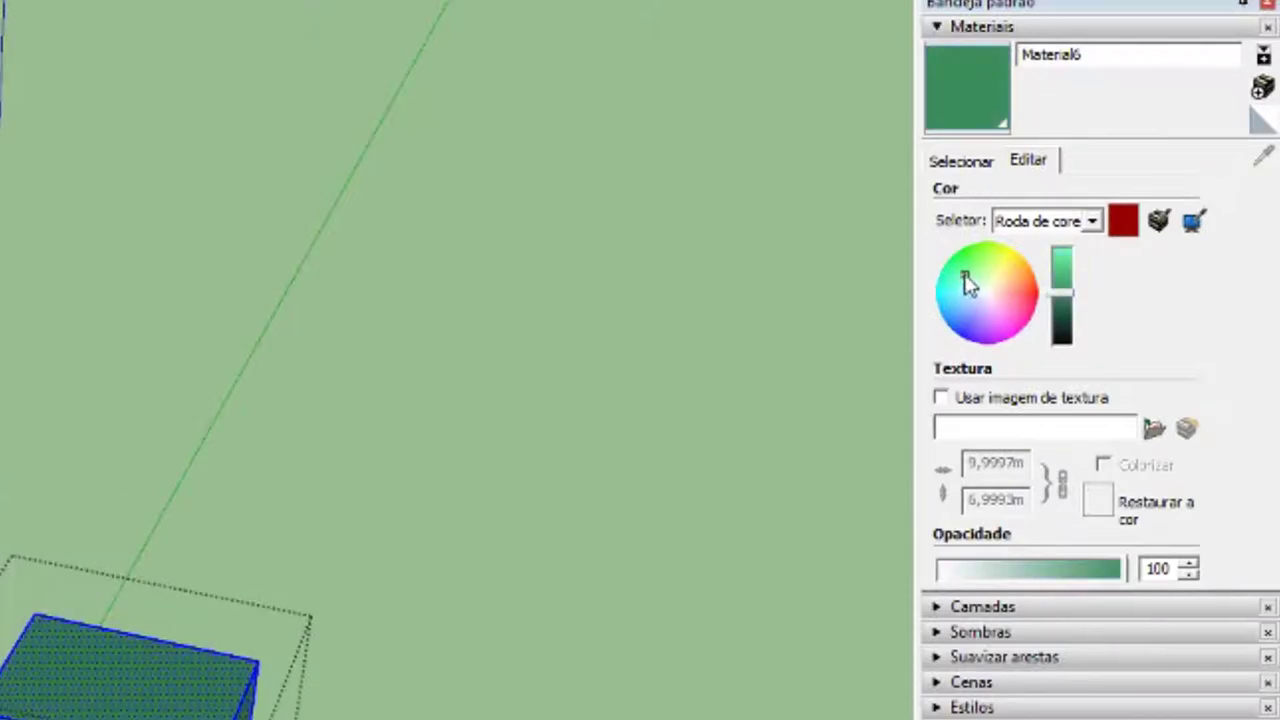
pyautogui.moveTo(380, 580); pyautogui.dragTo(306, 600, button='middle')
pyautogui.click(867, 400)
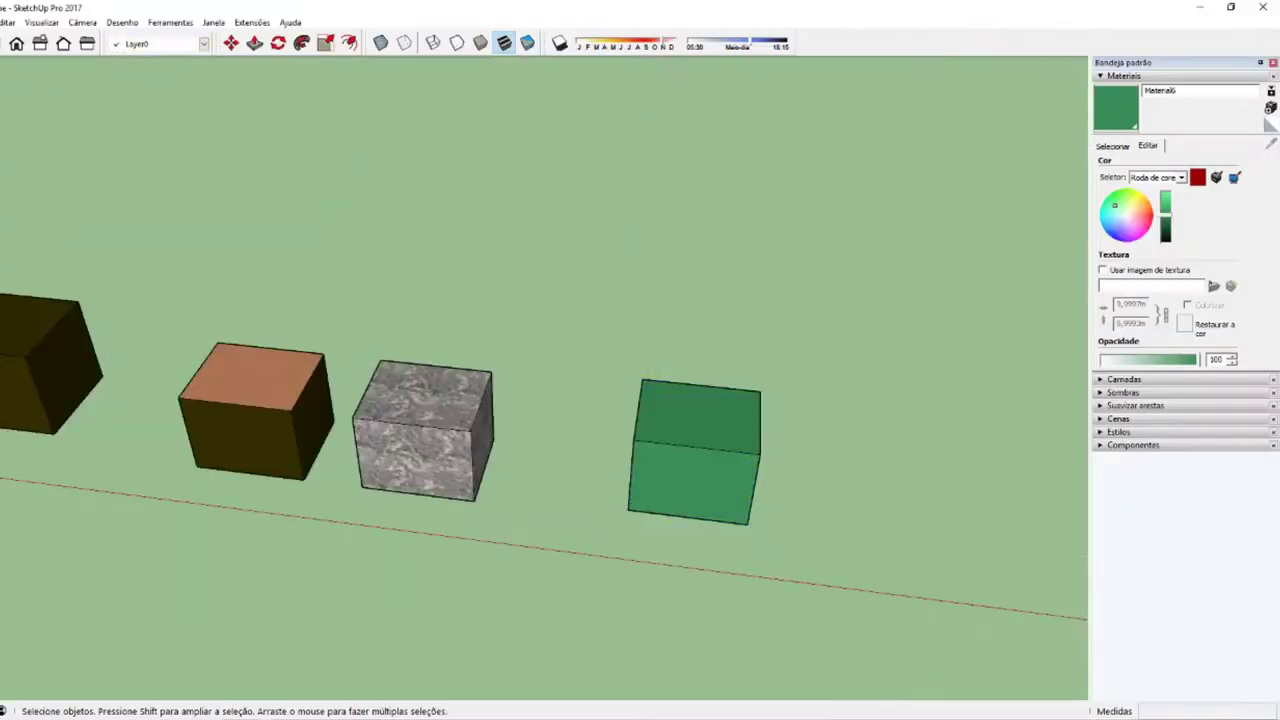
pyautogui.hotkey('alt', 'Tab')
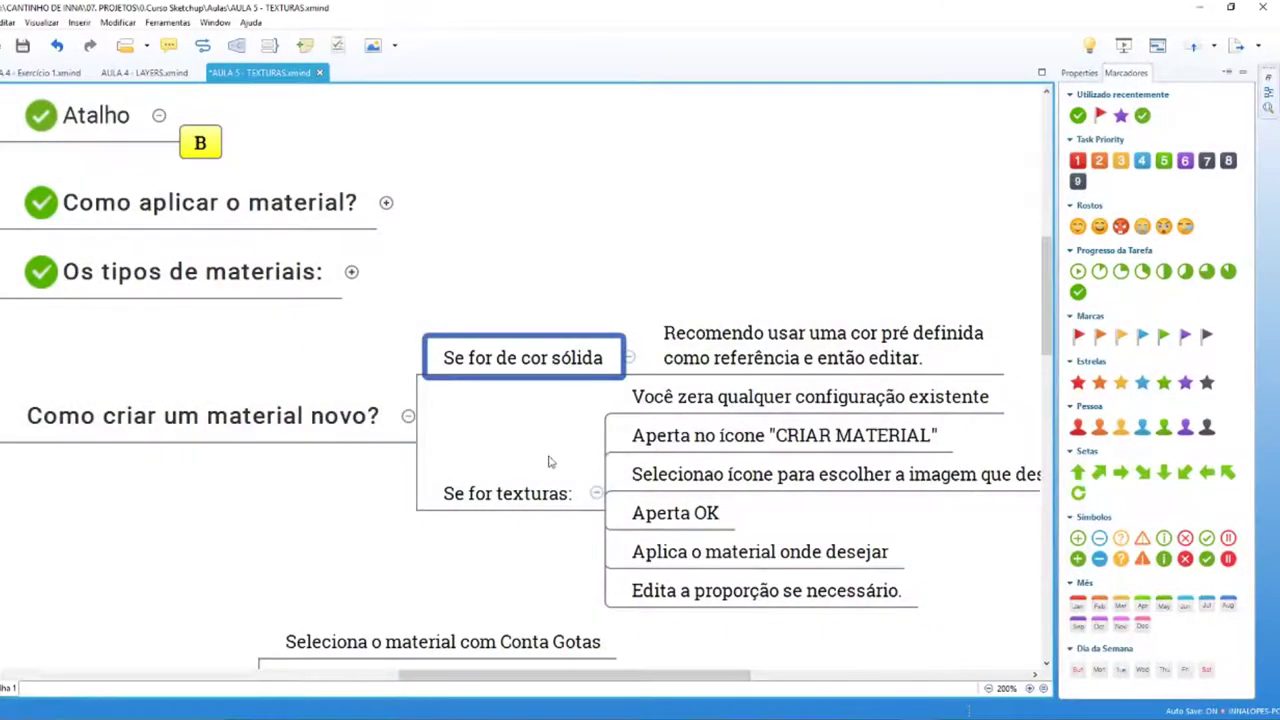
pyautogui.click(505, 488)
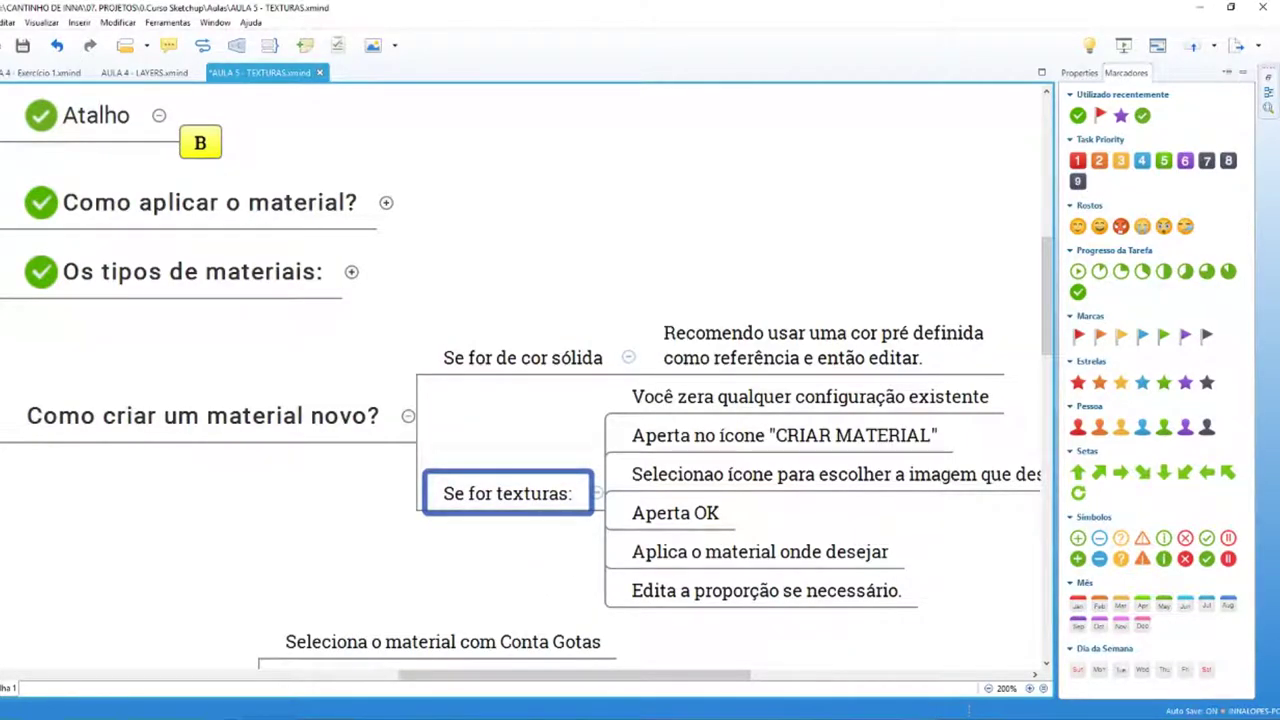
pyautogui.moveTo(650, 678)
pyautogui.mouseDown()
pyautogui.moveTo(680, 678)
pyautogui.moveTo(653, 678)
pyautogui.mouseUp()
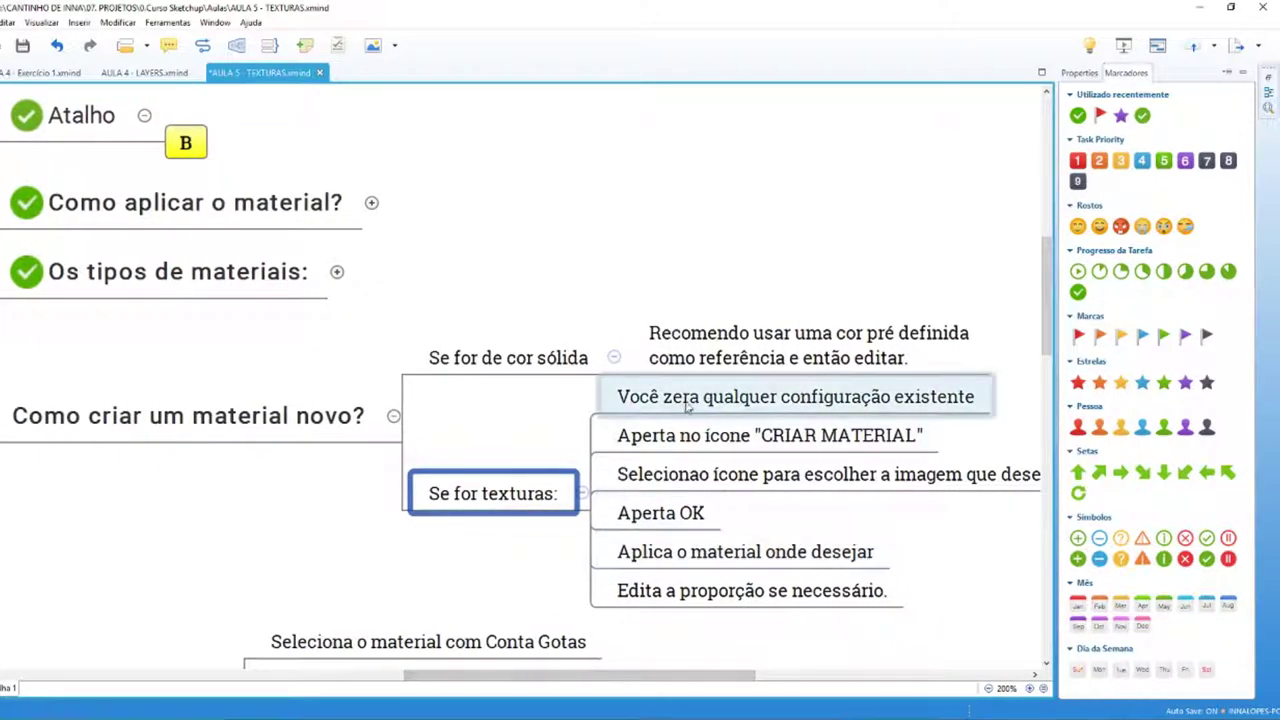
pyautogui.click(688, 402)
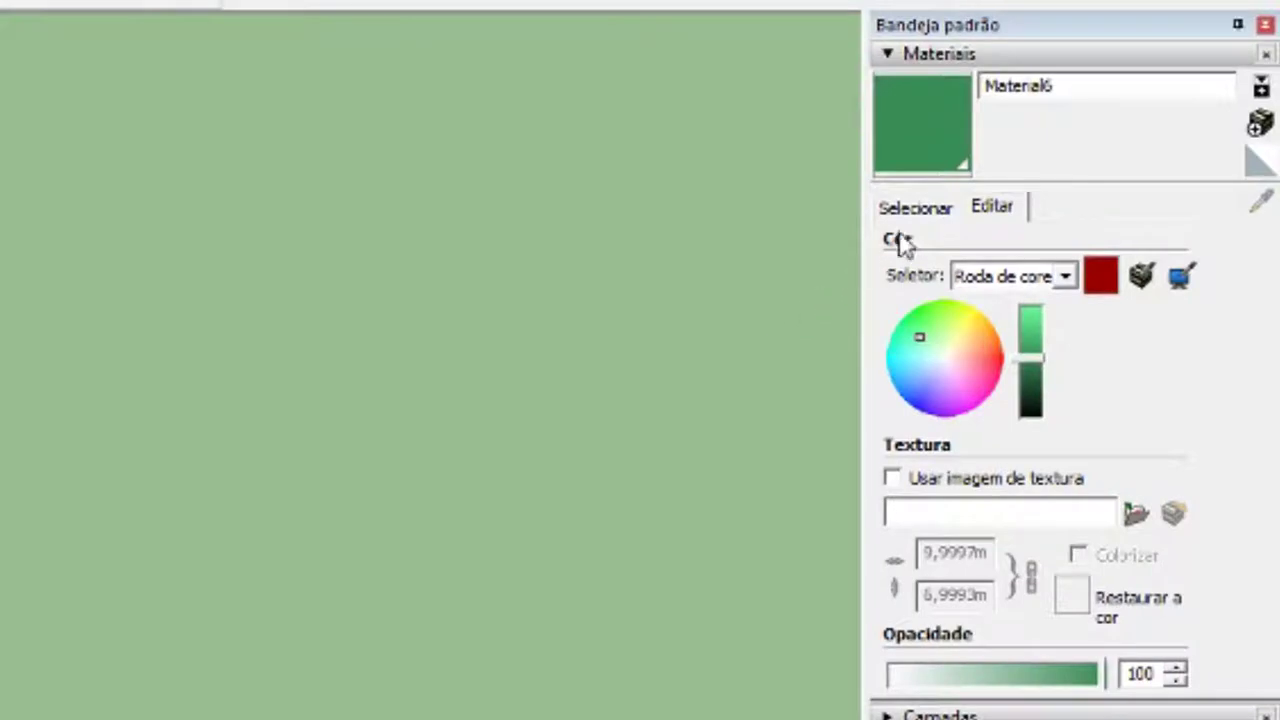
# Step: Show the in-model swatches including the green Material6, then make Padrão the current material
pyautogui.click(914, 210)
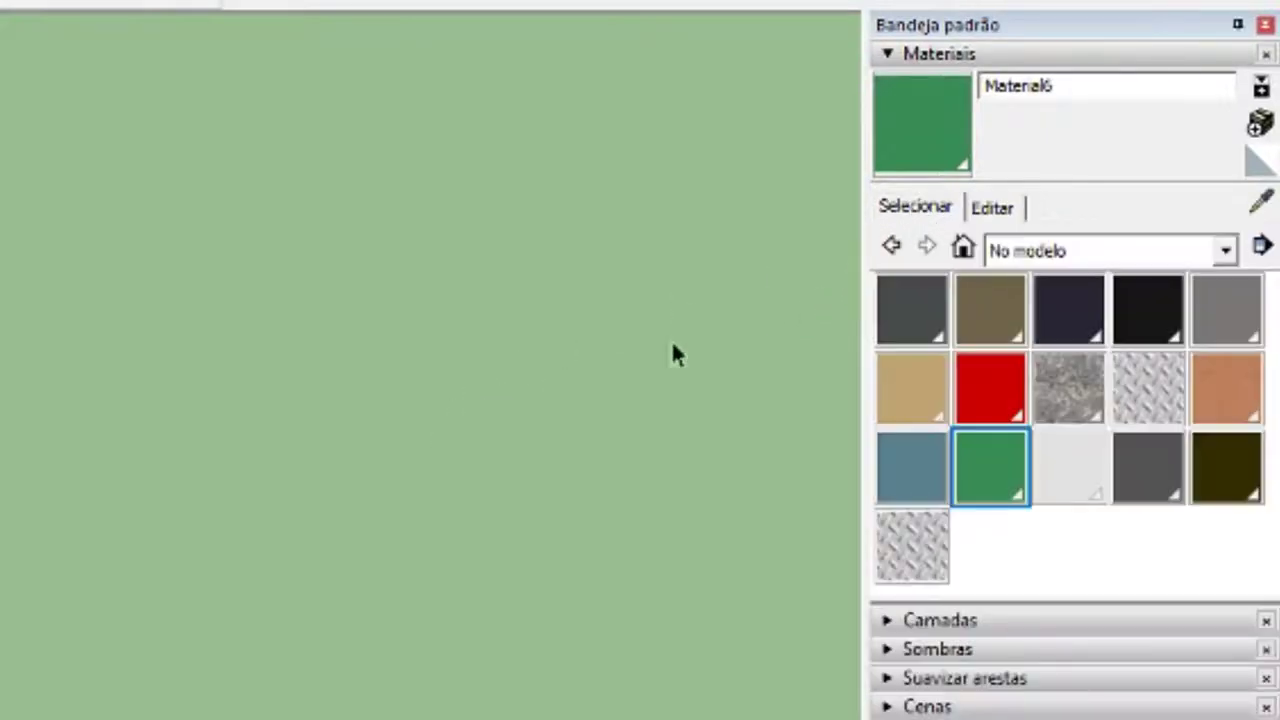
pyautogui.click(990, 210)
pyautogui.click(940, 212)
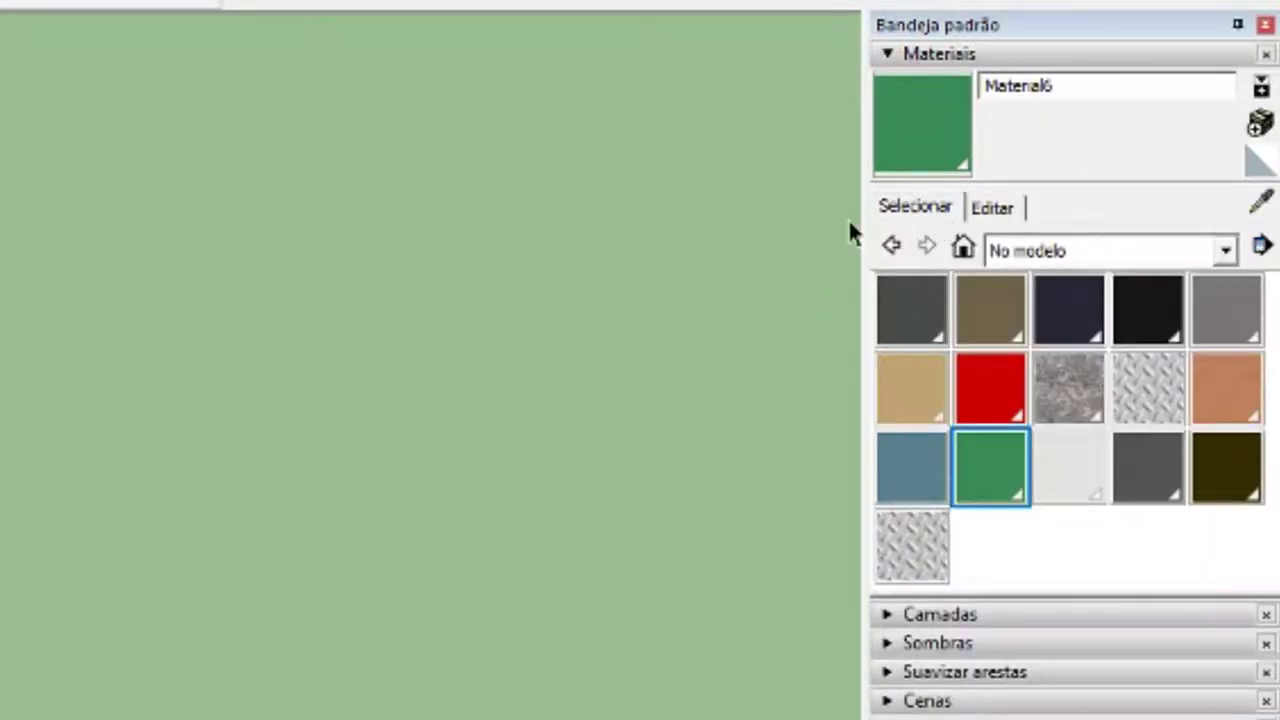
pyautogui.click(1259, 160)
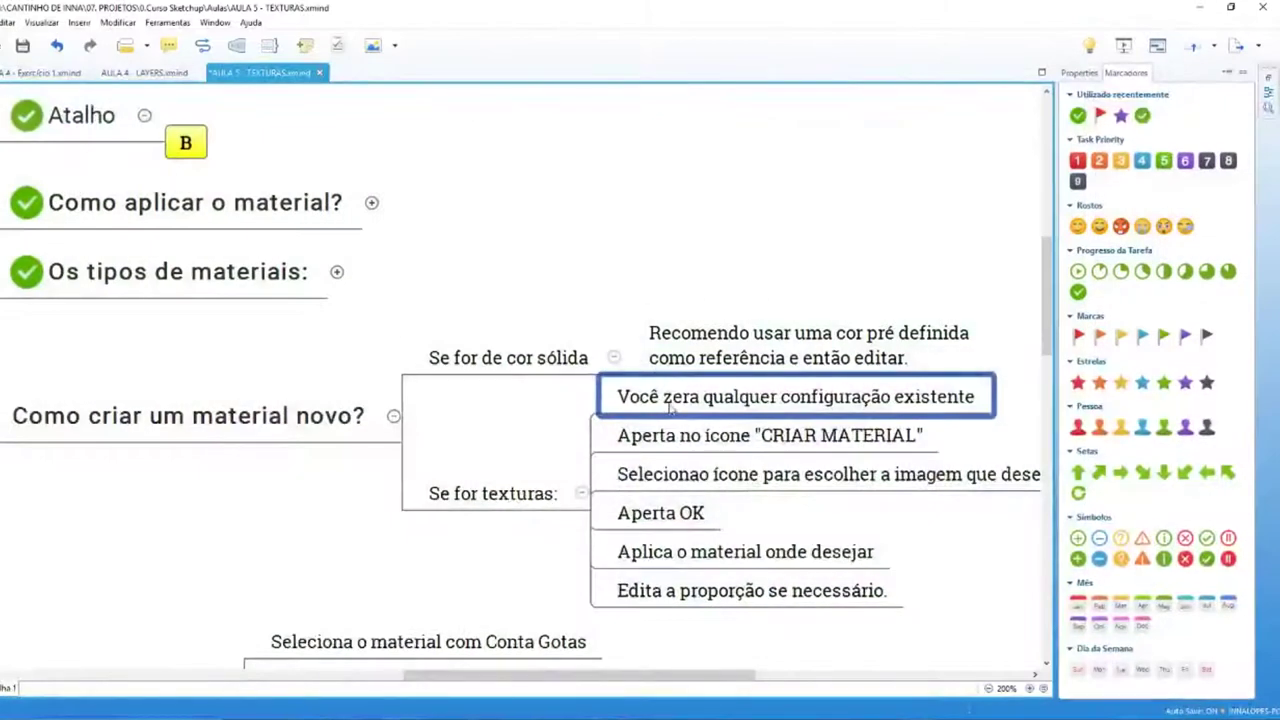
# Step: Add a star, a red flag and a green right-arrow marker to 'Você zera qualquer configuração existente'
pyautogui.click(1120, 385)
pyautogui.click(1121, 338)
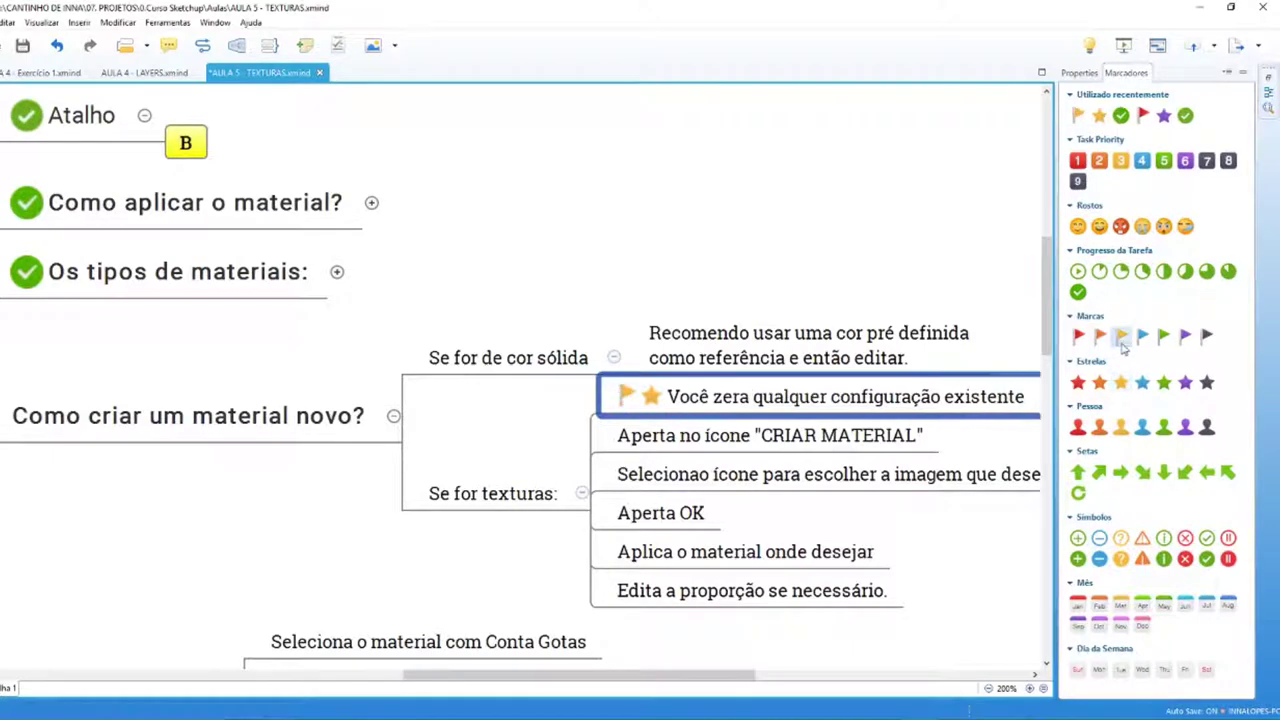
pyautogui.click(627, 396)
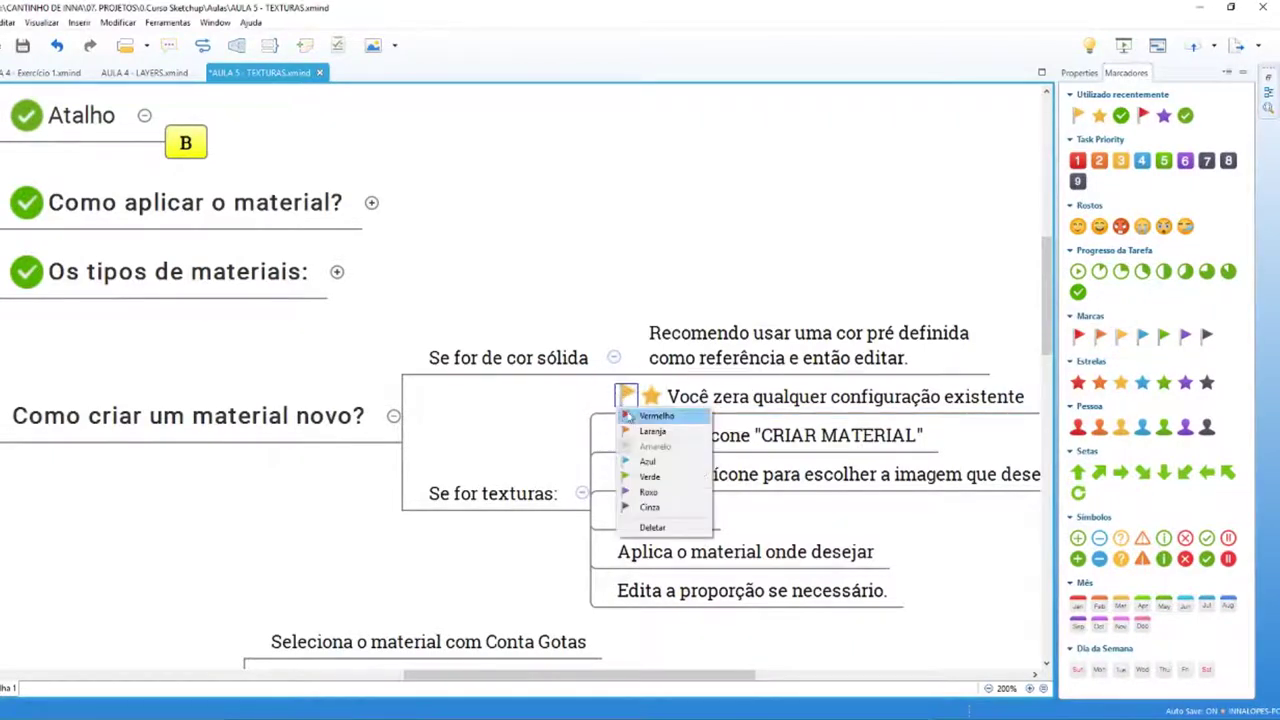
pyautogui.click(632, 415)
pyautogui.moveTo(610, 676); pyautogui.dragTo(636, 676)
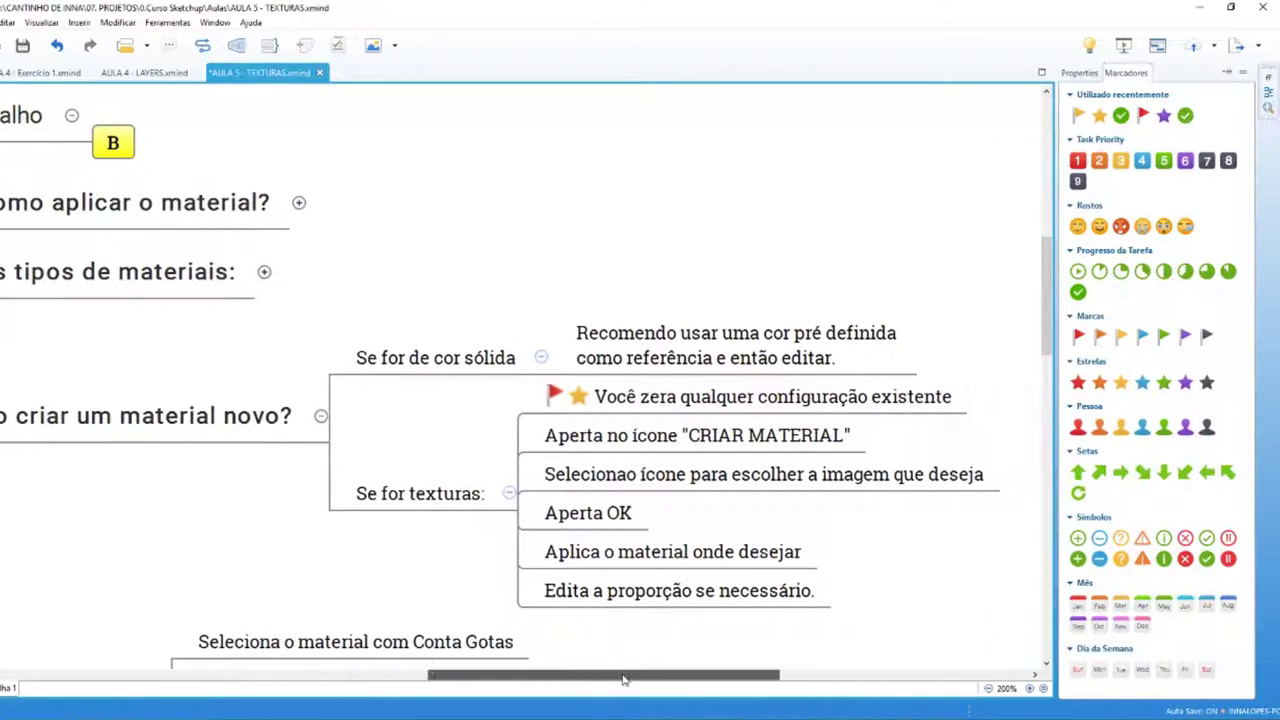
pyautogui.click(760, 397)
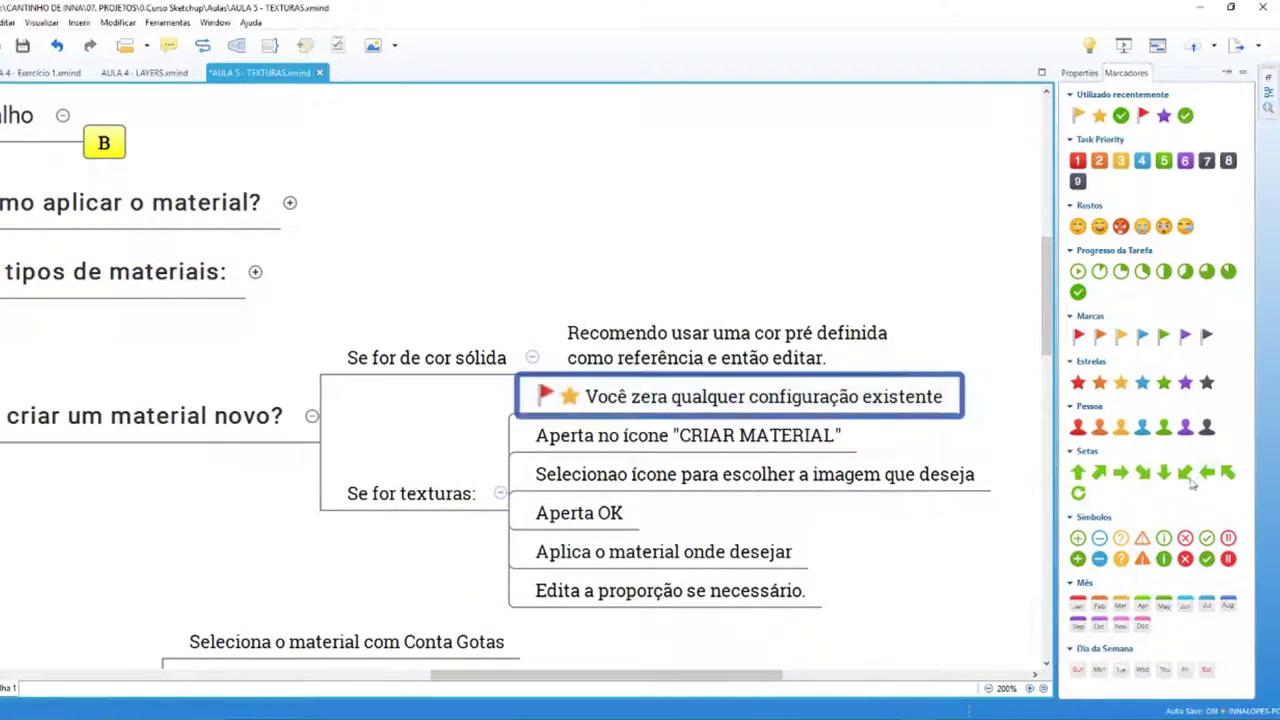
pyautogui.click(1120, 472)
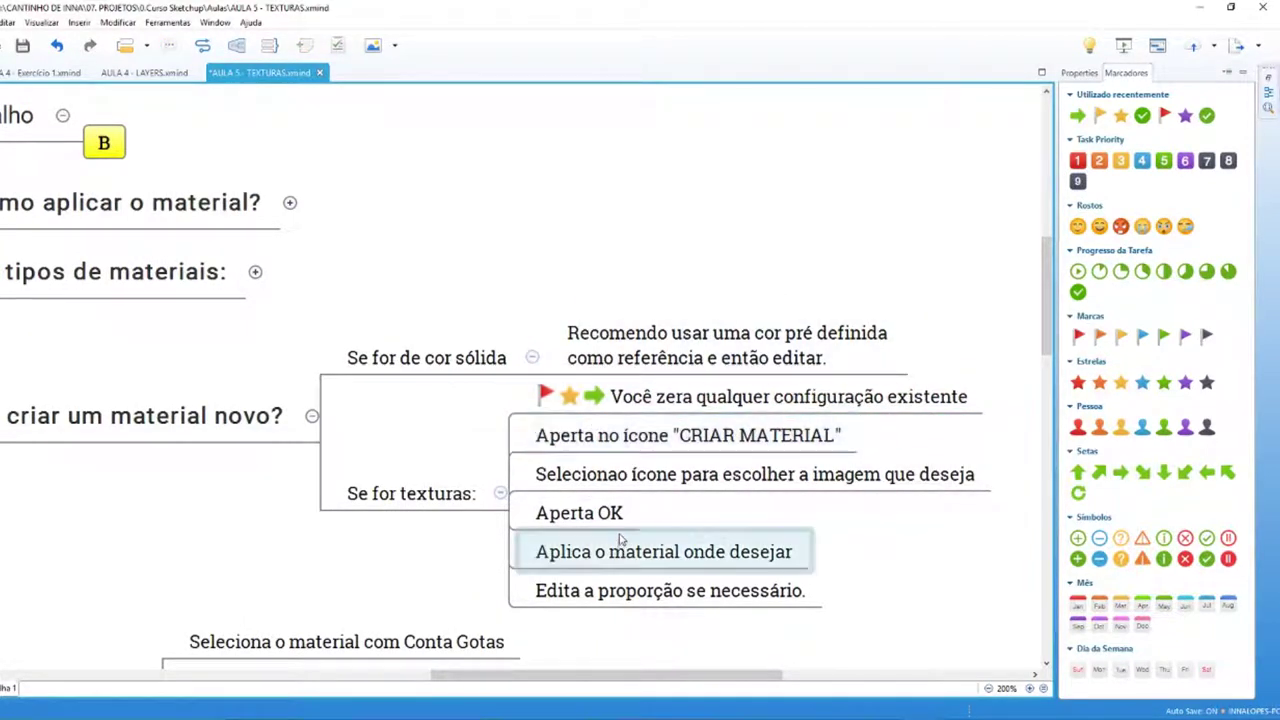
# Step: Make that topic's text bold and red
pyautogui.click(660, 397)
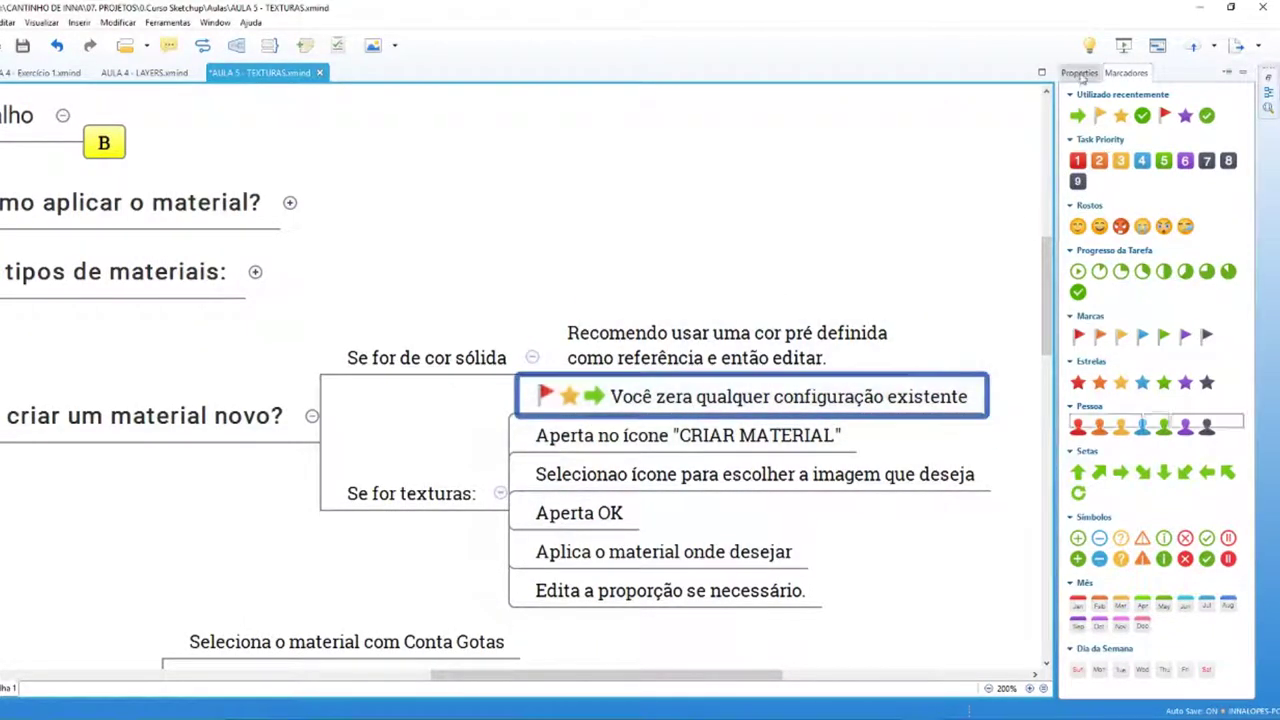
pyautogui.click(1080, 74)
pyautogui.click(1135, 226)
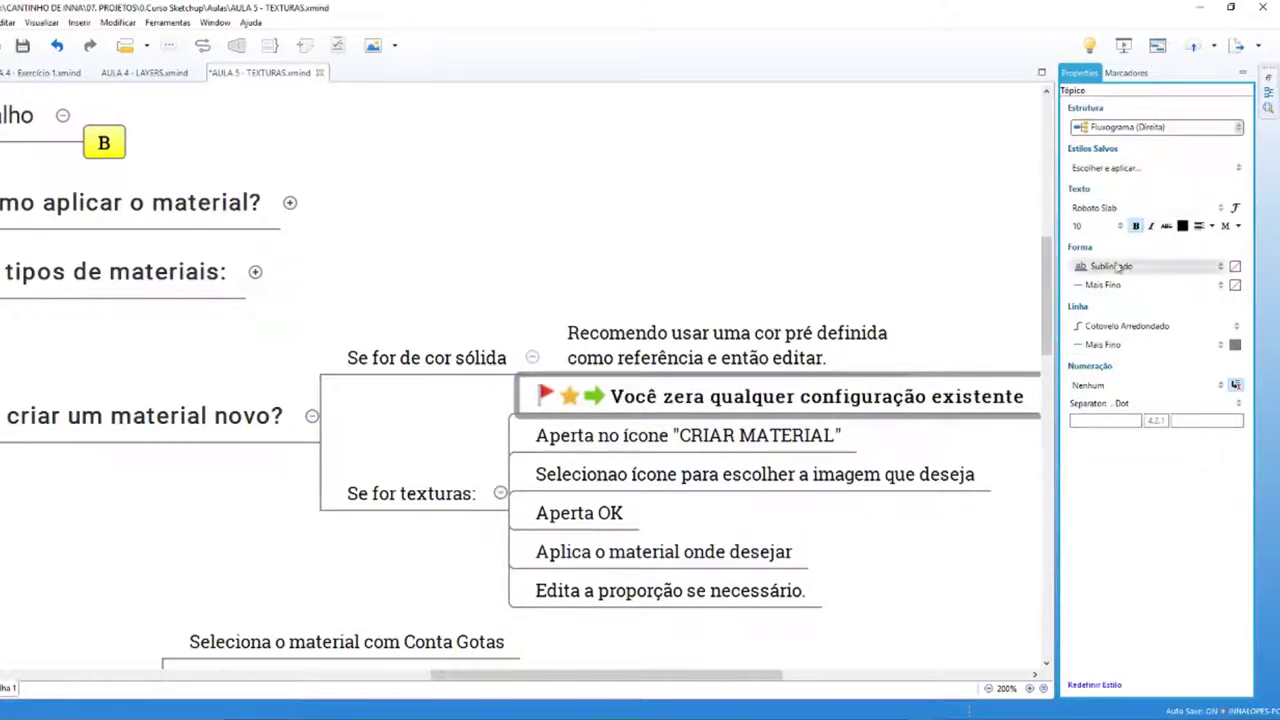
pyautogui.click(1126, 73)
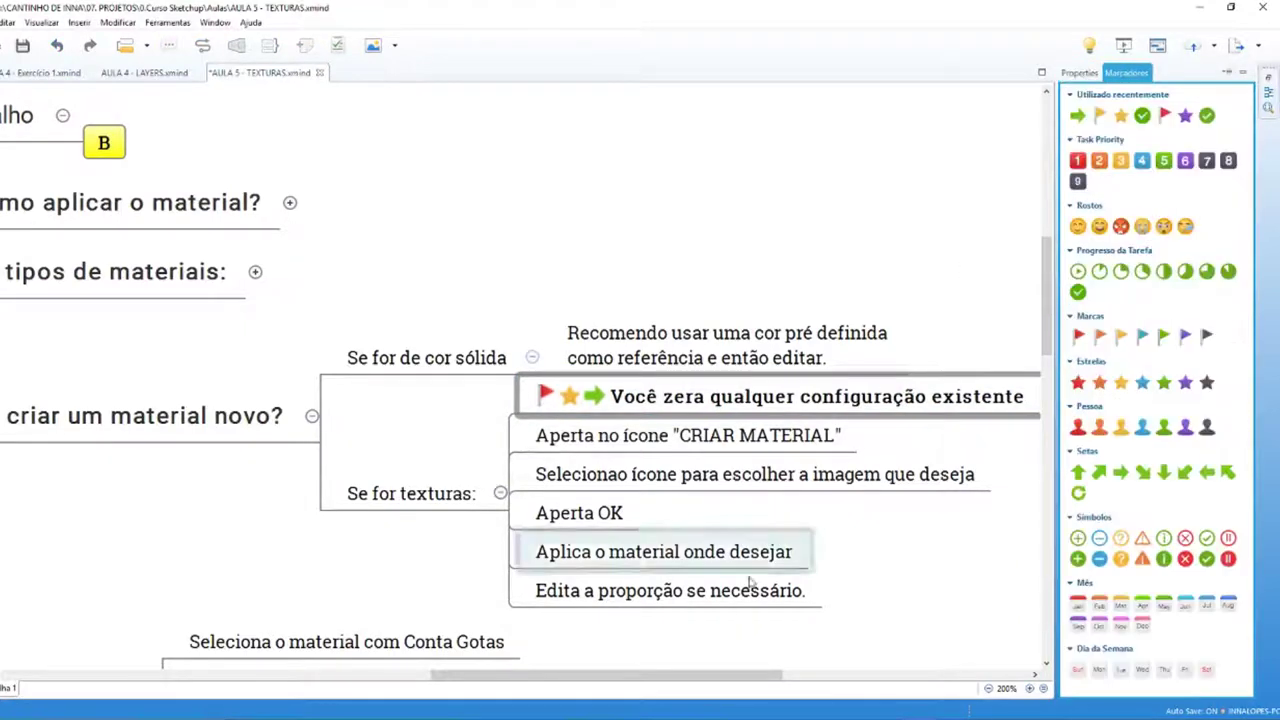
pyautogui.moveTo(750, 674); pyautogui.dragTo(795, 645)
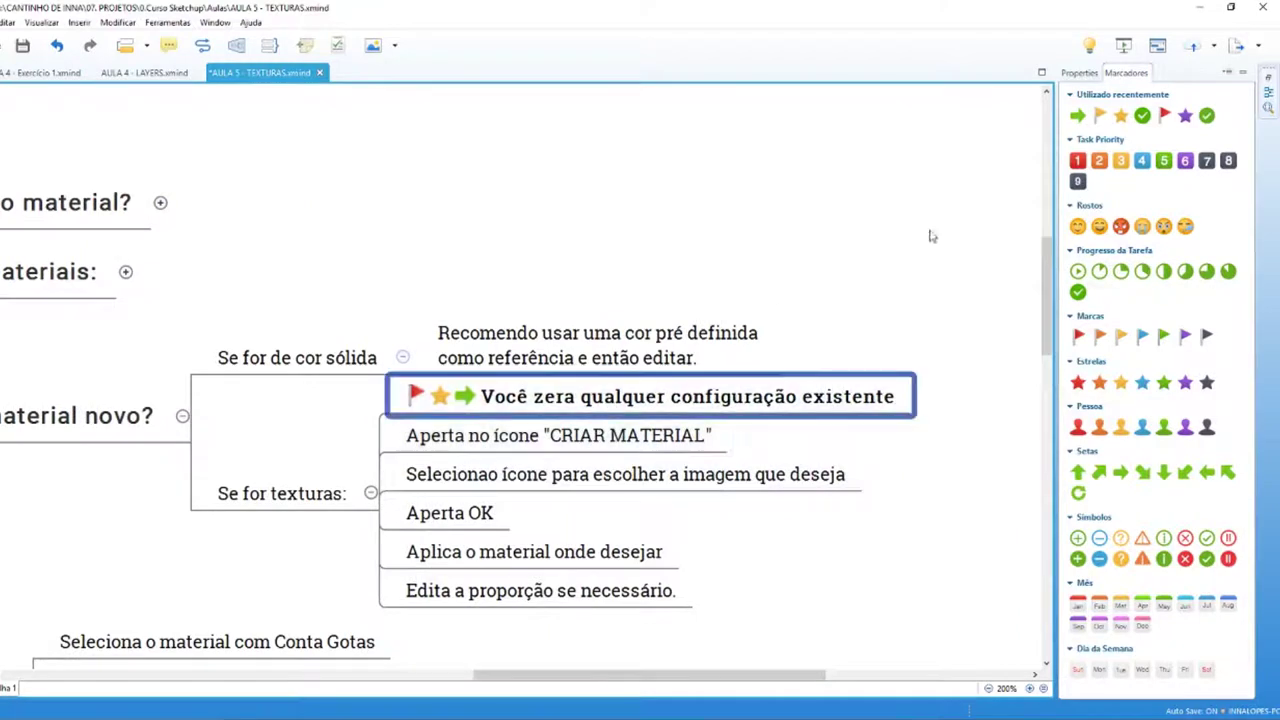
pyautogui.click(1079, 73)
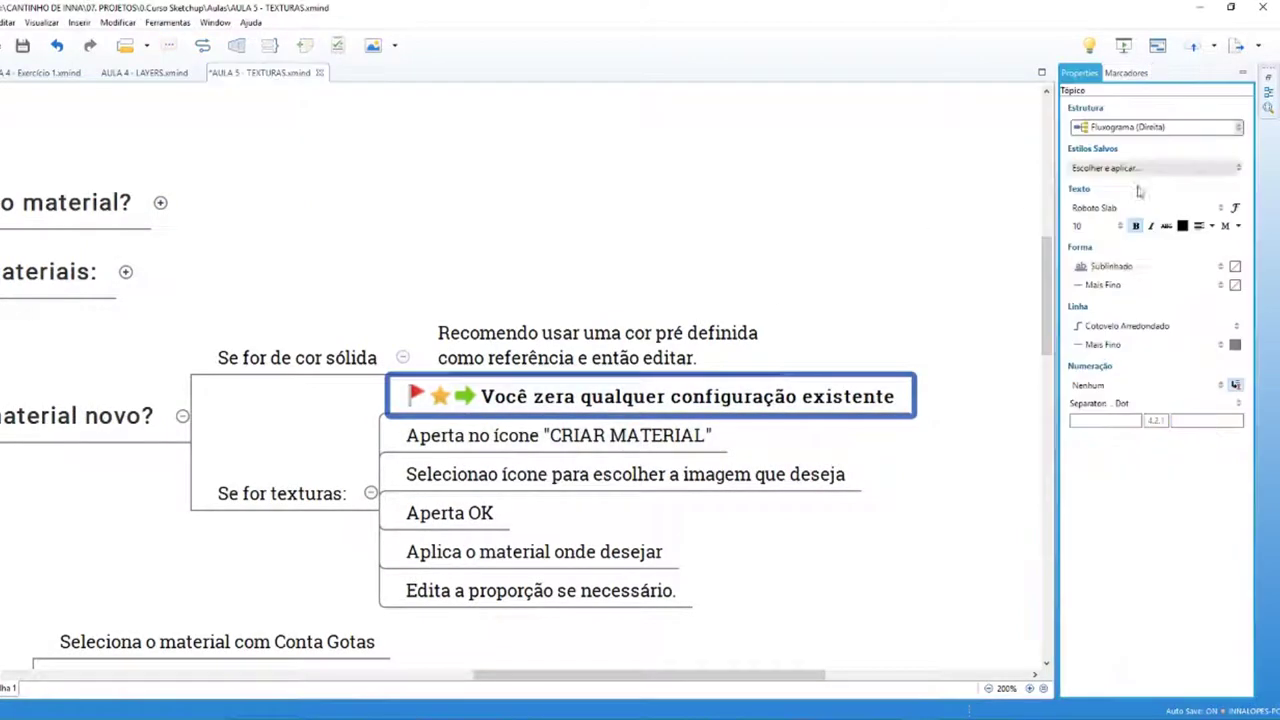
pyautogui.click(1183, 226)
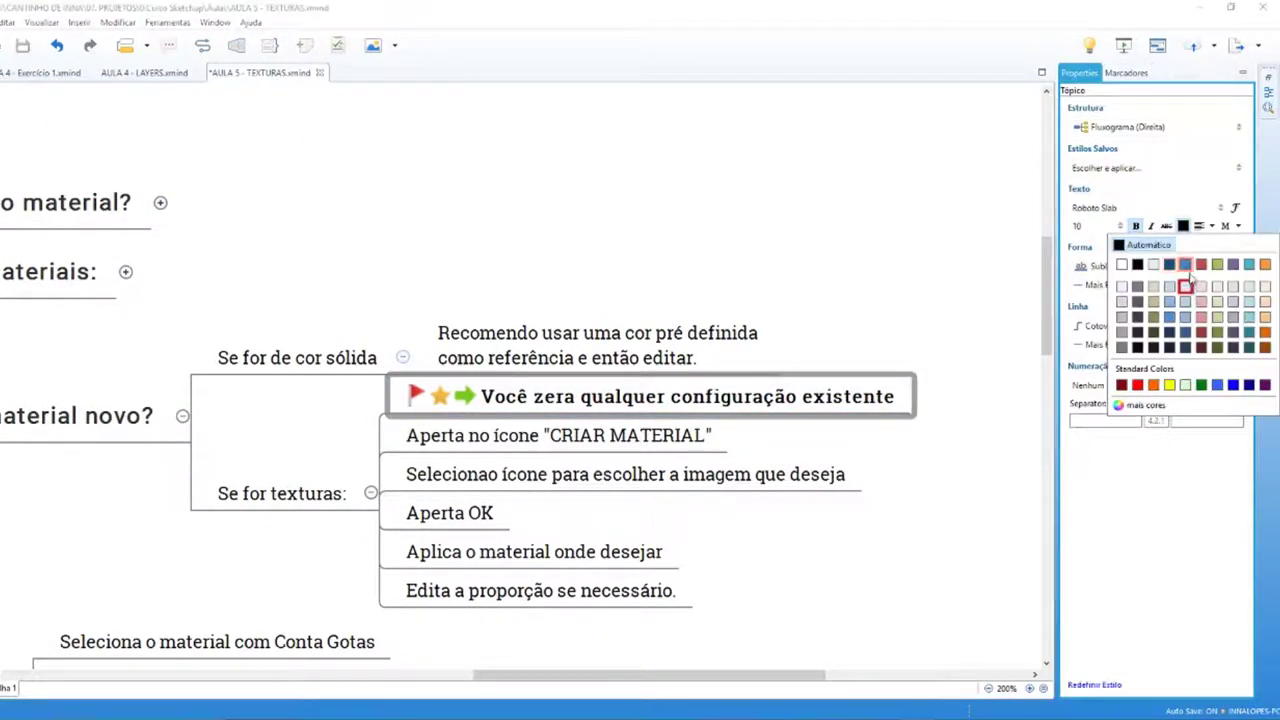
pyautogui.click(1140, 386)
pyautogui.click(956, 346)
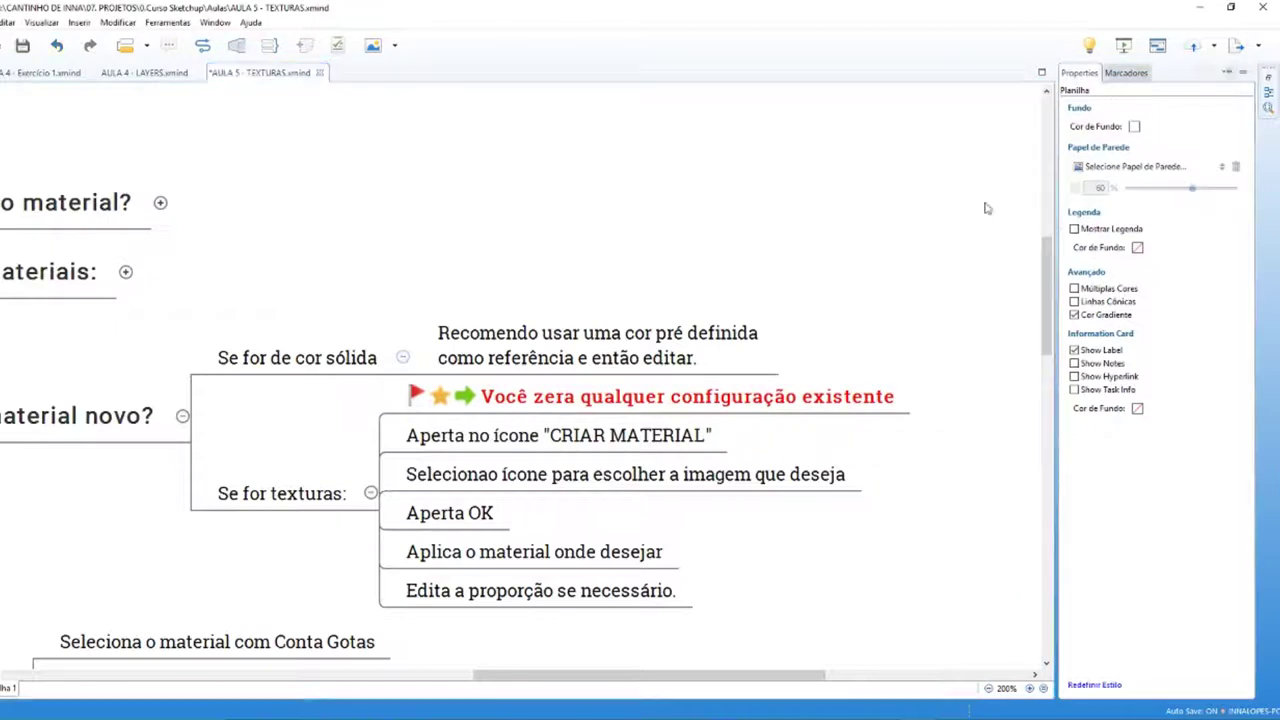
pyautogui.click(1126, 73)
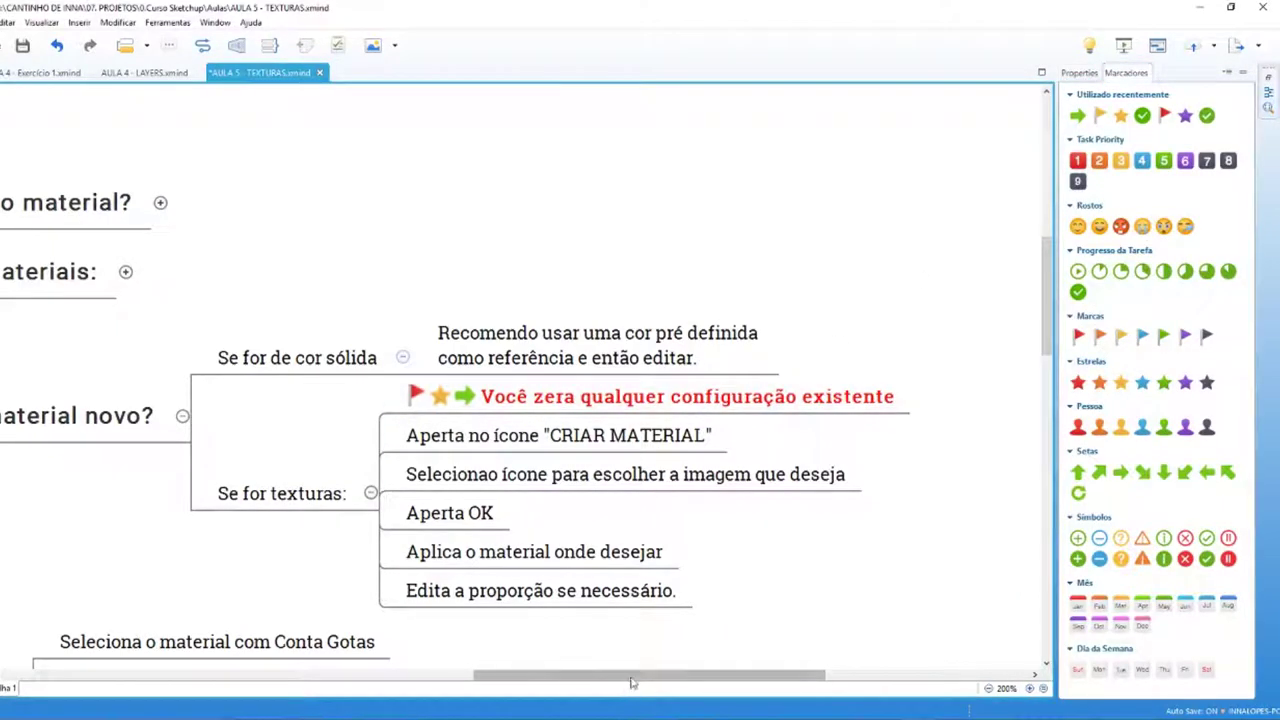
pyautogui.moveTo(638, 676); pyautogui.dragTo(614, 676)
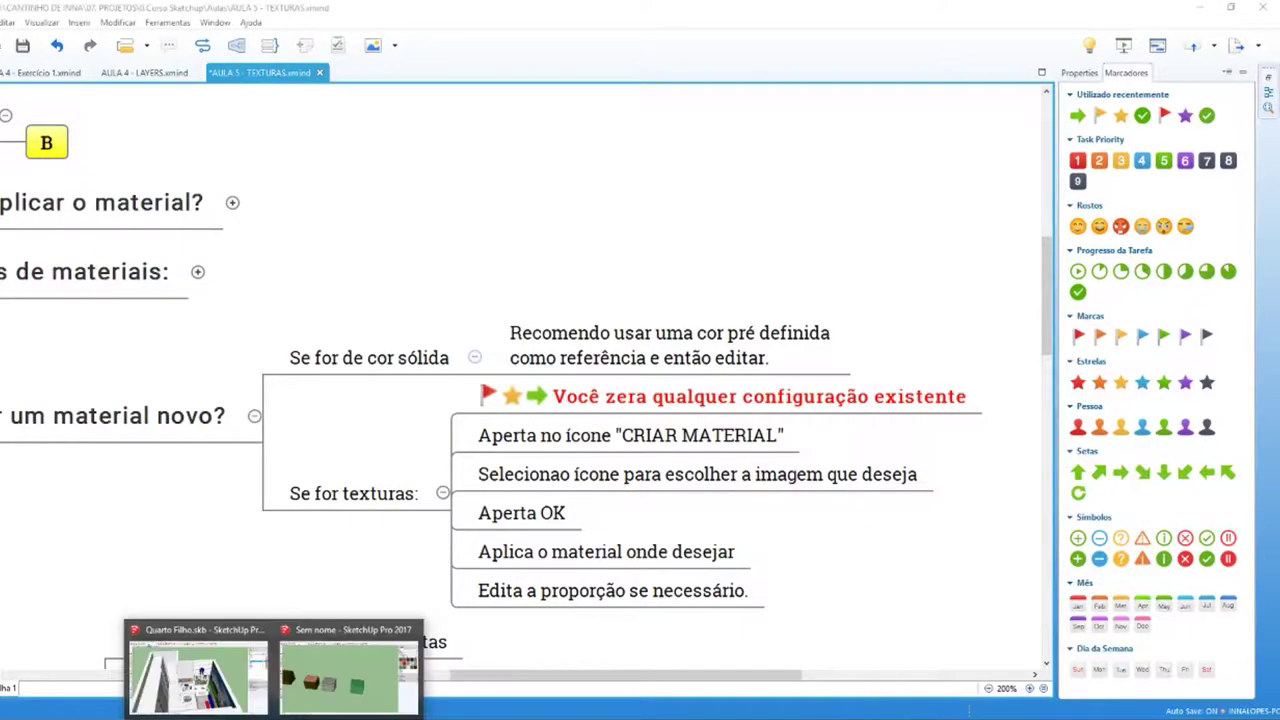
pyautogui.click(349, 678)
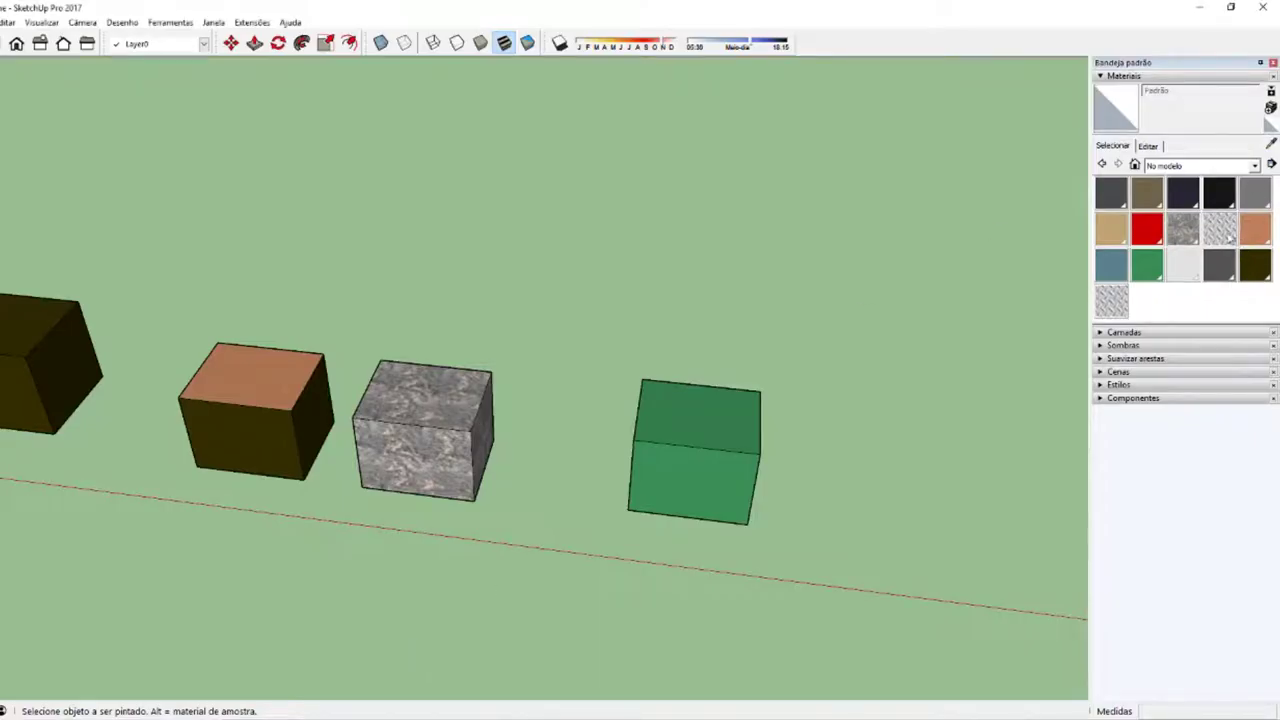
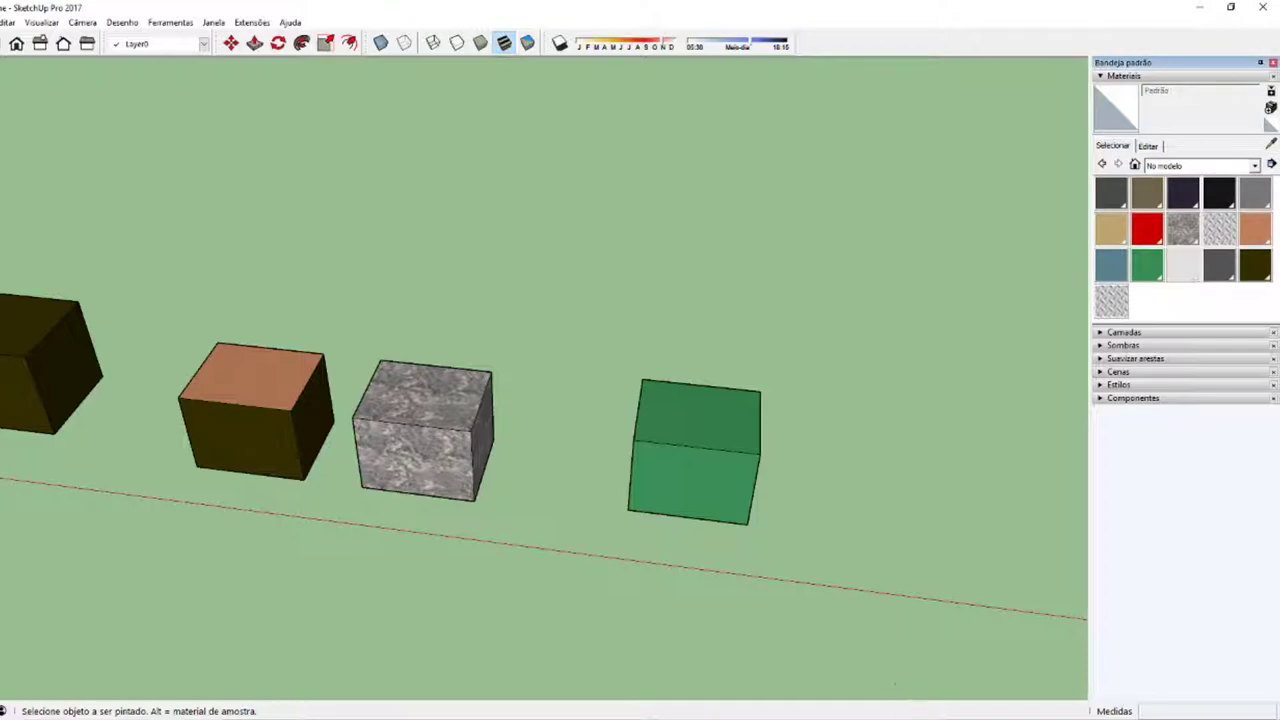
# Step: Start a new SketchUp material, then select the XMind topic about choosing the texture image
pyautogui.hotkey('alt', 'Tab')
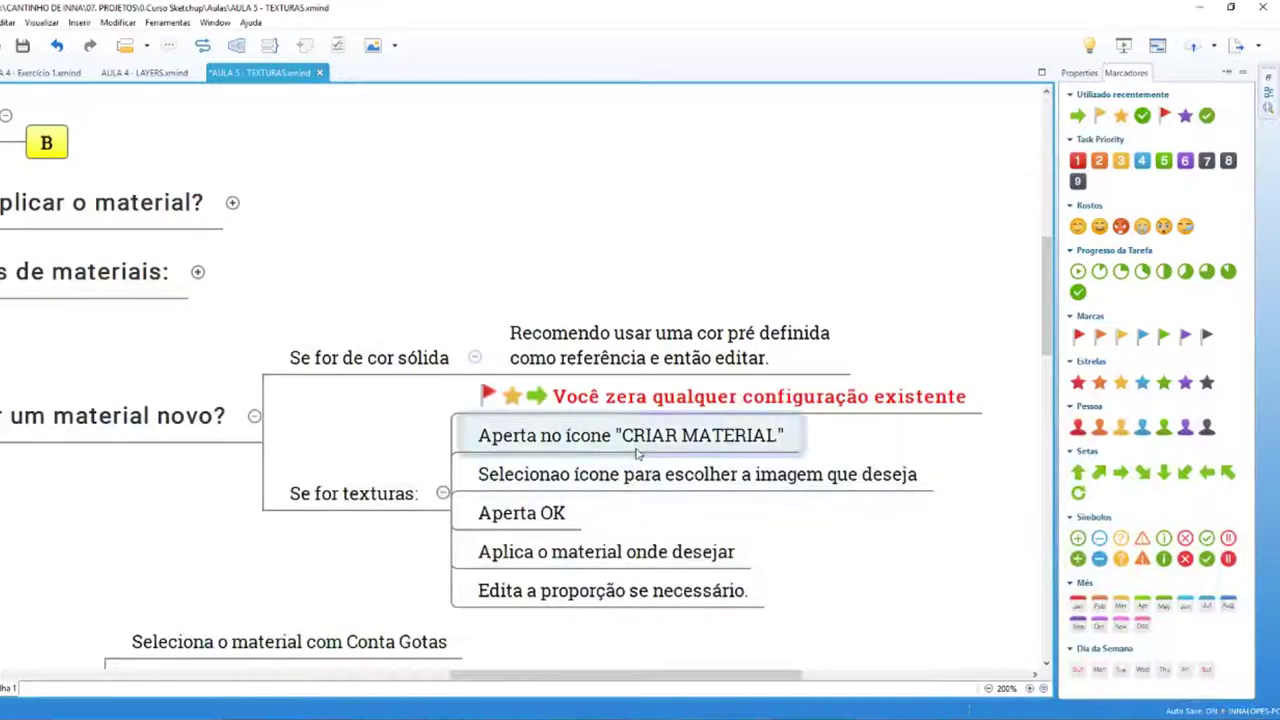
pyautogui.hotkey('alt', 'Tab')
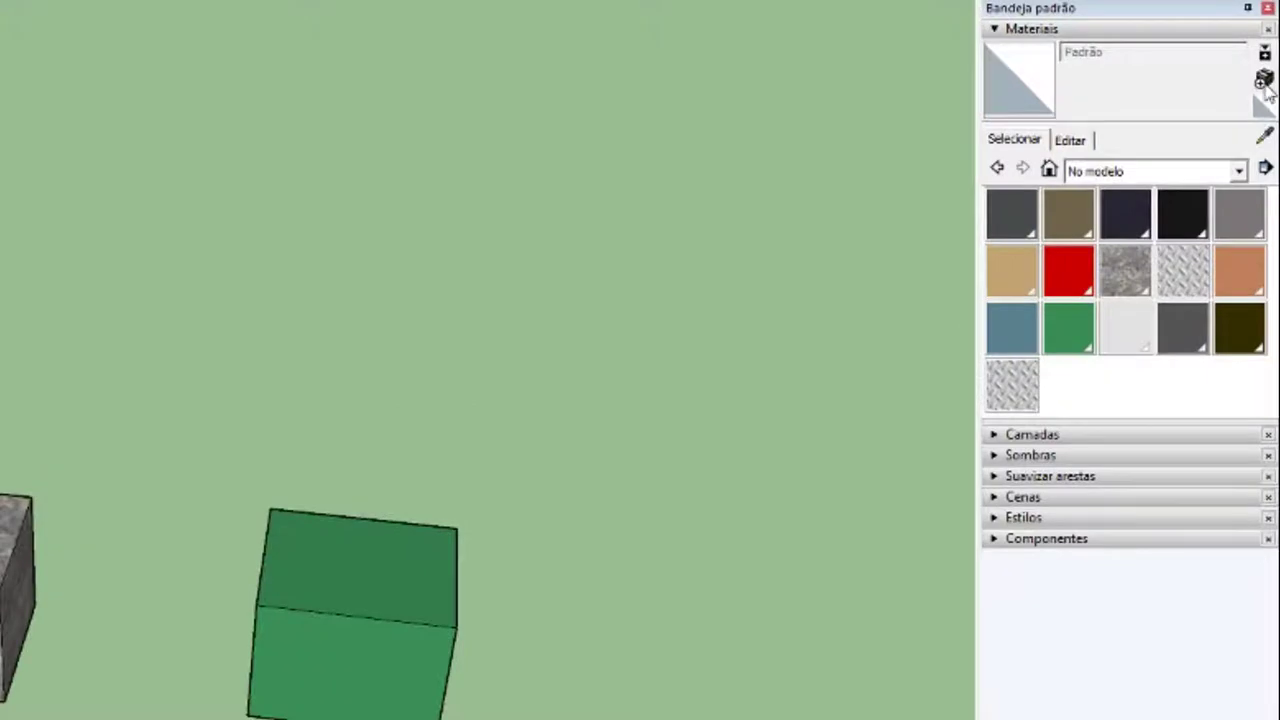
pyautogui.click(1264, 80)
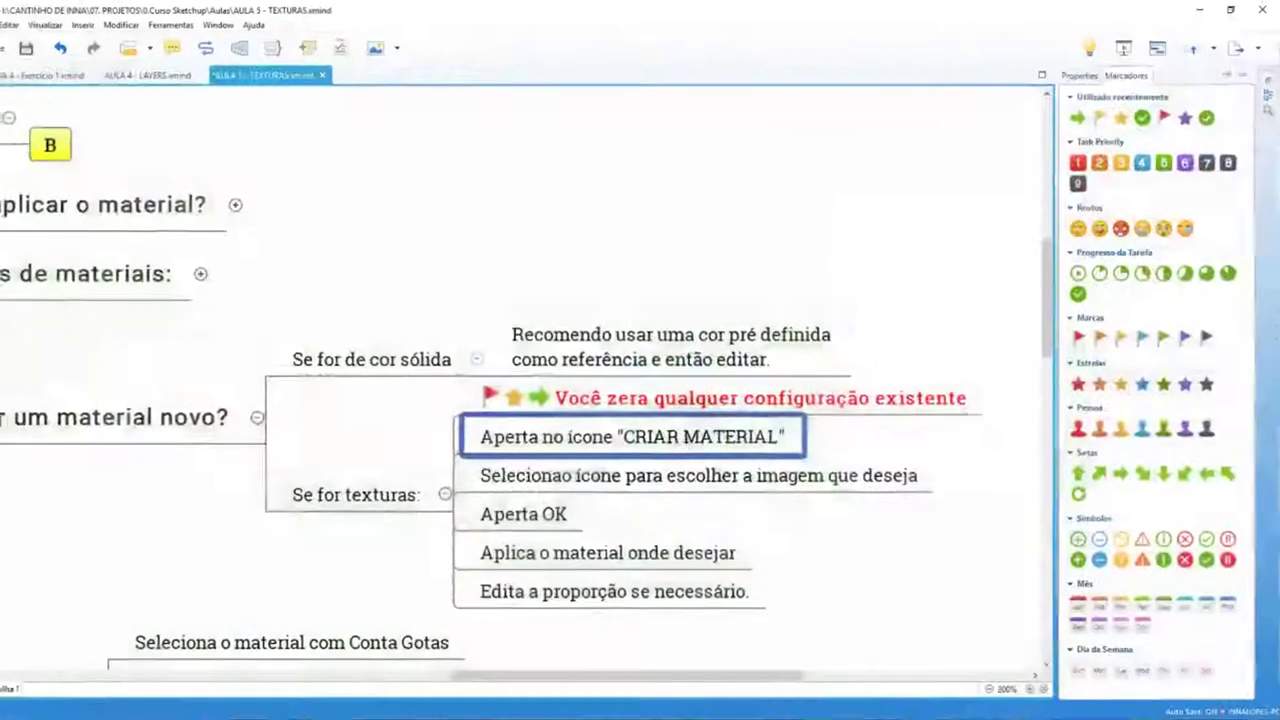
pyautogui.click(608, 480)
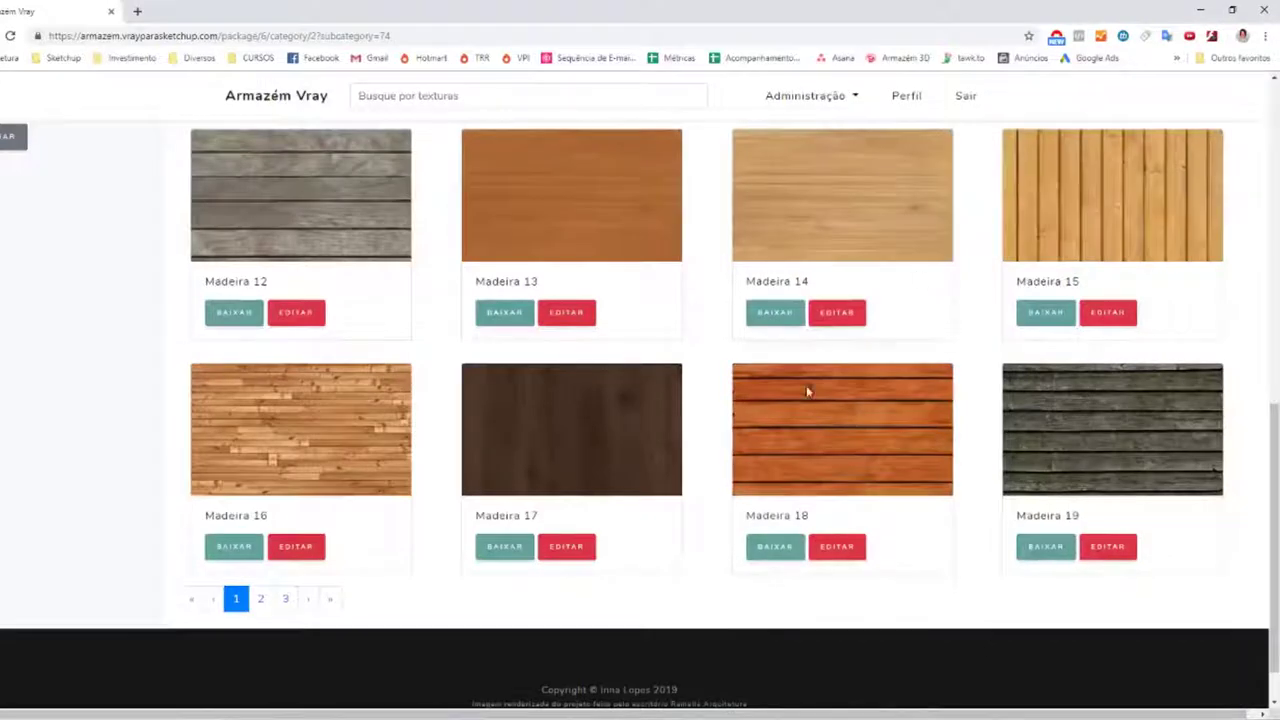
# Step: Scroll through the Armazém Vray wood texture catalogue (Madeira 12–19)
pyautogui.scroll(3, 808, 391)
pyautogui.scroll(3, 592, 406)
pyautogui.scroll(2, 846, 320)
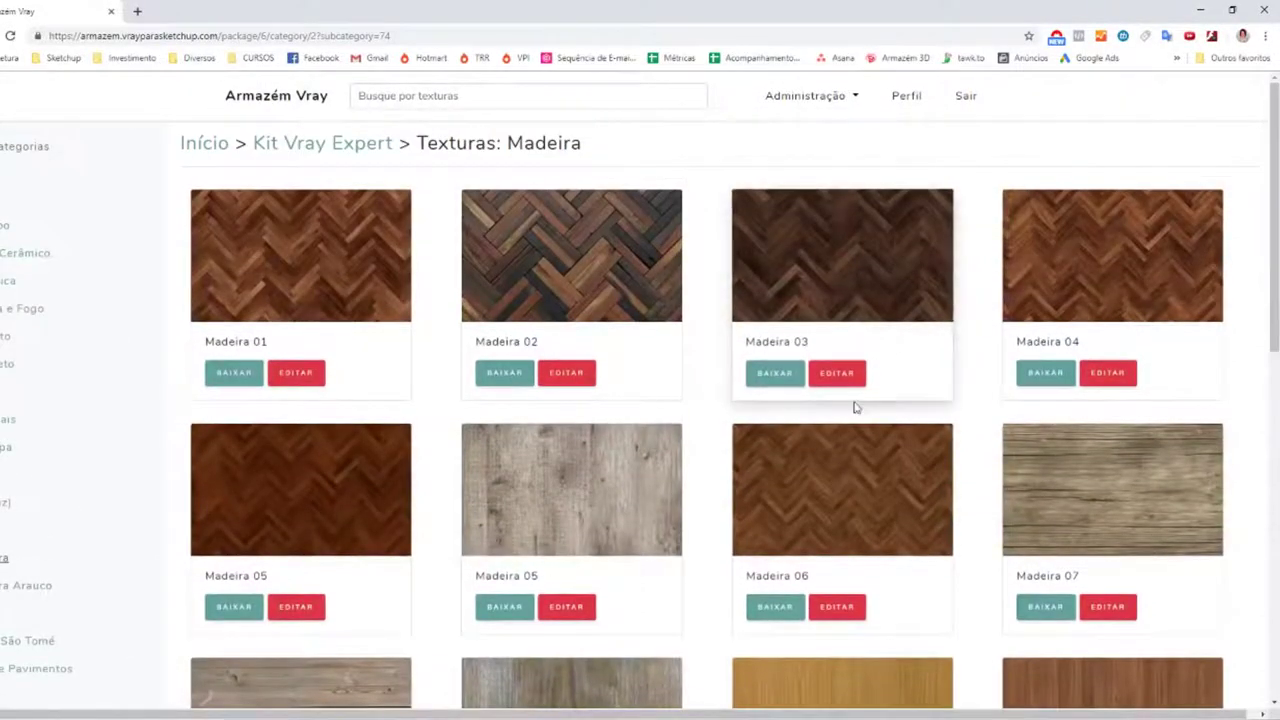
pyautogui.scroll(-2, 780, 420)
pyautogui.scroll(-2, 709, 440)
pyautogui.scroll(2, 705, 458)
pyautogui.scroll(2, 703, 466)
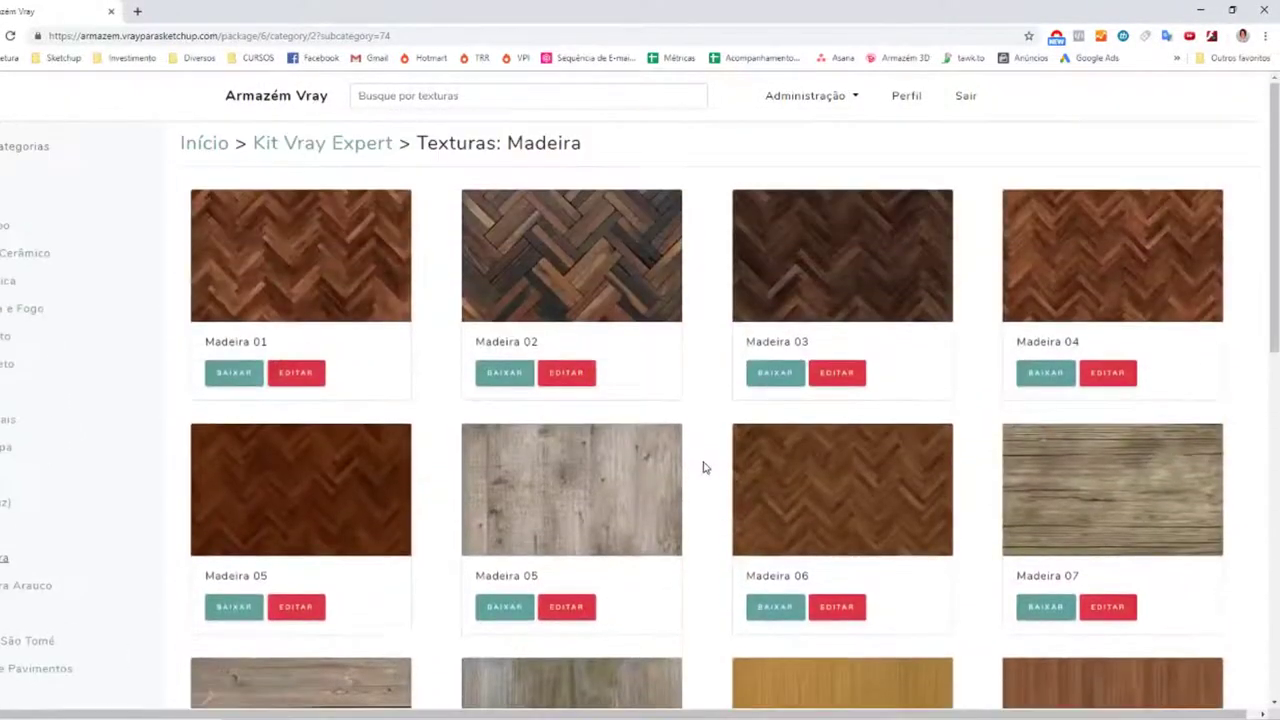
# Step: Browse sketchuptextureclub.com/textures in a new browser tab
pyautogui.click(138, 36)
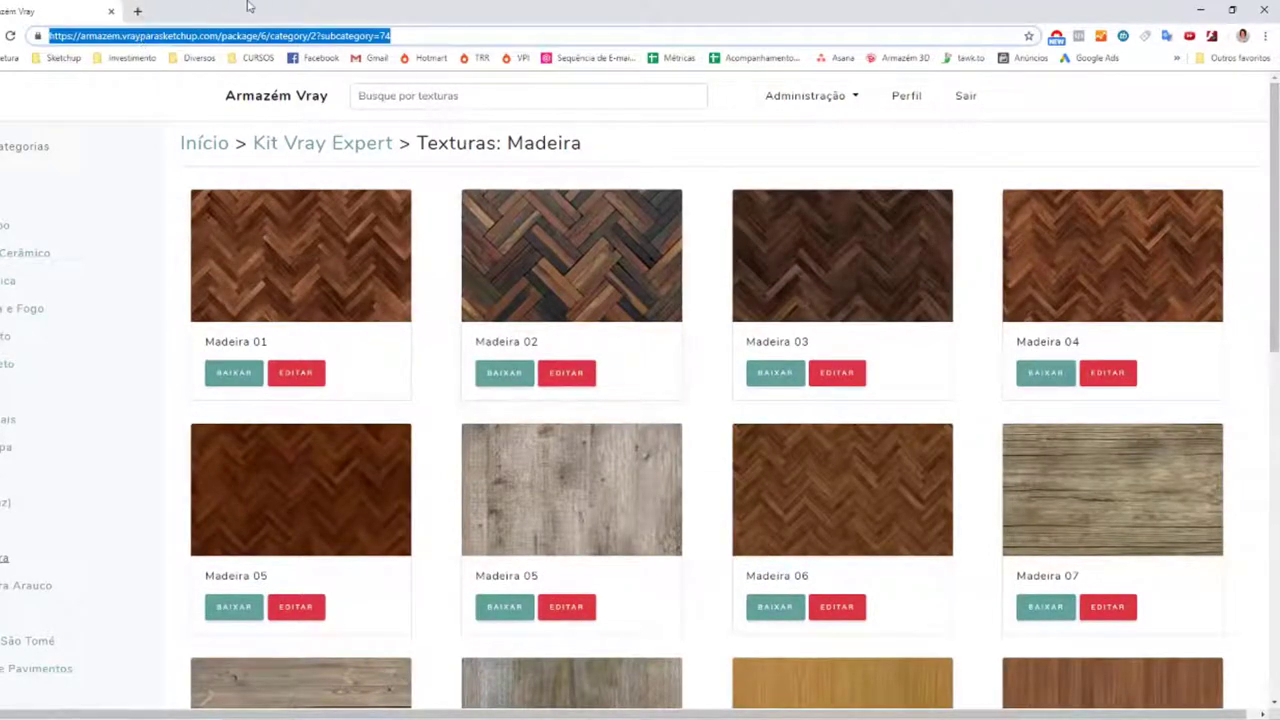
pyautogui.click(138, 11)
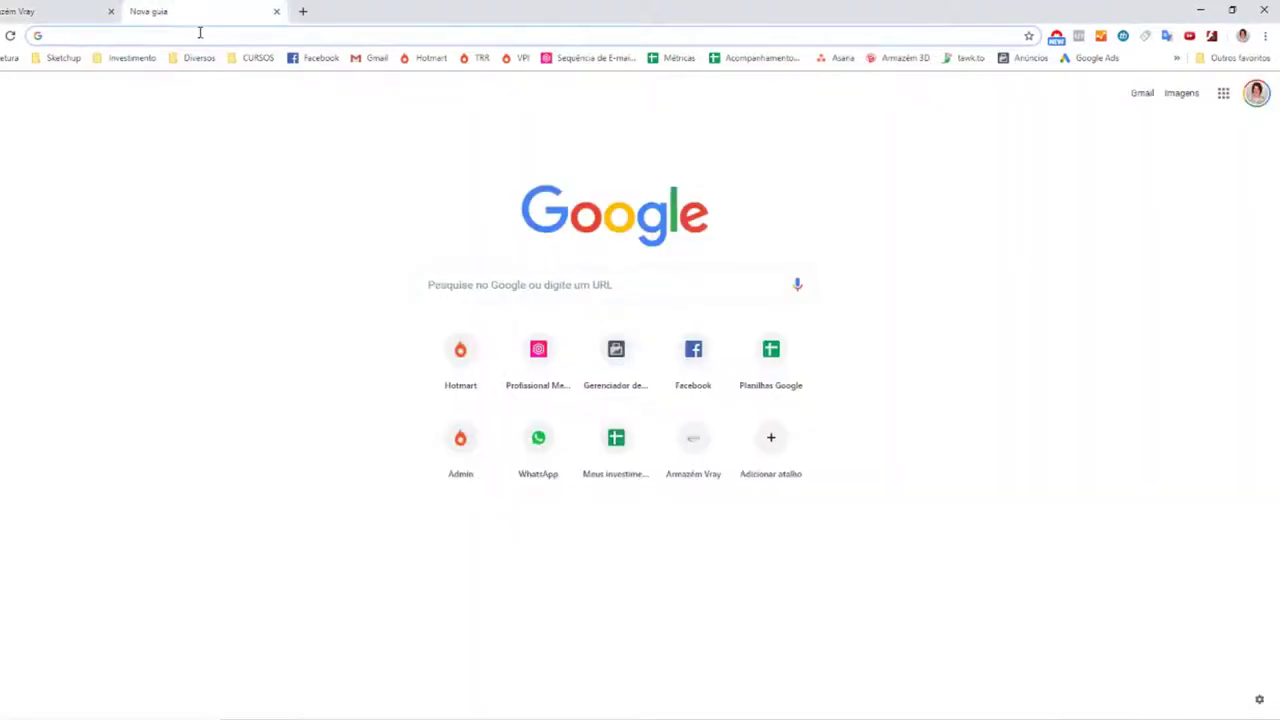
pyautogui.write('sketchuptextureclub.com/textures')
pyautogui.press('Return')
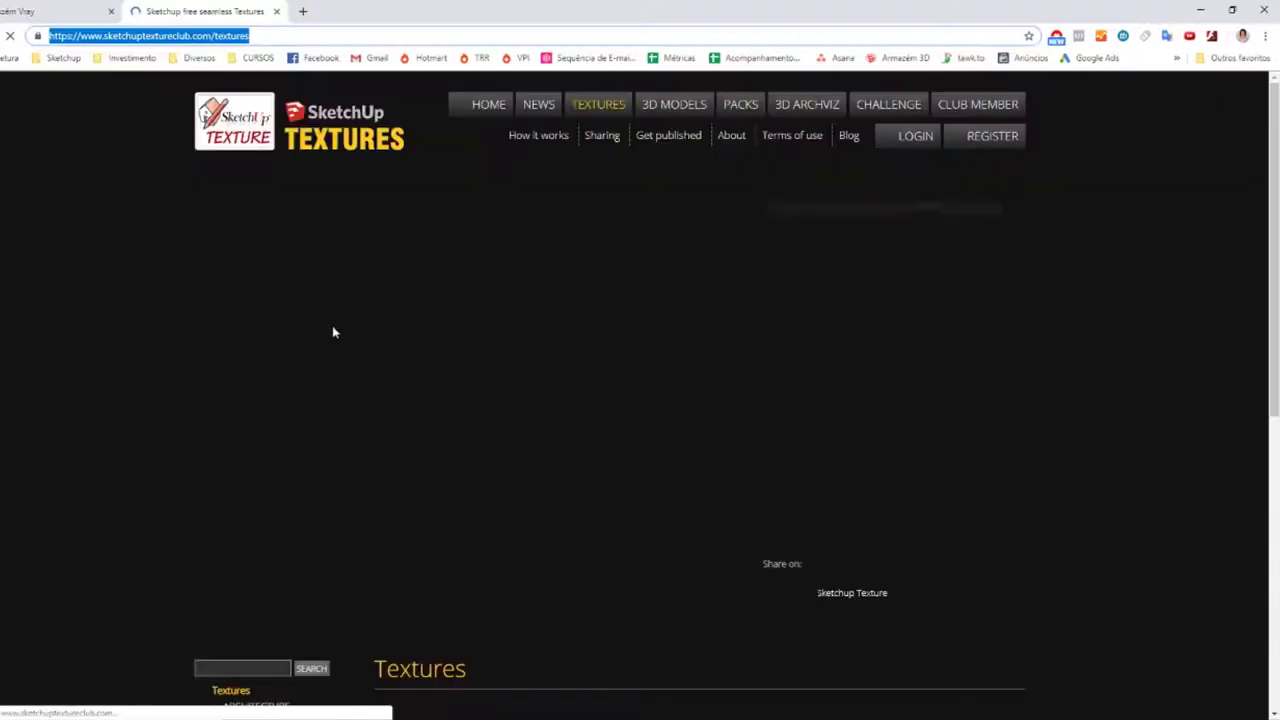
pyautogui.scroll(-3, 508, 471)
pyautogui.scroll(-2, 506, 471)
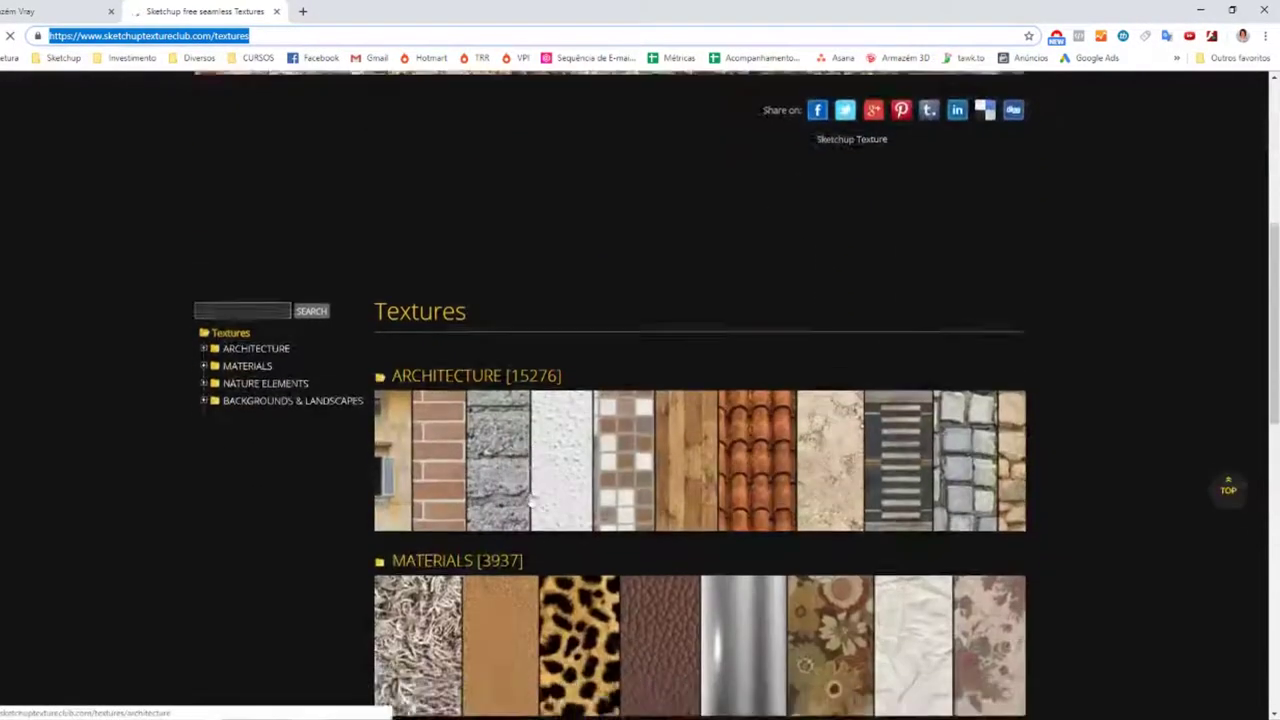
pyautogui.scroll(-2, 581, 362)
pyautogui.scroll(-2, 581, 362)
pyautogui.scroll(-1, 581, 362)
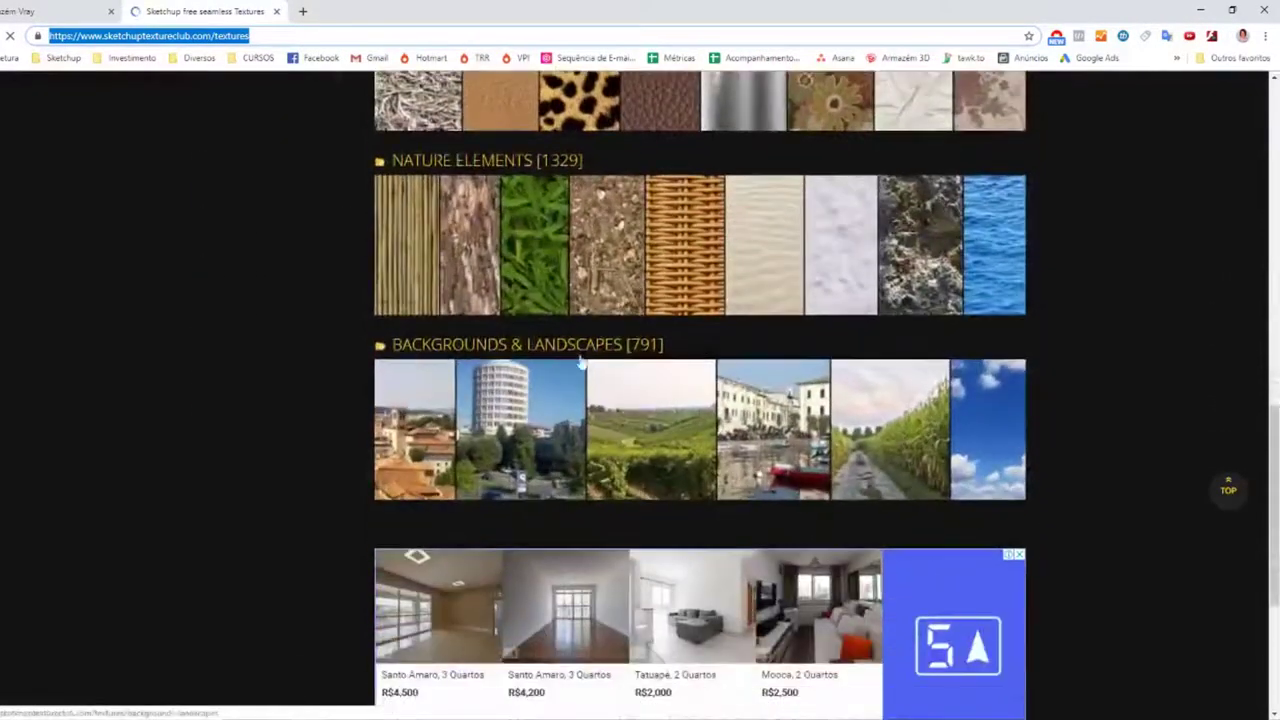
pyautogui.scroll(3, 581, 362)
# Step: Look at textures.com, then return to the Armazém Vray tab and SketchUp
pyautogui.click(185, 38)
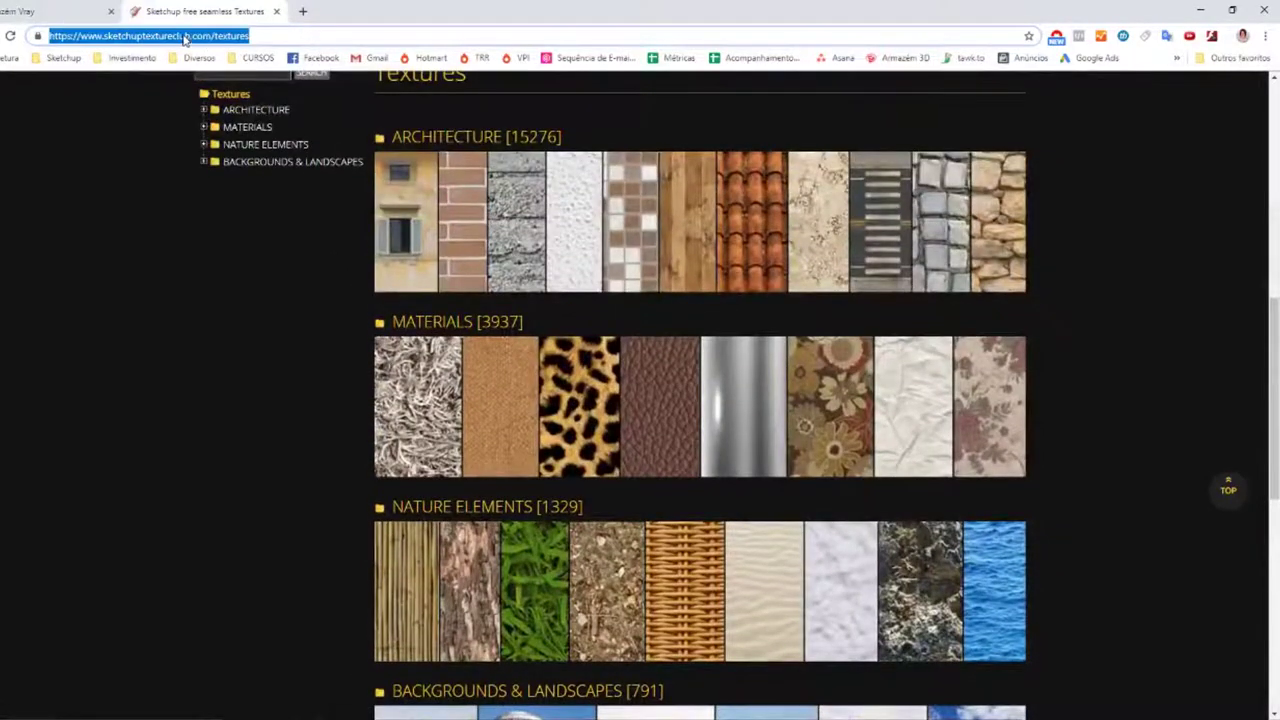
pyautogui.write('tex')
pyautogui.press('Return')
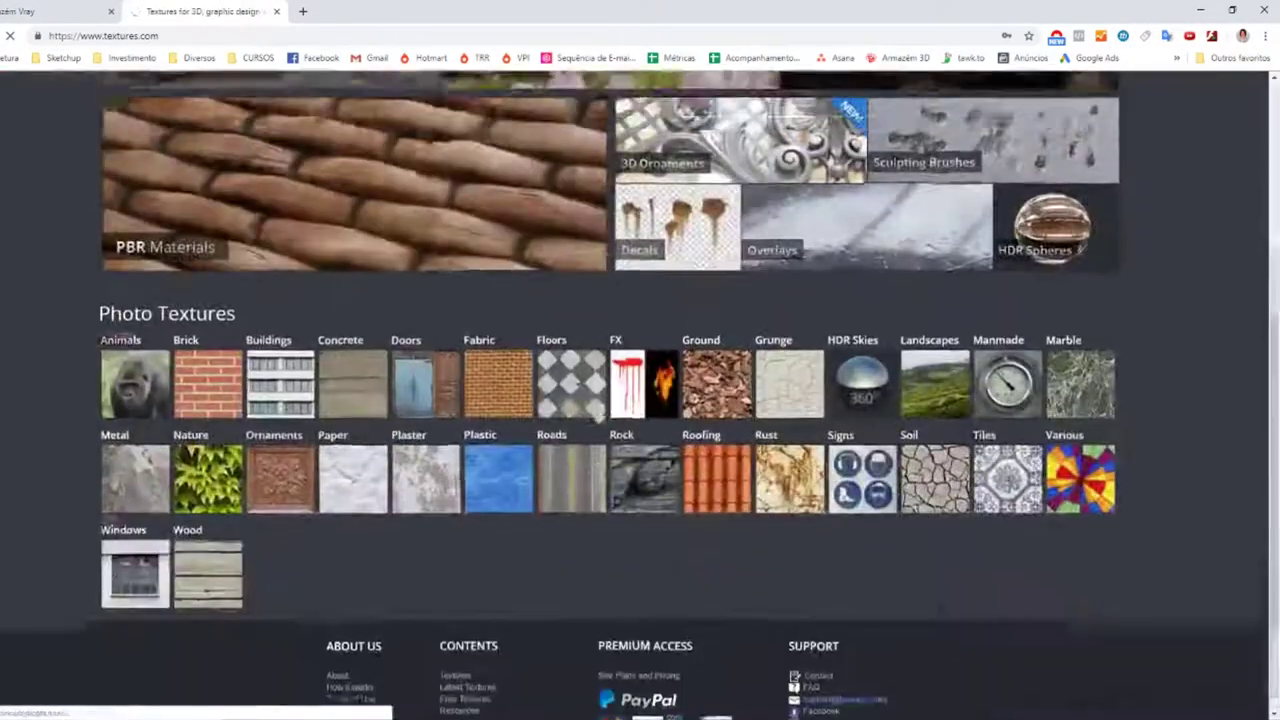
pyautogui.scroll(-5, 635, 392)
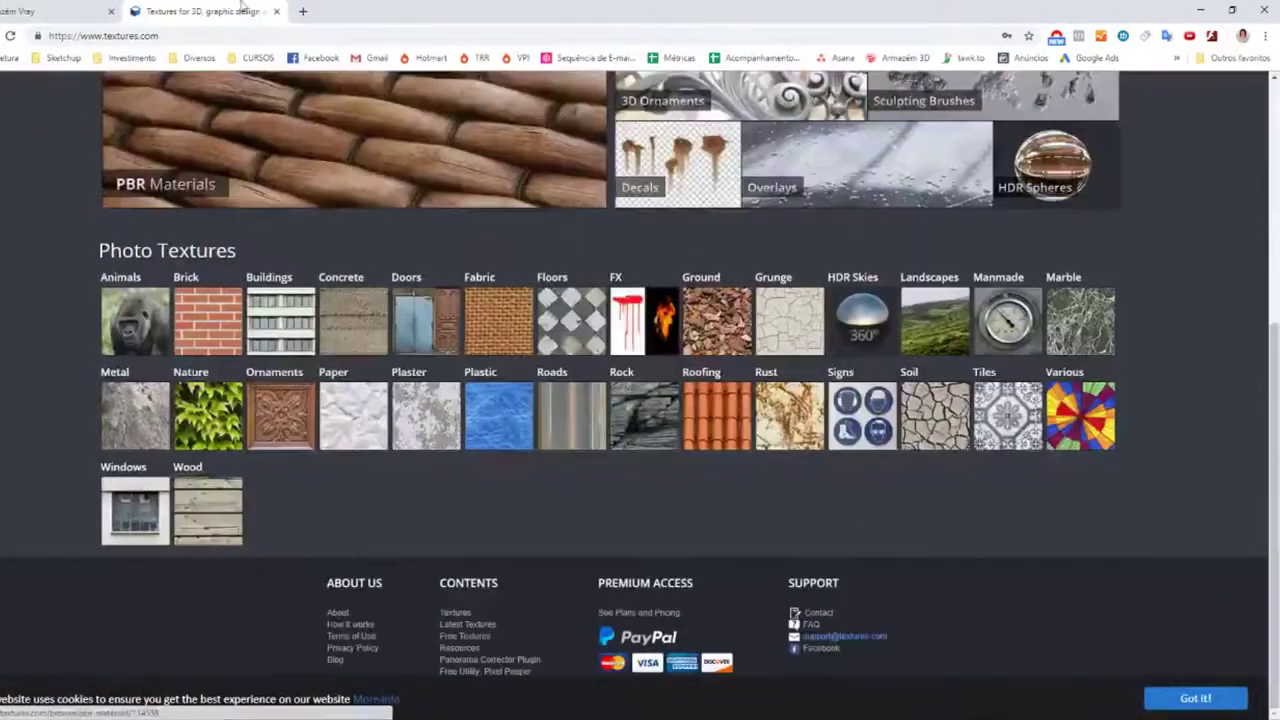
pyautogui.click(81, 11)
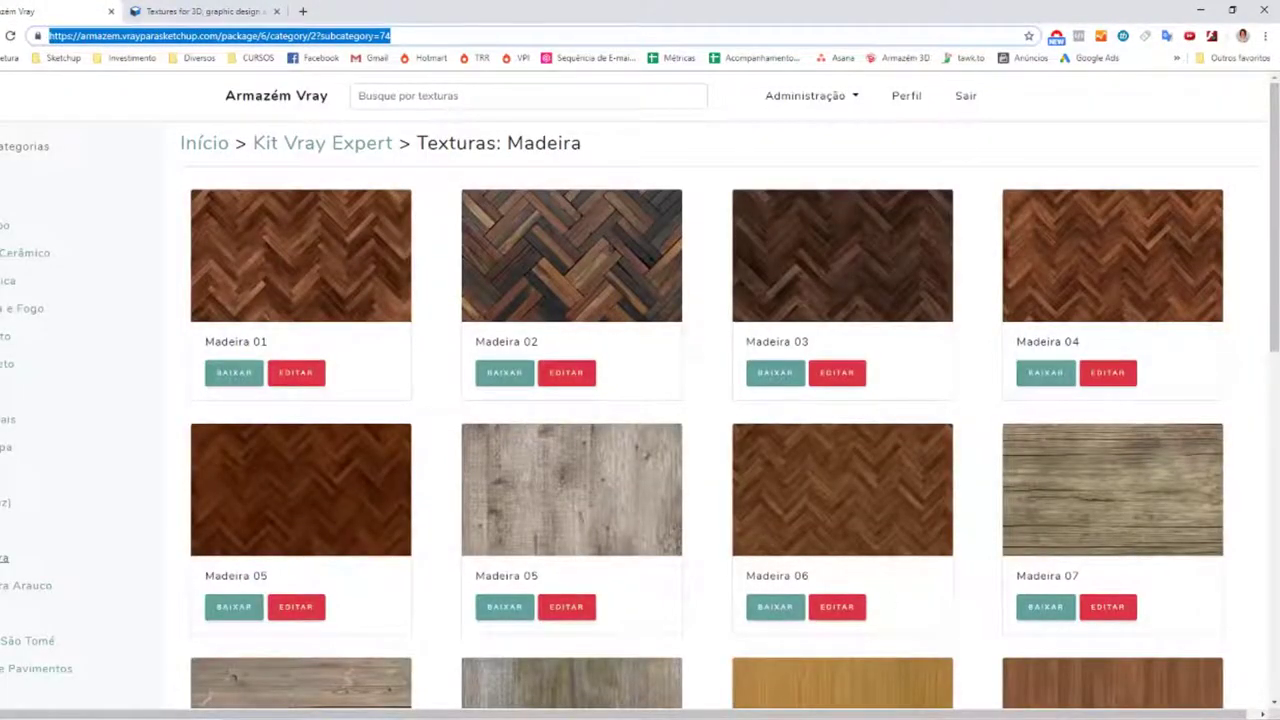
pyautogui.click(309, 680)
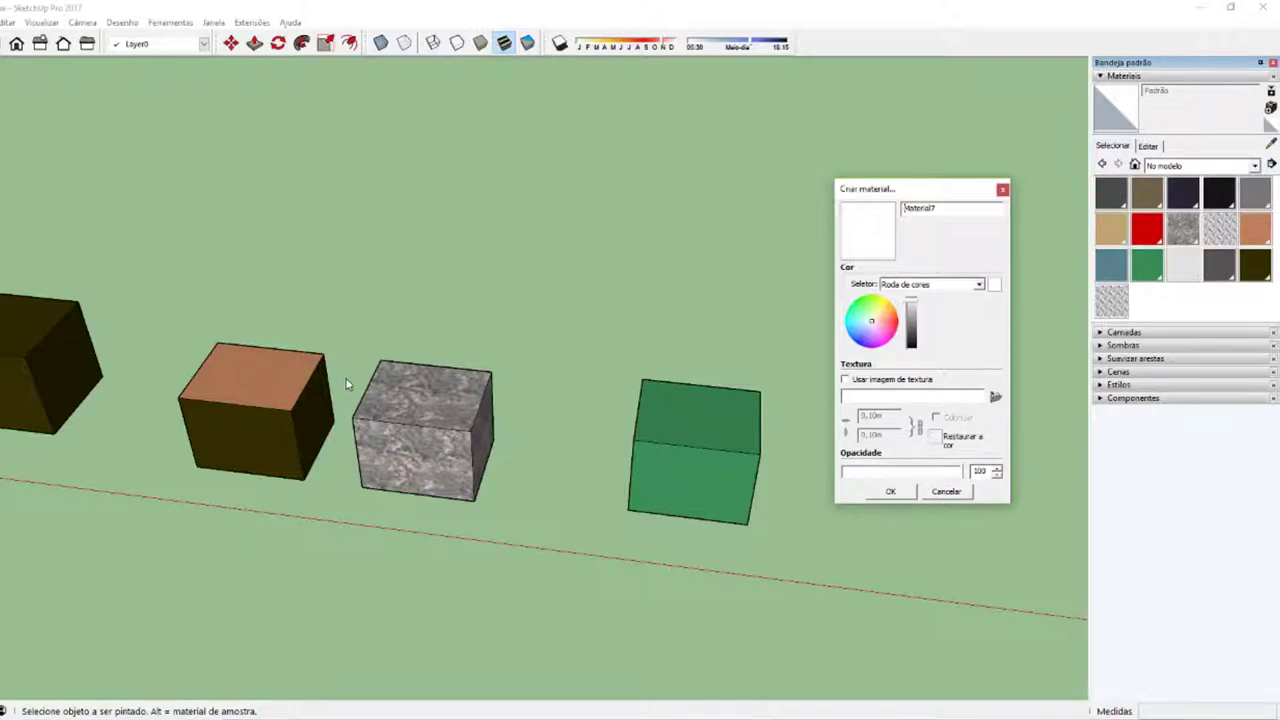
# Step: Restart the new material and load Grama 02.jpg from Bônus 2_Materiais > Grama & Solo as its texture
pyautogui.click(1002, 189)
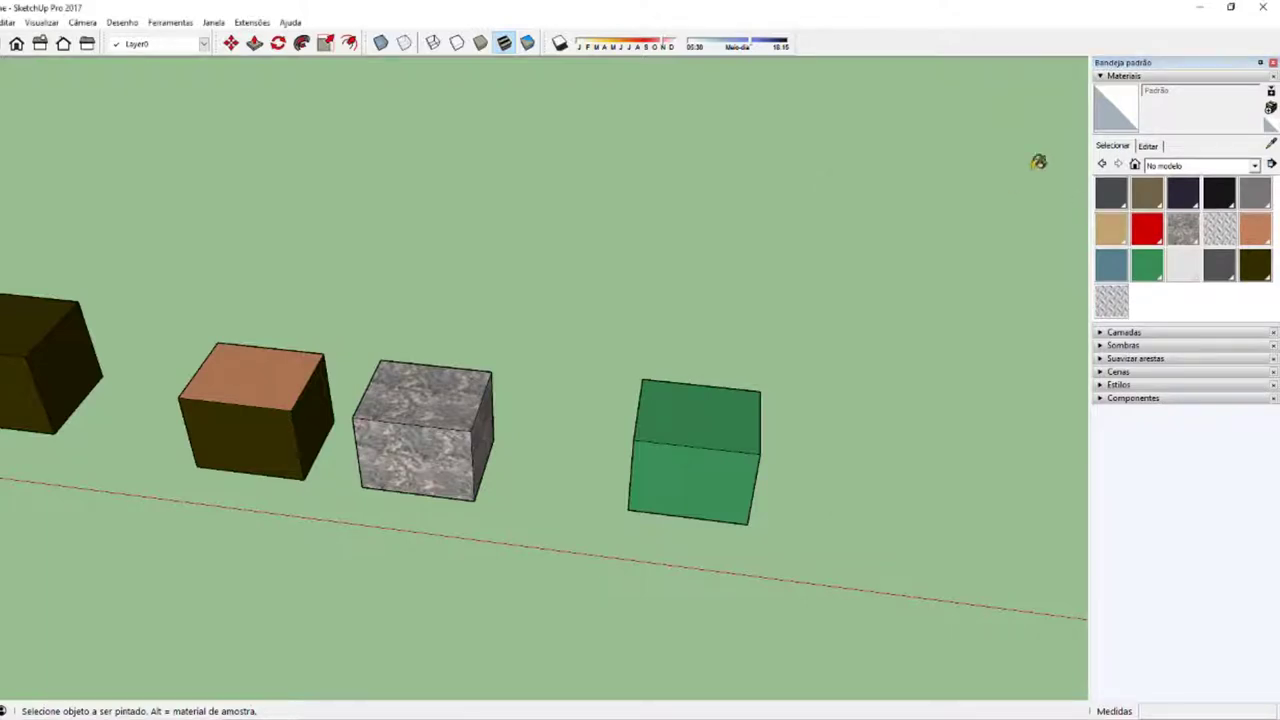
pyautogui.click(1271, 108)
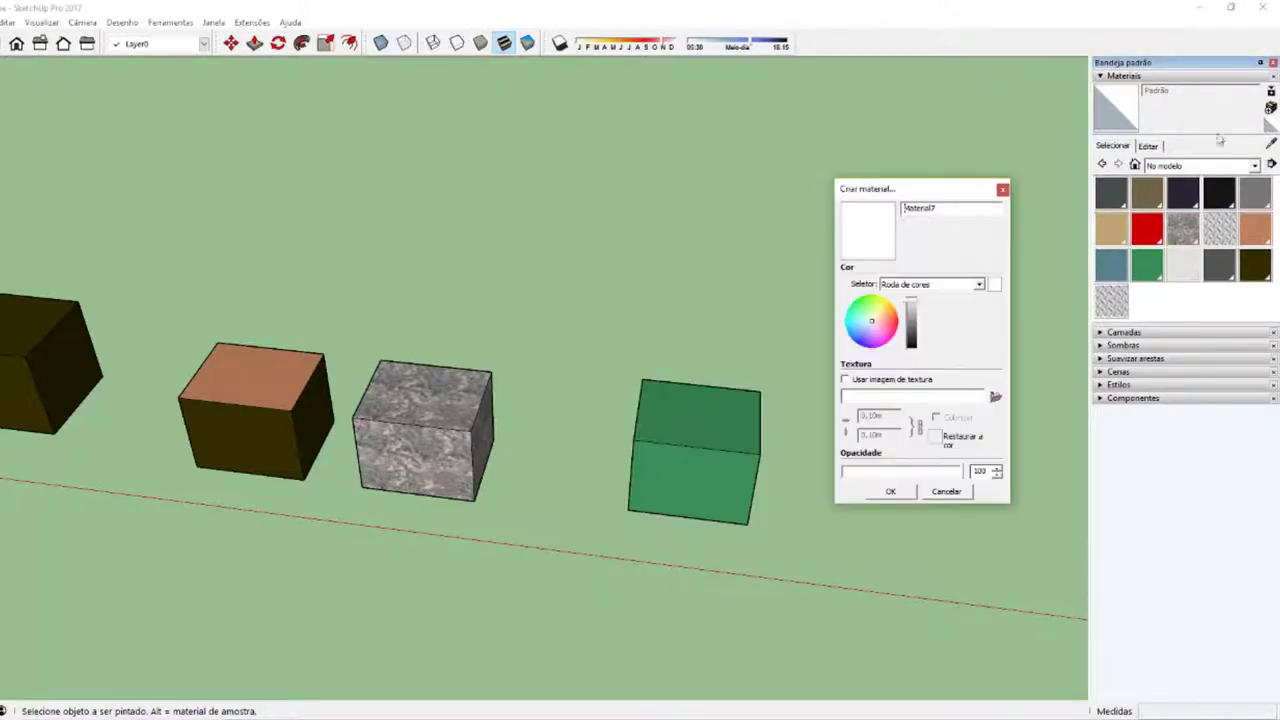
pyautogui.click(996, 399)
pyautogui.moveTo(1028, 170); pyautogui.dragTo(577, 139)
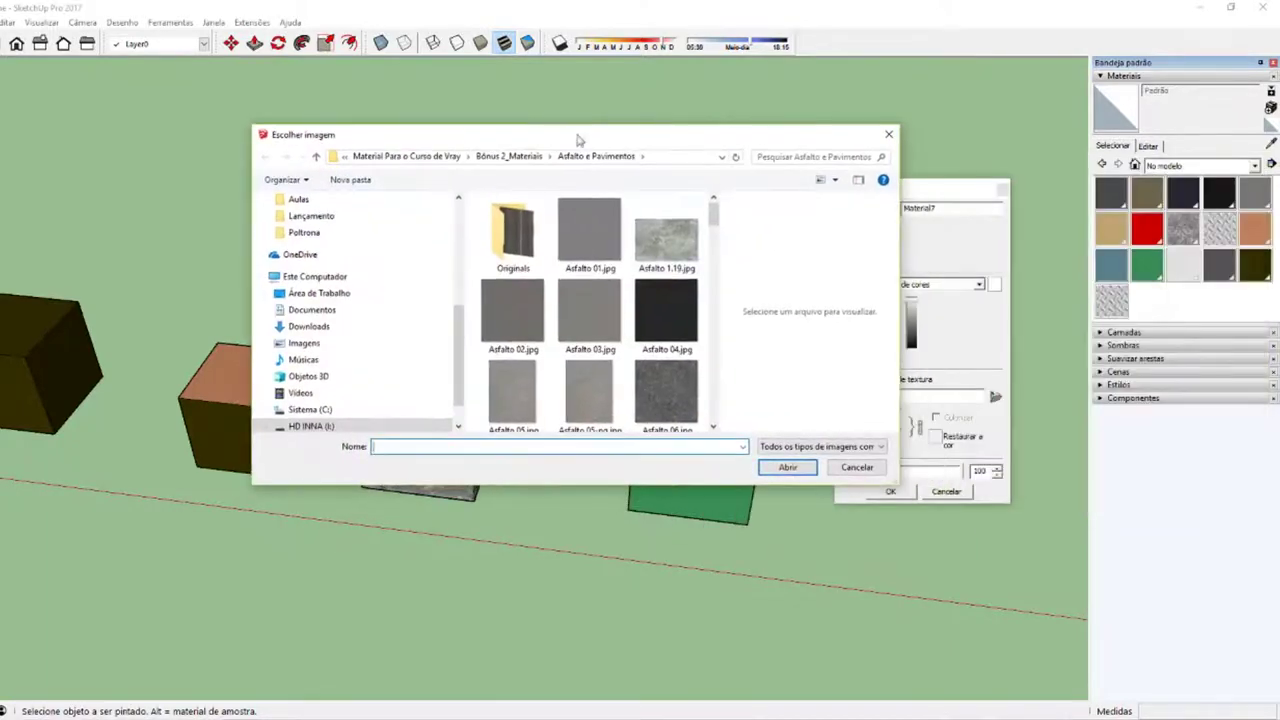
pyautogui.scroll(-3, 711, 215)
pyautogui.scroll(2, 711, 210)
pyautogui.scroll(2, 711, 200)
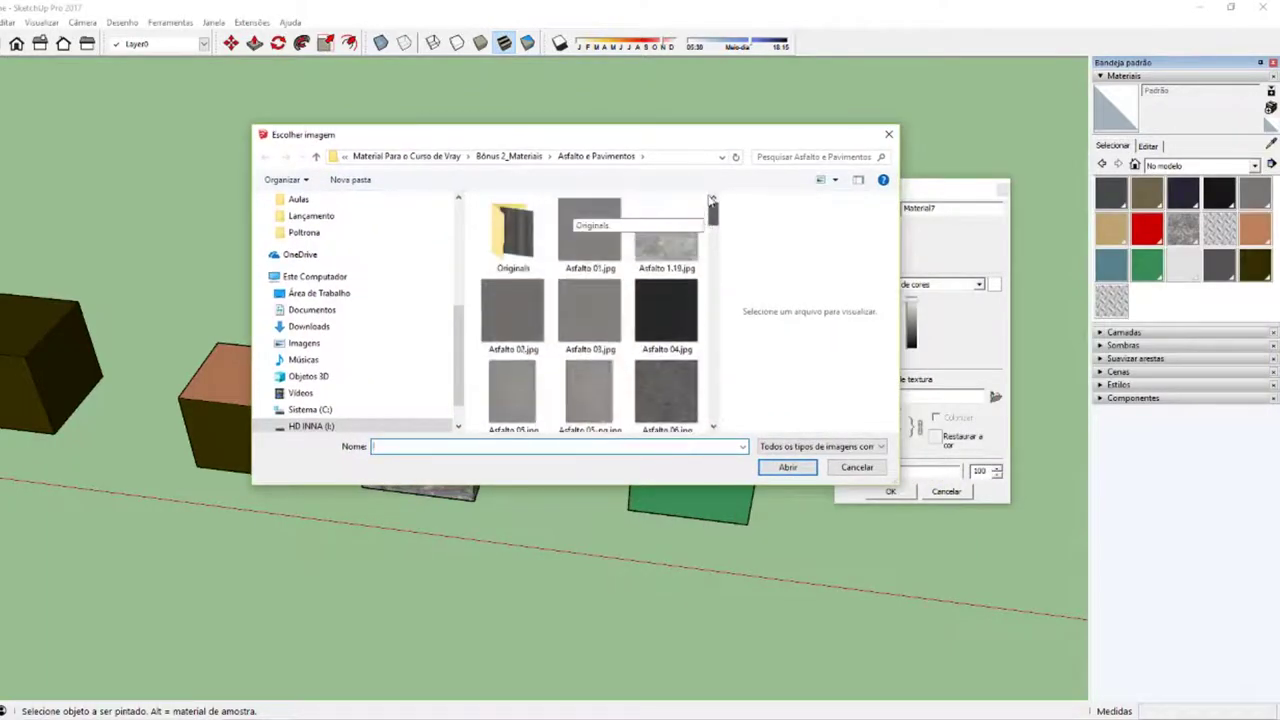
pyautogui.click(514, 157)
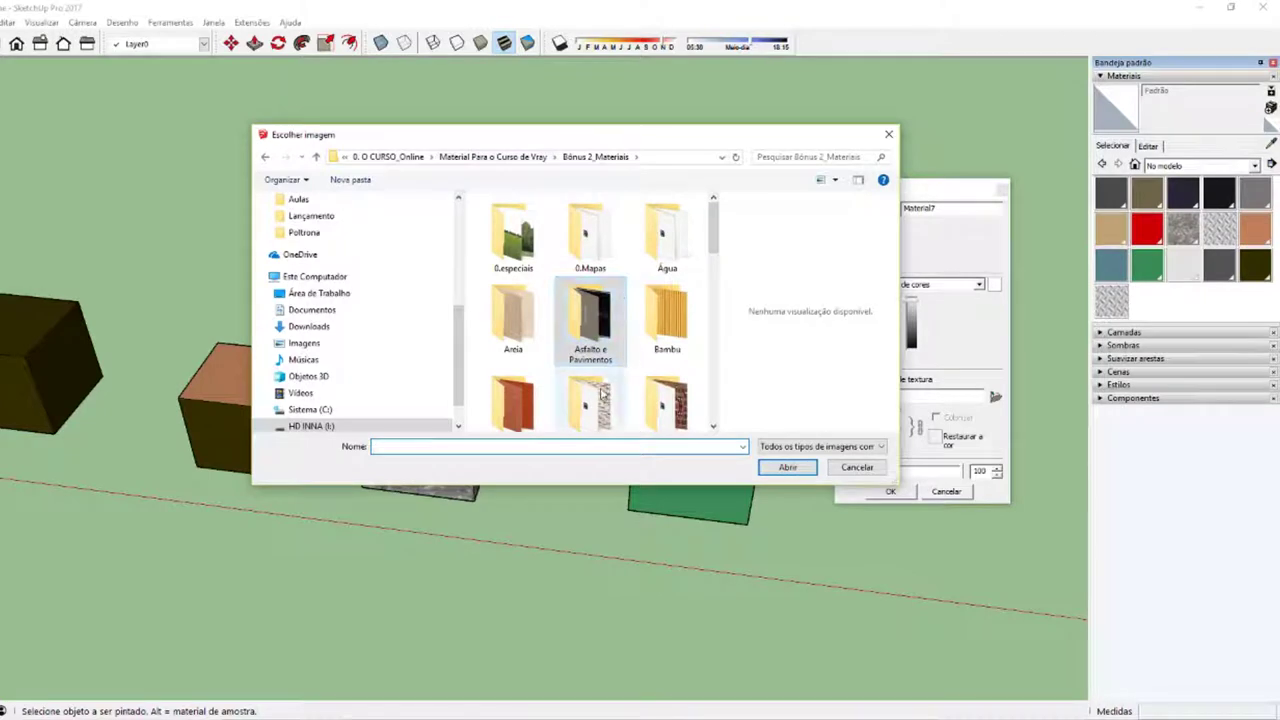
pyautogui.scroll(-1, 600, 393)
pyautogui.scroll(-1, 530, 345)
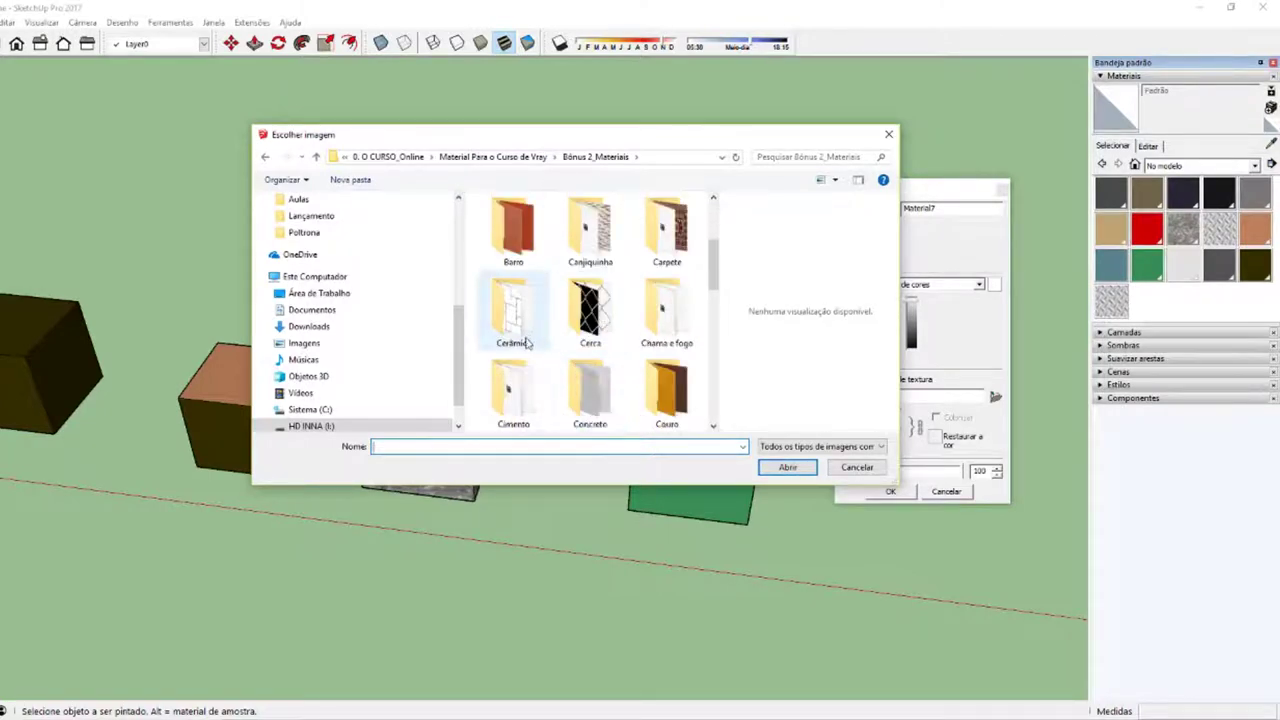
pyautogui.scroll(-1, 527, 343)
pyautogui.doubleClick(585, 395)
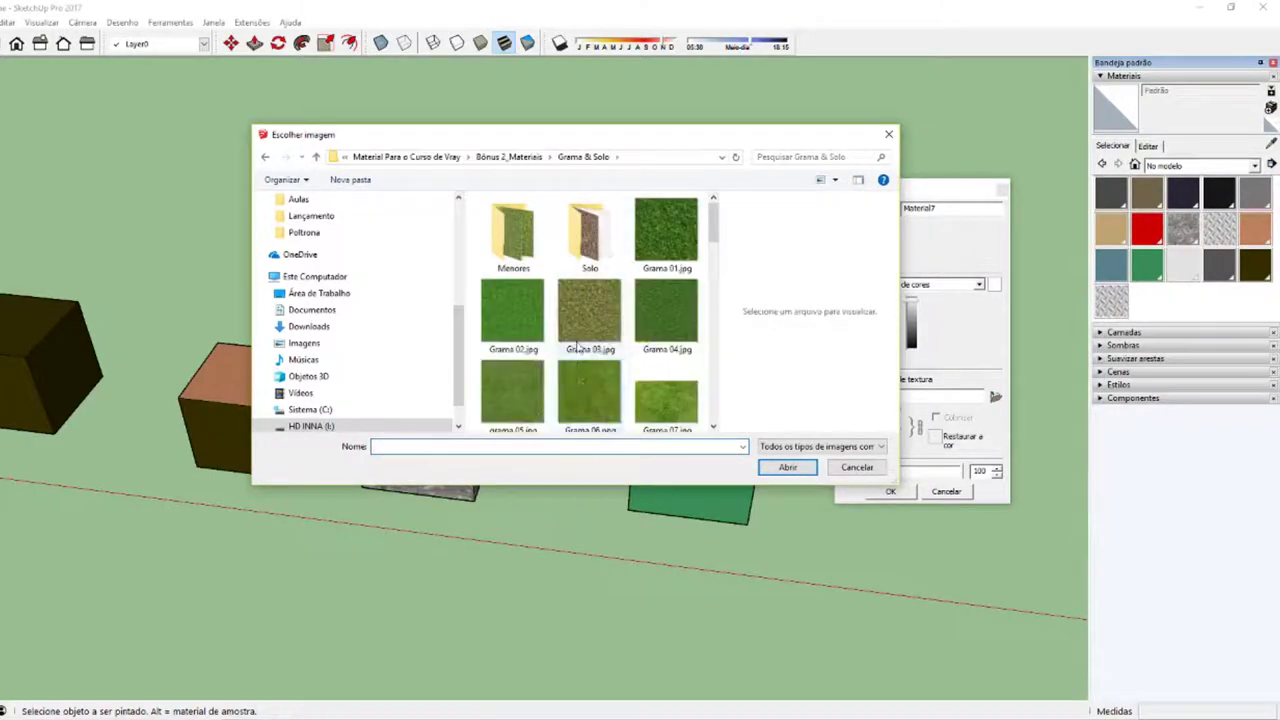
pyautogui.click(513, 315)
pyautogui.click(787, 467)
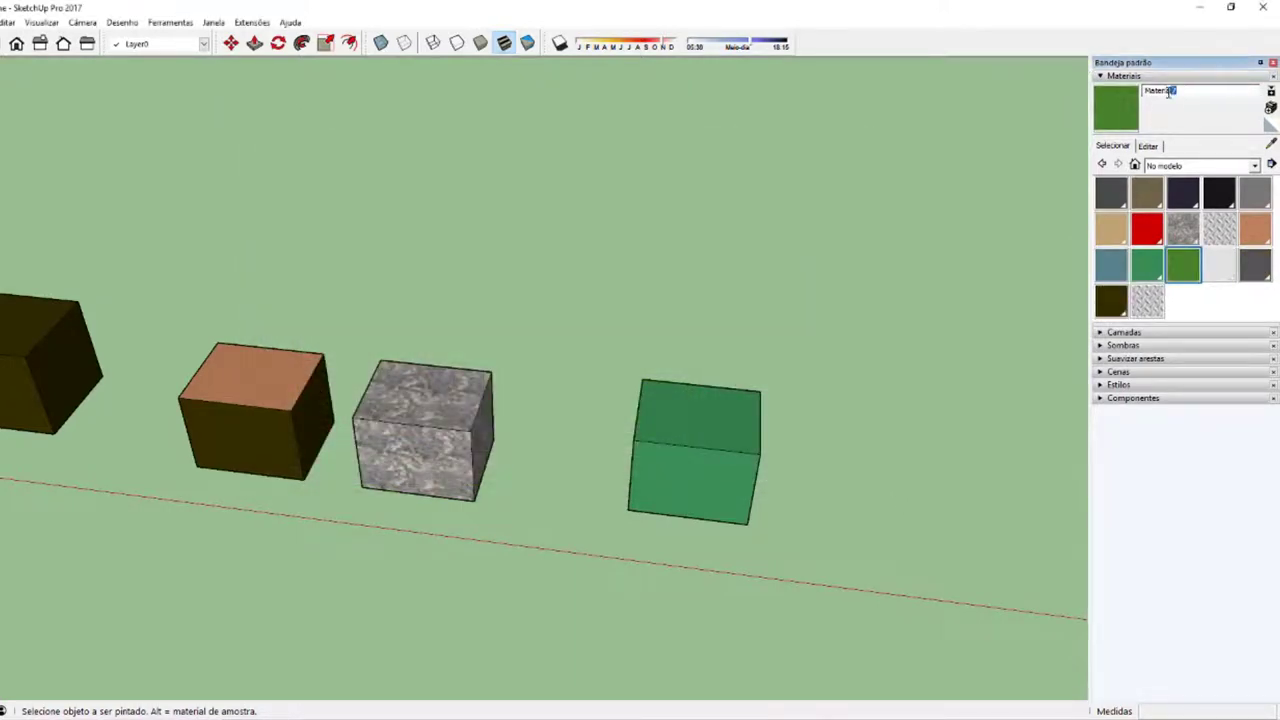
# Step: Name the material GRAMA and paint the green cube with it inside its group
pyautogui.doubleClick(1166, 92)
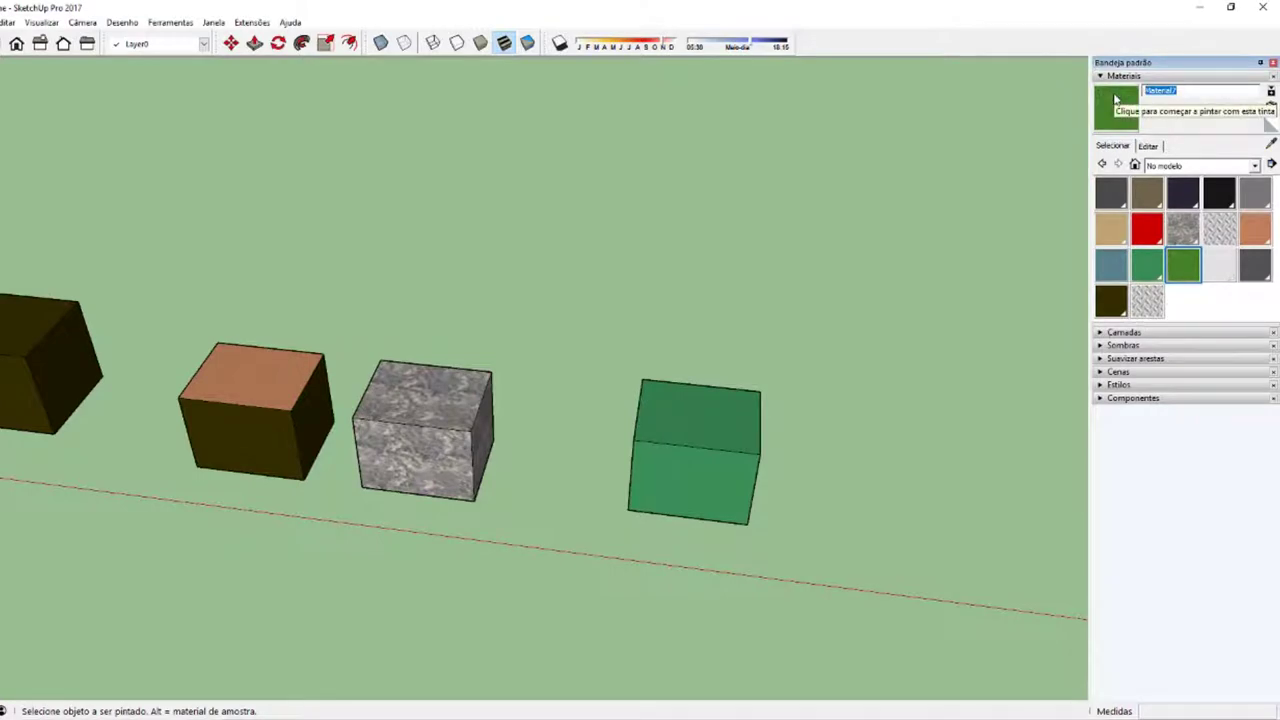
pyautogui.write('GRAMA')
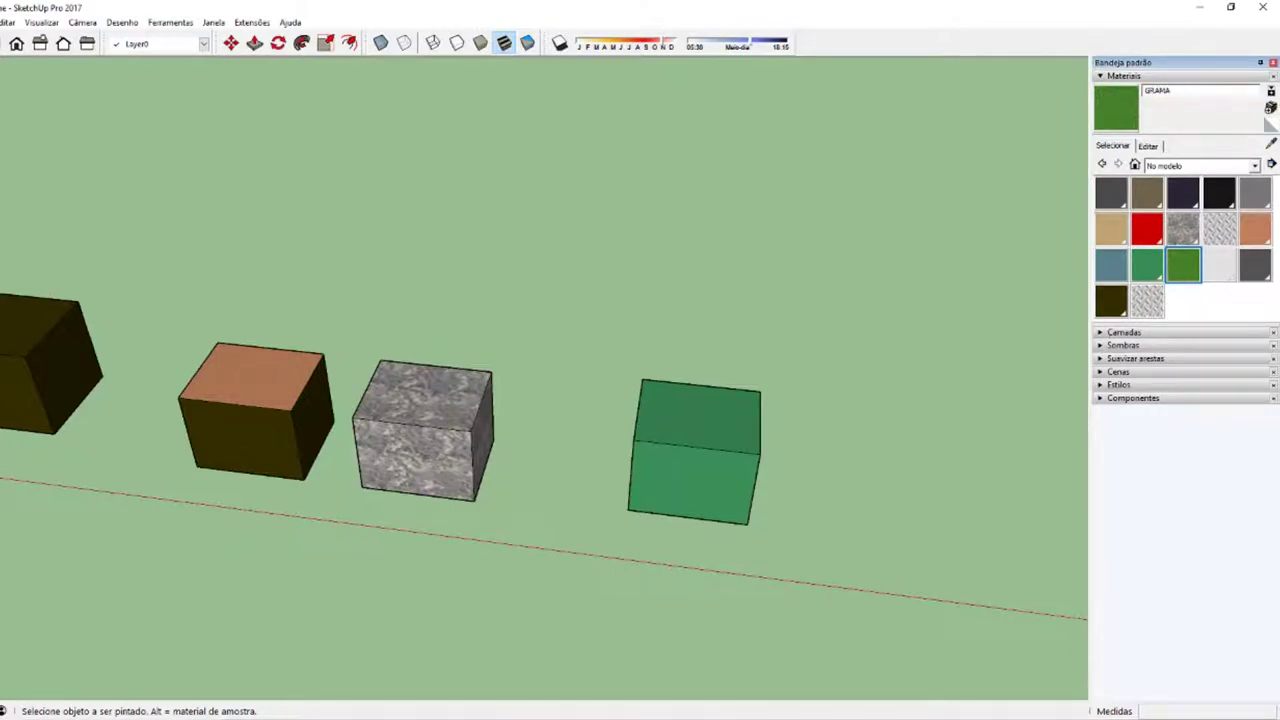
pyautogui.moveTo(754, 346); pyautogui.dragTo(655, 437, button='middle')
pyautogui.press('space')
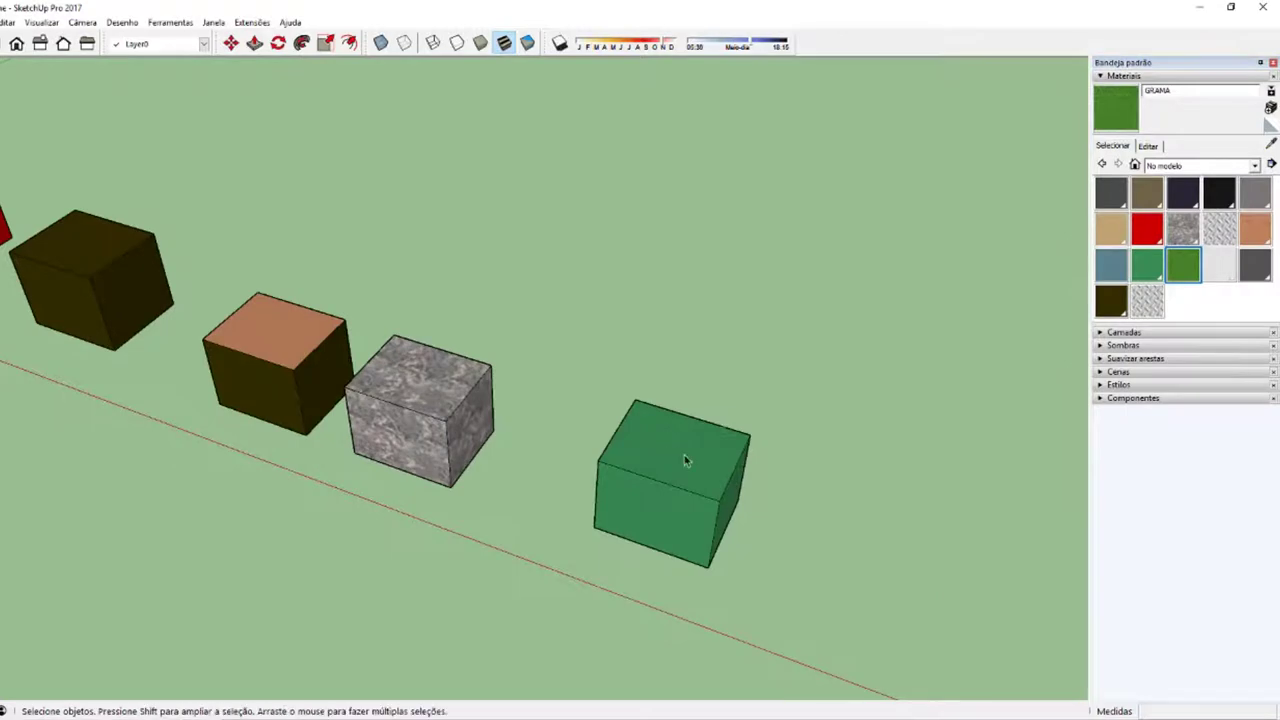
pyautogui.click(685, 460)
pyautogui.doubleClick(662, 455)
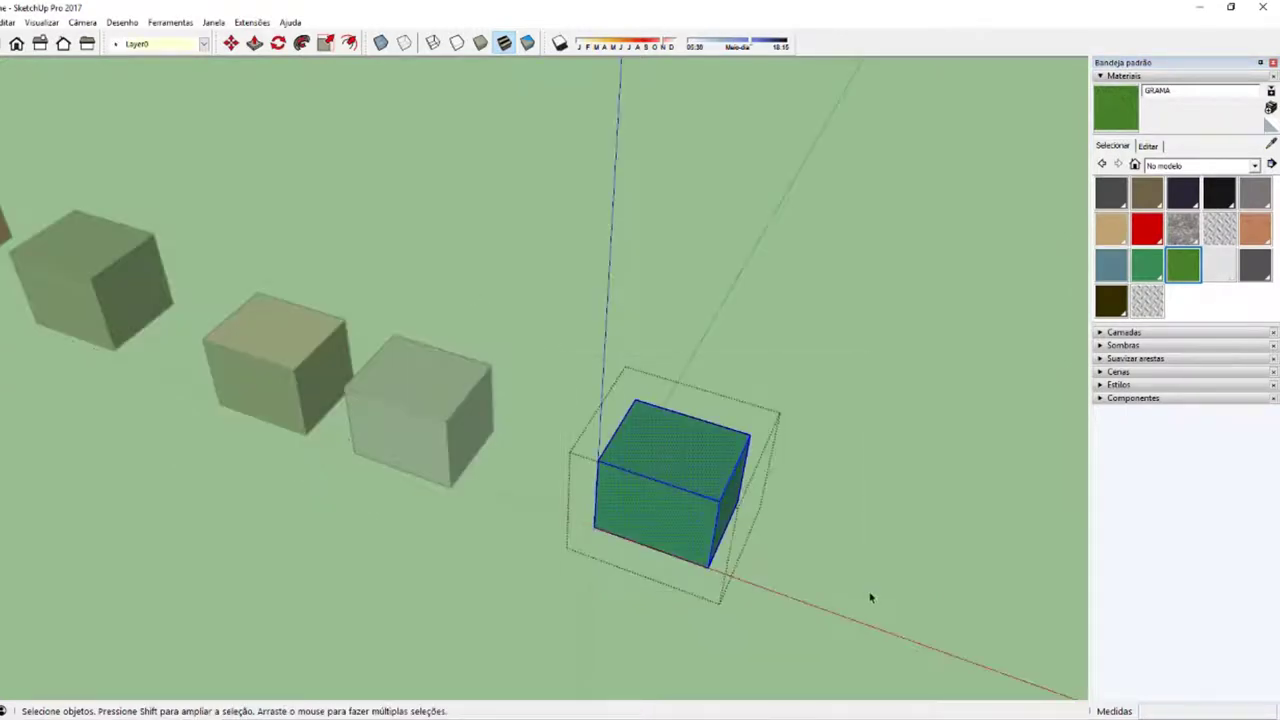
pyautogui.moveTo(694, 506); pyautogui.dragTo(657, 561, button='middle')
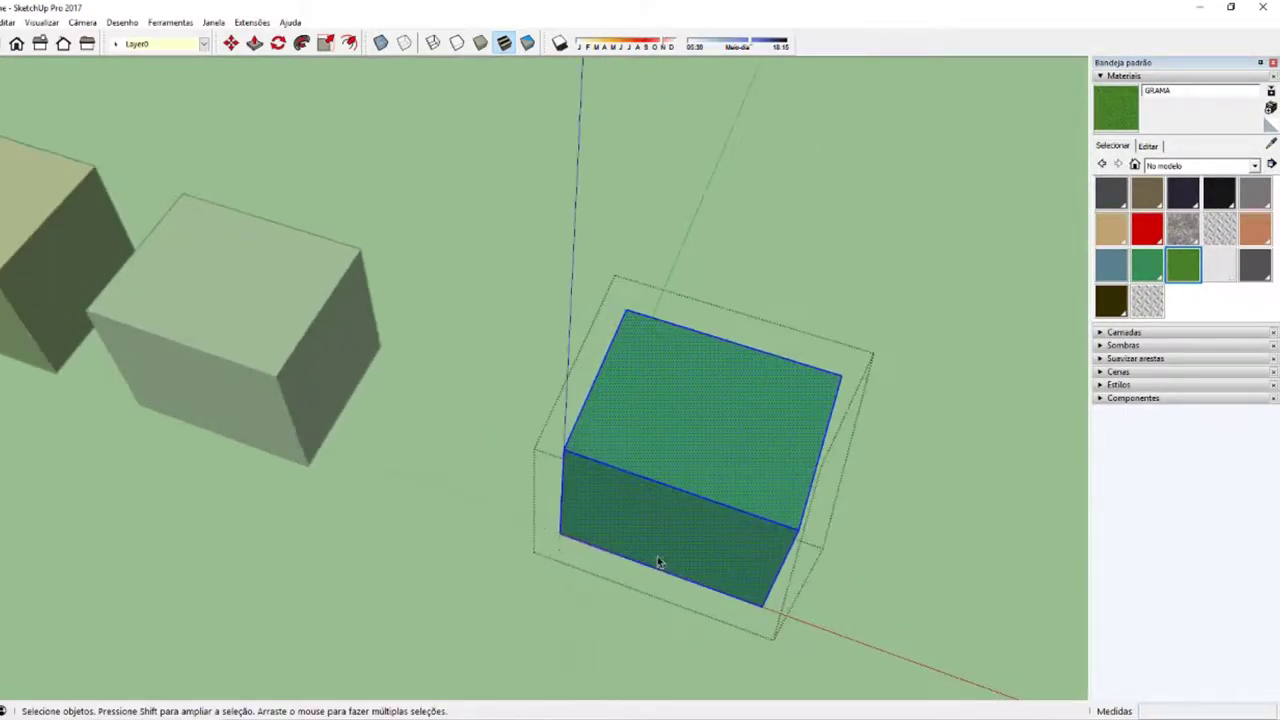
pyautogui.press('b')
pyautogui.click(706, 428)
# Step: Orbit and zoom out to see the whole row of cubes
pyautogui.moveTo(737, 489)
pyautogui.mouseDown(button='middle')
pyautogui.moveTo(366, 409)
pyautogui.moveTo(779, 500)
pyautogui.mouseUp(button='middle')
pyautogui.scroll(2, 740, 366)
pyautogui.scroll(3, 703, 357)
pyautogui.scroll(3, 683, 351)
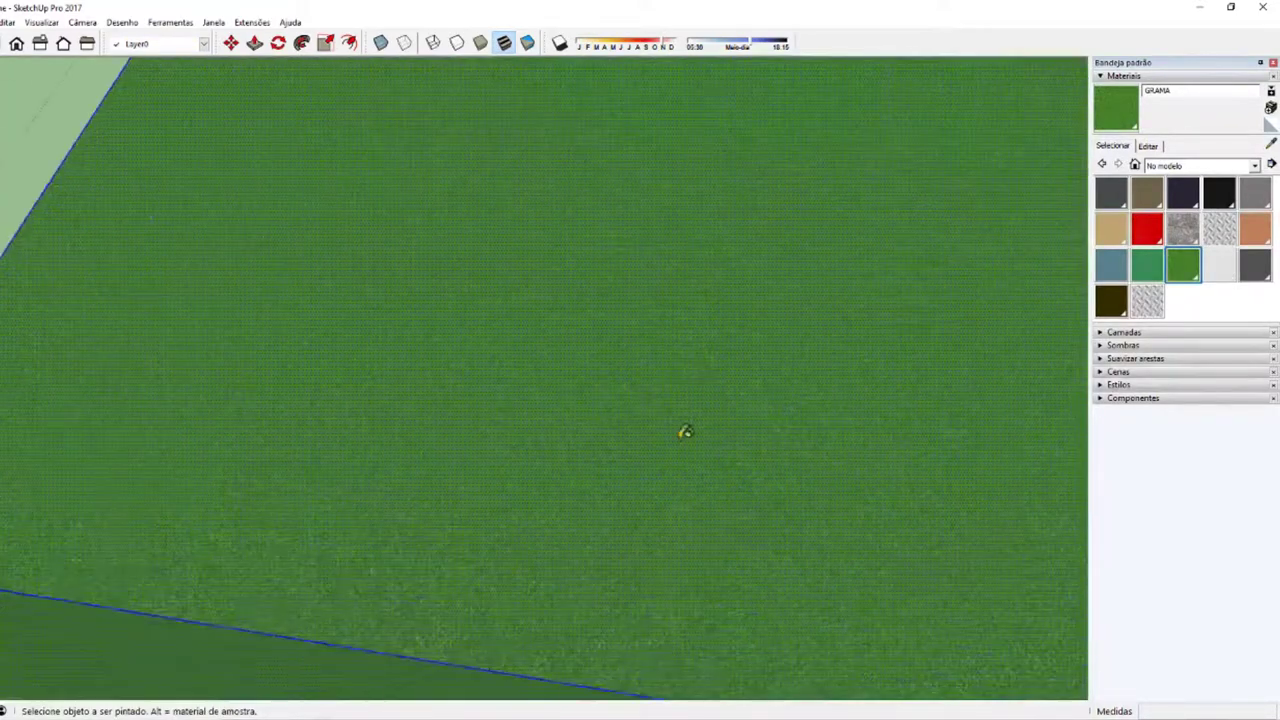
pyautogui.scroll(1, 675, 451)
pyautogui.scroll(-2, 670, 460)
pyautogui.scroll(-2, 583, 463)
pyautogui.scroll(-1, 320, 457)
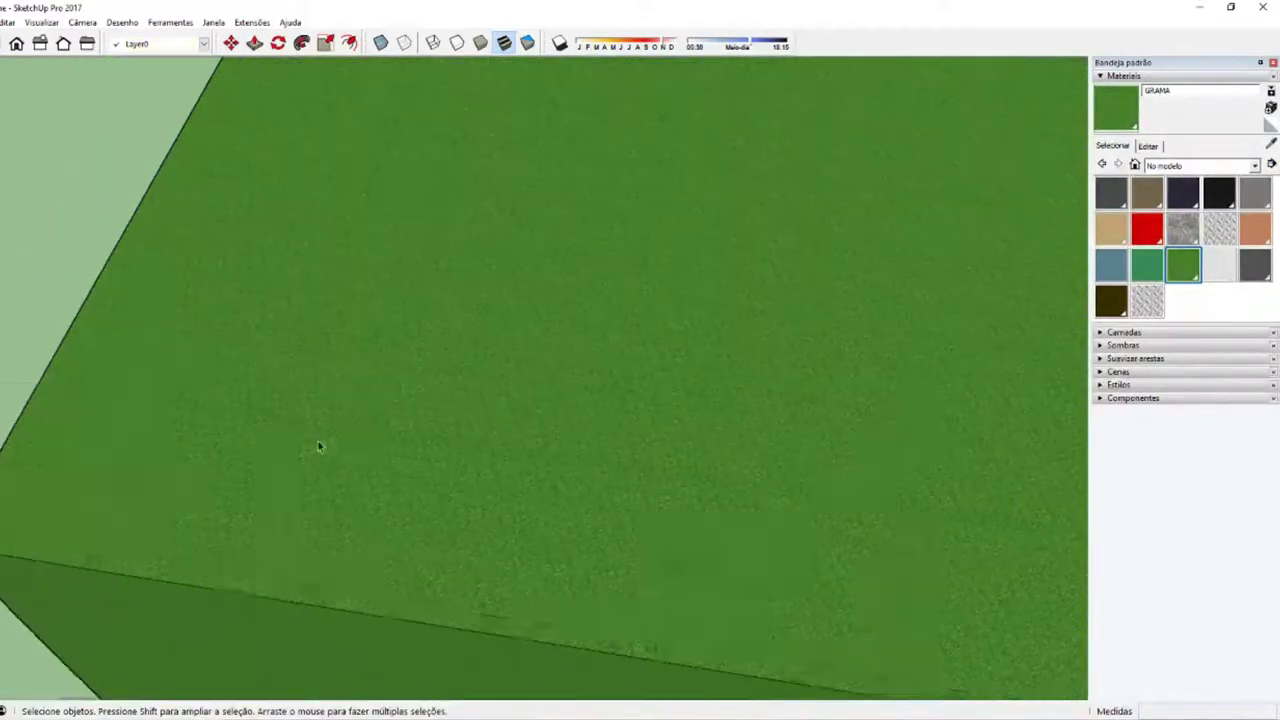
pyautogui.scroll(-1, 435, 497)
pyautogui.scroll(-2, 435, 497)
pyautogui.scroll(-2, 443, 492)
pyautogui.moveTo(452, 483)
pyautogui.mouseDown(button='middle')
pyautogui.moveTo(631, 394)
pyautogui.moveTo(317, 347)
pyautogui.moveTo(620, 569)
pyautogui.moveTo(611, 486)
pyautogui.mouseUp(button='middle')
pyautogui.scroll(-1, 640, 460)
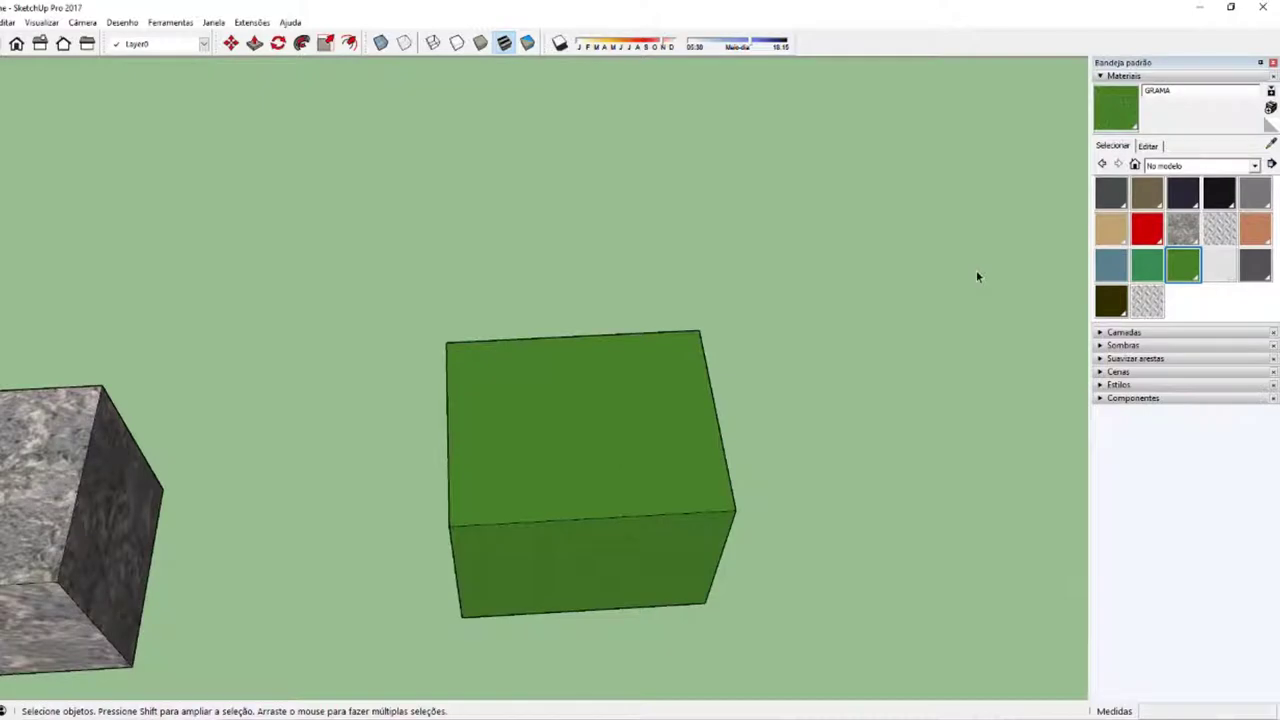
pyautogui.scroll(-3, 549, 412)
pyautogui.moveTo(549, 412); pyautogui.dragTo(757, 404, button='middle')
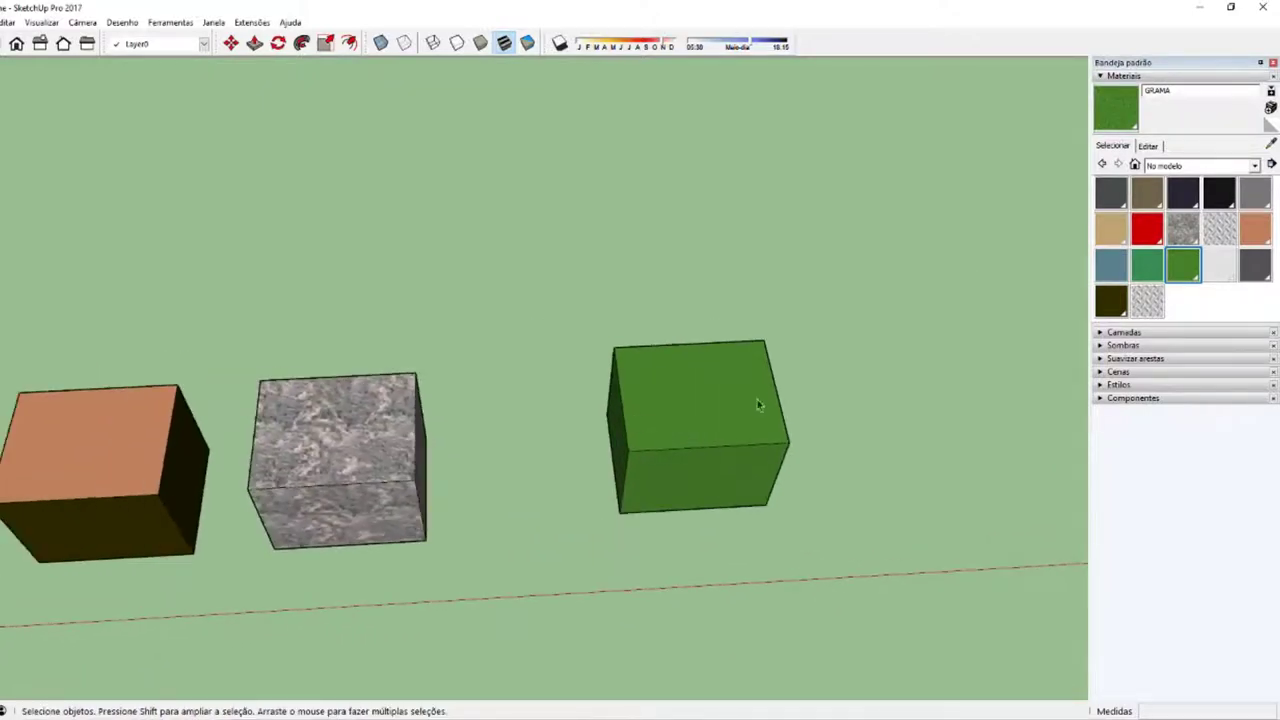
# Step: Create a material named Seicho from the Seicho 01 pqn.jpg texture in the Solo folder
pyautogui.click(1272, 124)
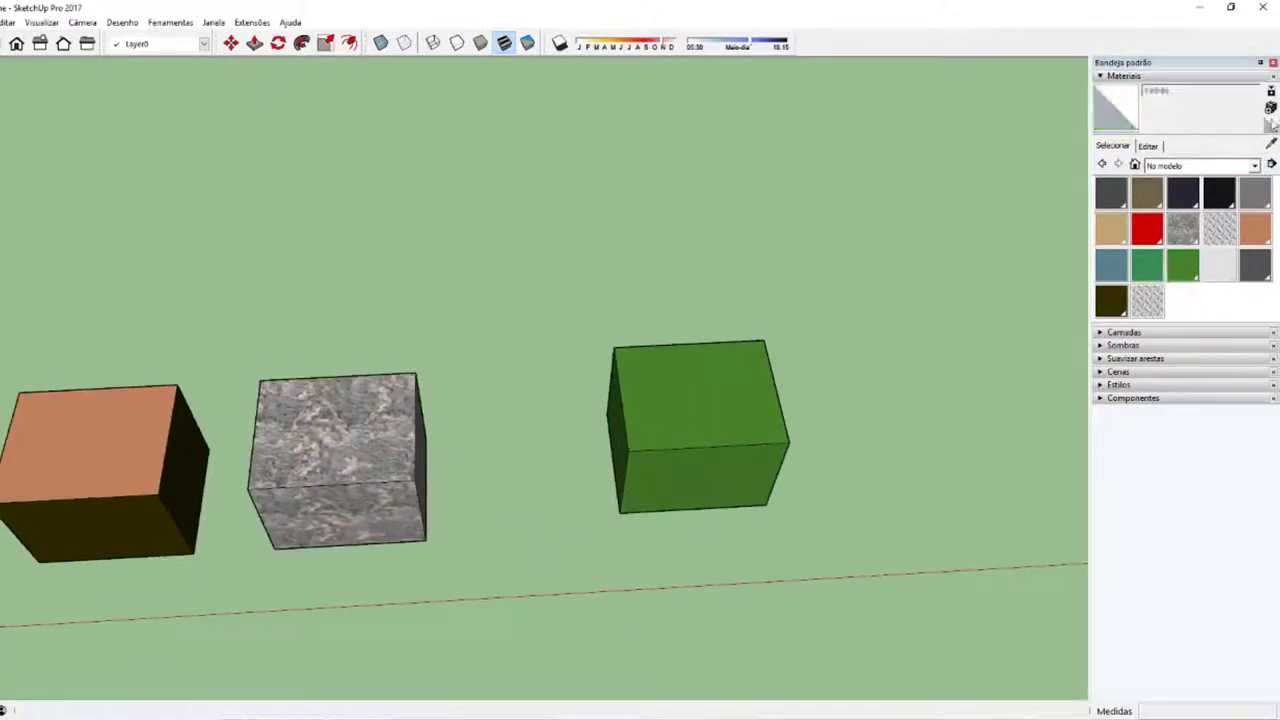
pyautogui.click(1271, 108)
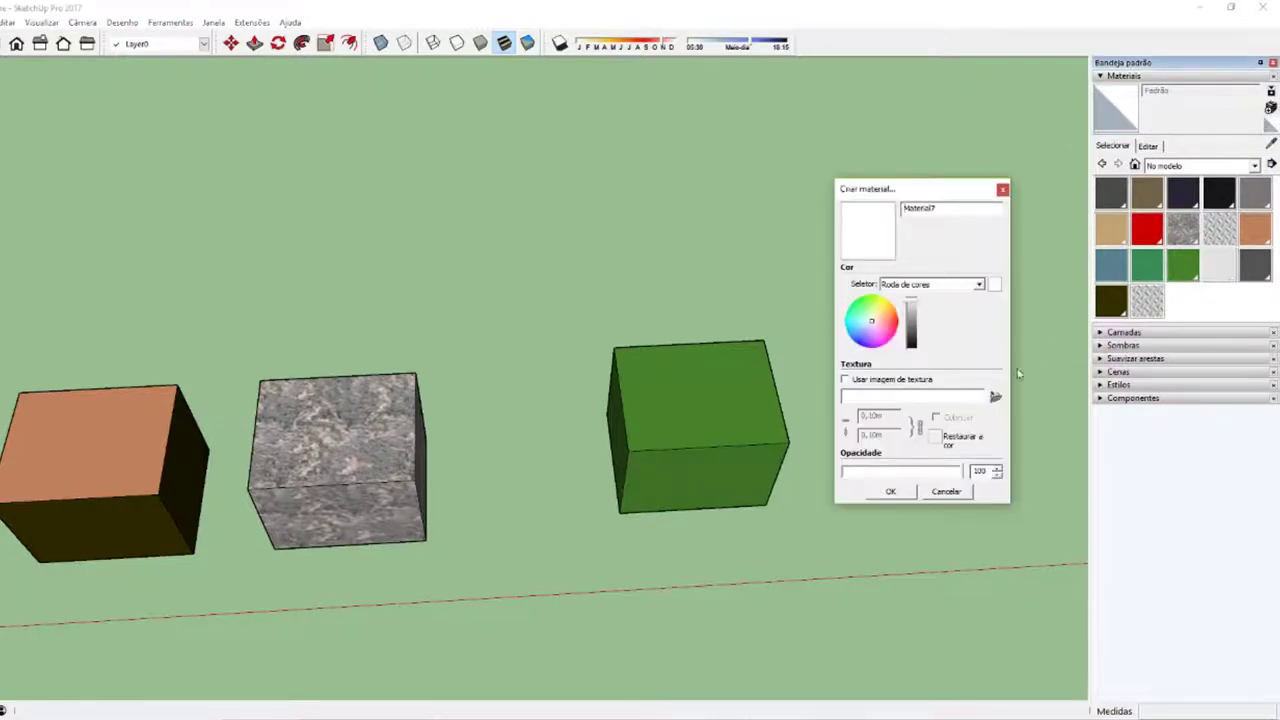
pyautogui.click(996, 398)
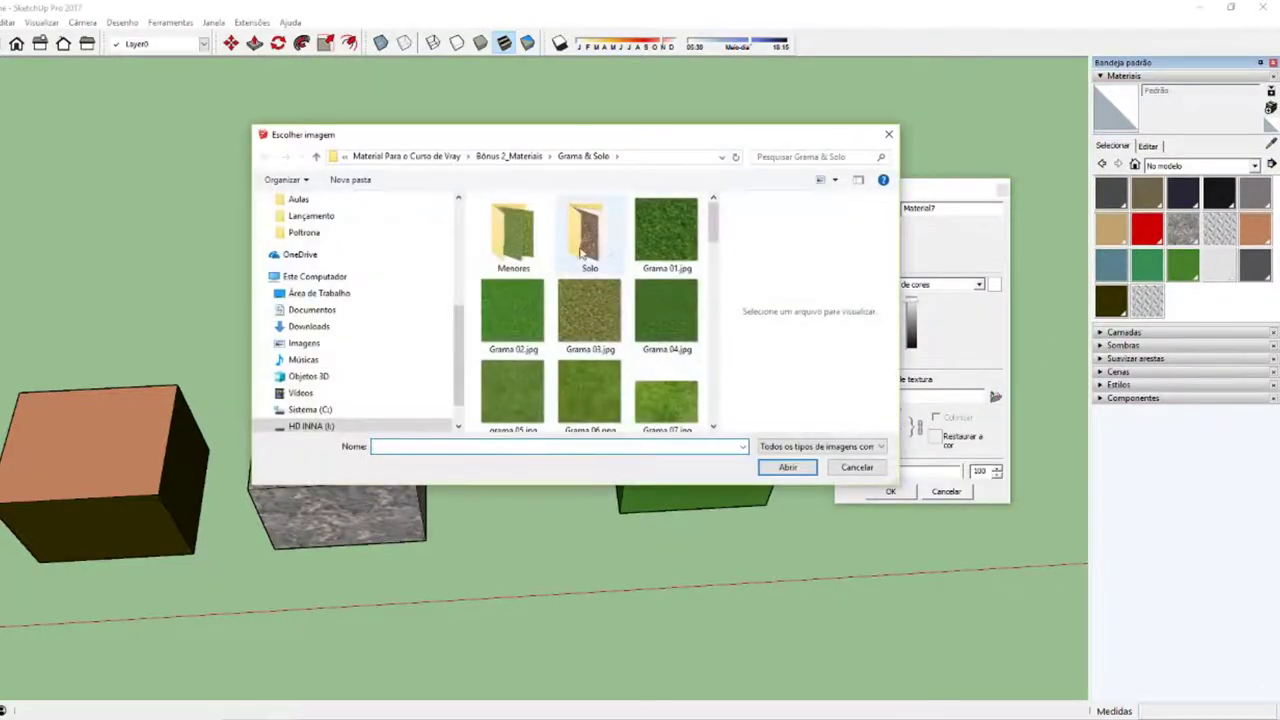
pyautogui.doubleClick(582, 252)
pyautogui.click(590, 235)
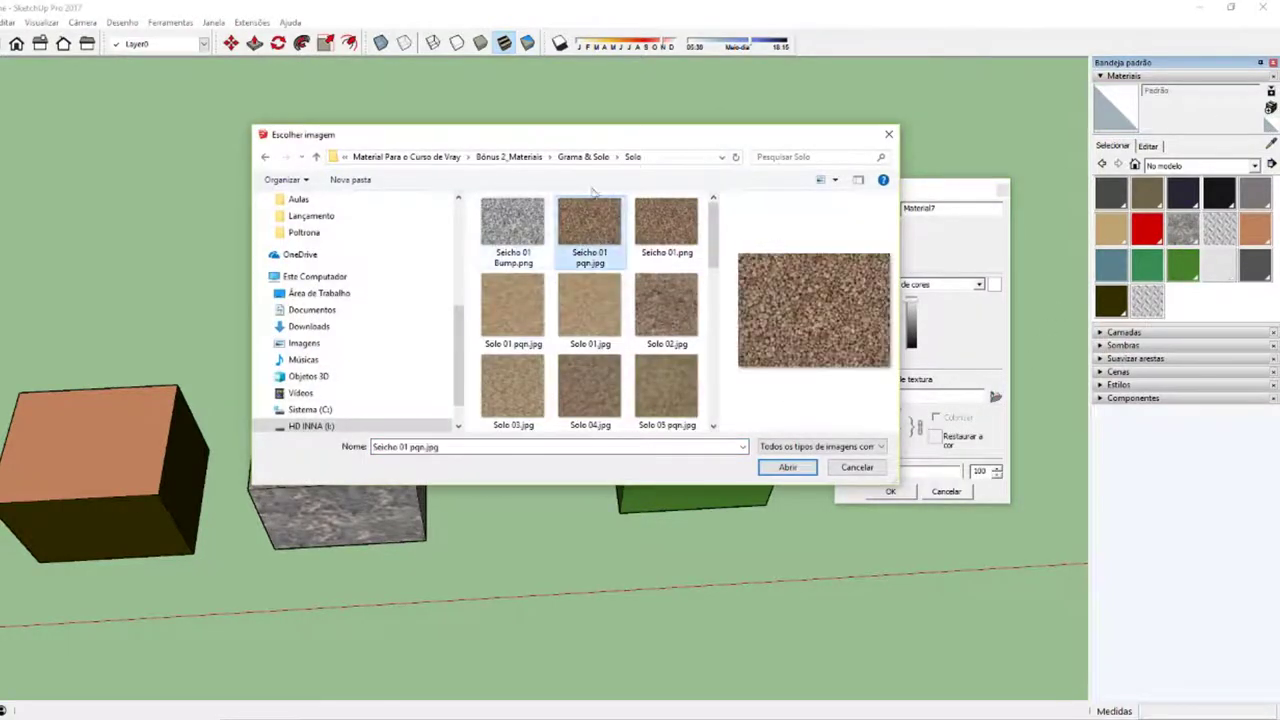
pyautogui.click(790, 470)
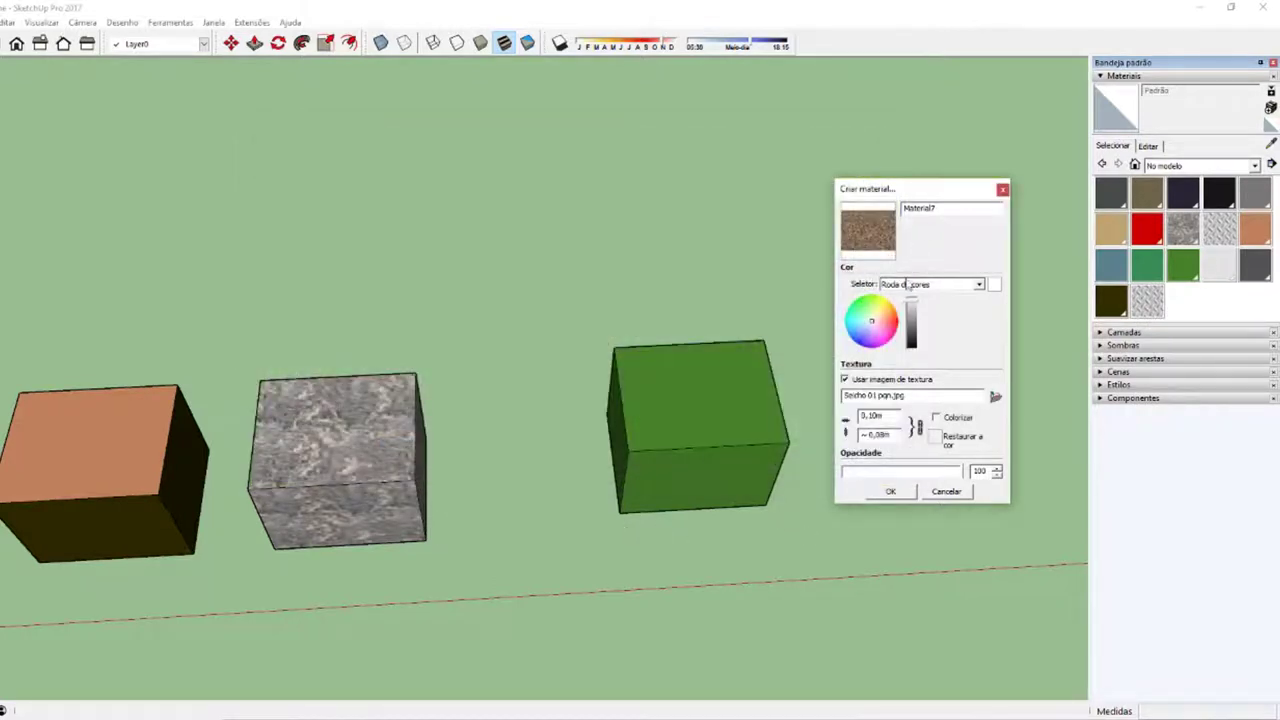
pyautogui.doubleClick(943, 209)
pyautogui.write('Seicho')
pyautogui.click(890, 491)
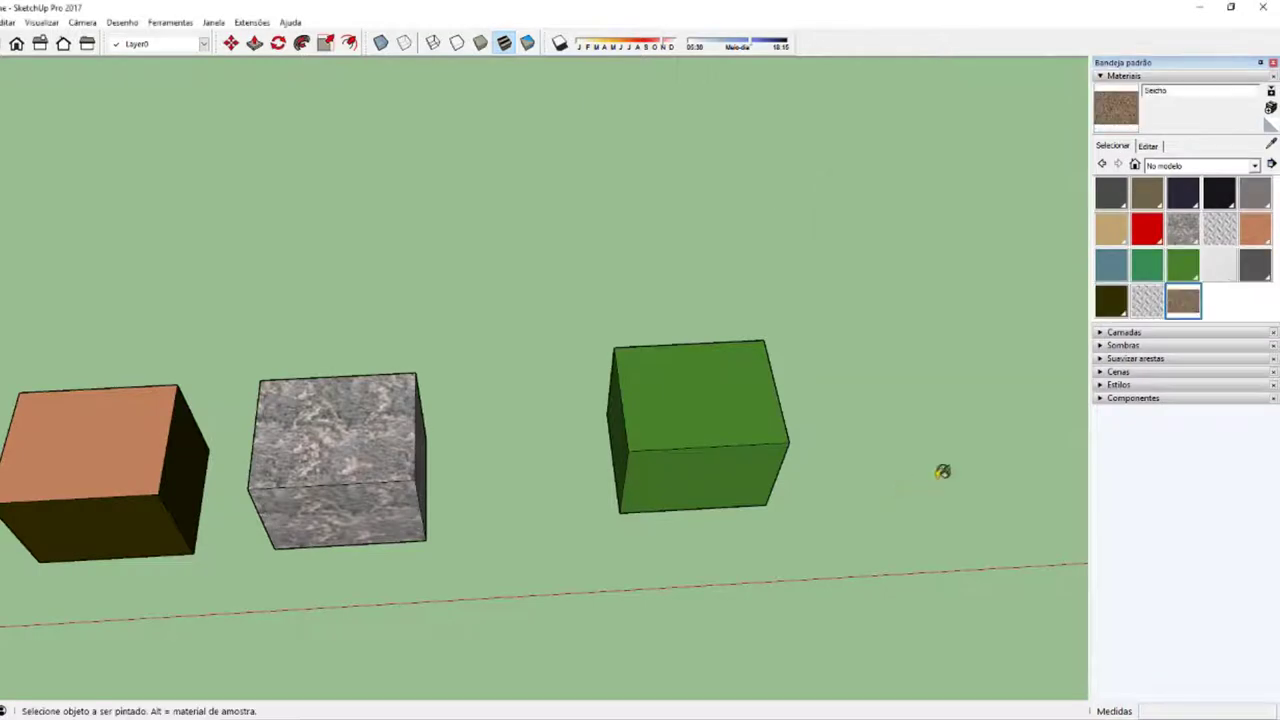
# Step: Paint the grey marble cube with Seicho inside its group, then exit the group
pyautogui.click(328, 449)
pyautogui.keyDown('shift'); pyautogui.moveTo(342, 444); pyautogui.dragTo(504, 442, button='middle'); pyautogui.keyUp('shift')
pyautogui.doubleClick(504, 442)
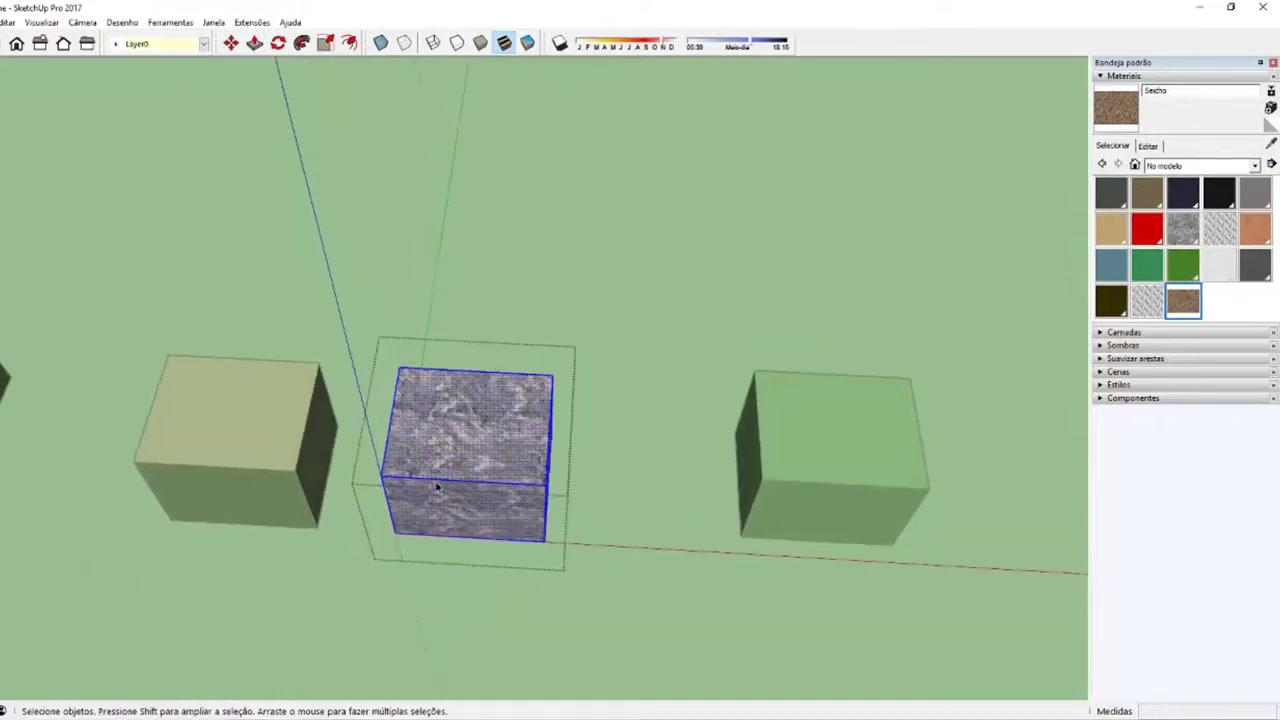
pyautogui.press('b')
pyautogui.click(491, 430)
pyautogui.moveTo(491, 430); pyautogui.dragTo(433, 461, button='middle')
pyautogui.press('space')
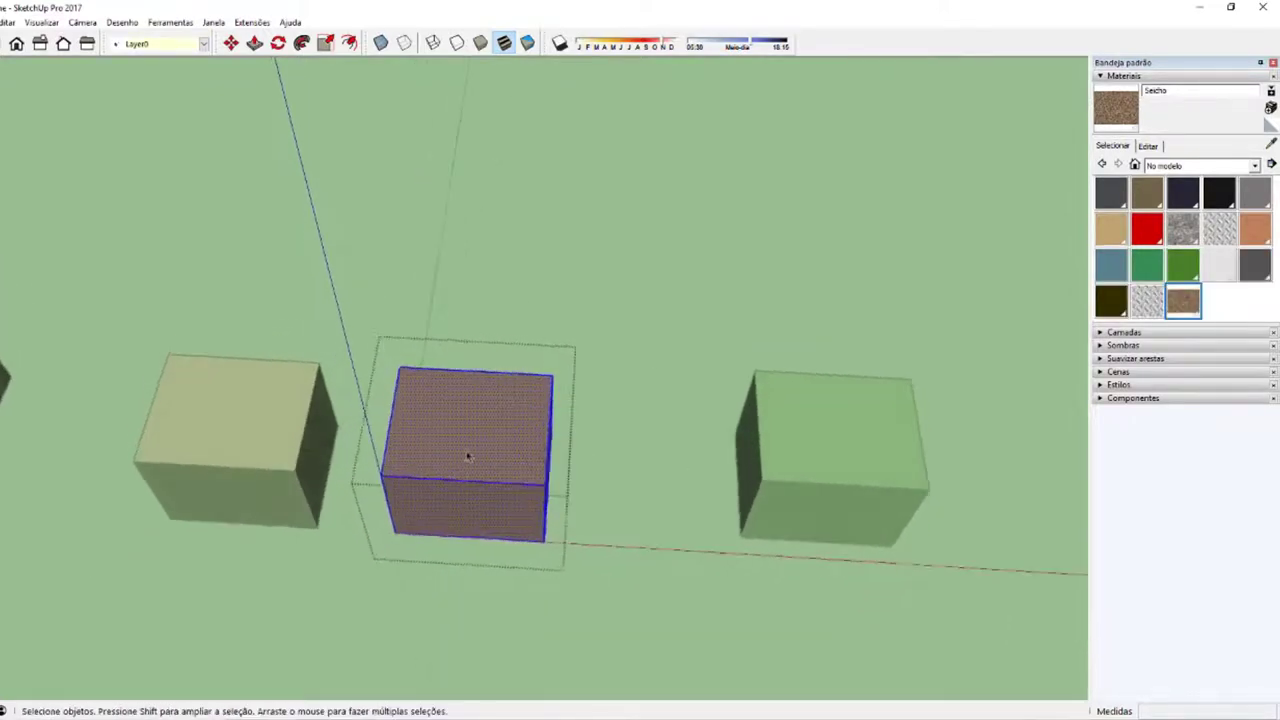
pyautogui.press('Escape')
# Step: Zoom and orbit around the row to inspect the Seicho-painted cube
pyautogui.scroll(3, 451, 443)
pyautogui.scroll(3, 468, 460)
pyautogui.scroll(-4, 484, 466)
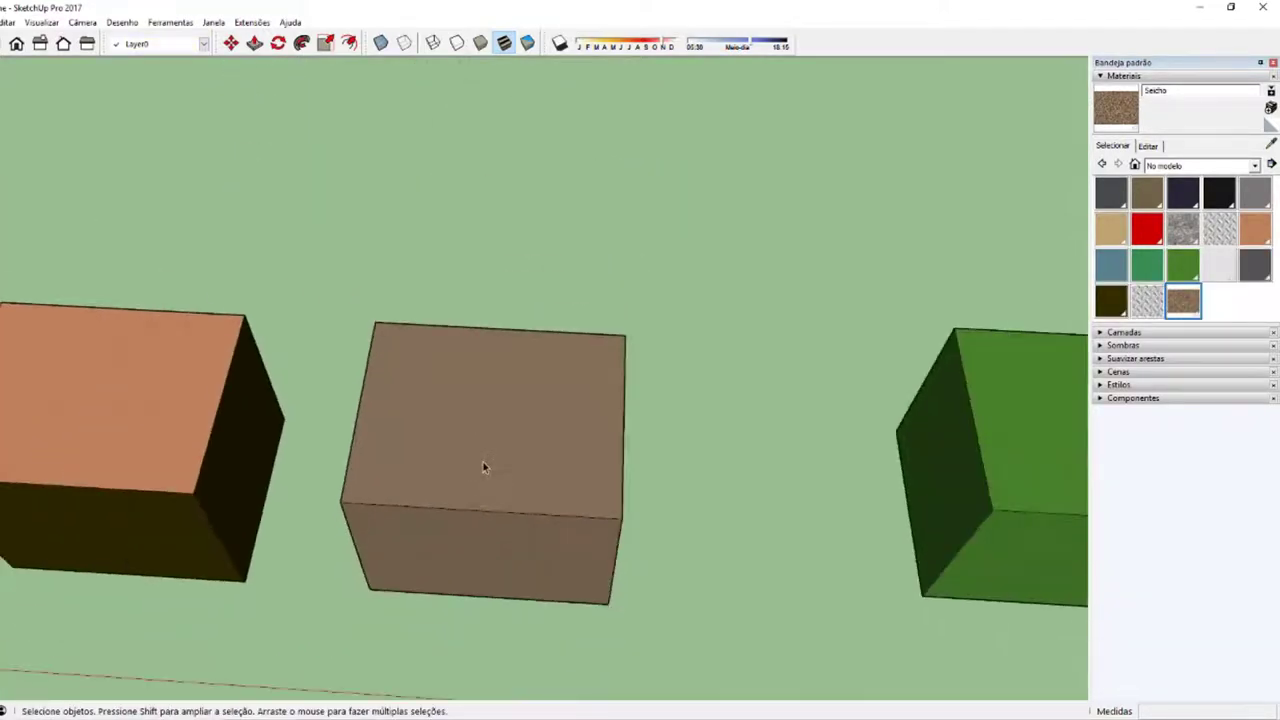
pyautogui.scroll(-2, 486, 466)
pyautogui.moveTo(996, 448); pyautogui.dragTo(921, 340, button='middle')
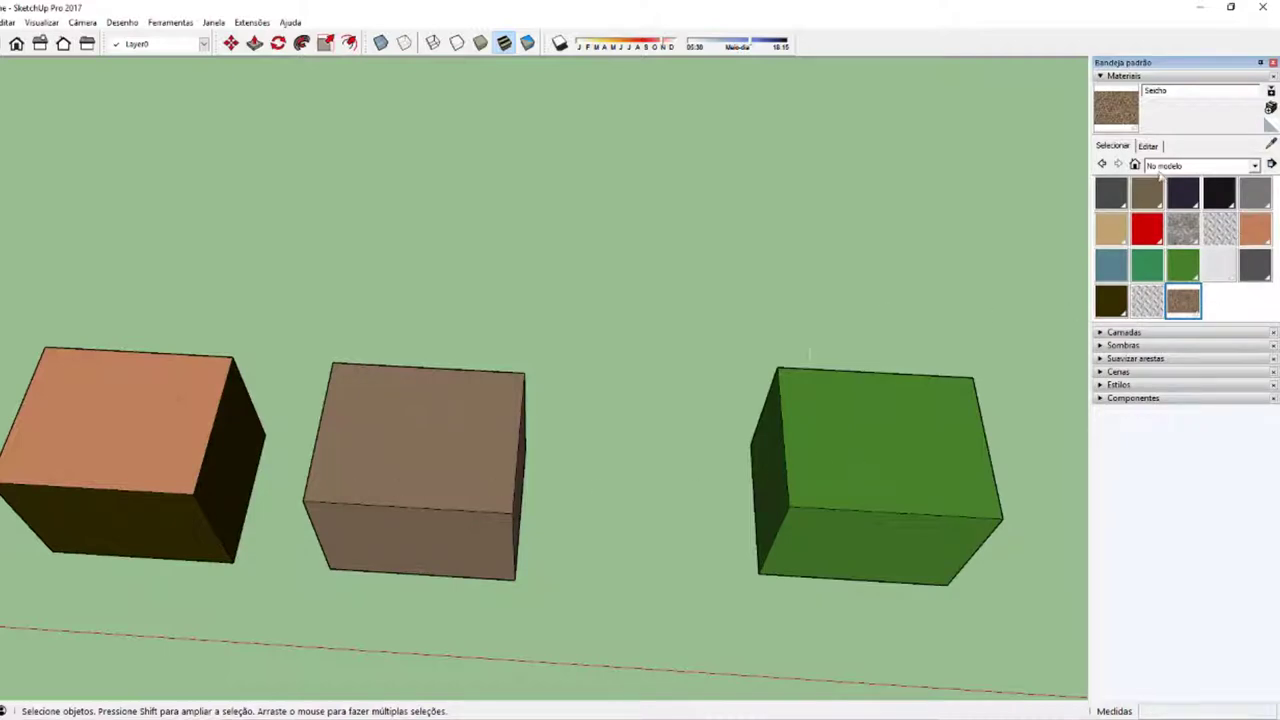
pyautogui.scroll(1, 280, 500)
pyautogui.scroll(2, 423, 477)
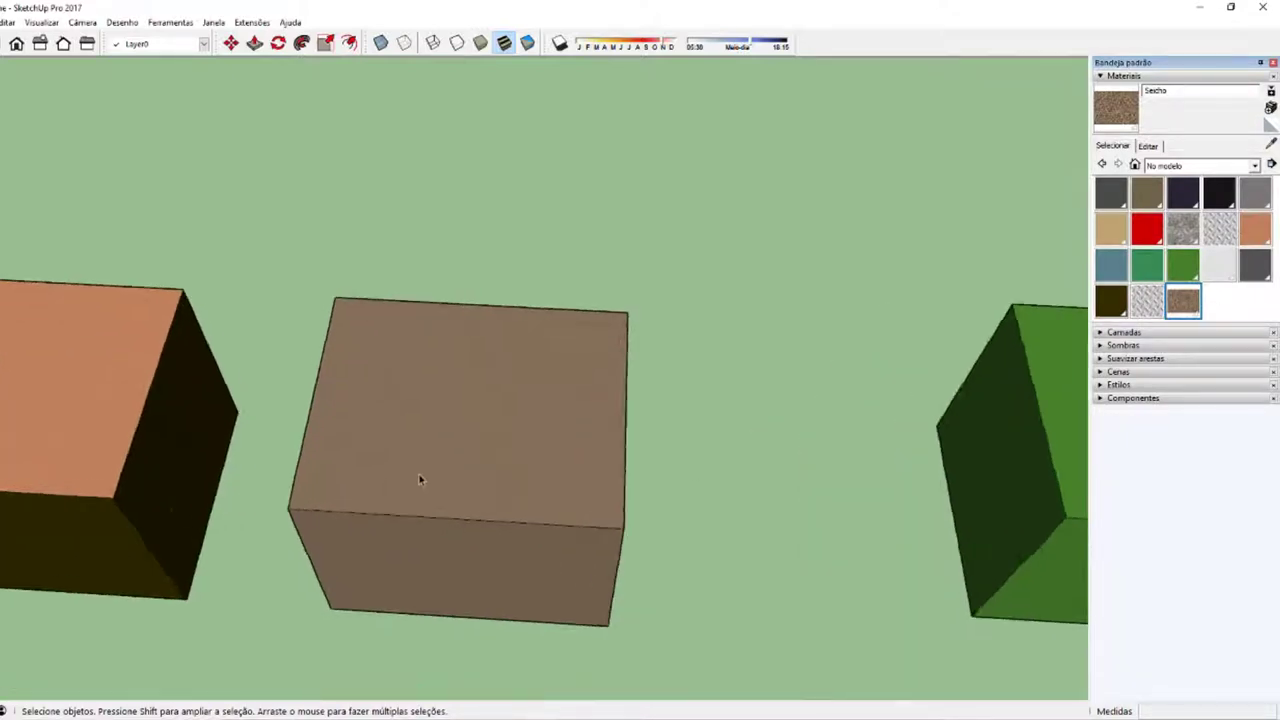
pyautogui.scroll(-3, 454, 486)
pyautogui.moveTo(527, 472)
pyautogui.mouseDown(button='middle')
pyautogui.moveTo(103, 320)
pyautogui.moveTo(506, 366)
pyautogui.moveTo(395, 426)
pyautogui.mouseUp(button='middle')
# Step: Review the XMind step notes from CRIAR MATERIAL through Edita a proporção
pyautogui.moveTo(848, 400)
pyautogui.mouseDown(button='middle')
pyautogui.moveTo(680, 451)
pyautogui.moveTo(695, 468)
pyautogui.mouseUp(button='middle')
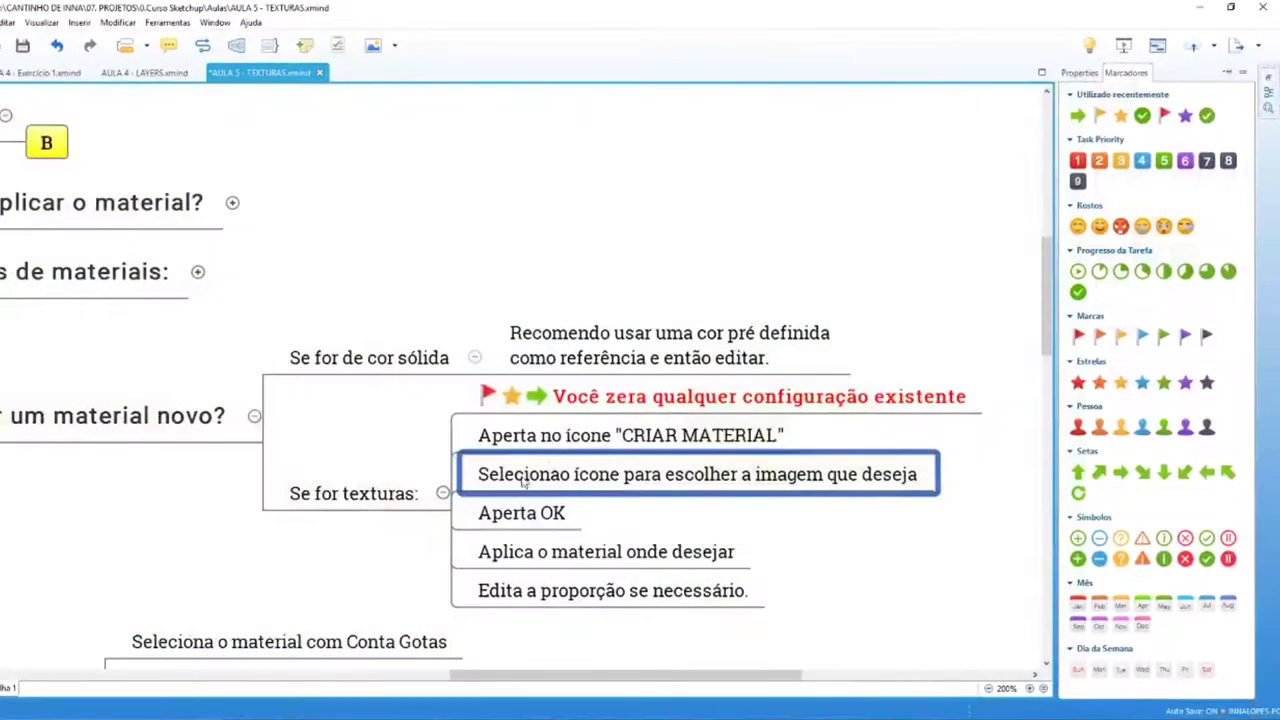
pyautogui.click(565, 437)
pyautogui.click(566, 476)
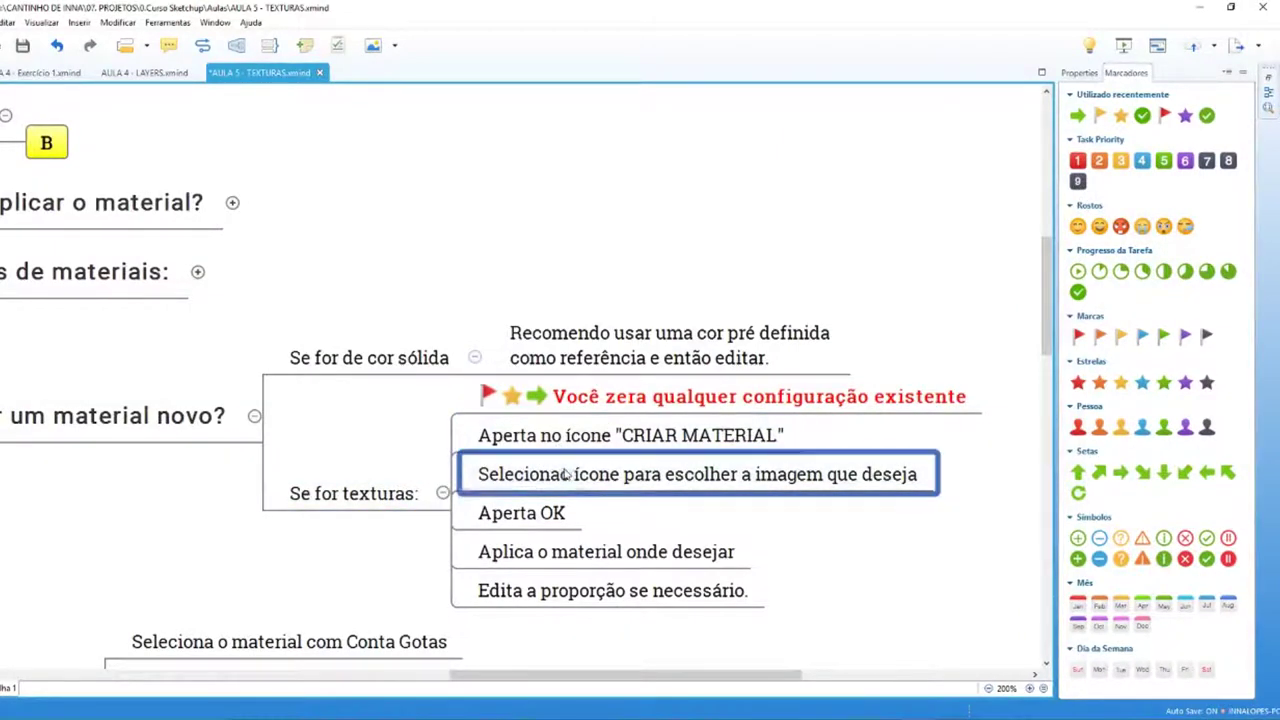
pyautogui.click(565, 513)
pyautogui.click(568, 552)
pyautogui.click(575, 591)
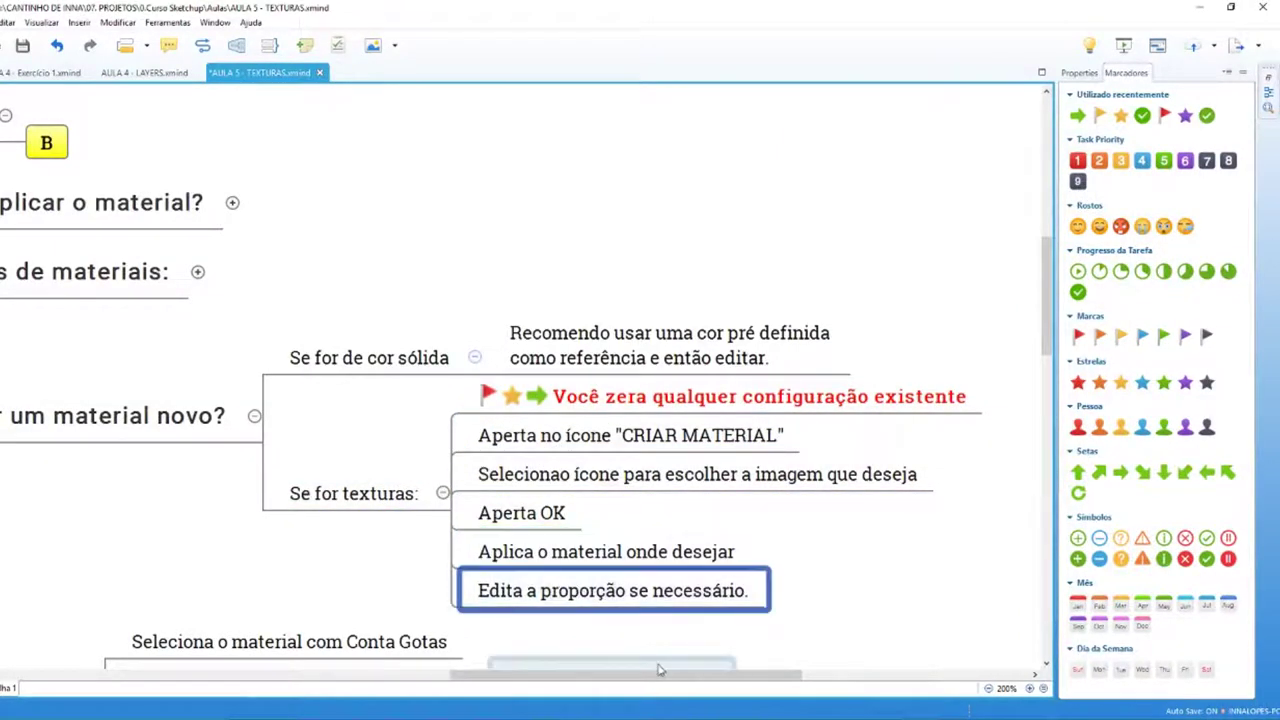
# Step: Scroll through the map and select the Como editar um material? topic
pyautogui.moveTo(600, 672); pyautogui.dragTo(545, 652)
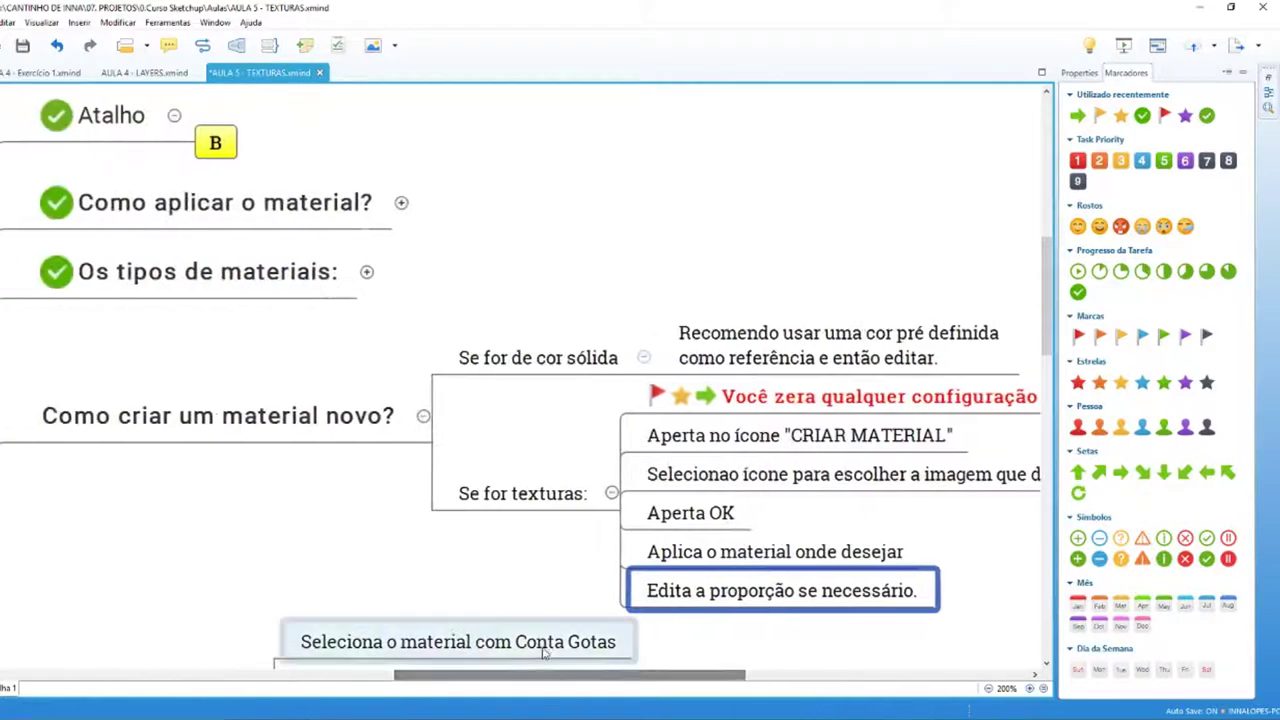
pyautogui.scroll(-2, 545, 652)
pyautogui.scroll(-4, 573, 587)
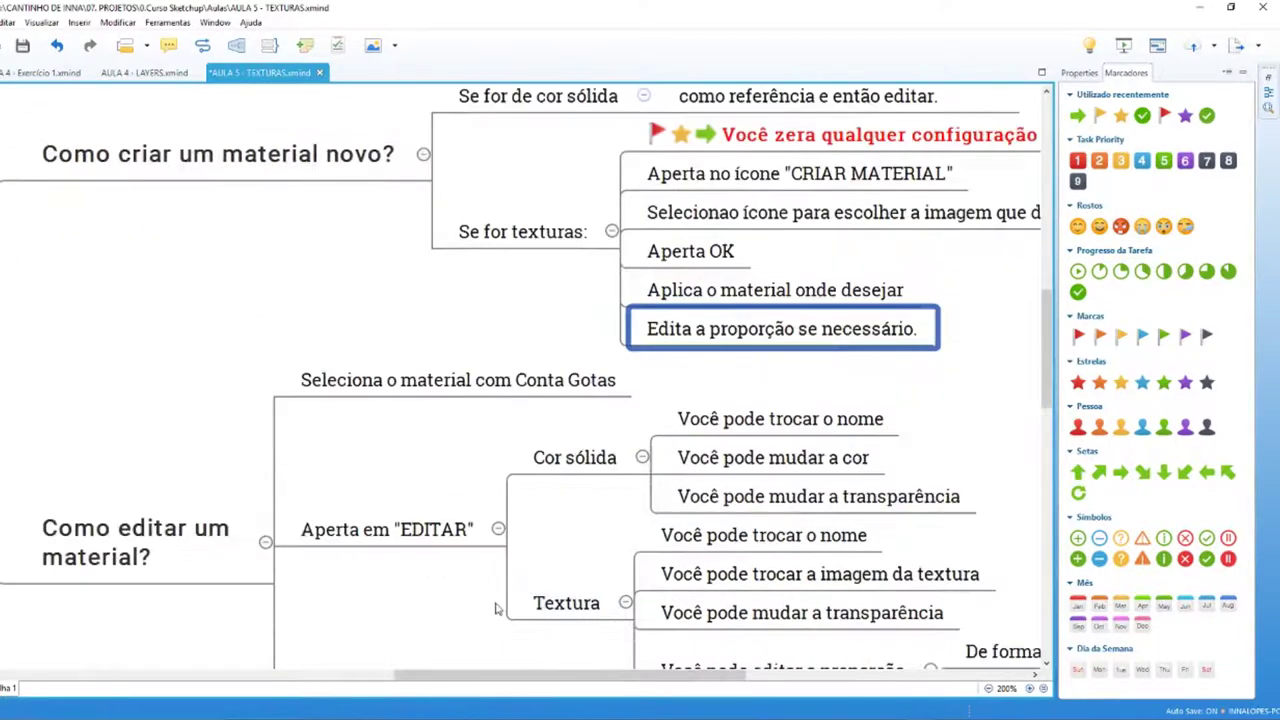
pyautogui.click(155, 575)
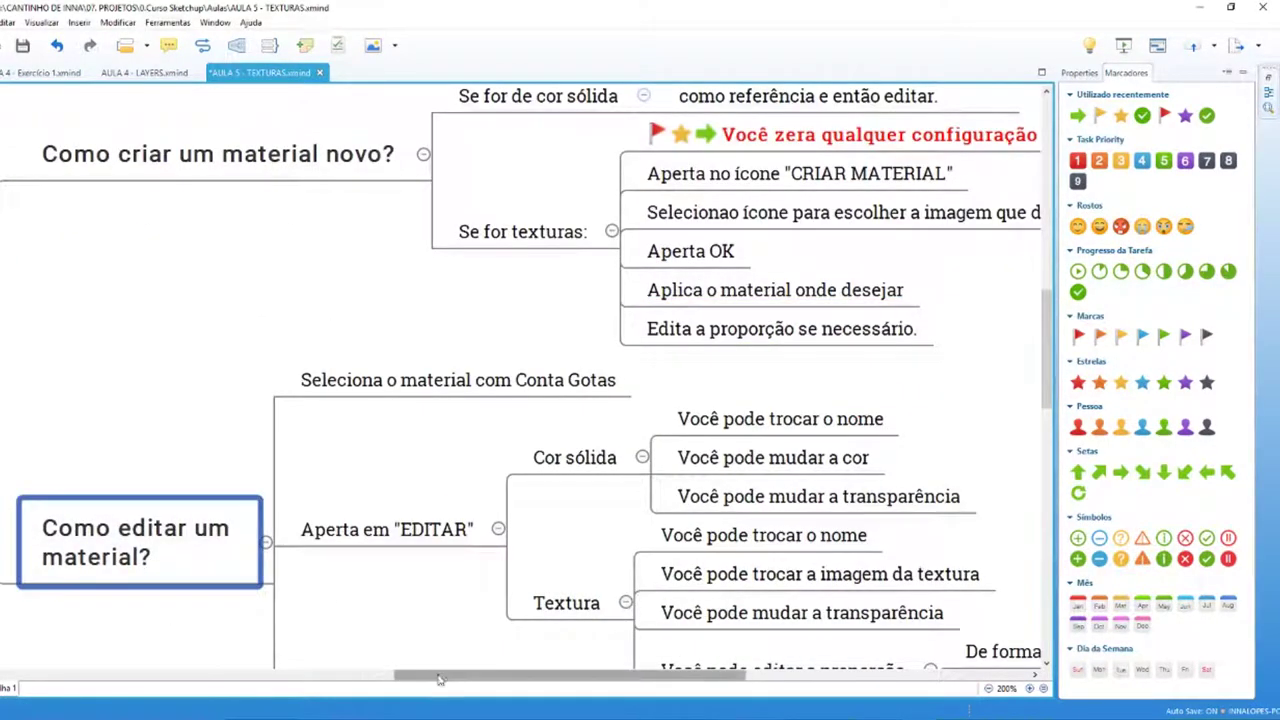
pyautogui.click(348, 677)
pyautogui.moveTo(388, 677)
pyautogui.mouseDown()
pyautogui.moveTo(368, 667)
pyautogui.moveTo(438, 672)
pyautogui.mouseUp()
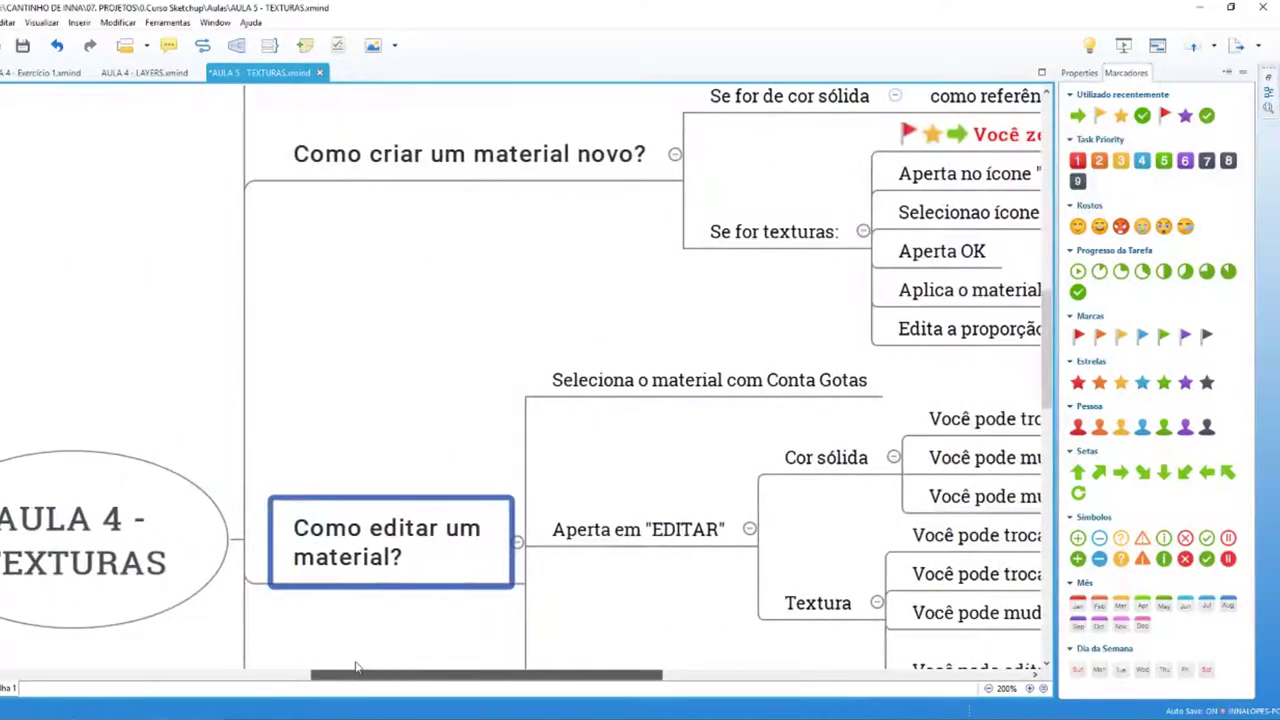
pyautogui.scroll(6, 240, 444)
# Step: Mark Como criar um material novo? with a green check and collapse its branches
pyautogui.click(238, 440)
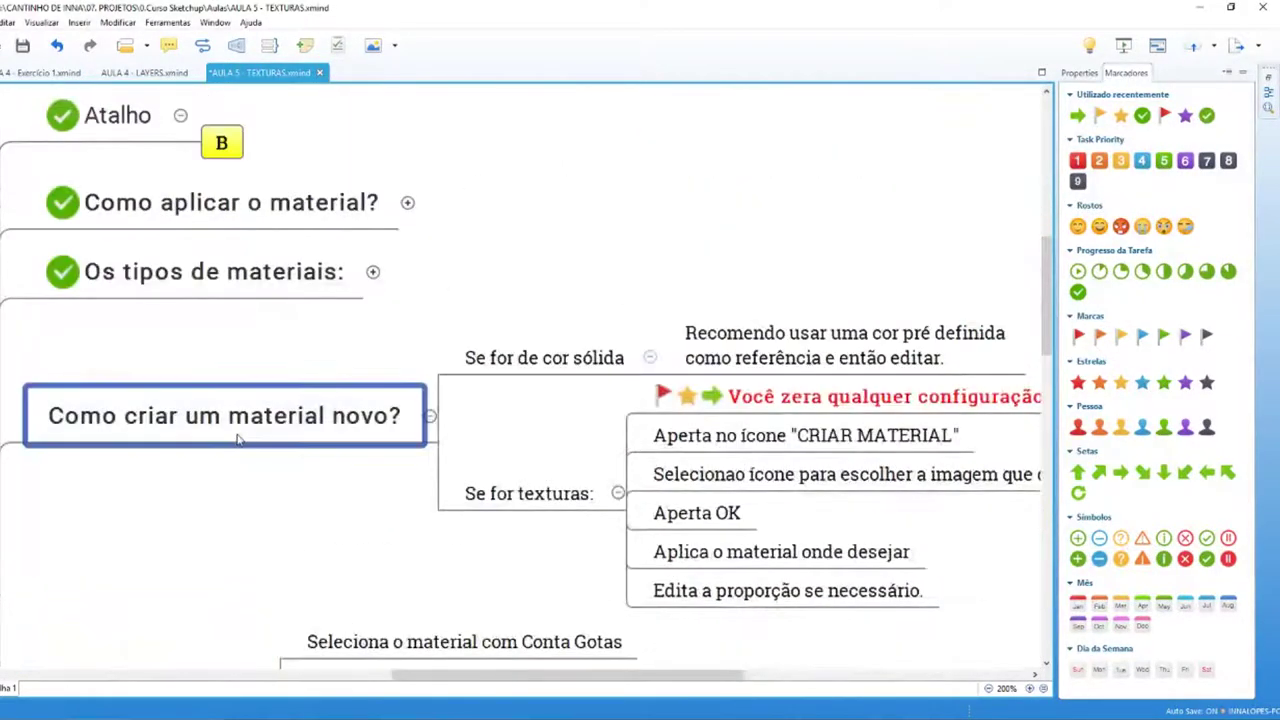
pyautogui.click(1206, 116)
pyautogui.click(466, 416)
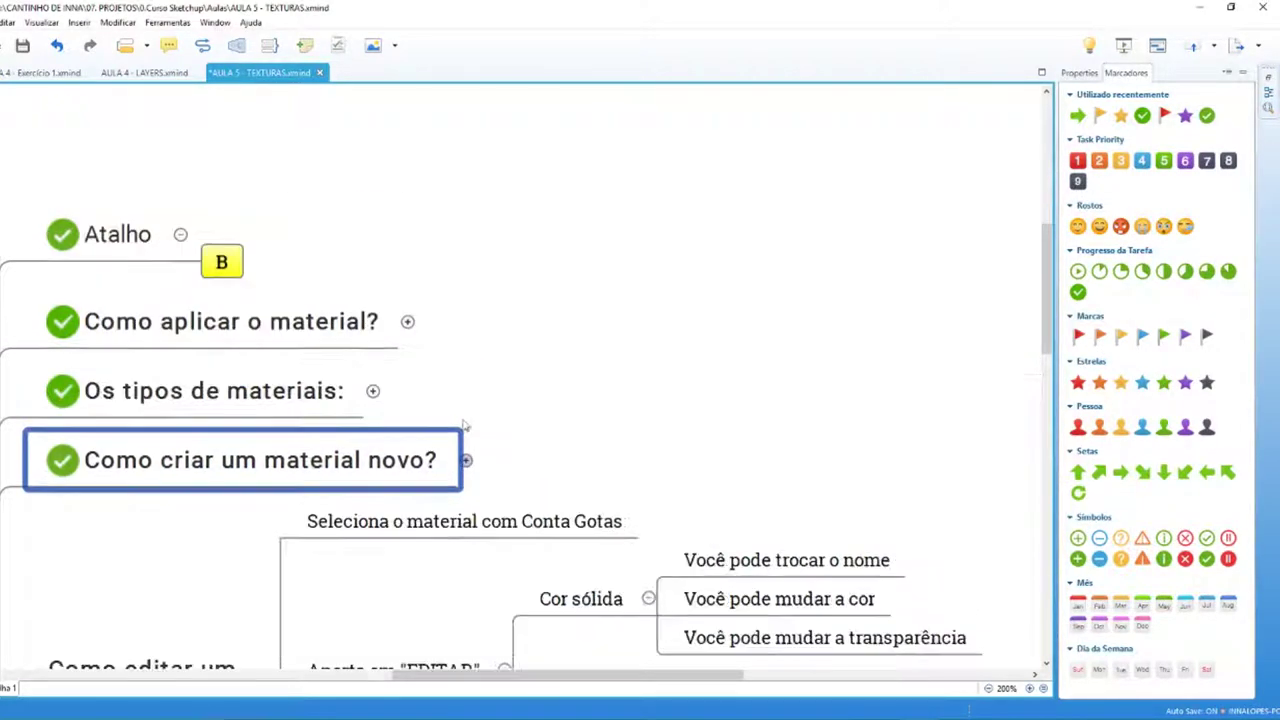
pyautogui.scroll(-3, 449, 571)
pyautogui.scroll(-3, 449, 571)
pyautogui.moveTo(505, 676); pyautogui.dragTo(480, 680)
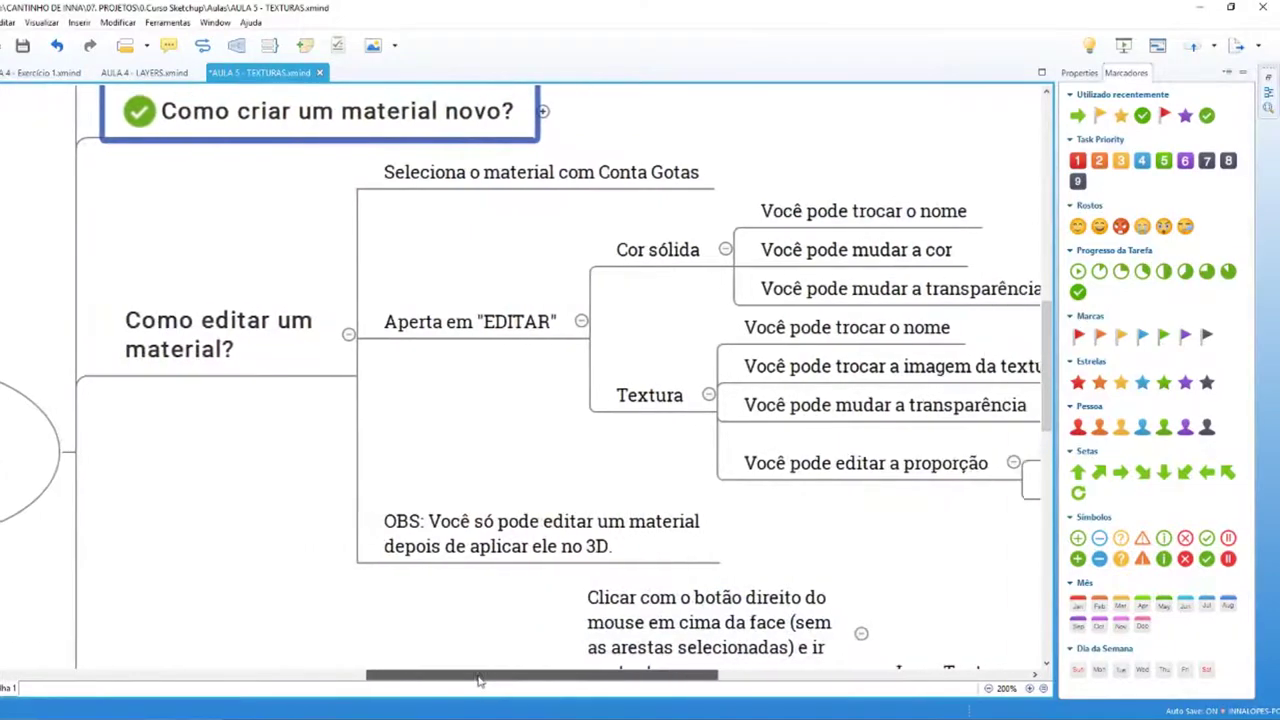
pyautogui.scroll(1, 480, 420)
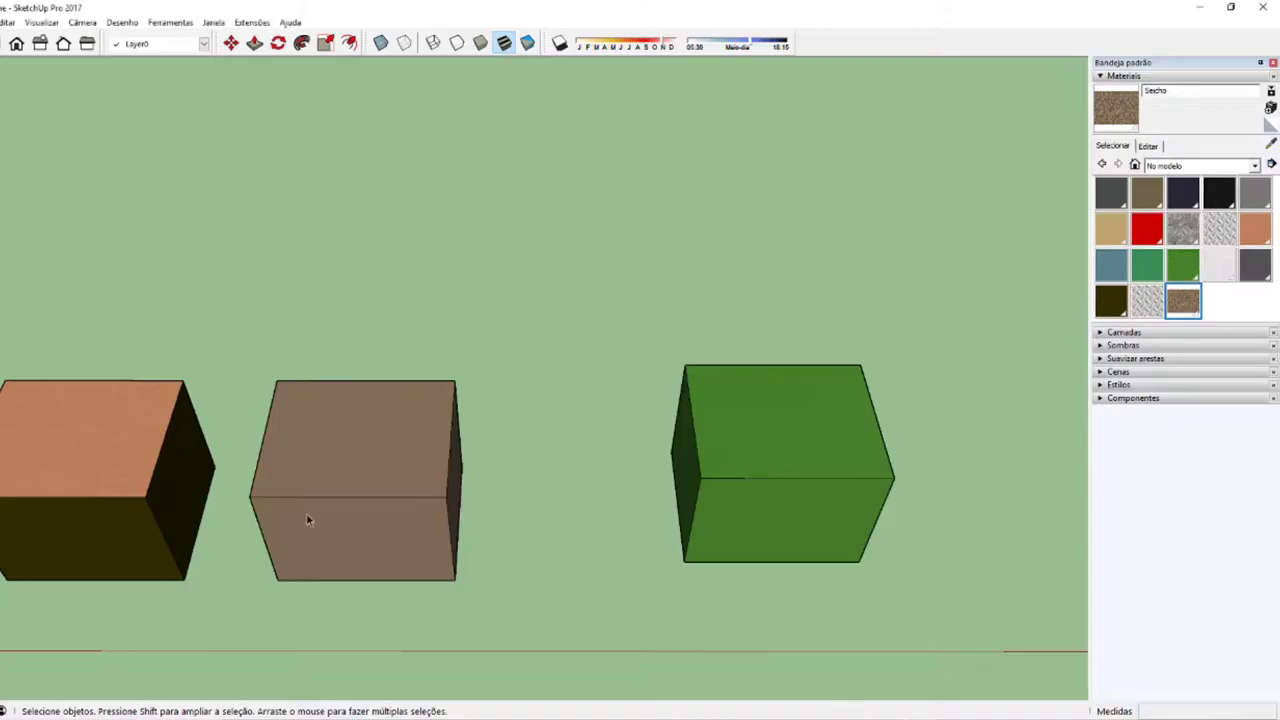
pyautogui.moveTo(306, 513); pyautogui.dragTo(417, 509, button='middle')
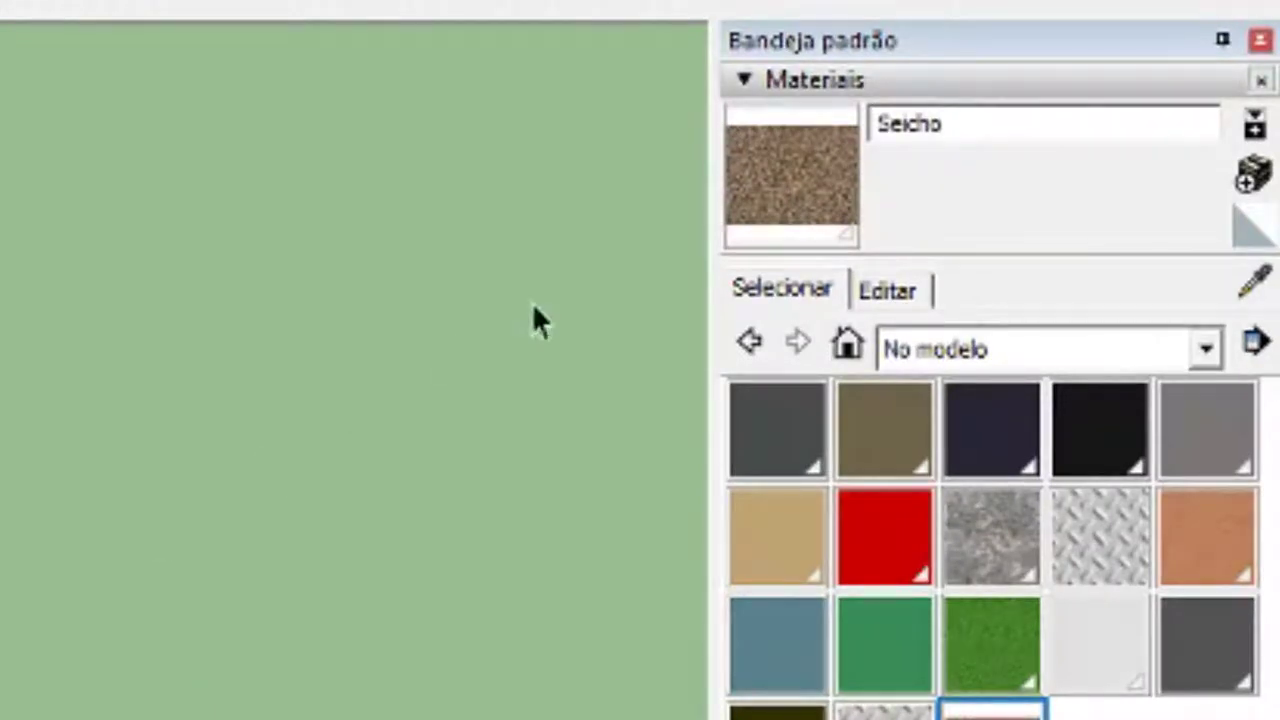
# Step: Inspect Seicho's texture size under Editar, then turn on material sampling from Selecionar
pyautogui.click(886, 292)
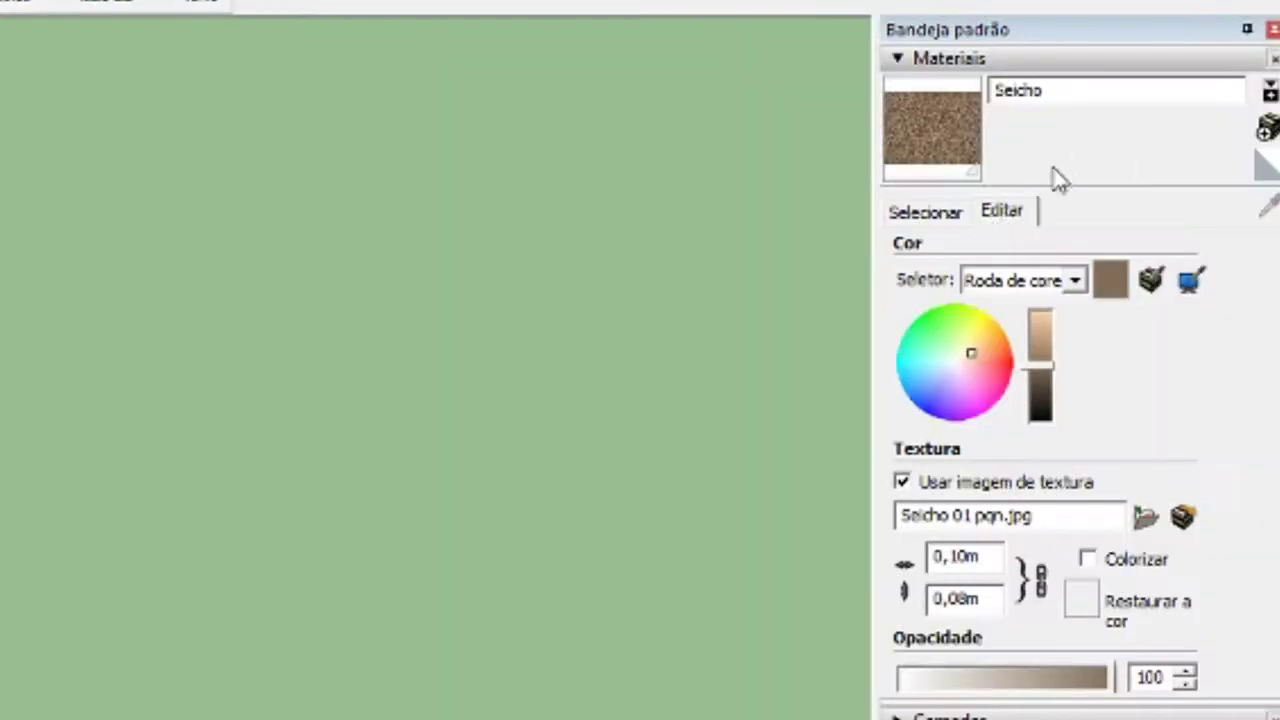
pyautogui.click(925, 214)
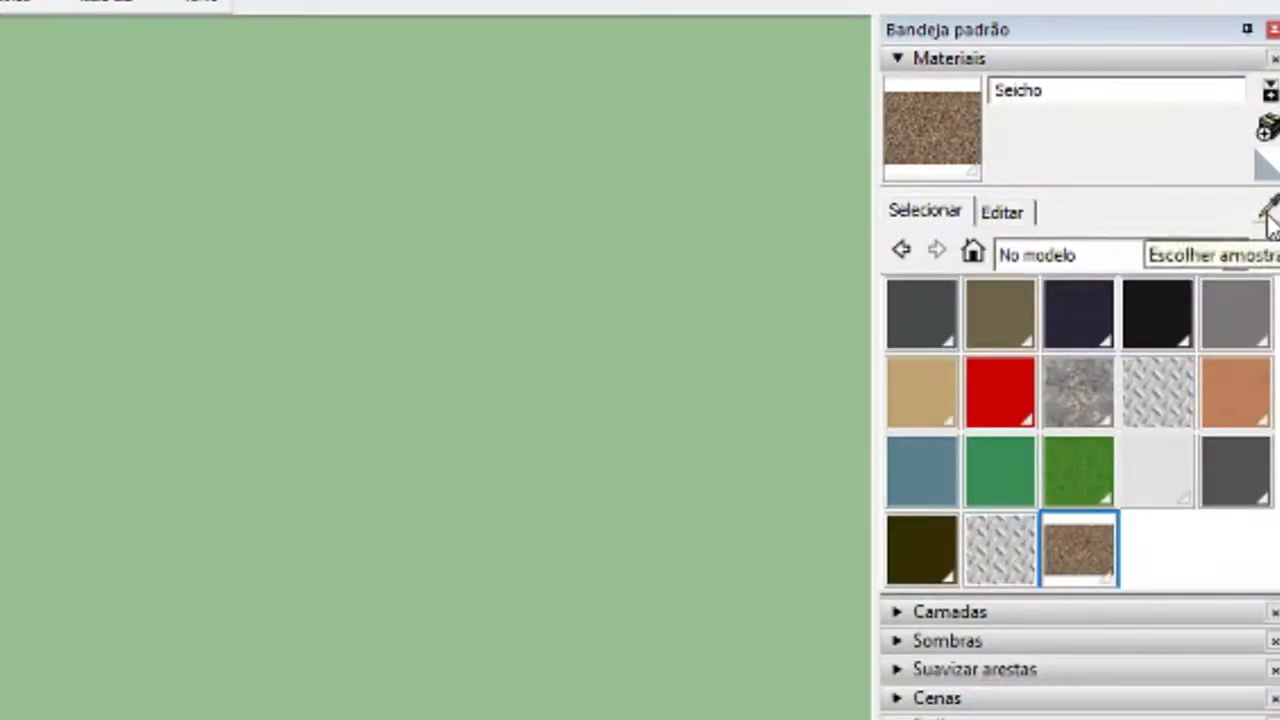
pyautogui.click(1268, 212)
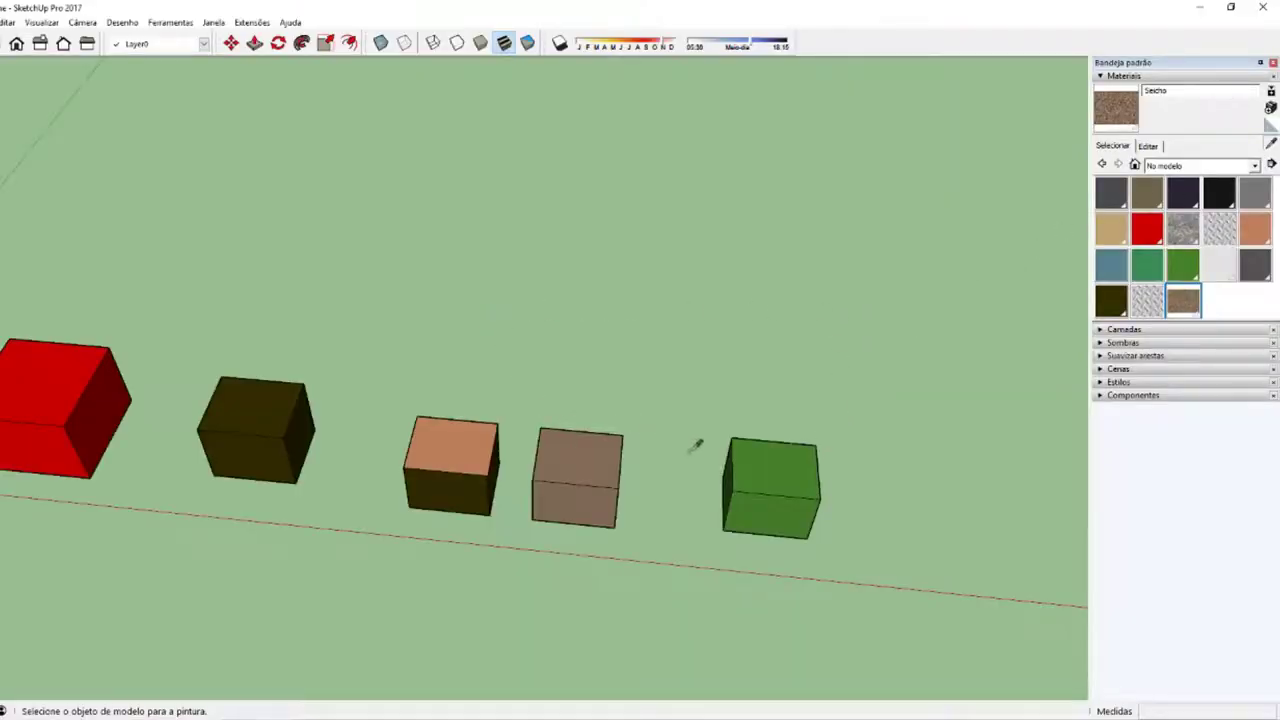
# Step: Sample materials from the dark brown, orange and green cubes, ending with GRAMA current
pyautogui.click(258, 394)
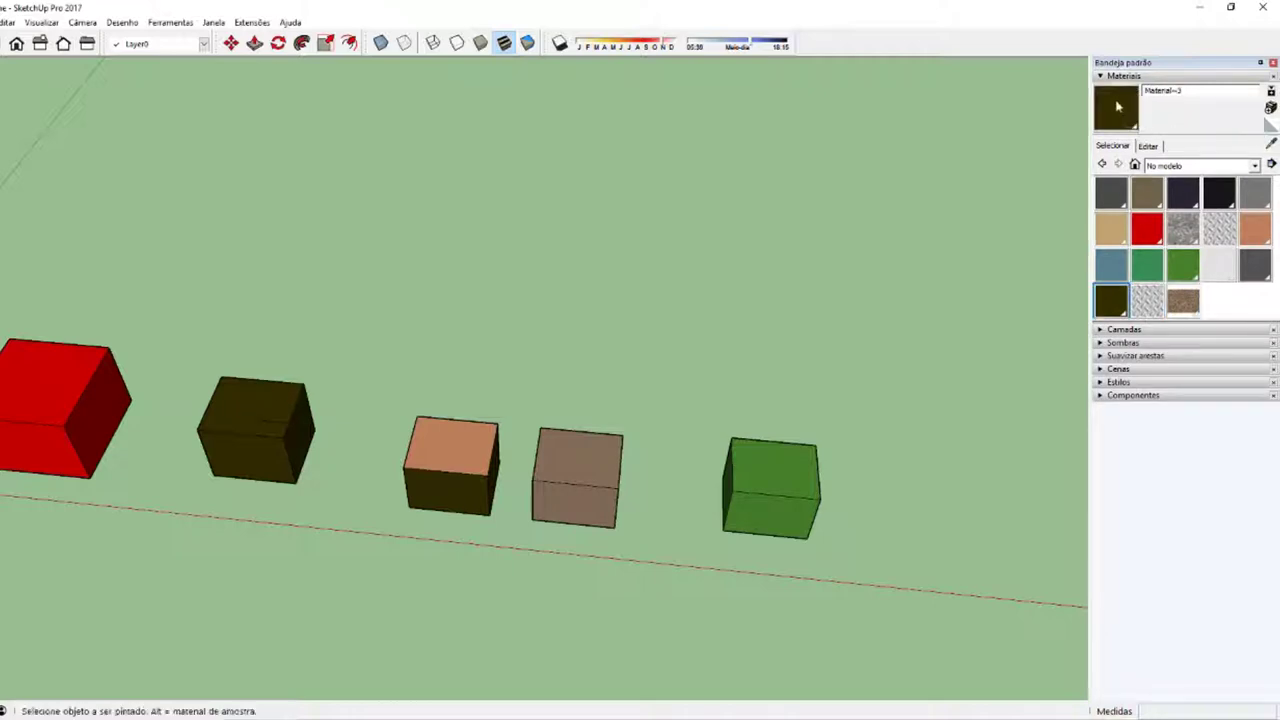
pyautogui.click(1271, 145)
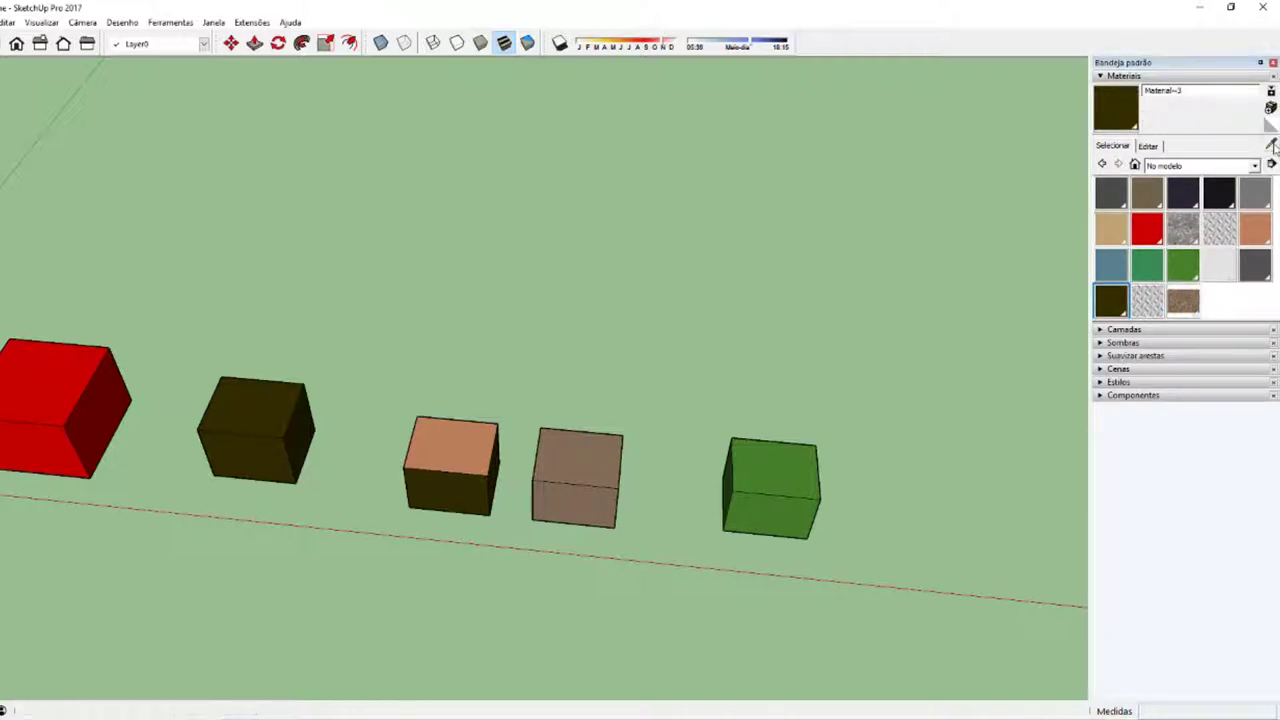
pyautogui.click(759, 465)
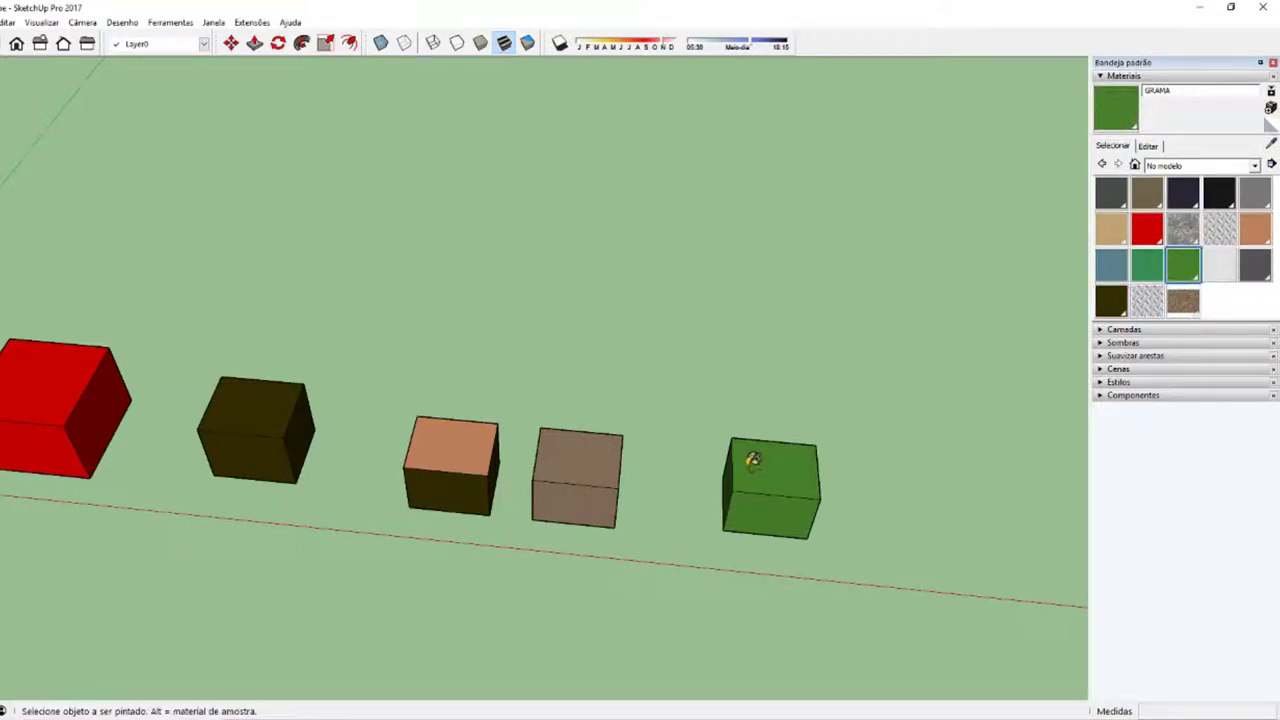
pyautogui.scroll(2, 784, 404)
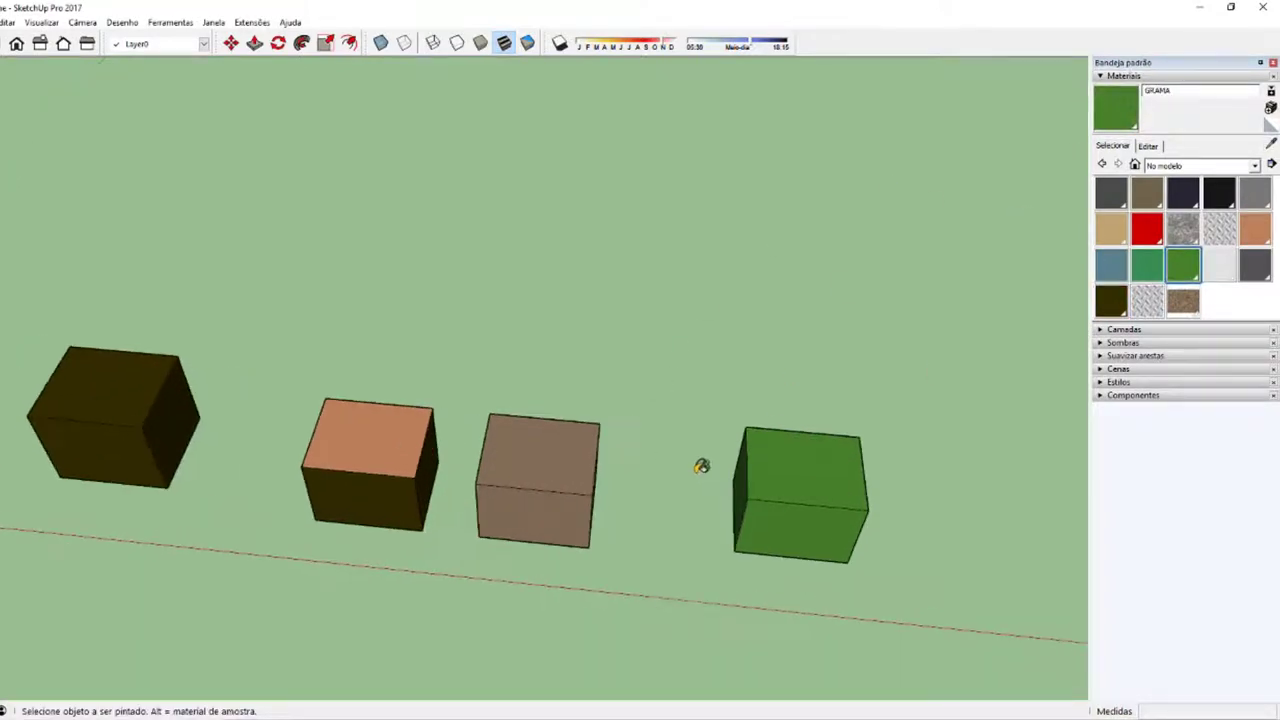
pyautogui.scroll(1, 700, 386)
pyautogui.scroll(-2, 612, 525)
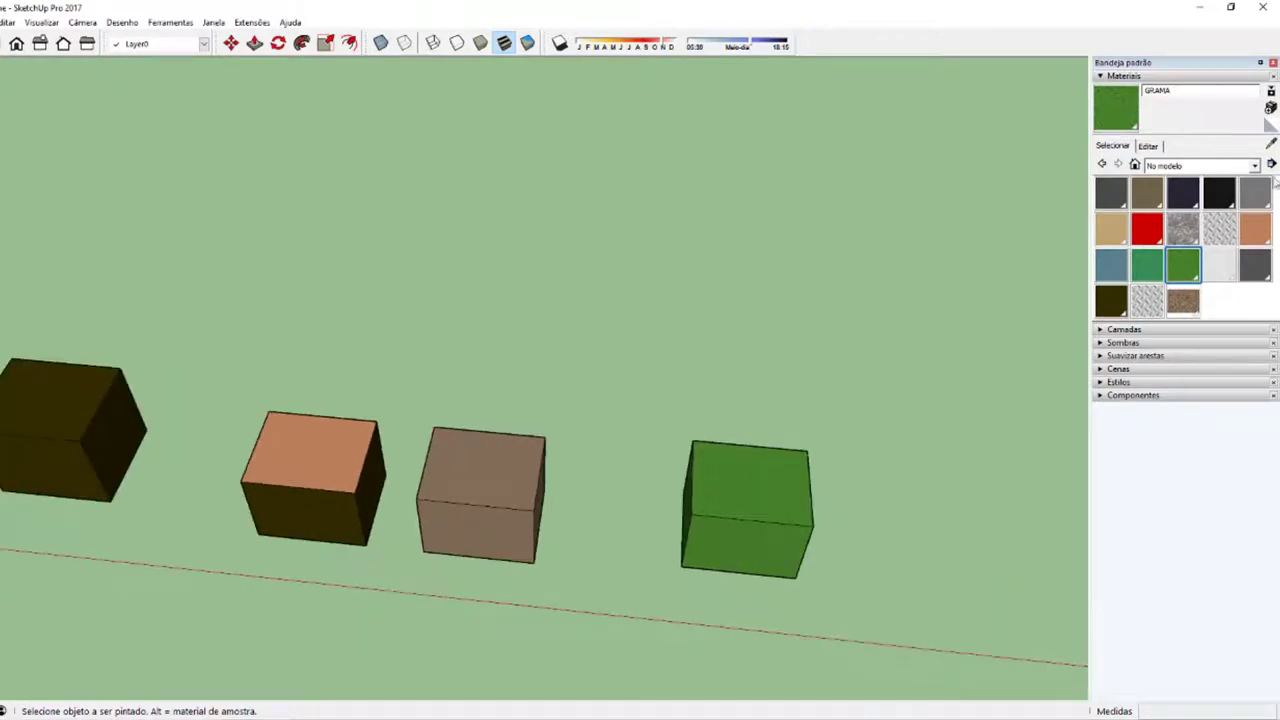
pyautogui.scroll(-1, 837, 374)
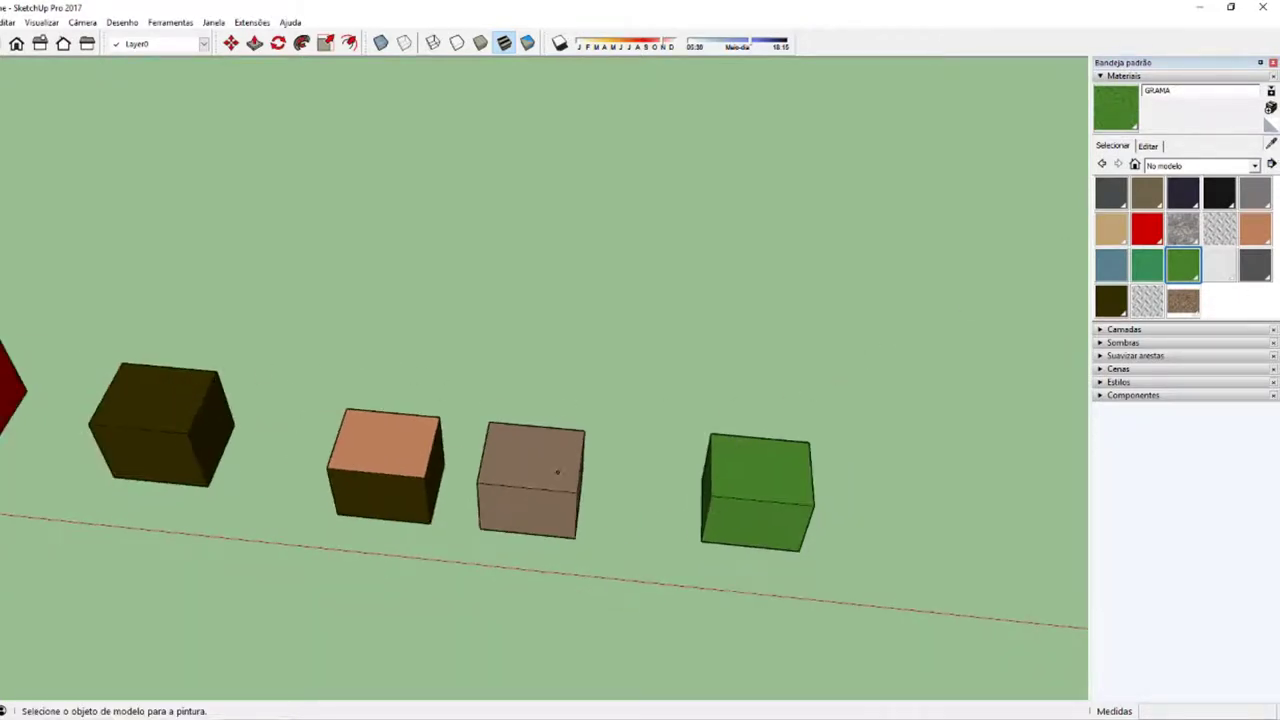
pyautogui.keyDown('alt'); pyautogui.click(414, 445); pyautogui.keyUp('alt')
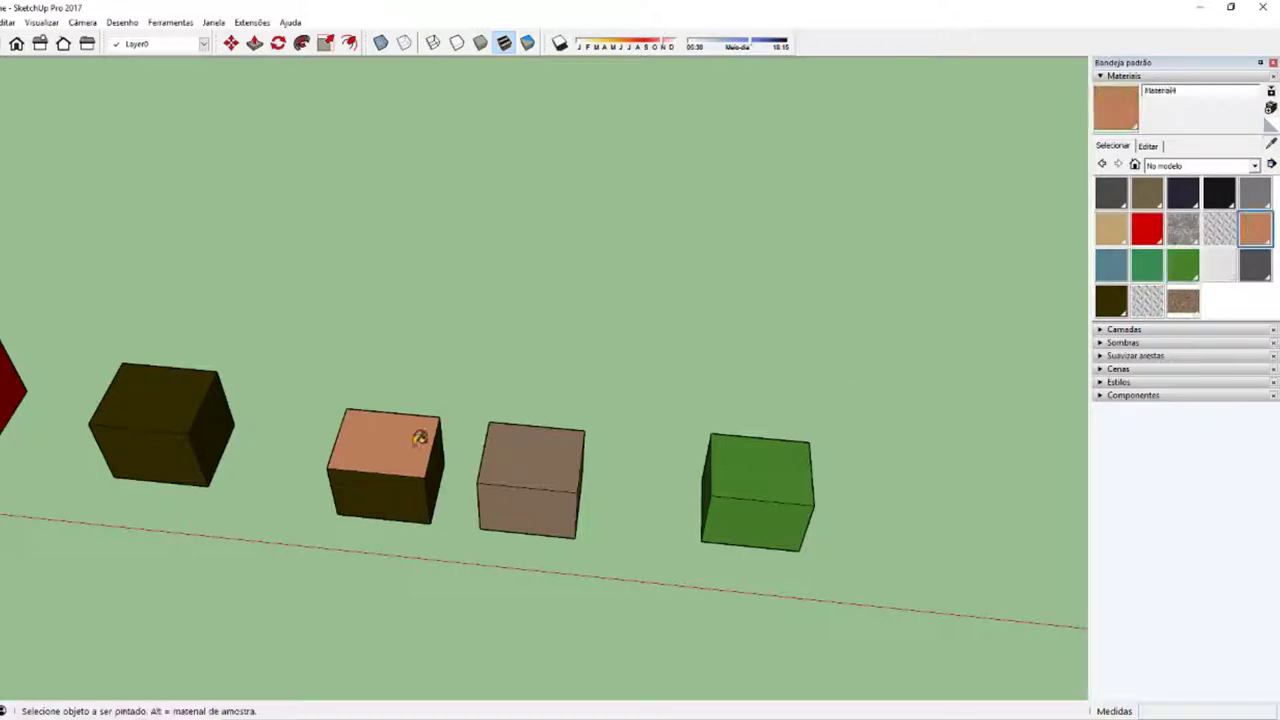
pyautogui.keyDown('alt'); pyautogui.click(763, 474); pyautogui.keyUp('alt')
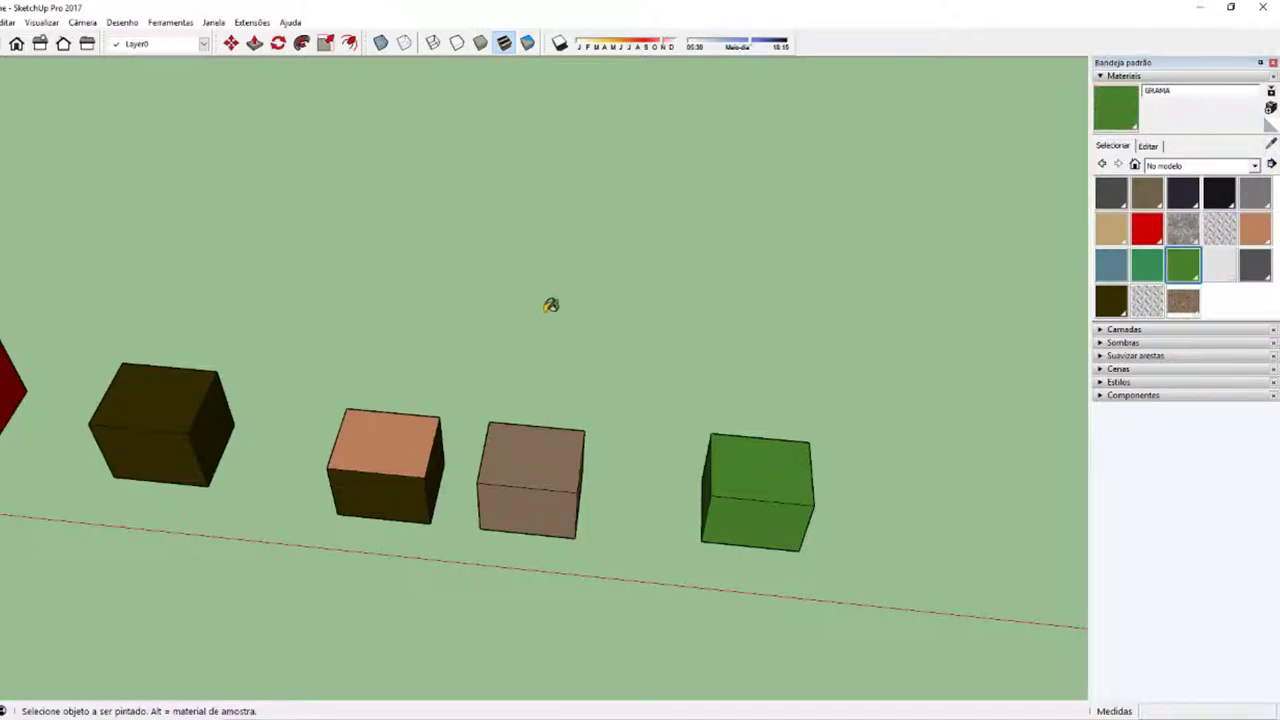
# Step: Check off 'Seleciona o material com Conta Gotas' in XMind and select Aperta em "EDITAR"
pyautogui.hotkey('alt', 'Tab')
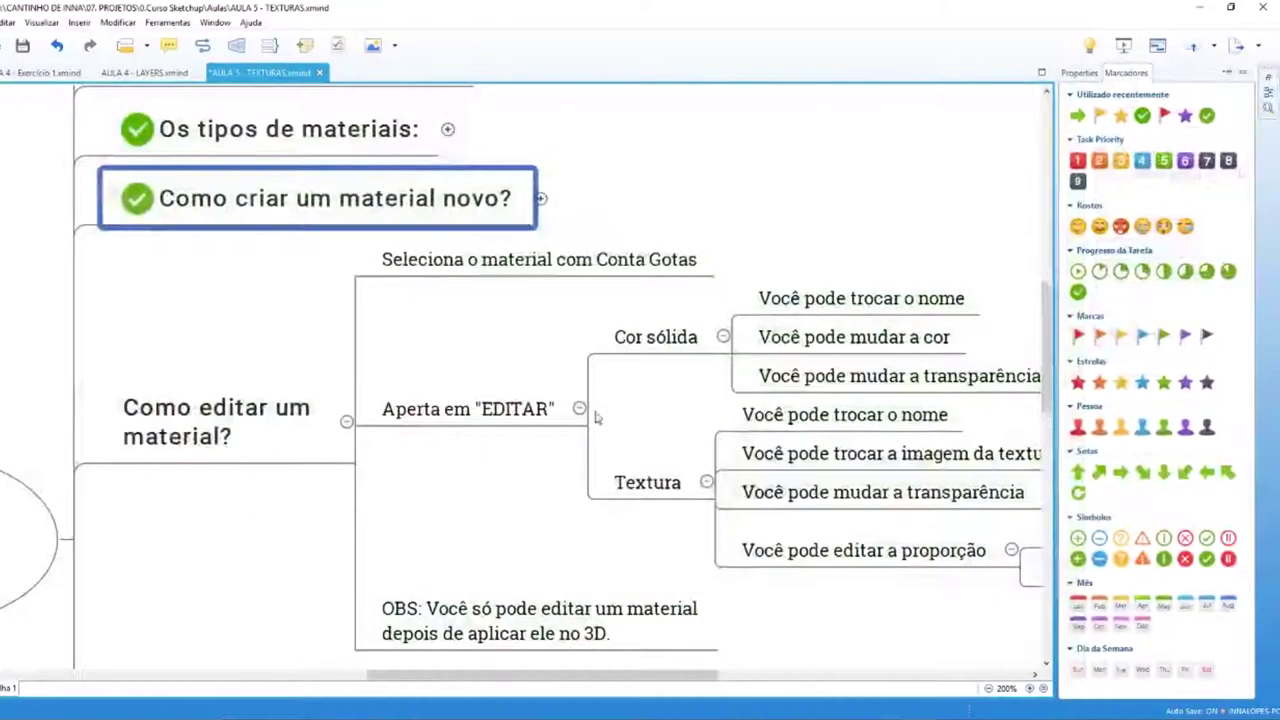
pyautogui.click(540, 259)
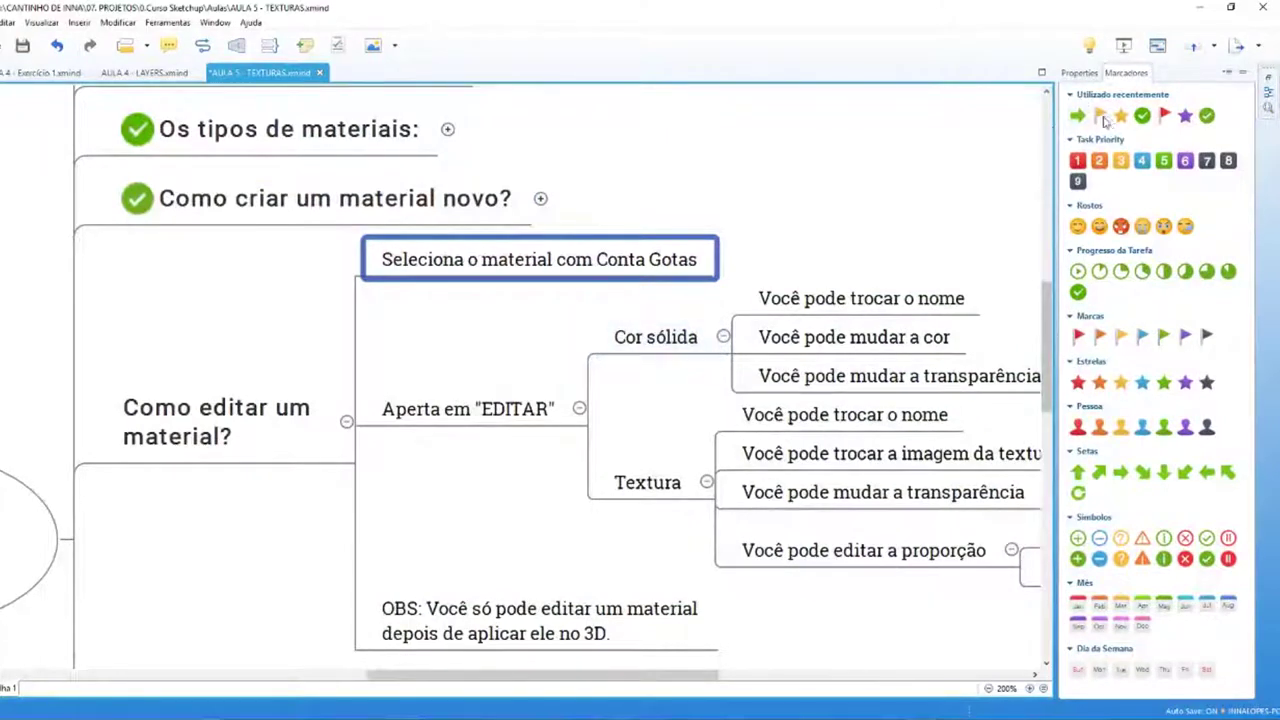
pyautogui.click(1143, 116)
pyautogui.click(494, 410)
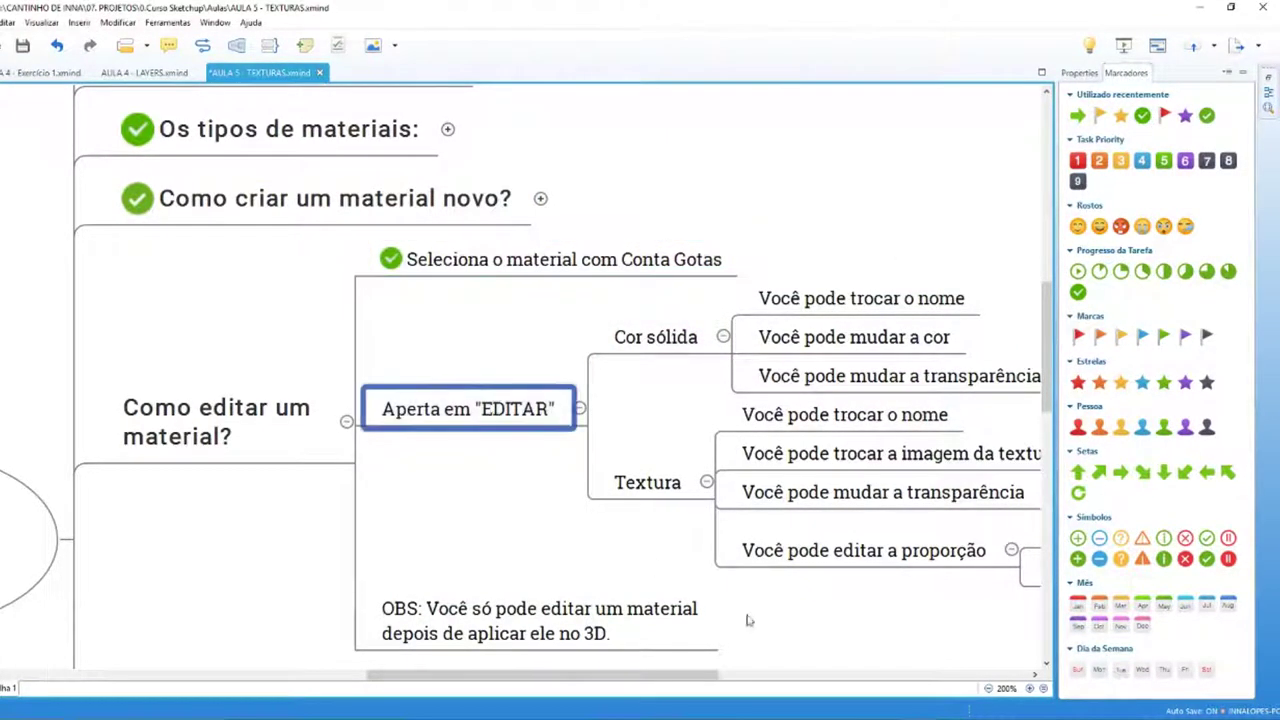
pyautogui.hotkey('alt', 'Tab')
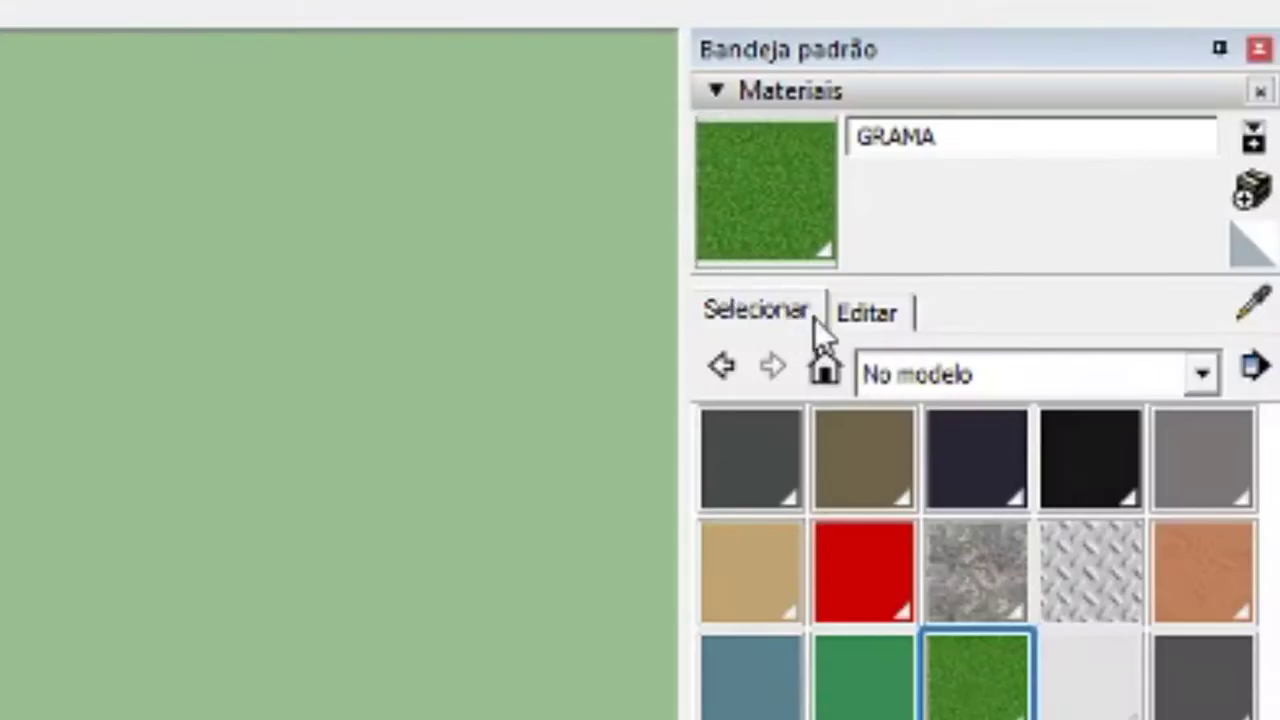
# Step: Open GRAMA's edit settings and review the Cor sólida and Textura topics in the XMind map
pyautogui.click(905, 310)
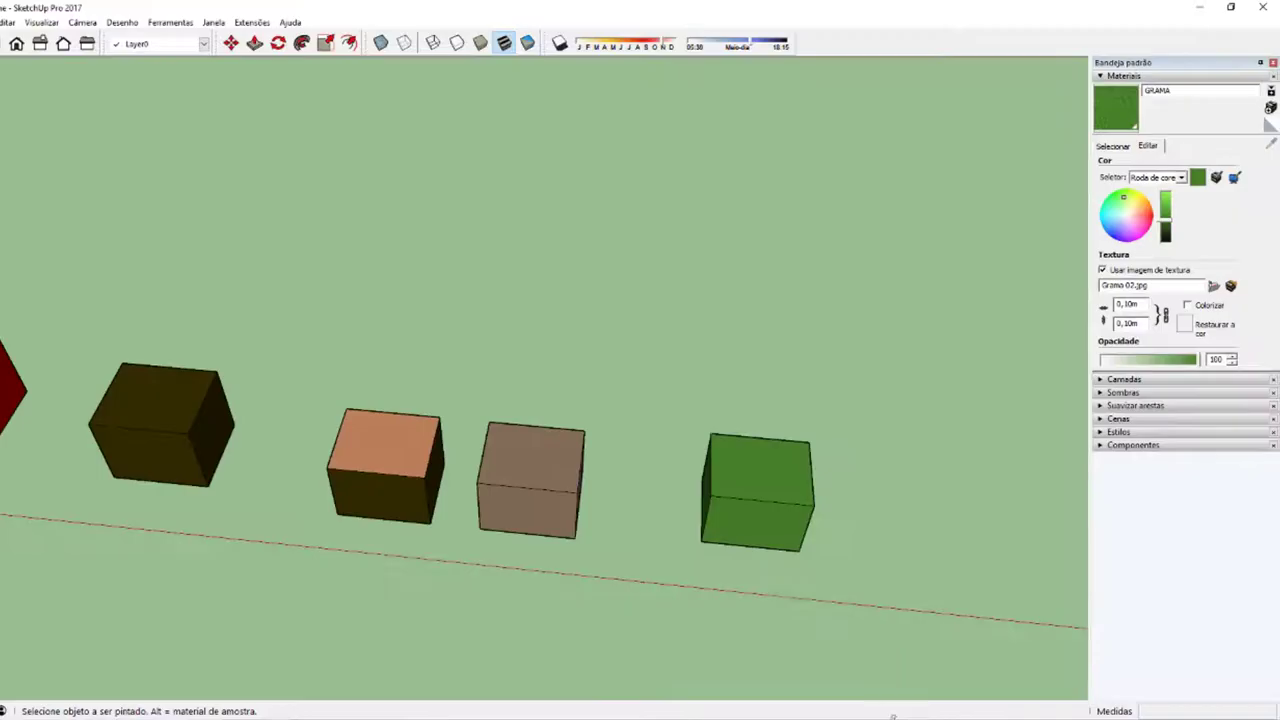
pyautogui.hotkey('alt', 'Tab')
pyautogui.click(668, 342)
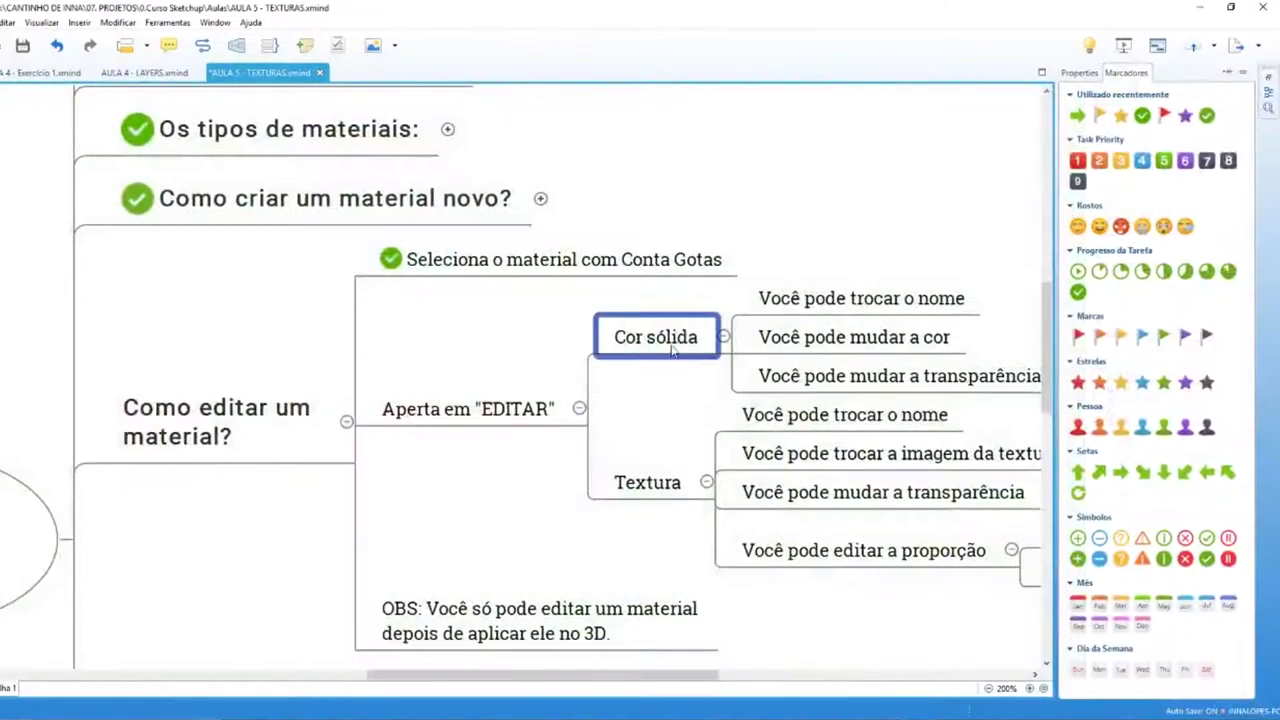
pyautogui.click(648, 482)
pyautogui.hotkey('alt', 'Tab')
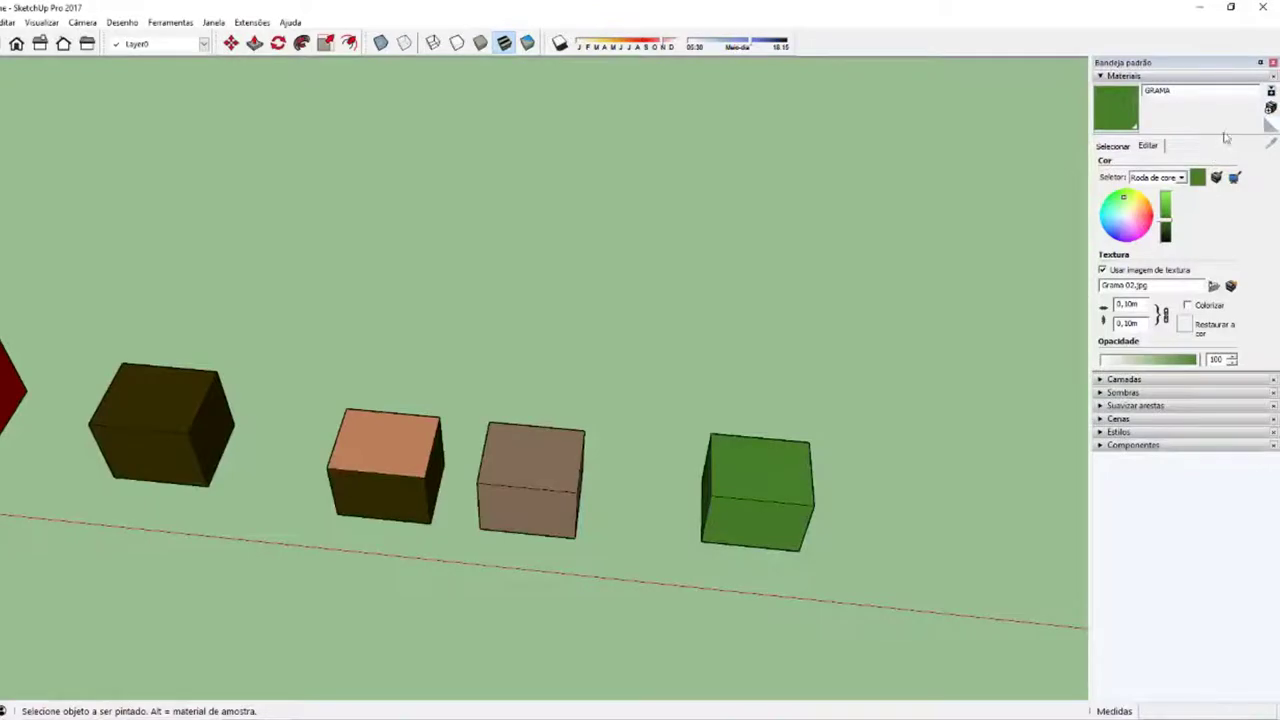
# Step: Sample the dark olive Material~3 from the dark cube to make it the current material
pyautogui.click(1122, 150)
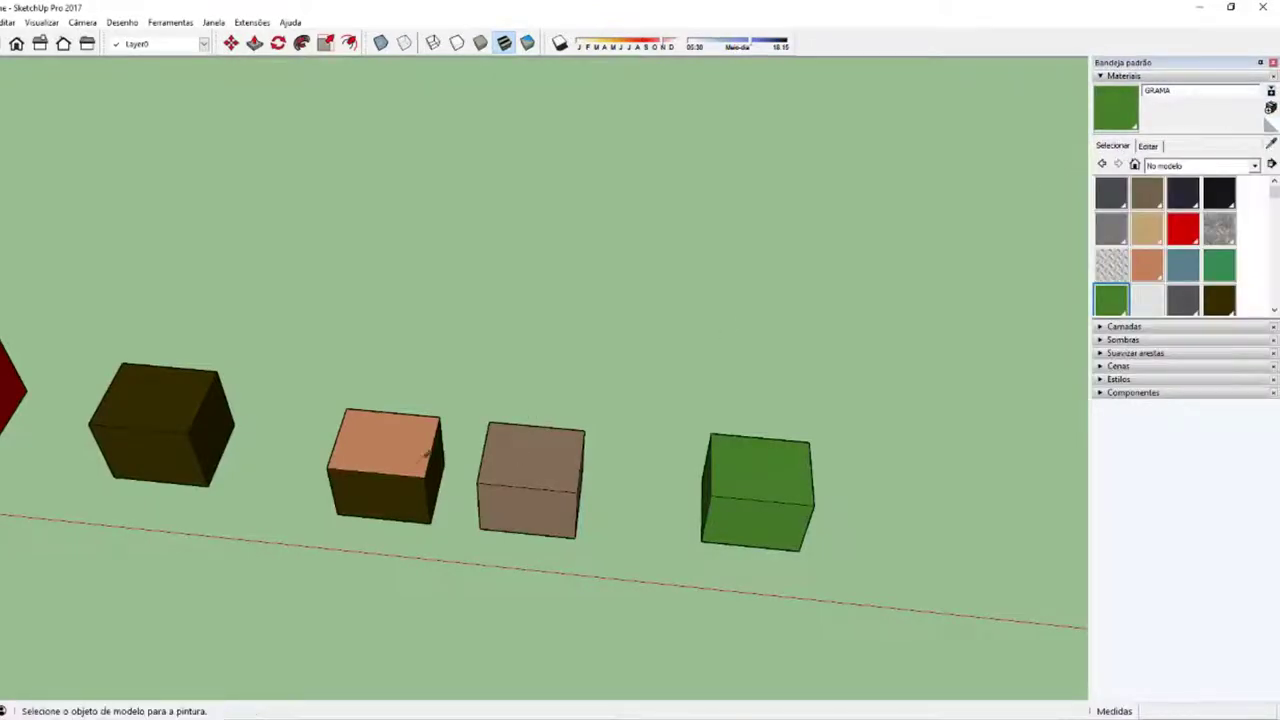
pyautogui.keyDown('alt'); pyautogui.click(172, 392); pyautogui.keyUp('alt')
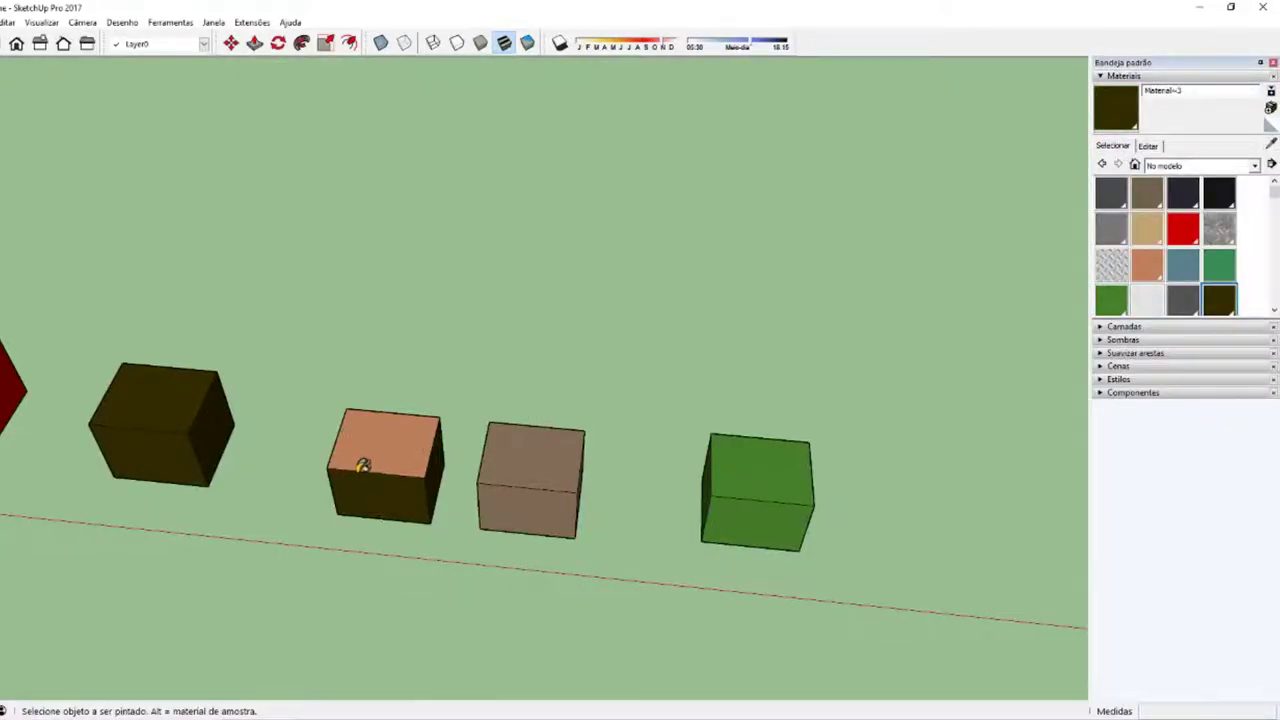
pyautogui.moveTo(366, 463)
pyautogui.mouseDown(button='middle')
pyautogui.moveTo(522, 457)
pyautogui.moveTo(277, 420)
pyautogui.moveTo(477, 423)
pyautogui.moveTo(424, 383)
pyautogui.moveTo(417, 394)
pyautogui.moveTo(529, 434)
pyautogui.mouseUp(button='middle')
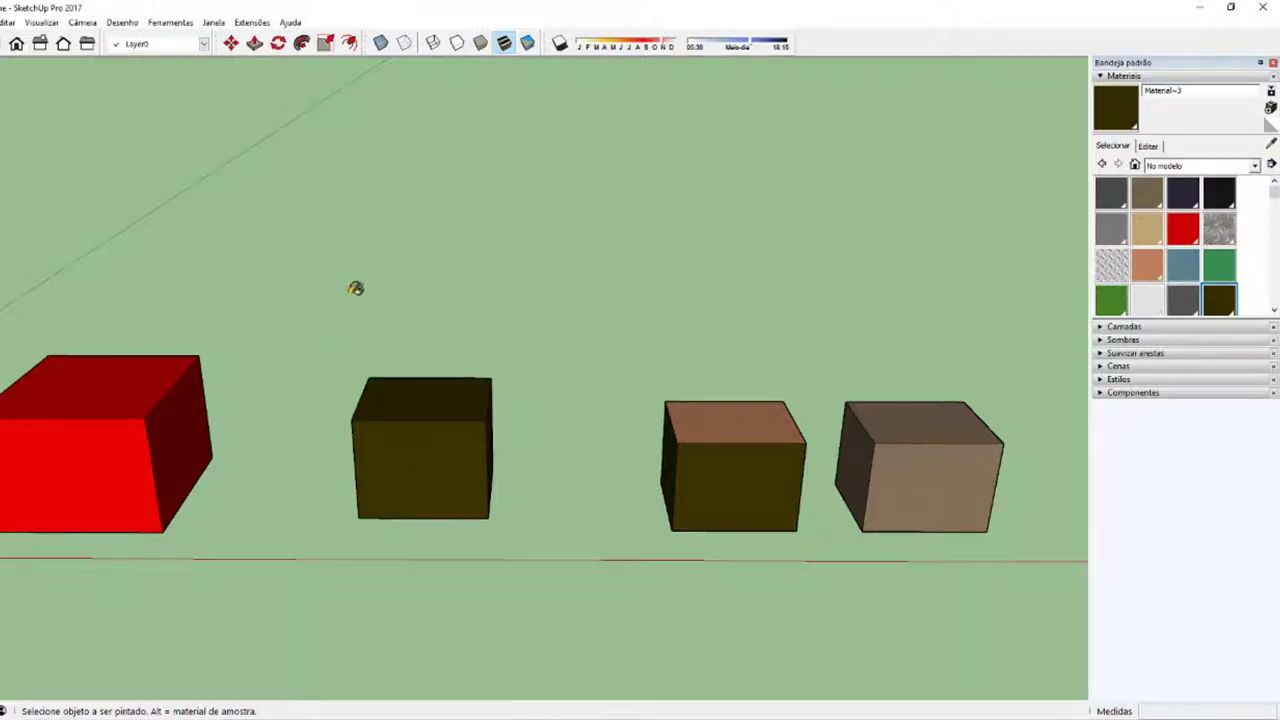
pyautogui.scroll(-1, 160, 455)
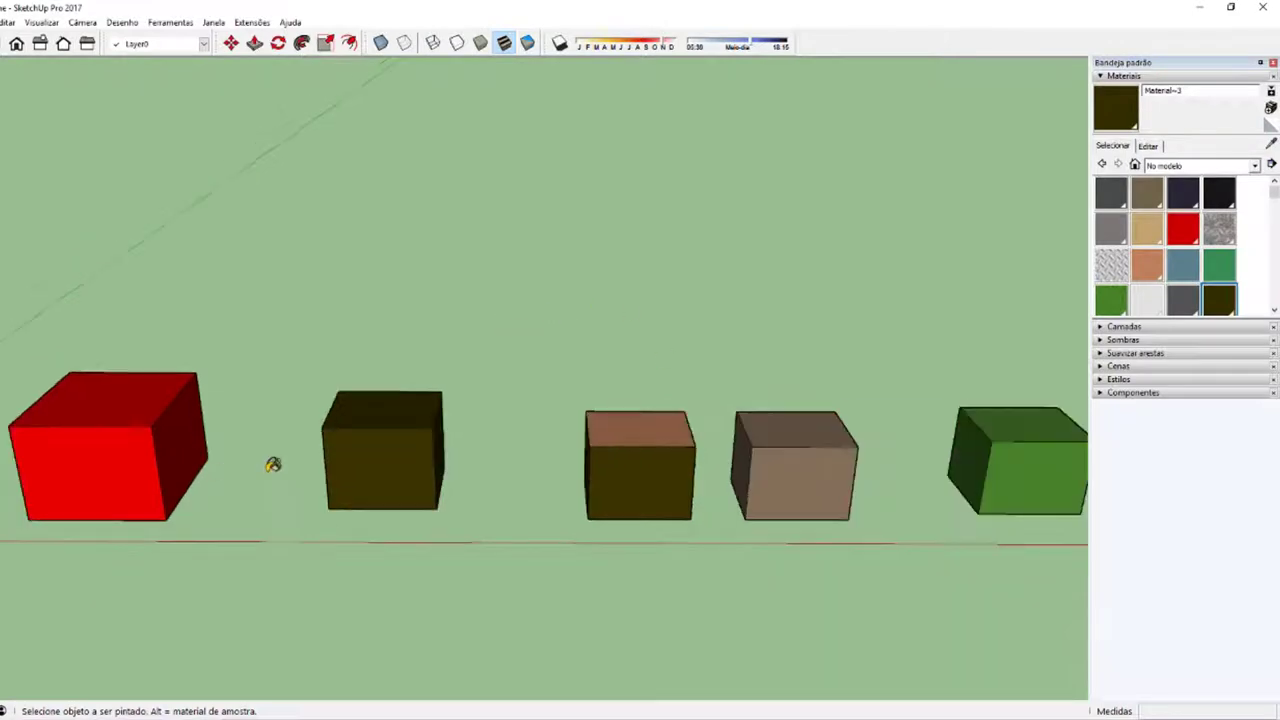
pyautogui.scroll(1, 300, 464)
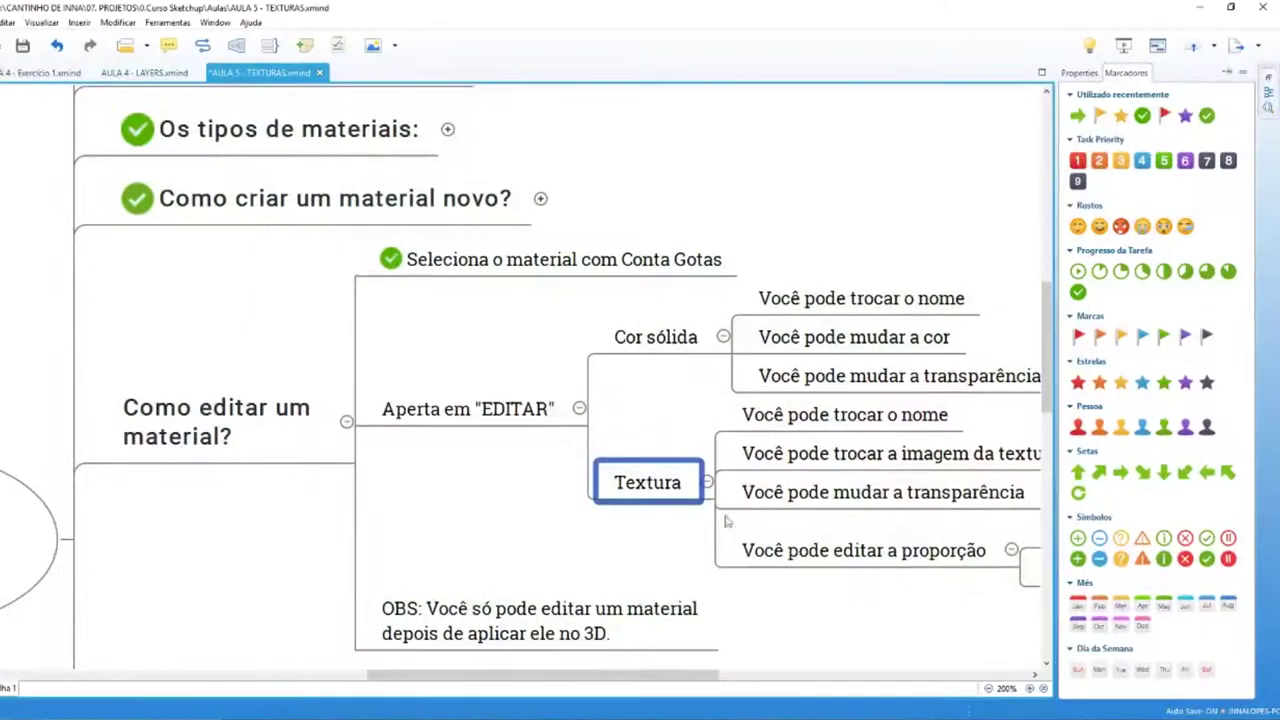
# Step: Review the Cor sólida branch topics on renaming, changing colour and changing transparency
pyautogui.click(655, 345)
pyautogui.moveTo(643, 675); pyautogui.dragTo(725, 677)
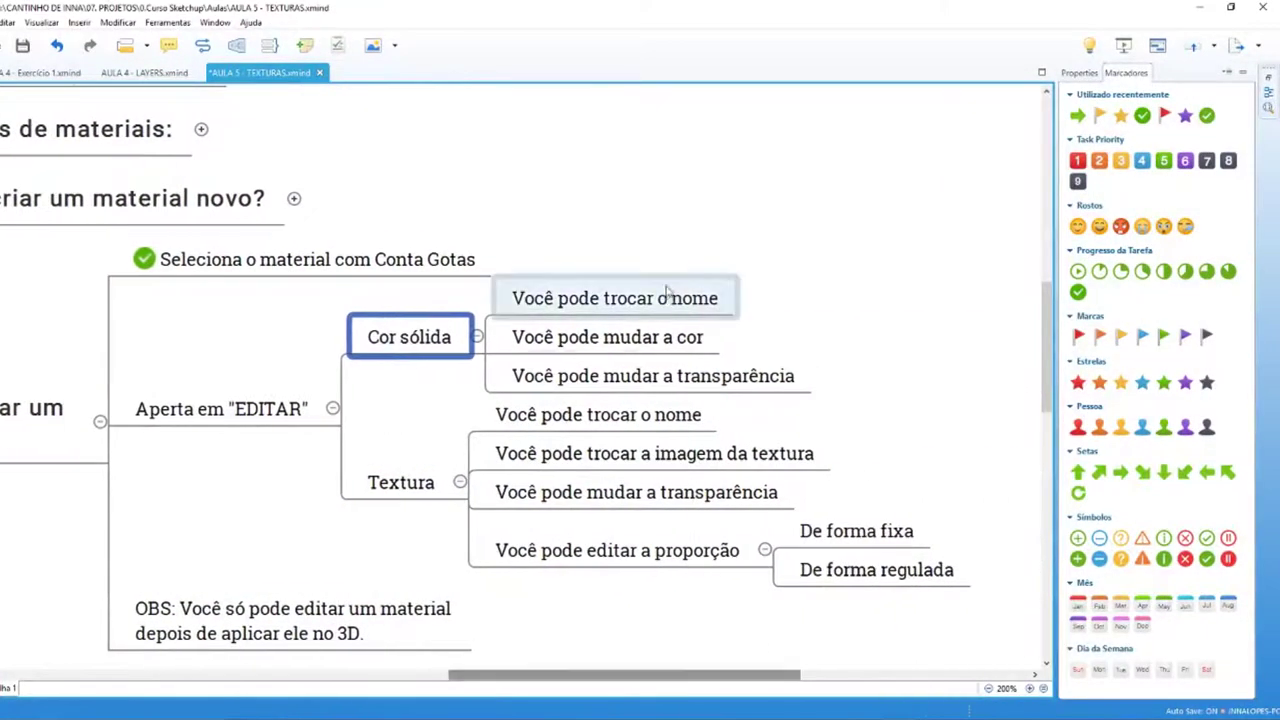
pyautogui.click(668, 296)
pyautogui.click(652, 345)
pyautogui.click(658, 390)
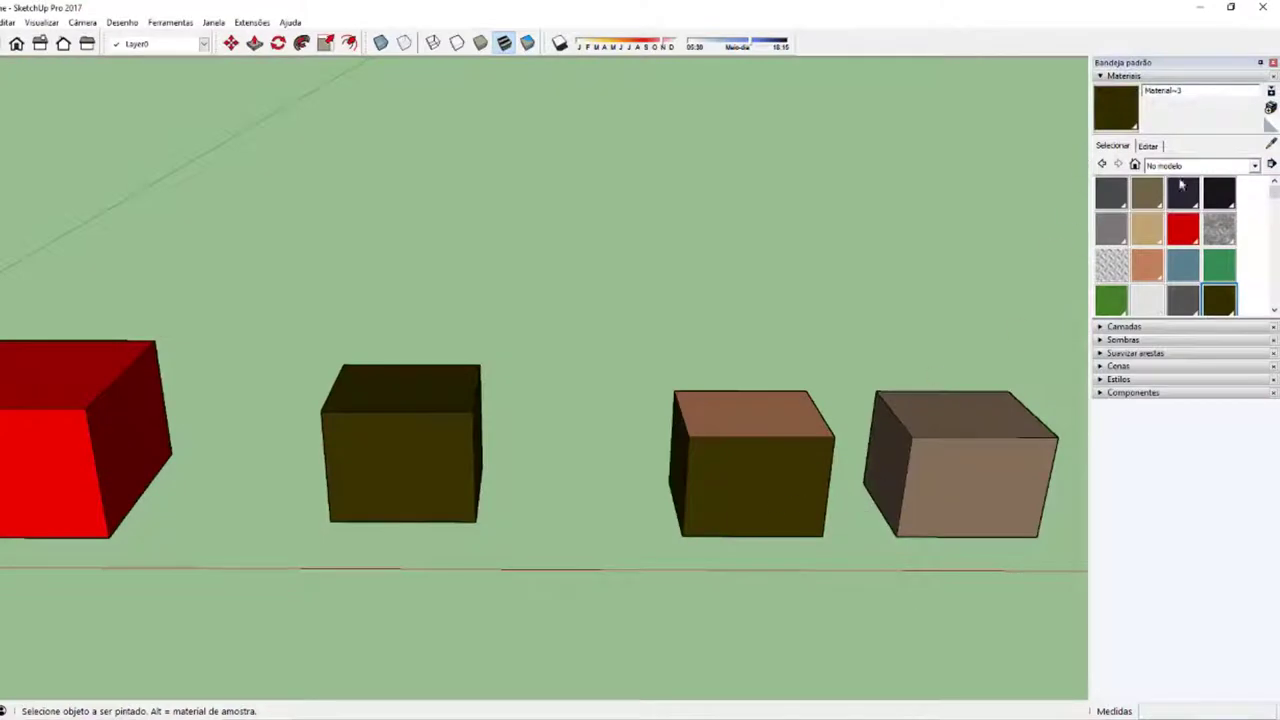
# Step: Sample the dark box's Material~3 and rename it to 'Verde Musgo'
pyautogui.click(1269, 144)
pyautogui.click(408, 435)
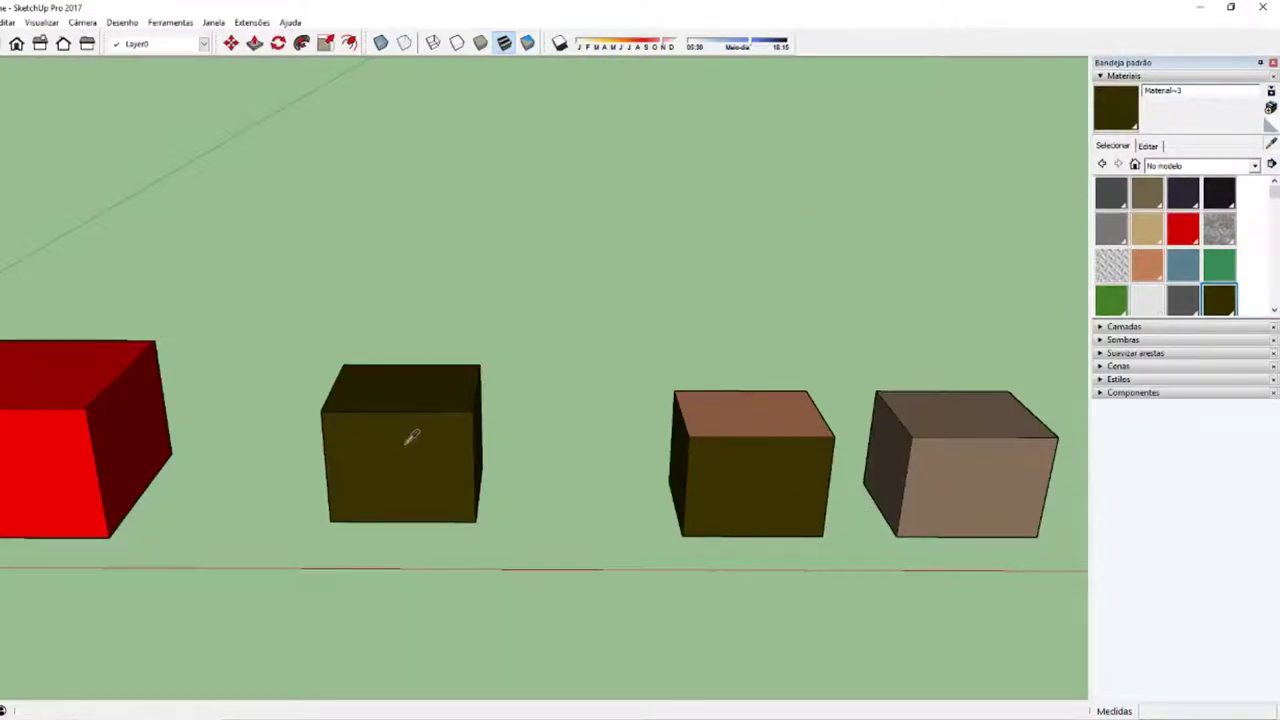
pyautogui.click(1150, 147)
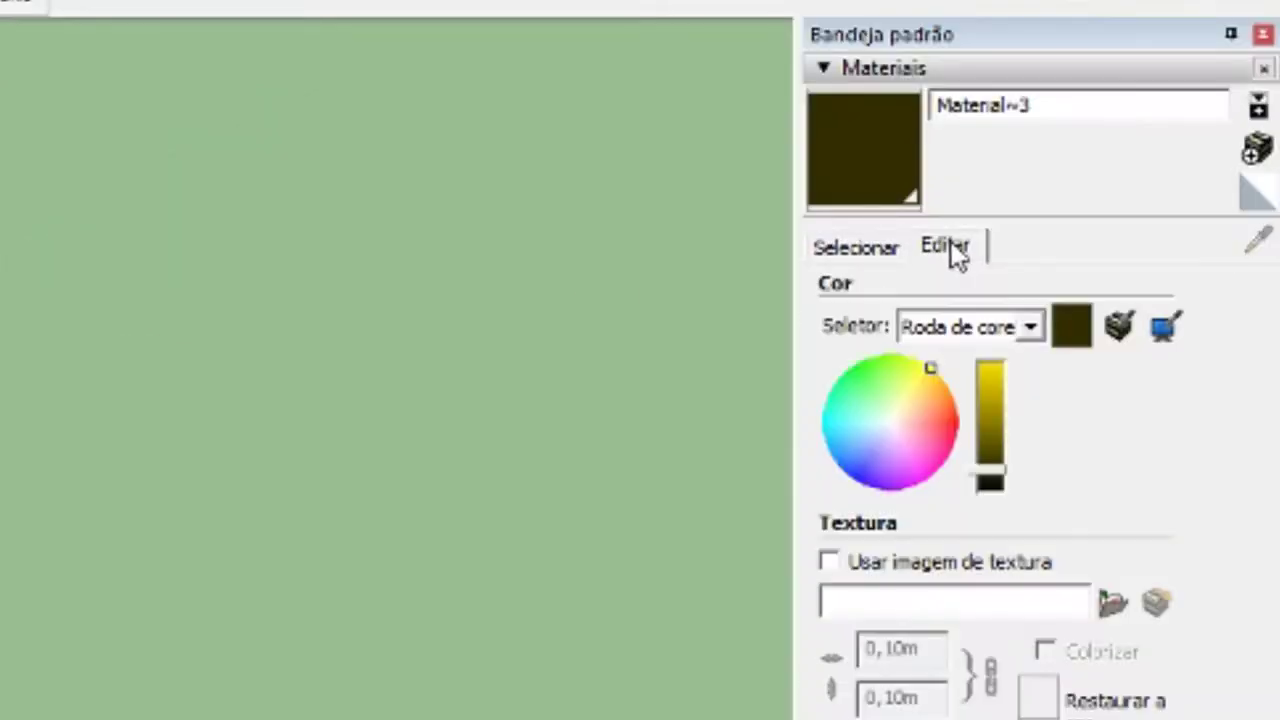
pyautogui.click(1030, 106)
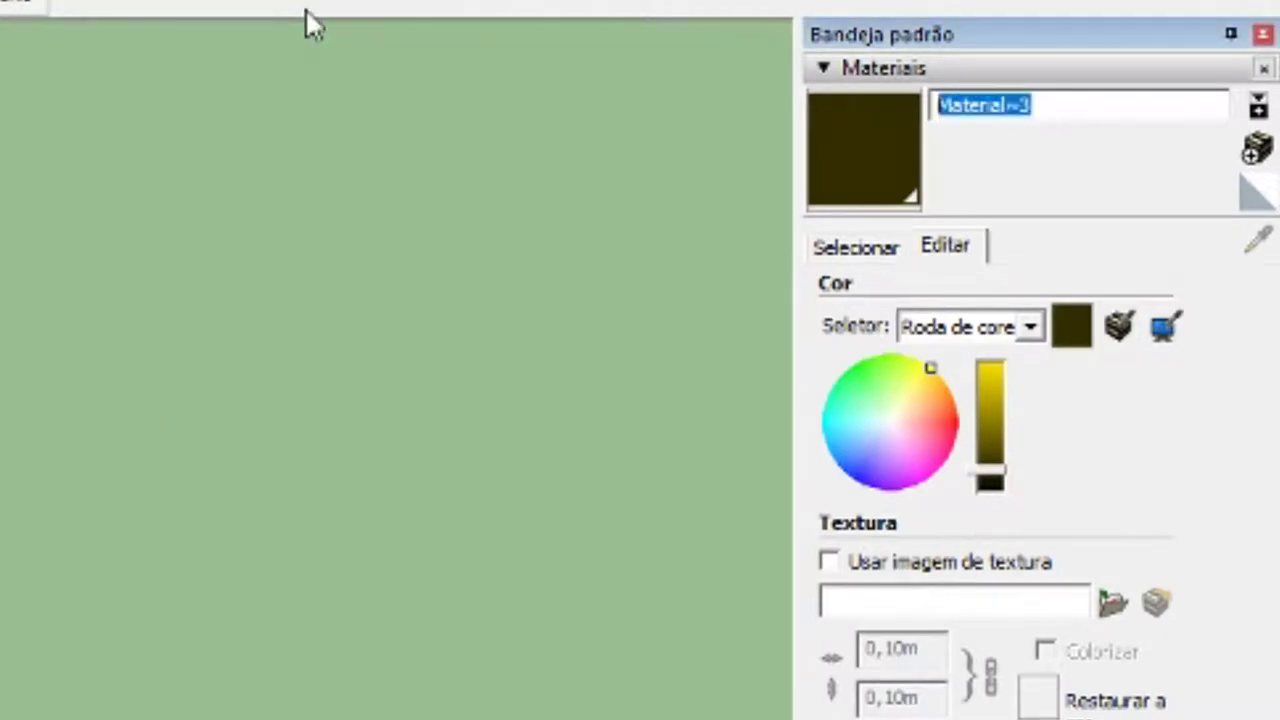
pyautogui.write('Verde ')
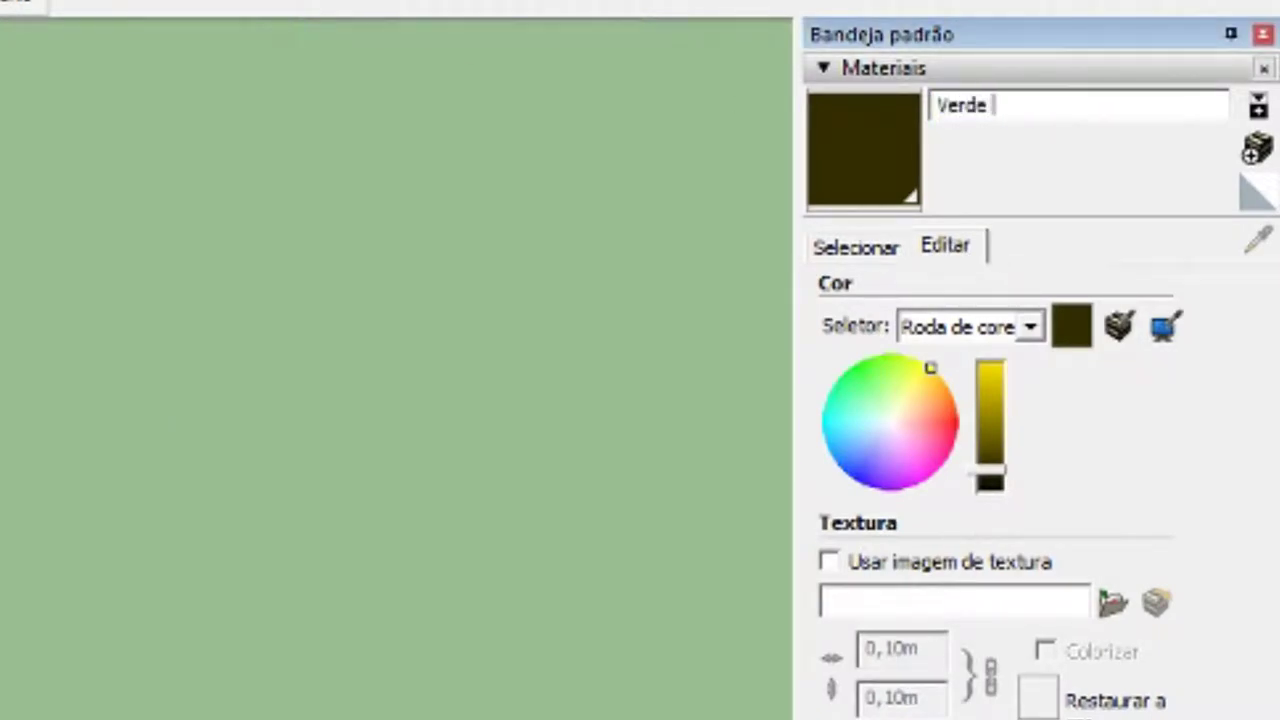
pyautogui.write('Musgo')
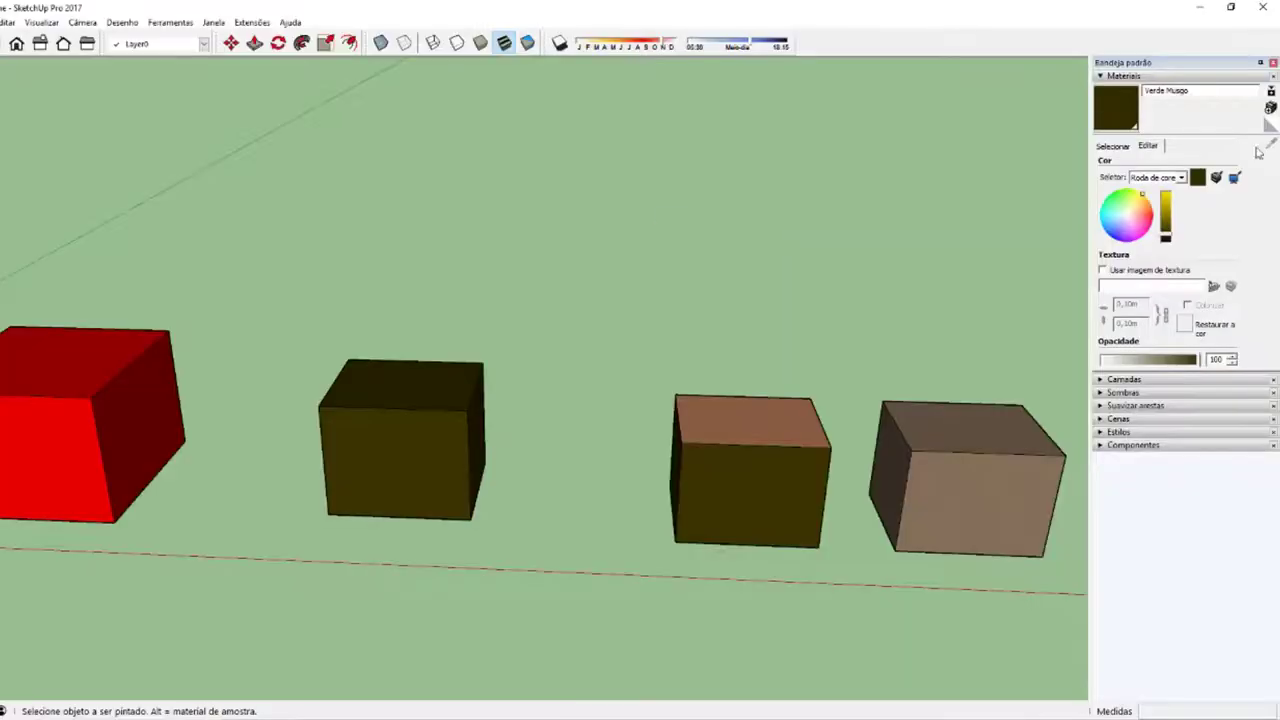
pyautogui.click(1112, 146)
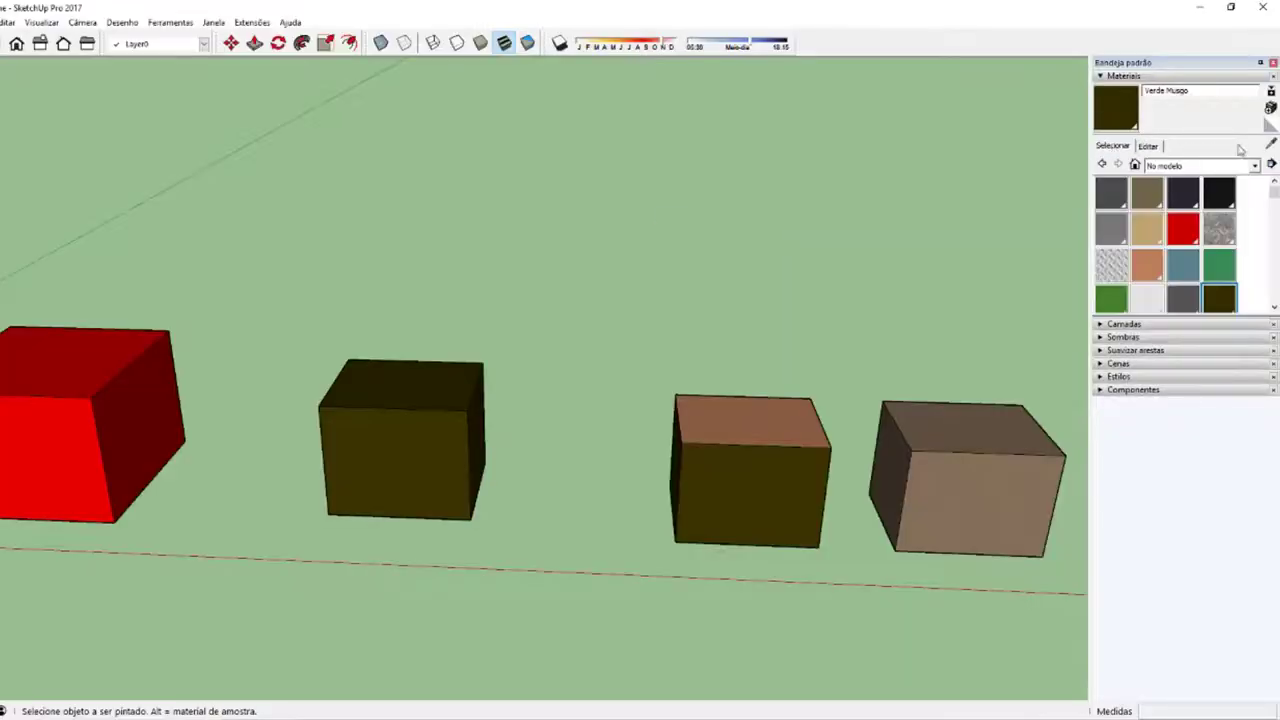
# Step: Resample Verde Musgo from the olive box and reopen its edit settings
pyautogui.keyDown('alt'); pyautogui.click(99, 359); pyautogui.keyUp('alt')
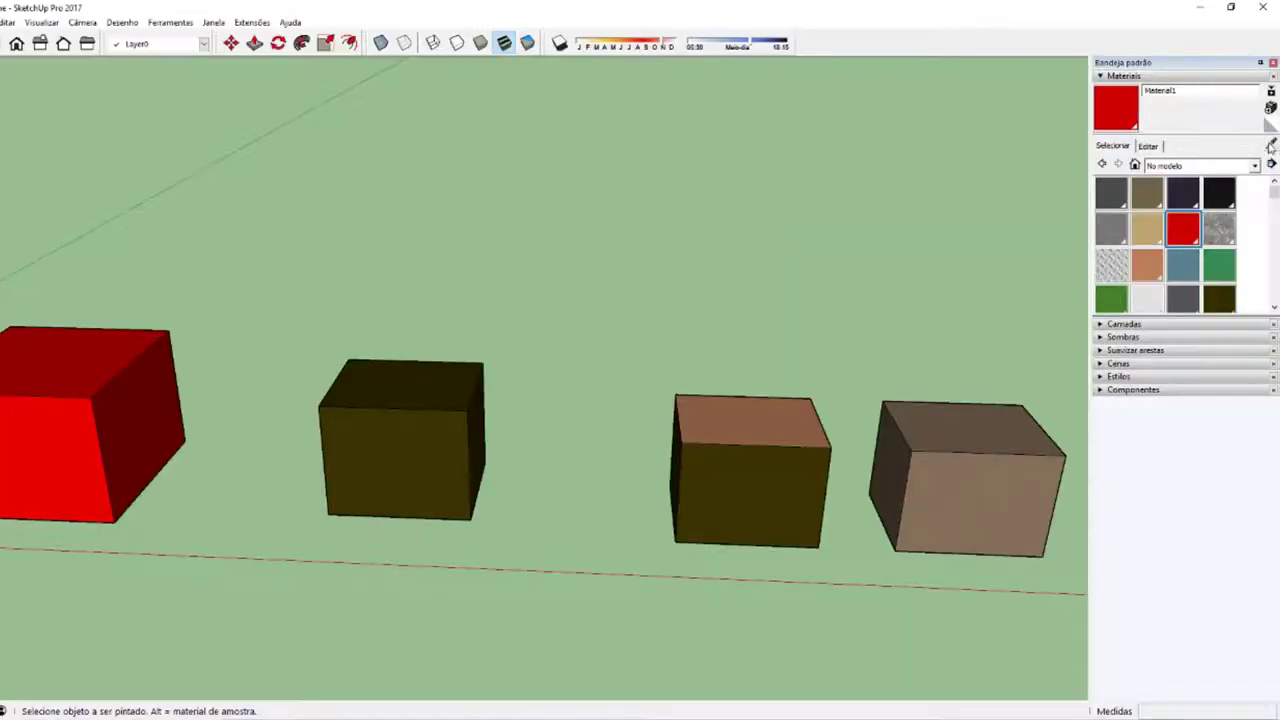
pyautogui.keyDown('alt'); pyautogui.click(420, 374); pyautogui.keyUp('alt')
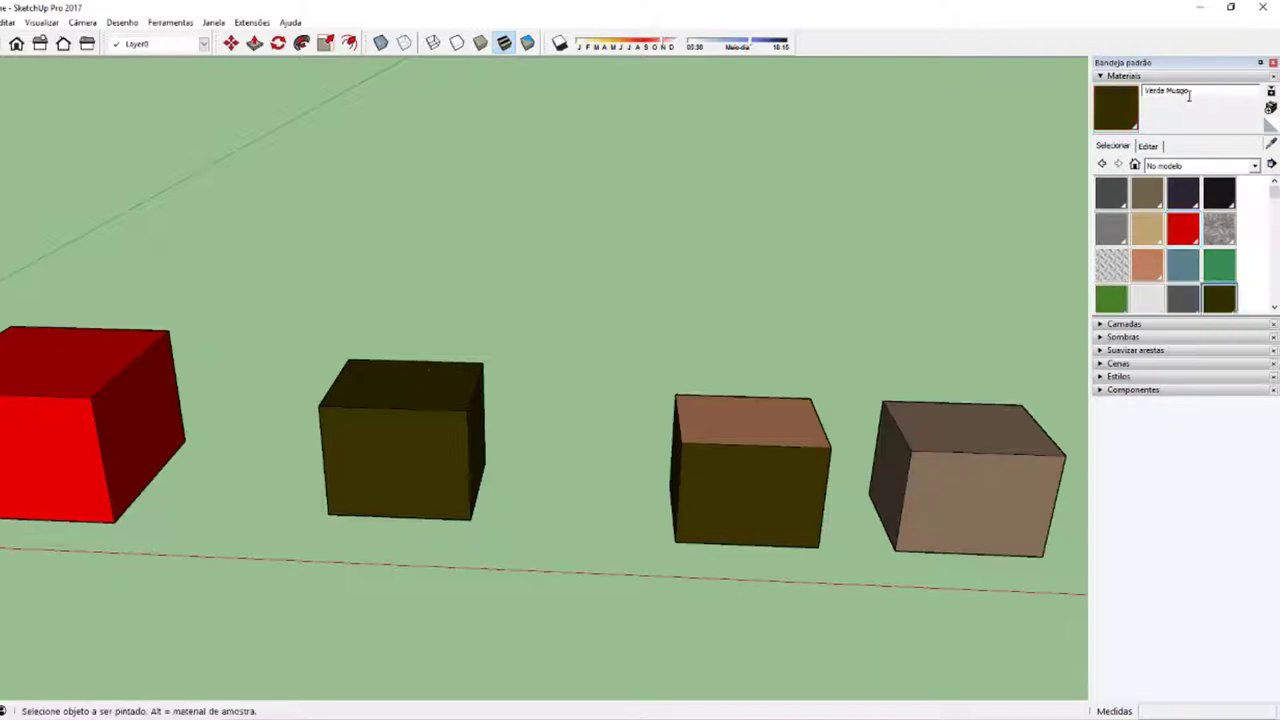
pyautogui.click(1148, 147)
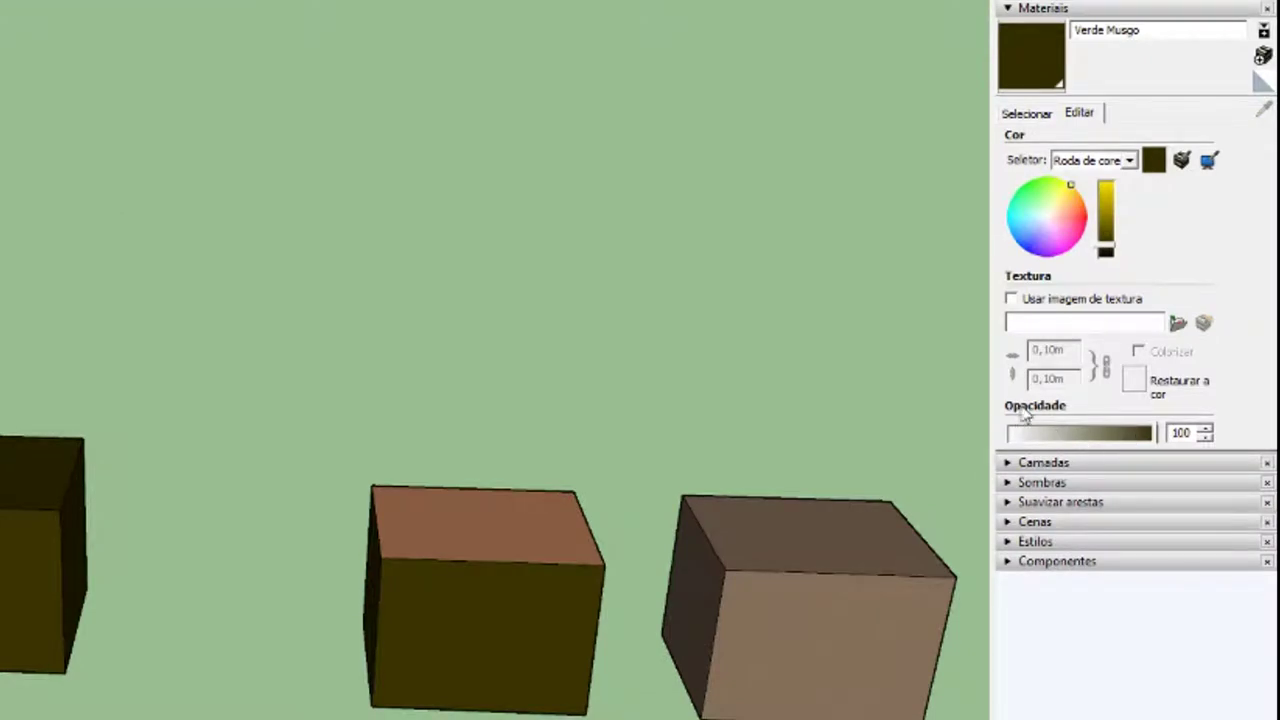
# Step: Drop Verde Musgo's opacity to 4 and orbit around the boxes to check the see-through effect
pyautogui.moveTo(1157, 438); pyautogui.dragTo(1012, 434)
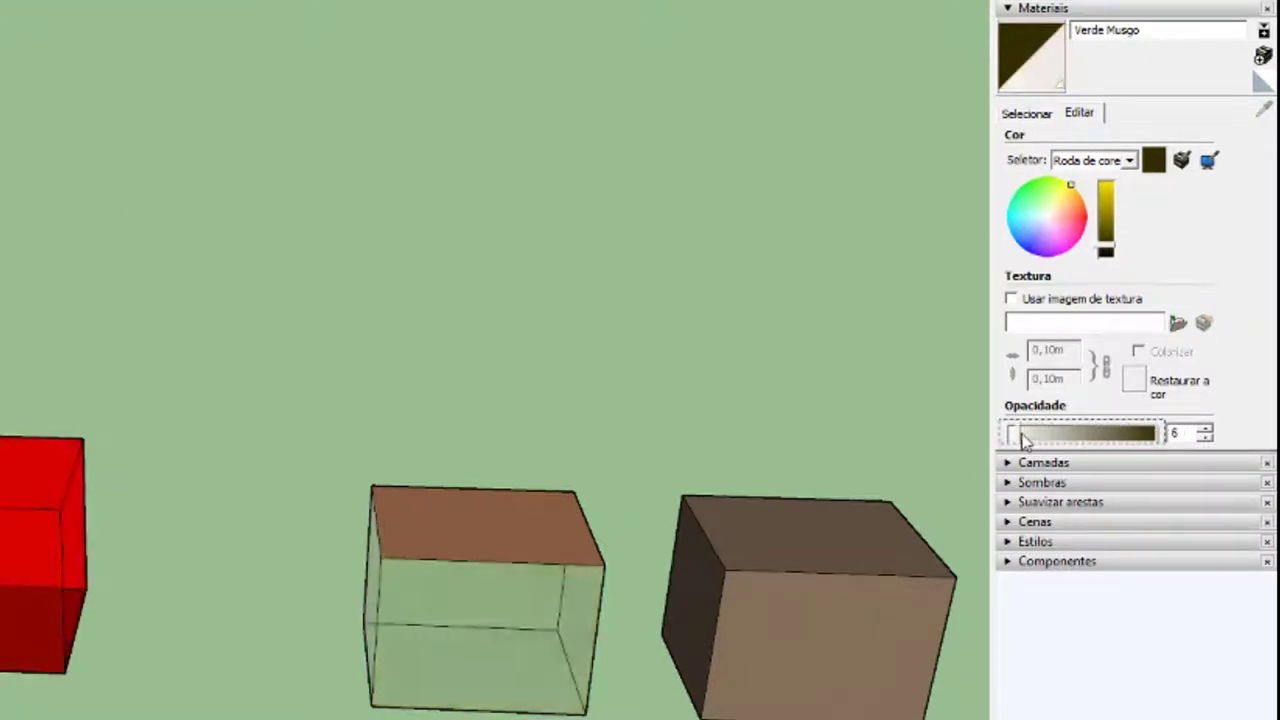
pyautogui.moveTo(413, 507); pyautogui.dragTo(513, 440, button='middle')
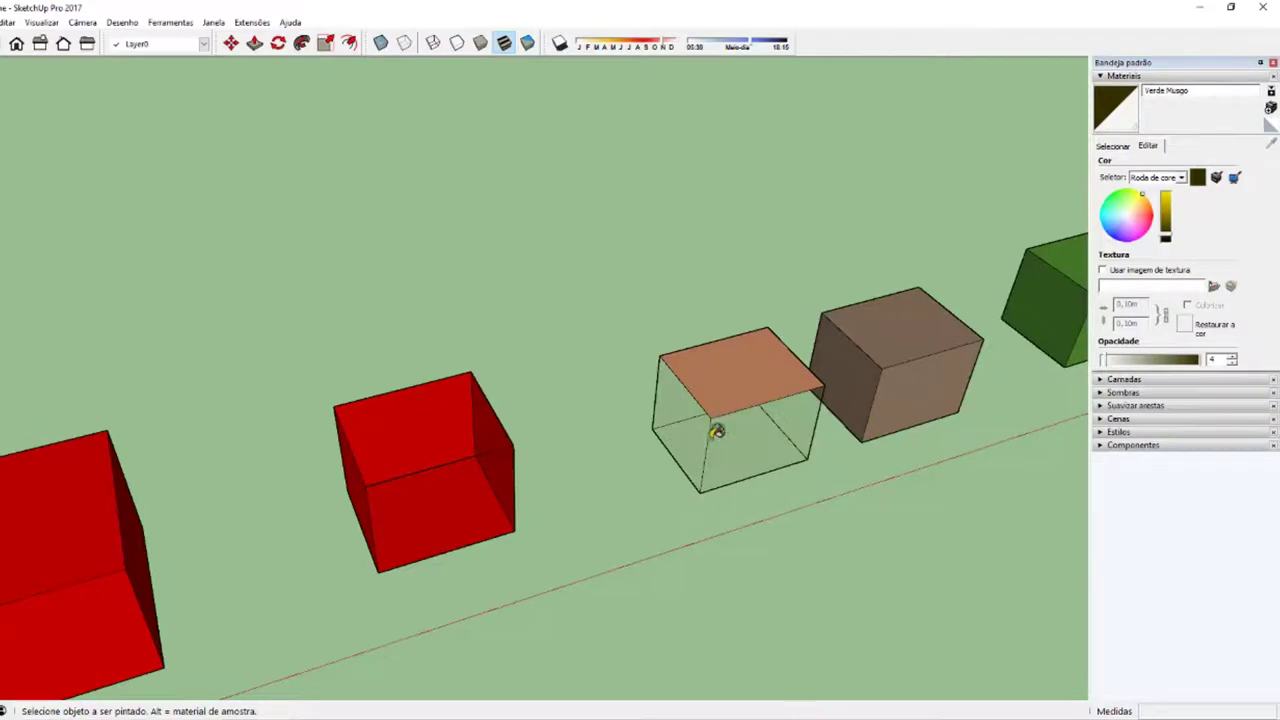
pyautogui.scroll(3, 717, 431)
pyautogui.moveTo(352, 447)
pyautogui.mouseDown(button='middle')
pyautogui.moveTo(843, 334)
pyautogui.moveTo(366, 357)
pyautogui.moveTo(360, 402)
pyautogui.mouseUp(button='middle')
pyautogui.moveTo(796, 390); pyautogui.dragTo(266, 357, button='middle')
pyautogui.scroll(3, 237, 349)
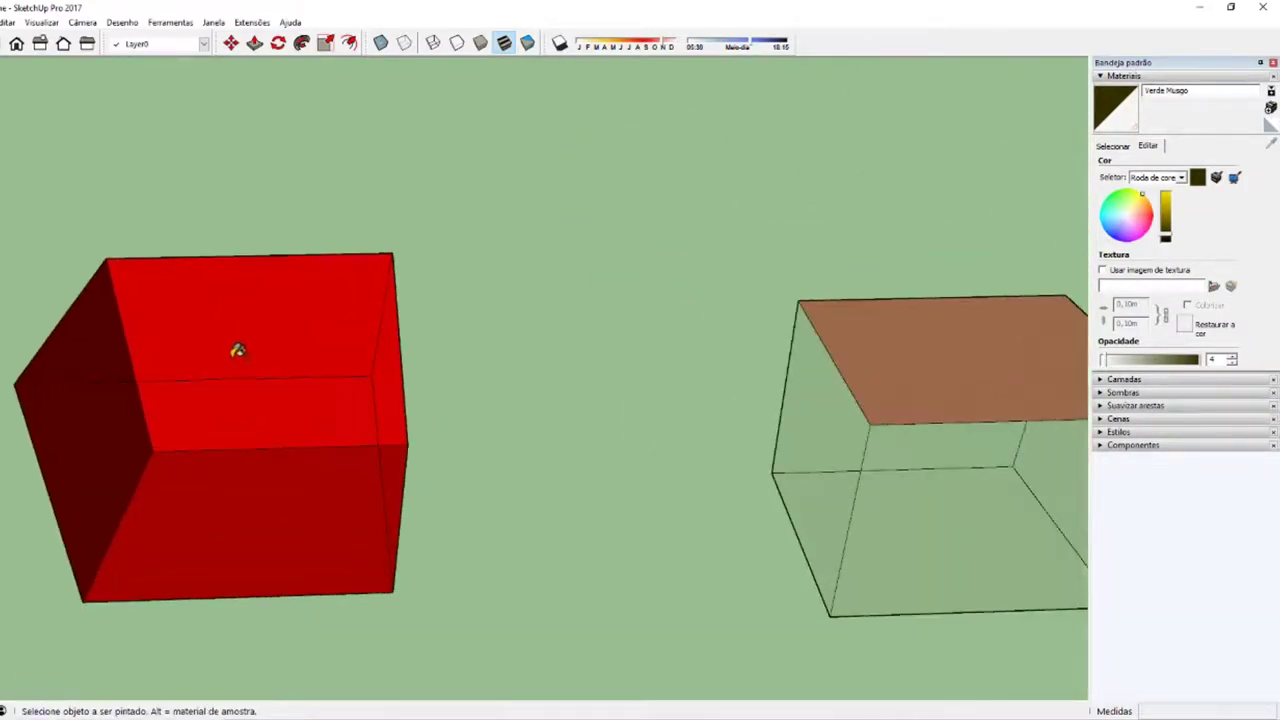
pyautogui.scroll(3, 263, 420)
pyautogui.scroll(2, 346, 321)
pyautogui.moveTo(346, 321)
pyautogui.mouseDown(button='middle')
pyautogui.moveTo(520, 526)
pyautogui.moveTo(514, 463)
pyautogui.moveTo(790, 360)
pyautogui.moveTo(737, 194)
pyautogui.moveTo(457, 189)
pyautogui.moveTo(280, 380)
pyautogui.moveTo(612, 397)
pyautogui.moveTo(251, 506)
pyautogui.moveTo(740, 277)
pyautogui.moveTo(628, 207)
pyautogui.moveTo(669, 406)
pyautogui.moveTo(686, 406)
pyautogui.moveTo(634, 514)
pyautogui.moveTo(655, 495)
pyautogui.mouseUp(button='middle')
# Step: Draw a rectangle on the ground beside the boxes
pyautogui.press('r')
pyautogui.click(495, 497)
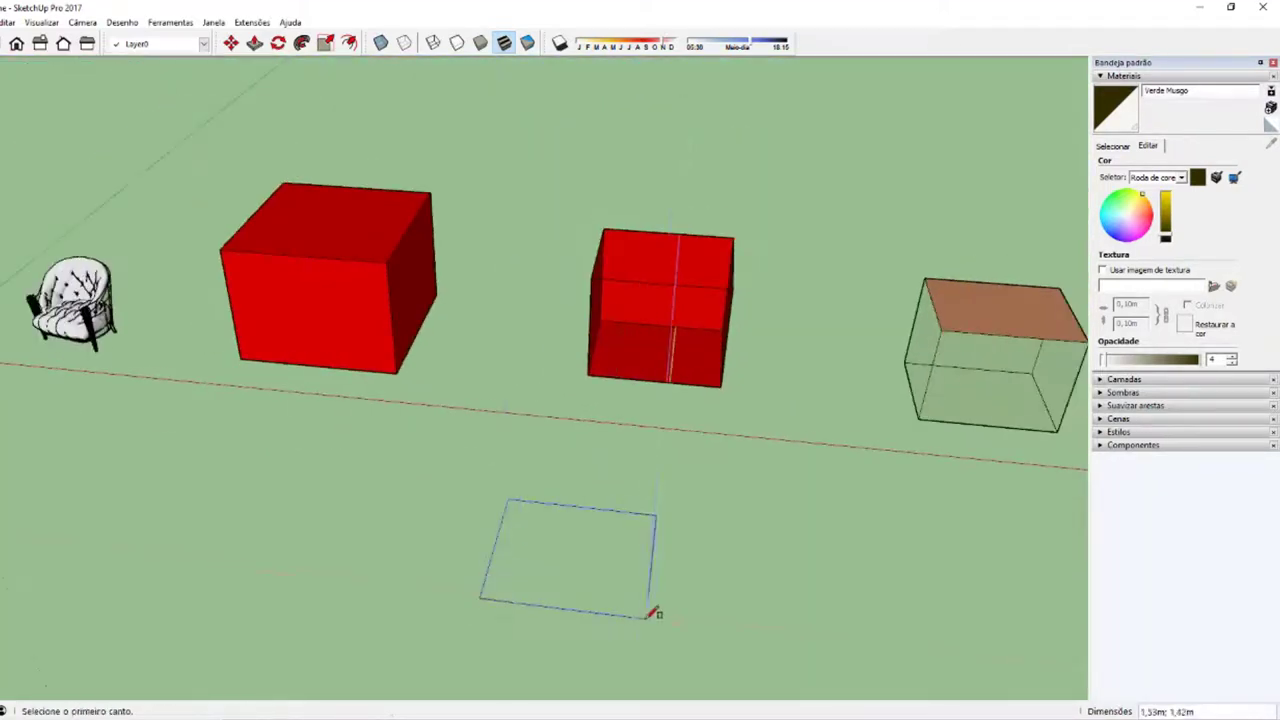
pyautogui.click(654, 608)
pyautogui.press('space')
pyautogui.scroll(3, 577, 557)
pyautogui.moveTo(577, 557)
pyautogui.mouseDown(button='middle')
pyautogui.moveTo(509, 237)
pyautogui.moveTo(520, 163)
pyautogui.moveTo(541, 638)
pyautogui.moveTo(571, 543)
pyautogui.moveTo(551, 560)
pyautogui.moveTo(581, 193)
pyautogui.moveTo(600, 380)
pyautogui.moveTo(620, 430)
pyautogui.mouseUp(button='middle')
# Step: Sample the red material from a box and paint the ground face red
pyautogui.click(585, 181)
pyautogui.scroll(-1, 946, 291)
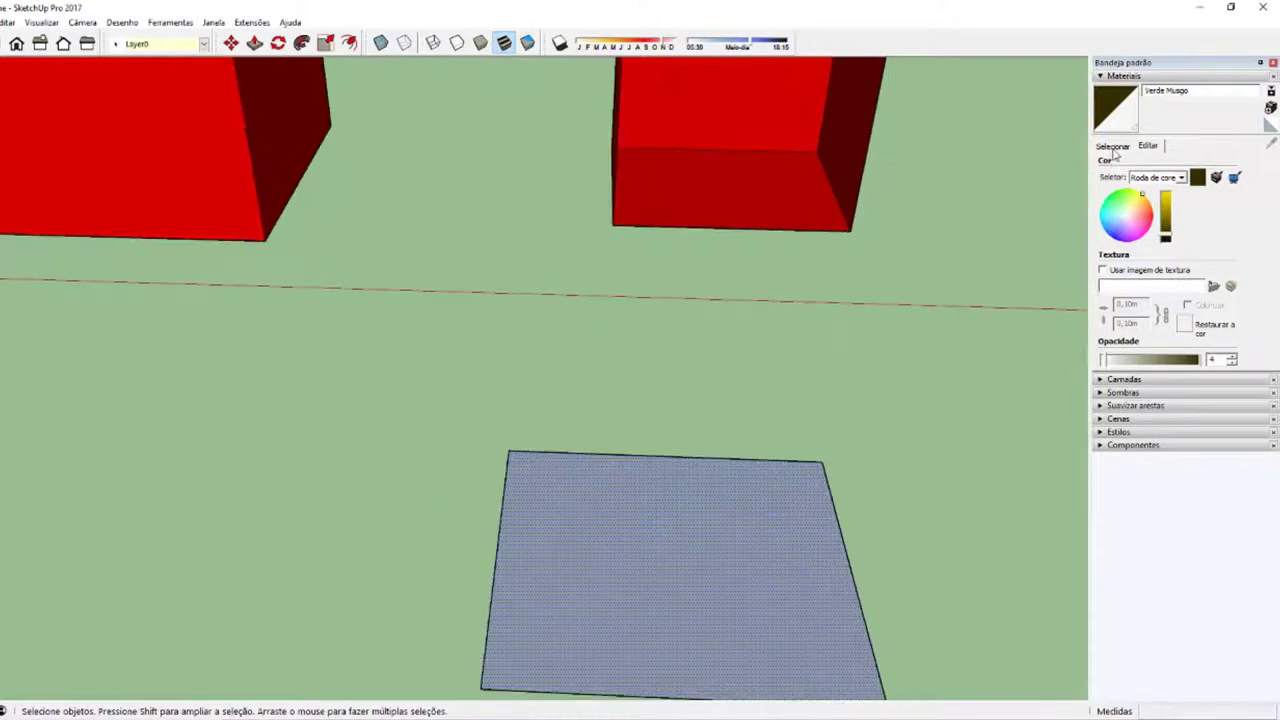
pyautogui.click(1113, 147)
pyautogui.click(1271, 145)
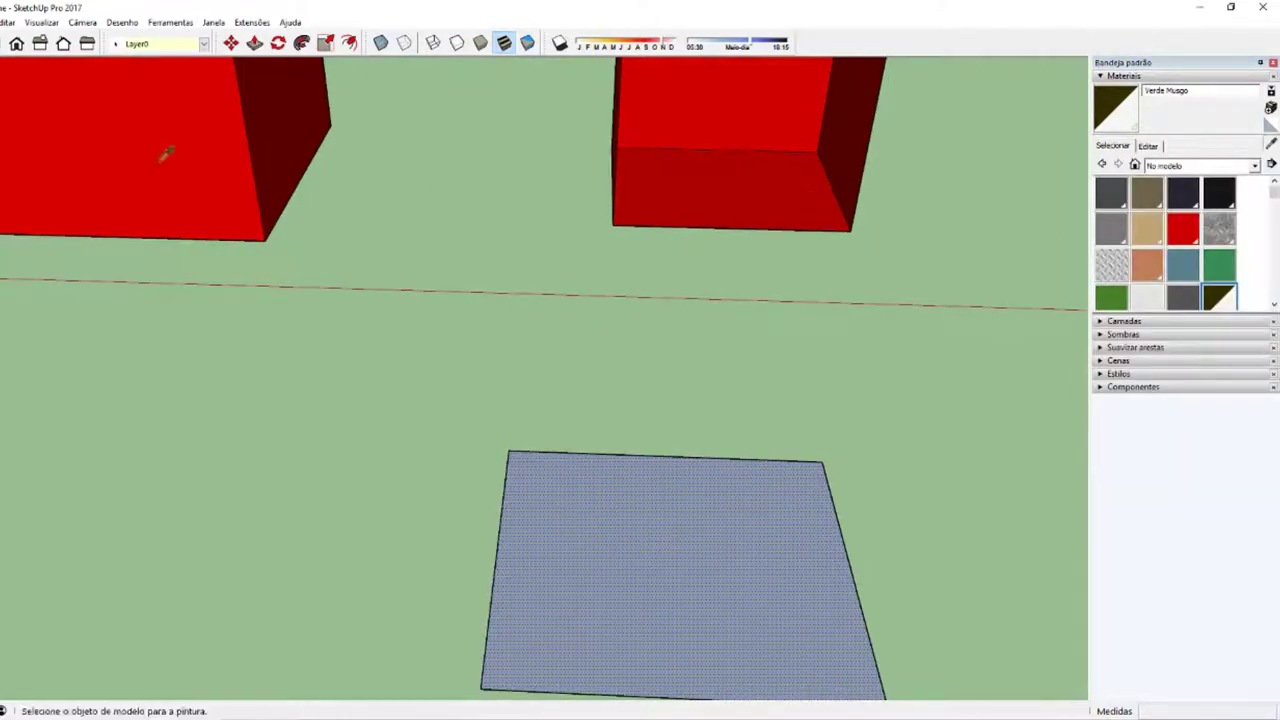
pyautogui.click(158, 157)
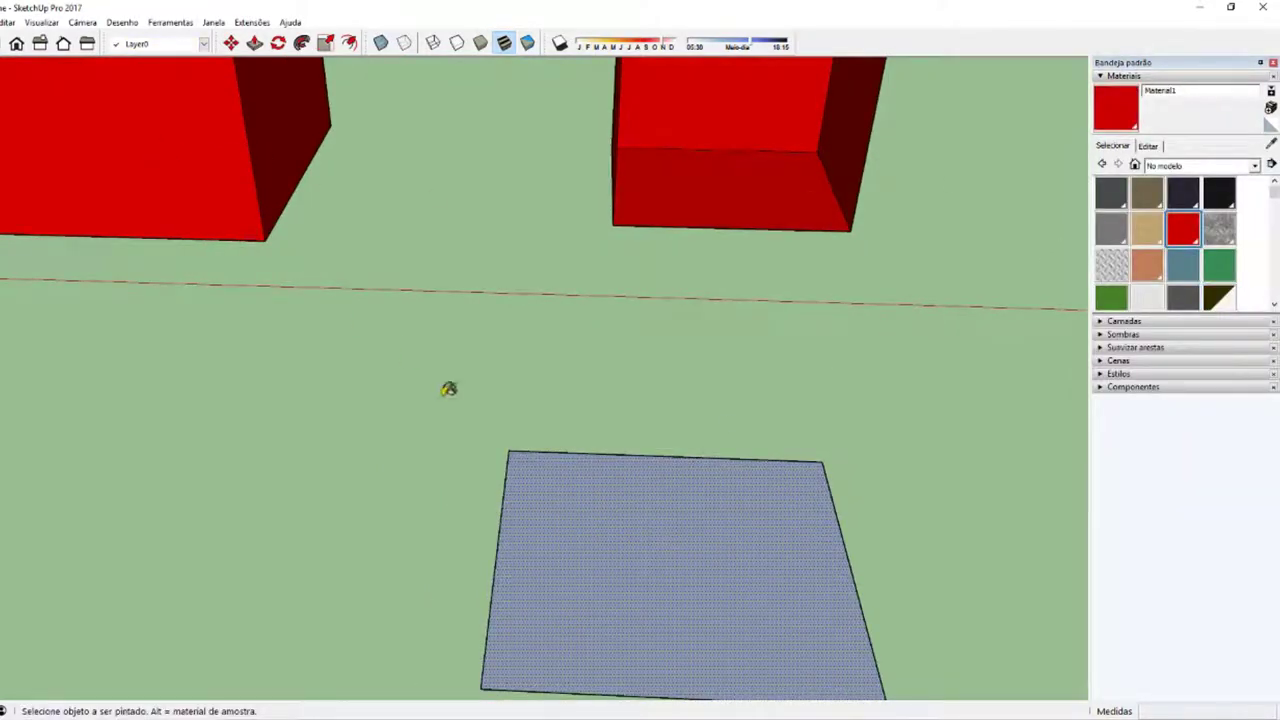
pyautogui.click(651, 530)
pyautogui.moveTo(649, 571)
pyautogui.mouseDown(button='middle')
pyautogui.moveTo(691, 190)
pyautogui.moveTo(614, 534)
pyautogui.moveTo(582, 256)
pyautogui.moveTo(614, 100)
pyautogui.moveTo(534, 574)
pyautogui.moveTo(557, 237)
pyautogui.mouseUp(button='middle')
# Step: Undo the red paint, select the ground face, and paint it red again
pyautogui.hotkey('ctrl', 'z')
pyautogui.press('space')
pyautogui.click(571, 540)
pyautogui.press('b')
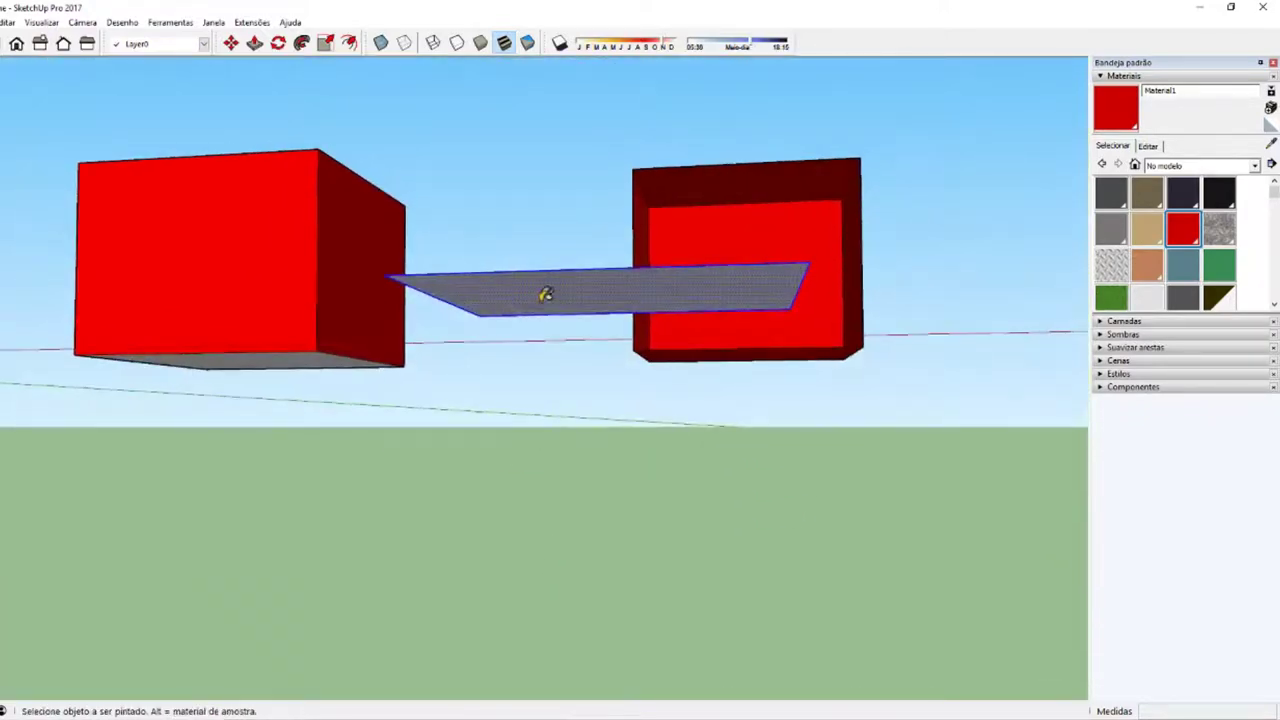
pyautogui.click(545, 293)
pyautogui.moveTo(545, 293)
pyautogui.mouseDown(button='middle')
pyautogui.moveTo(549, 243)
pyautogui.moveTo(534, 526)
pyautogui.moveTo(593, 577)
pyautogui.mouseUp(button='middle')
# Step: Sample Verde Musgo and paint the ground face with it
pyautogui.press('space')
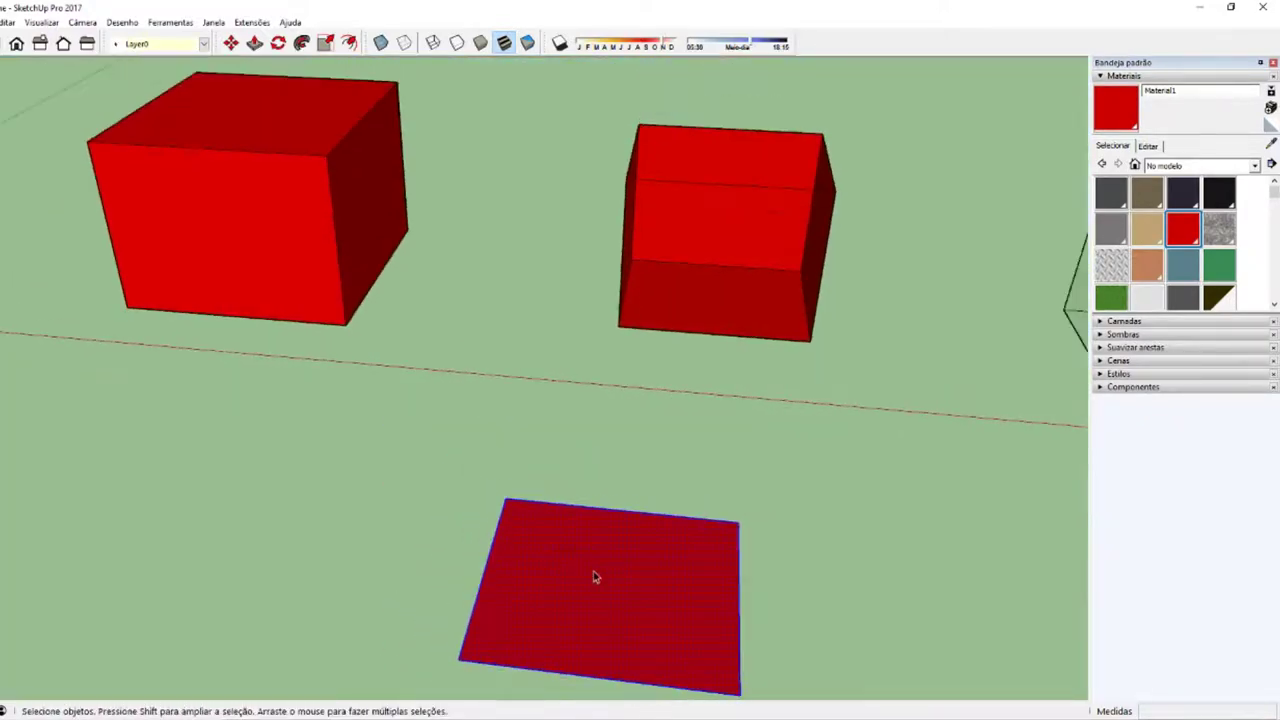
pyautogui.click(1271, 144)
pyautogui.click(1038, 106)
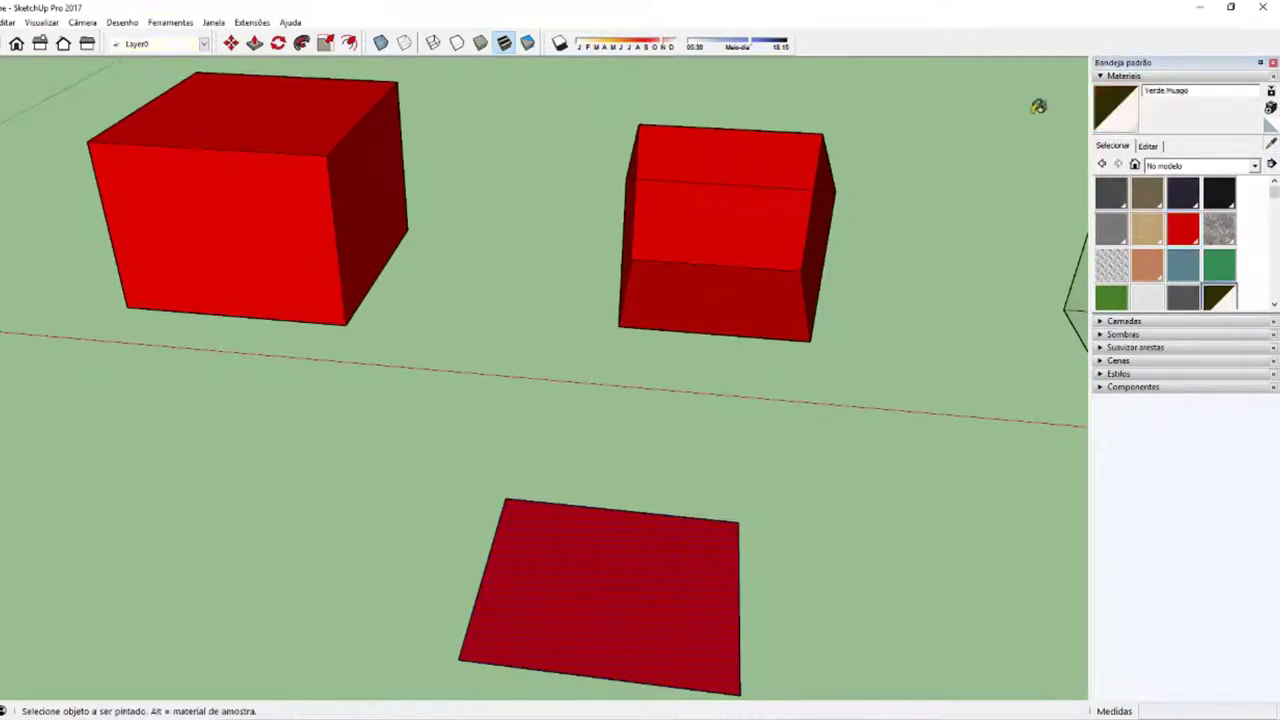
pyautogui.click(550, 529)
pyautogui.moveTo(629, 557)
pyautogui.mouseDown(button='middle')
pyautogui.moveTo(651, 251)
pyautogui.moveTo(628, 208)
pyautogui.moveTo(603, 234)
pyautogui.moveTo(583, 380)
pyautogui.moveTo(587, 211)
pyautogui.moveTo(586, 434)
pyautogui.moveTo(600, 211)
pyautogui.moveTo(563, 466)
pyautogui.mouseUp(button='middle')
# Step: Orbit and zoom around the red boxes and ground face from several angles
pyautogui.scroll(-2, 726, 306)
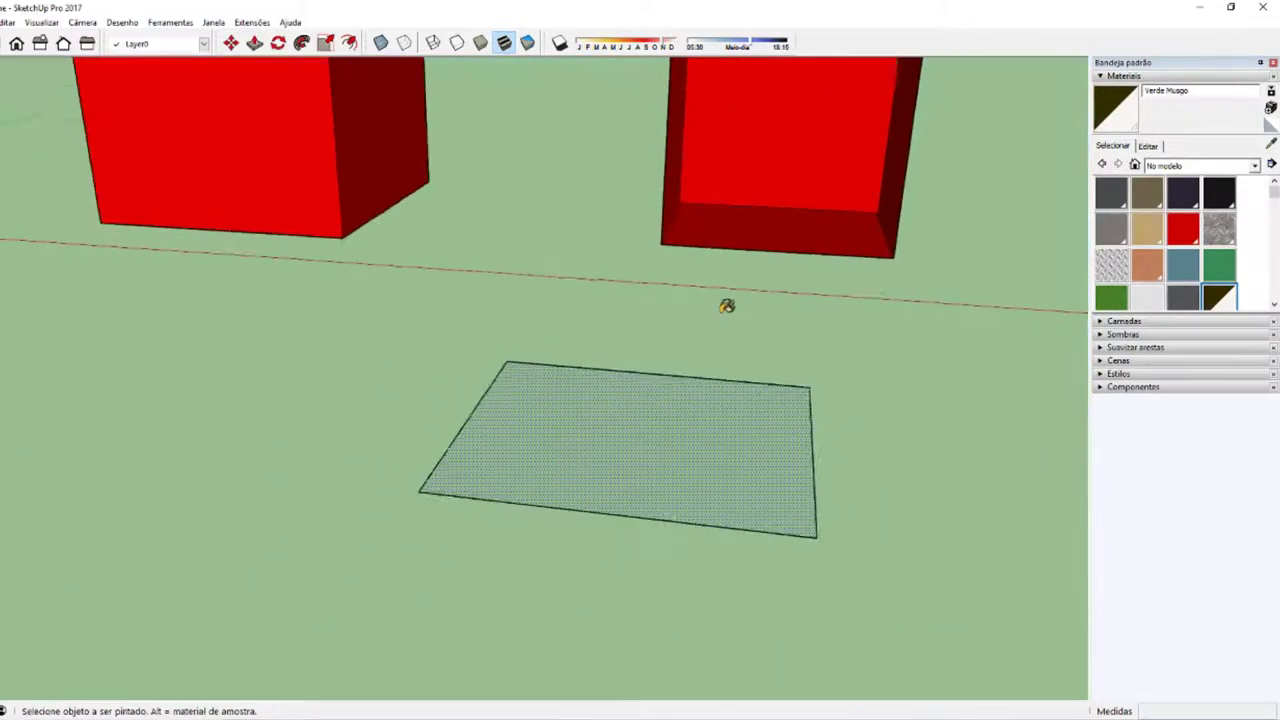
pyautogui.scroll(-2, 775, 241)
pyautogui.moveTo(775, 241)
pyautogui.mouseDown(button='middle')
pyautogui.moveTo(737, 311)
pyautogui.moveTo(683, 334)
pyautogui.mouseUp(button='middle')
pyautogui.scroll(2, 709, 261)
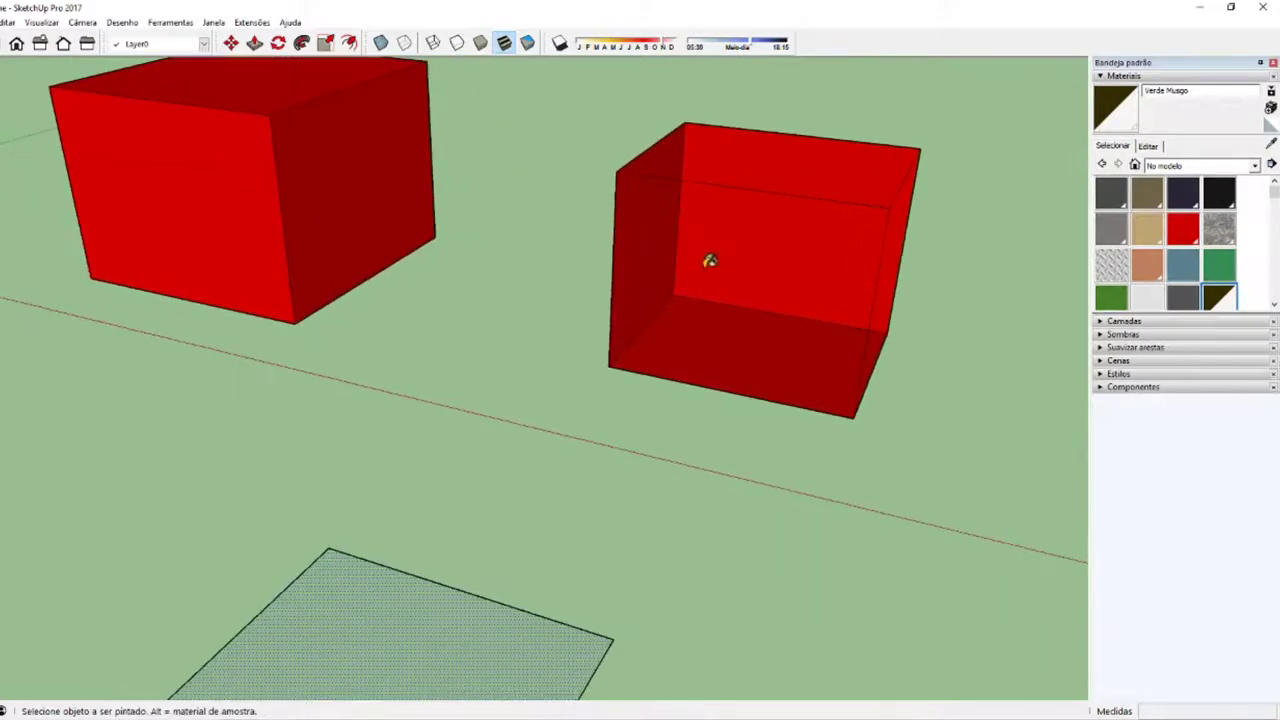
pyautogui.moveTo(599, 361); pyautogui.dragTo(605, 366, button='middle')
pyautogui.scroll(3, 605, 366)
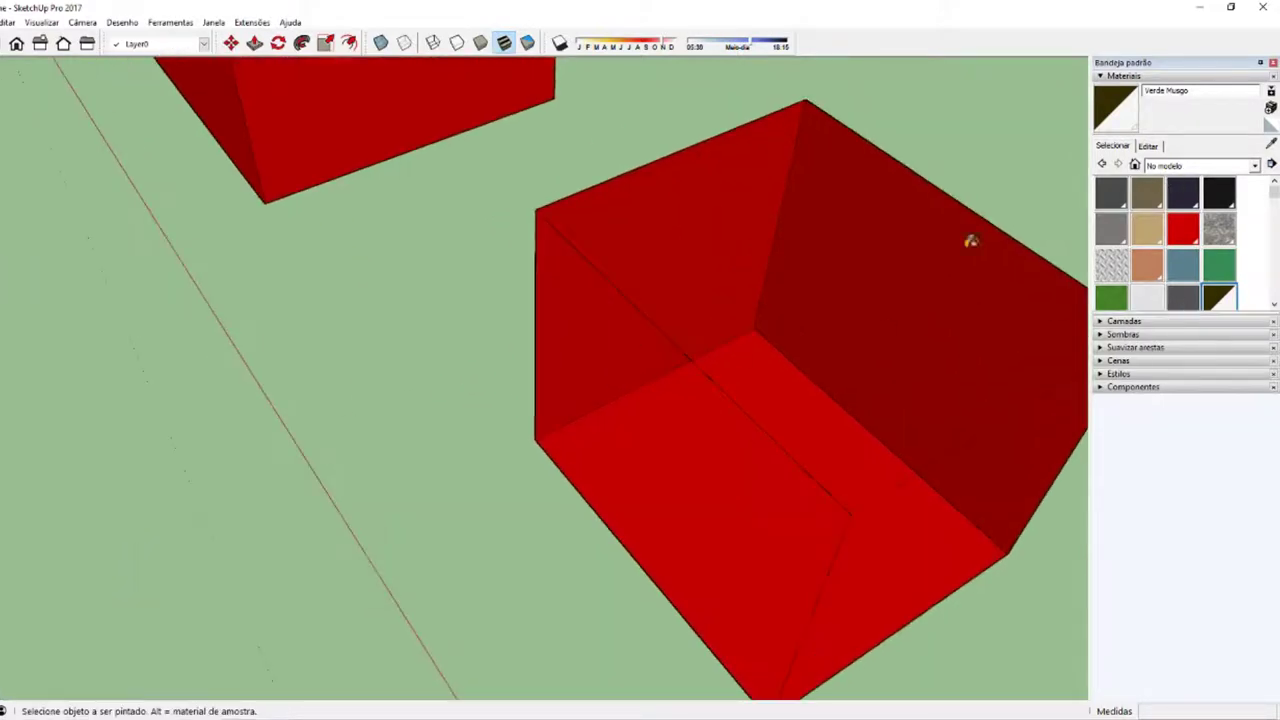
pyautogui.scroll(2, 689, 343)
pyautogui.scroll(2, 763, 263)
pyautogui.moveTo(763, 263)
pyautogui.mouseDown(button='middle')
pyautogui.moveTo(502, 634)
pyautogui.moveTo(400, 380)
pyautogui.mouseUp(button='middle')
pyautogui.scroll(3, 400, 380)
pyautogui.moveTo(560, 402); pyautogui.dragTo(555, 408, button='middle')
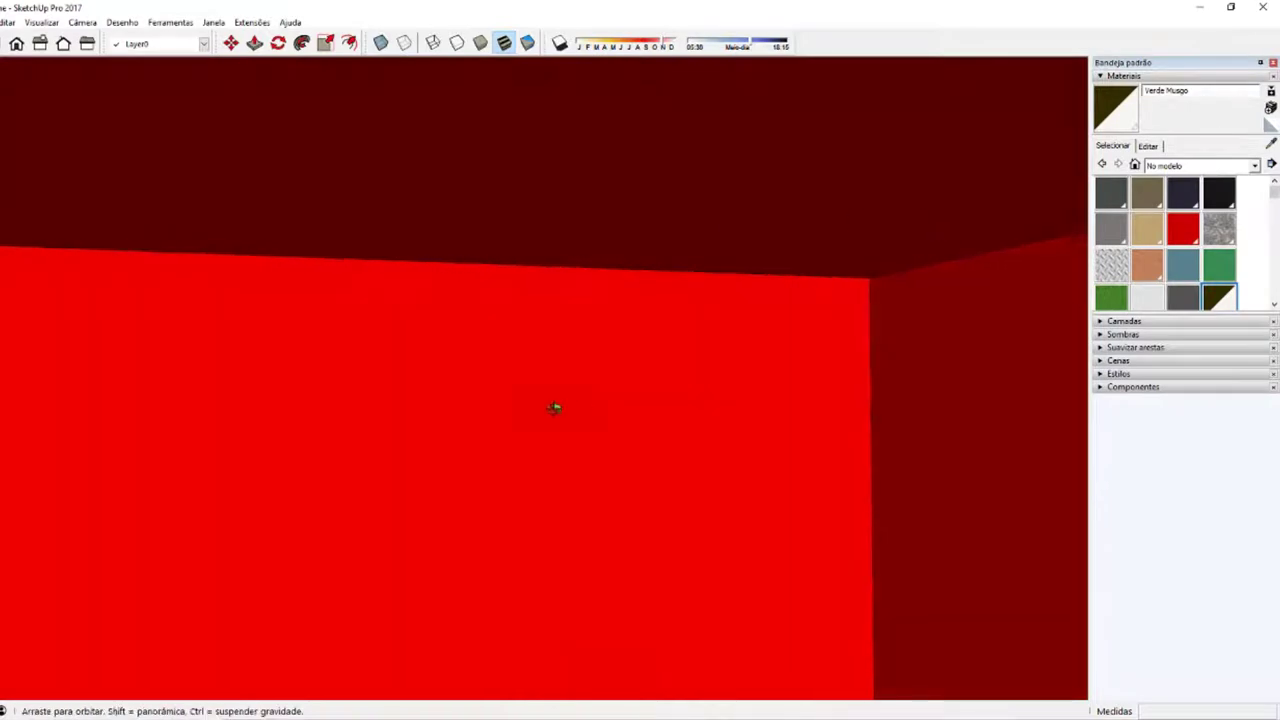
pyautogui.scroll(-5, 555, 408)
pyautogui.moveTo(526, 583); pyautogui.dragTo(557, 574, button='middle')
pyautogui.scroll(3, 557, 574)
pyautogui.moveTo(560, 626); pyautogui.dragTo(838, 515, button='middle')
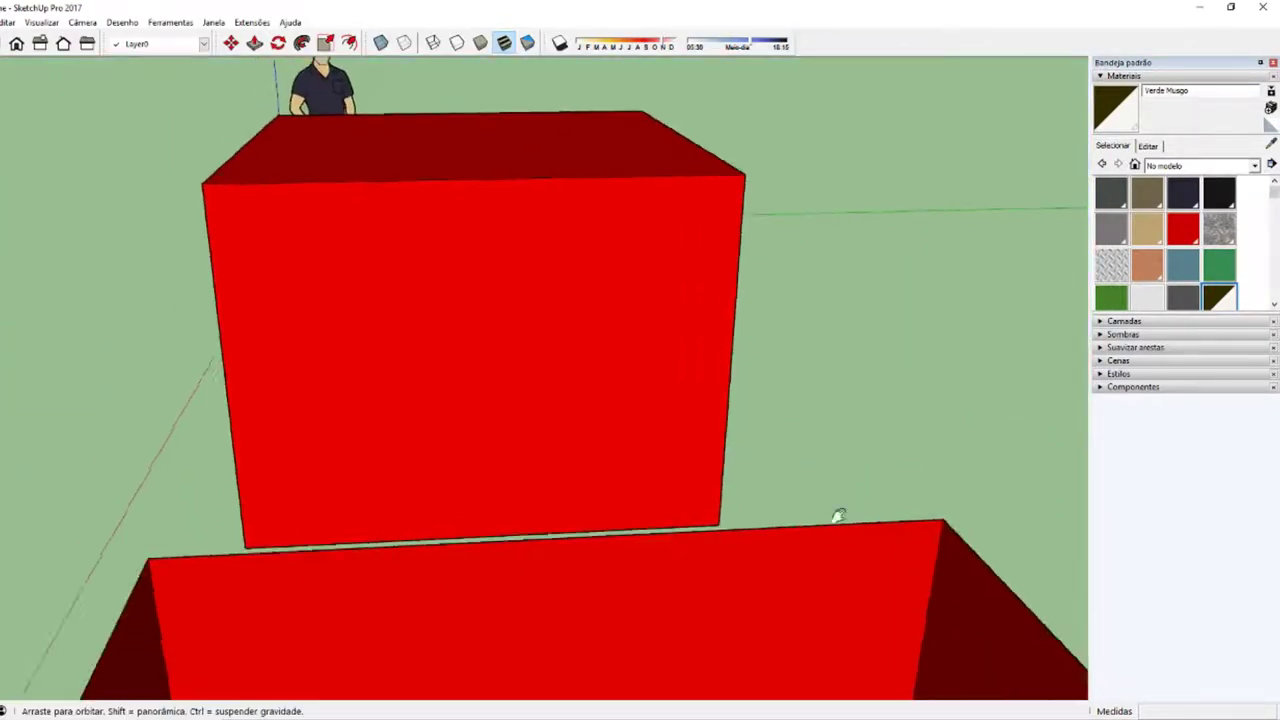
pyautogui.scroll(-5, 838, 515)
pyautogui.scroll(-2, 766, 597)
# Step: Orbit to view the figure, chair and ground rectangle from several angles
pyautogui.moveTo(649, 569); pyautogui.dragTo(428, 487, button='middle')
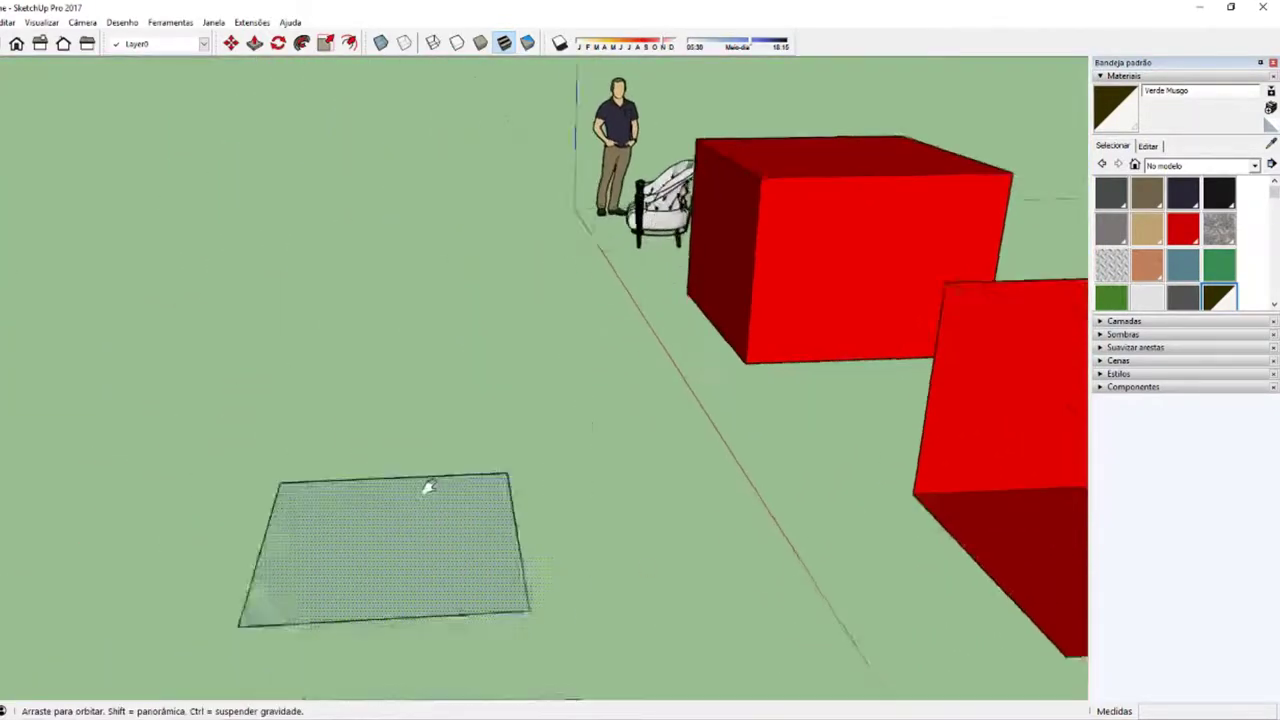
pyautogui.scroll(2, 451, 534)
pyautogui.moveTo(451, 534)
pyautogui.mouseDown(button='middle')
pyautogui.moveTo(577, 634)
pyautogui.moveTo(557, 437)
pyautogui.moveTo(424, 420)
pyautogui.moveTo(563, 231)
pyautogui.moveTo(677, 187)
pyautogui.mouseUp(button='middle')
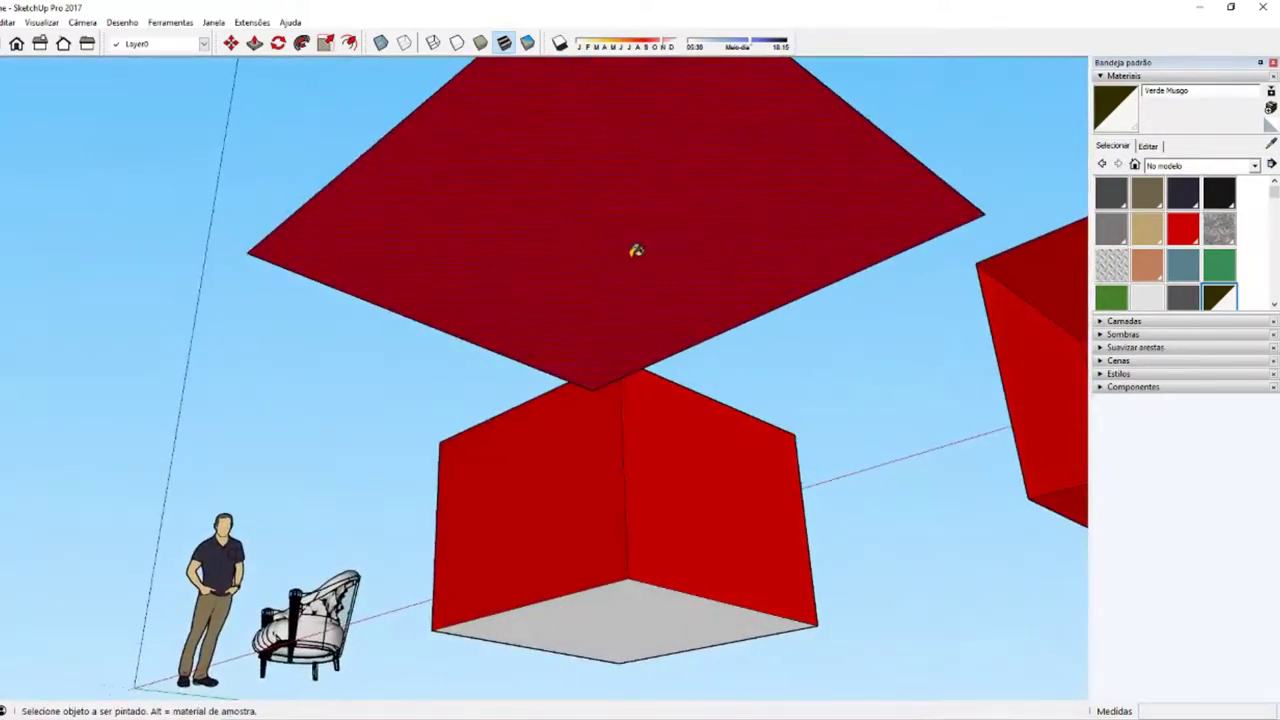
pyautogui.moveTo(636, 250)
pyautogui.mouseDown(button='middle')
pyautogui.moveTo(643, 409)
pyautogui.moveTo(706, 551)
pyautogui.moveTo(689, 414)
pyautogui.moveTo(814, 563)
pyautogui.moveTo(686, 534)
pyautogui.moveTo(569, 646)
pyautogui.moveTo(632, 432)
pyautogui.mouseUp(button='middle')
pyautogui.scroll(-2, 683, 517)
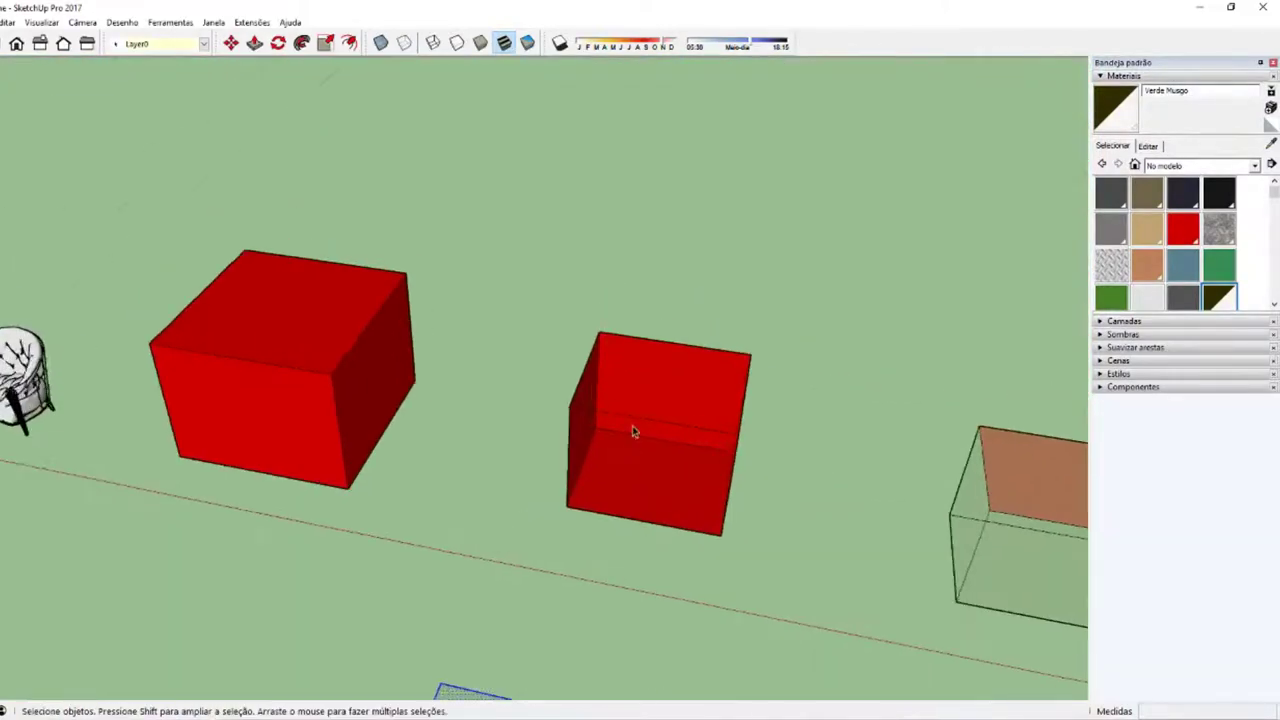
pyautogui.scroll(2, 632, 432)
# Step: Lower Verde Musgo's opacity to 16 in its edit settings
pyautogui.click(1148, 146)
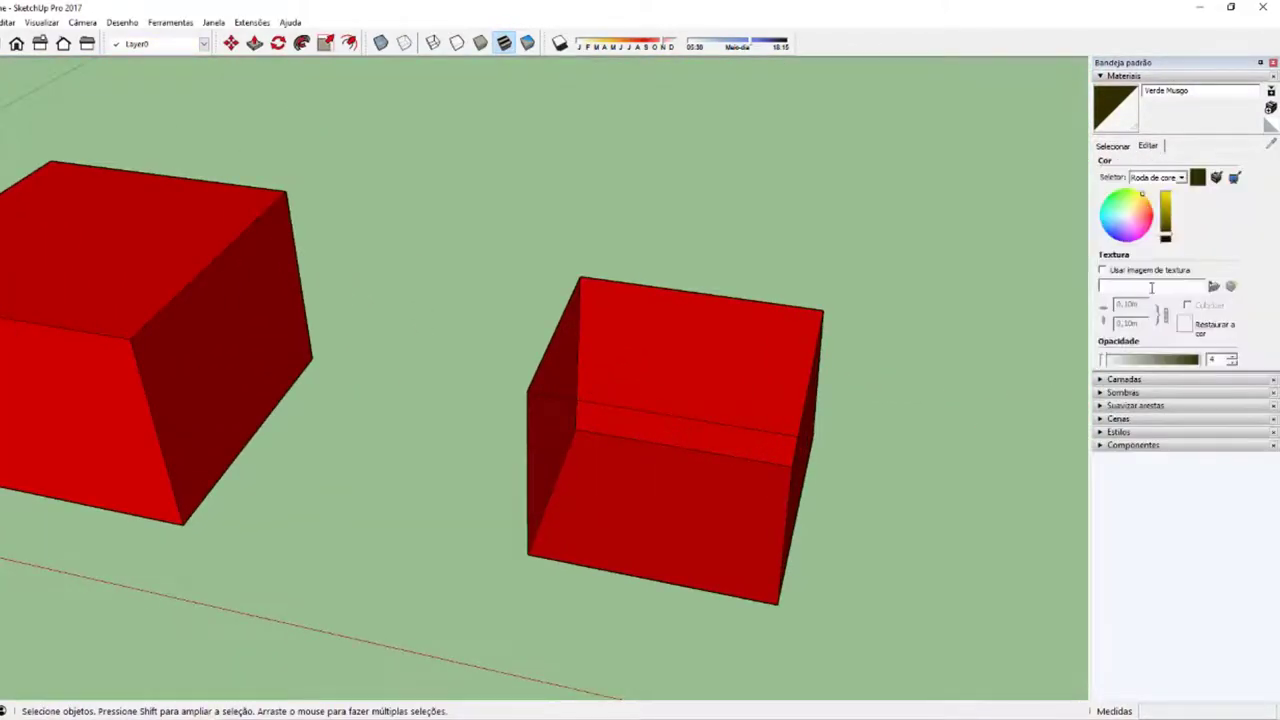
pyautogui.moveTo(1168, 368); pyautogui.dragTo(1188, 370)
pyautogui.moveTo(678, 472)
pyautogui.mouseDown(button='middle')
pyautogui.moveTo(608, 323)
pyautogui.moveTo(503, 334)
pyautogui.moveTo(597, 431)
pyautogui.moveTo(884, 454)
pyautogui.moveTo(549, 480)
pyautogui.moveTo(794, 466)
pyautogui.mouseUp(button='middle')
pyautogui.moveTo(1138, 366); pyautogui.dragTo(1130, 365)
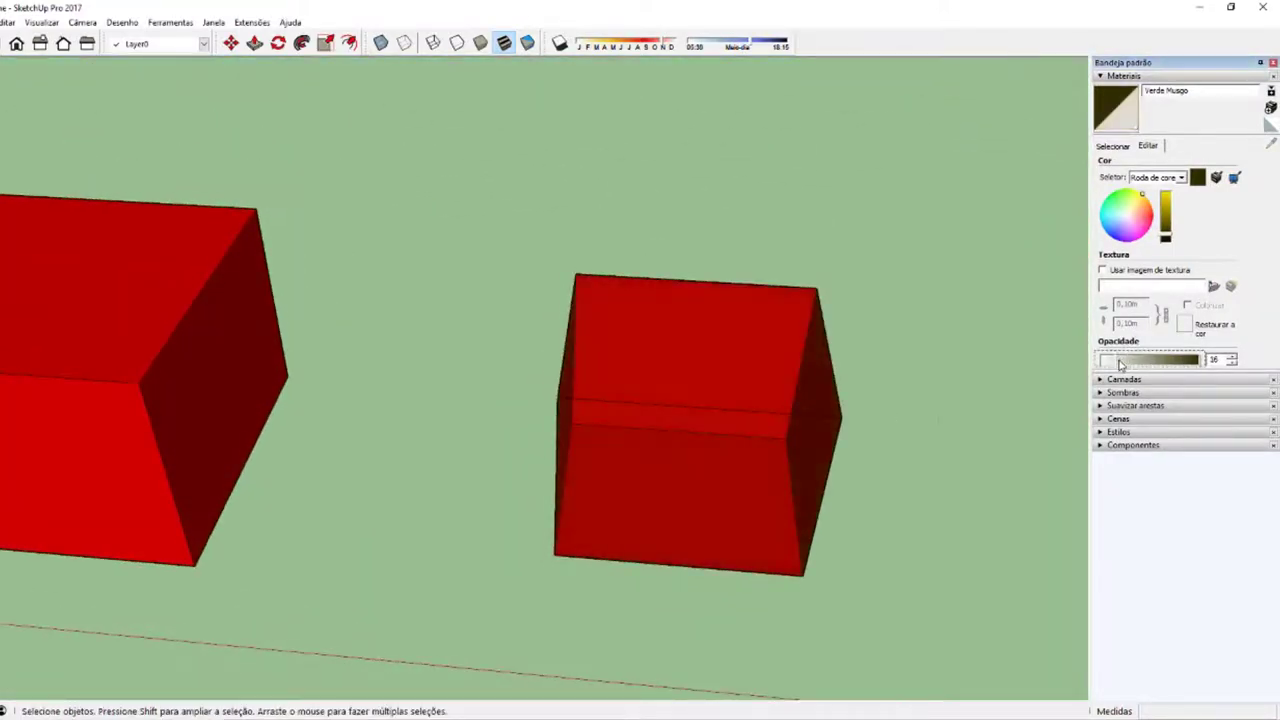
# Step: Orbit to face the middle red box and open its group for editing
pyautogui.moveTo(860, 440)
pyautogui.mouseDown(button='middle')
pyautogui.moveTo(684, 466)
pyautogui.moveTo(505, 471)
pyautogui.mouseUp(button='middle')
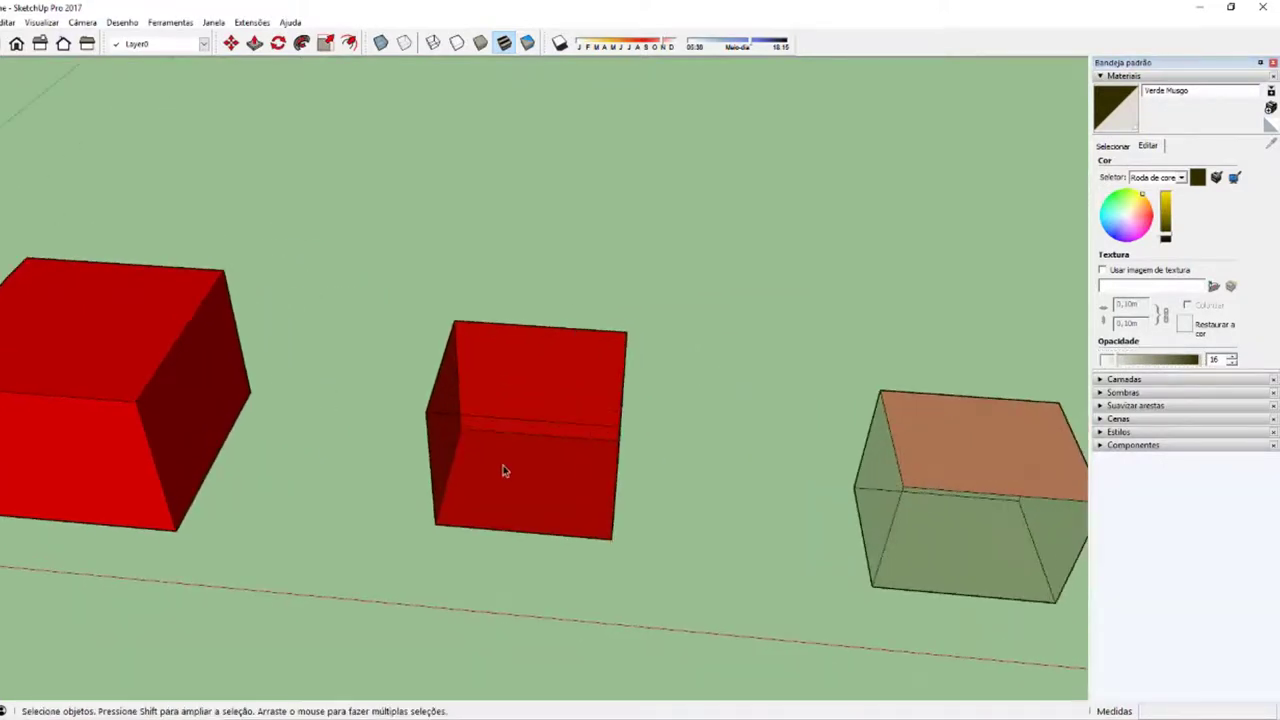
pyautogui.scroll(-2, 600, 460)
pyautogui.moveTo(629, 477); pyautogui.dragTo(686, 520, button='middle')
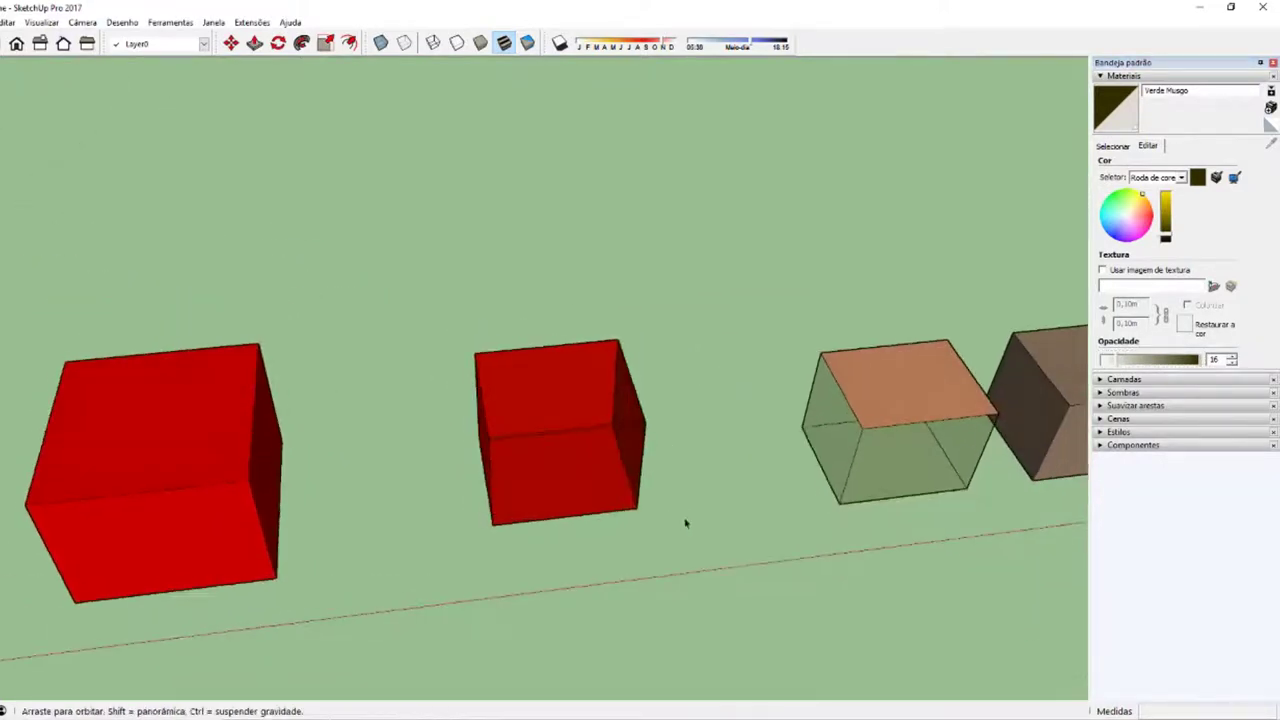
pyautogui.scroll(4, 614, 466)
pyautogui.scroll(2, 587, 448)
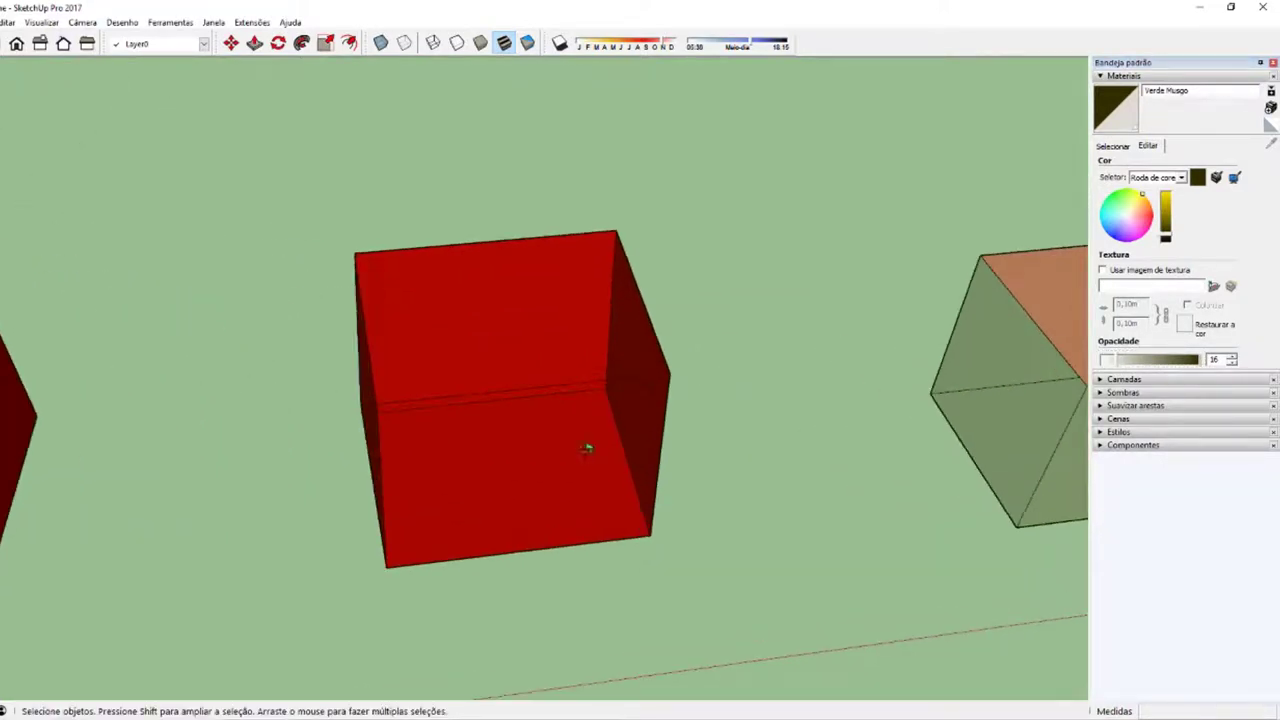
pyautogui.moveTo(587, 448); pyautogui.dragTo(511, 456, button='middle')
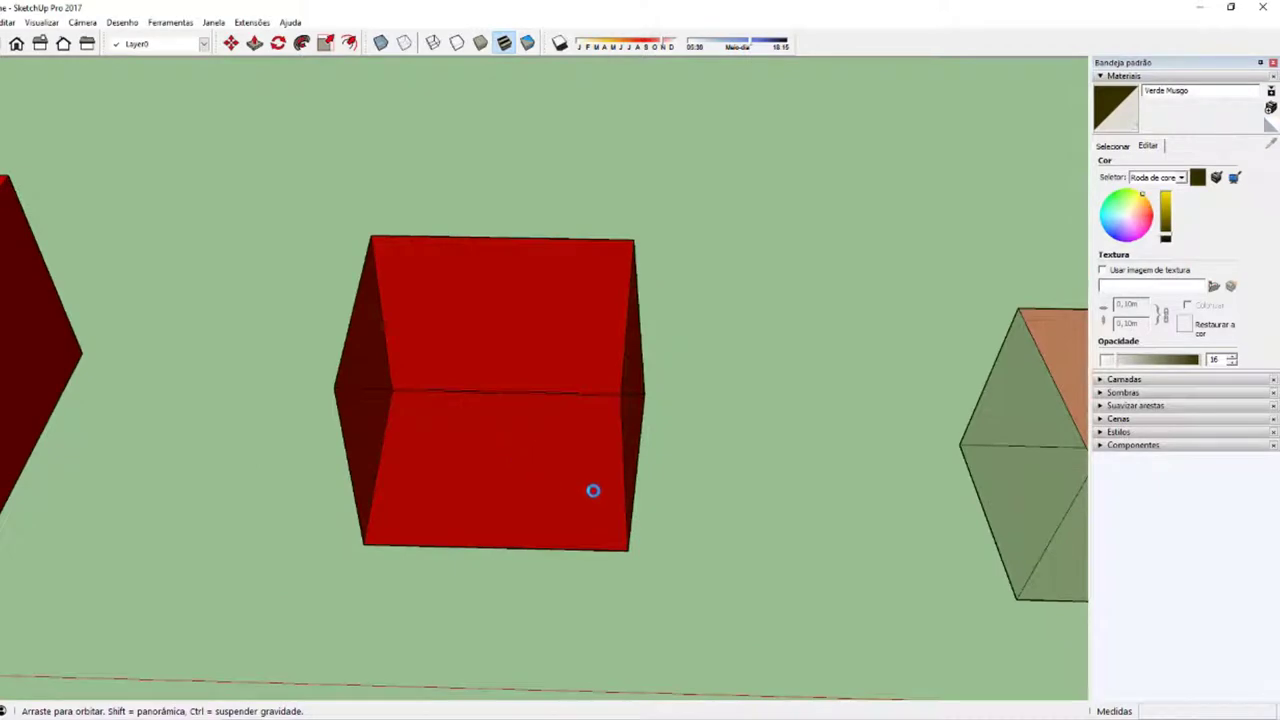
pyautogui.scroll(-2, 575, 480)
pyautogui.scroll(-2, 555, 478)
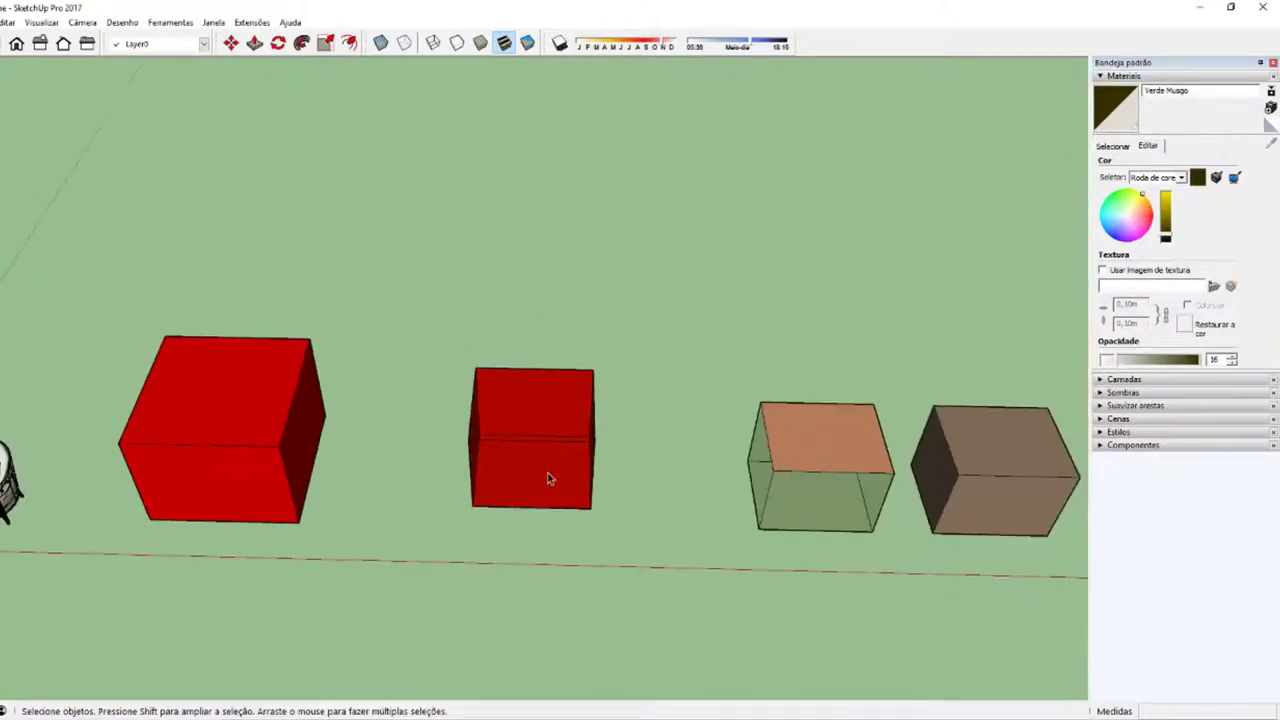
pyautogui.doubleClick(548, 478)
# Step: Reverse the red box's faces and paint it with translucent Verde Musgo
pyautogui.scroll(2, 530, 472)
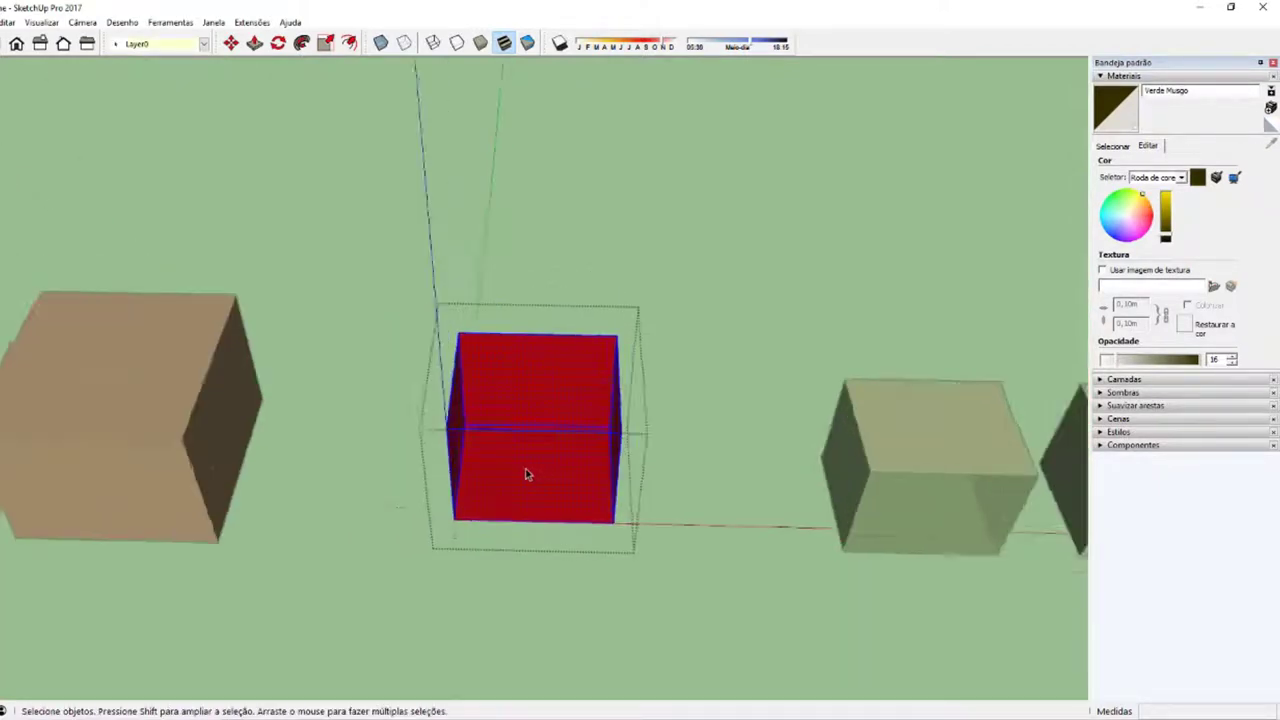
pyautogui.scroll(2, 524, 470)
pyautogui.rightClick(523, 458)
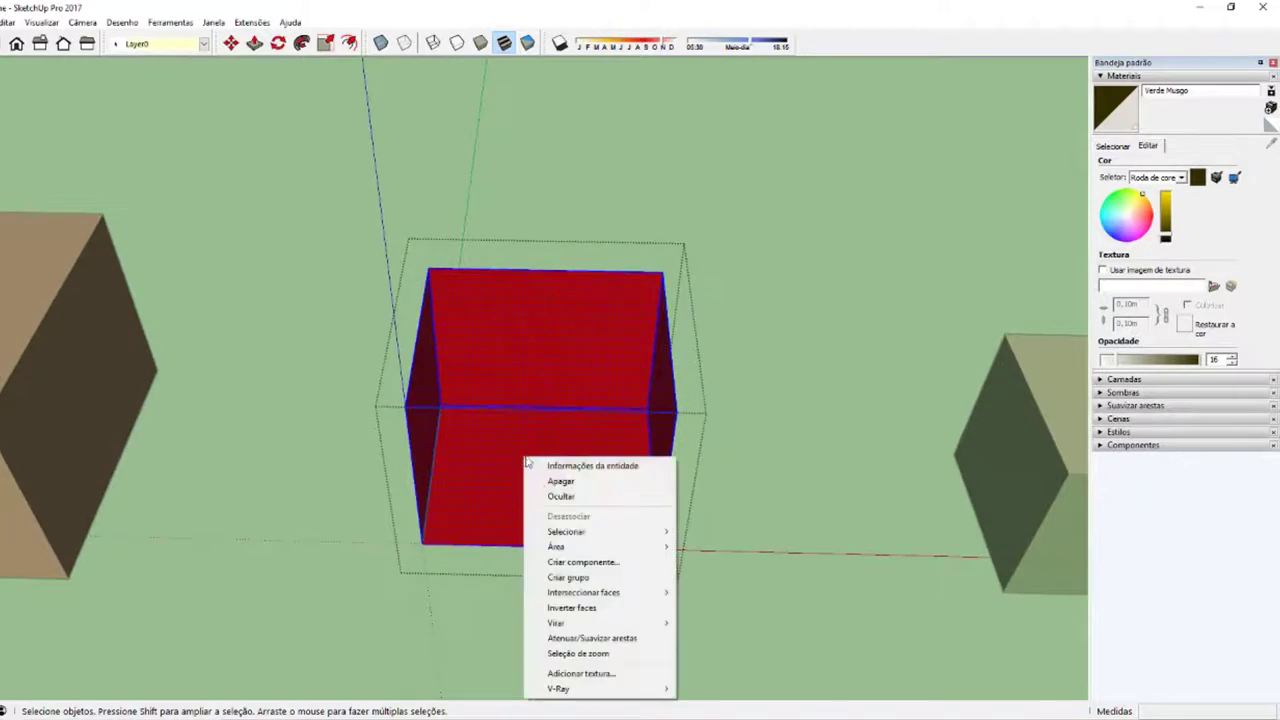
pyautogui.click(576, 607)
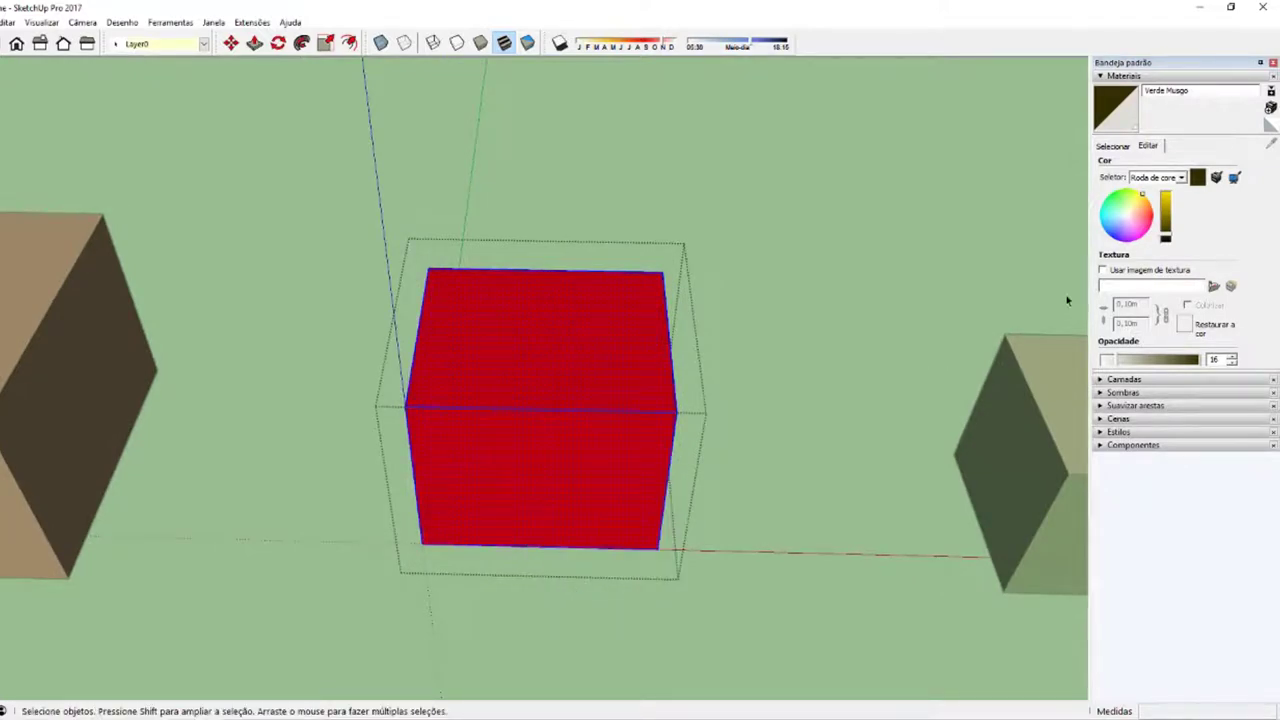
pyautogui.press('c')
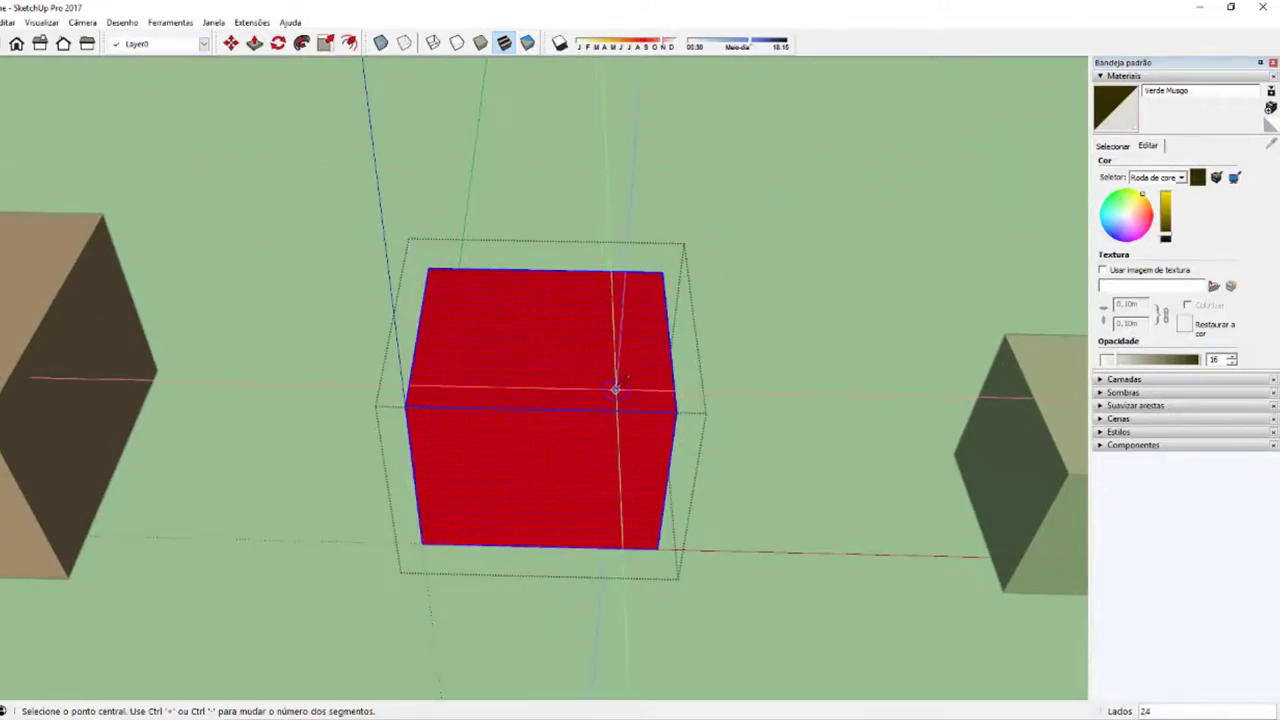
pyautogui.press('b')
pyautogui.click(605, 377)
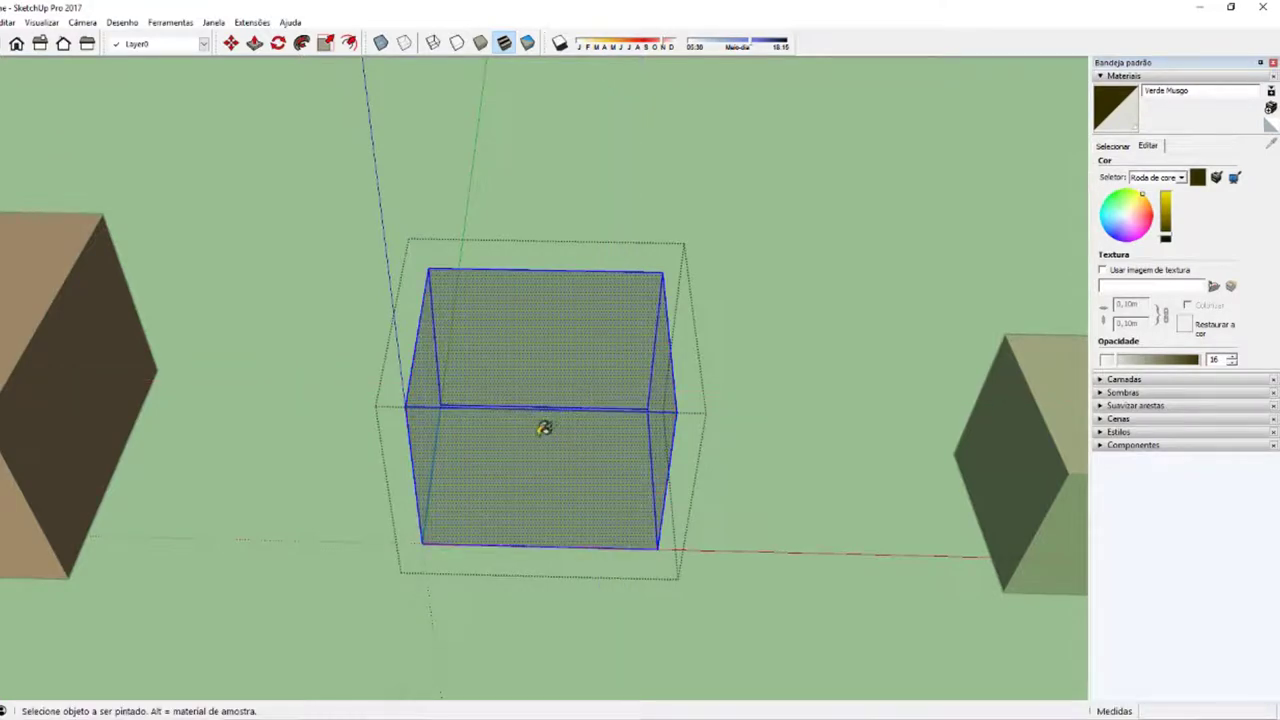
# Step: Reverse the box's faces back to their original orientation
pyautogui.rightClick(531, 435)
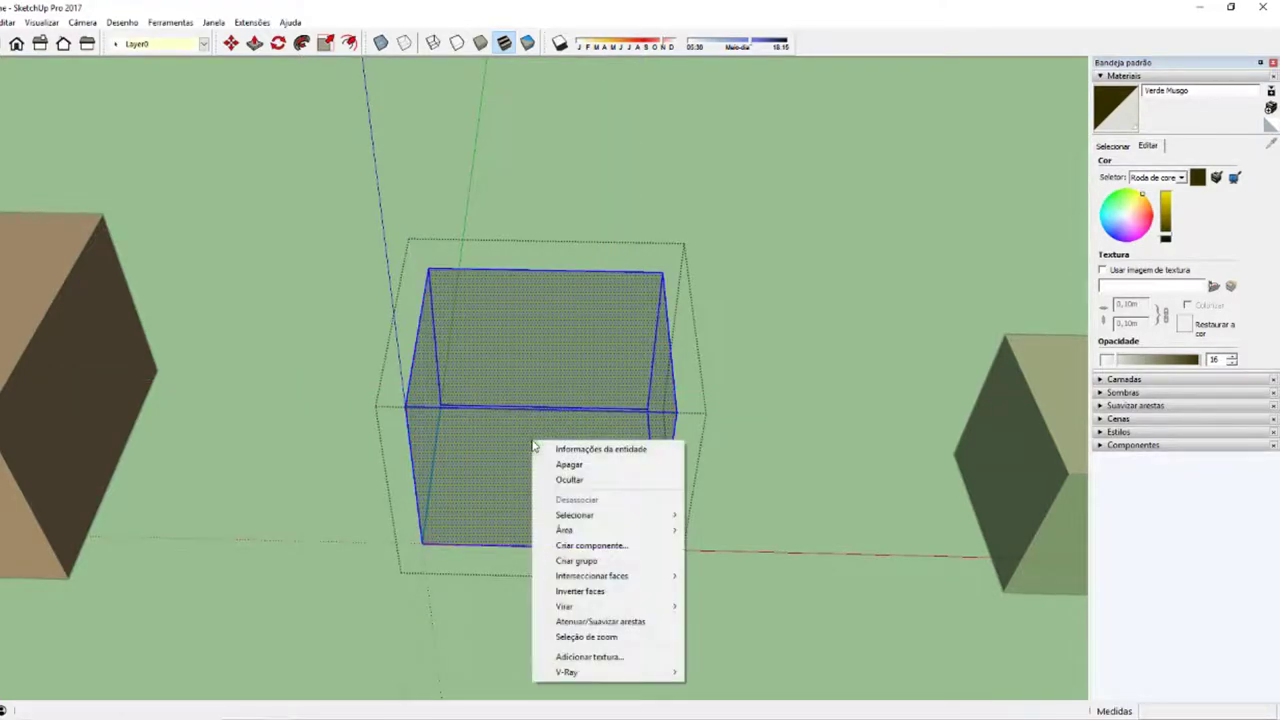
pyautogui.click(595, 592)
pyautogui.moveTo(594, 485)
pyautogui.mouseDown(button='middle')
pyautogui.moveTo(514, 383)
pyautogui.moveTo(528, 423)
pyautogui.moveTo(748, 391)
pyautogui.moveTo(374, 331)
pyautogui.moveTo(609, 509)
pyautogui.moveTo(626, 540)
pyautogui.mouseUp(button='middle')
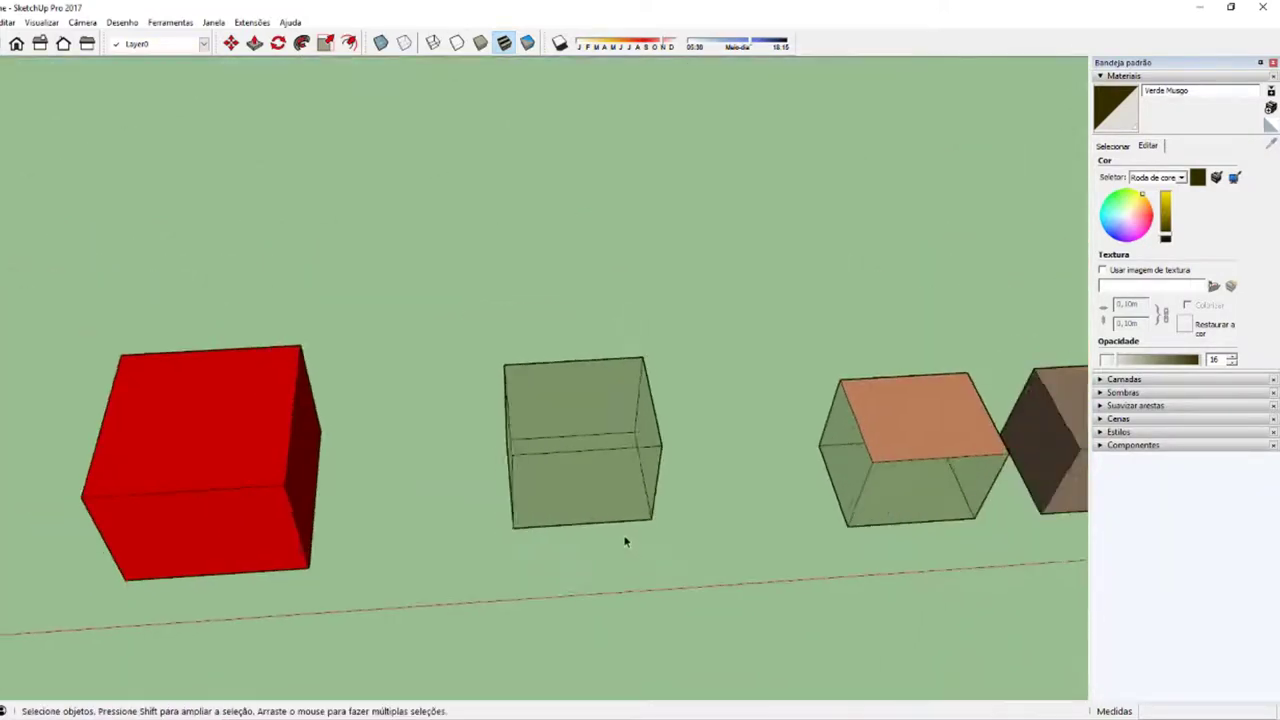
pyautogui.scroll(-2, 533, 506)
pyautogui.scroll(-2, 533, 506)
# Step: Draw a rectangle on the ground below the boxes and reverse its face
pyautogui.press('r')
pyautogui.moveTo(530, 528); pyautogui.dragTo(628, 622)
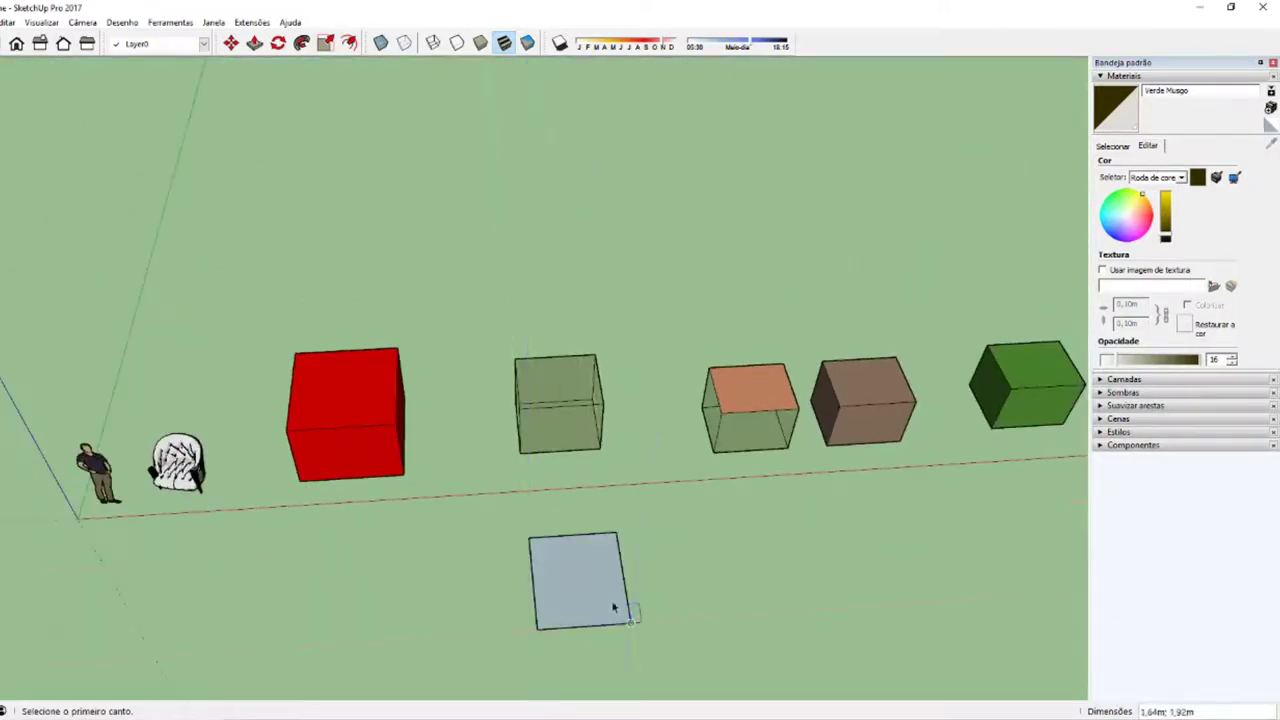
pyautogui.press('space')
pyautogui.click(572, 597)
pyautogui.scroll(2, 572, 597)
pyautogui.rightClick(572, 597)
pyautogui.click(563, 600)
pyautogui.rightClick(562, 598)
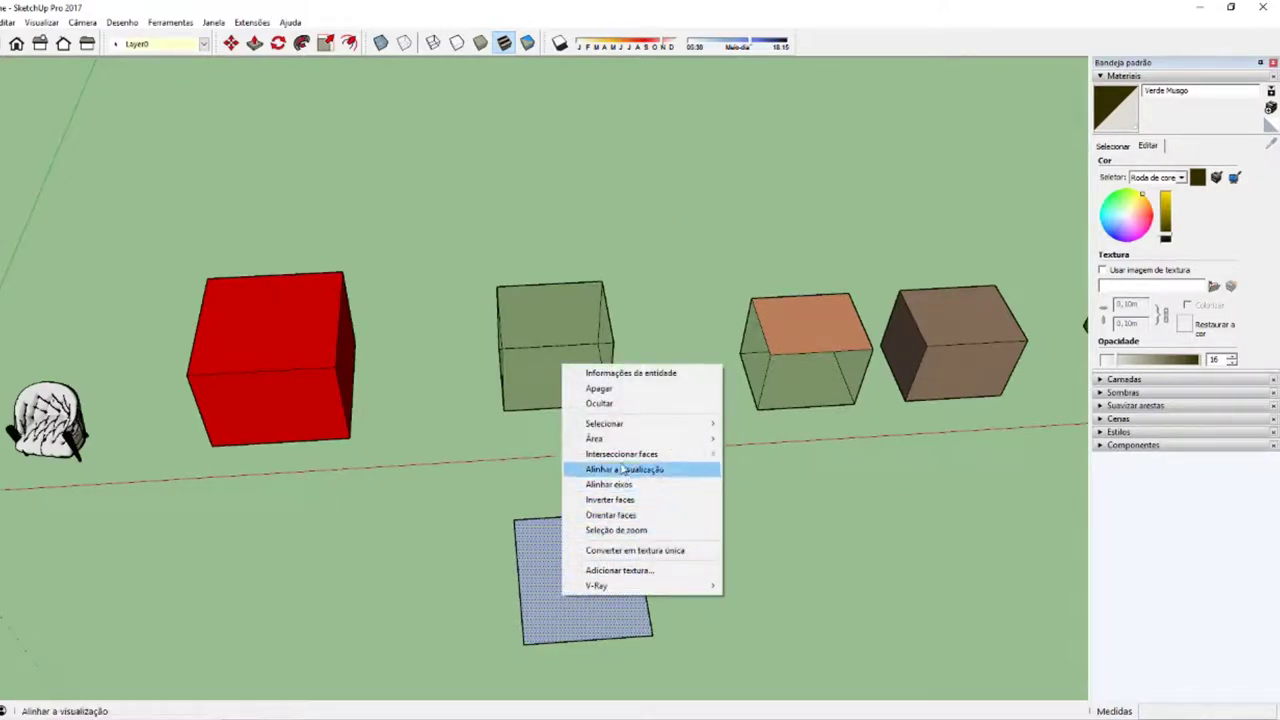
pyautogui.click(612, 499)
pyautogui.scroll(1, 574, 592)
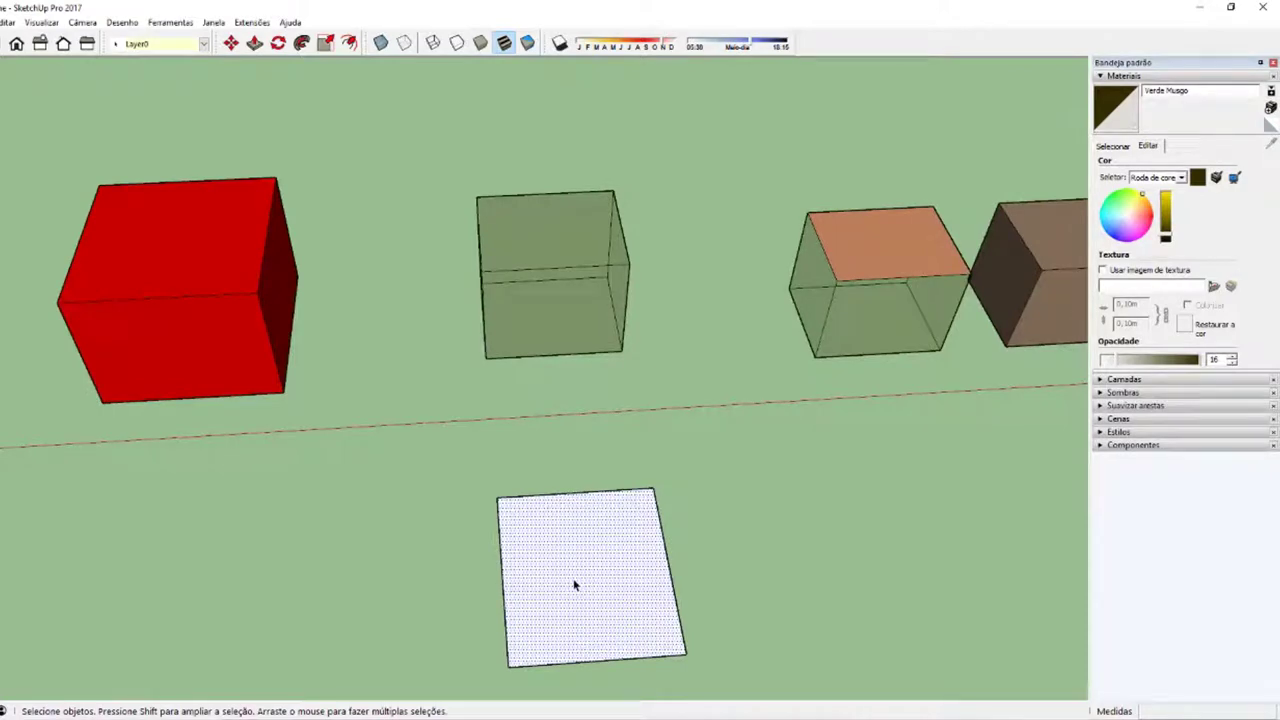
pyautogui.scroll(-2, 483, 477)
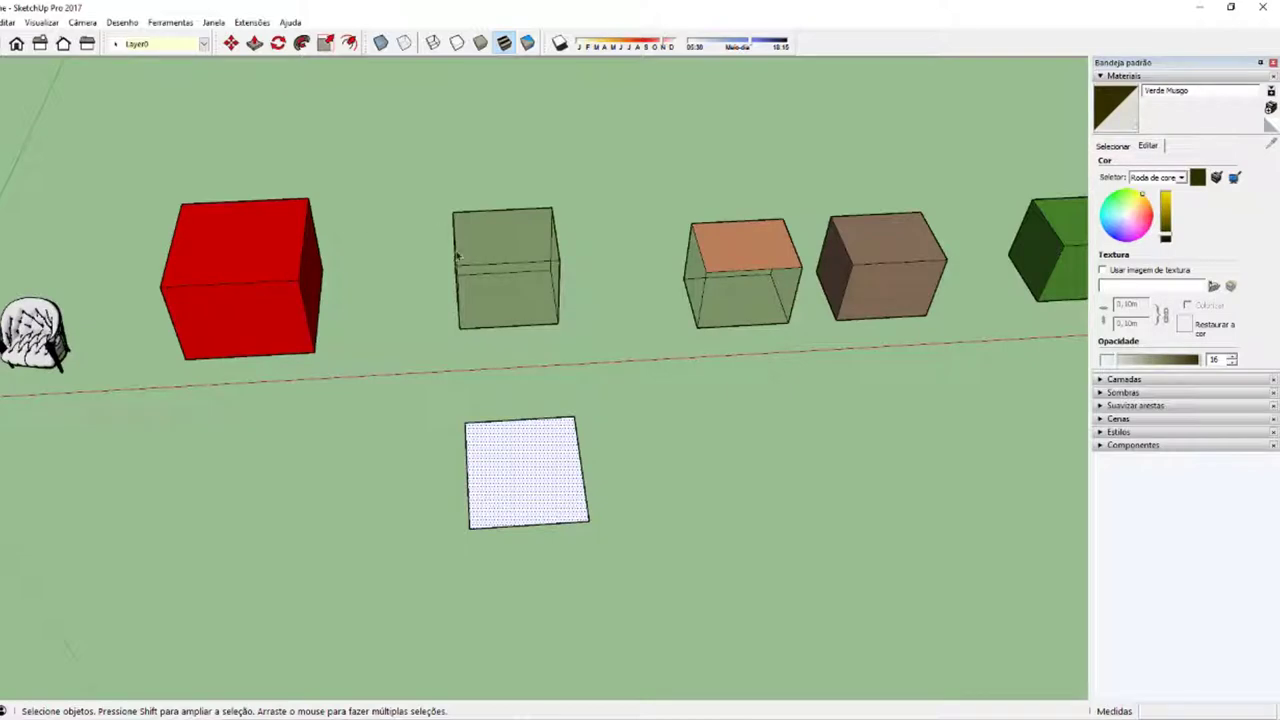
# Step: Delete the white rectangular face
pyautogui.press('Delete')
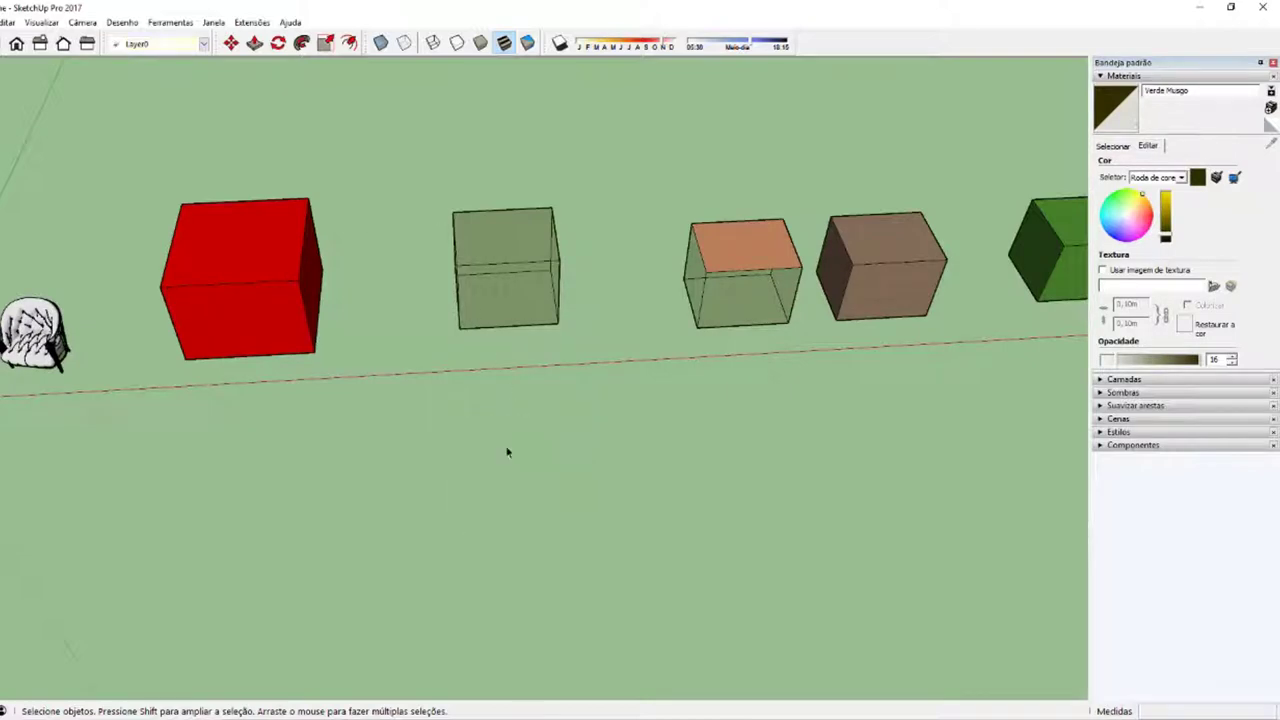
pyautogui.scroll(1, 553, 274)
pyautogui.scroll(-2, 553, 274)
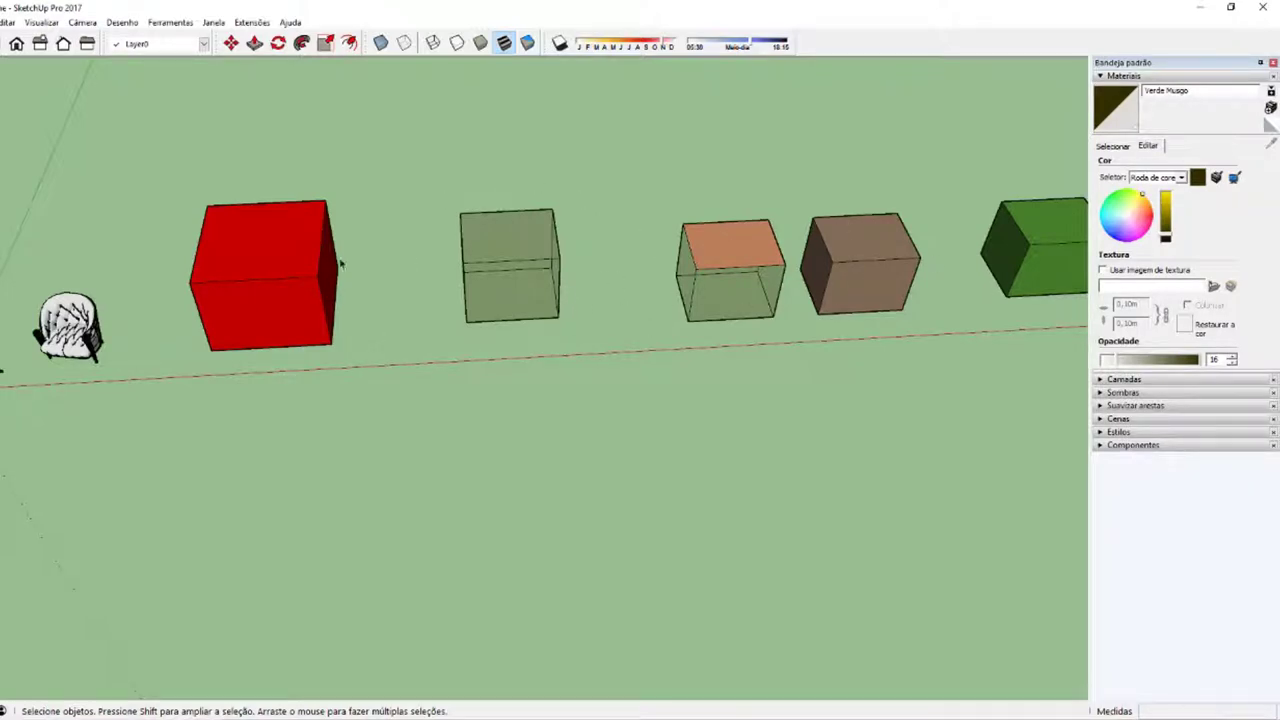
# Step: Orbit over the row of cubes and detach the Estilos toolbar into a floating window
pyautogui.moveTo(534, 265); pyautogui.dragTo(528, 283, button='middle')
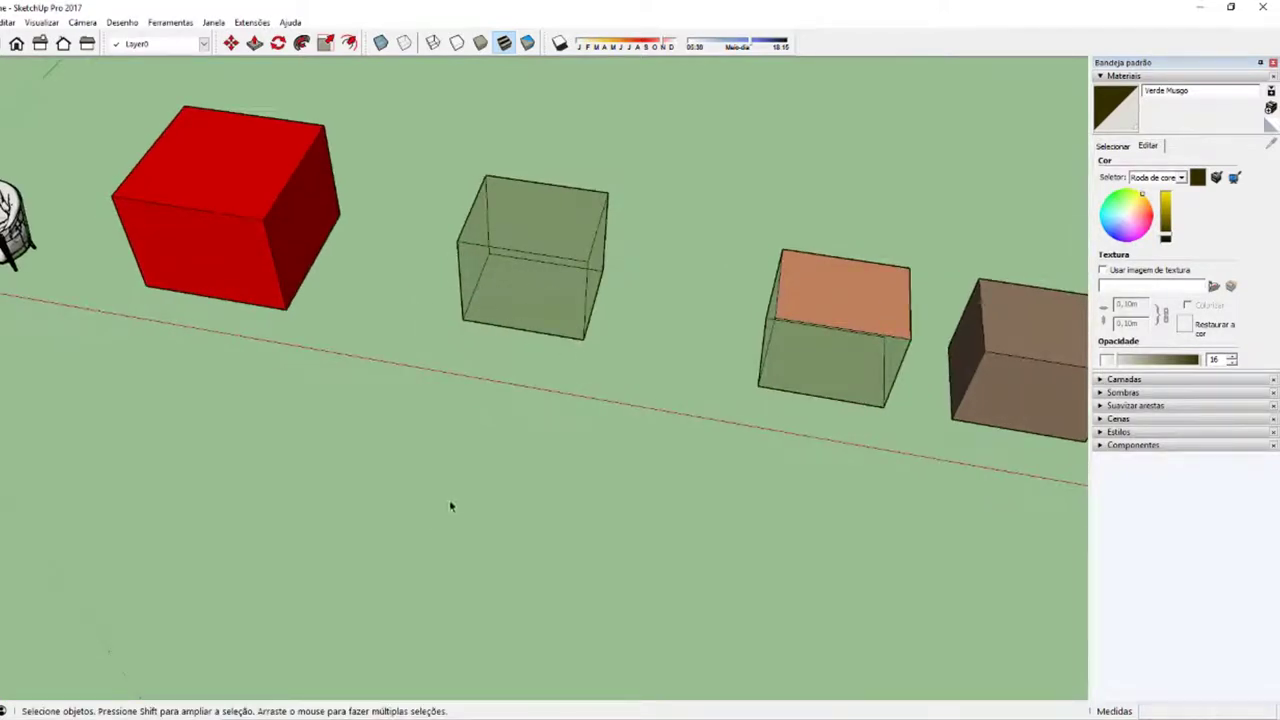
pyautogui.moveTo(450, 500)
pyautogui.mouseDown(button='middle')
pyautogui.moveTo(529, 400)
pyautogui.moveTo(540, 497)
pyautogui.moveTo(573, 453)
pyautogui.moveTo(577, 491)
pyautogui.moveTo(582, 436)
pyautogui.mouseUp(button='middle')
pyautogui.press('space')
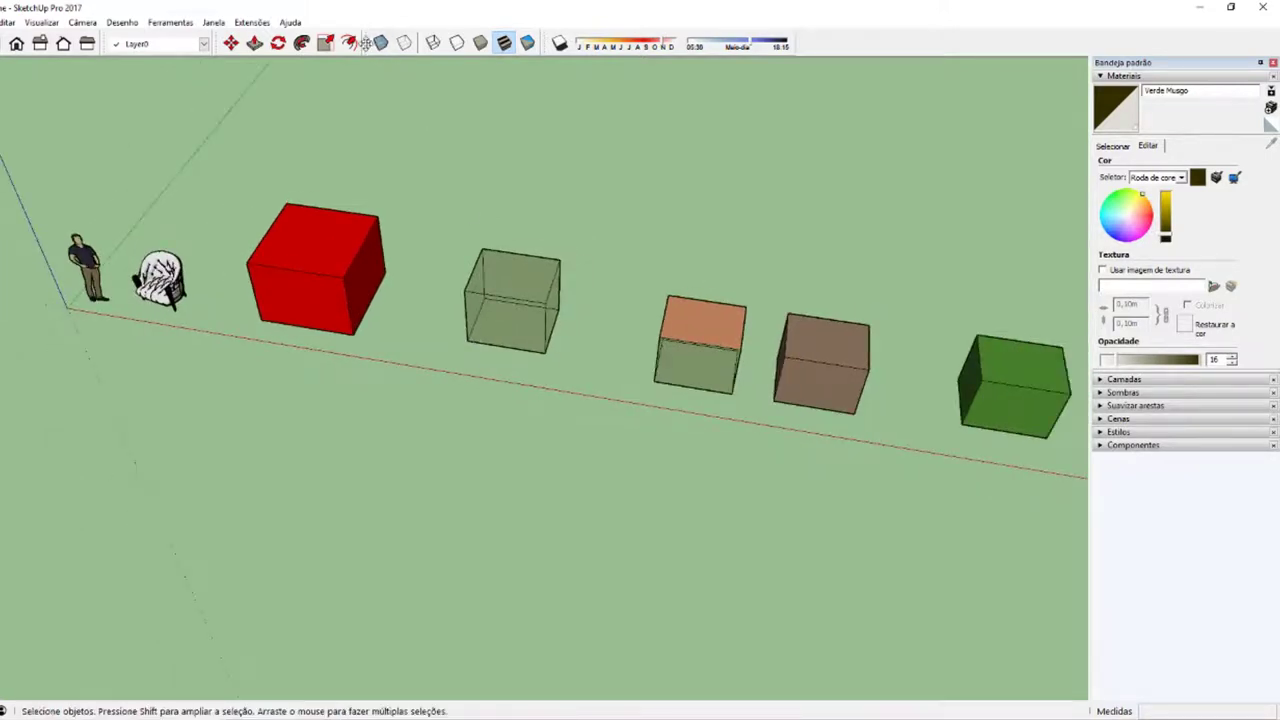
pyautogui.moveTo(372, 43); pyautogui.dragTo(374, 134)
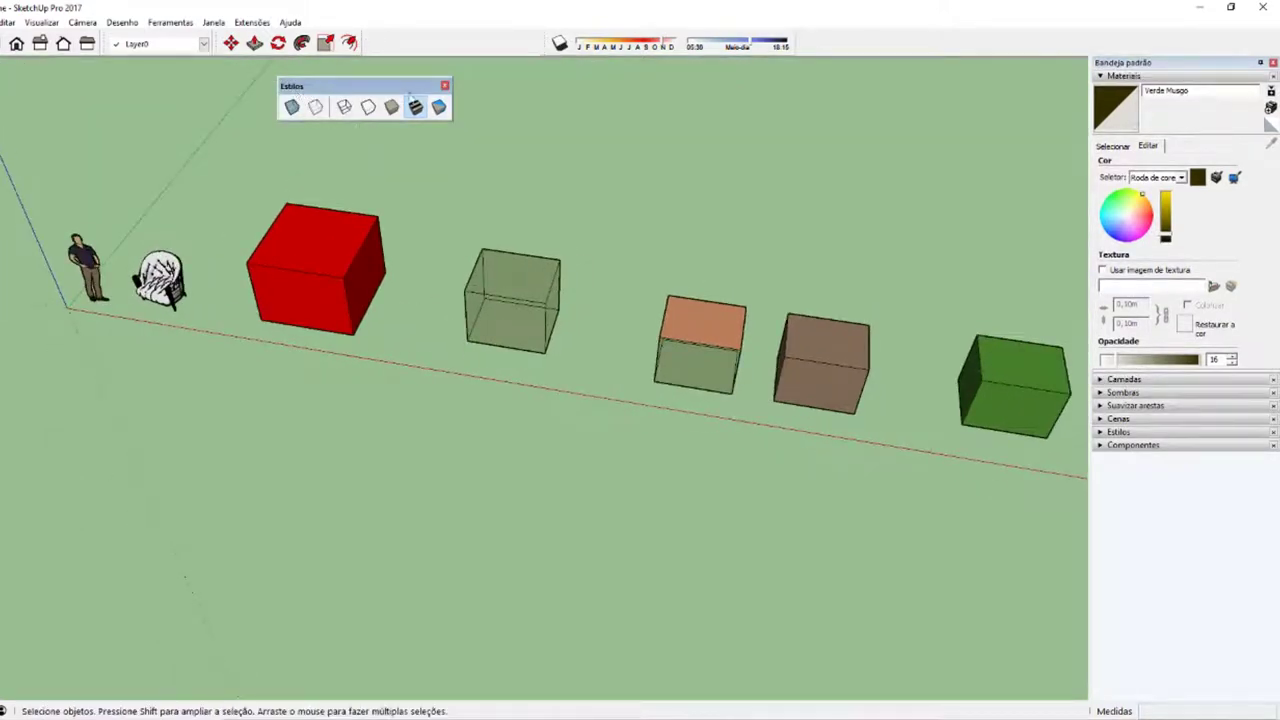
# Step: Restore the display-style toolbar and switch the model to Monochrome
pyautogui.click(445, 86)
pyautogui.rightClick(395, 47)
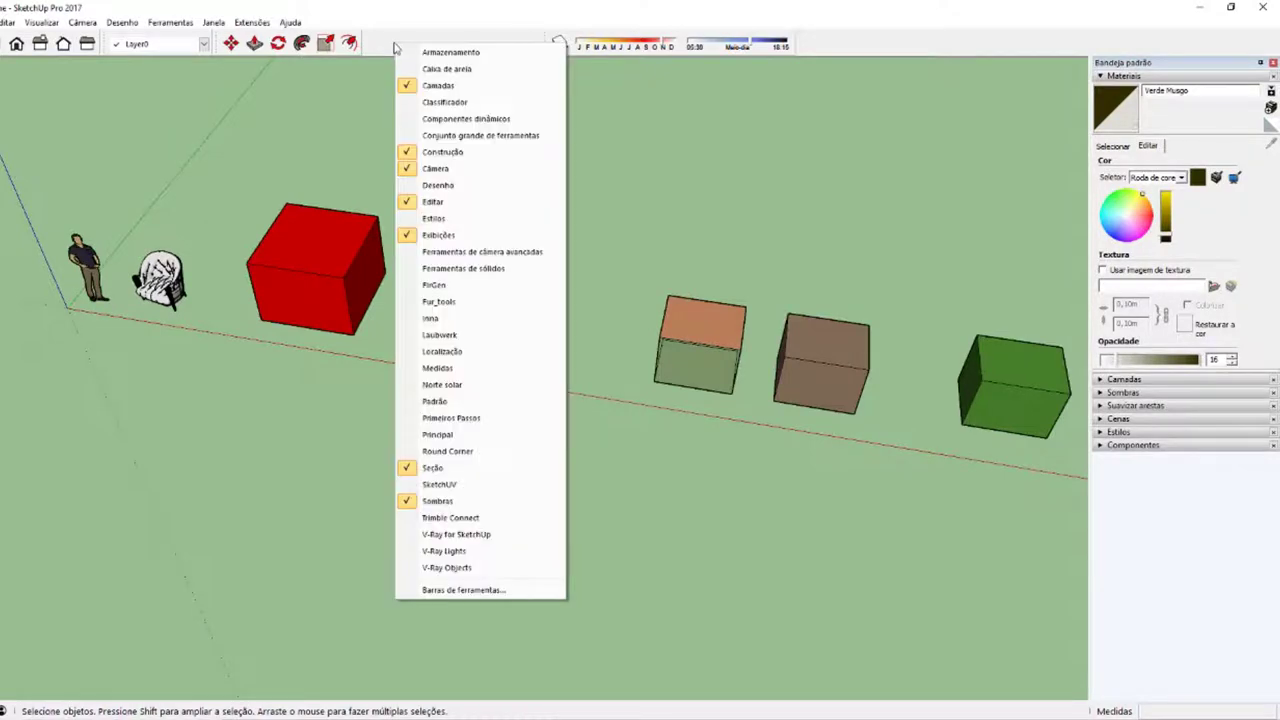
pyautogui.click(474, 222)
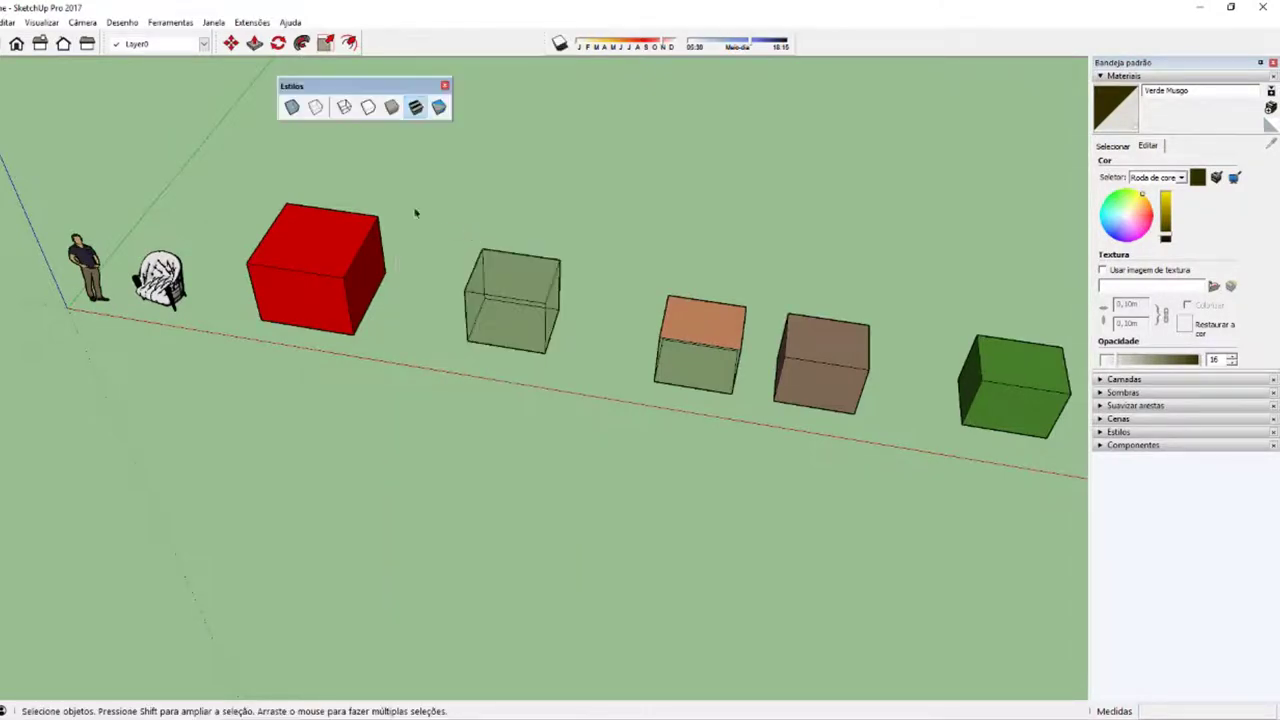
pyautogui.click(440, 110)
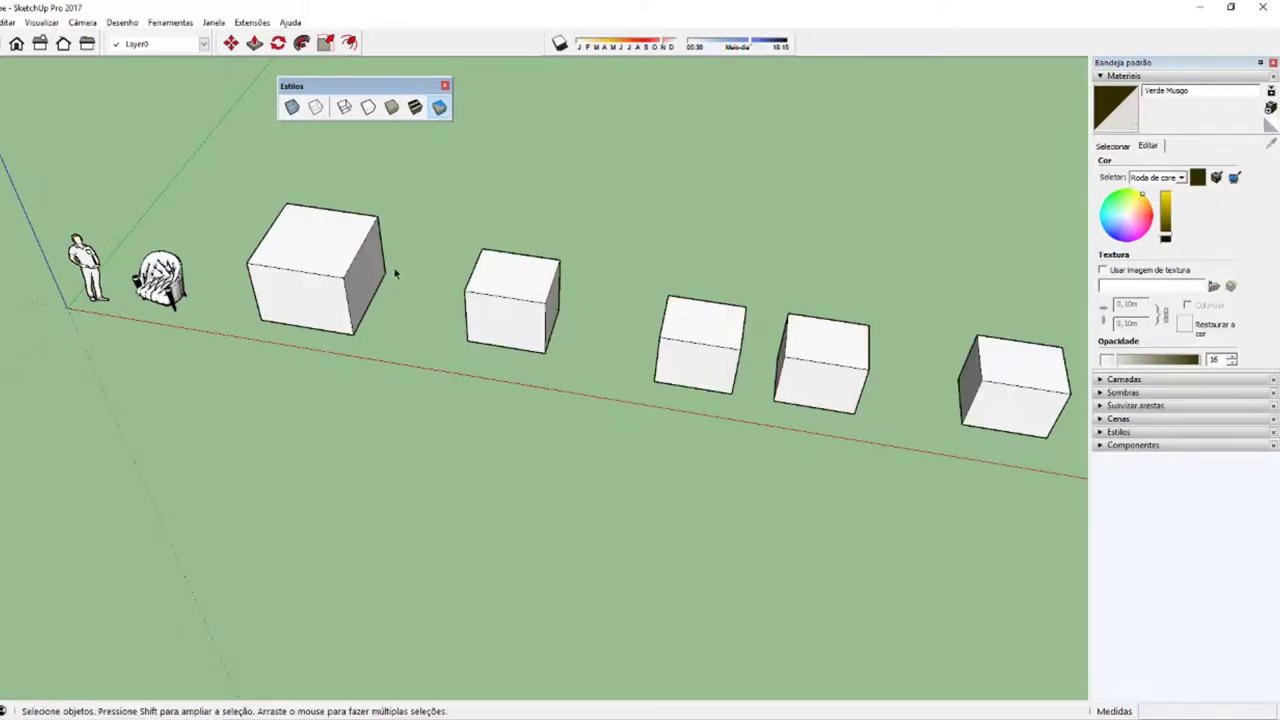
# Step: Reverse the face of the middle cube inside its group
pyautogui.moveTo(394, 271)
pyautogui.mouseDown(button='middle')
pyautogui.moveTo(580, 229)
pyautogui.moveTo(757, 257)
pyautogui.moveTo(505, 301)
pyautogui.moveTo(430, 280)
pyautogui.mouseUp(button='middle')
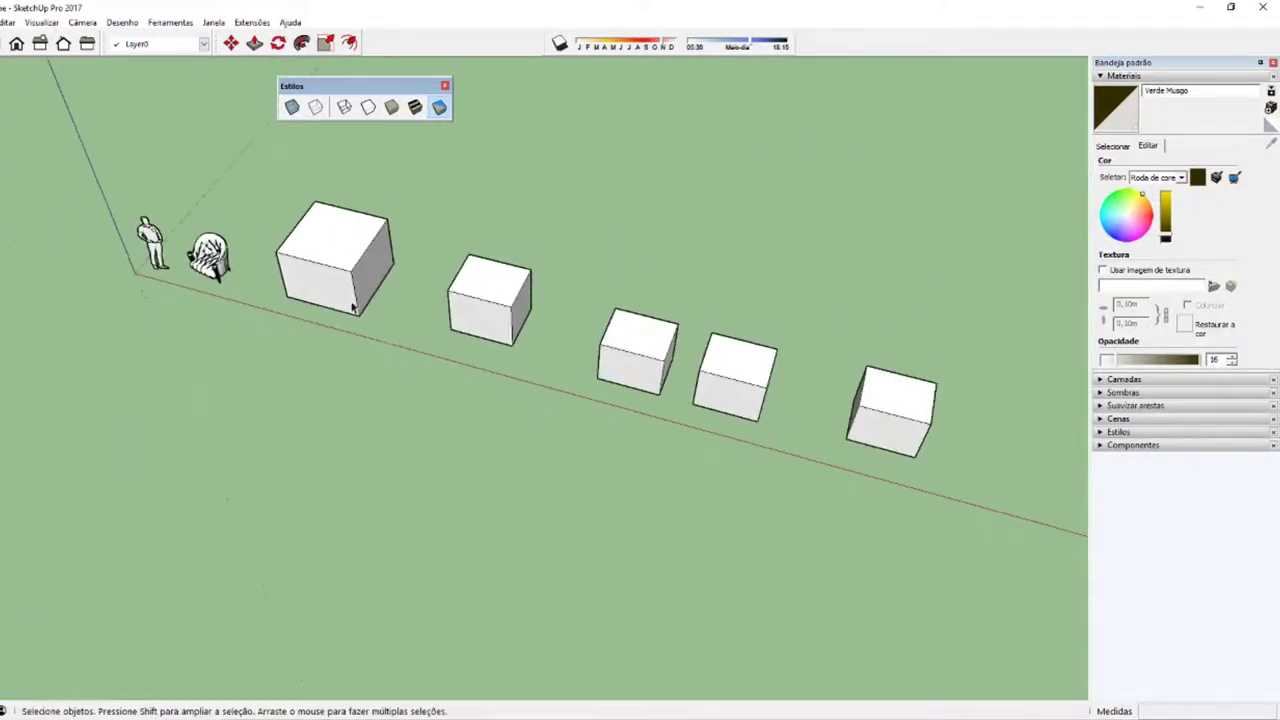
pyautogui.scroll(-1, 400, 290)
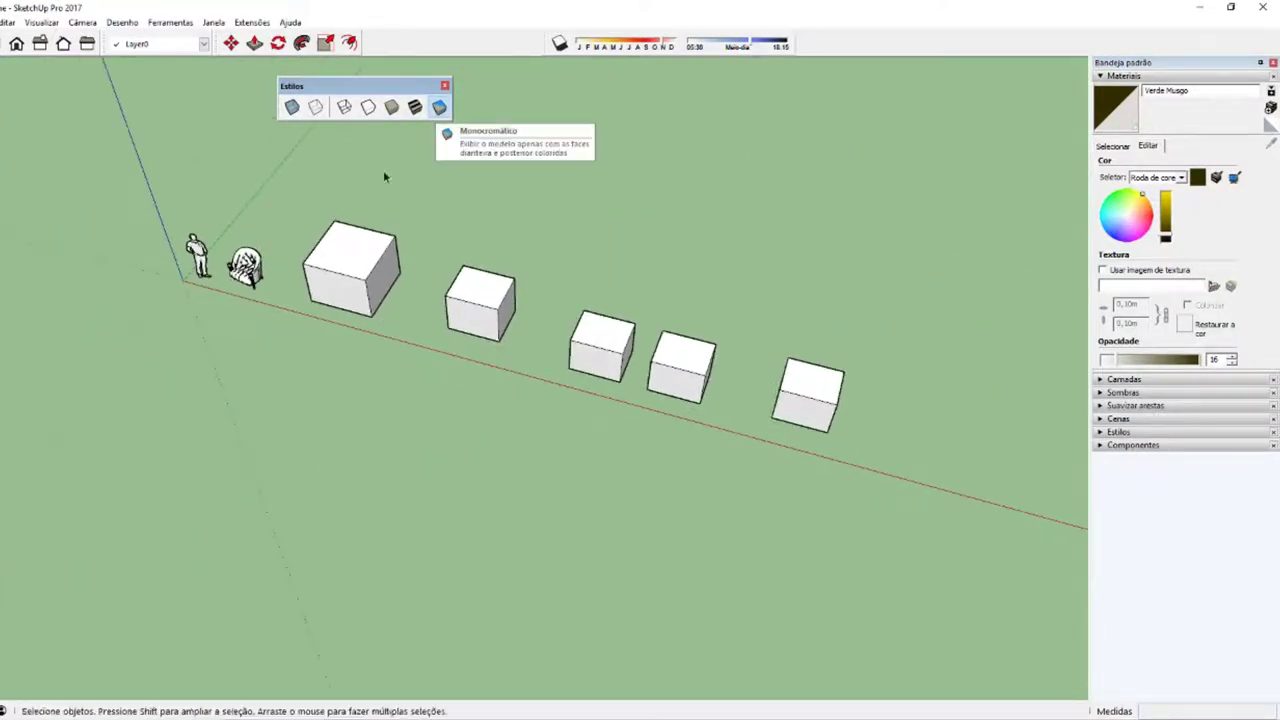
pyautogui.moveTo(442, 140); pyautogui.dragTo(466, 303, button='middle')
pyautogui.doubleClick(468, 316)
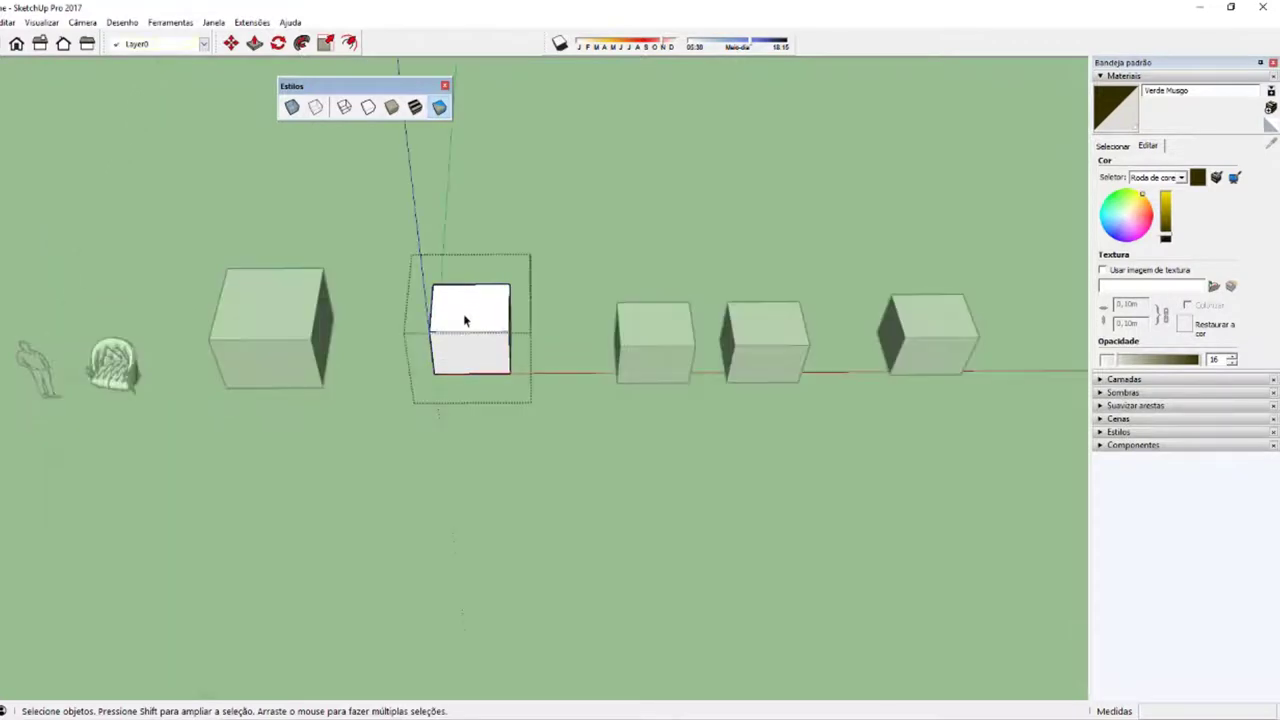
pyautogui.click(466, 314)
pyautogui.rightClick(465, 314)
pyautogui.click(516, 452)
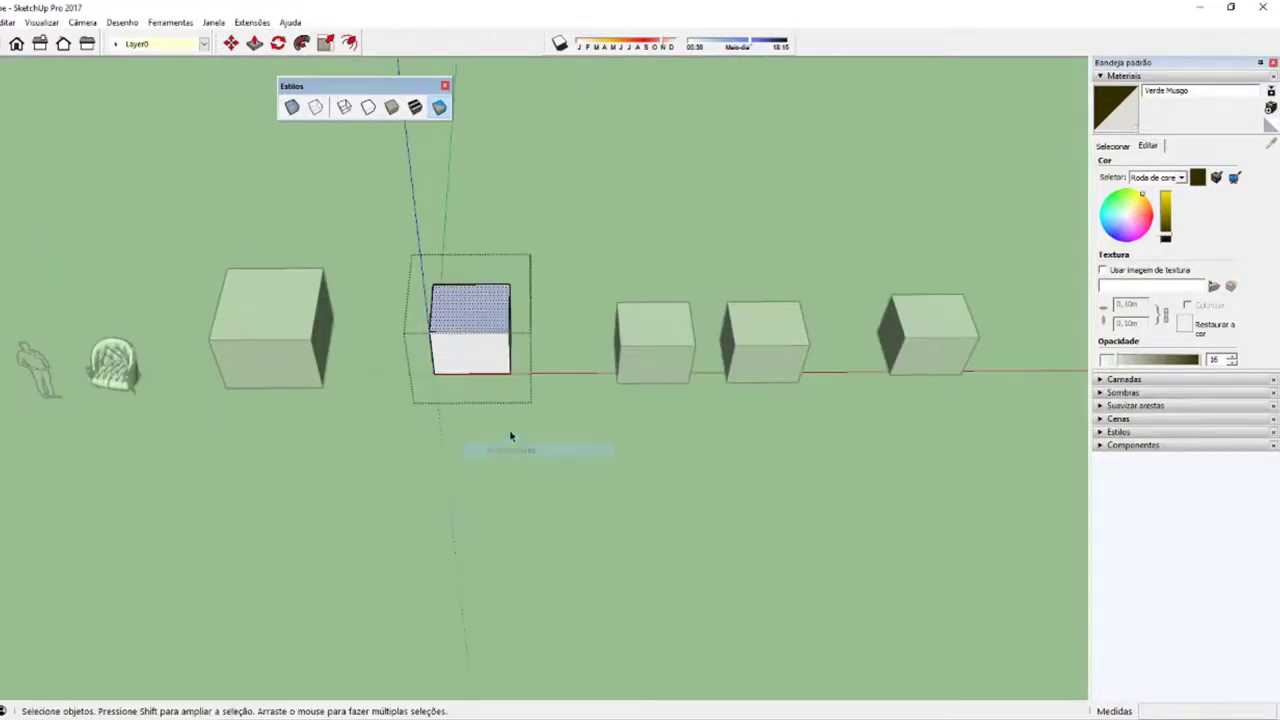
pyautogui.click(511, 434)
# Step: Flip the grey-topped cube's top face outward, then switch back to Shaded with Textures
pyautogui.moveTo(497, 363); pyautogui.dragTo(573, 333, button='middle')
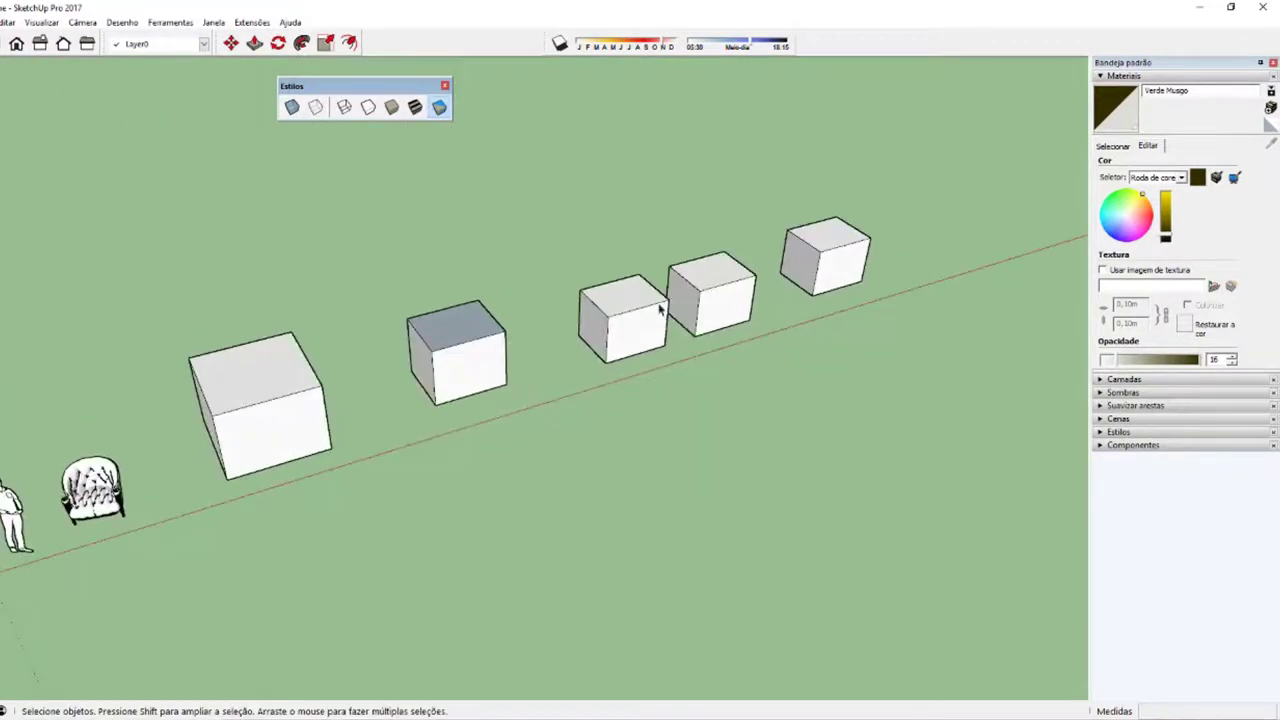
pyautogui.scroll(-1, 659, 310)
pyautogui.scroll(-1, 594, 323)
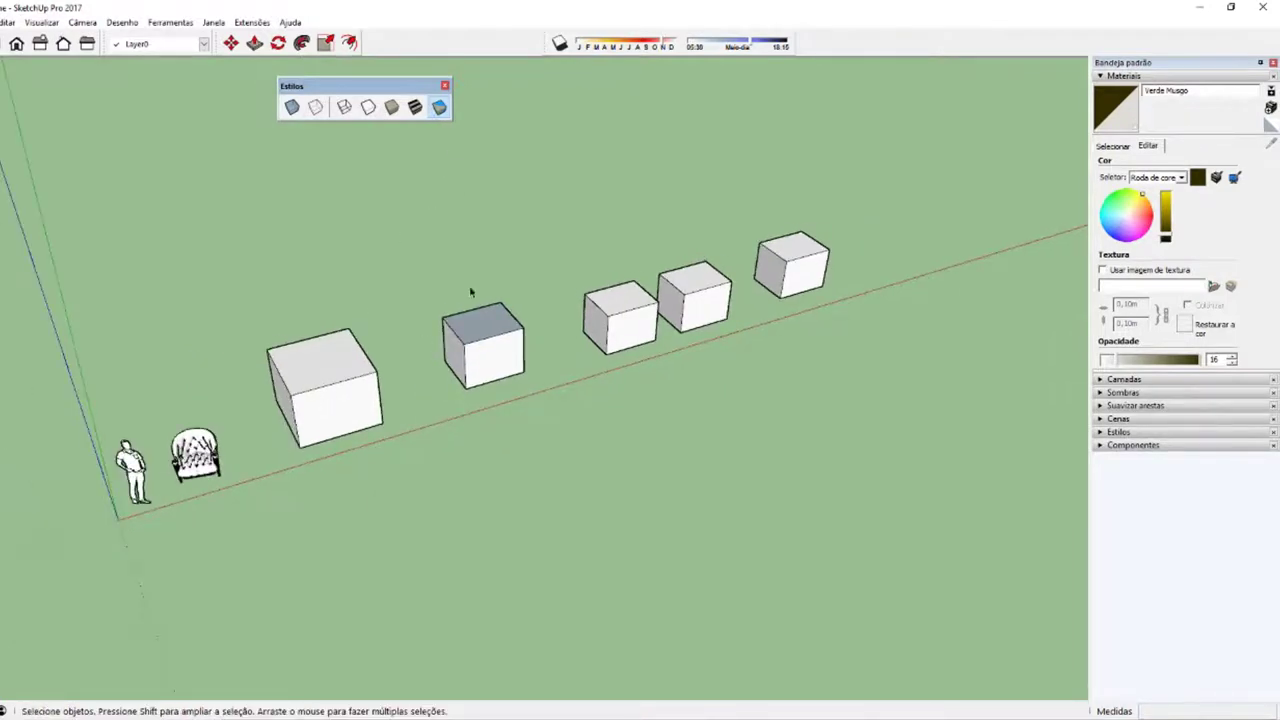
pyautogui.scroll(1, 468, 327)
pyautogui.scroll(2, 468, 327)
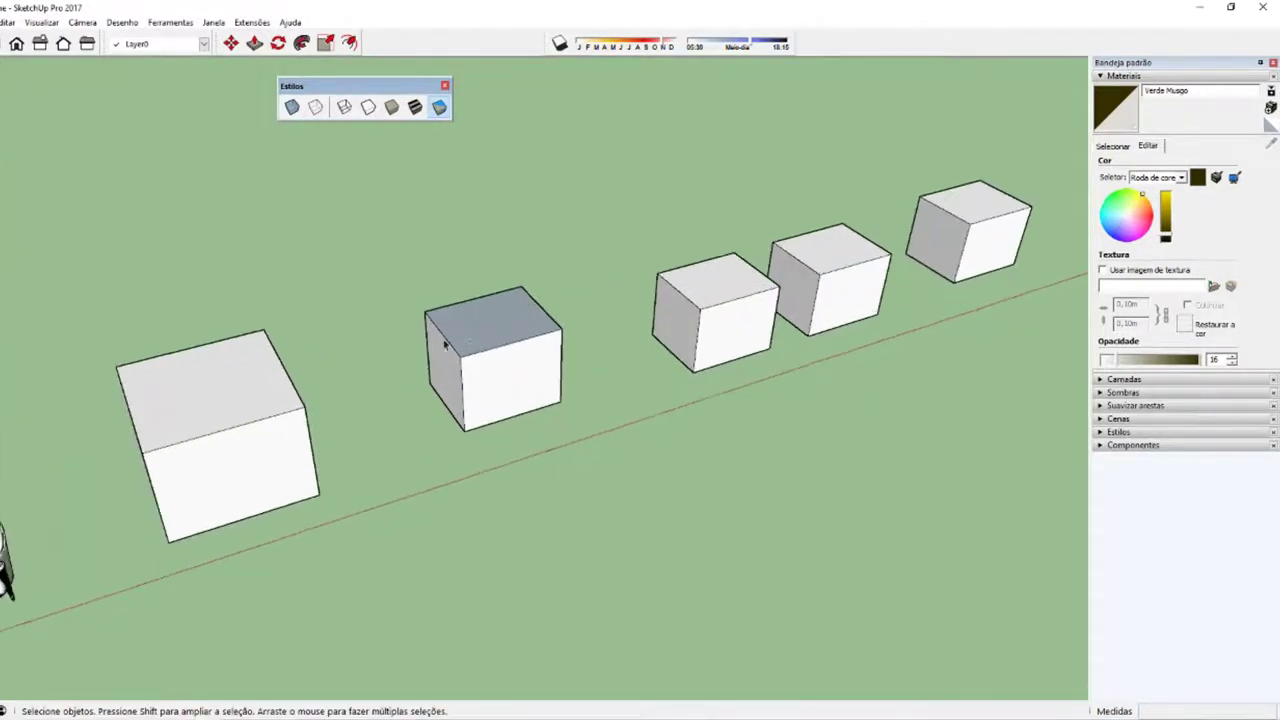
pyautogui.scroll(-1, 243, 437)
pyautogui.doubleClick(422, 372)
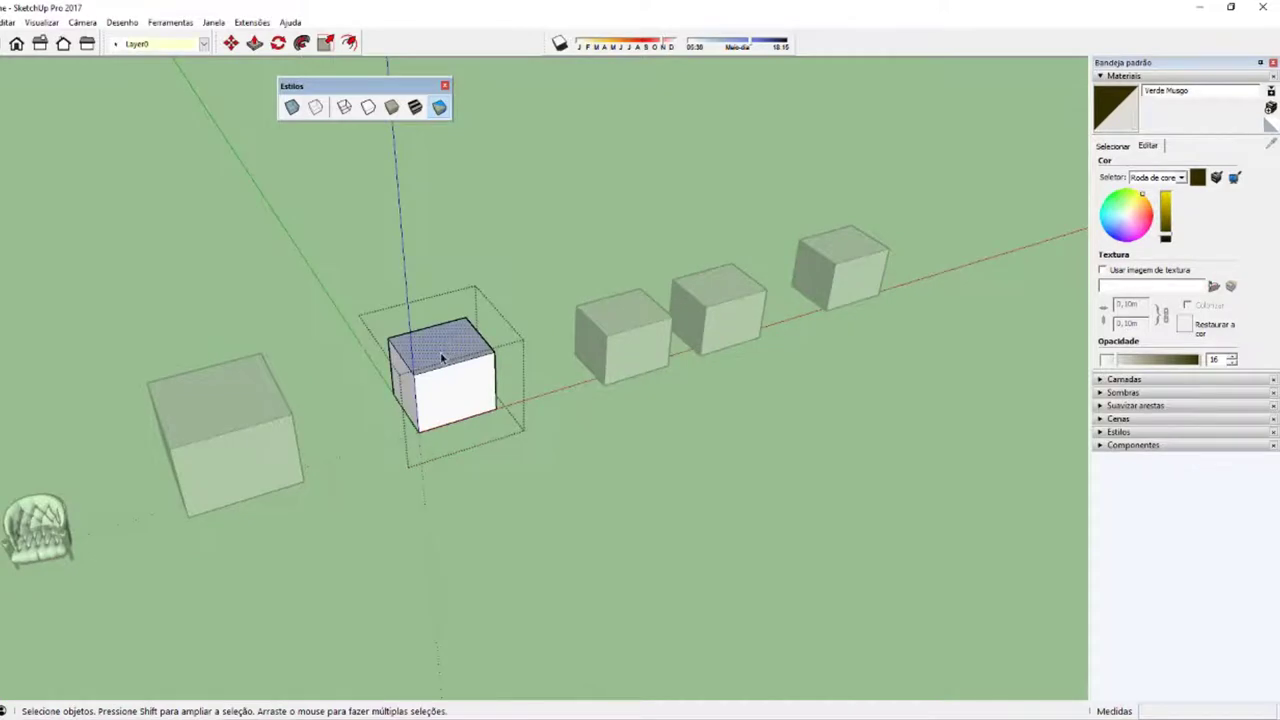
pyautogui.rightClick(442, 358)
pyautogui.click(487, 487)
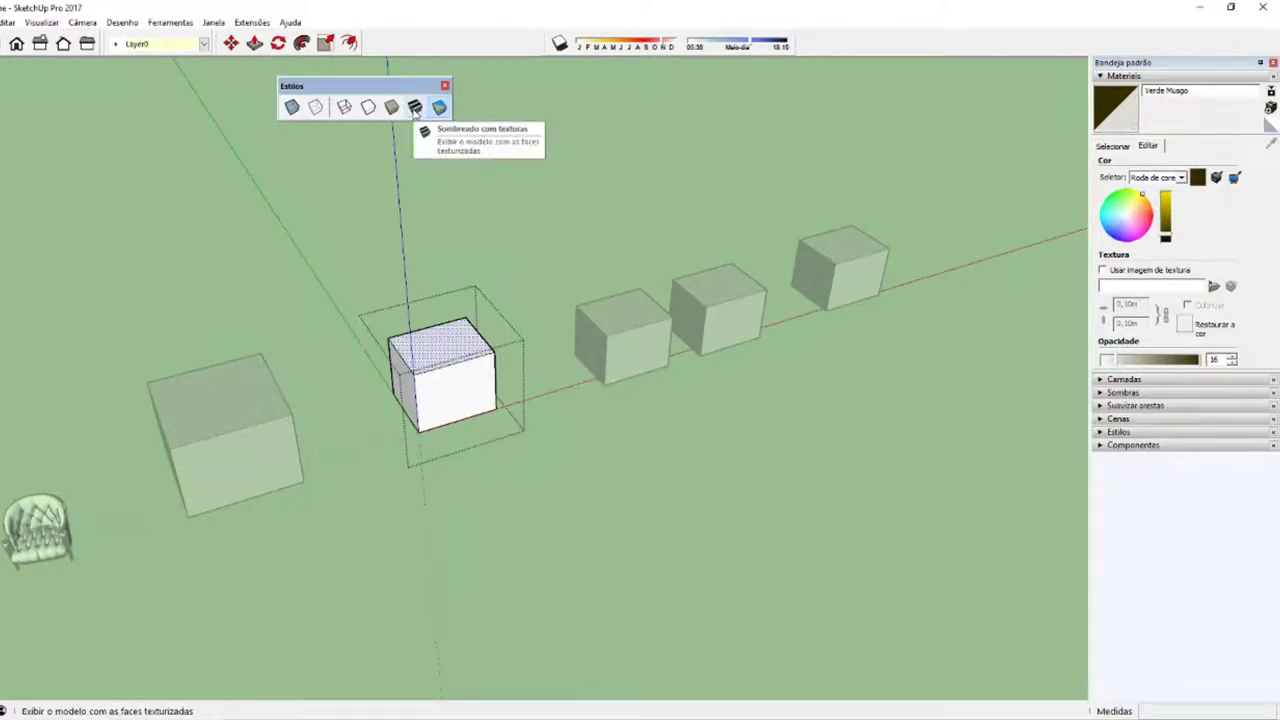
pyautogui.click(415, 107)
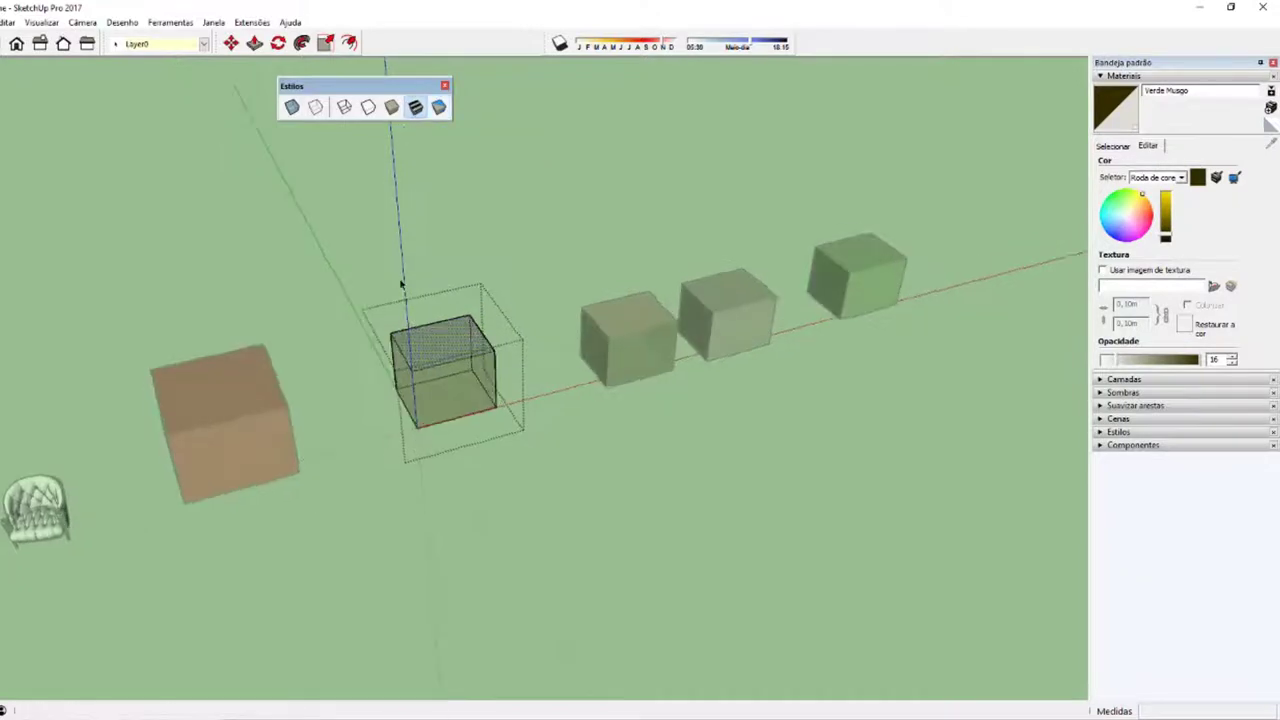
pyautogui.moveTo(406, 84); pyautogui.dragTo(470, 36)
# Step: Dock the display-style toolbar back into place
pyautogui.moveTo(375, 286); pyautogui.dragTo(492, 343, button='middle')
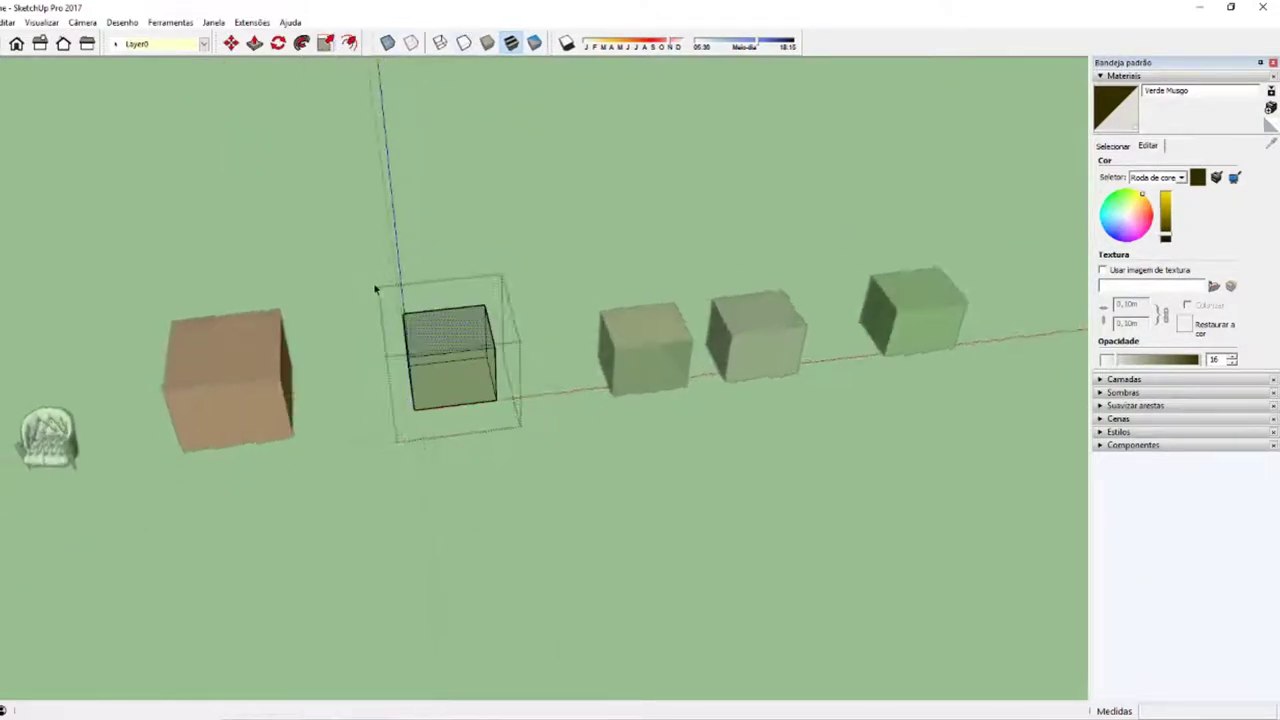
pyautogui.scroll(1, 417, 337)
pyautogui.scroll(3, 483, 334)
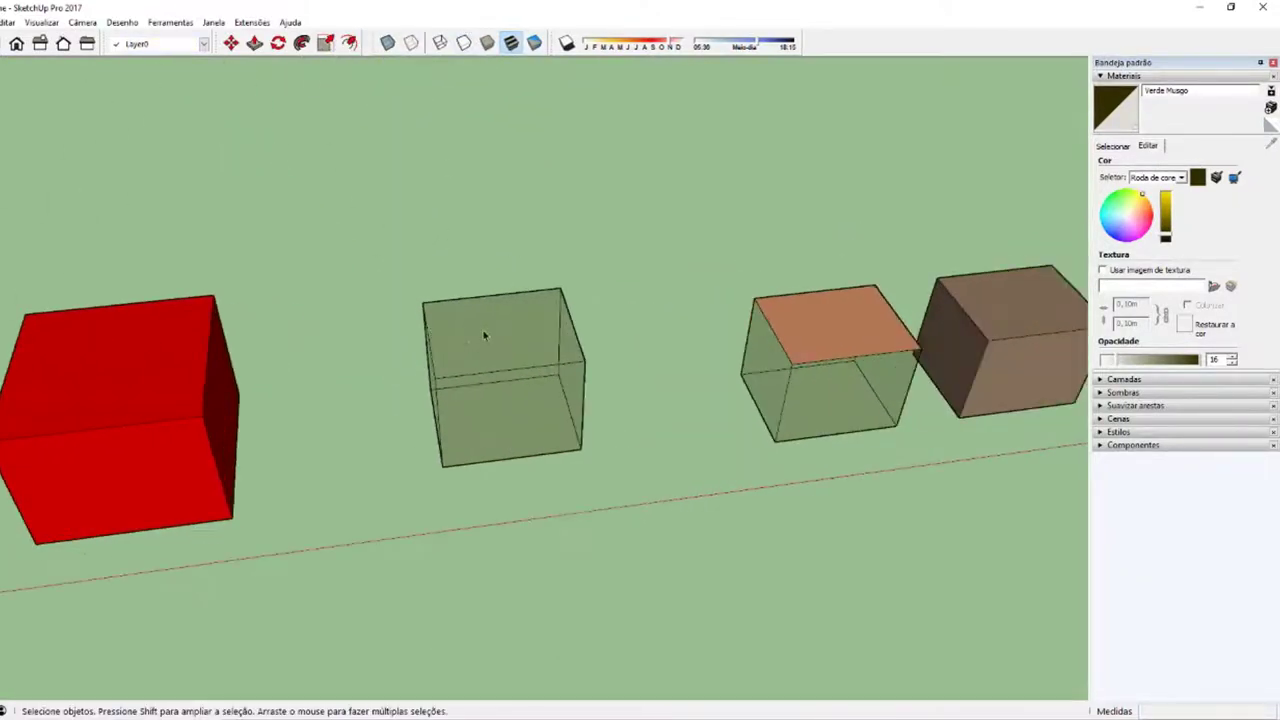
pyautogui.scroll(2, 556, 305)
pyautogui.keyDown('shift'); pyautogui.moveTo(555, 306); pyautogui.dragTo(508, 314, button='middle'); pyautogui.keyUp('shift')
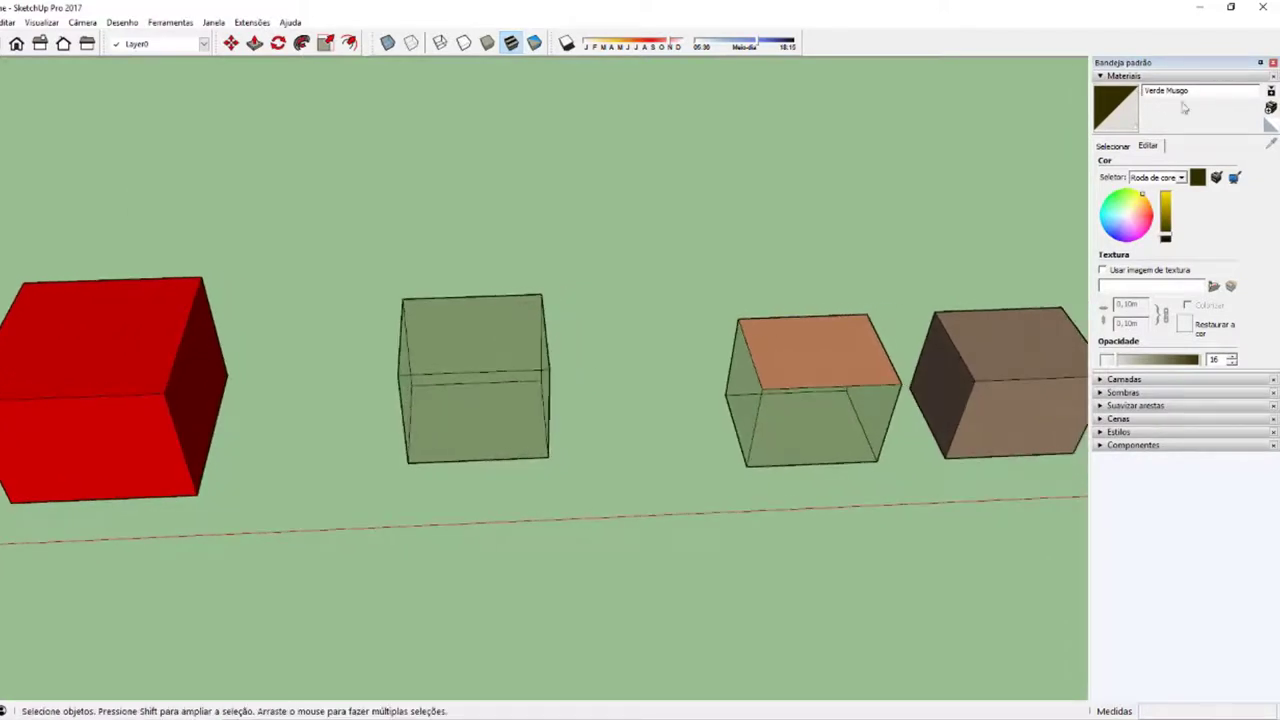
# Step: Make Verde Musgo opaque at 100 in a lighter green, then select the Cor sólida node
pyautogui.moveTo(1121, 366)
pyautogui.mouseDown()
pyautogui.moveTo(1107, 364)
pyautogui.moveTo(1220, 347)
pyautogui.mouseUp()
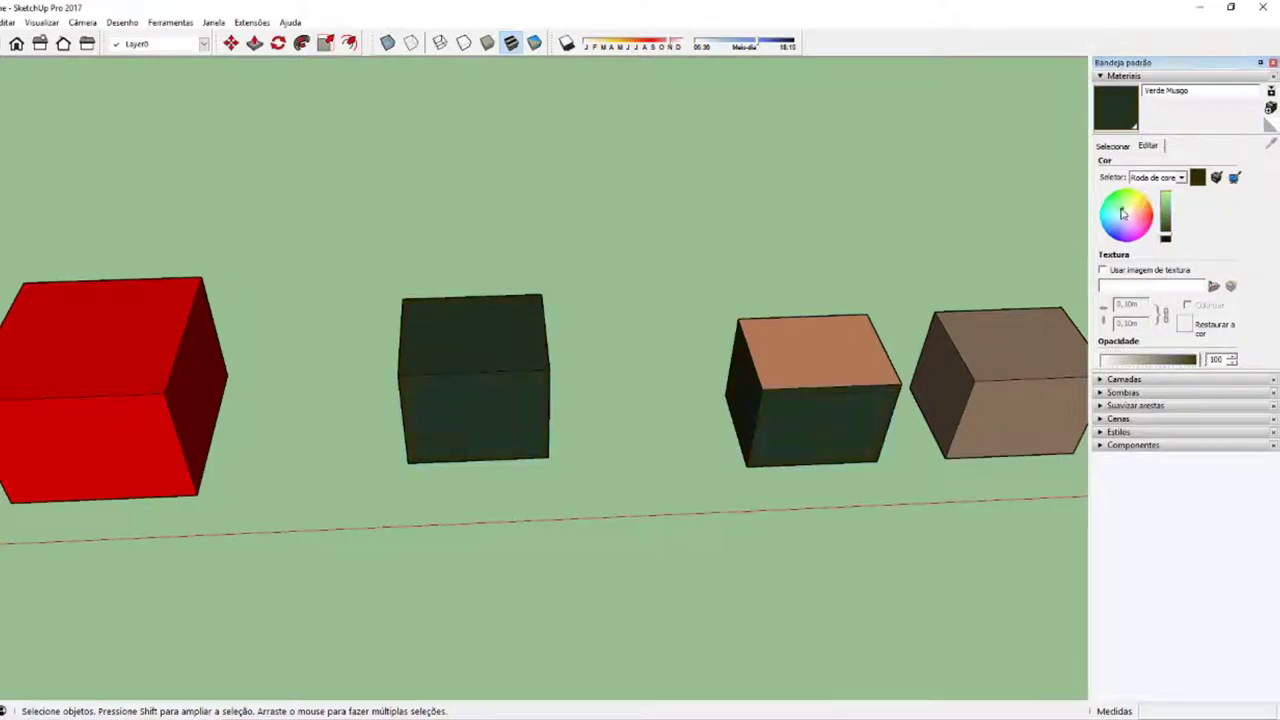
pyautogui.moveTo(1133, 209)
pyautogui.mouseDown()
pyautogui.moveTo(1108, 222)
pyautogui.moveTo(1126, 208)
pyautogui.mouseUp()
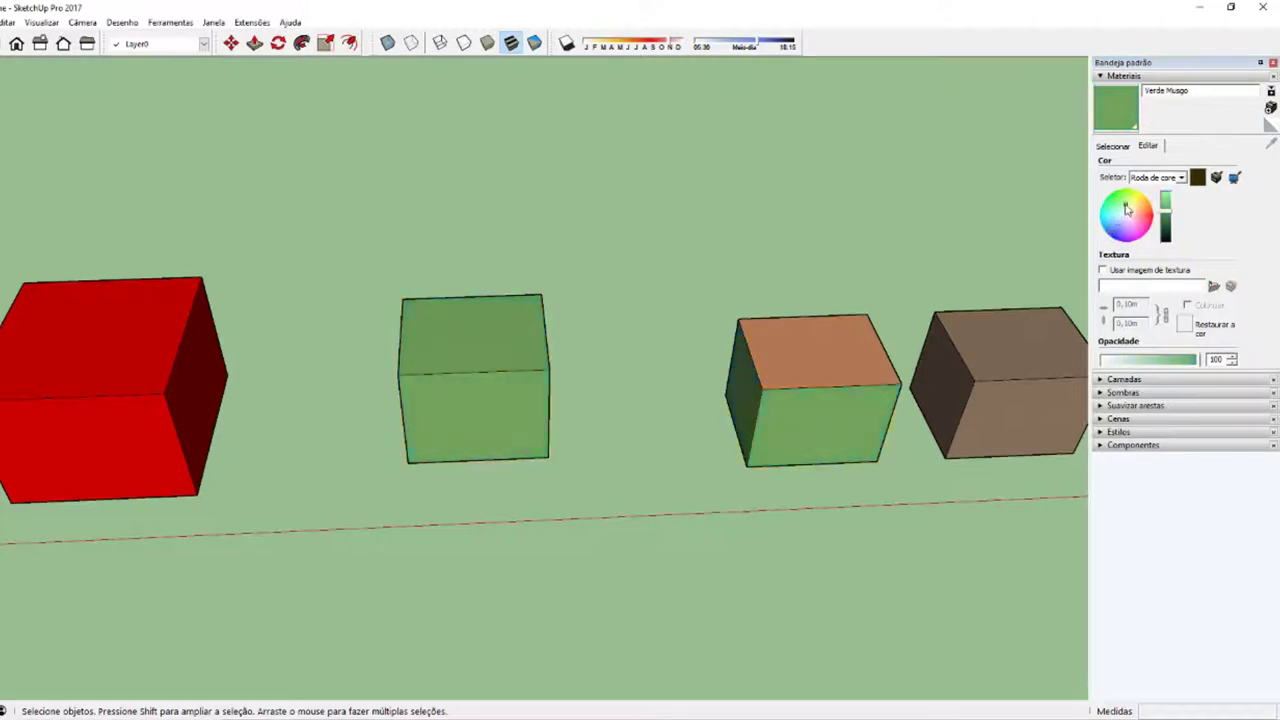
pyautogui.moveTo(991, 281); pyautogui.dragTo(409, 241, button='middle')
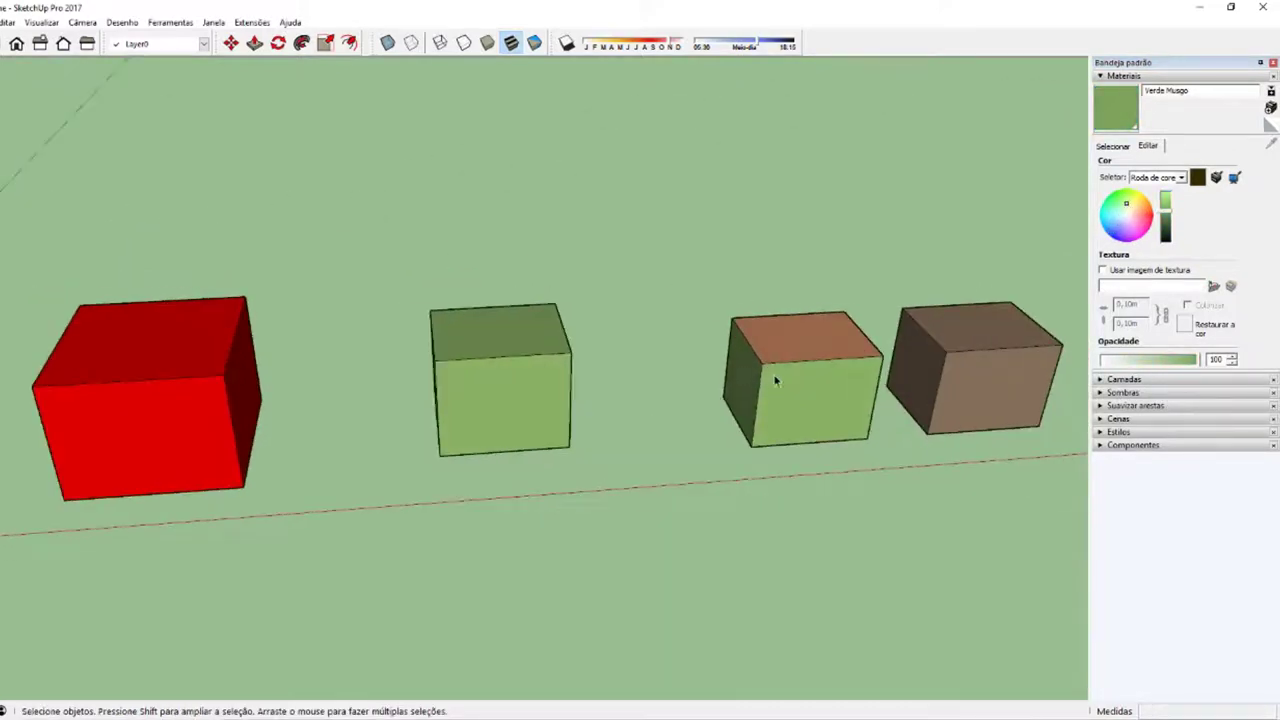
pyautogui.scroll(-3, 777, 380)
pyautogui.scroll(3, 777, 380)
pyautogui.keyDown('shift'); pyautogui.moveTo(780, 378); pyautogui.dragTo(680, 437, button='middle'); pyautogui.keyUp('shift')
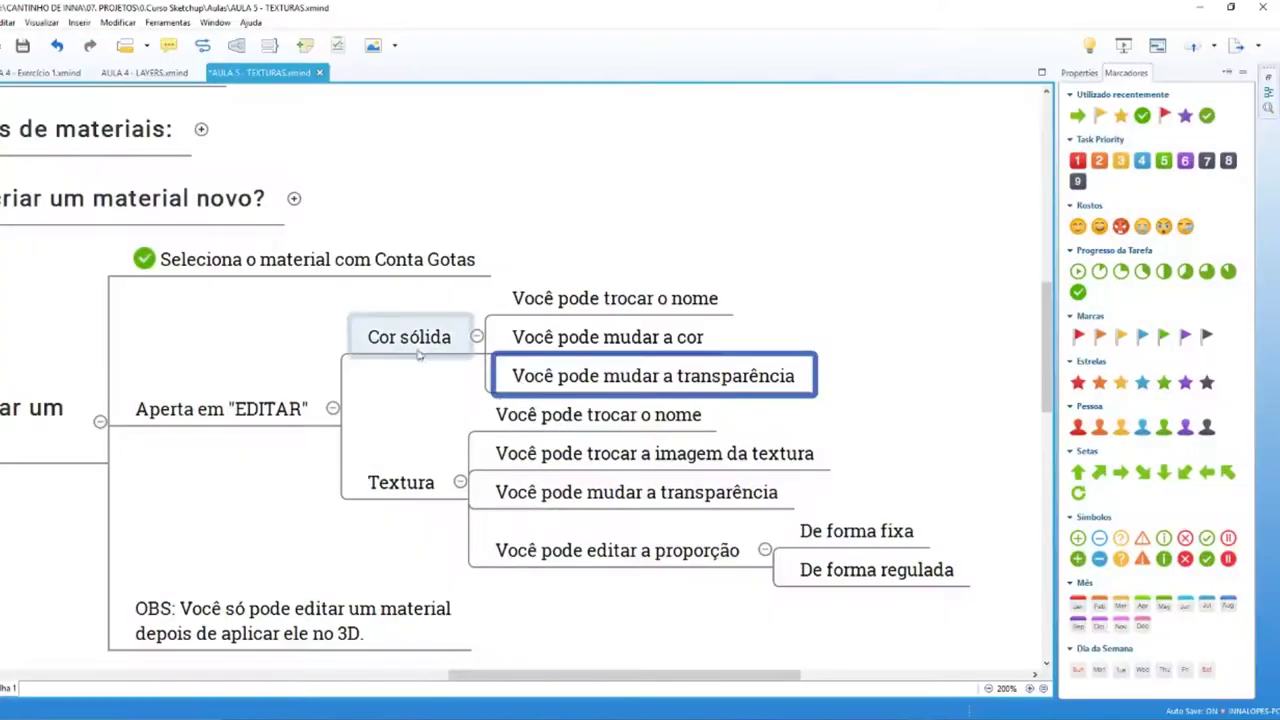
pyautogui.click(420, 348)
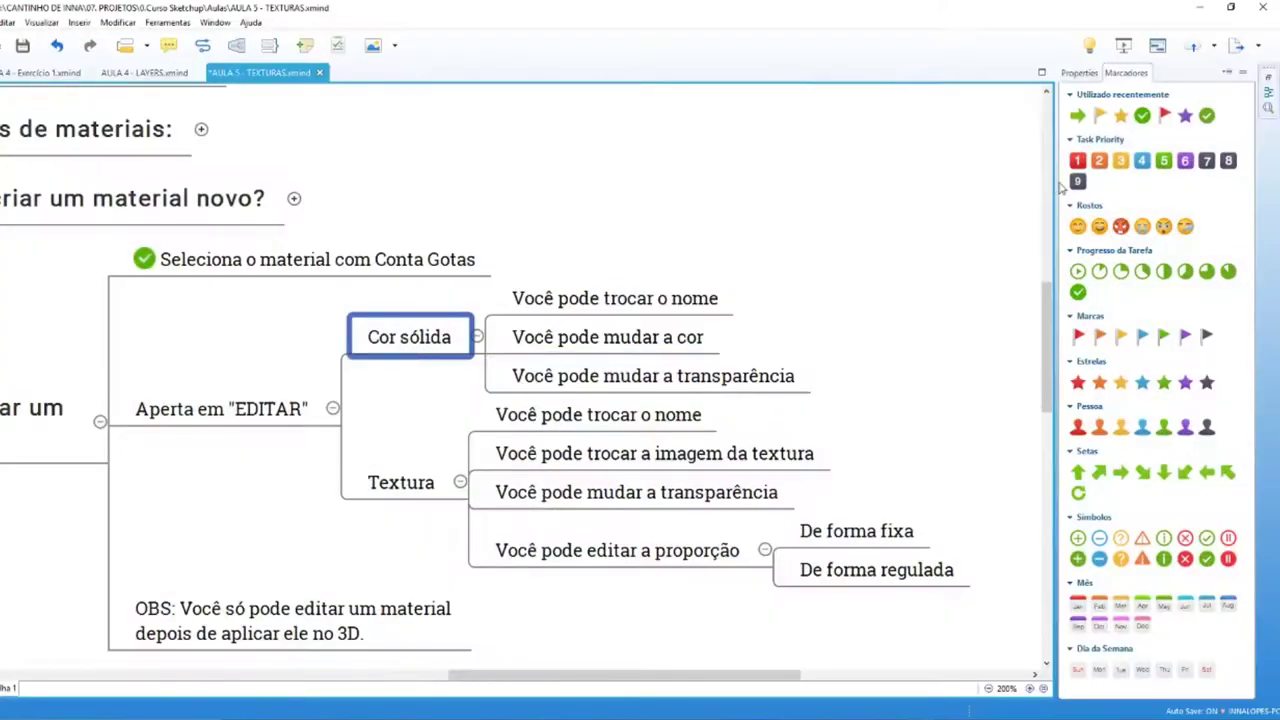
# Step: Give Cor sólida a green check marker and select the four Textura sub-topics
pyautogui.click(1142, 116)
pyautogui.scroll(-2, 940, 210)
pyautogui.click(420, 400)
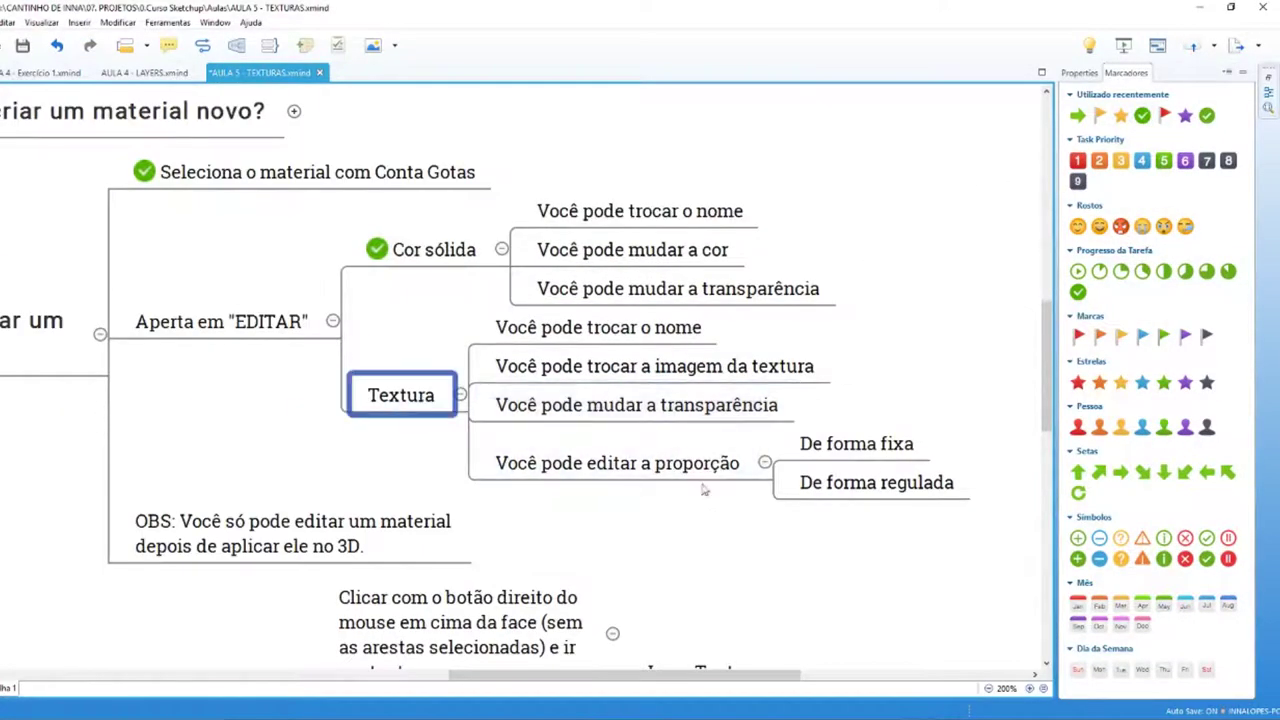
pyautogui.click(590, 336)
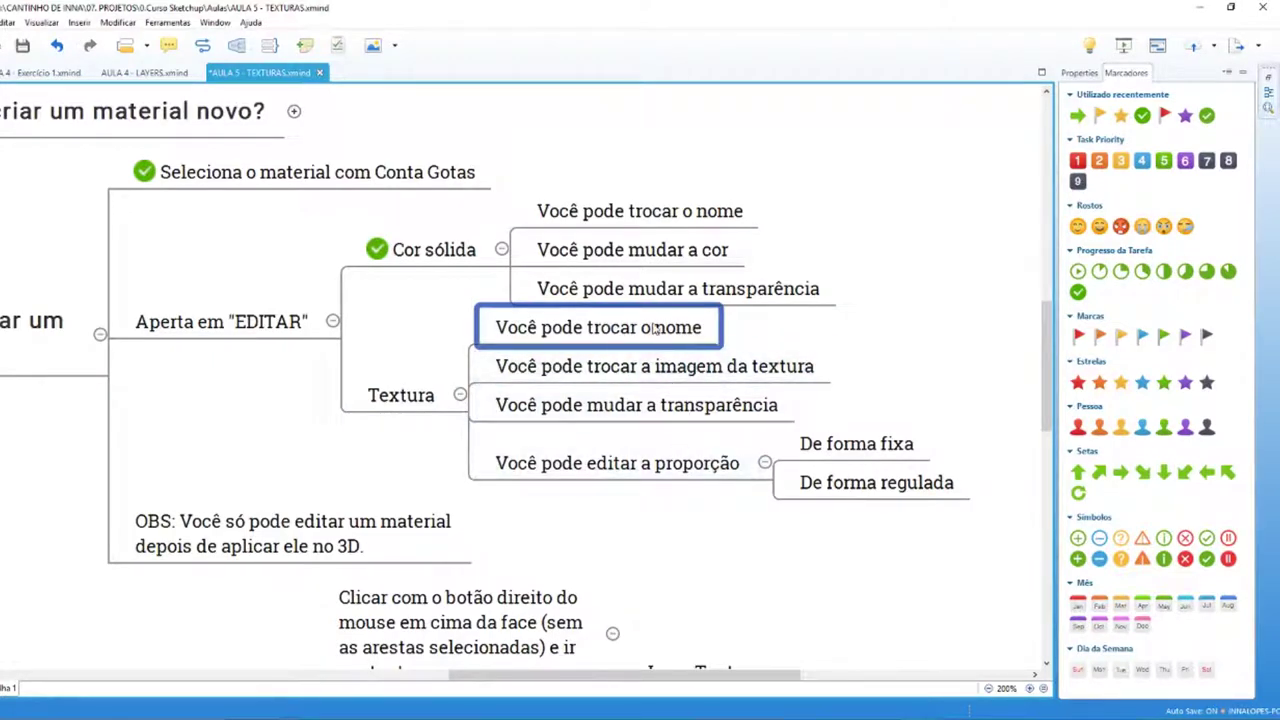
pyautogui.keyDown('ctrl'); pyautogui.click(675, 380); pyautogui.keyUp('ctrl')
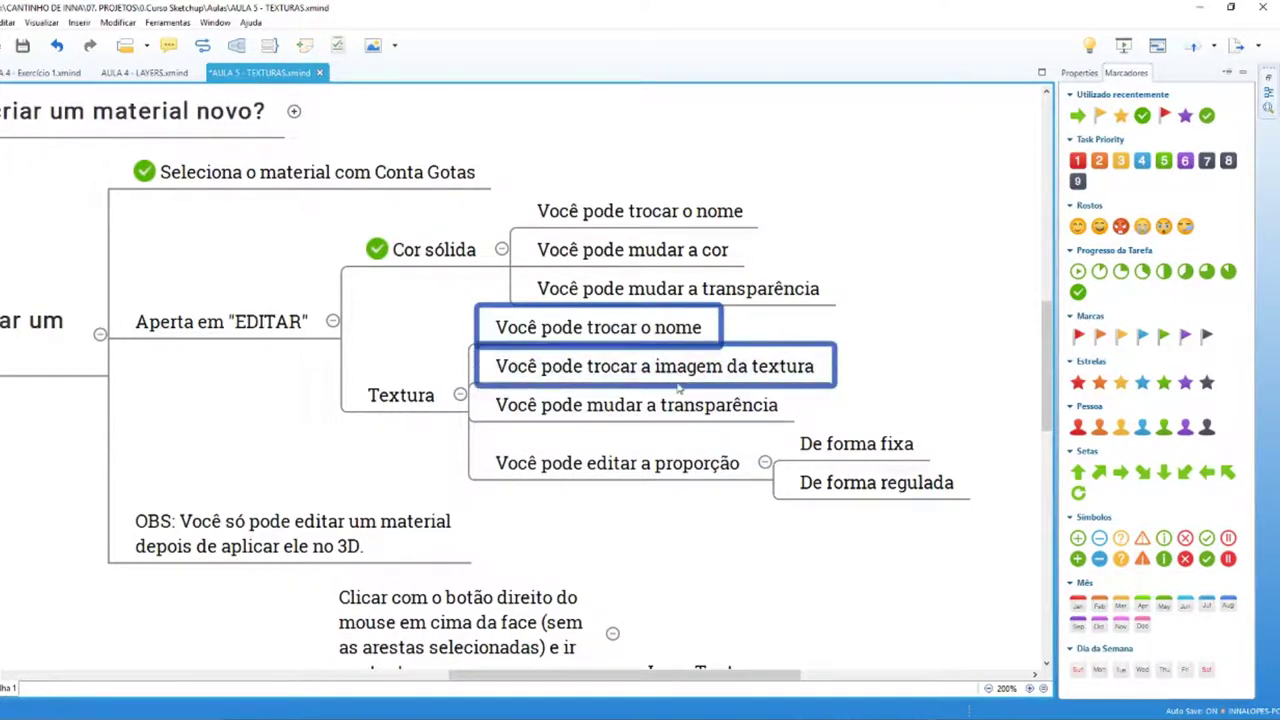
pyautogui.keyDown('ctrl'); pyautogui.click(687, 416); pyautogui.keyUp('ctrl')
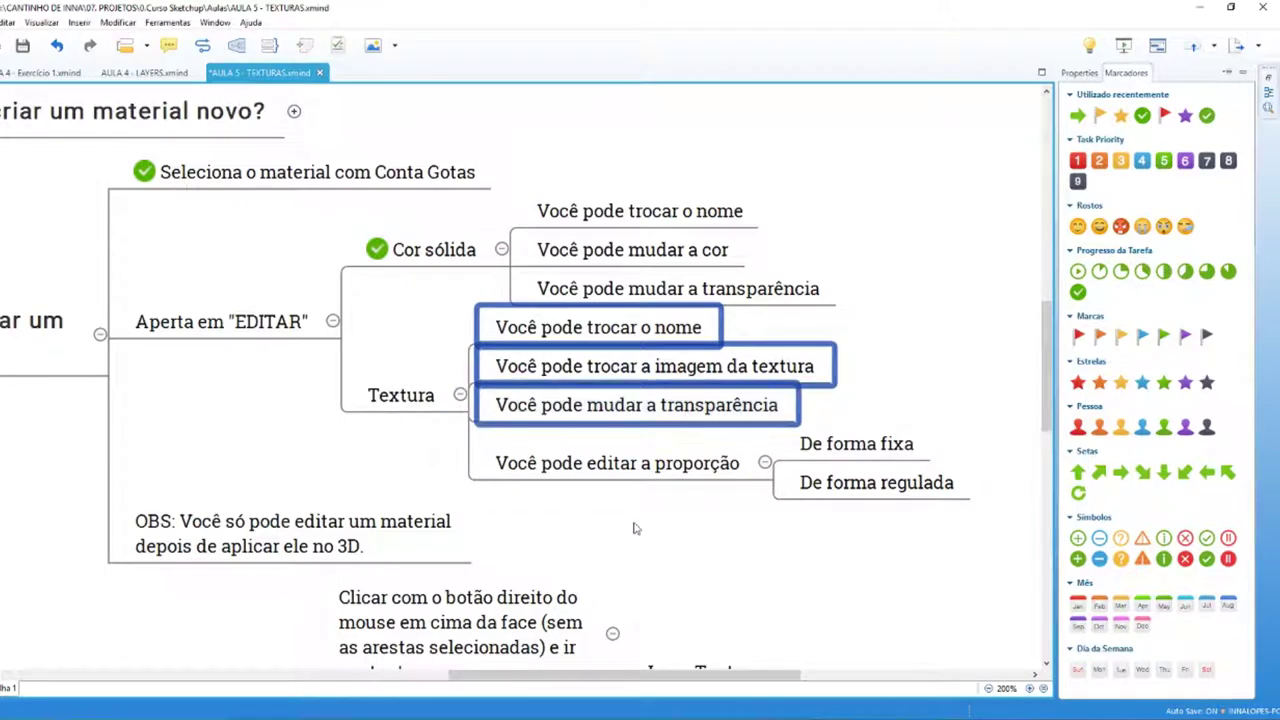
pyautogui.keyDown('ctrl'); pyautogui.click(636, 479); pyautogui.keyUp('ctrl')
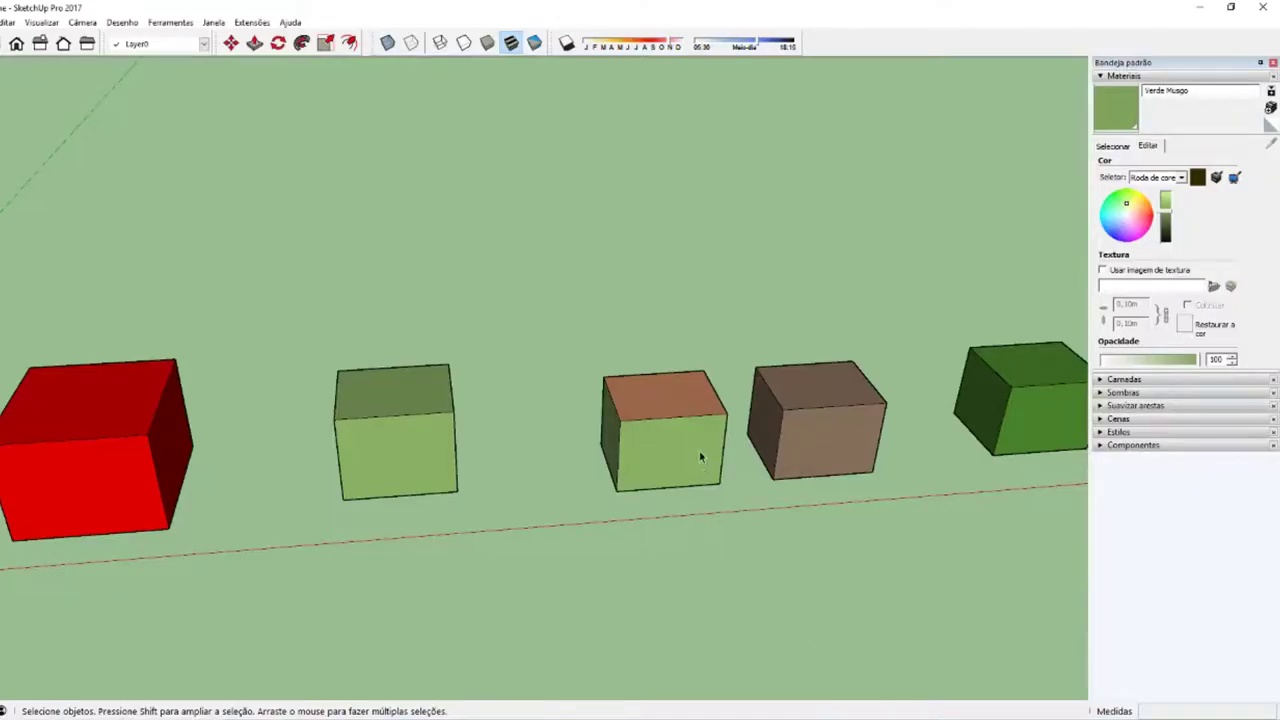
pyautogui.moveTo(700, 457)
pyautogui.mouseDown(button='middle')
pyautogui.moveTo(674, 449)
pyautogui.moveTo(594, 580)
pyautogui.mouseUp(button='middle')
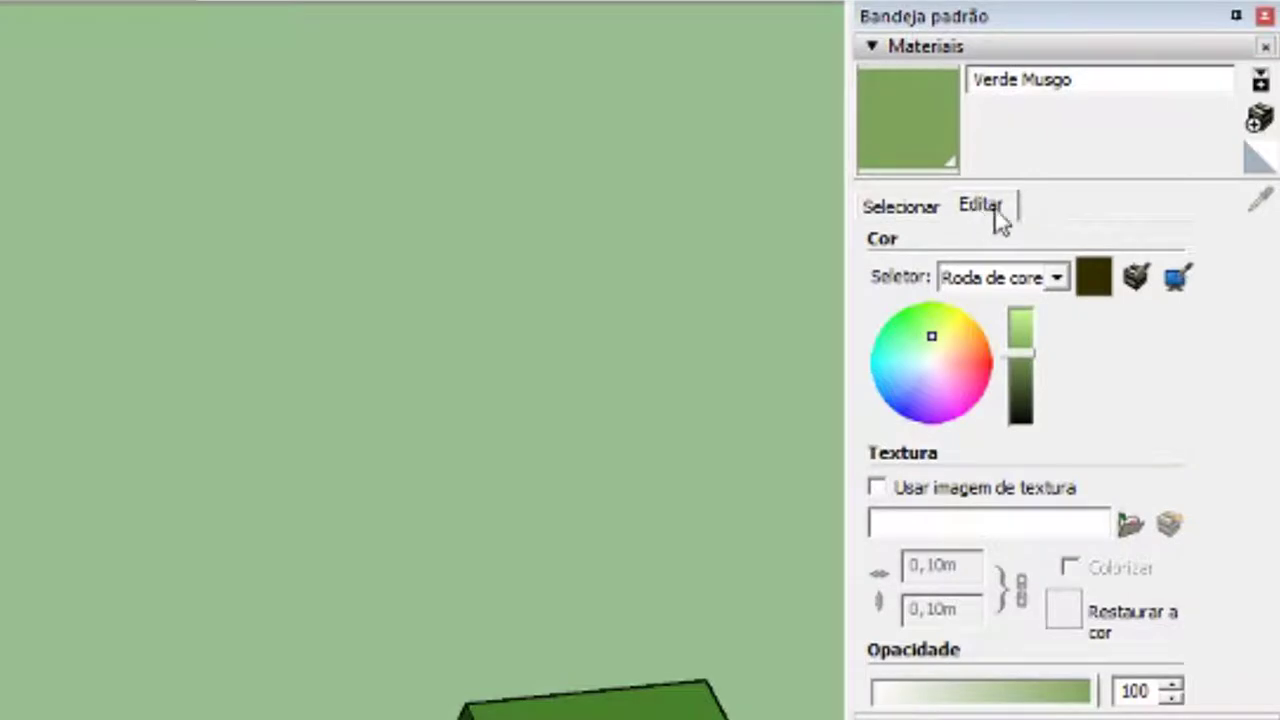
# Step: Sample the brown cube's soil material and open its name field in Materials Edit
pyautogui.click(905, 210)
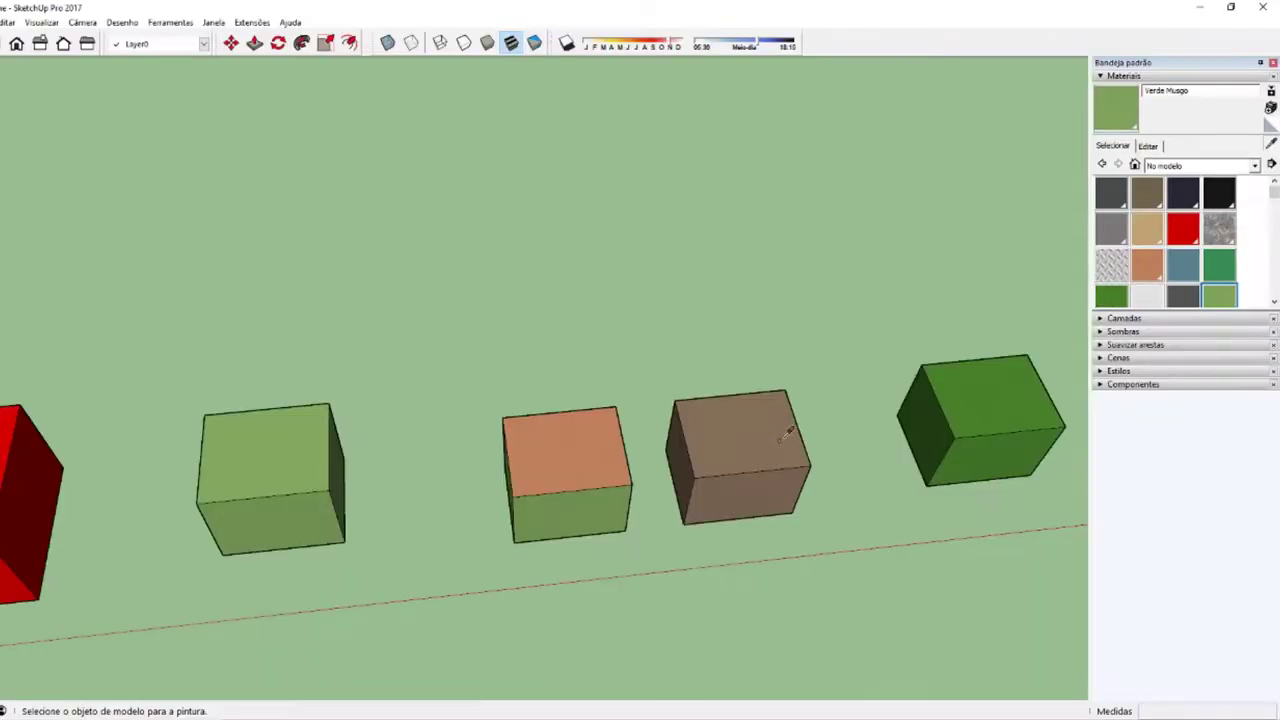
pyautogui.keyDown('alt'); pyautogui.click(774, 428); pyautogui.keyUp('alt')
pyautogui.moveTo(774, 428)
pyautogui.mouseDown(button='middle')
pyautogui.moveTo(637, 449)
pyautogui.moveTo(583, 493)
pyautogui.mouseUp(button='middle')
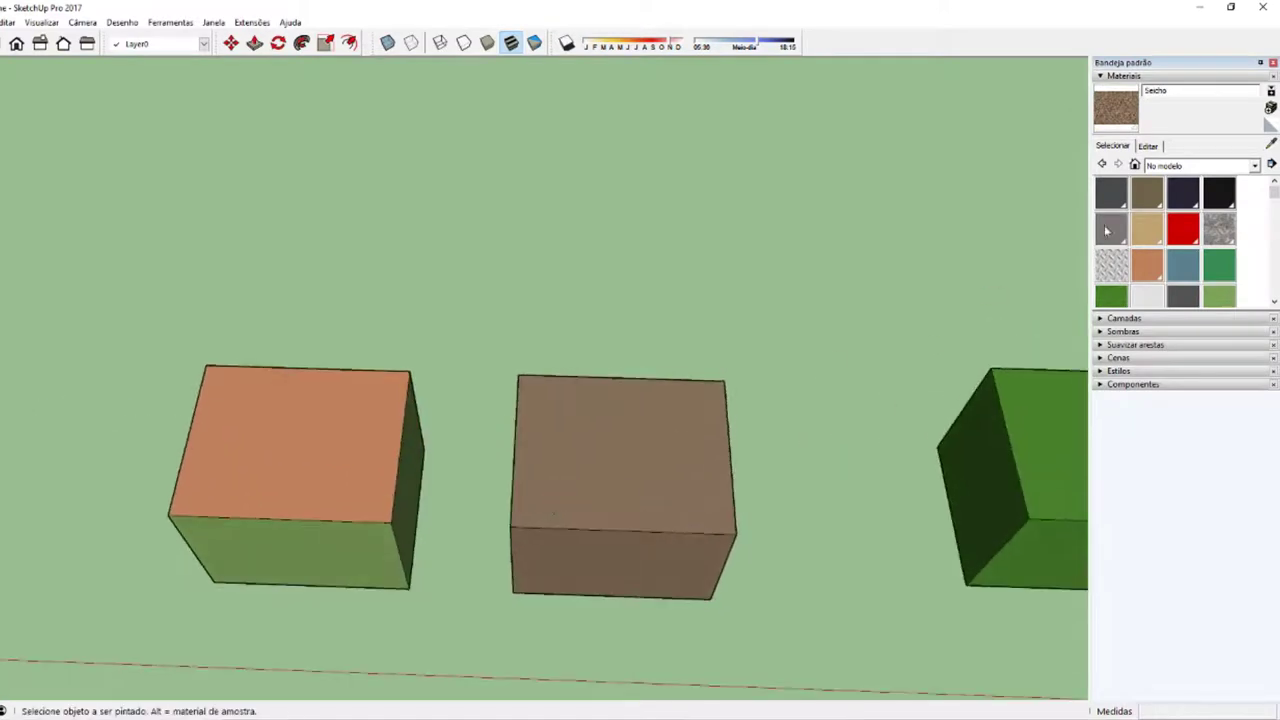
pyautogui.click(1148, 146)
pyautogui.moveTo(656, 521)
pyautogui.mouseDown(button='middle')
pyautogui.moveTo(671, 563)
pyautogui.moveTo(683, 534)
pyautogui.moveTo(610, 536)
pyautogui.mouseUp(button='middle')
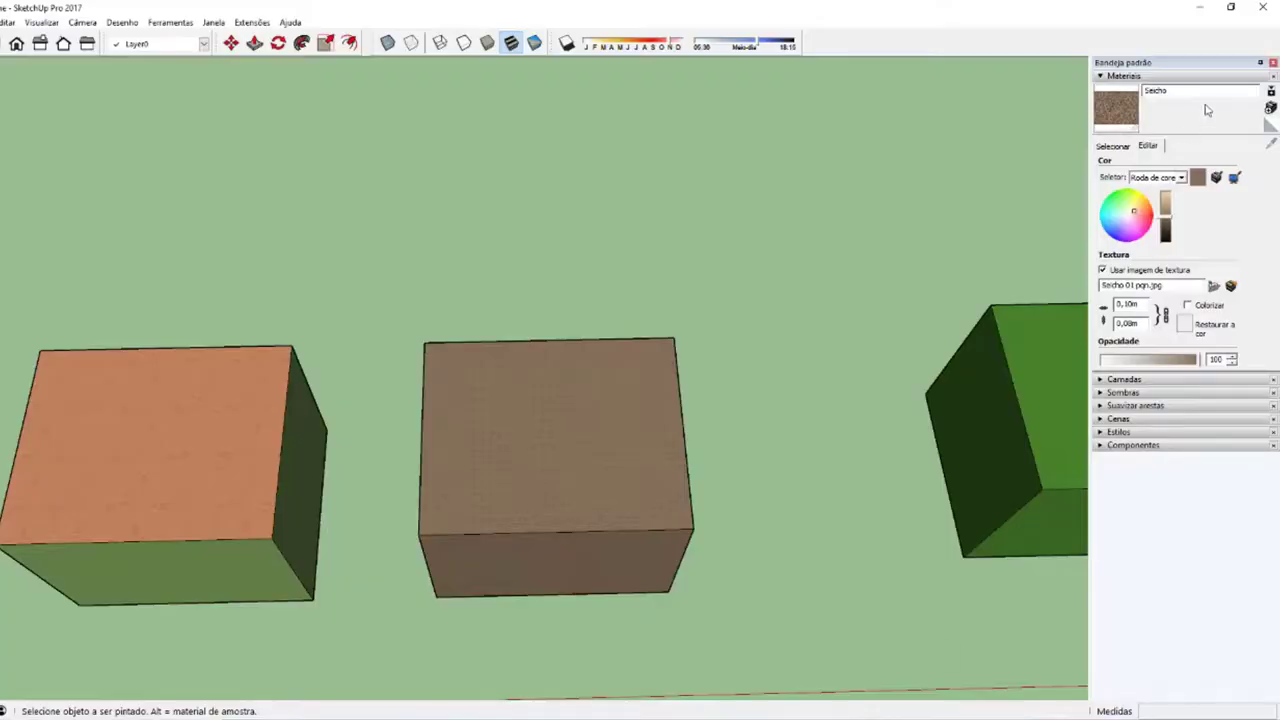
pyautogui.click(1202, 91)
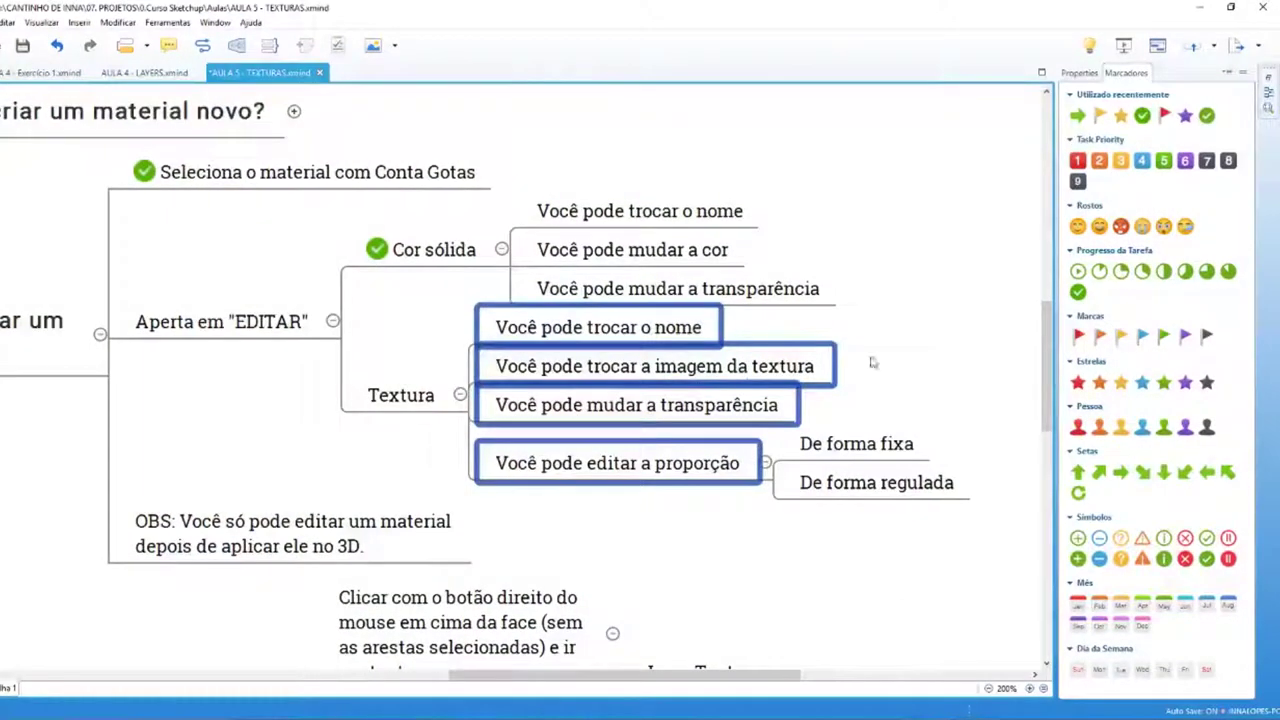
# Step: Select the texture-image note in XMind and reopen the soil material's edit settings
pyautogui.click(755, 371)
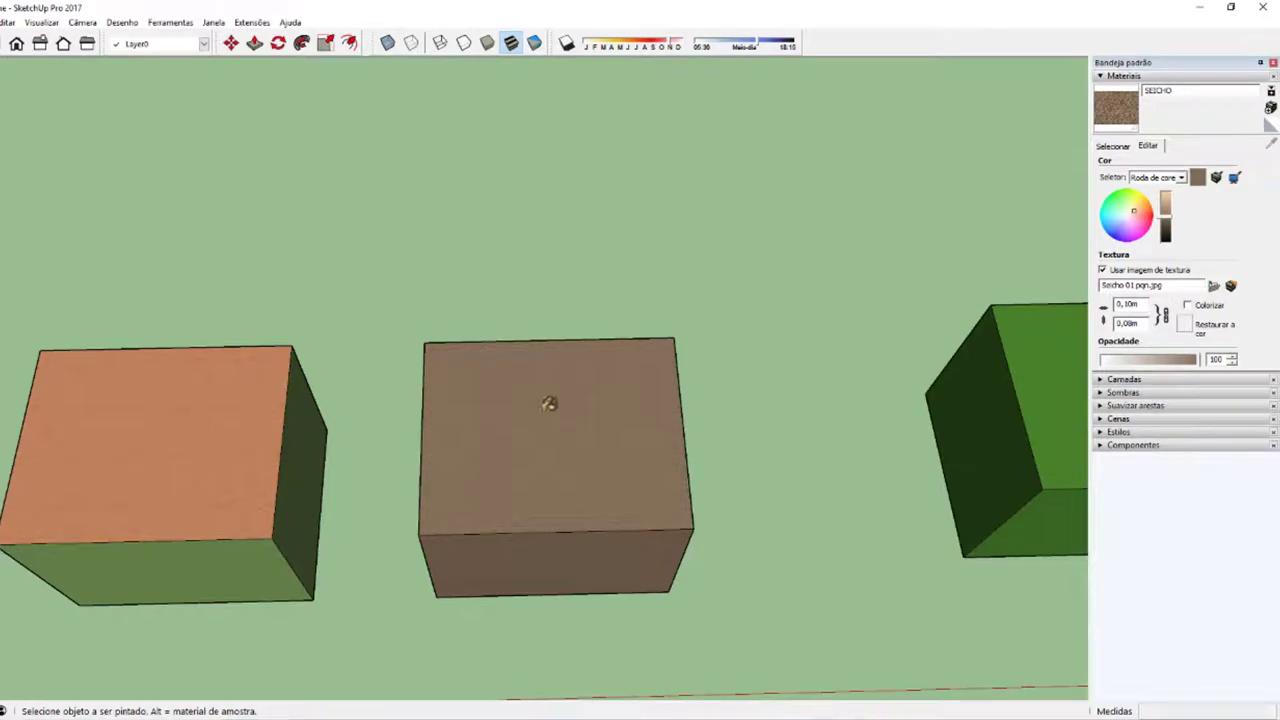
pyautogui.scroll(-1, 645, 400)
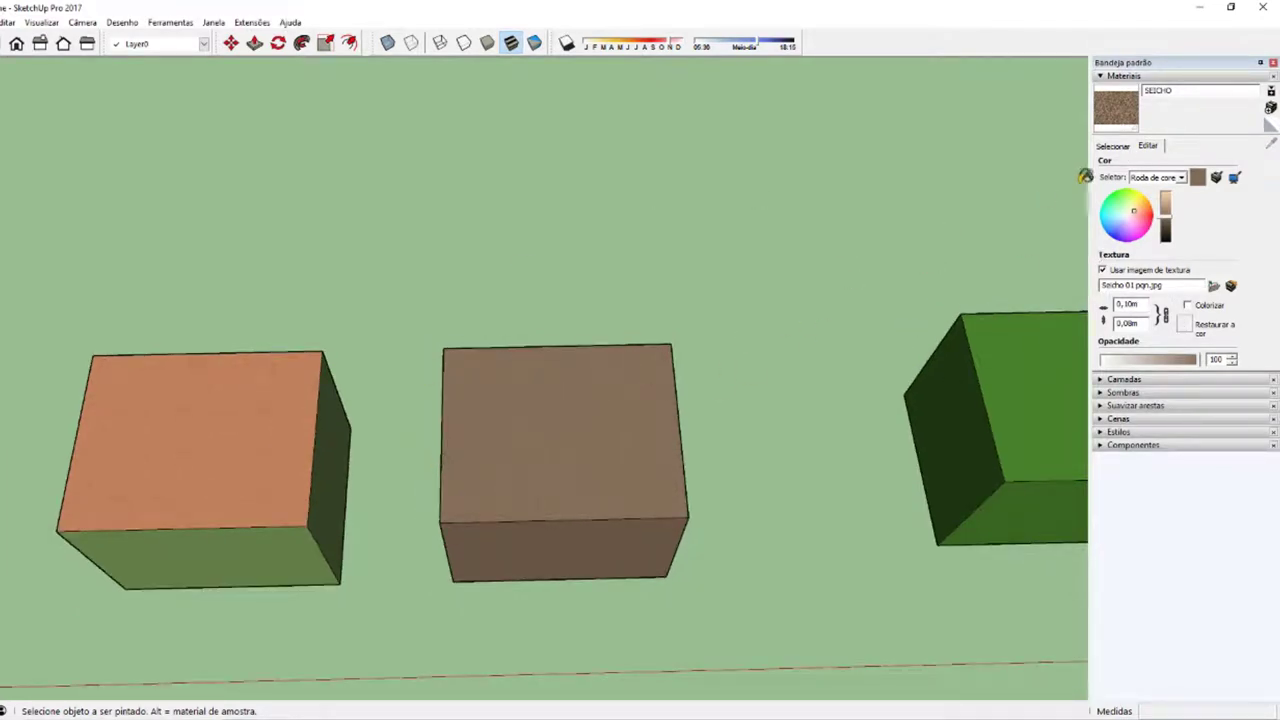
pyautogui.click(1110, 147)
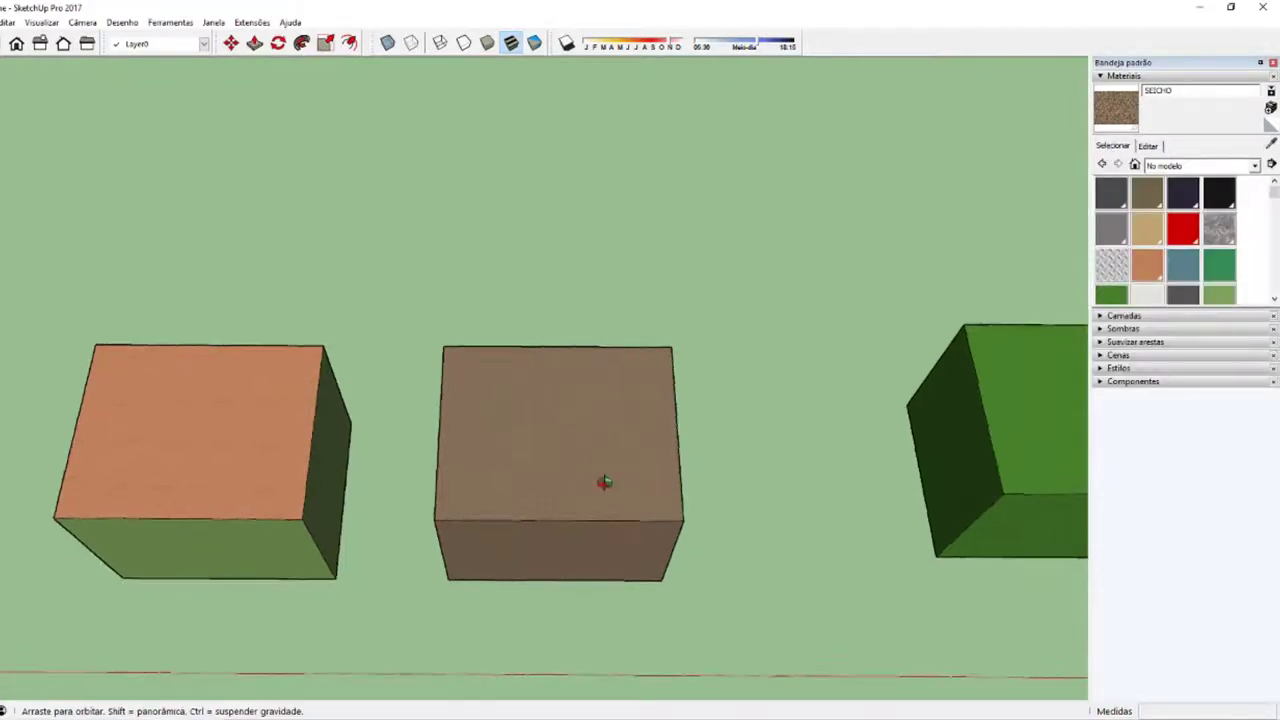
pyautogui.moveTo(603, 477); pyautogui.dragTo(414, 160, button='middle')
pyautogui.moveTo(341, 358); pyautogui.dragTo(554, 458, button='middle')
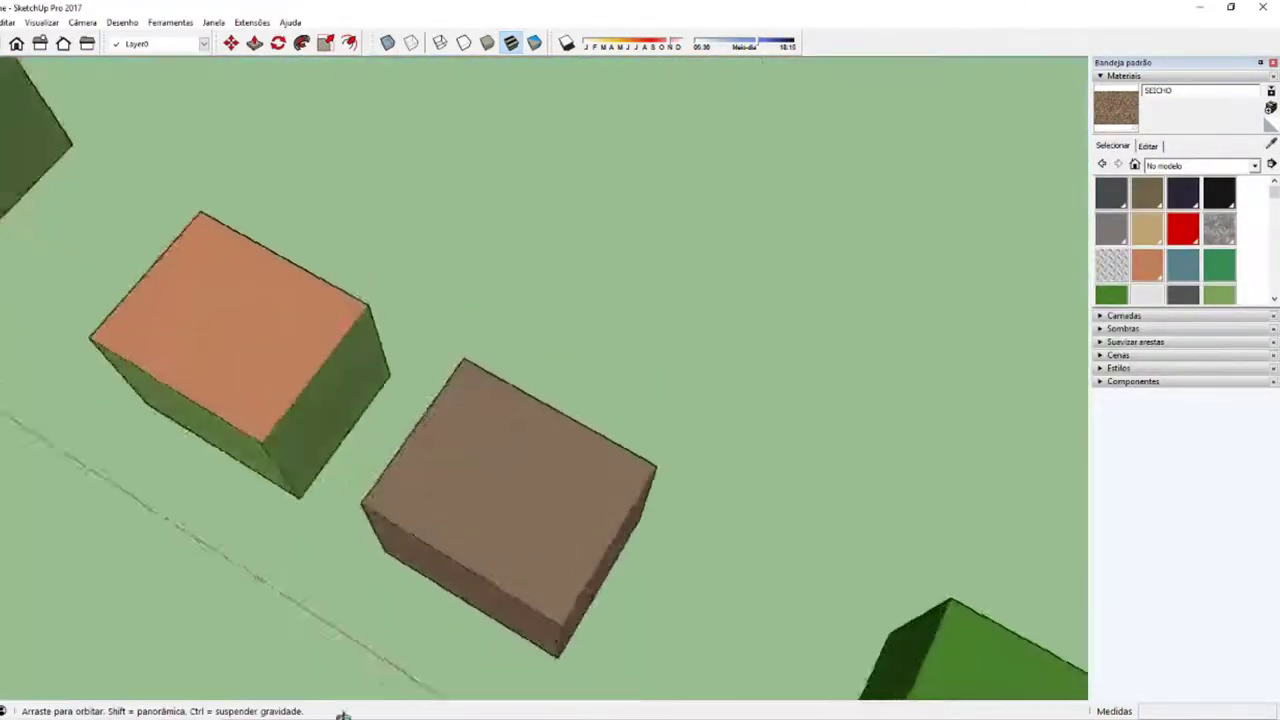
pyautogui.scroll(2, 554, 458)
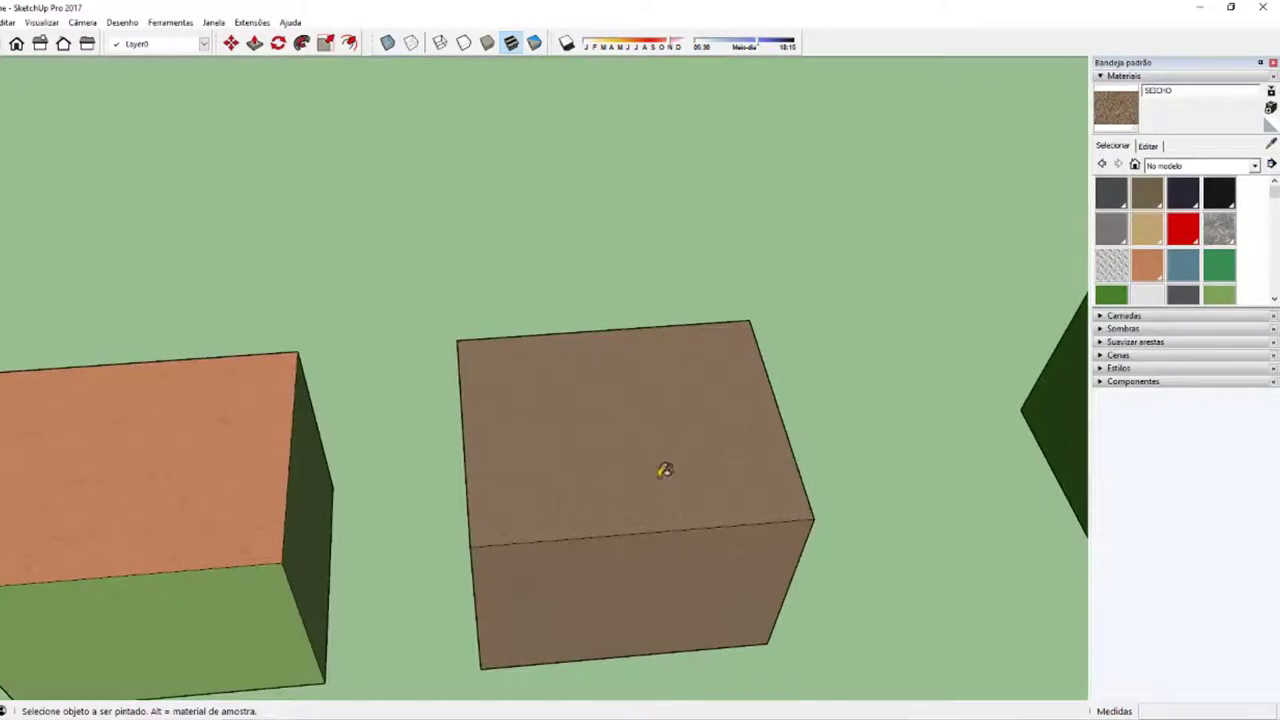
pyautogui.scroll(-2, 663, 469)
pyautogui.click(1150, 146)
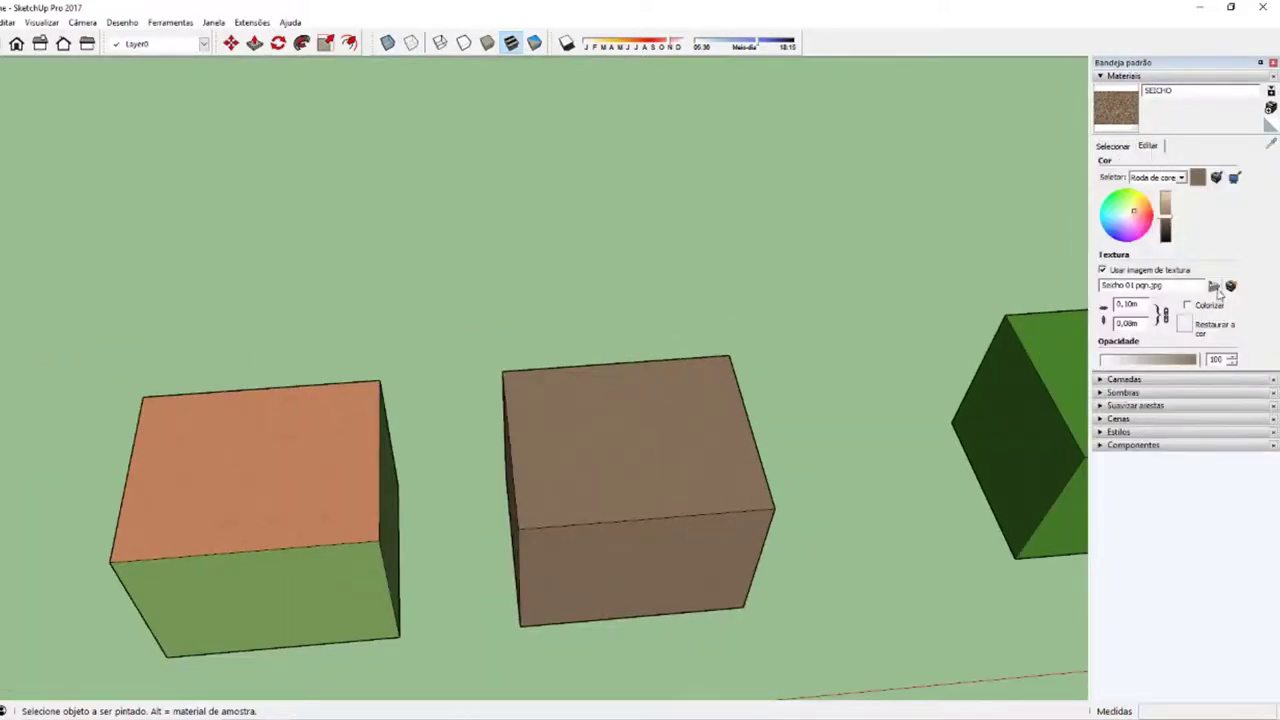
# Step: Replace the SEICHO texture image with Solo 07.jpg
pyautogui.tripleClick(1155, 286)
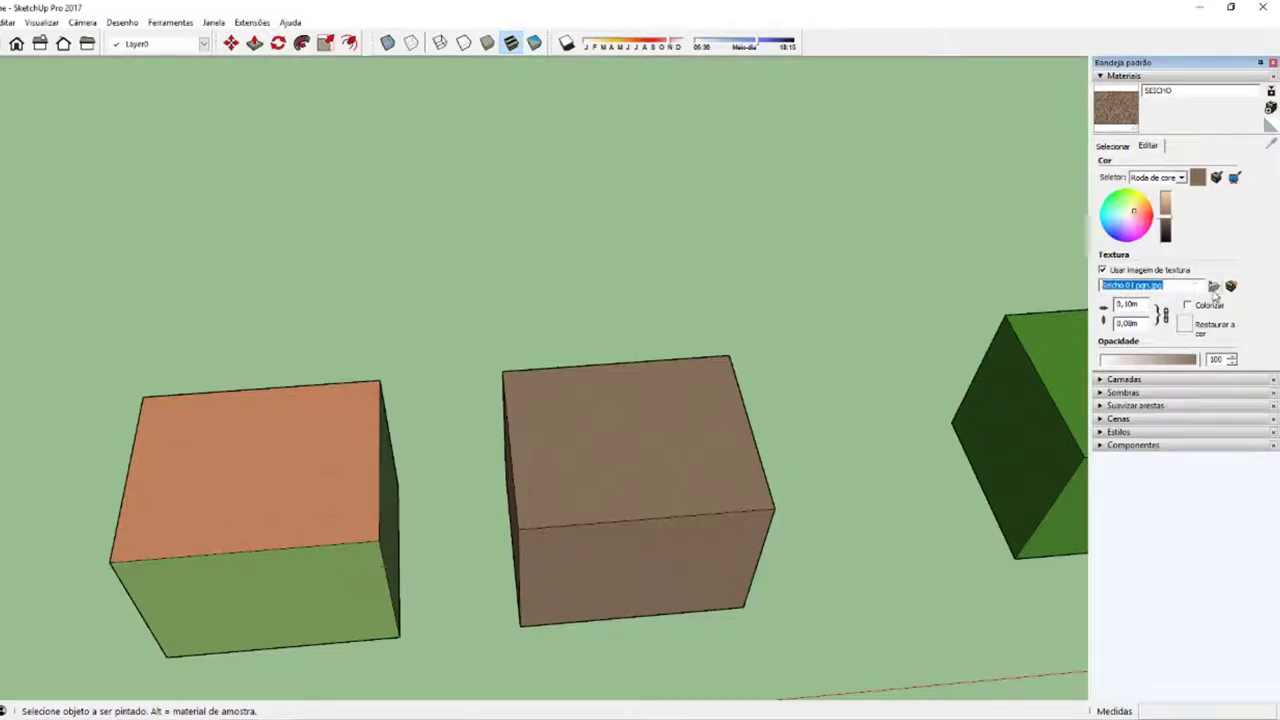
pyautogui.click(1213, 287)
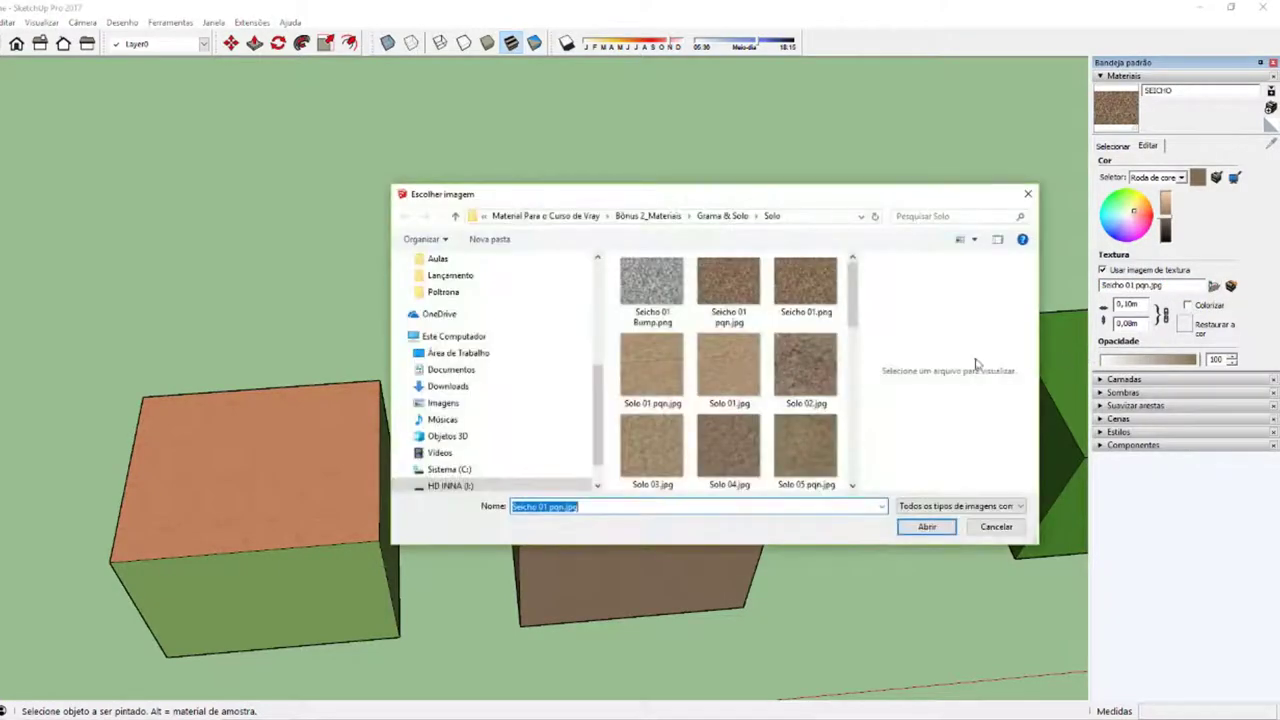
pyautogui.scroll(-1, 727, 430)
pyautogui.click(727, 437)
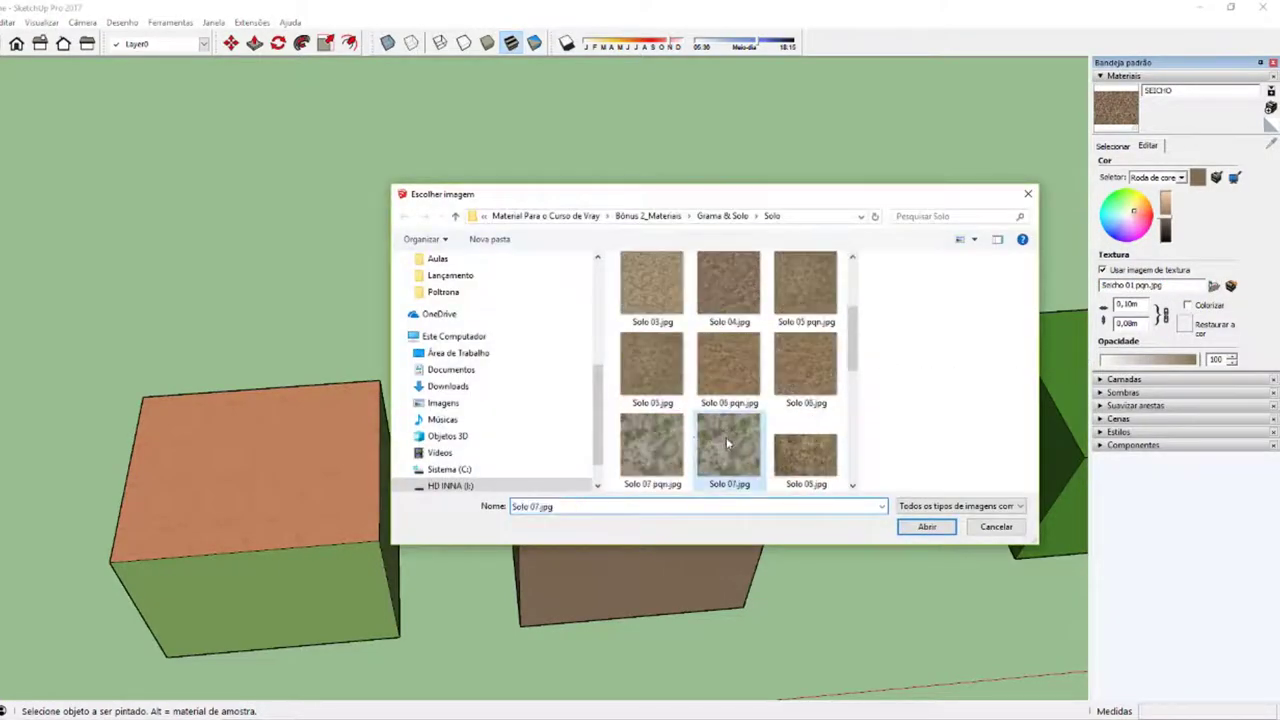
pyautogui.click(926, 530)
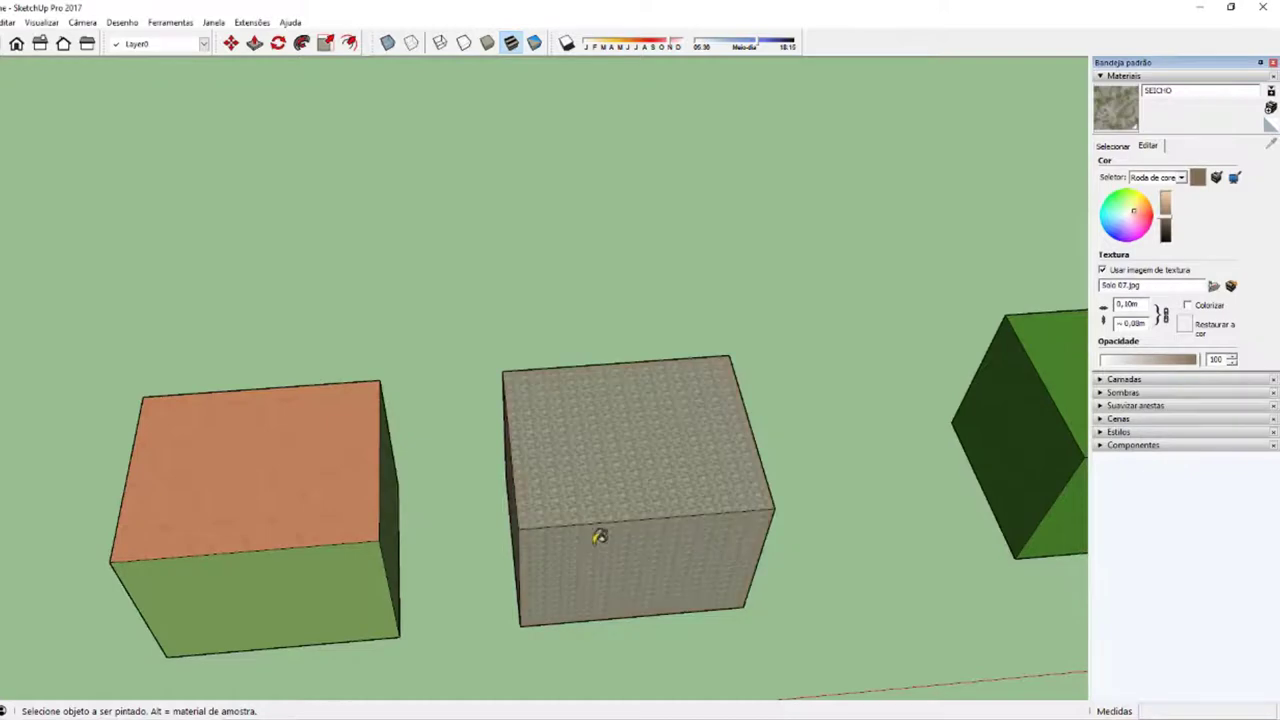
pyautogui.moveTo(669, 477)
pyautogui.mouseDown(button='middle')
pyautogui.moveTo(620, 589)
pyautogui.moveTo(994, 449)
pyautogui.moveTo(626, 466)
pyautogui.moveTo(571, 497)
pyautogui.moveTo(715, 524)
pyautogui.mouseUp(button='middle')
pyautogui.scroll(2, 626, 466)
pyautogui.scroll(-2, 638, 476)
pyautogui.scroll(-1, 640, 478)
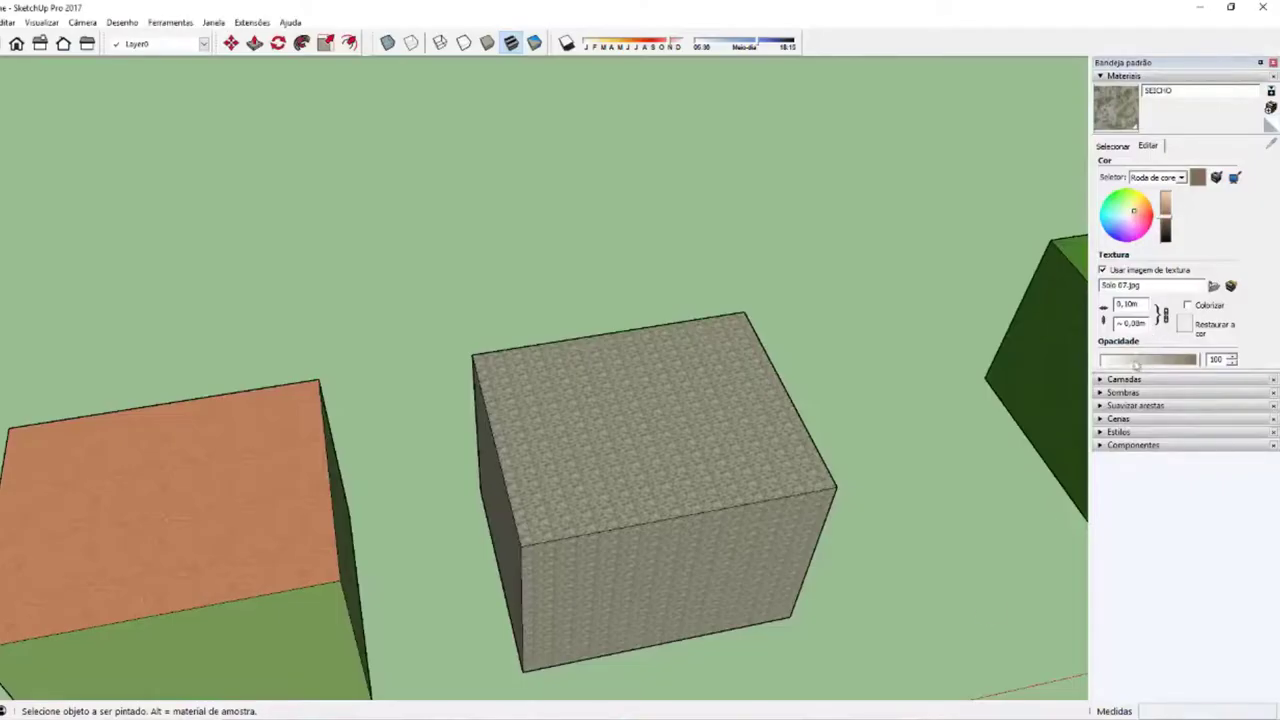
# Step: Drop SEICHO's opacity to 32 and inspect the translucent box from several angles
pyautogui.click(1134, 360)
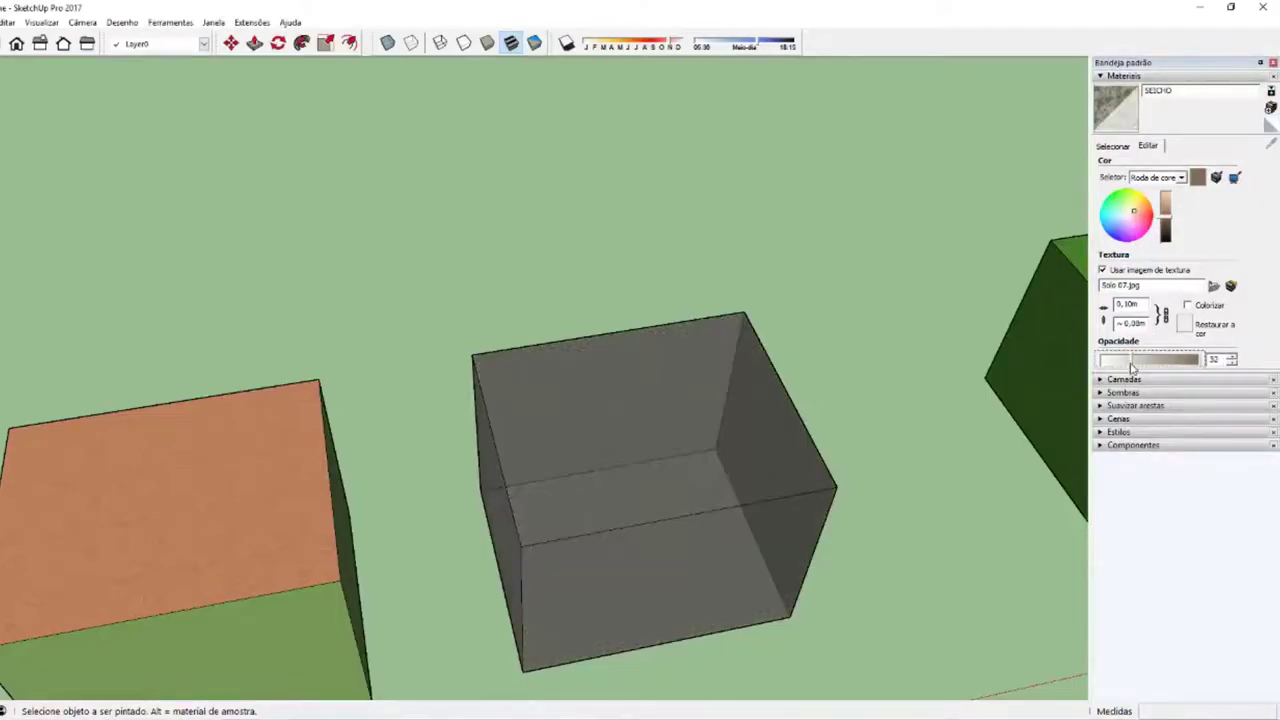
pyautogui.moveTo(671, 511)
pyautogui.mouseDown(button='middle')
pyautogui.moveTo(440, 242)
pyautogui.moveTo(751, 266)
pyautogui.moveTo(520, 520)
pyautogui.mouseUp(button='middle')
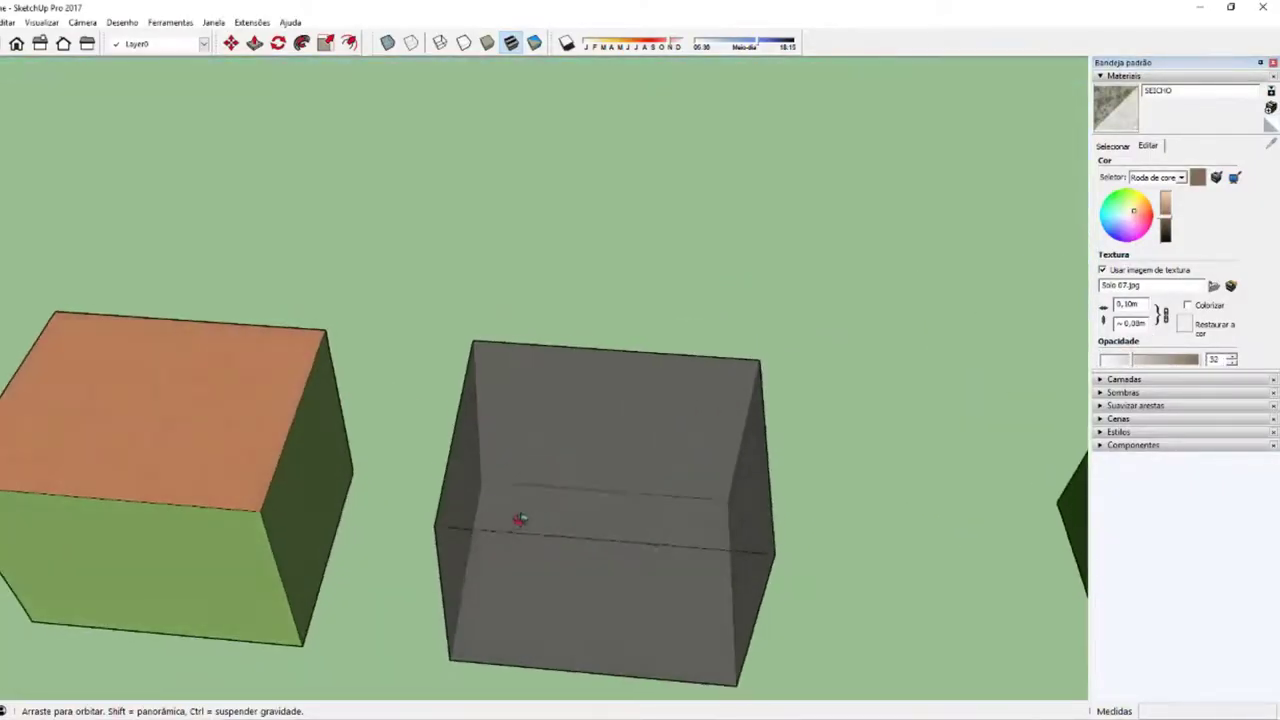
pyautogui.scroll(3, 591, 391)
pyautogui.scroll(2, 565, 432)
pyautogui.moveTo(565, 432)
pyautogui.mouseDown(button='middle')
pyautogui.moveTo(517, 506)
pyautogui.moveTo(531, 229)
pyautogui.mouseUp(button='middle')
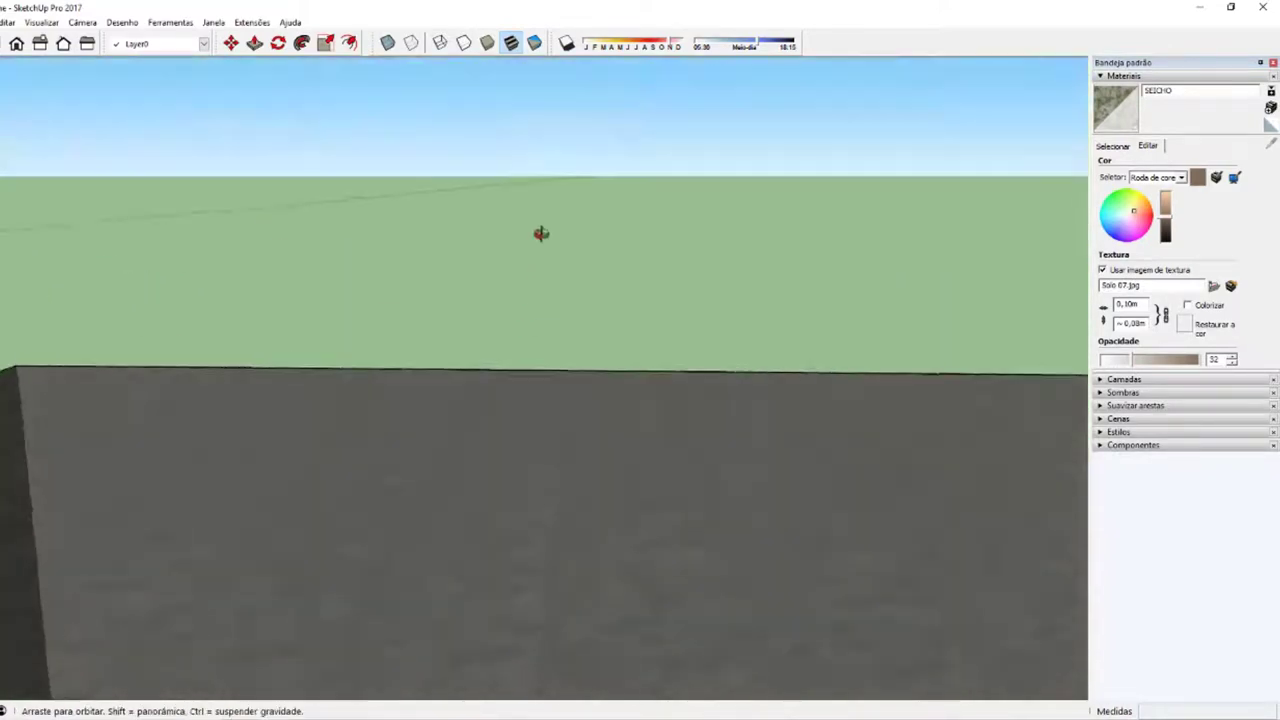
pyautogui.scroll(3, 571, 106)
pyautogui.press('space')
pyautogui.click(463, 484)
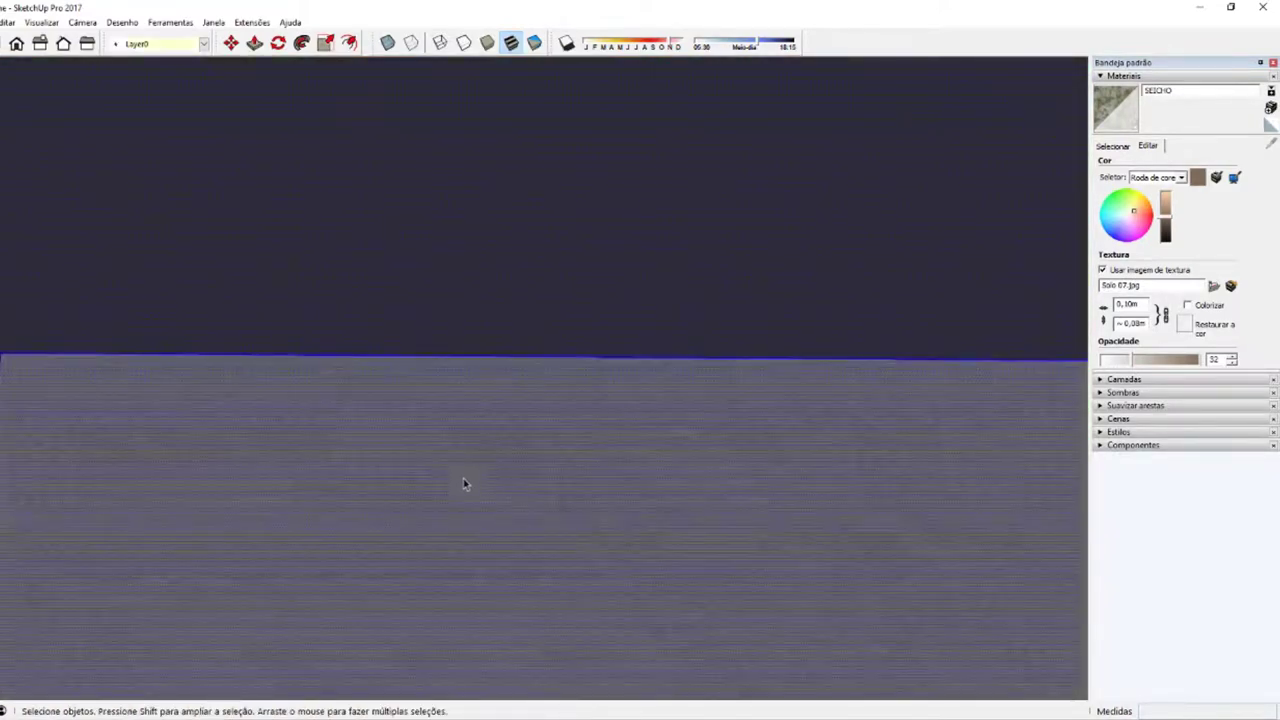
pyautogui.moveTo(463, 484); pyautogui.dragTo(463, 489, button='middle')
pyautogui.moveTo(477, 431); pyautogui.dragTo(526, 586, button='middle')
pyautogui.scroll(-3, 557, 526)
pyautogui.scroll(-3, 583, 543)
pyautogui.scroll(-3, 591, 381)
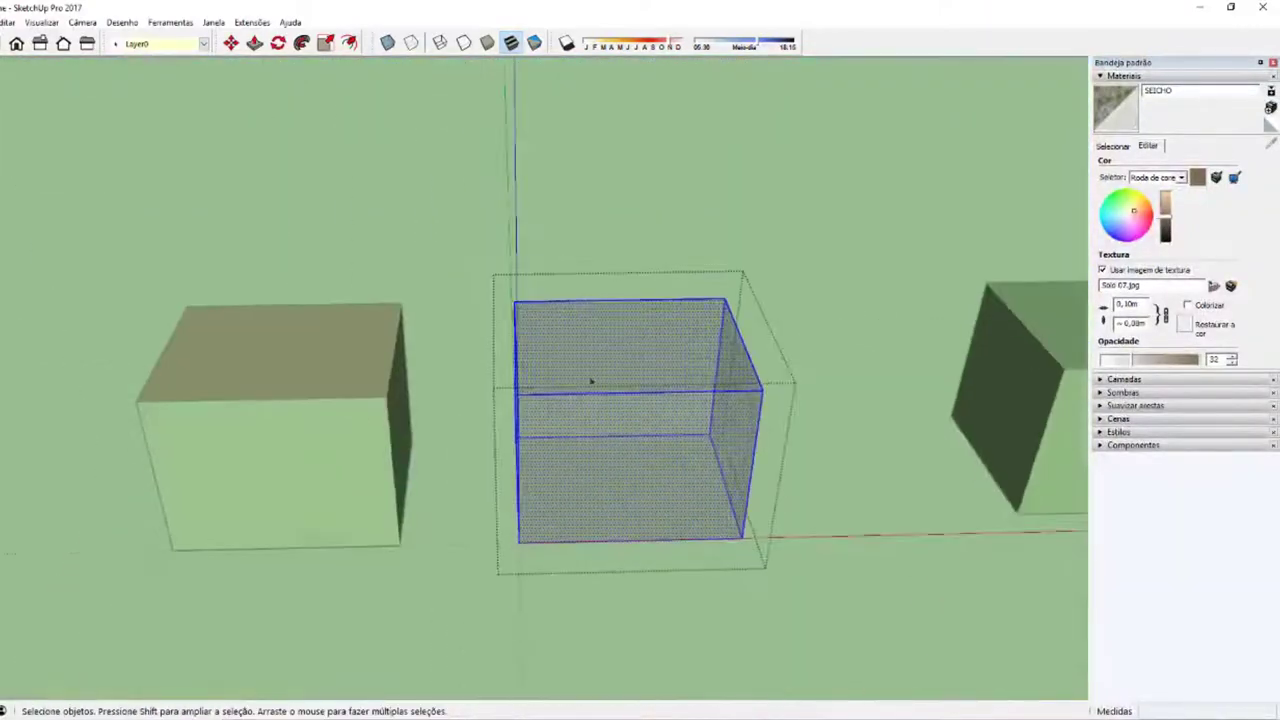
pyautogui.moveTo(666, 360); pyautogui.dragTo(658, 422, button='middle')
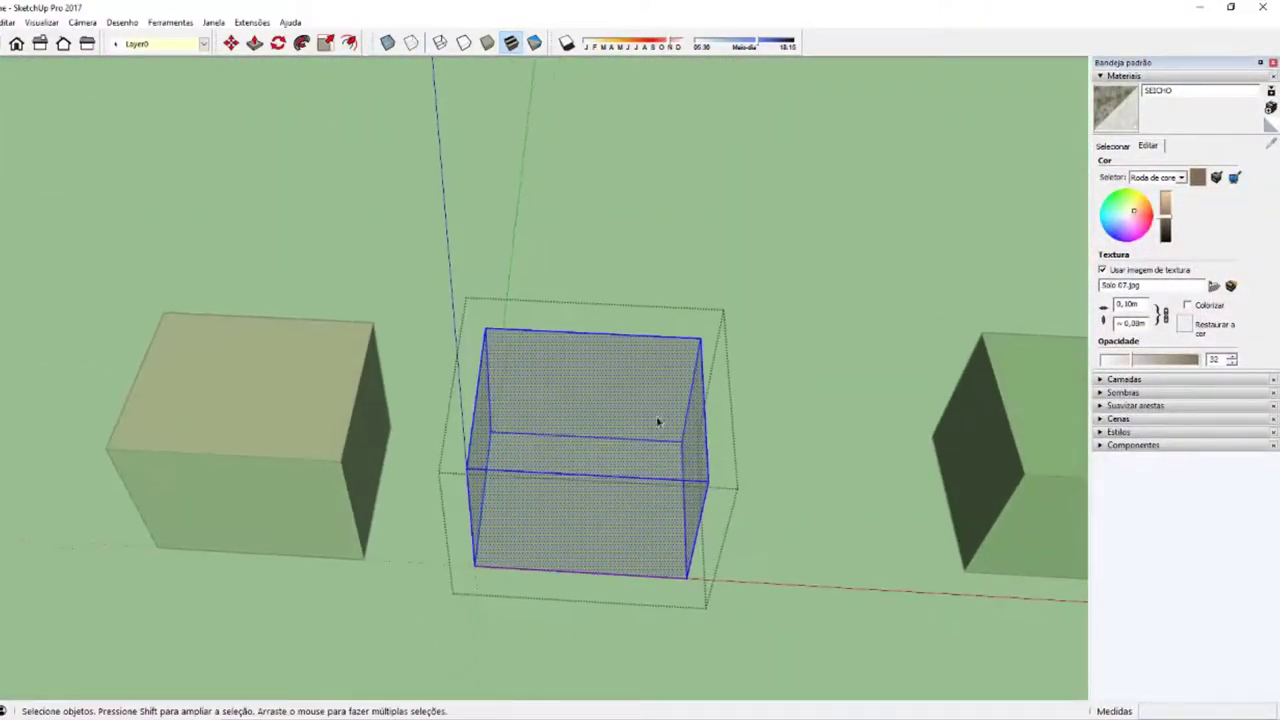
pyautogui.click(791, 317)
pyautogui.moveTo(791, 317)
pyautogui.mouseDown(button='middle')
pyautogui.moveTo(569, 449)
pyautogui.moveTo(820, 463)
pyautogui.moveTo(477, 266)
pyautogui.moveTo(557, 474)
pyautogui.moveTo(769, 286)
pyautogui.moveTo(503, 263)
pyautogui.moveTo(555, 428)
pyautogui.moveTo(650, 440)
pyautogui.mouseUp(button='middle')
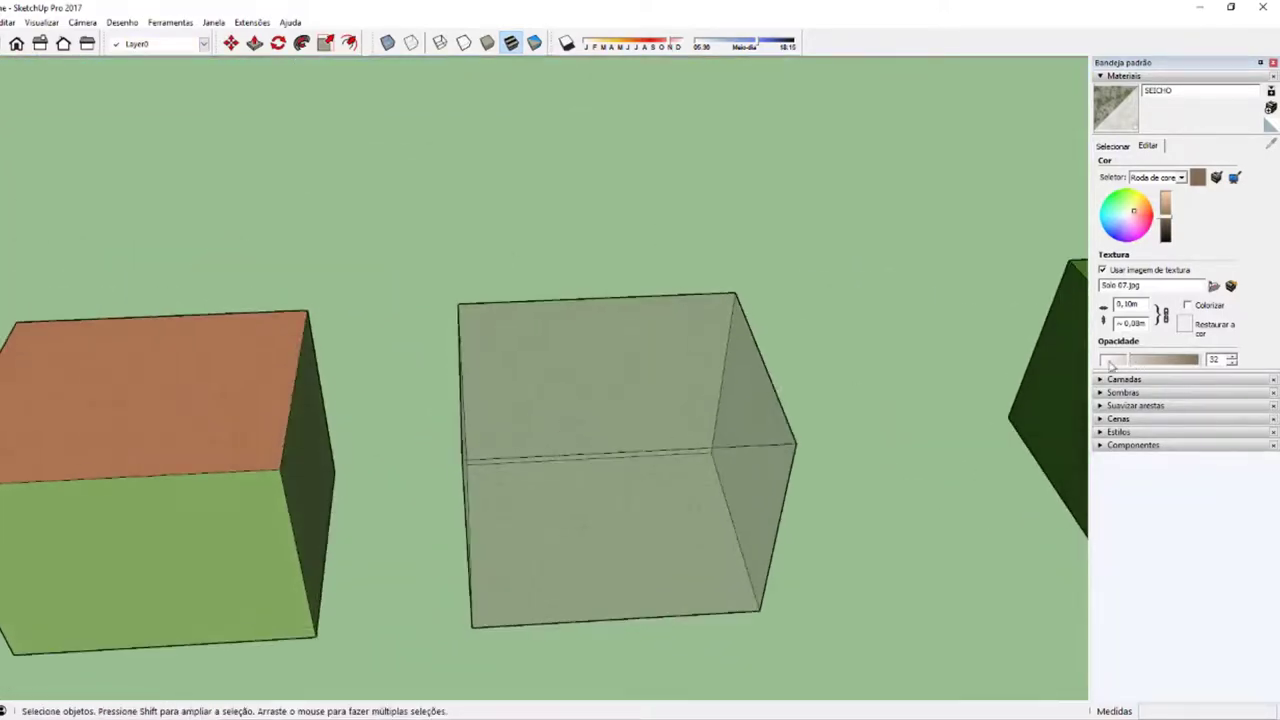
# Step: Restore SEICHO to 100 opacity and select the three Textura notes in XMind
pyautogui.moveTo(1110, 366); pyautogui.dragTo(1205, 366)
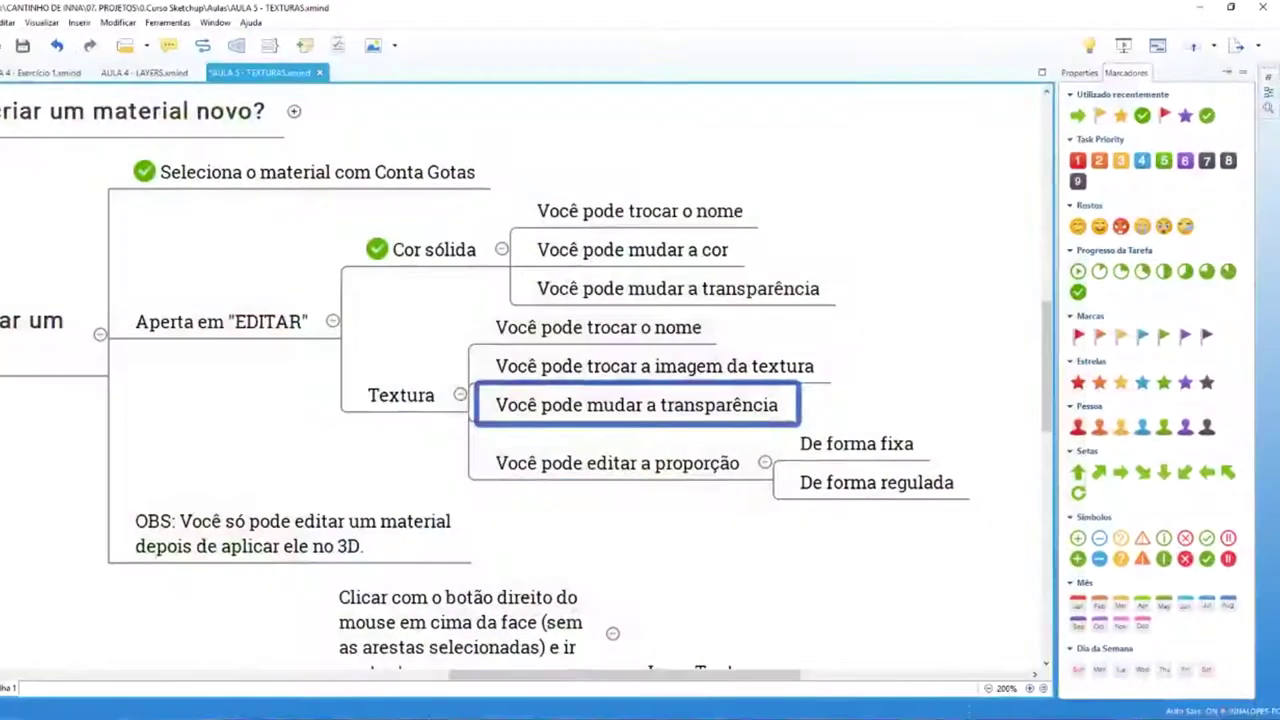
pyautogui.press('Up')
pyautogui.press('Up')
pyautogui.click(620, 366)
pyautogui.click(597, 405)
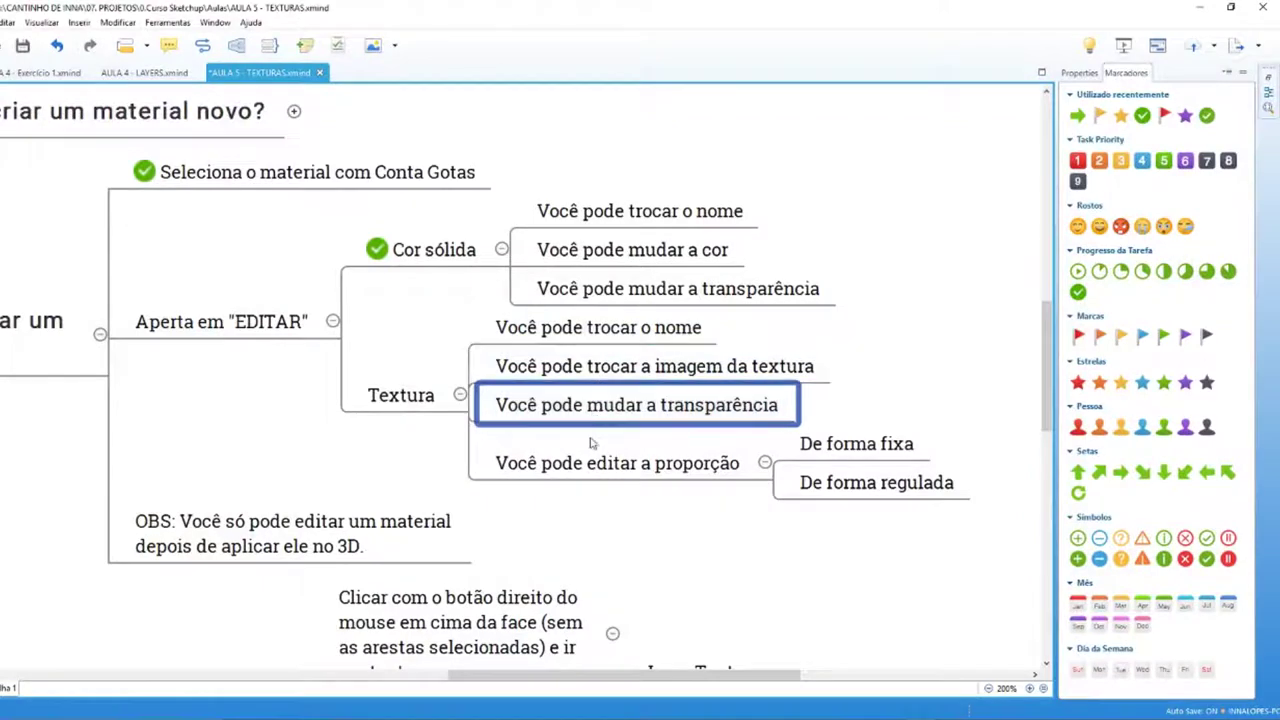
pyautogui.click(594, 444)
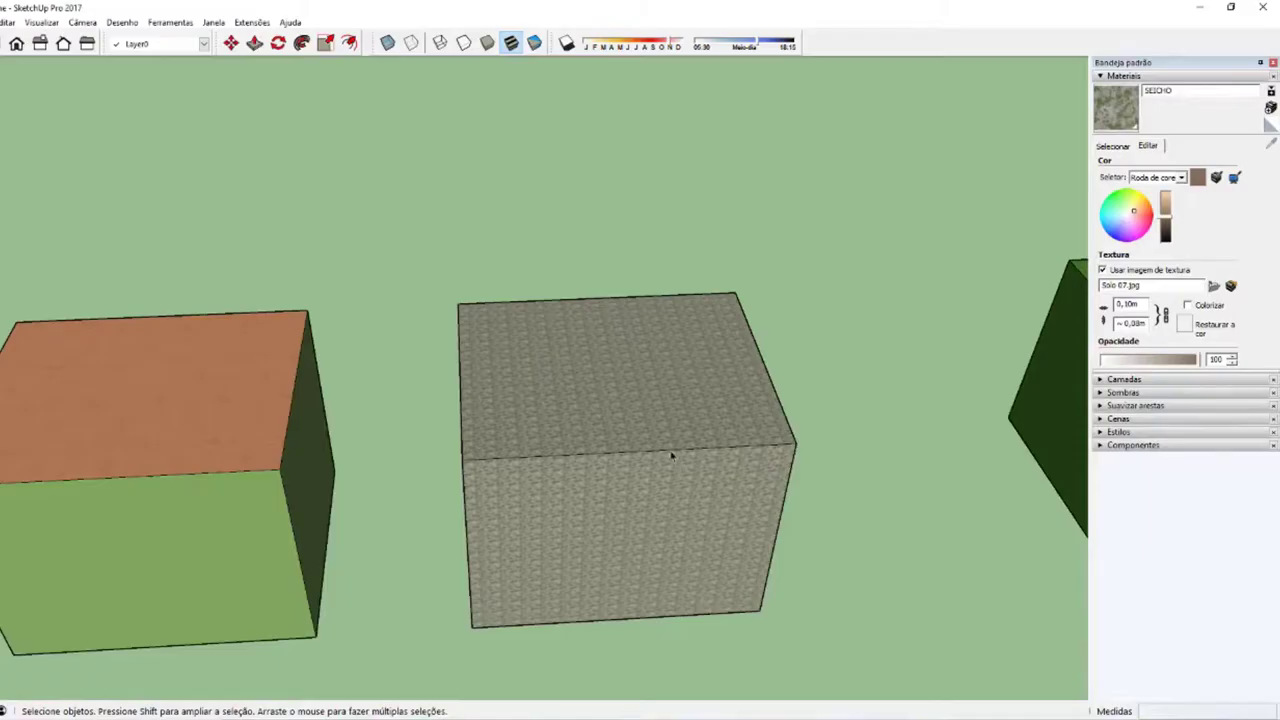
pyautogui.moveTo(671, 451); pyautogui.dragTo(629, 509, button='middle')
pyautogui.scroll(3, 617, 466)
# Step: Set the SEICHO texture width to 1,00 m, making it about 0,75 m tall
pyautogui.scroll(-3, 634, 530)
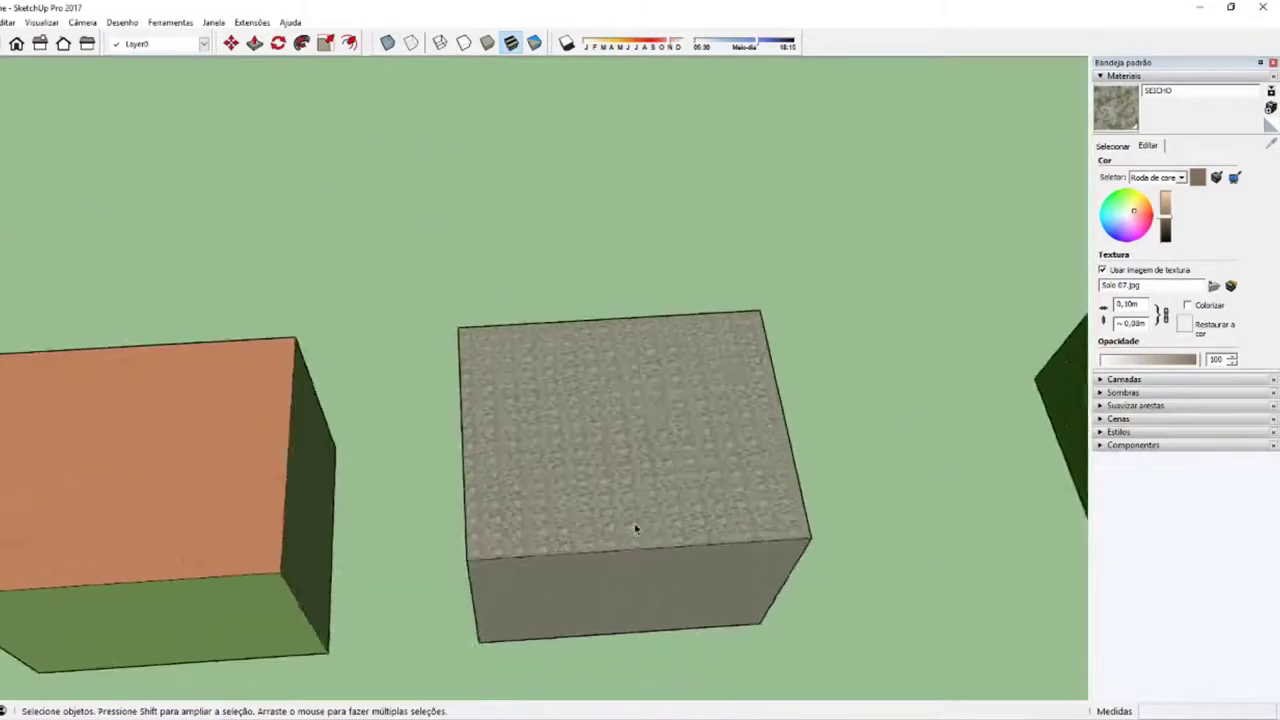
pyautogui.scroll(-3, 635, 530)
pyautogui.scroll(-1, 660, 495)
pyautogui.scroll(-1, 683, 486)
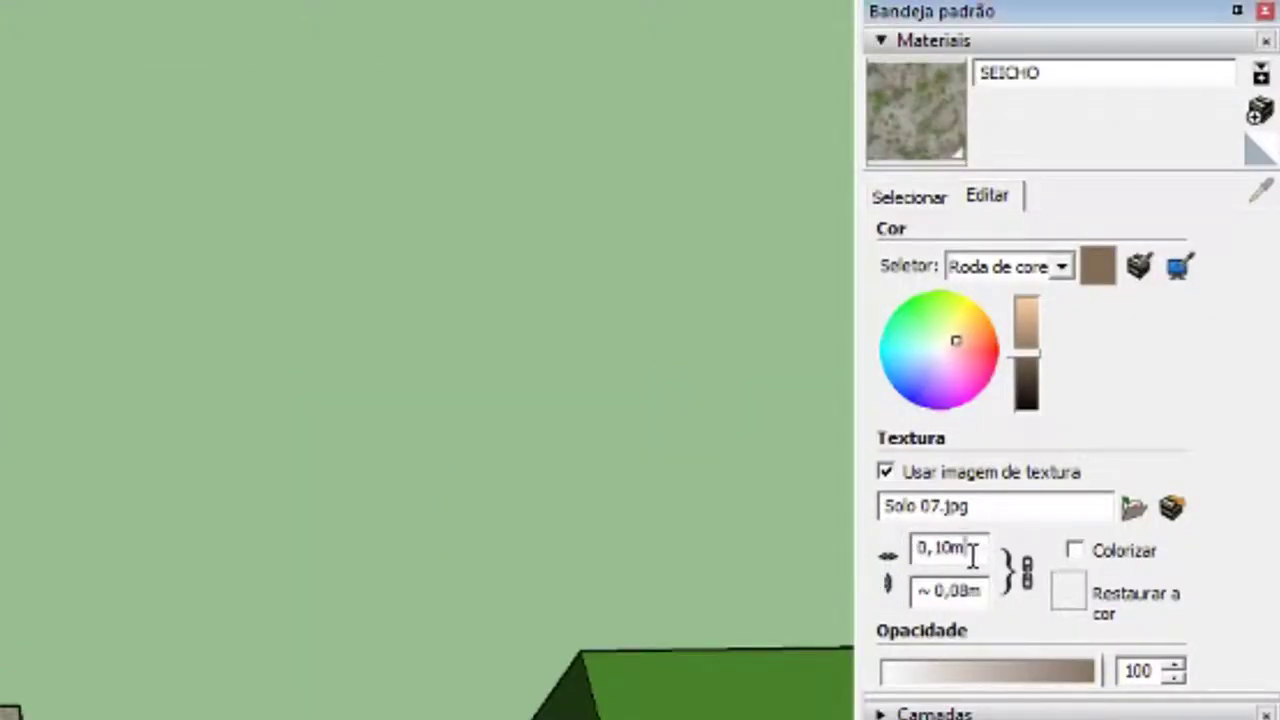
pyautogui.moveTo(966, 550); pyautogui.dragTo(955, 550)
pyautogui.moveTo(978, 548); pyautogui.dragTo(749, 563)
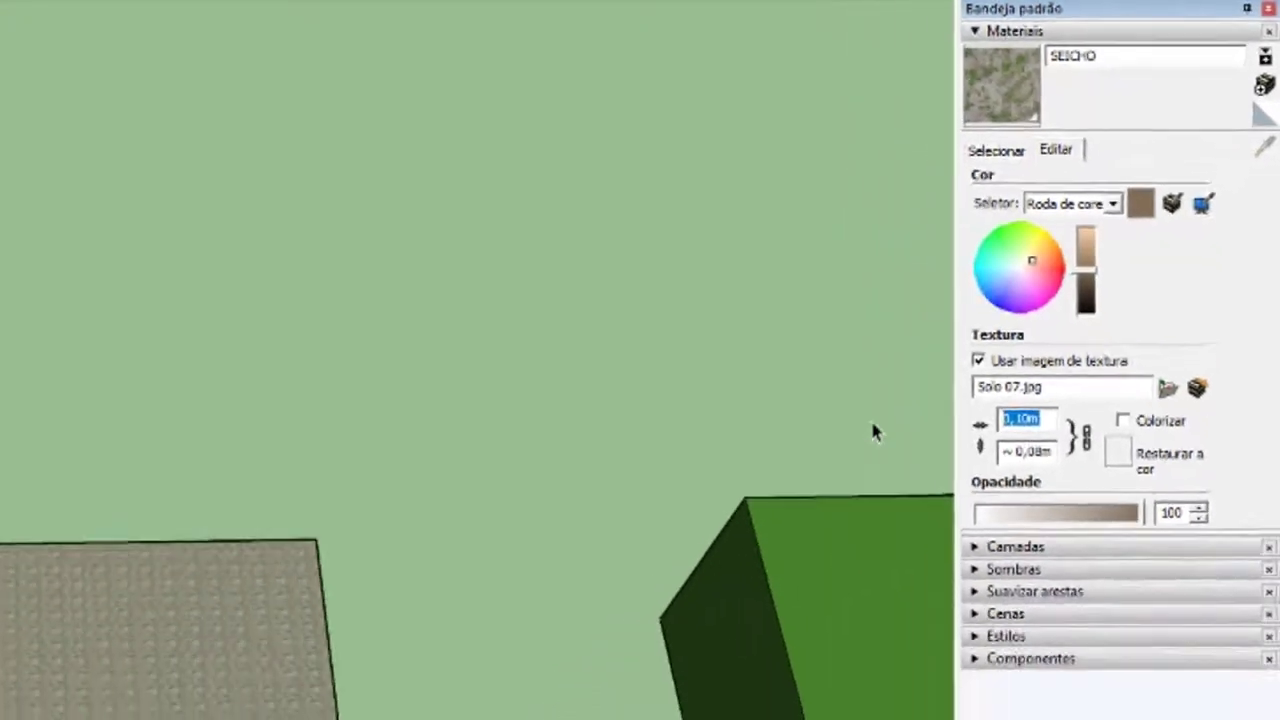
pyautogui.write('1')
pyautogui.press('Return')
pyautogui.scroll(3, 571, 443)
pyautogui.moveTo(649, 486)
pyautogui.mouseDown(button='middle')
pyautogui.moveTo(640, 149)
pyautogui.moveTo(670, 435)
pyautogui.mouseUp(button='middle')
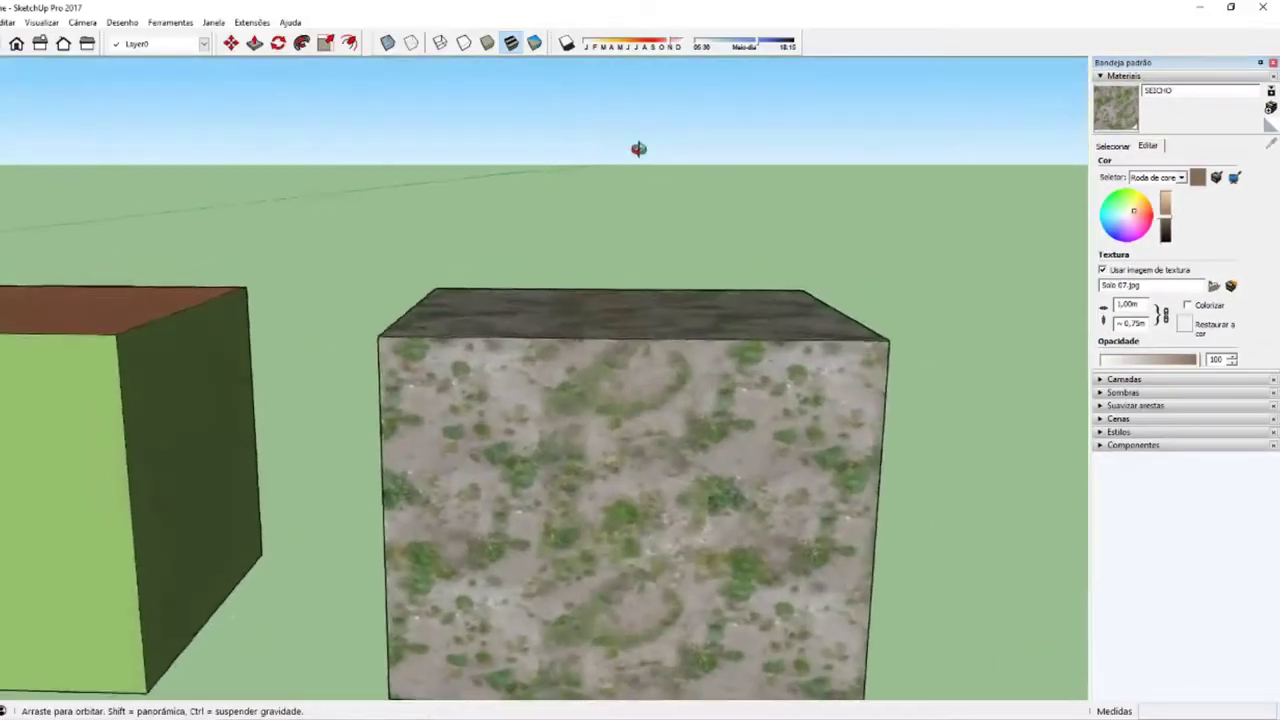
pyautogui.scroll(-2, 600, 435)
pyautogui.scroll(-1, 490, 445)
pyautogui.scroll(-1, 451, 457)
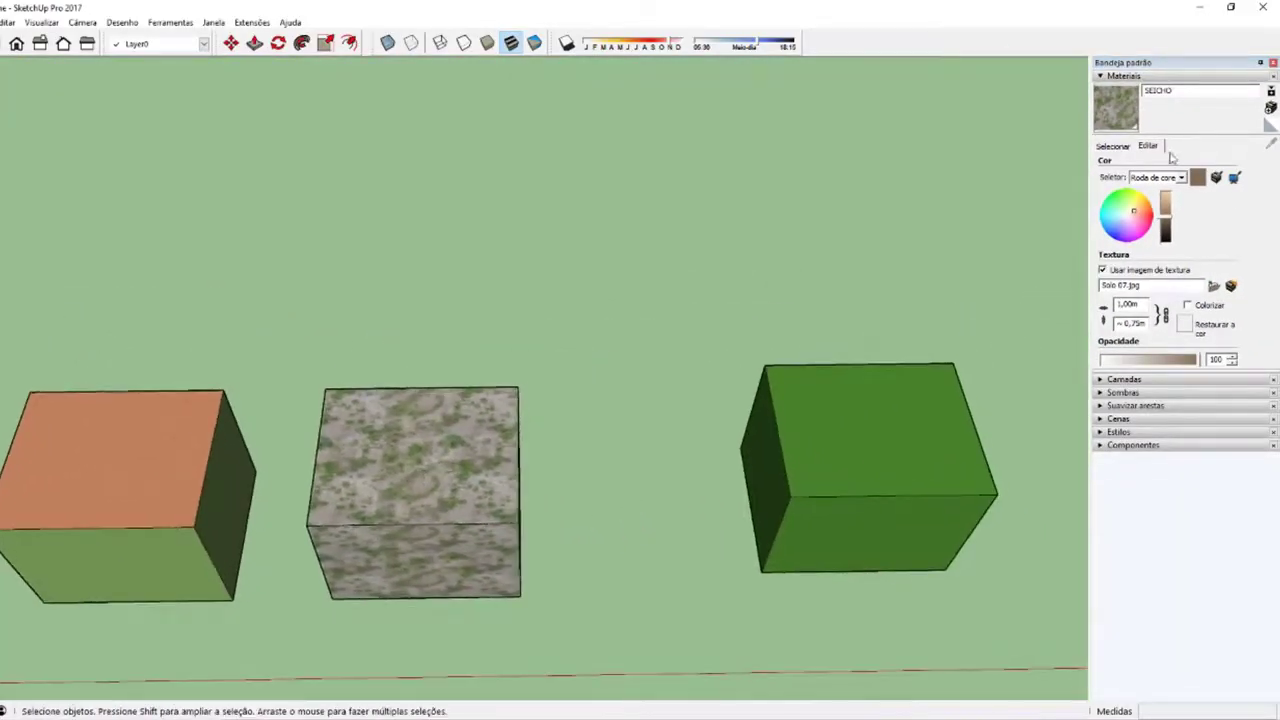
pyautogui.click(1112, 147)
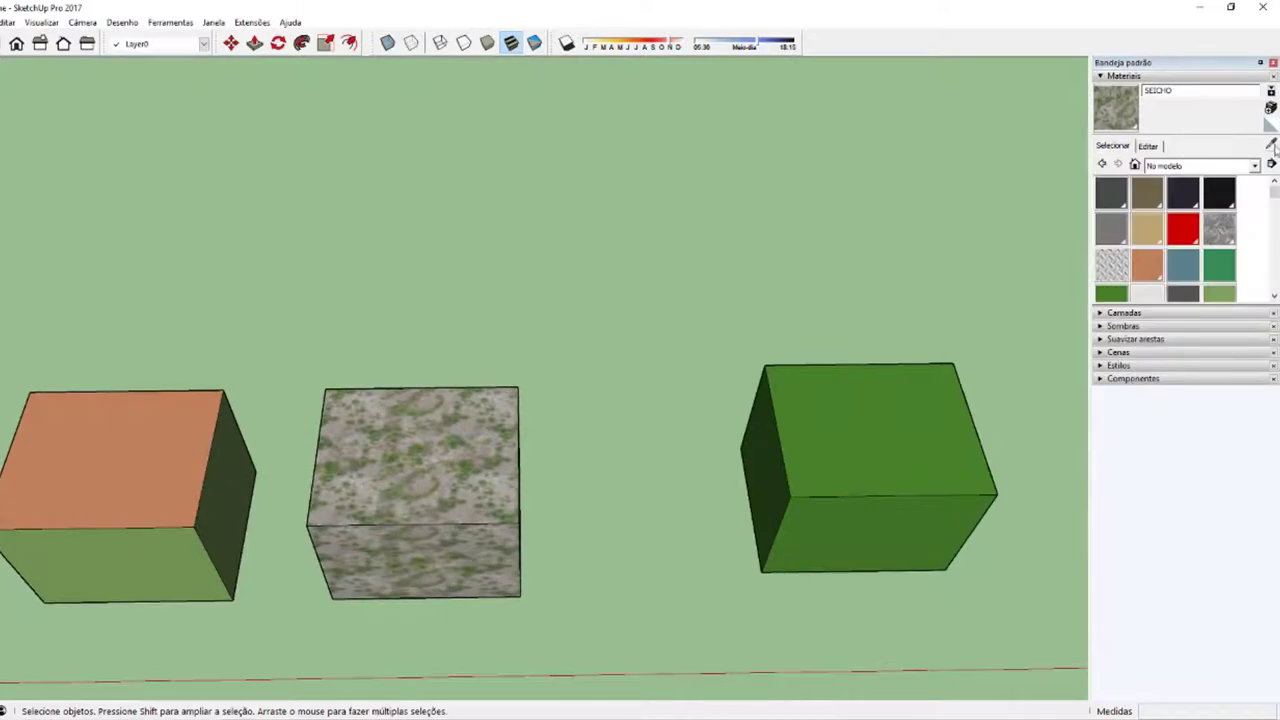
# Step: Sample GRAMA from the right box and set its texture width to 5 m
pyautogui.click(1271, 144)
pyautogui.click(870, 412)
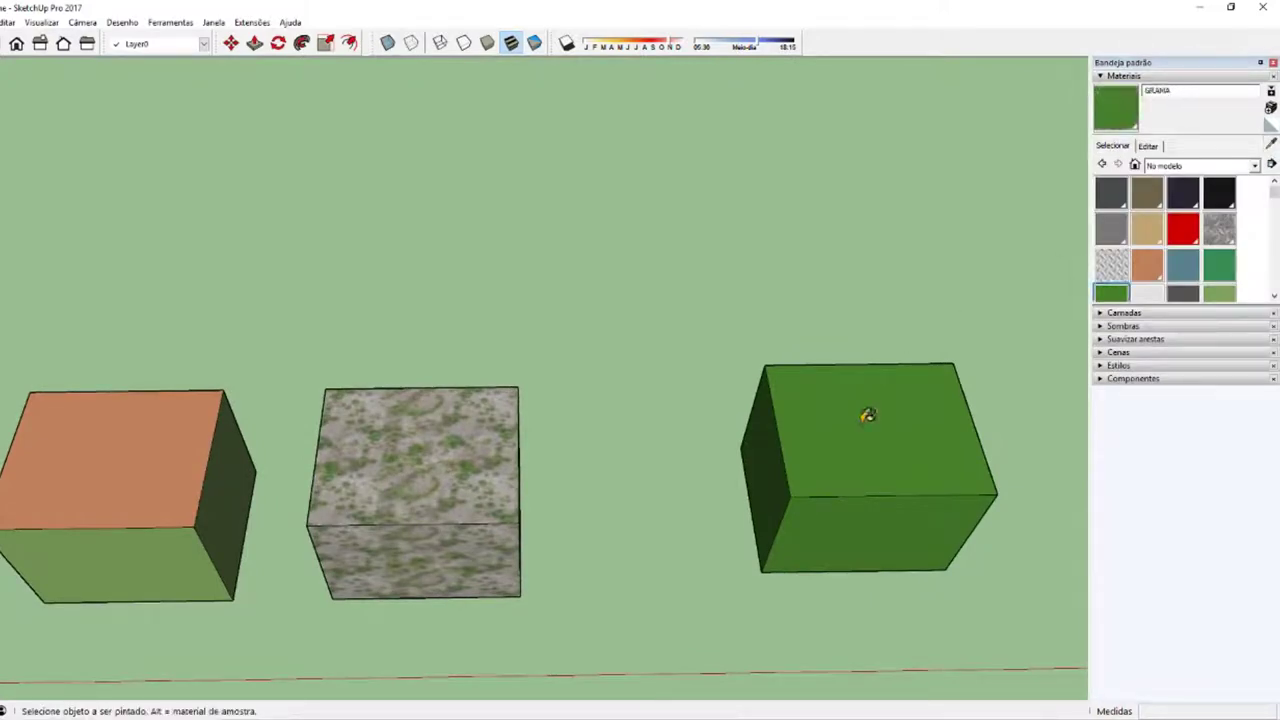
pyautogui.click(1148, 147)
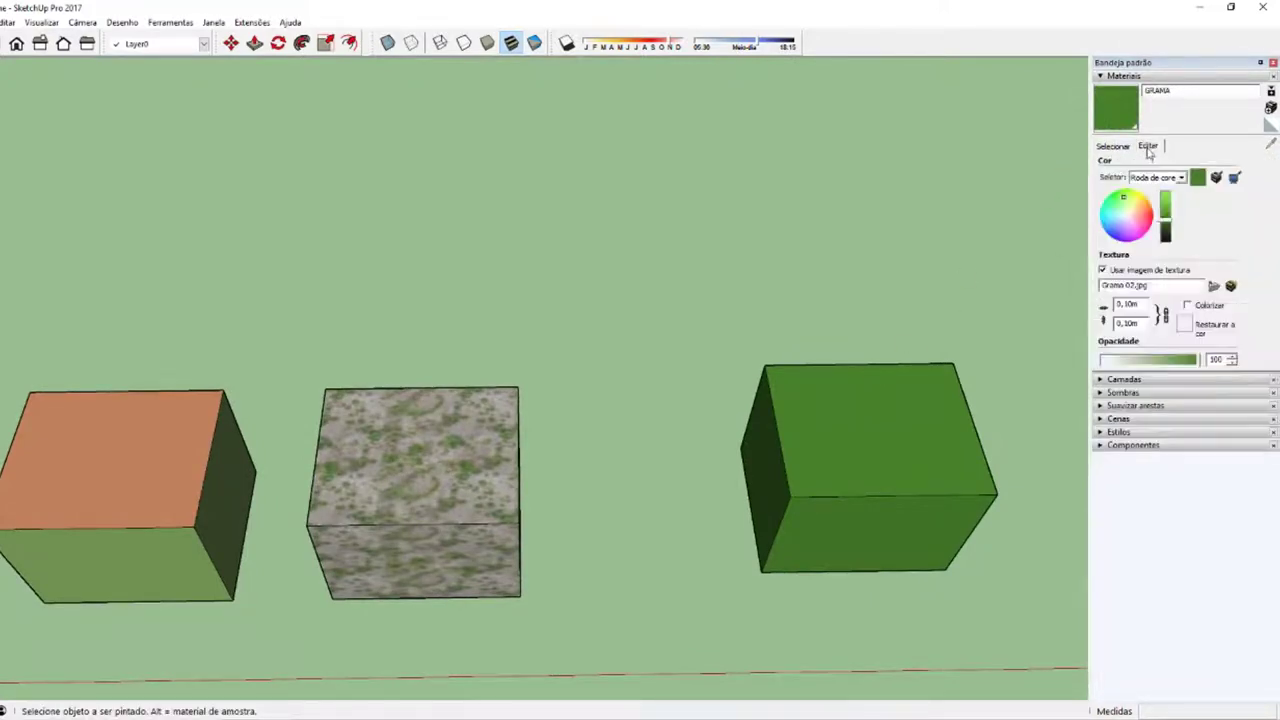
pyautogui.doubleClick(1141, 304)
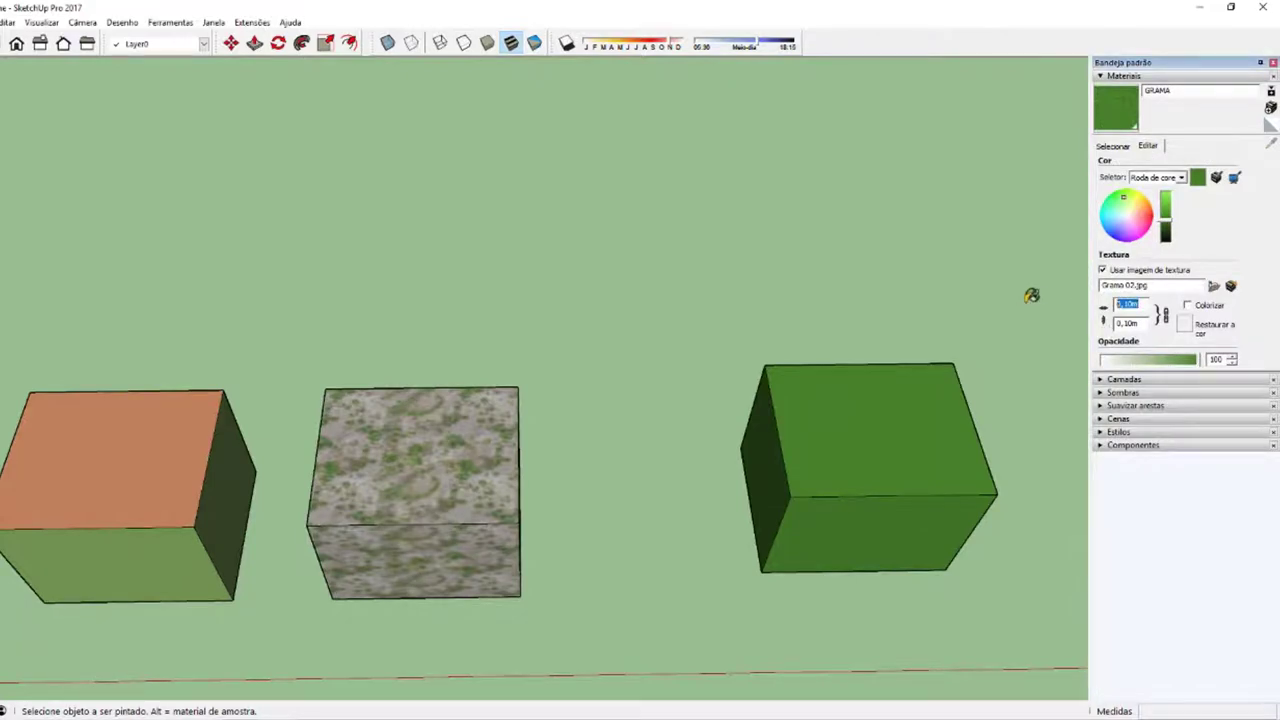
pyautogui.write('5')
pyautogui.press('Return')
pyautogui.moveTo(918, 315)
pyautogui.mouseDown(button='middle')
pyautogui.moveTo(800, 485)
pyautogui.moveTo(960, 420)
pyautogui.mouseUp(button='middle')
pyautogui.press('space')
pyautogui.click(800, 485)
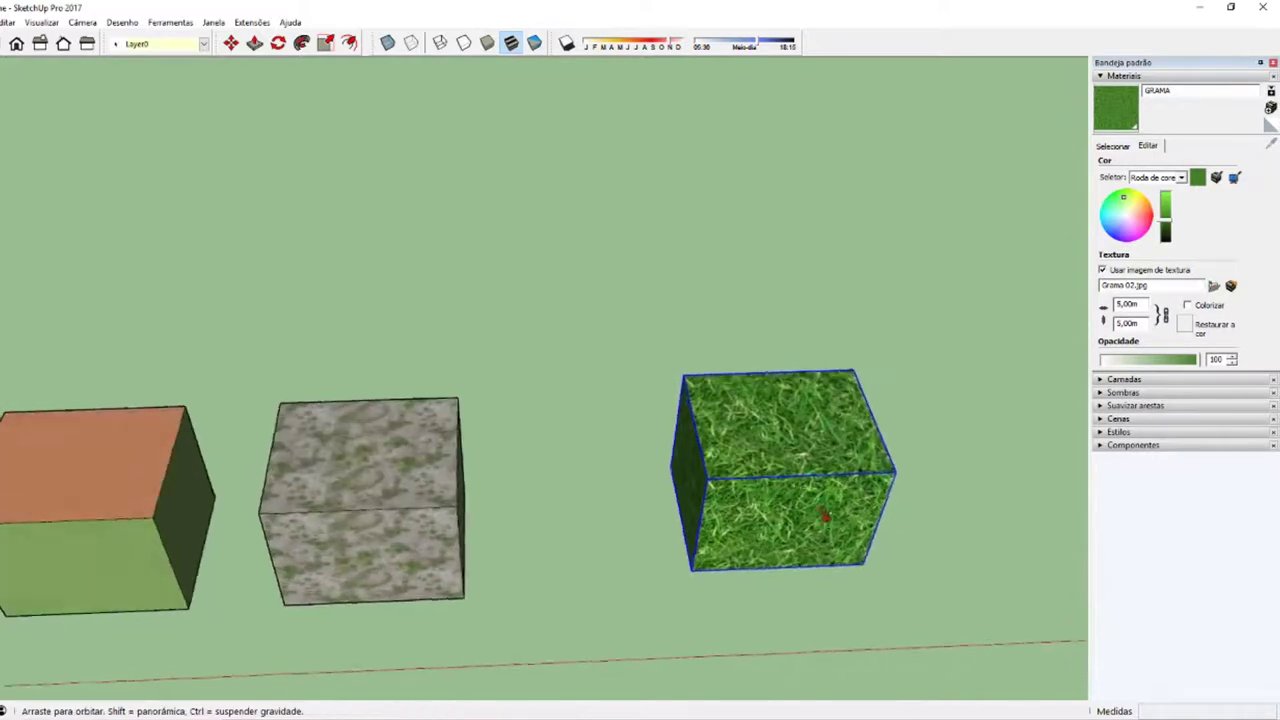
# Step: Try grass texture widths of 1, 2 and 3 m, settling on 1,00 m × 1,00 m
pyautogui.doubleClick(1138, 303)
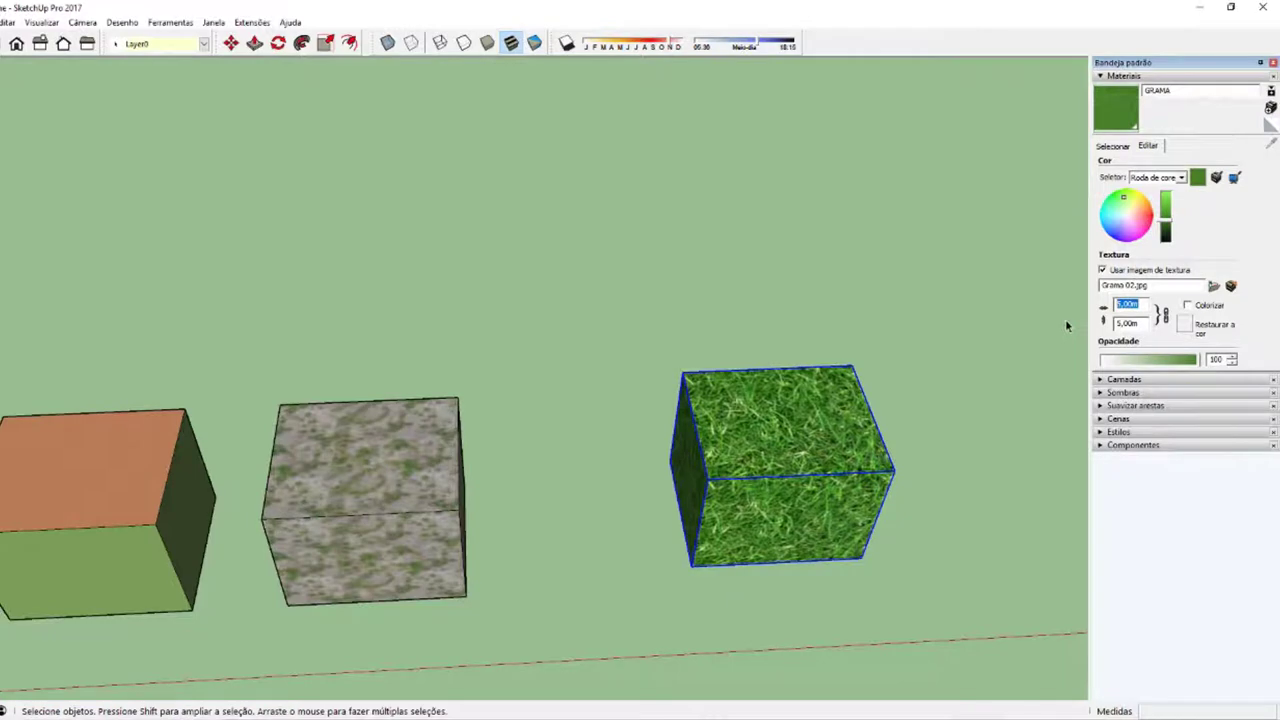
pyautogui.write('1')
pyautogui.press('Return')
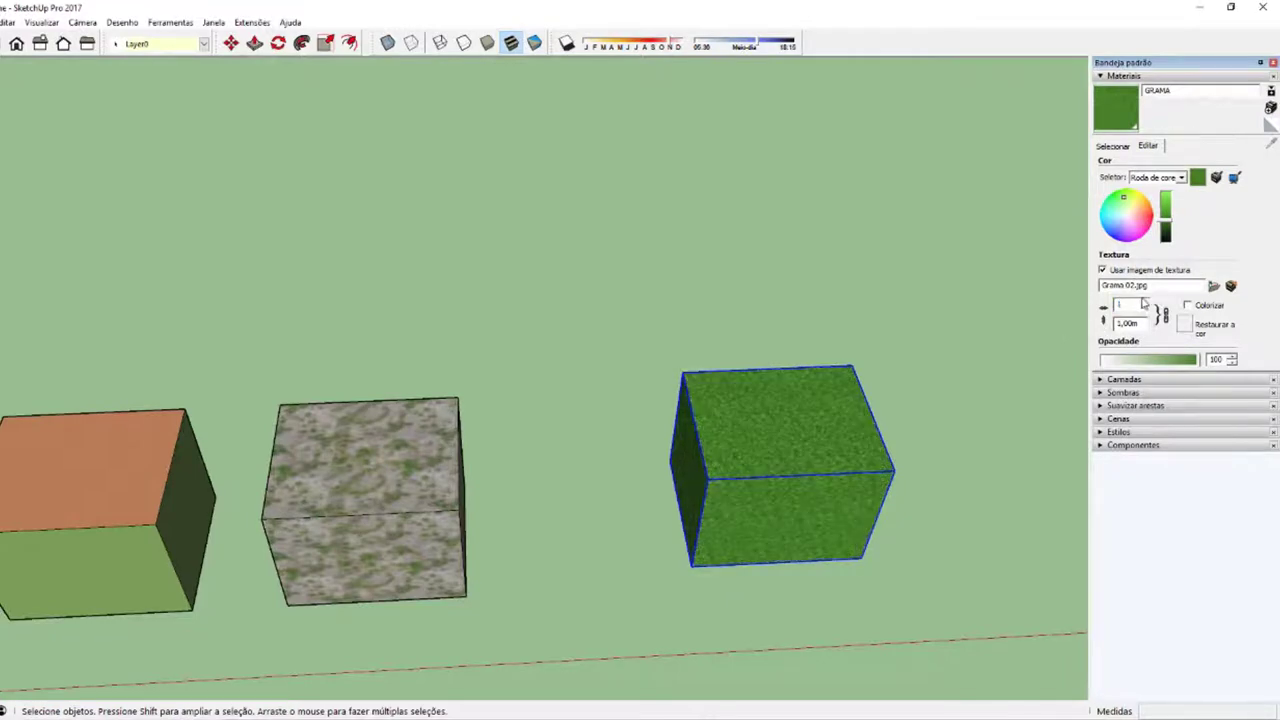
pyautogui.write('2')
pyautogui.press('Return')
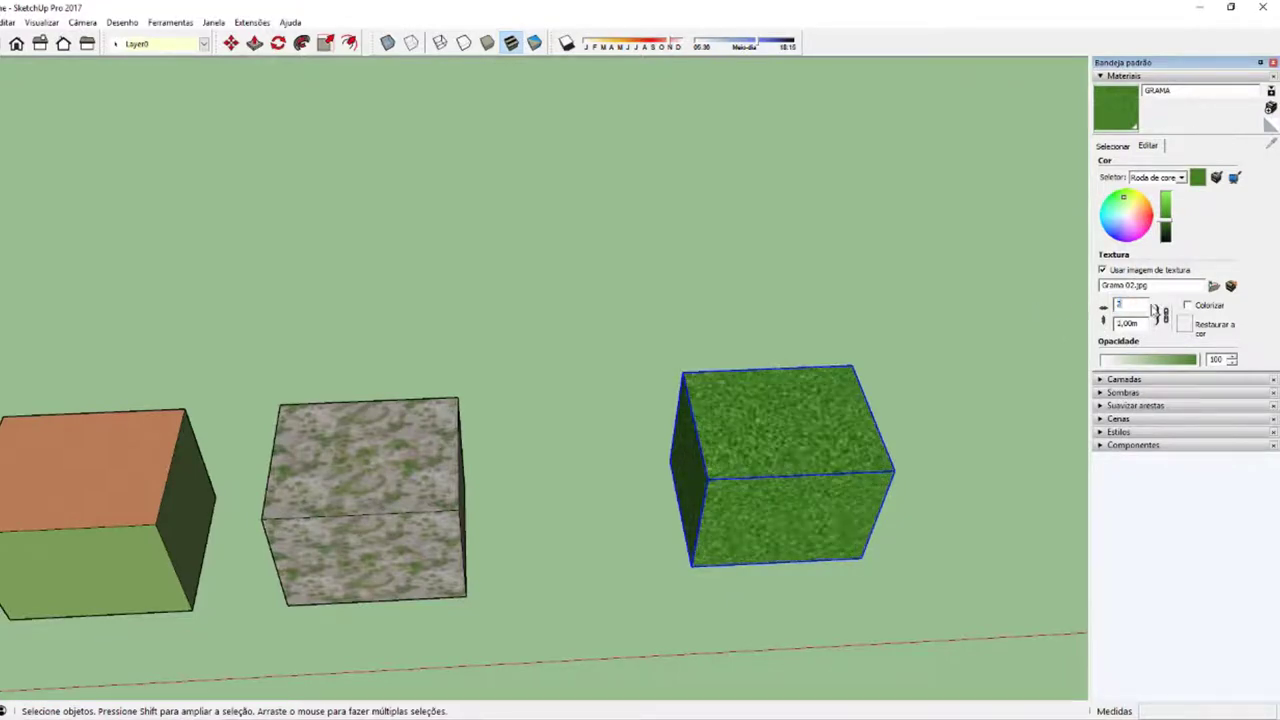
pyautogui.write('3')
pyautogui.press('Return')
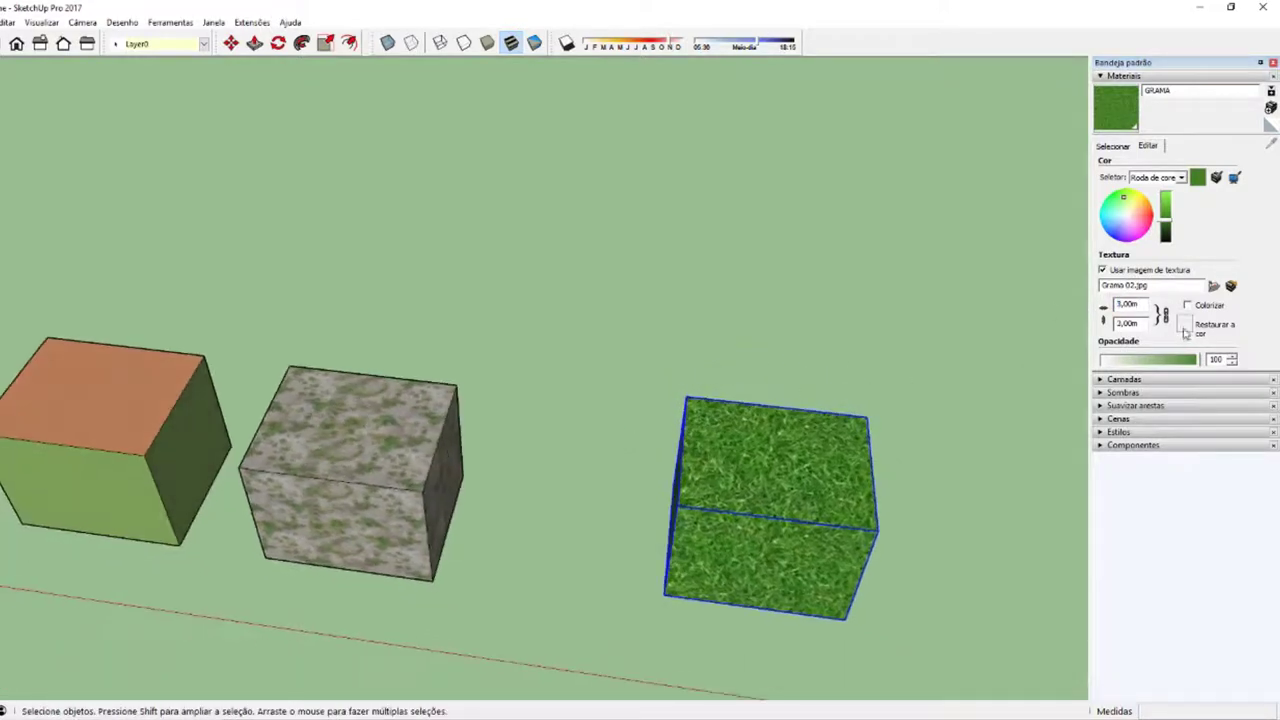
pyautogui.press('Return')
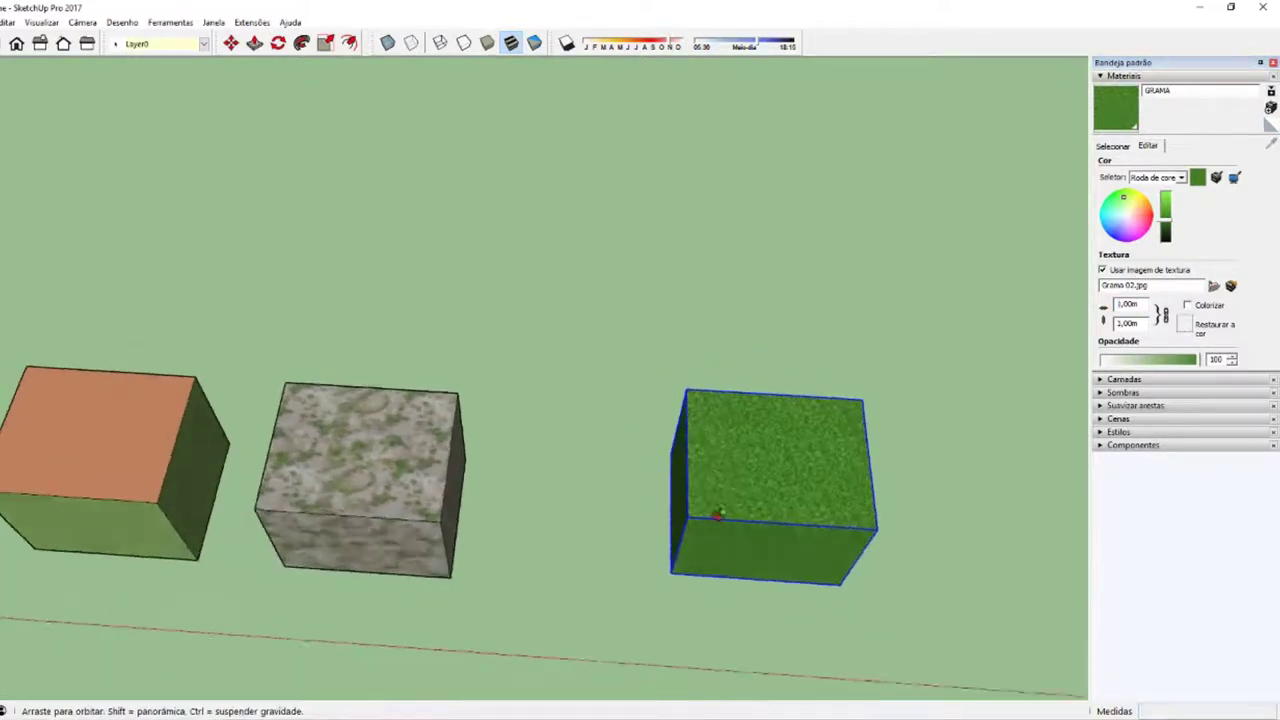
pyautogui.moveTo(1040, 297)
pyautogui.mouseDown(button='middle')
pyautogui.moveTo(345, 450)
pyautogui.moveTo(1211, 214)
pyautogui.mouseUp(button='middle')
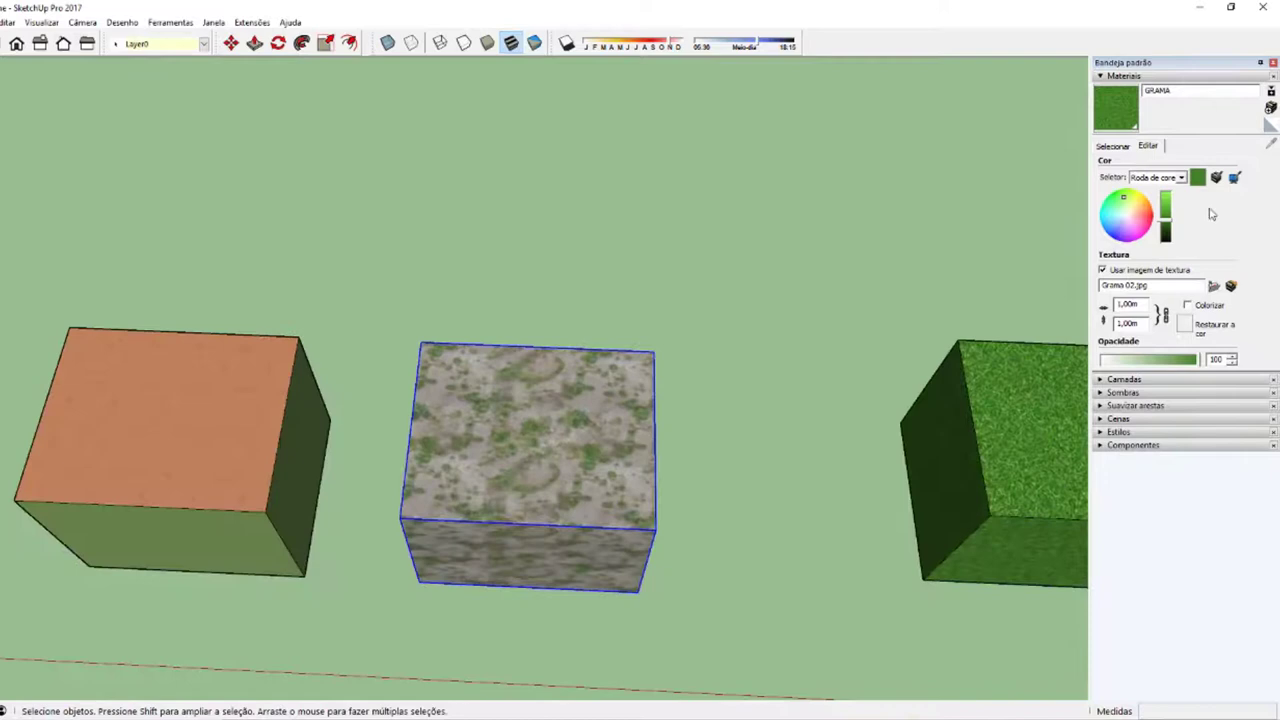
# Step: Sample SEIXO from the middle cube and set its texture width to 1,5 m
pyautogui.click(1120, 148)
pyautogui.click(1272, 147)
pyautogui.click(580, 427)
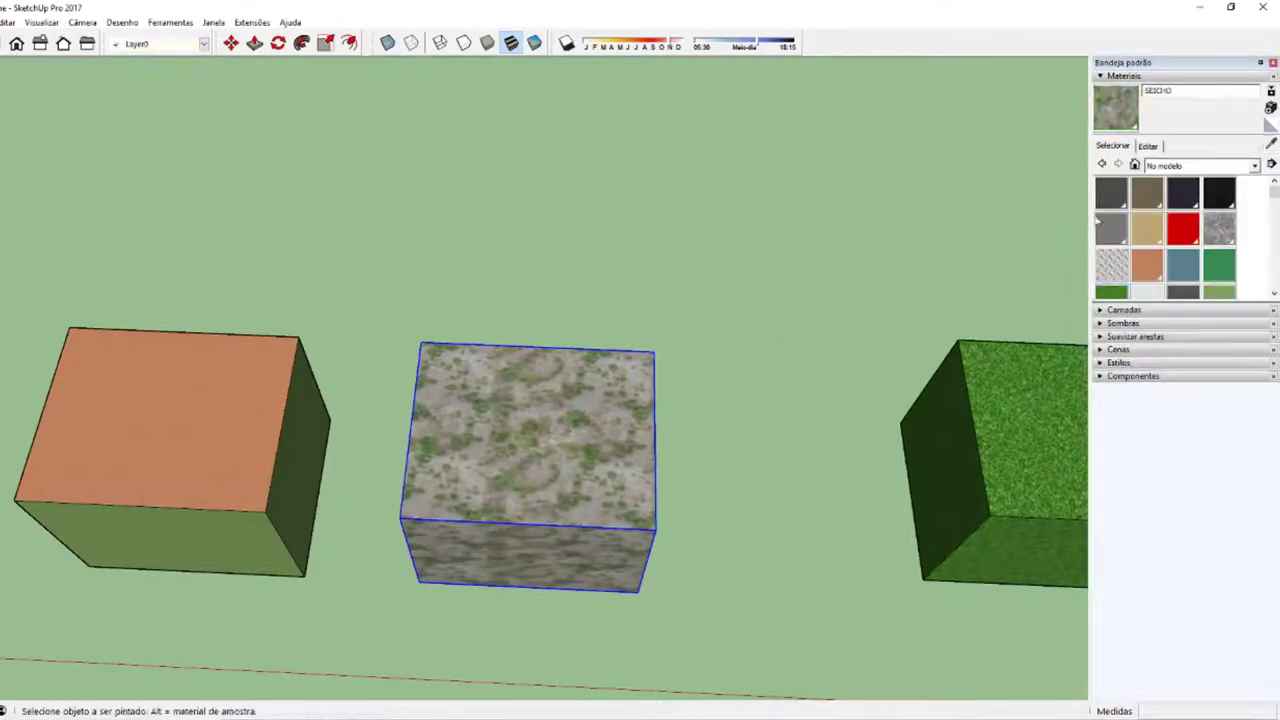
pyautogui.click(1150, 147)
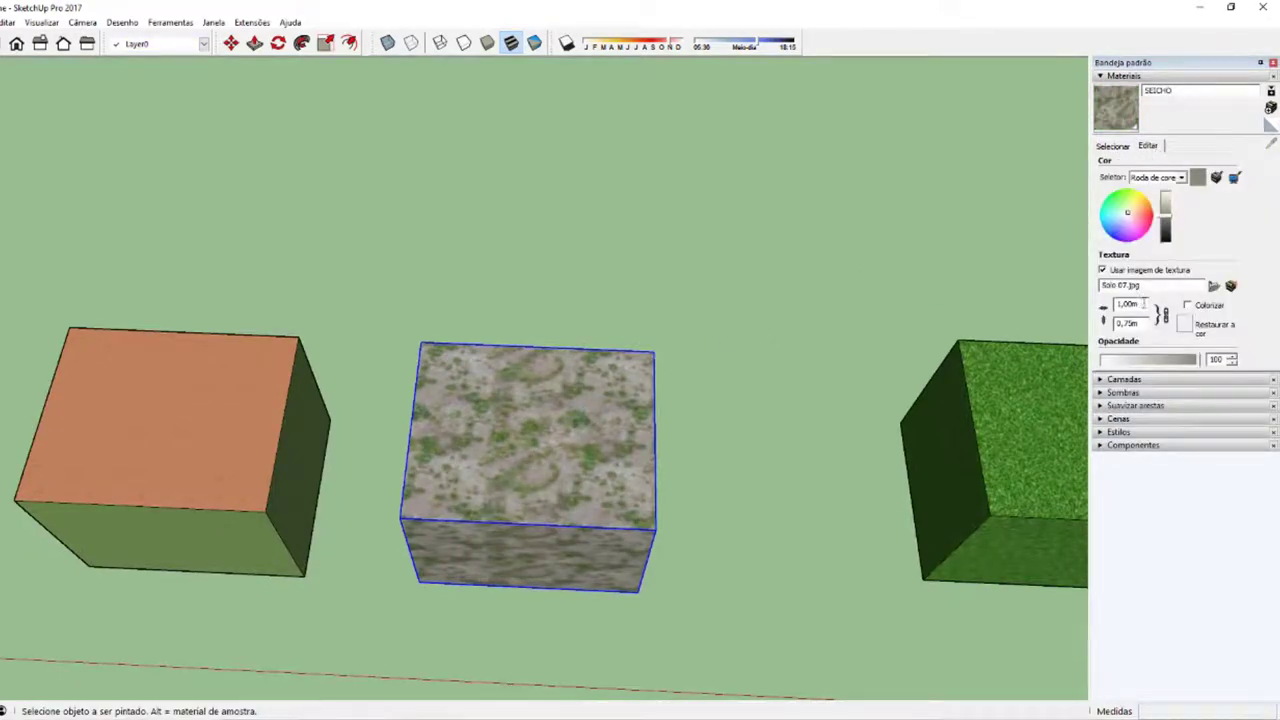
pyautogui.doubleClick(1130, 305)
pyautogui.write(',5')
pyautogui.press('Return')
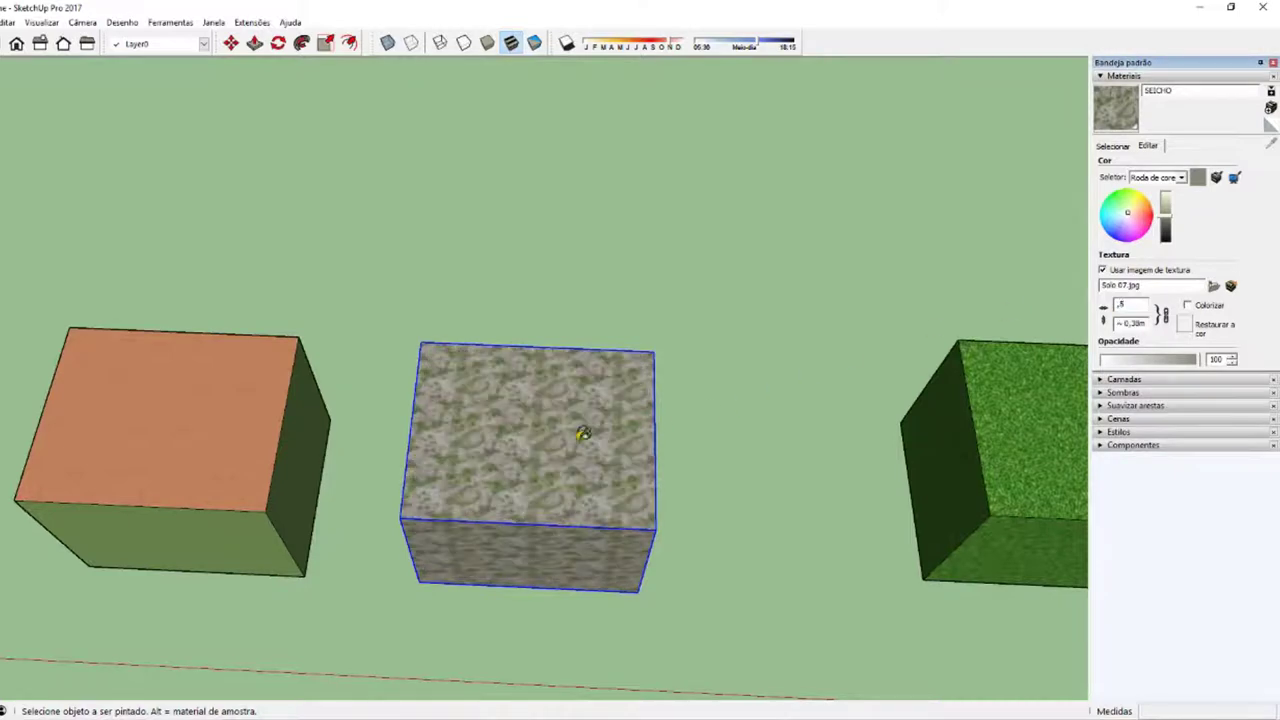
pyautogui.write('1,5')
pyautogui.press('Return')
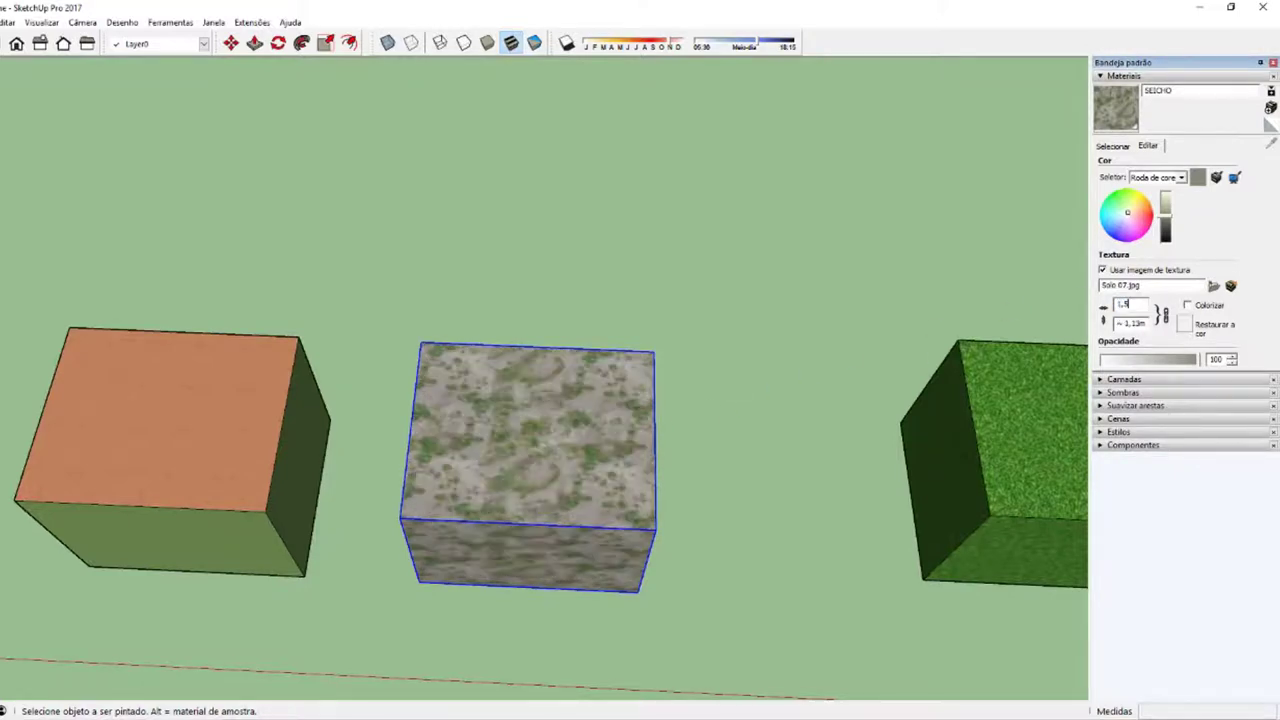
# Step: Orbit and zoom to inspect the gravel cube, then select the De forma fixa topic
pyautogui.moveTo(560, 400)
pyautogui.mouseDown(button='middle')
pyautogui.moveTo(484, 348)
pyautogui.moveTo(686, 380)
pyautogui.mouseUp(button='middle')
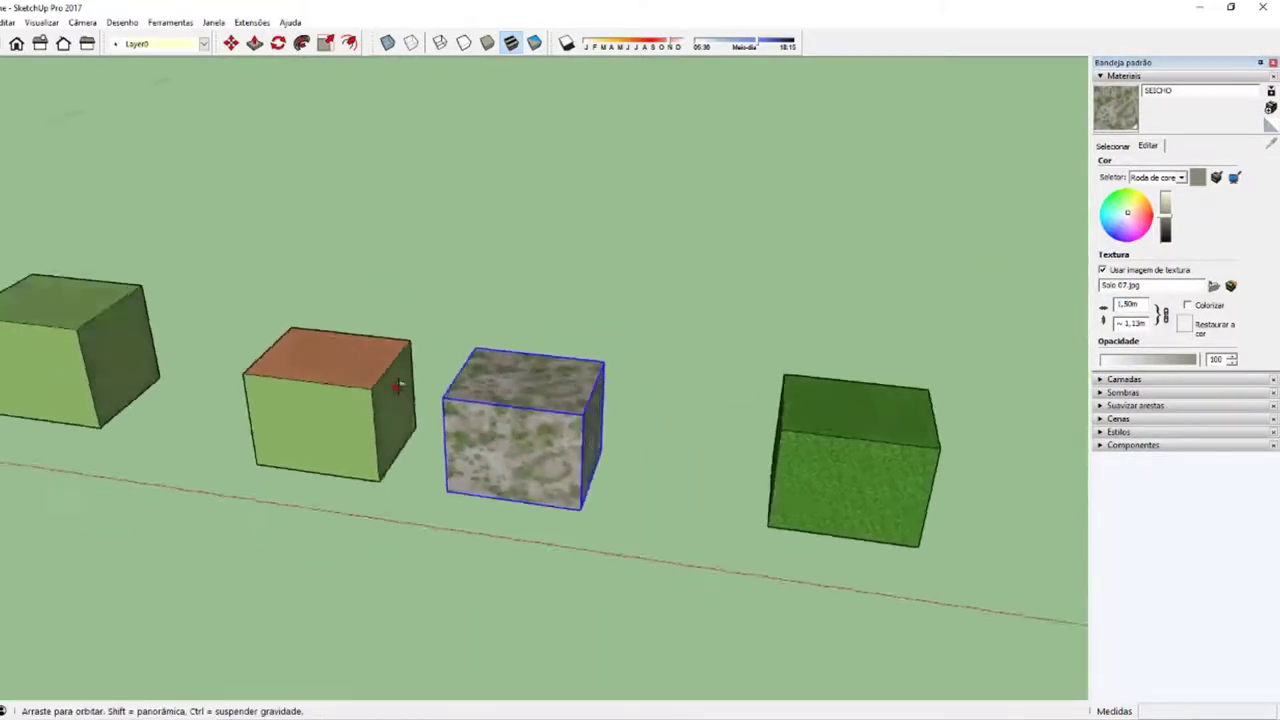
pyautogui.scroll(2, 547, 463)
pyautogui.scroll(1, 547, 463)
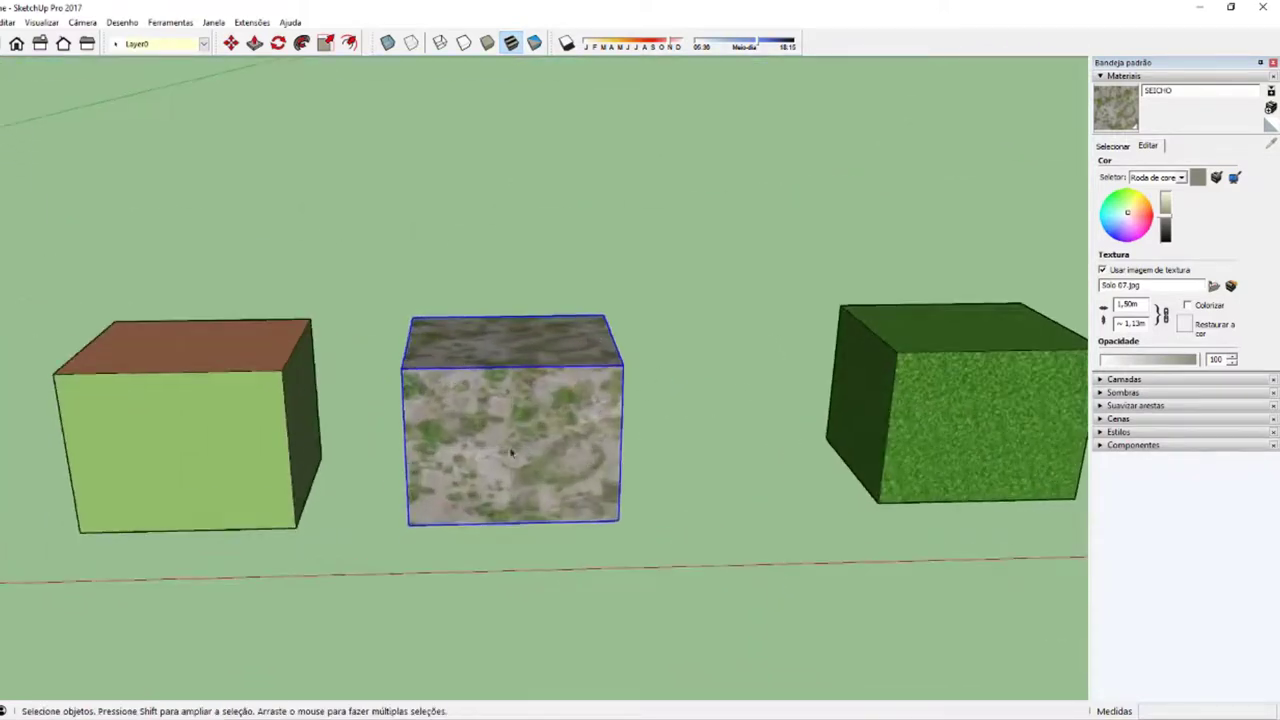
pyautogui.scroll(1, 540, 427)
pyautogui.moveTo(585, 423)
pyautogui.mouseDown(button='middle')
pyautogui.moveTo(945, 420)
pyautogui.moveTo(843, 561)
pyautogui.moveTo(506, 443)
pyautogui.moveTo(557, 449)
pyautogui.mouseUp(button='middle')
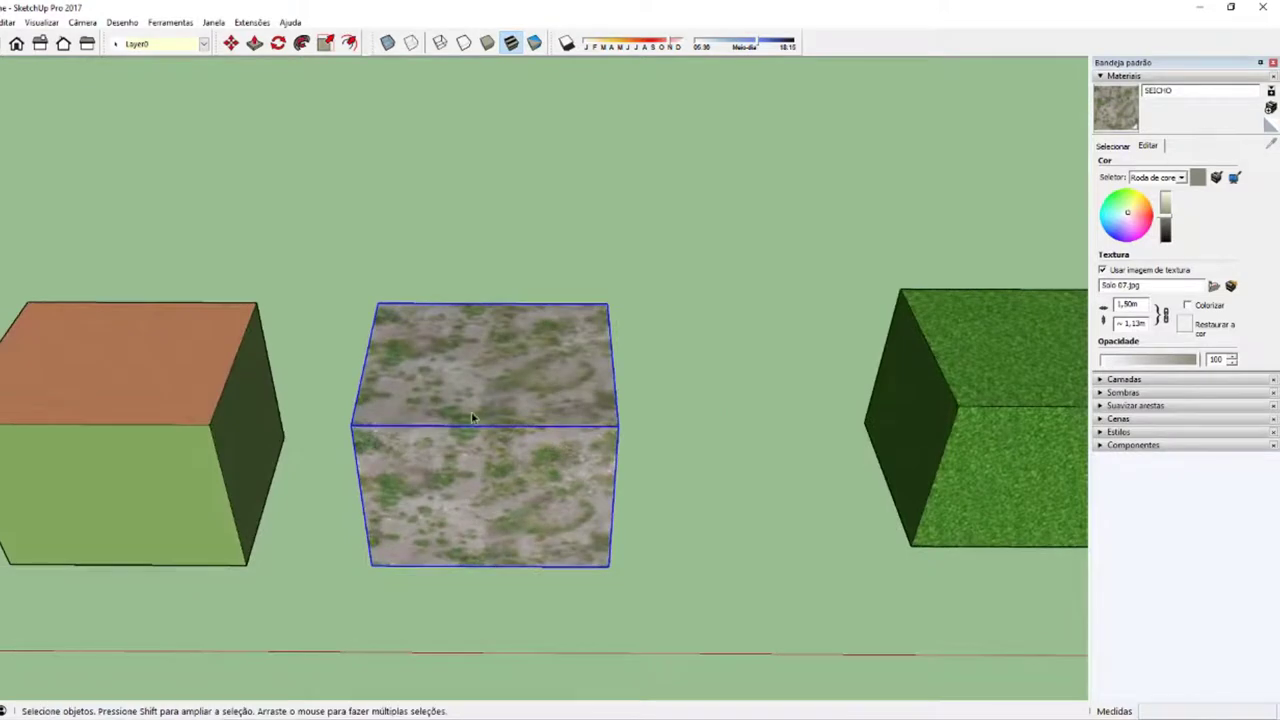
pyautogui.moveTo(458, 424); pyautogui.dragTo(587, 422, button='middle')
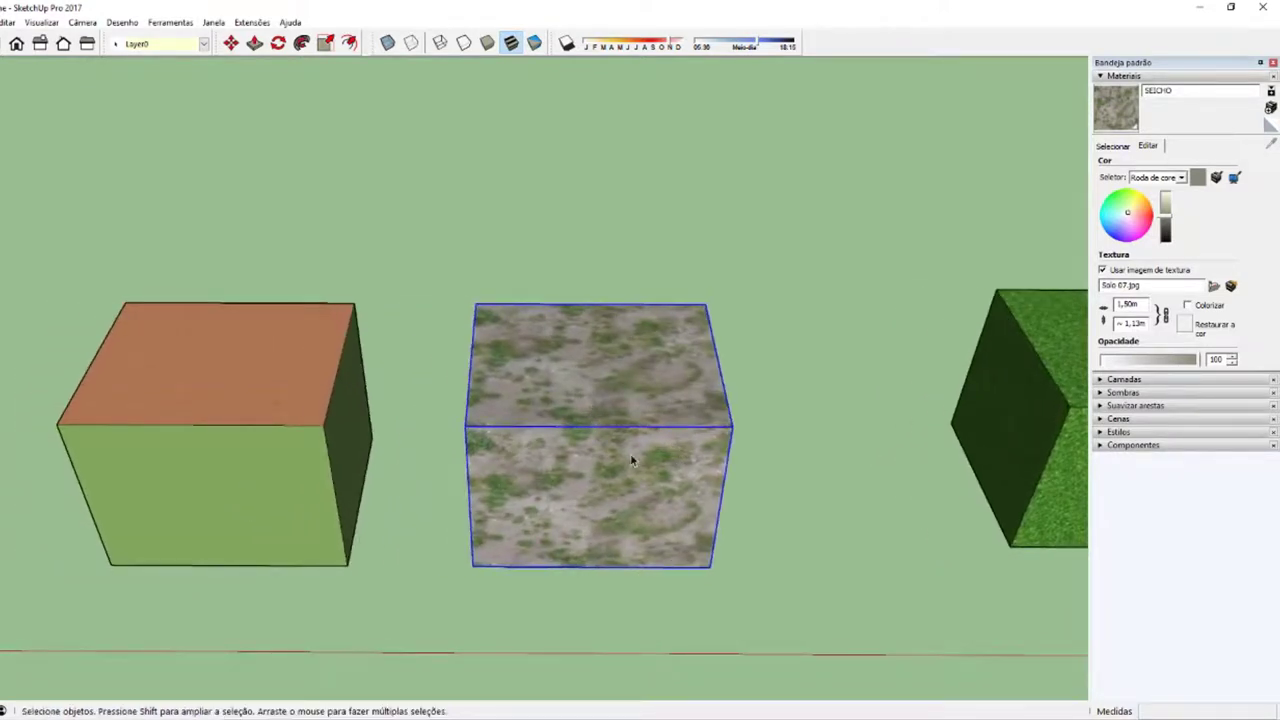
pyautogui.scroll(1, 658, 434)
pyautogui.scroll(1, 668, 435)
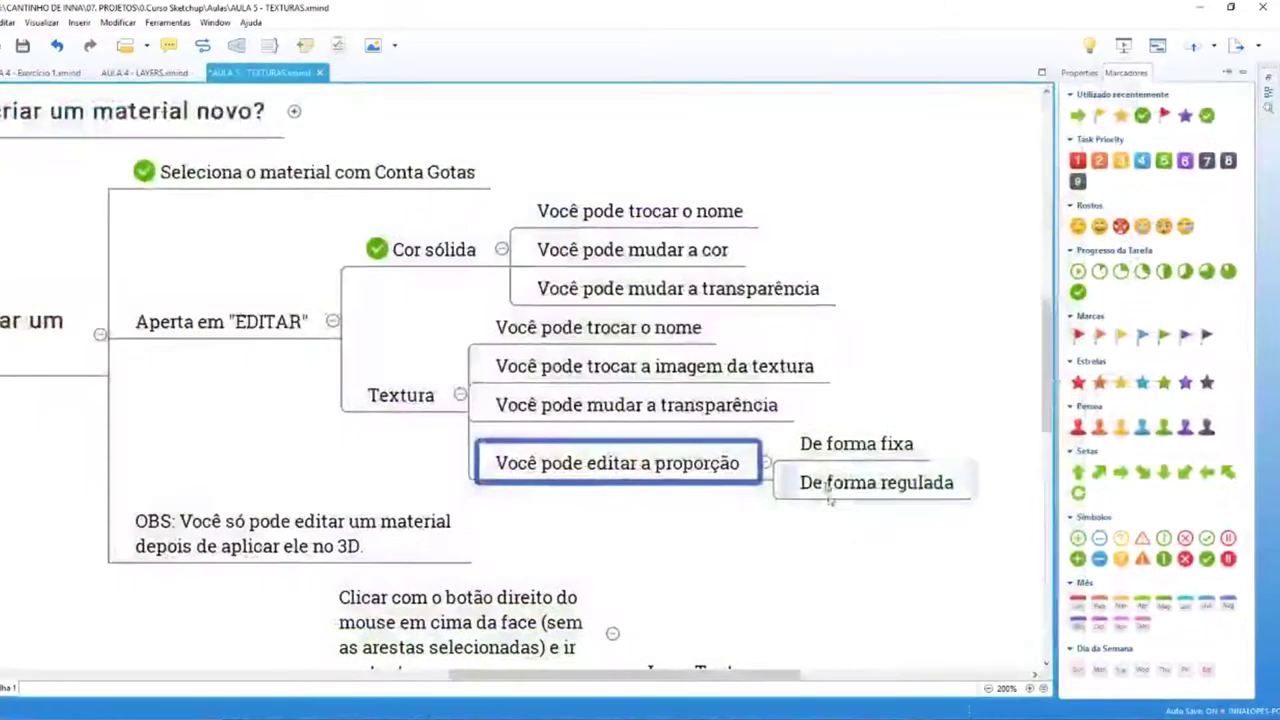
pyautogui.click(856, 443)
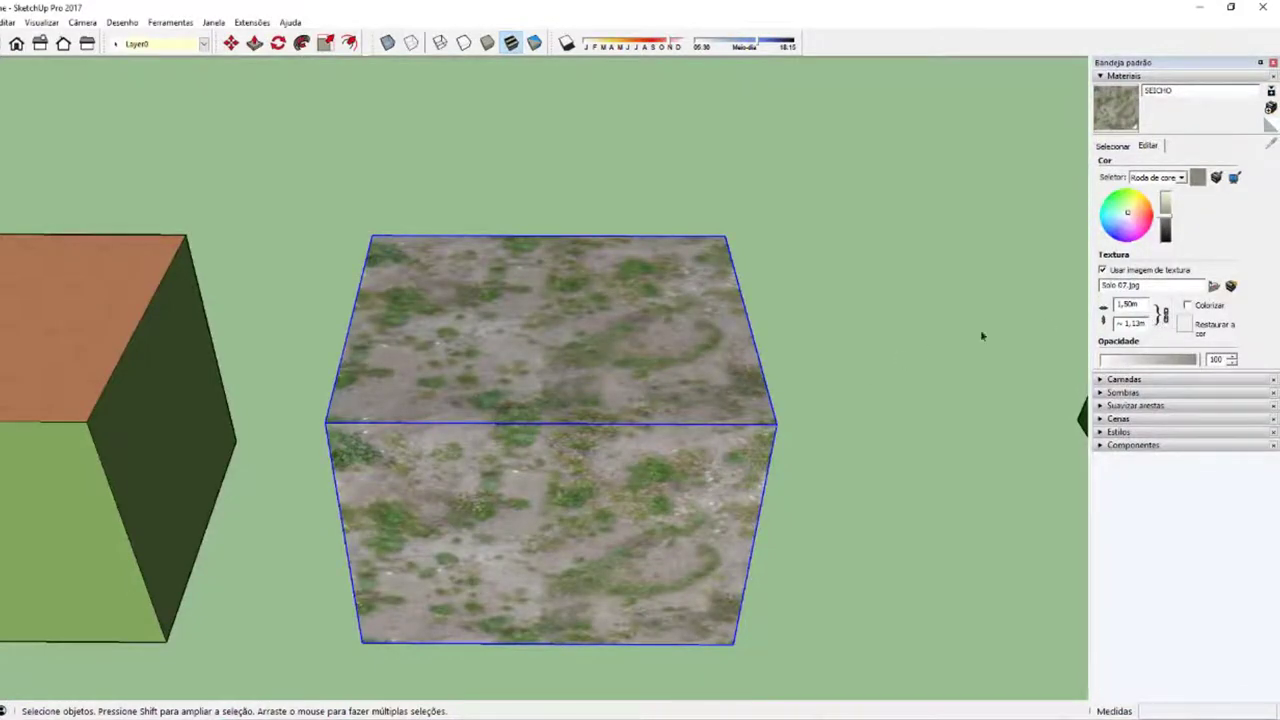
# Step: Set the SEIXO texture width to 2 m and view the cube from above
pyautogui.moveTo(1136, 307); pyautogui.dragTo(1078, 318)
pyautogui.write('3')
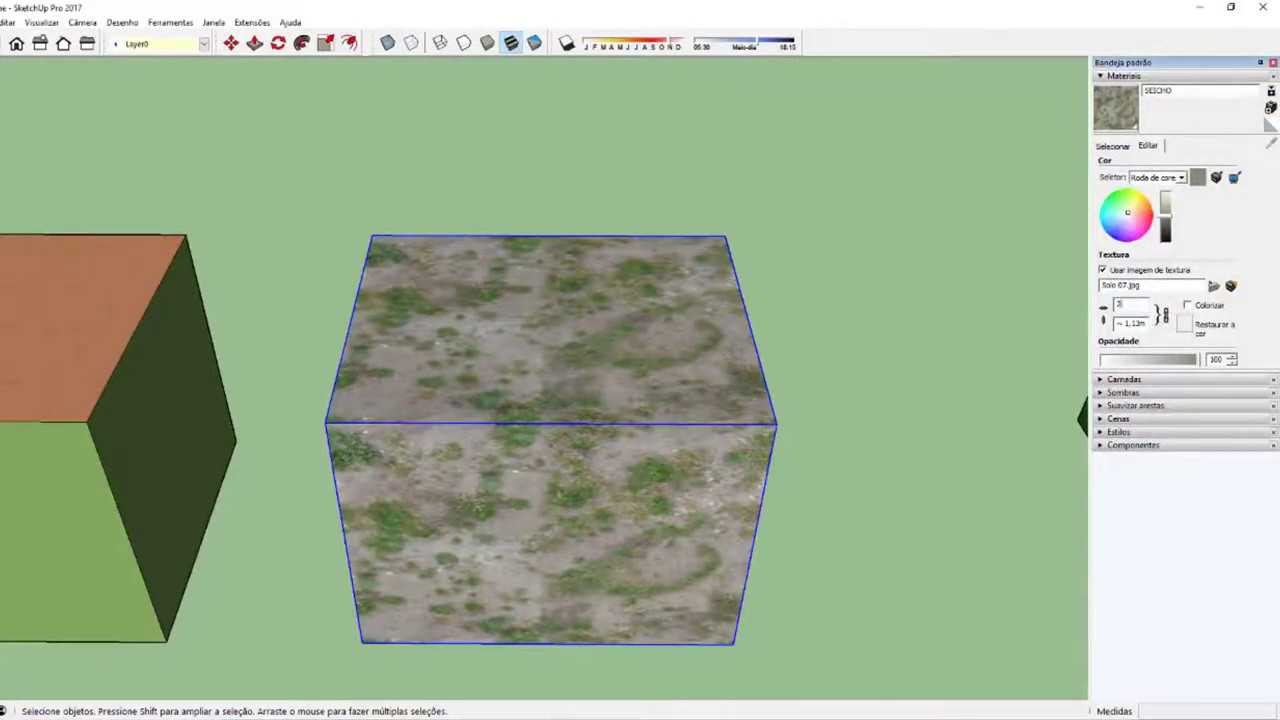
pyautogui.press('Return')
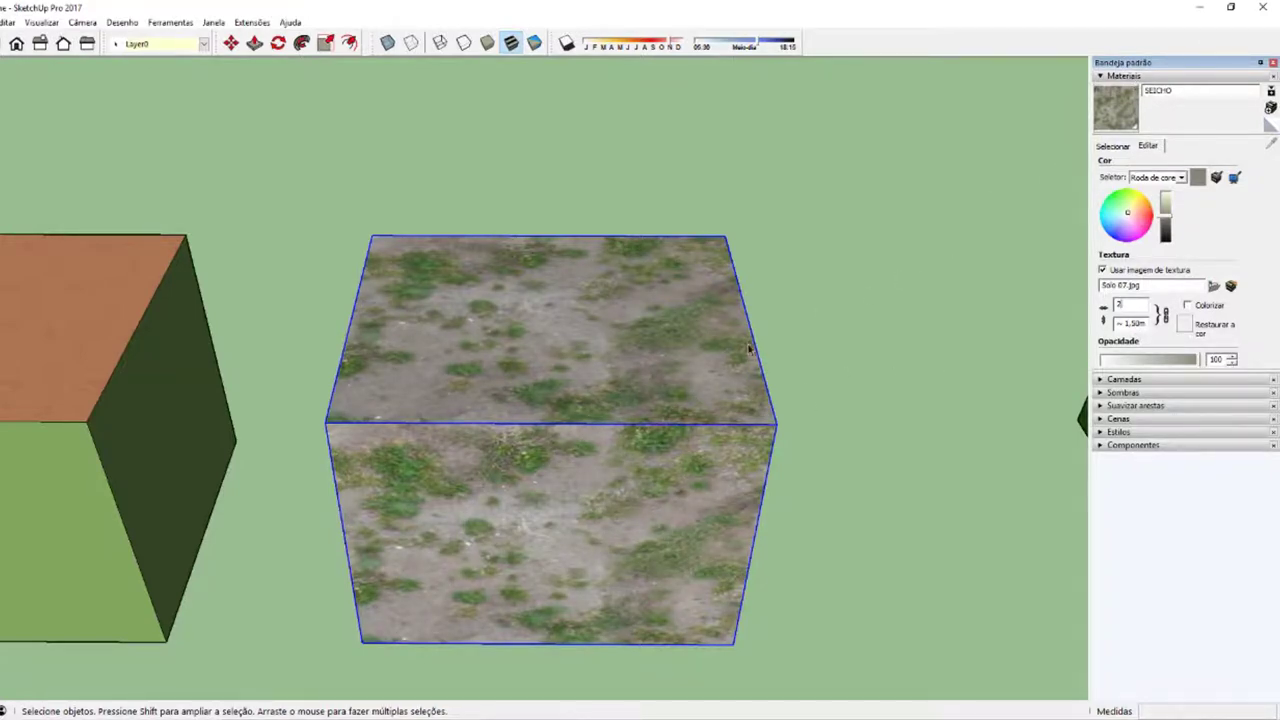
pyautogui.scroll(-3, 700, 360)
pyautogui.scroll(-1, 640, 450)
pyautogui.scroll(-2, 646, 486)
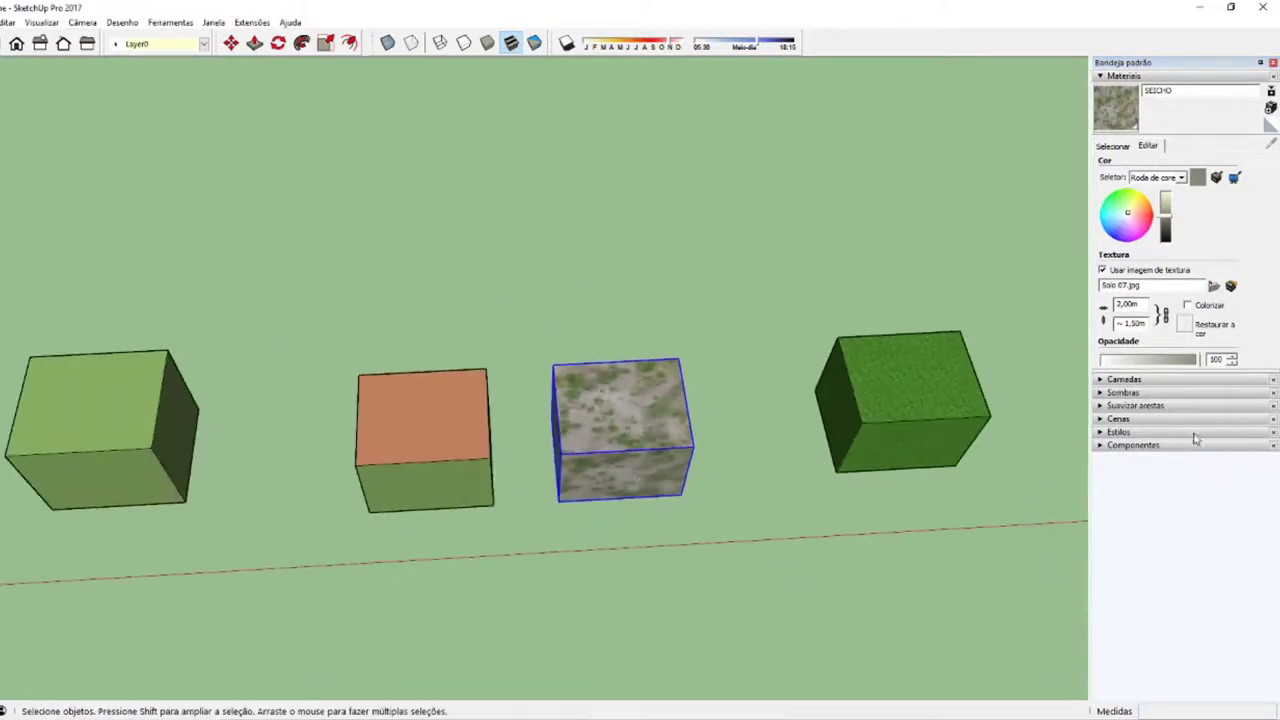
pyautogui.scroll(2, 561, 450)
pyautogui.scroll(2, 679, 338)
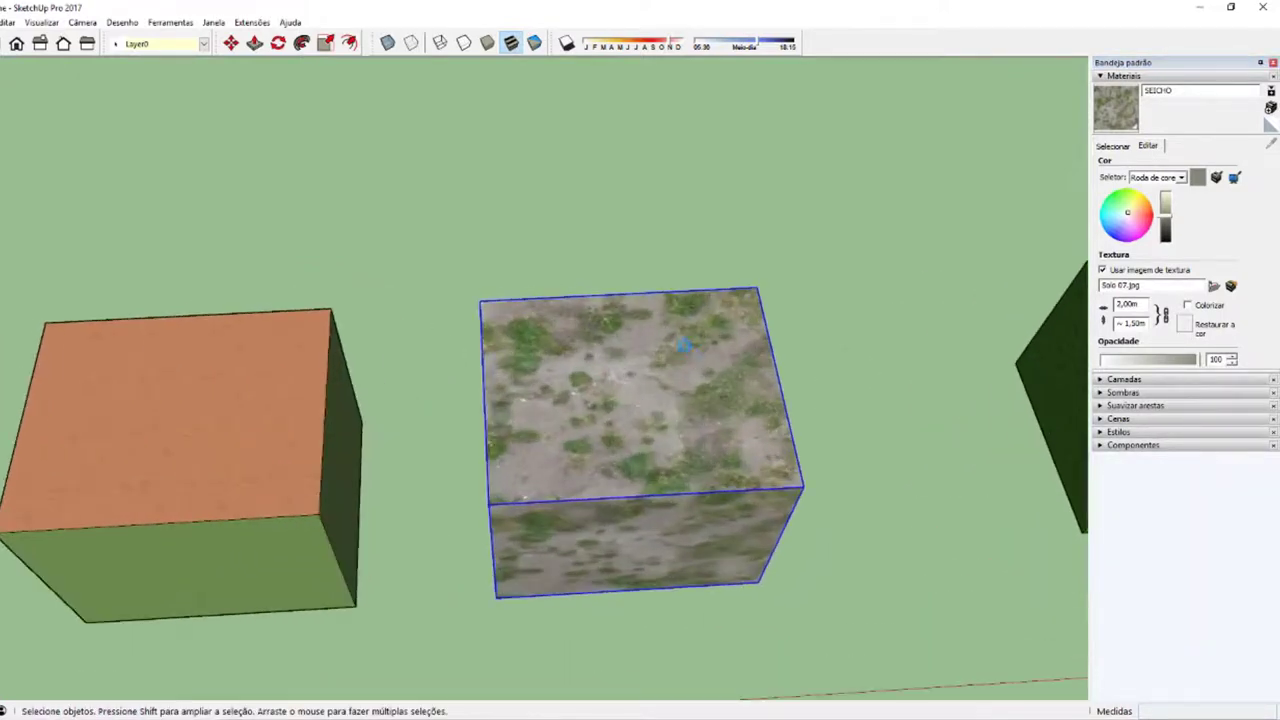
pyautogui.moveTo(643, 447); pyautogui.dragTo(645, 452, button='middle')
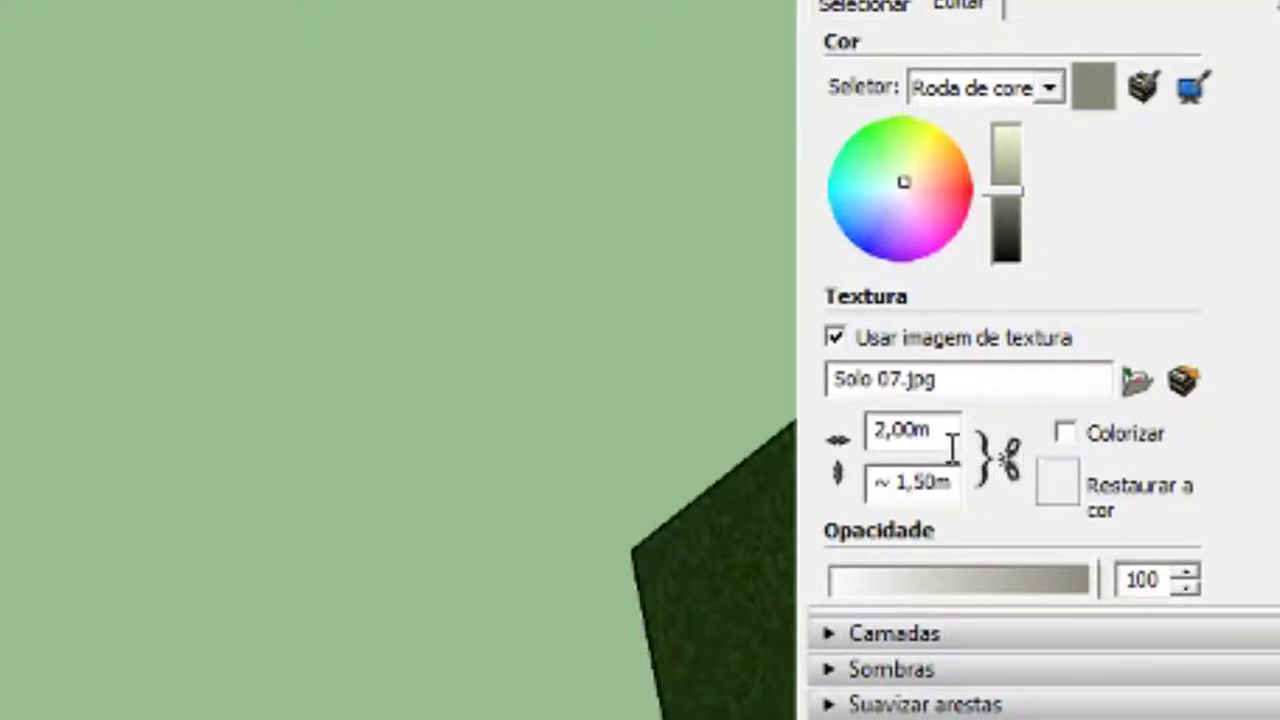
# Step: Enlarge the texture width to 4 m, then to 8,00 m, inspecting the gravel cube
pyautogui.moveTo(952, 430); pyautogui.dragTo(452, 500)
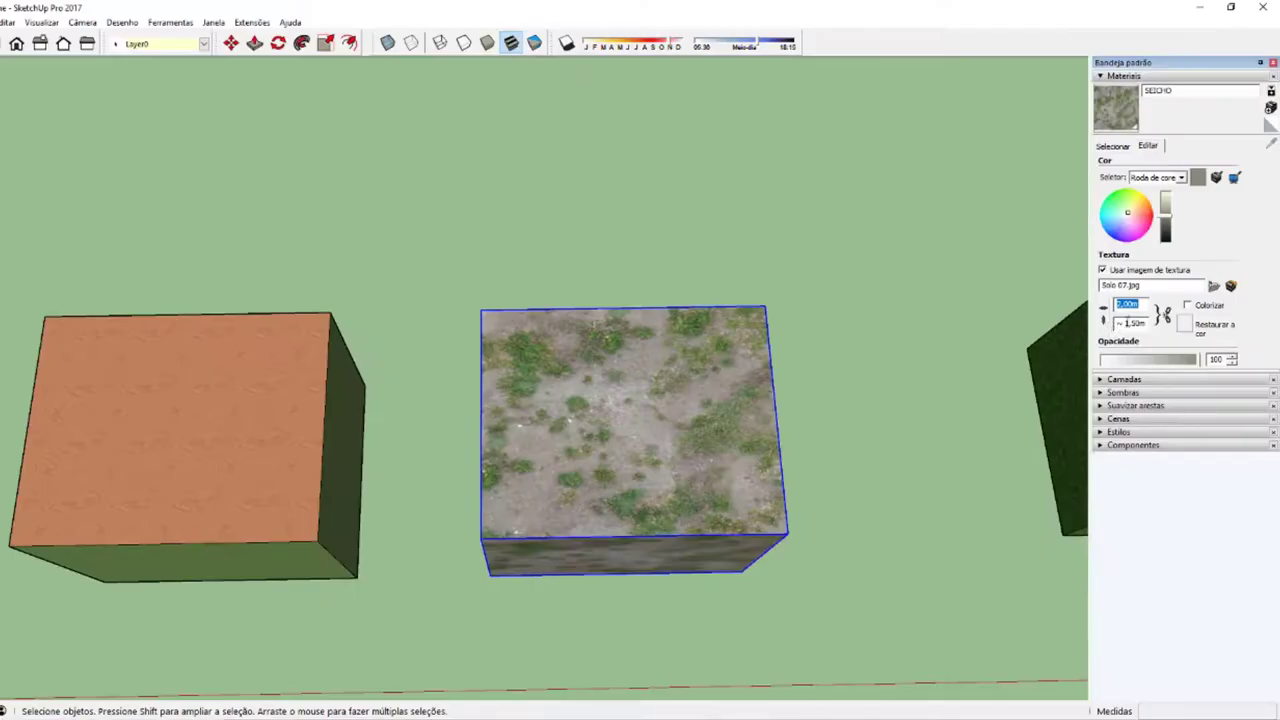
pyautogui.write('4')
pyautogui.press('Return')
pyautogui.moveTo(608, 69); pyautogui.dragTo(1008, 280, button='middle')
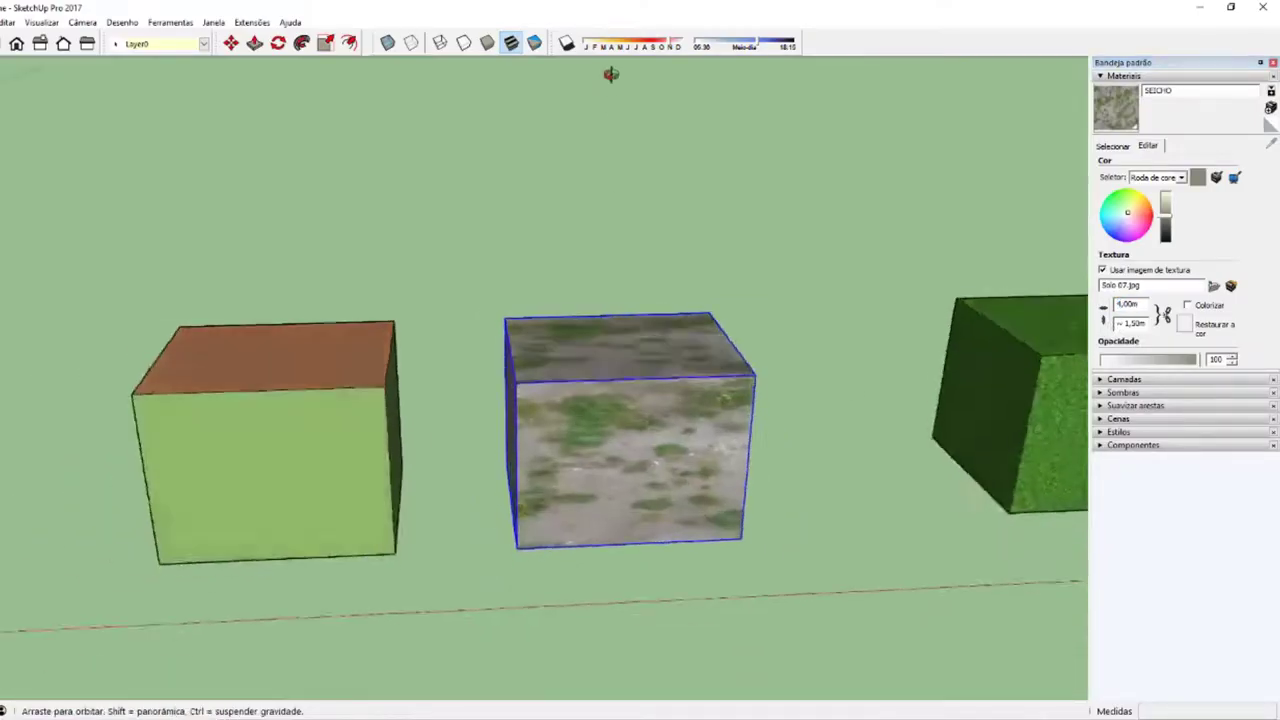
pyautogui.write('8')
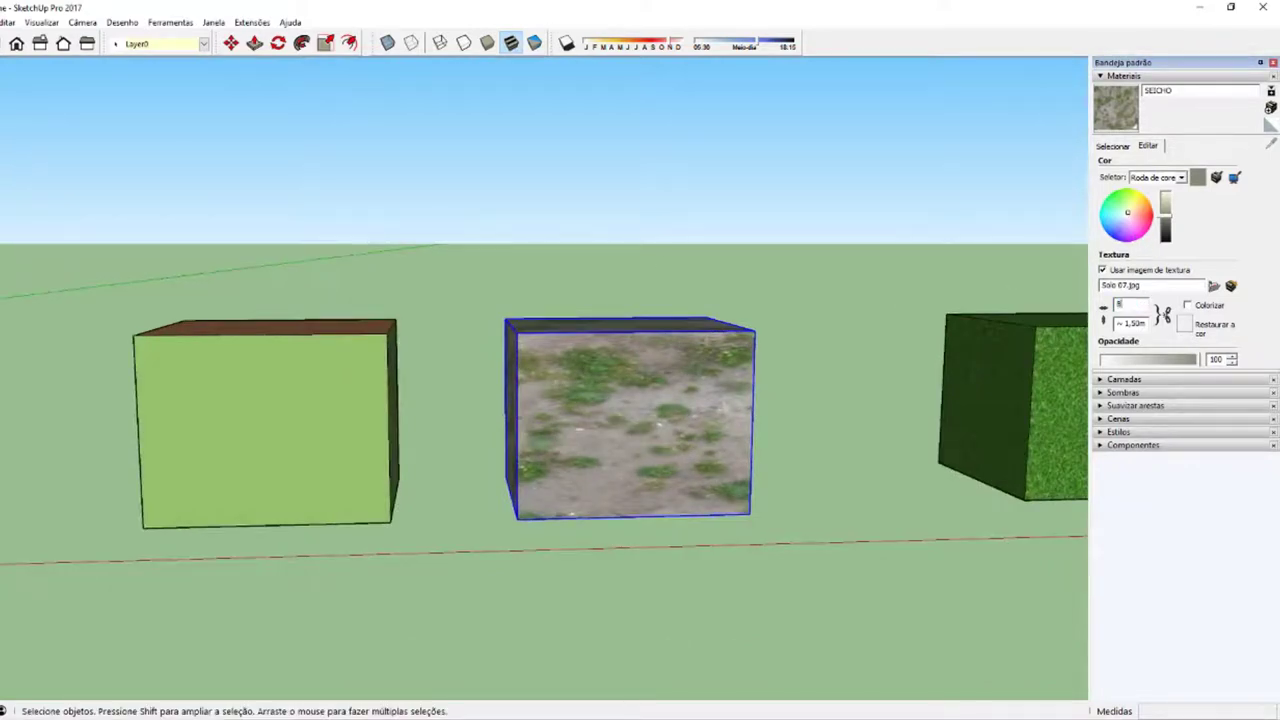
pyautogui.press('Return')
pyautogui.moveTo(797, 423)
pyautogui.mouseDown(button='middle')
pyautogui.moveTo(455, 376)
pyautogui.moveTo(837, 391)
pyautogui.mouseUp(button='middle')
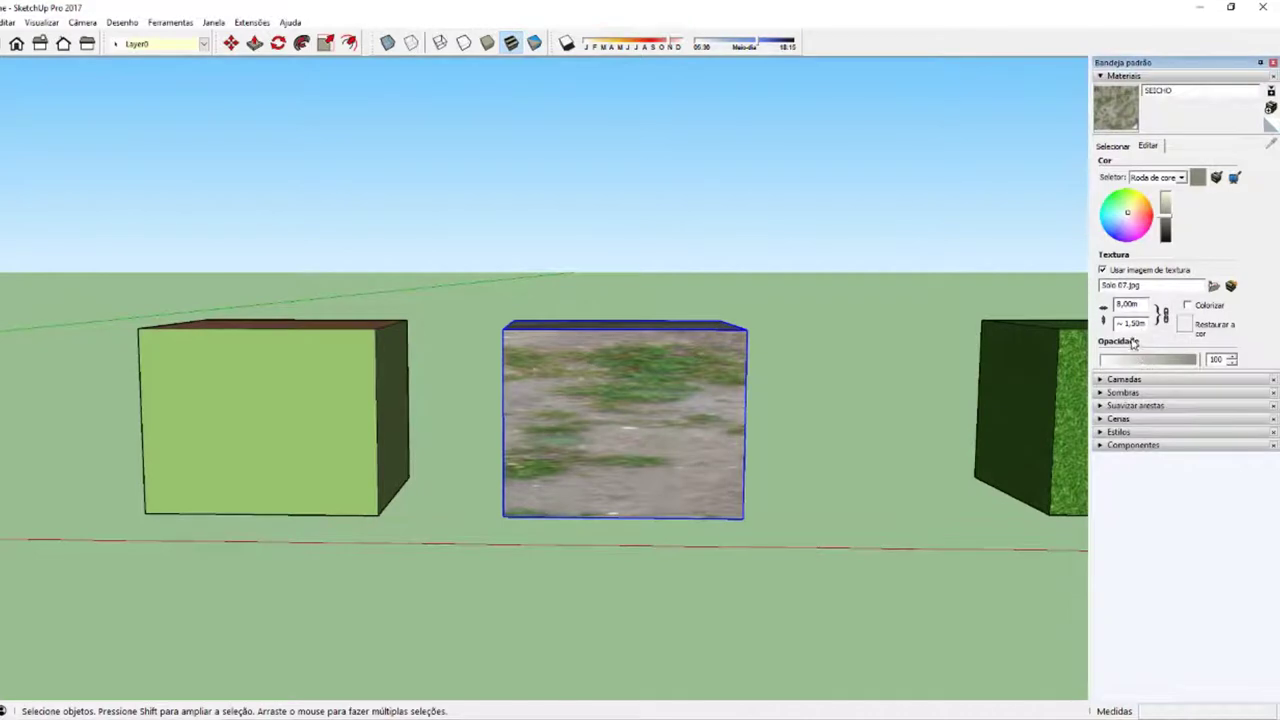
pyautogui.moveTo(1146, 305); pyautogui.dragTo(1116, 305)
# Step: Set the texture width to 1 m, unlink the proportions, and set the height to 1 m
pyautogui.write('1')
pyautogui.press('Return')
pyautogui.scroll(3, 640, 420)
pyautogui.scroll(2, 700, 405)
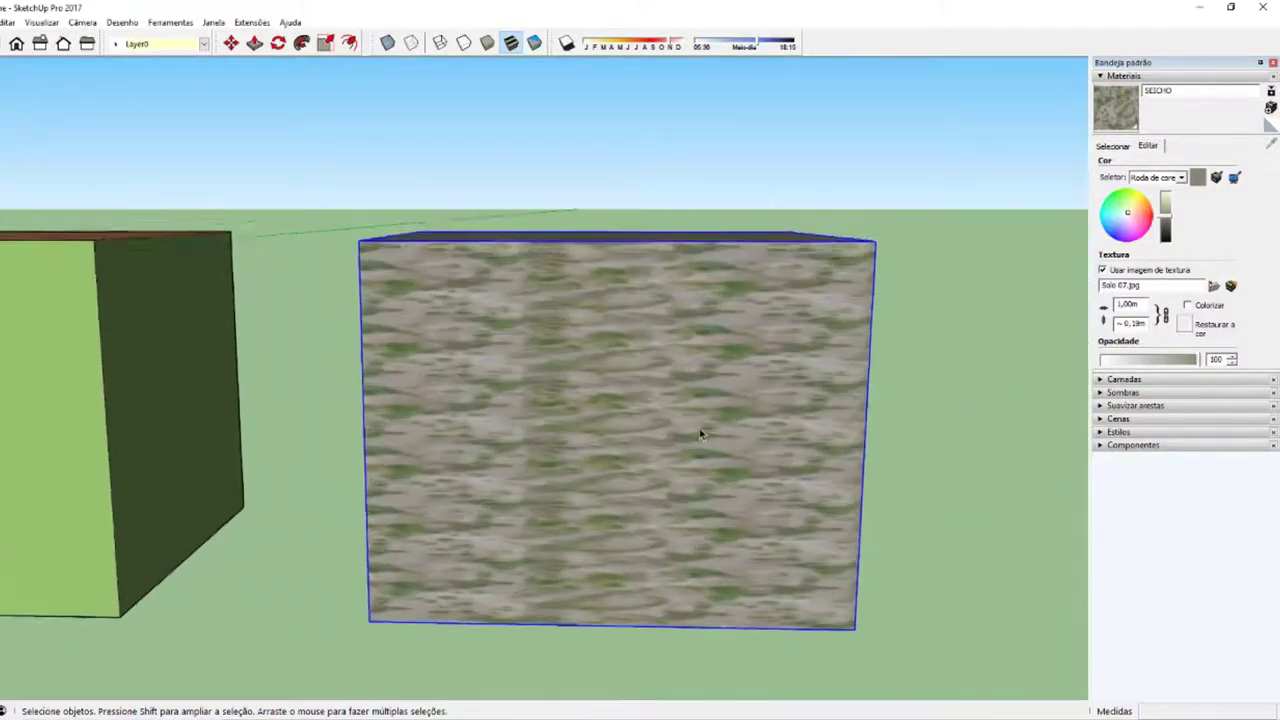
pyautogui.scroll(2, 700, 430)
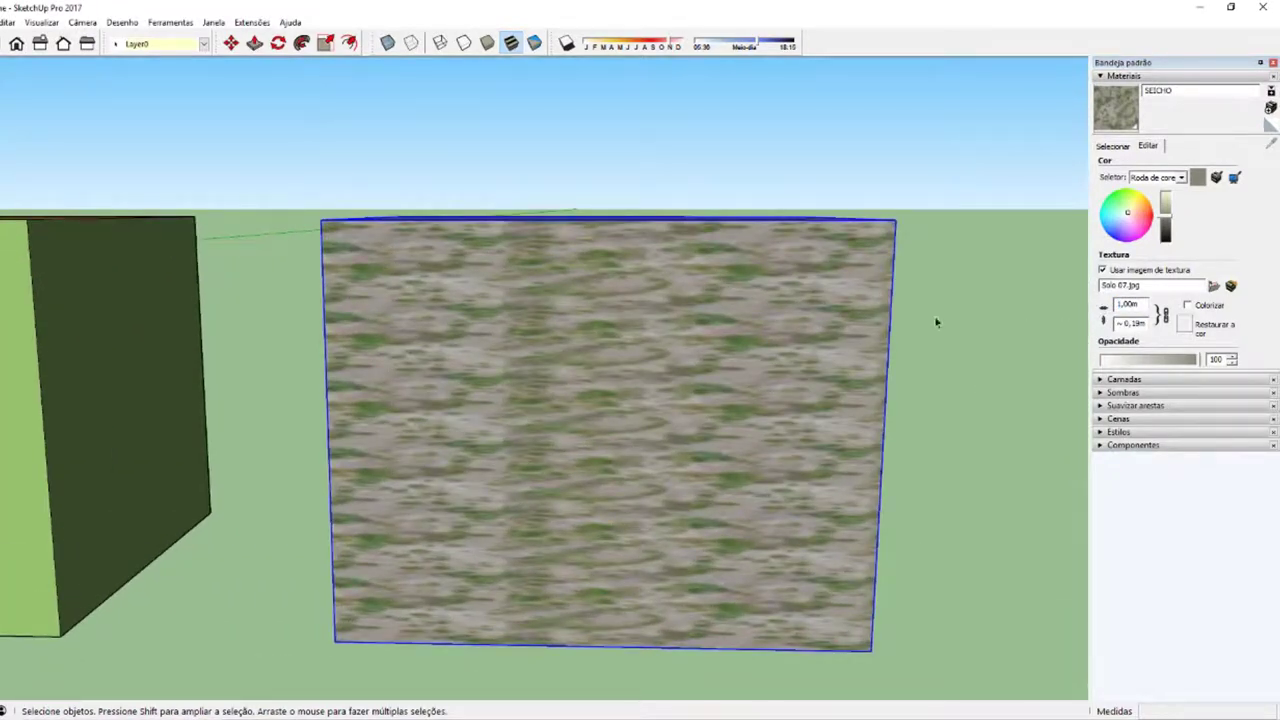
pyautogui.click(1165, 316)
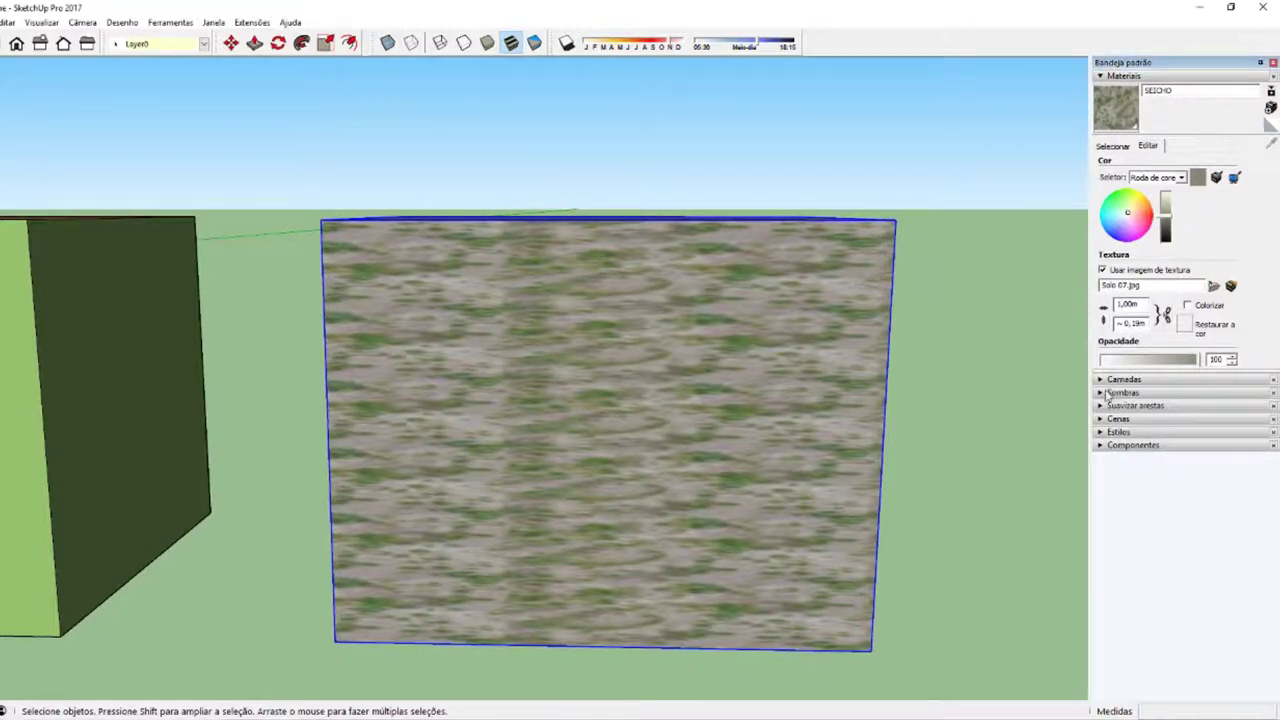
pyautogui.doubleClick(1144, 324)
pyautogui.write('1')
pyautogui.press('Return')
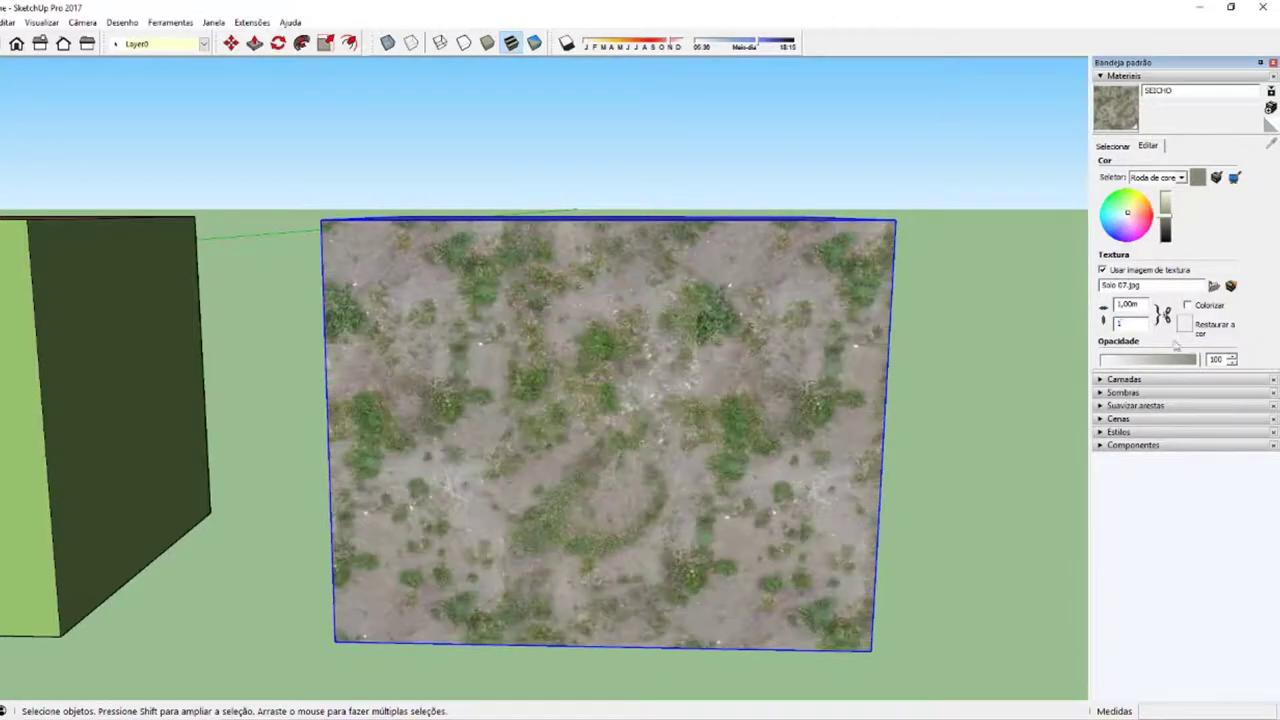
# Step: Try a 2 m texture height, then undo it back to 1 m
pyautogui.moveTo(654, 400); pyautogui.dragTo(634, 516, button='middle')
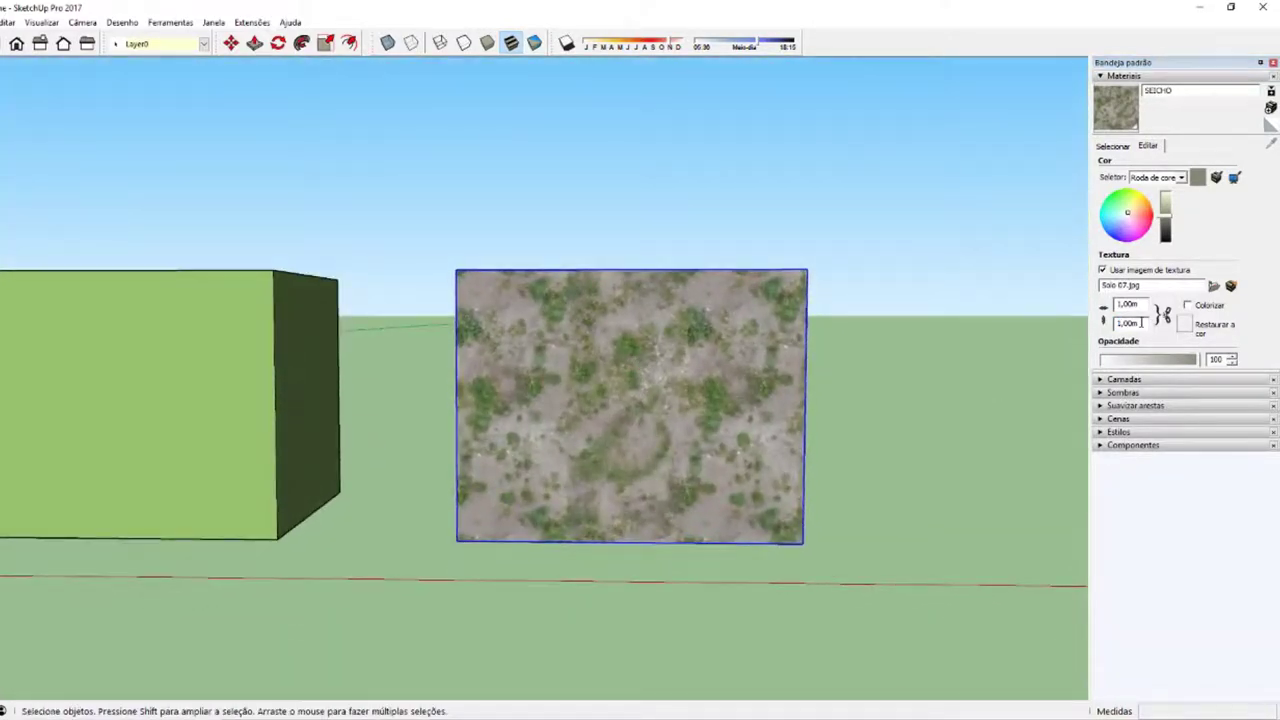
pyautogui.doubleClick(1128, 323)
pyautogui.write('2')
pyautogui.press('Return')
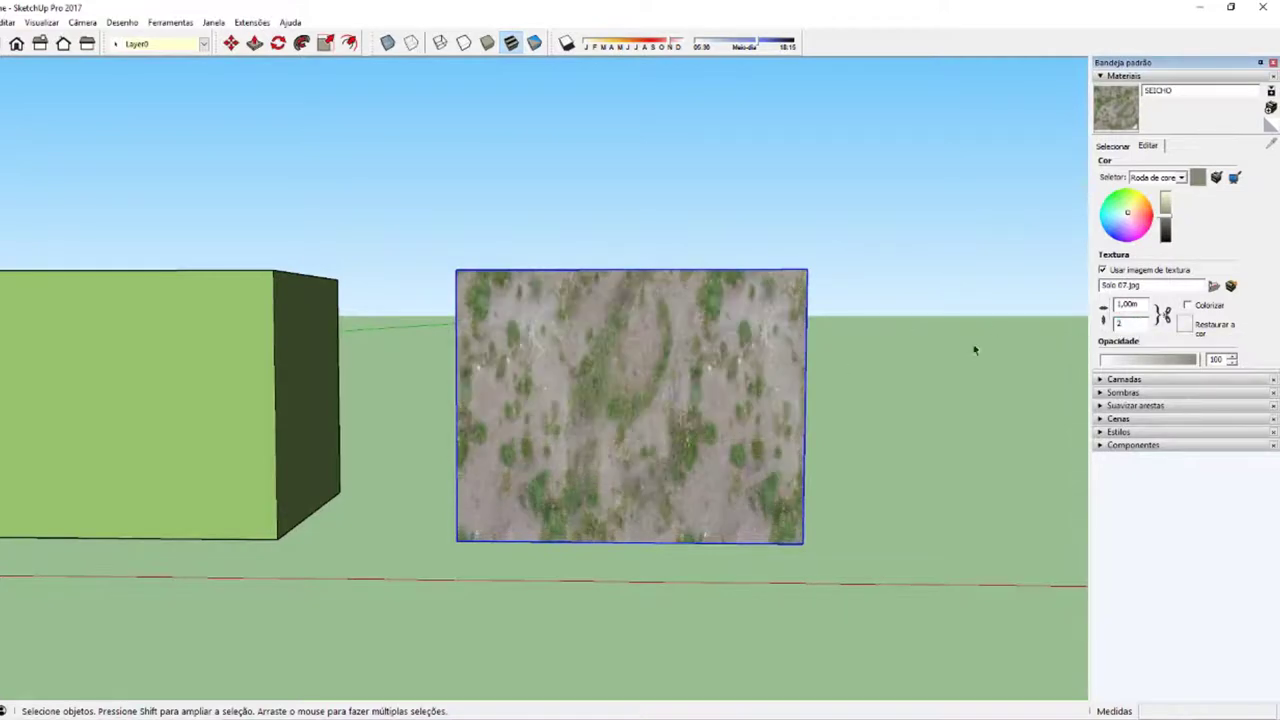
pyautogui.scroll(-2, 634, 437)
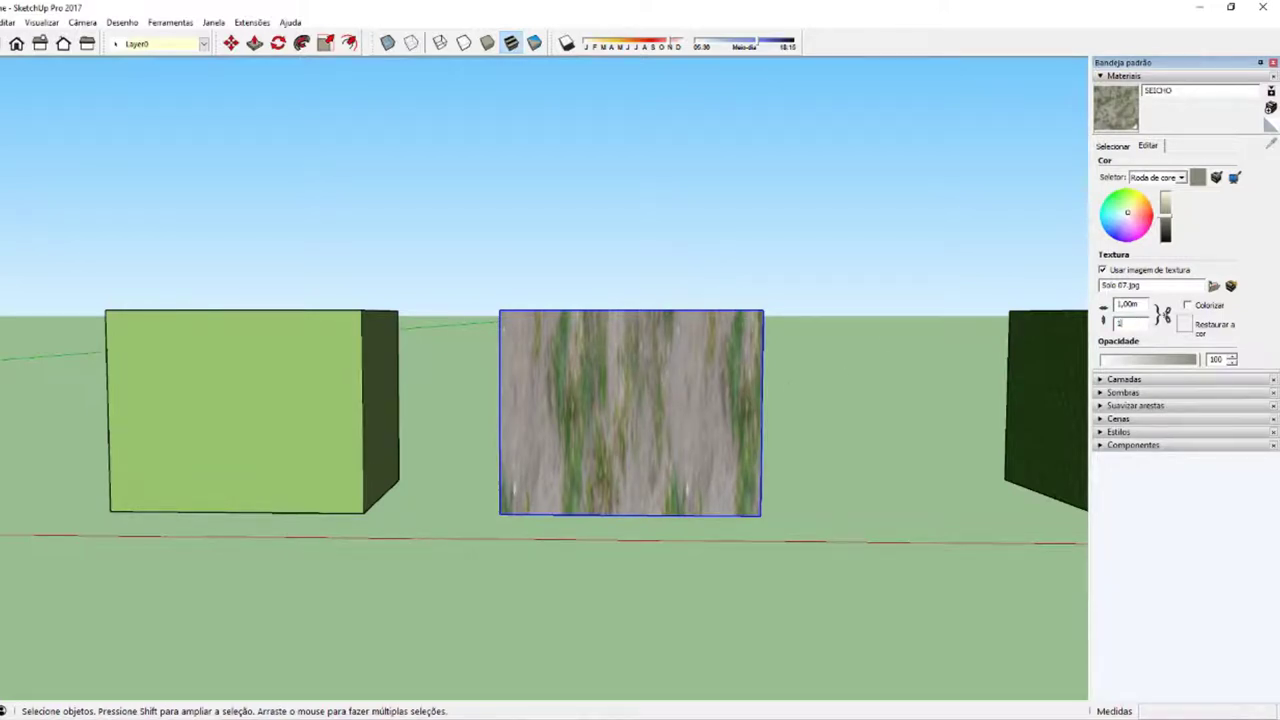
pyautogui.hotkey('ctrl', 'z')
# Step: Deselect the box and orbit around it to check the 1,00 m × 1,00 m tiling
pyautogui.moveTo(690, 478); pyautogui.dragTo(763, 463, button='middle')
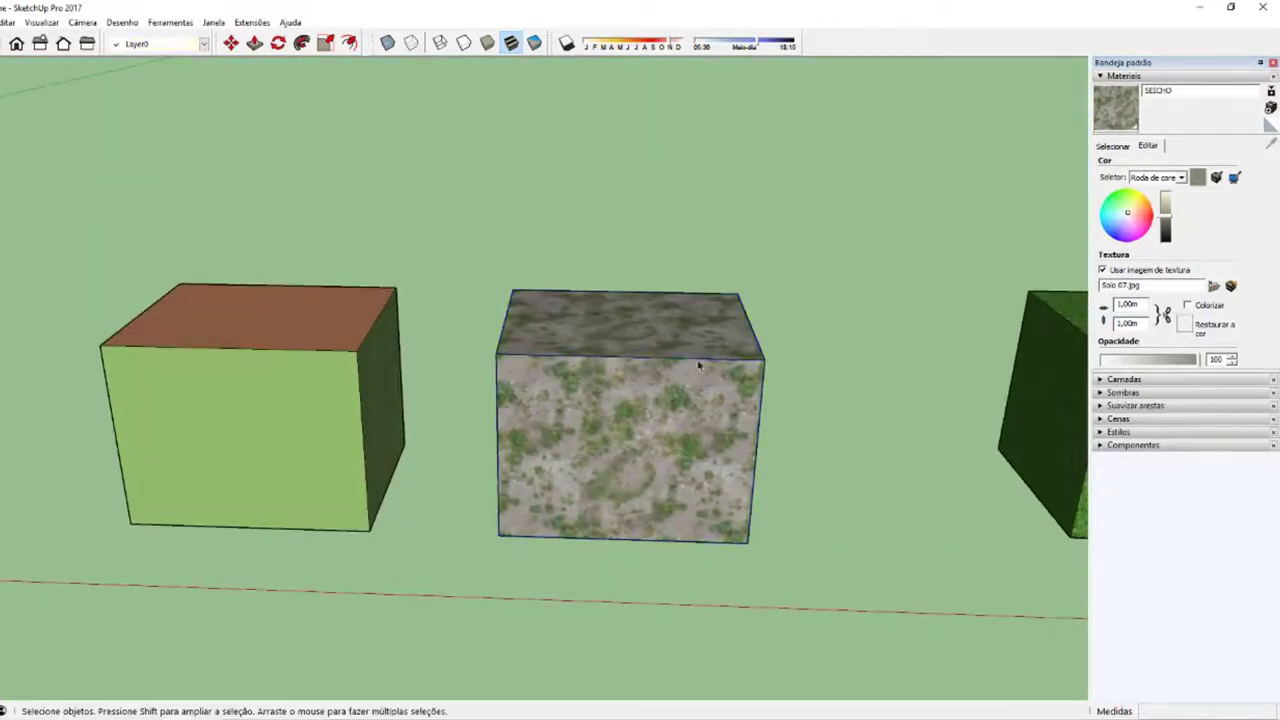
pyautogui.click(835, 402)
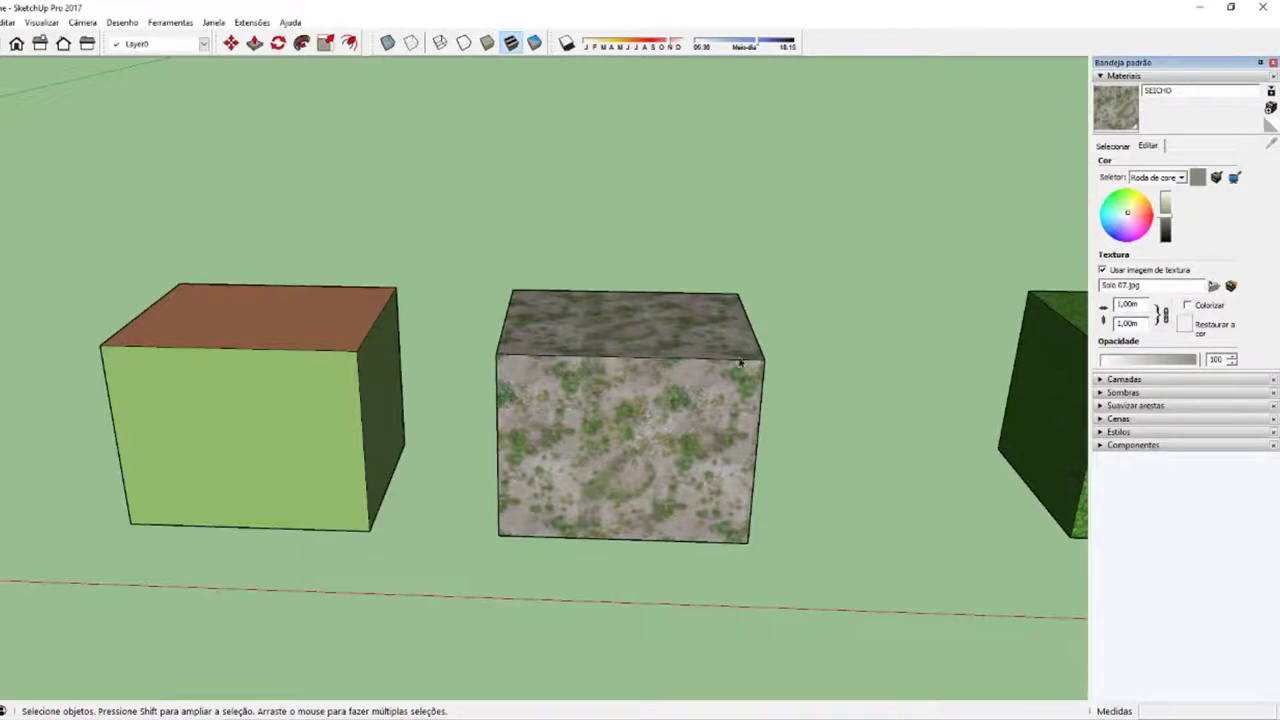
pyautogui.moveTo(833, 383); pyautogui.dragTo(766, 531, button='middle')
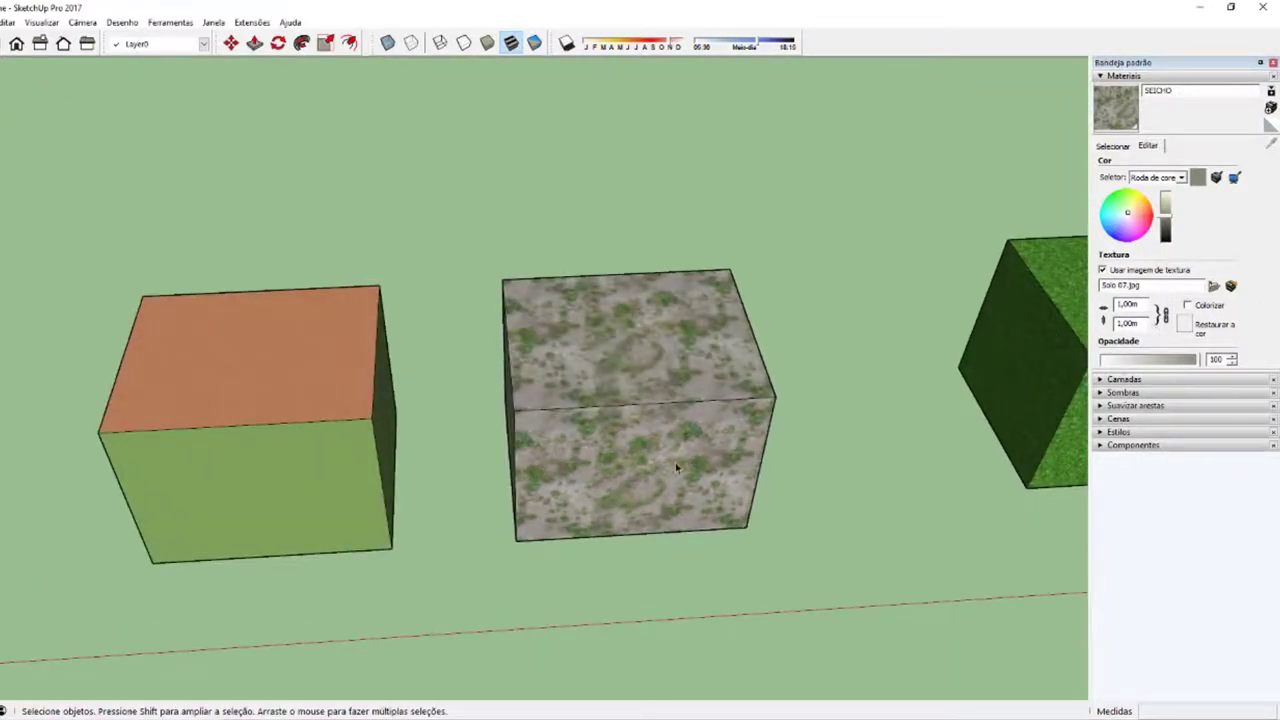
pyautogui.moveTo(675, 462); pyautogui.dragTo(571, 457, button='middle')
pyautogui.scroll(-3, 651, 486)
pyautogui.scroll(4, 663, 486)
pyautogui.moveTo(663, 486)
pyautogui.mouseDown(button='middle')
pyautogui.moveTo(383, 278)
pyautogui.moveTo(729, 409)
pyautogui.mouseUp(button='middle')
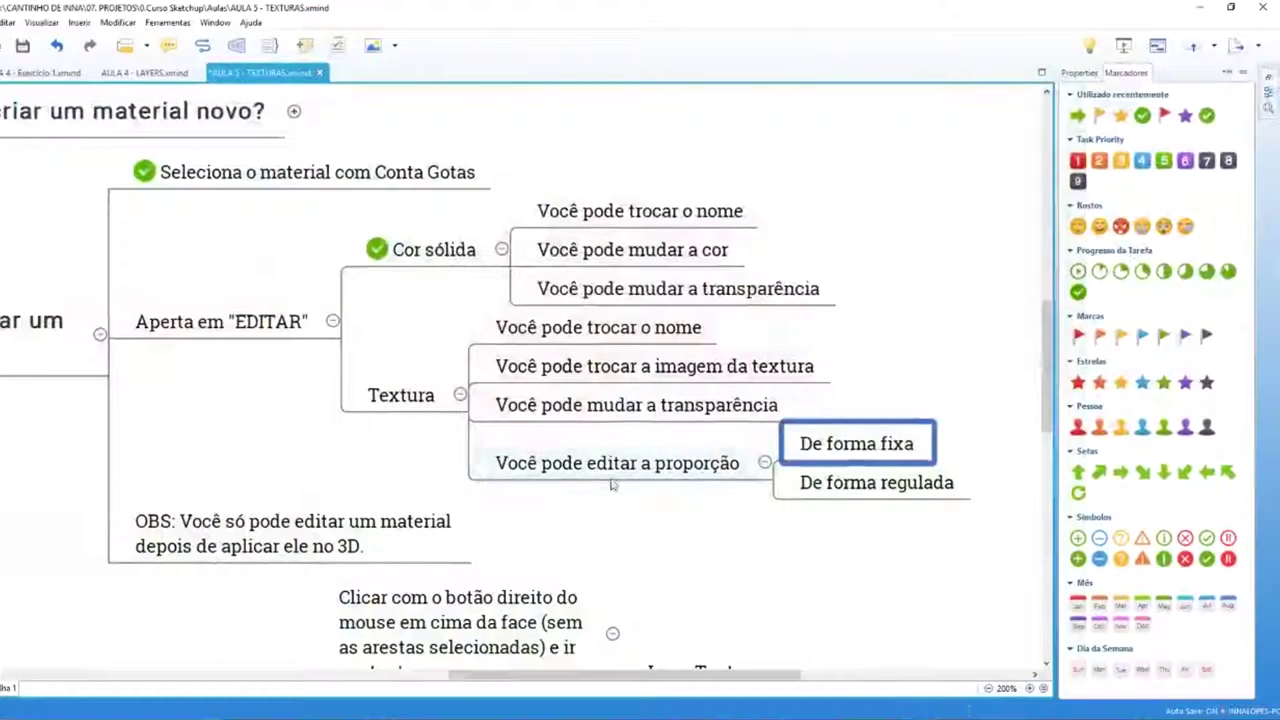
# Step: Append 'da' to the 'De forma fixa' topic so it reads 'De forma fixada'
pyautogui.click(613, 480)
pyautogui.click(858, 449)
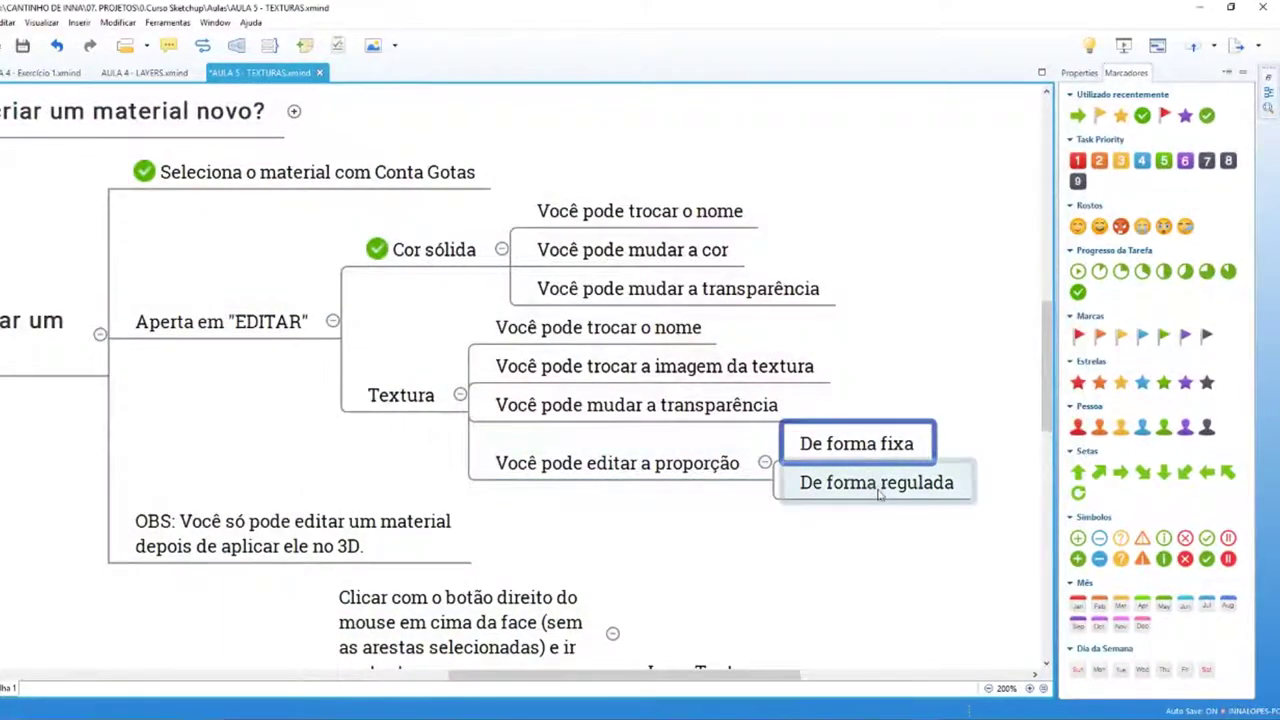
pyautogui.click(880, 492)
pyautogui.doubleClick(905, 443)
pyautogui.write('da')
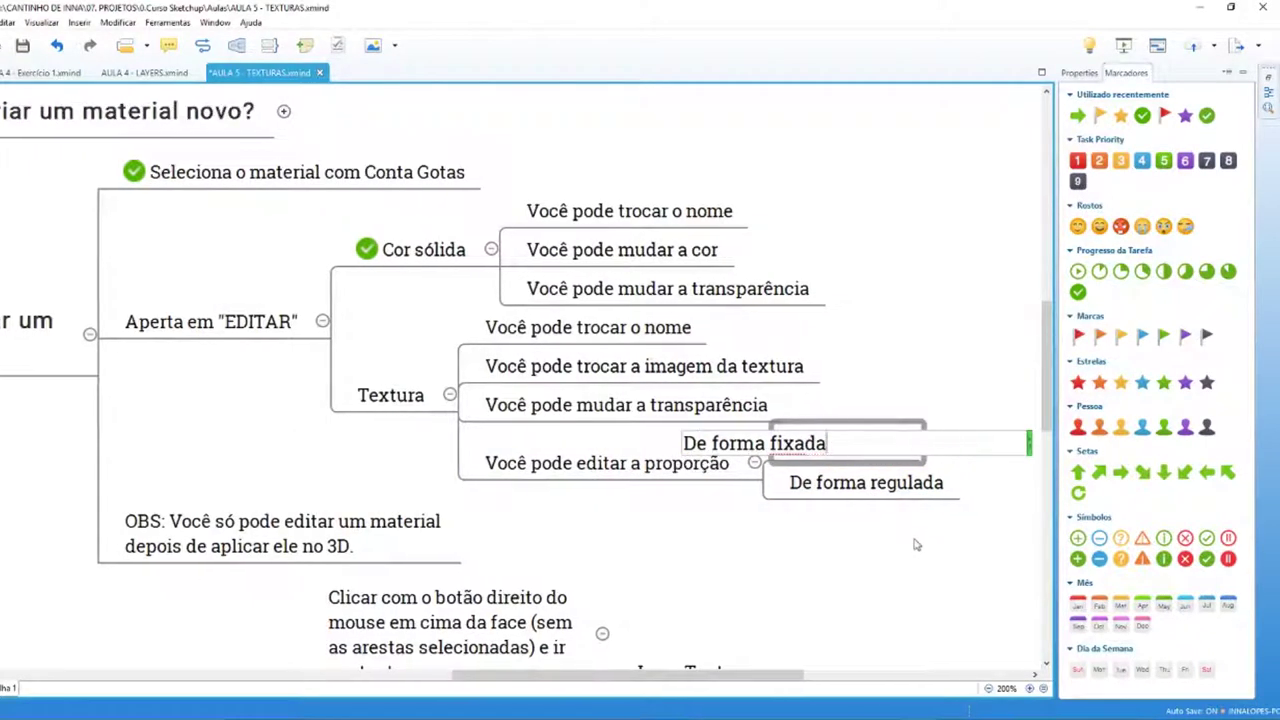
pyautogui.click(914, 545)
pyautogui.moveTo(713, 677)
pyautogui.mouseDown()
pyautogui.moveTo(688, 678)
pyautogui.moveTo(773, 679)
pyautogui.moveTo(566, 678)
pyautogui.mouseUp()
pyautogui.click(540, 555)
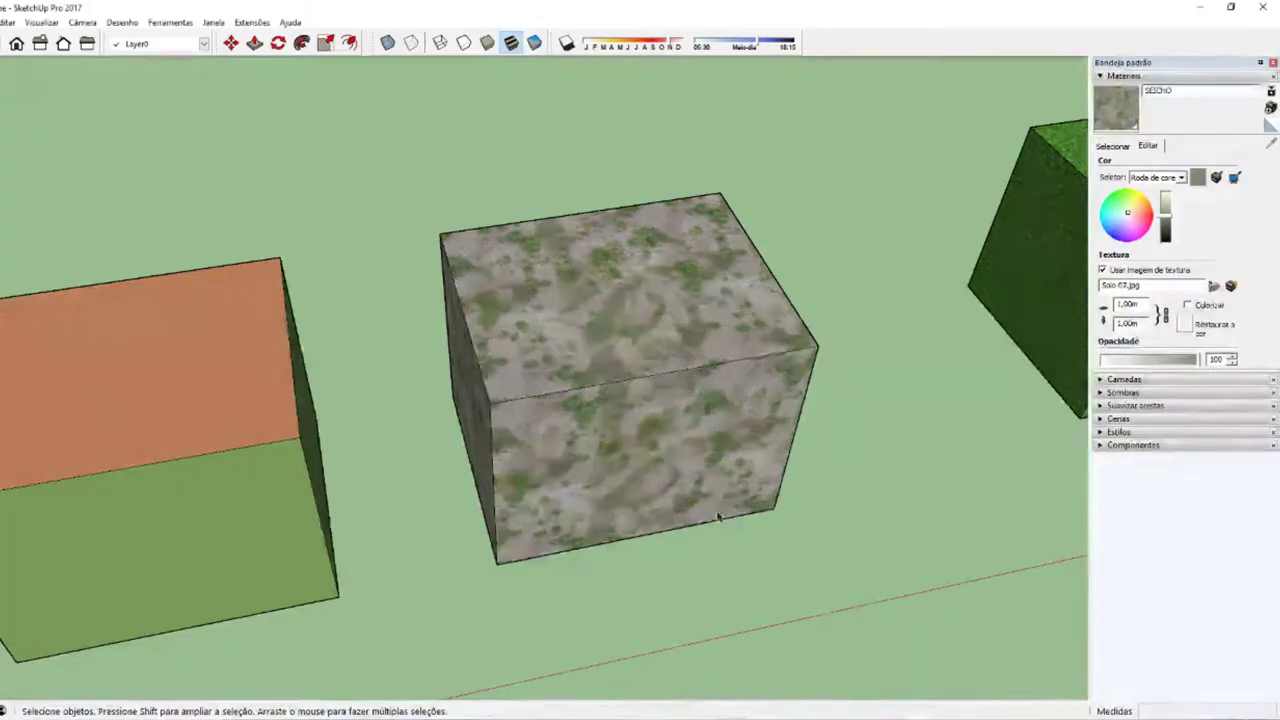
# Step: Browse the Cores collection and inspect the dark red colour's edit settings
pyautogui.click(1112, 146)
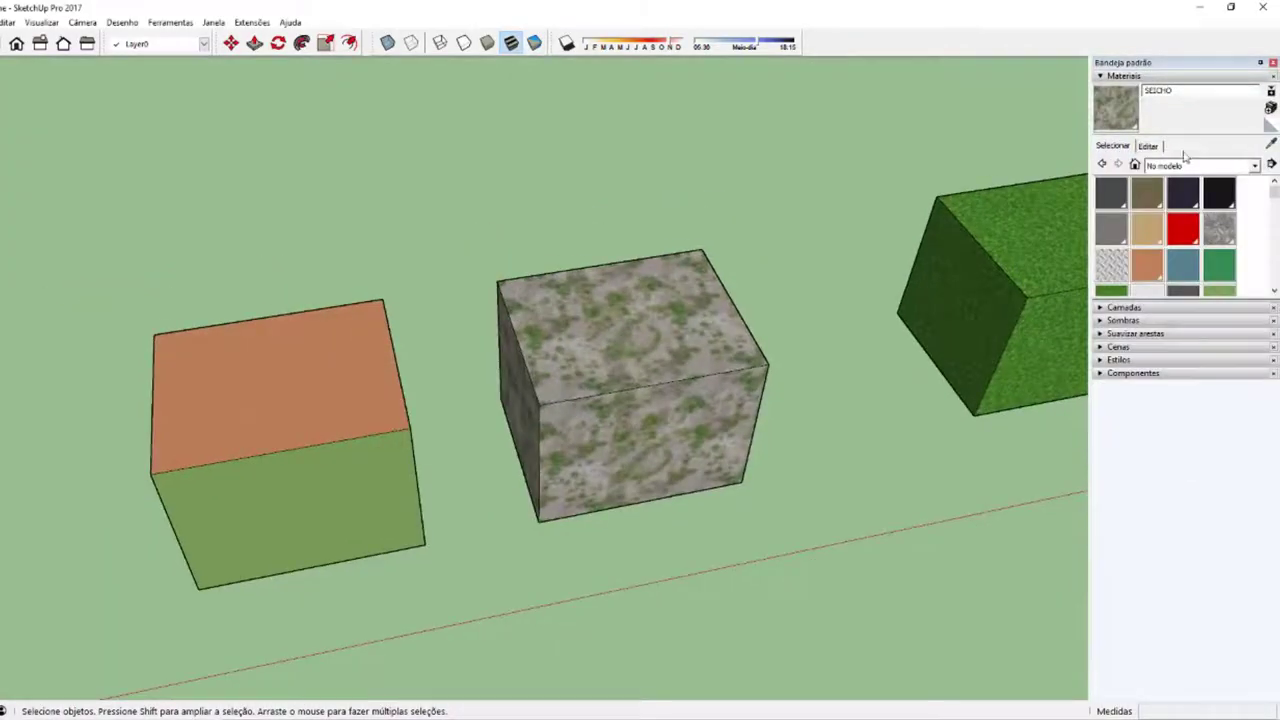
pyautogui.click(1192, 165)
pyautogui.click(1170, 236)
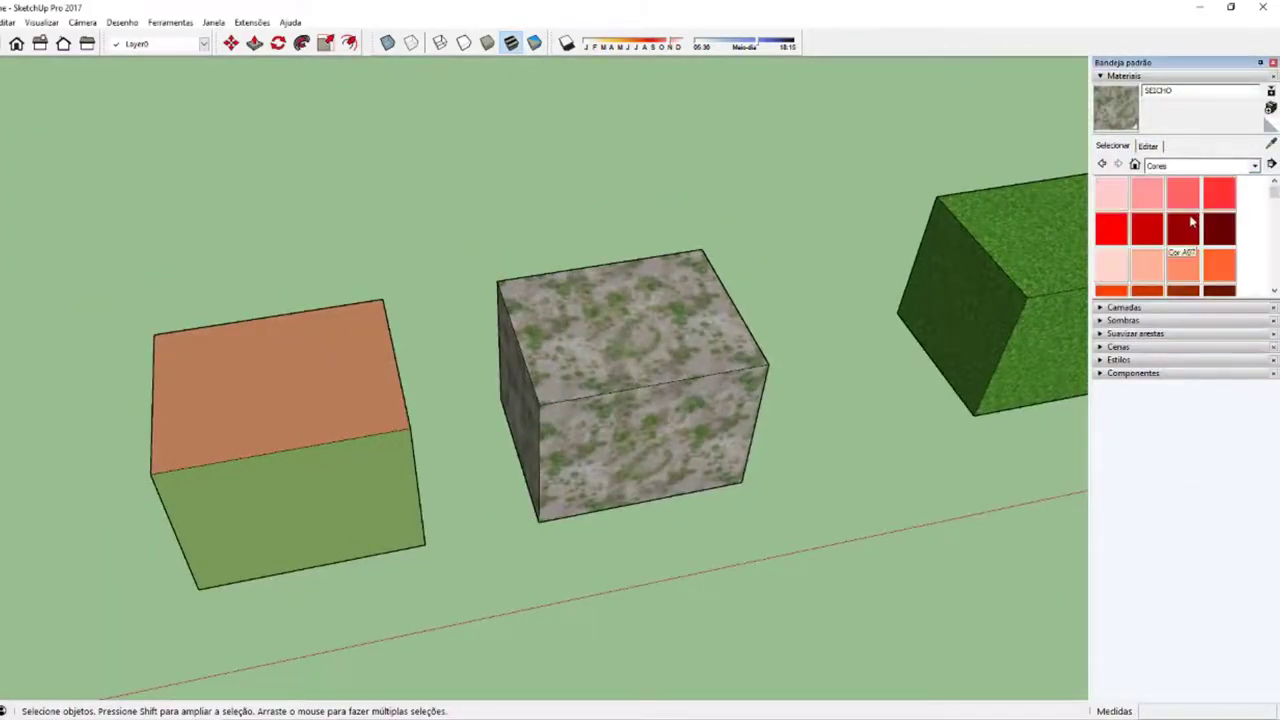
pyautogui.click(1183, 229)
pyautogui.moveTo(945, 280)
pyautogui.mouseDown(button='middle')
pyautogui.moveTo(928, 268)
pyautogui.moveTo(960, 300)
pyautogui.mouseUp(button='middle')
pyautogui.click(1148, 146)
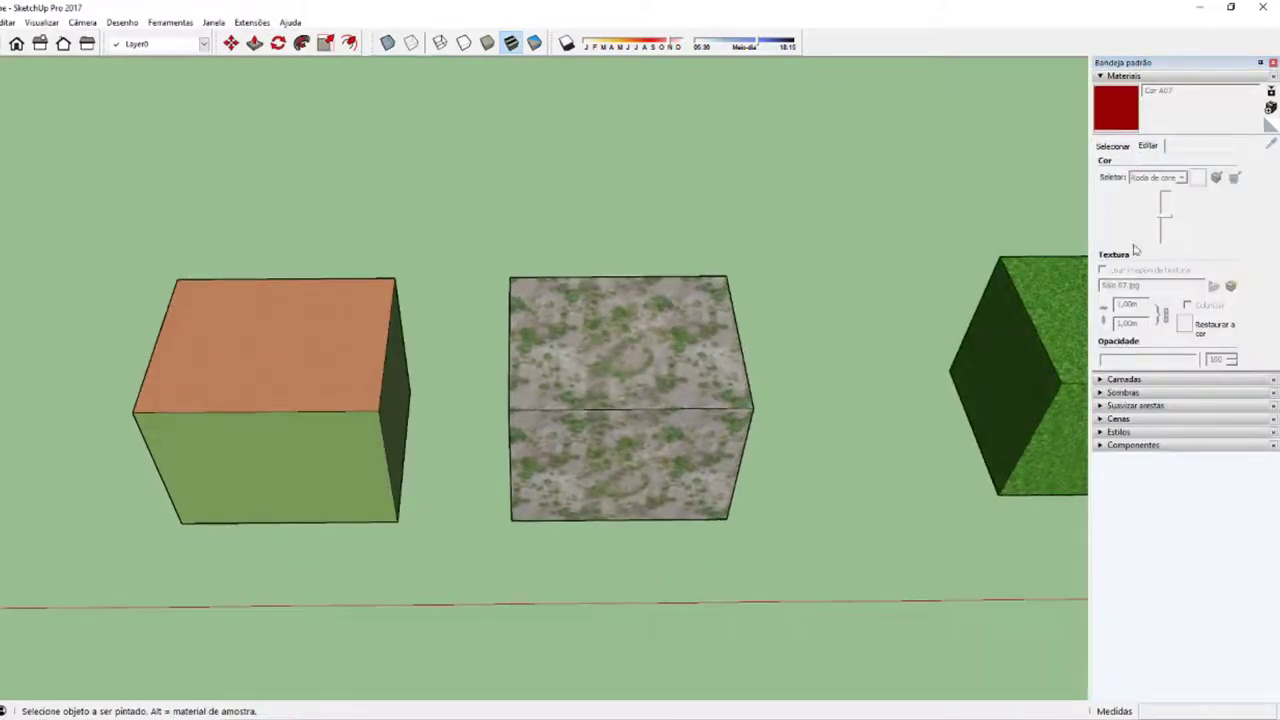
pyautogui.click(1116, 149)
# Step: Create Material7 from the Metal collection's textured steel (Metal aço texturizado)
pyautogui.click(1200, 165)
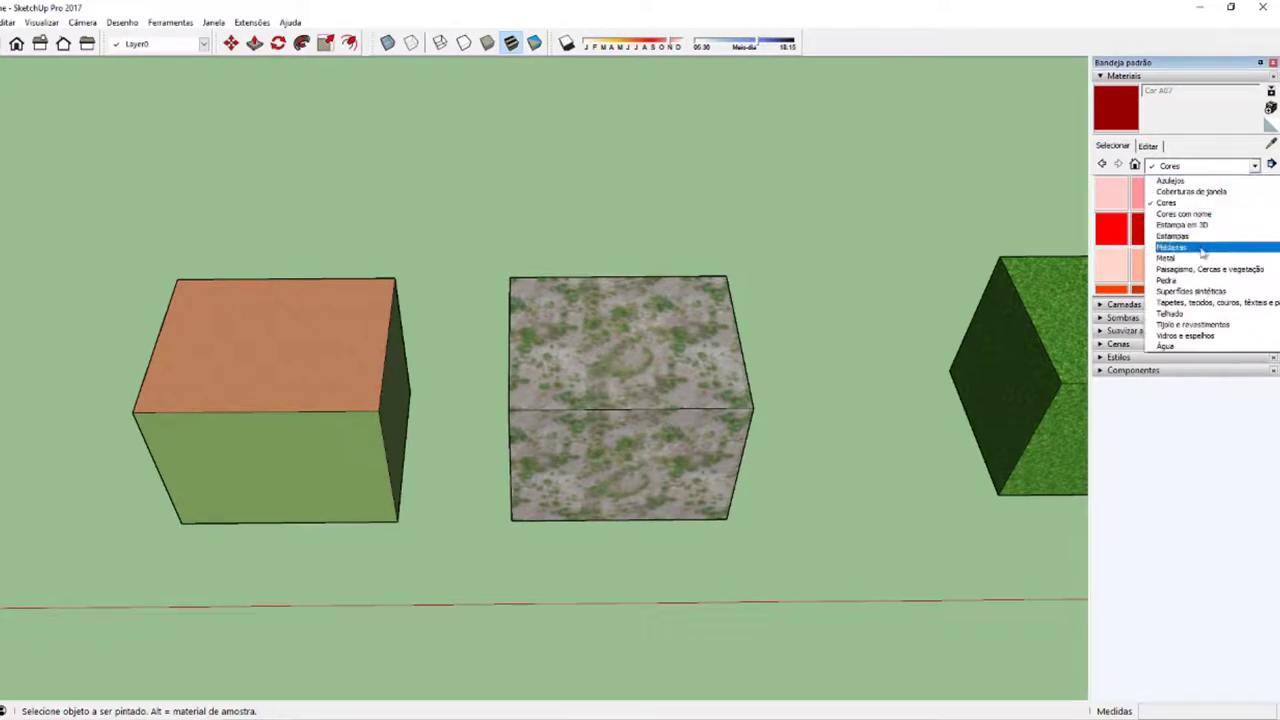
pyautogui.click(1195, 250)
pyautogui.click(1183, 193)
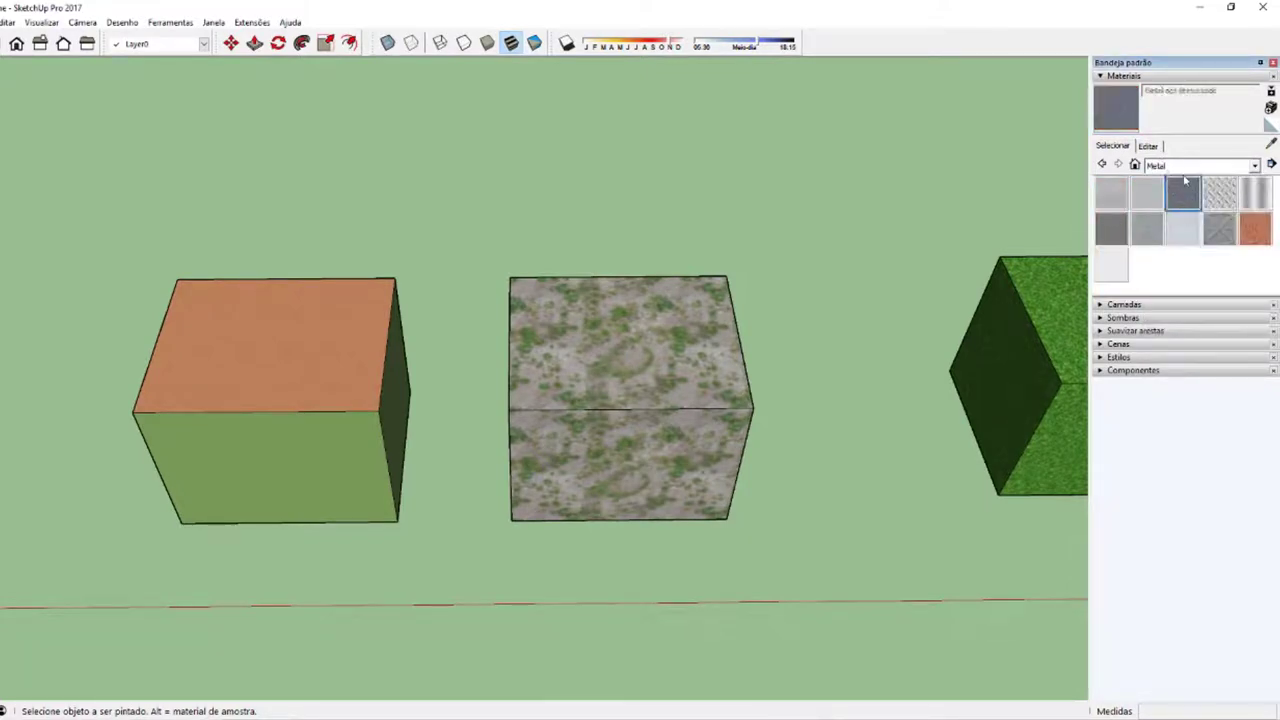
pyautogui.click(1148, 147)
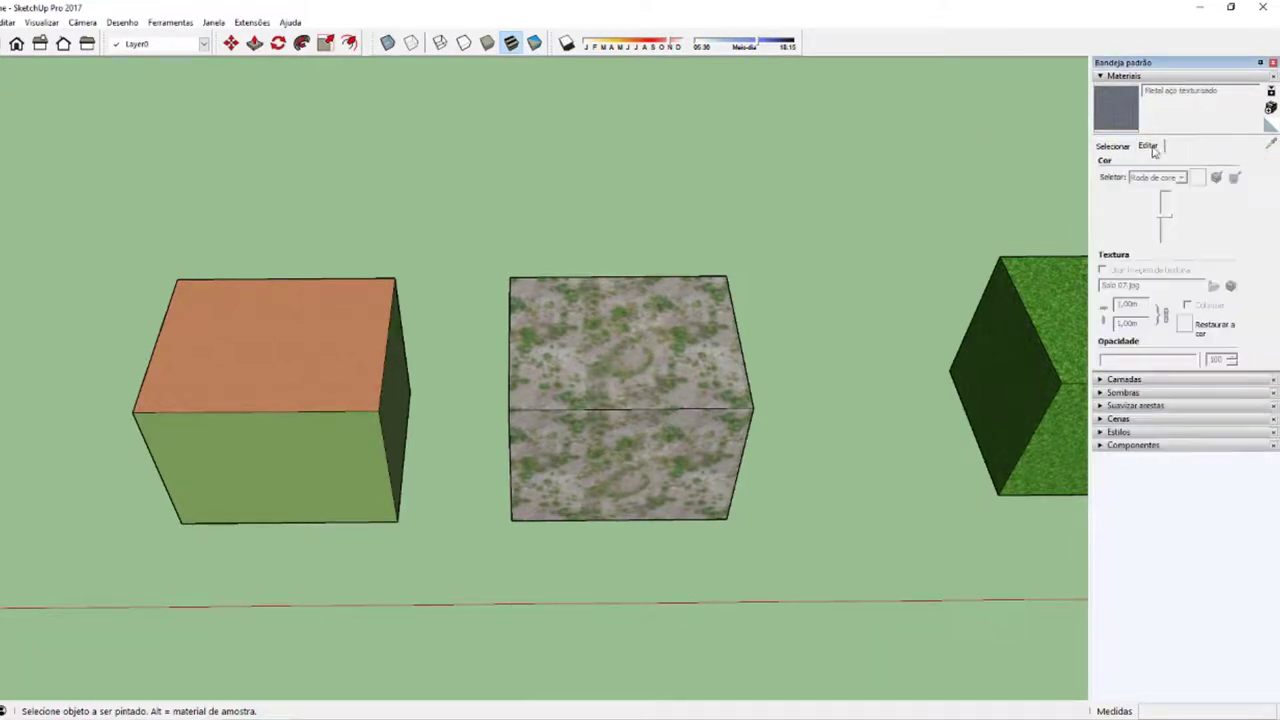
pyautogui.click(1112, 147)
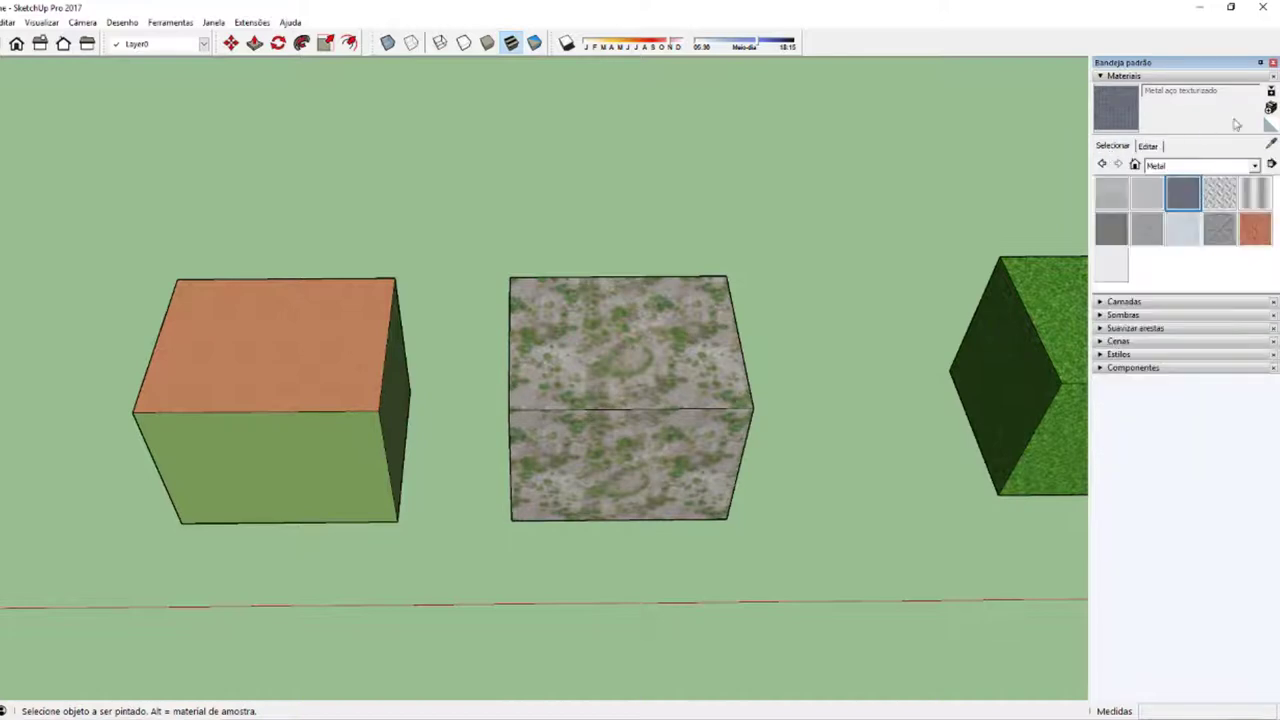
pyautogui.click(1270, 108)
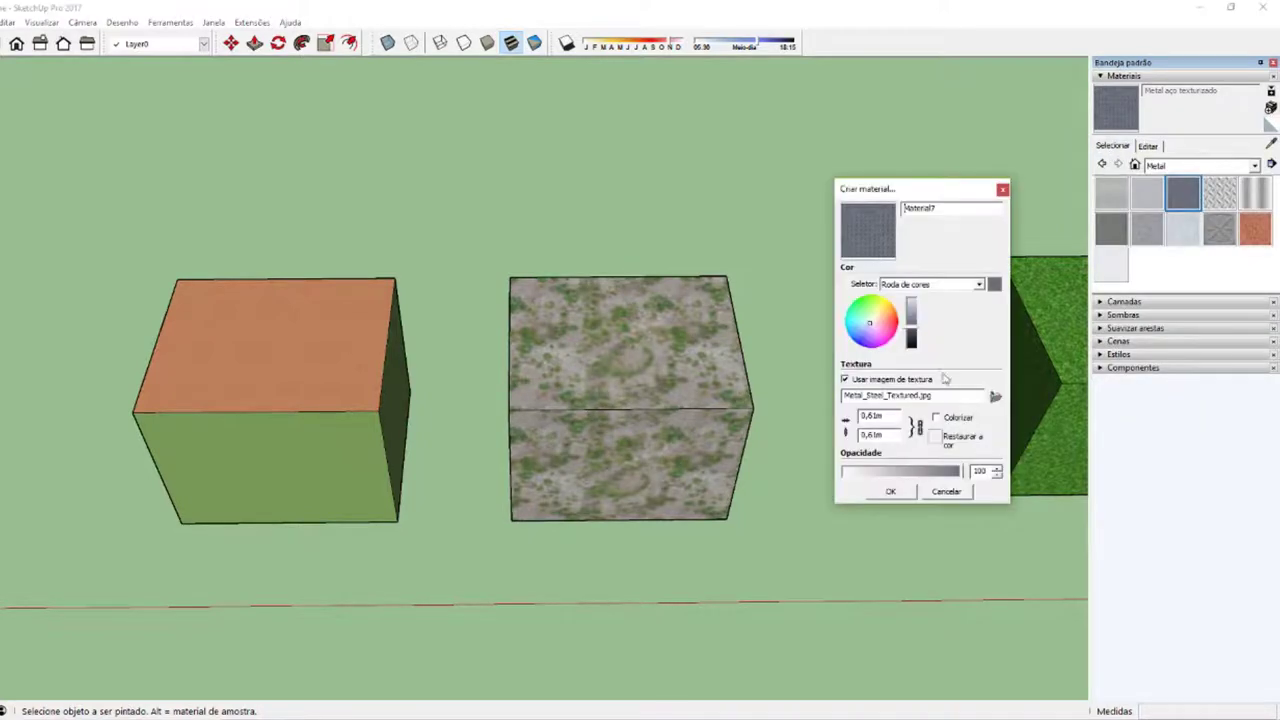
pyautogui.click(888, 492)
# Step: Bring the left cubes into view and show Material7's edit settings
pyautogui.scroll(-1, 574, 400)
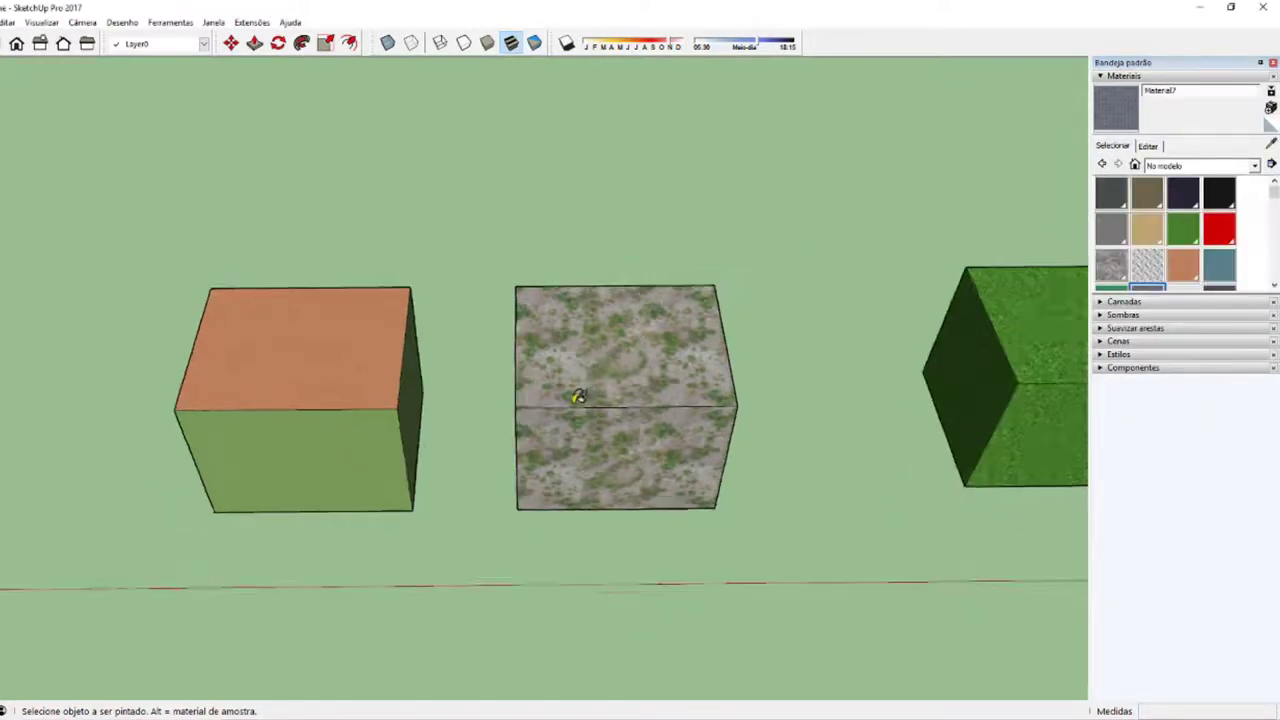
pyautogui.scroll(-2, 505, 390)
pyautogui.keyDown('shift'); pyautogui.moveTo(388, 387); pyautogui.dragTo(569, 323, button='middle'); pyautogui.keyUp('shift')
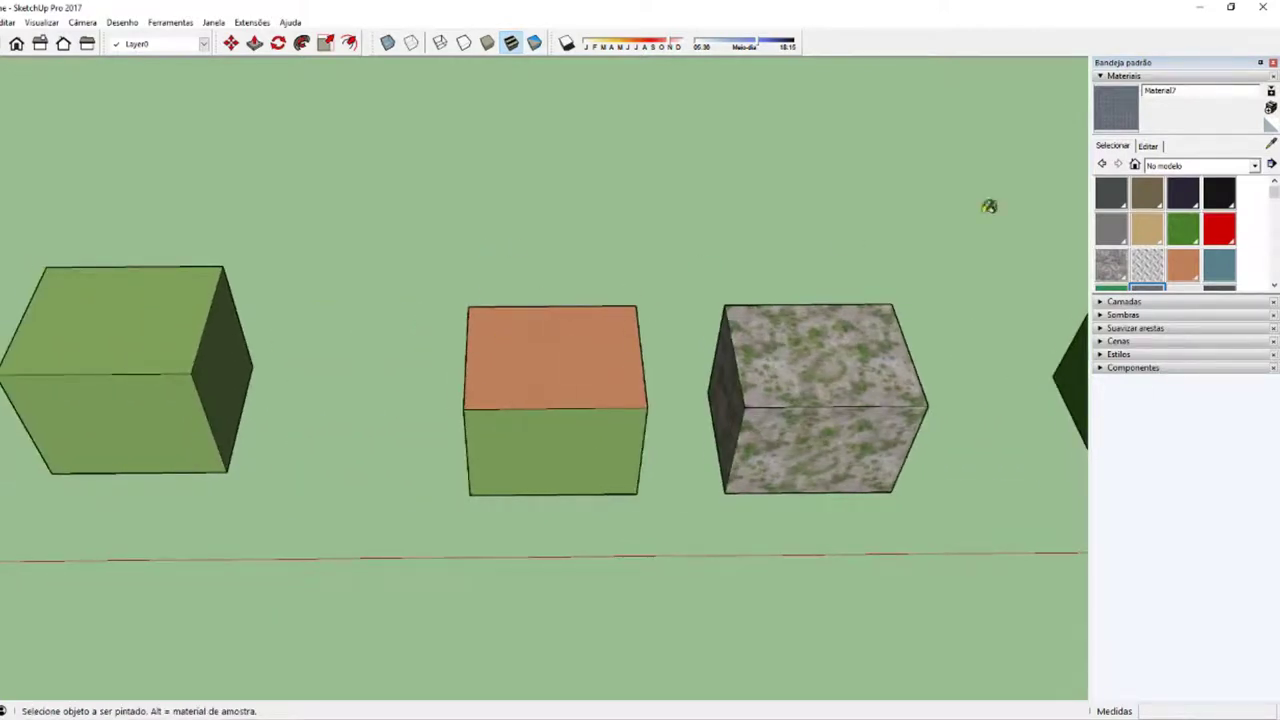
pyautogui.scroll(-2, 1160, 248)
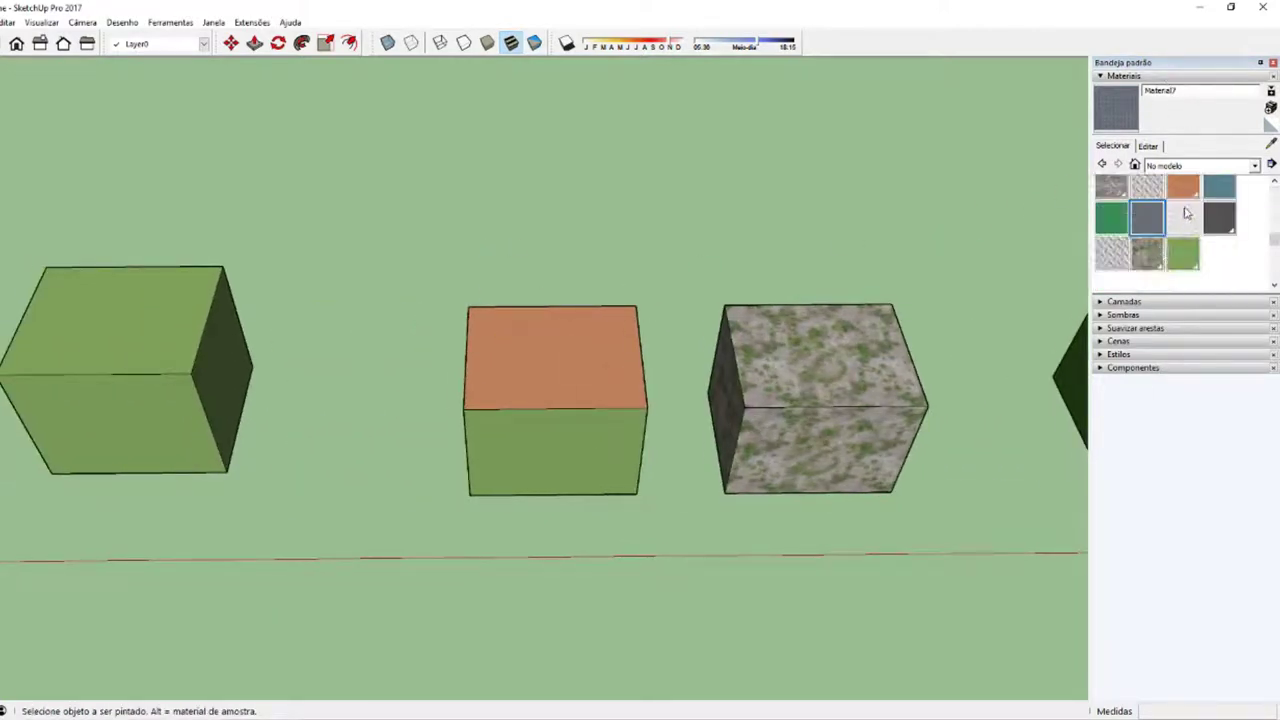
pyautogui.click(1150, 147)
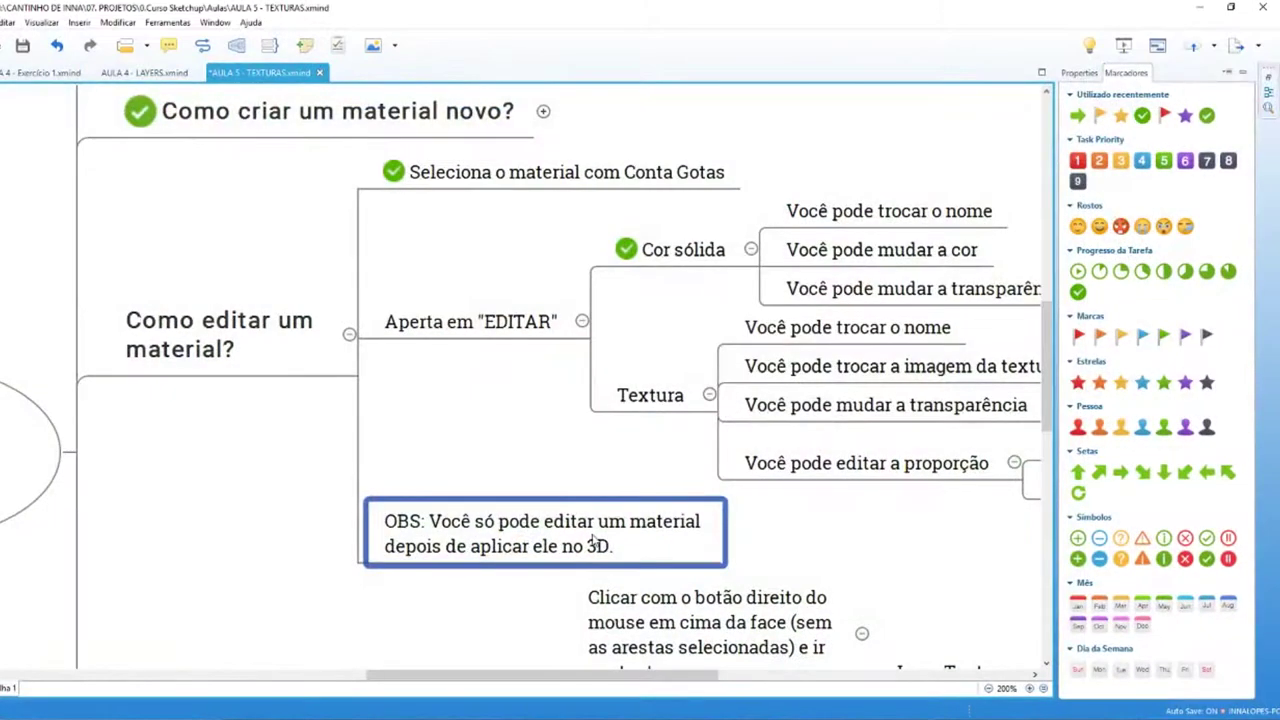
# Step: Replace the OBS note ending 'de aplicar ele no 3D.' with 'dele ser "criado" no seu modelo.'
pyautogui.doubleClick(595, 535)
pyautogui.click(556, 533)
pyautogui.moveTo(535, 533); pyautogui.dragTo(716, 533)
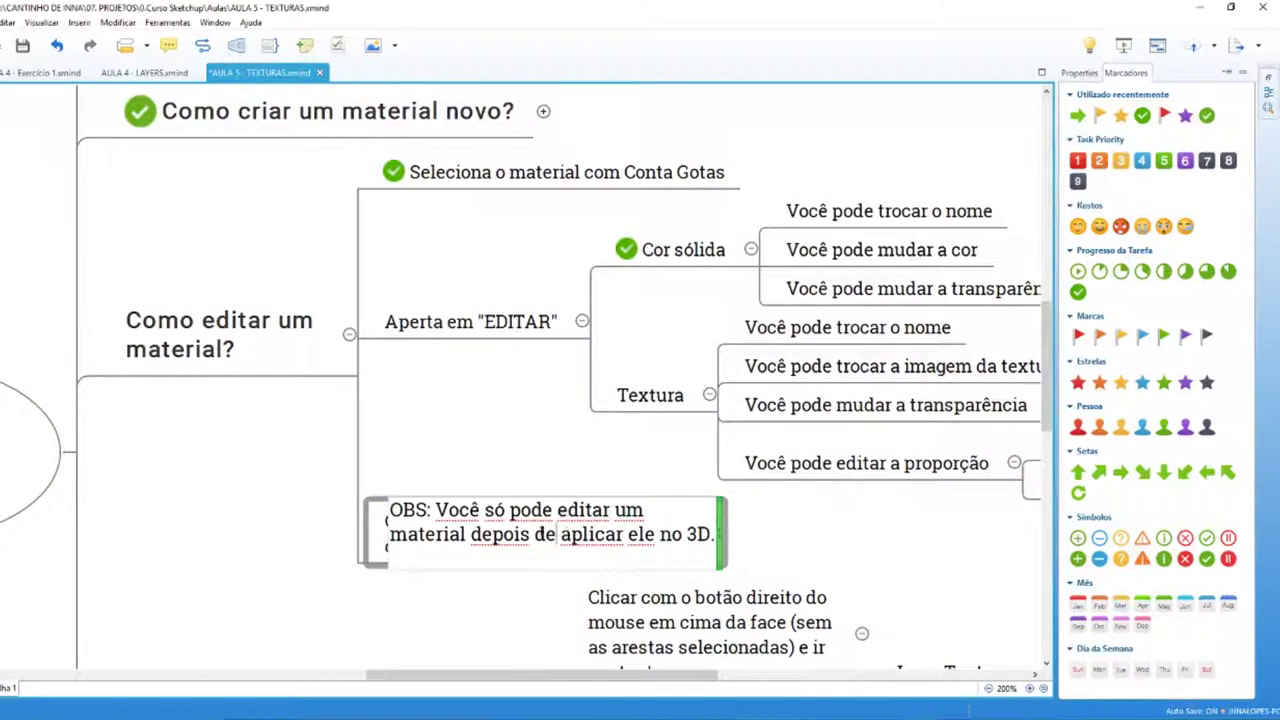
pyautogui.write('depois de')
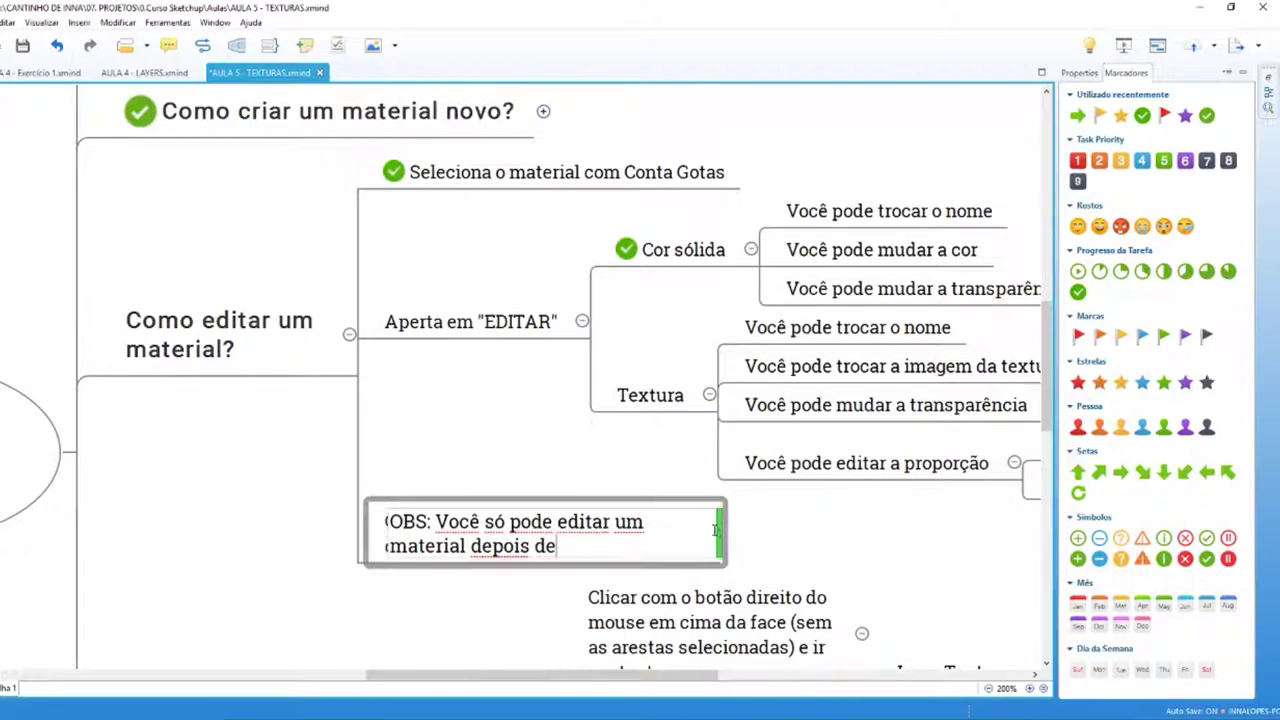
pyautogui.write('le ser "cria')
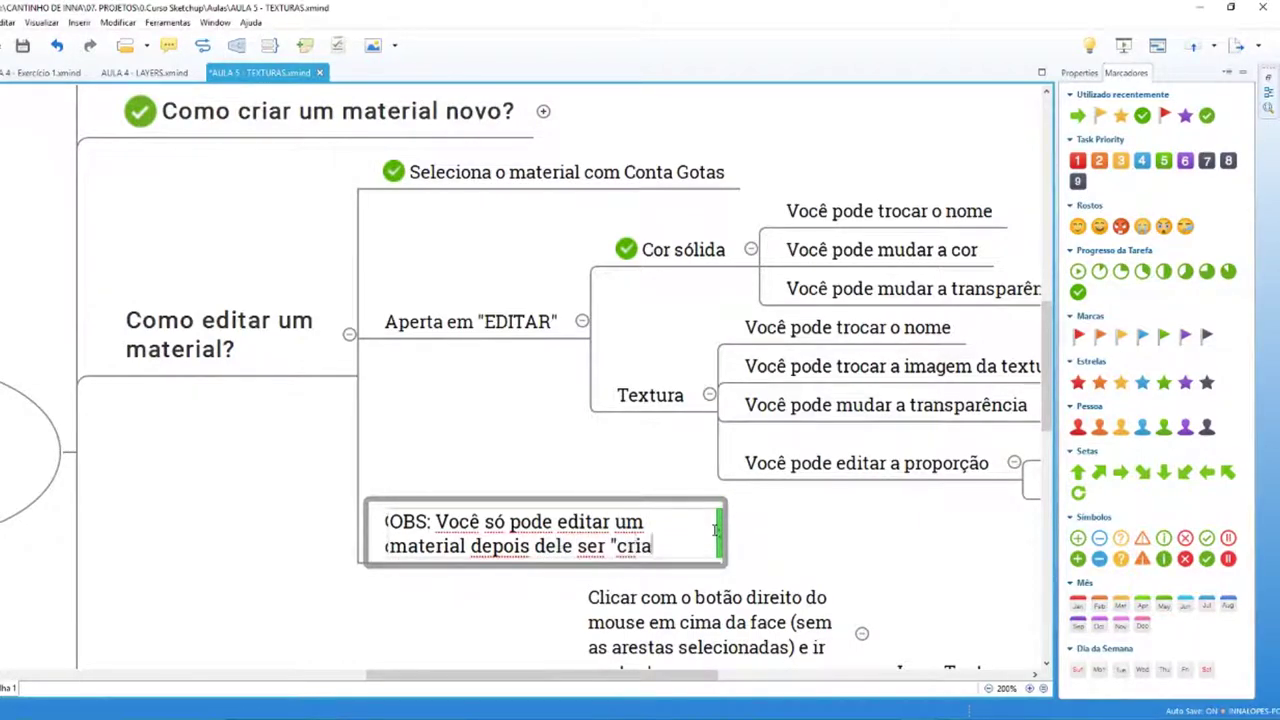
pyautogui.write('do" no seu model')
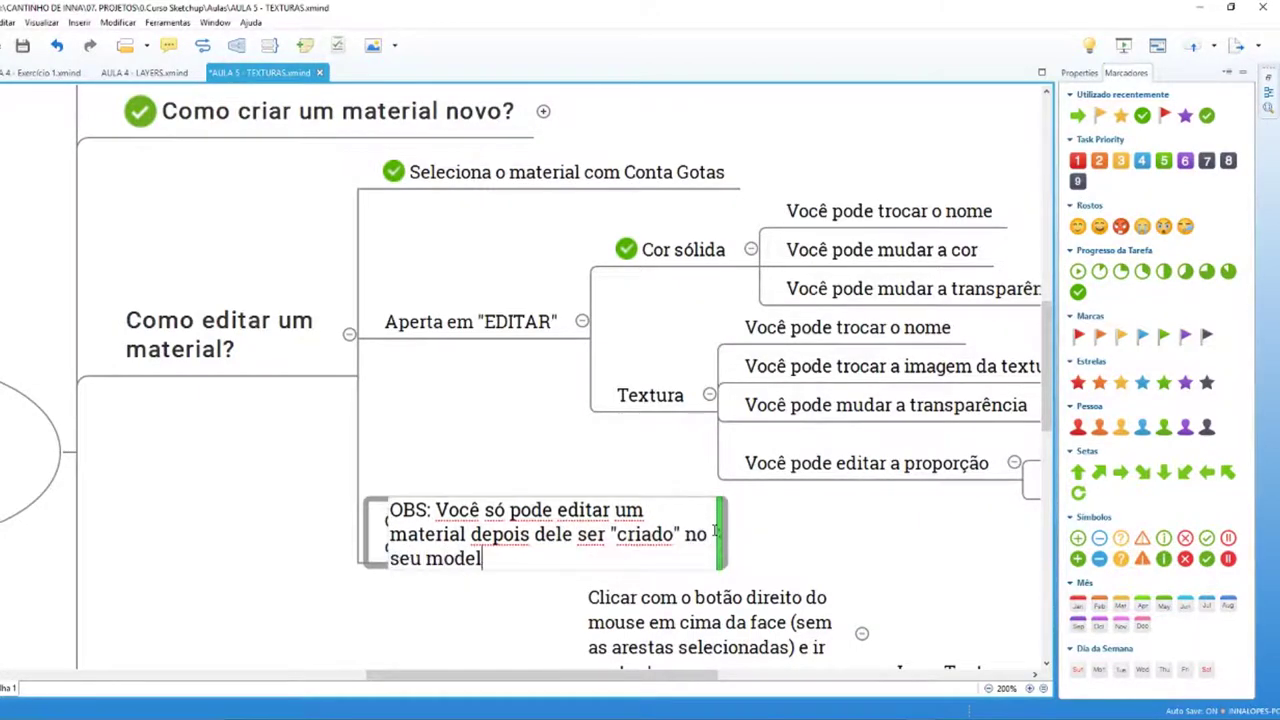
pyautogui.write('o.')
pyautogui.press('Return')
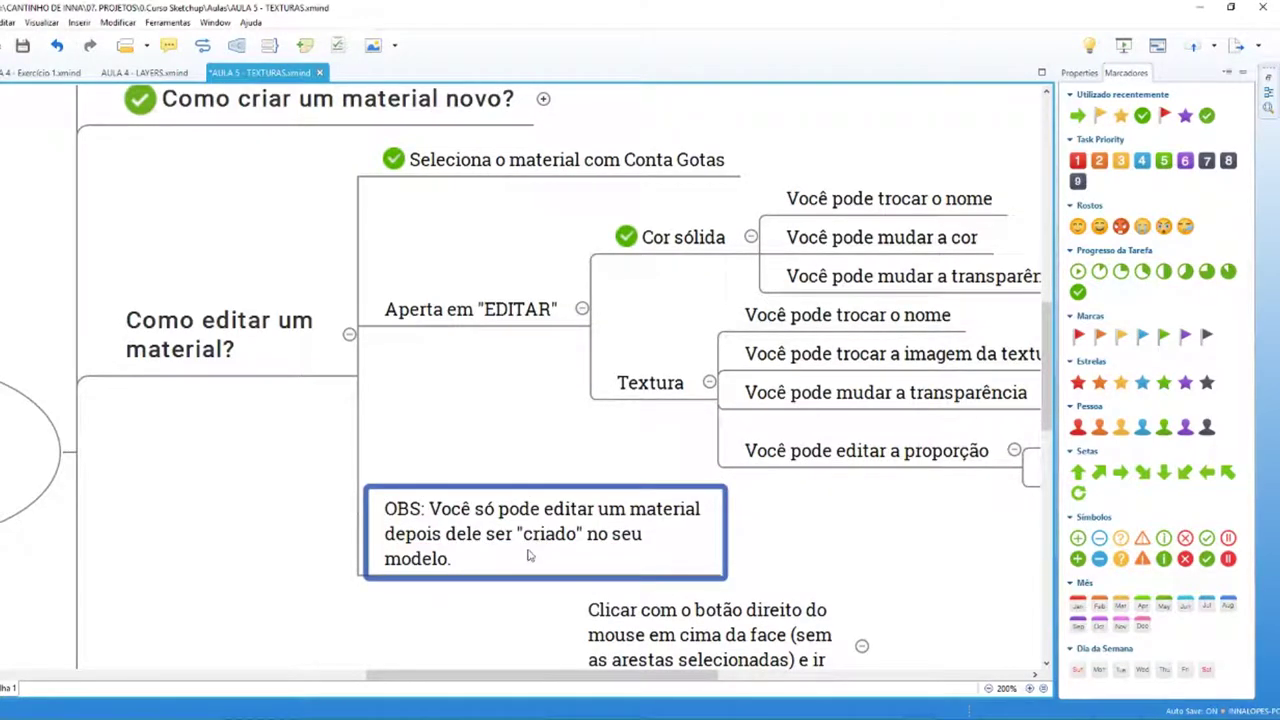
# Step: Mark the 'Como editar um material?' topic as done with a check marker
pyautogui.keyDown('ctrl'); pyautogui.scroll(-2, 346, 526); pyautogui.keyUp('ctrl')
pyautogui.keyDown('ctrl'); pyautogui.scroll(-1, 349, 461); pyautogui.keyUp('ctrl')
pyautogui.click(339, 362)
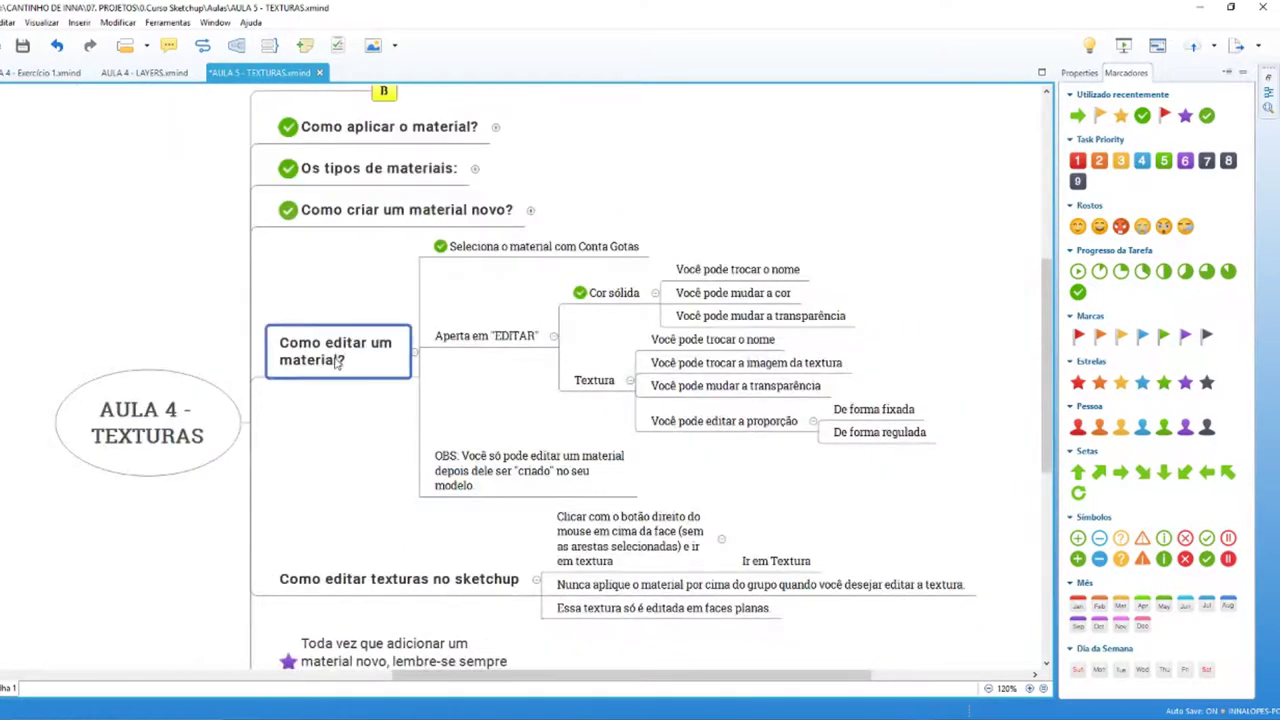
pyautogui.click(1143, 116)
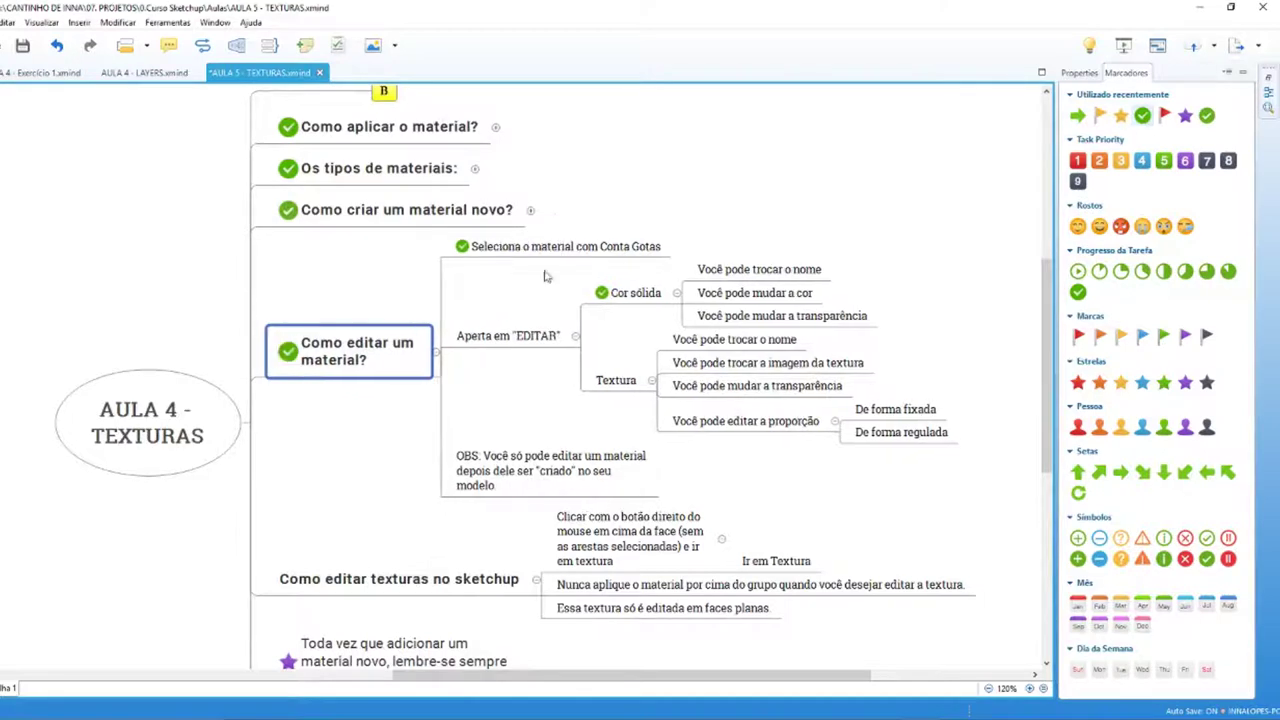
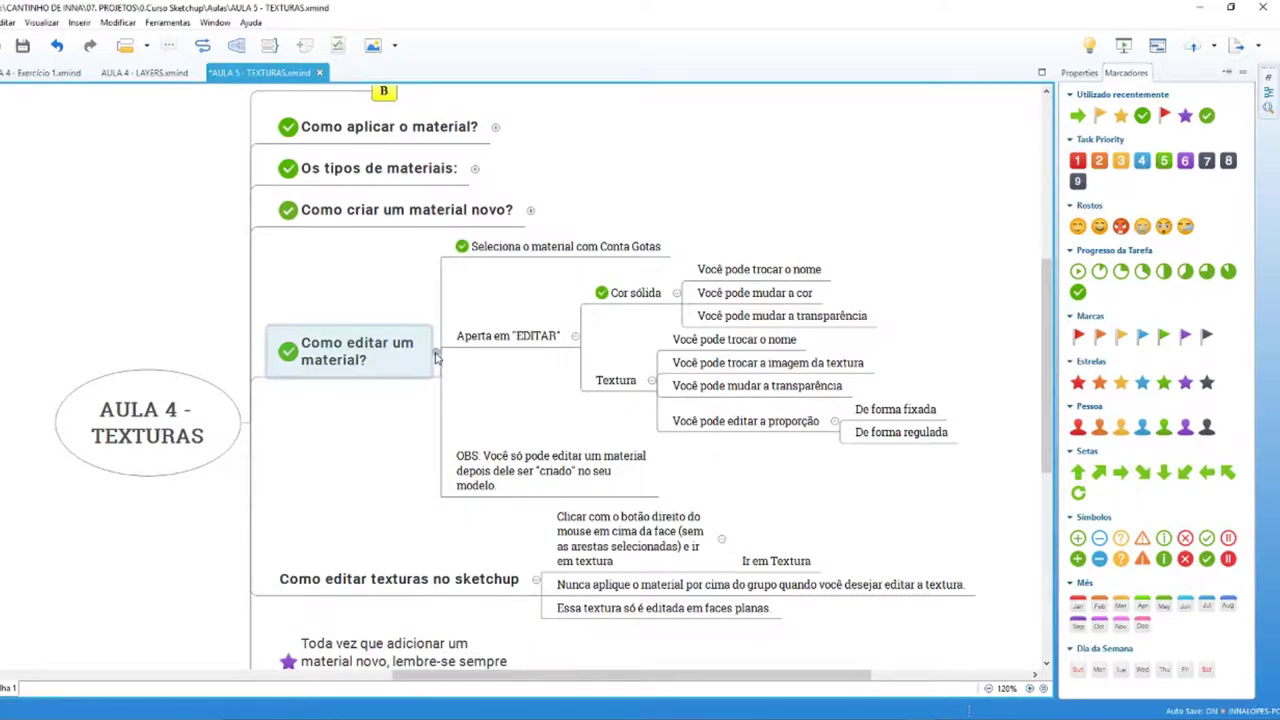
# Step: Collapse the 'Como editar um material?' branch and select the 'Como editar texturas no sketchup' topic
pyautogui.click(436, 356)
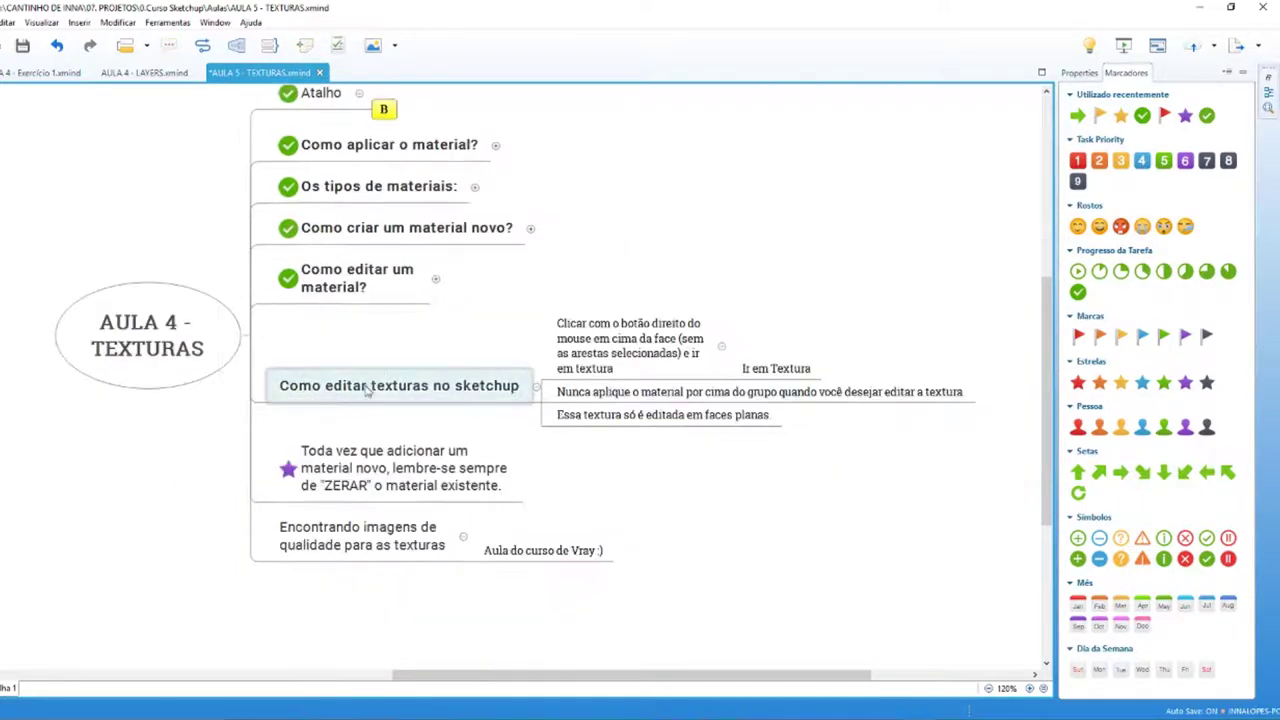
pyautogui.click(367, 389)
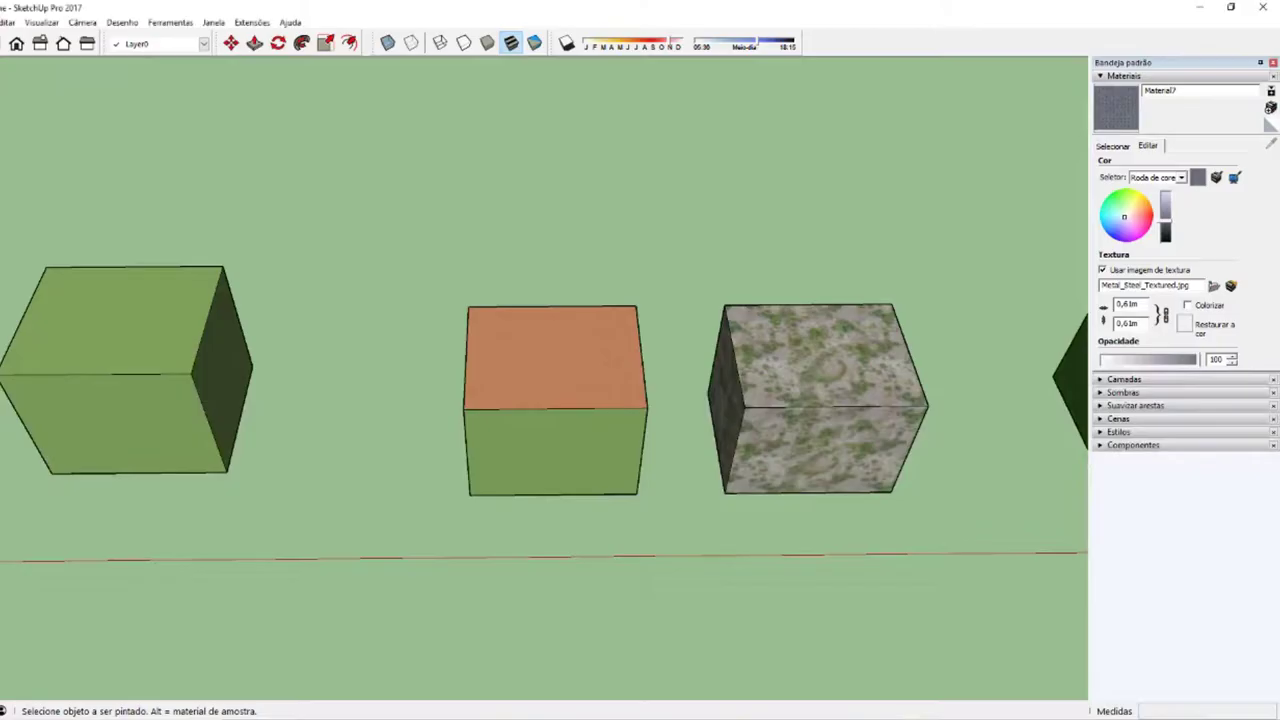
pyautogui.moveTo(729, 557)
pyautogui.mouseDown(button='middle')
pyautogui.moveTo(529, 466)
pyautogui.moveTo(580, 426)
pyautogui.moveTo(688, 413)
pyautogui.mouseUp(button='middle')
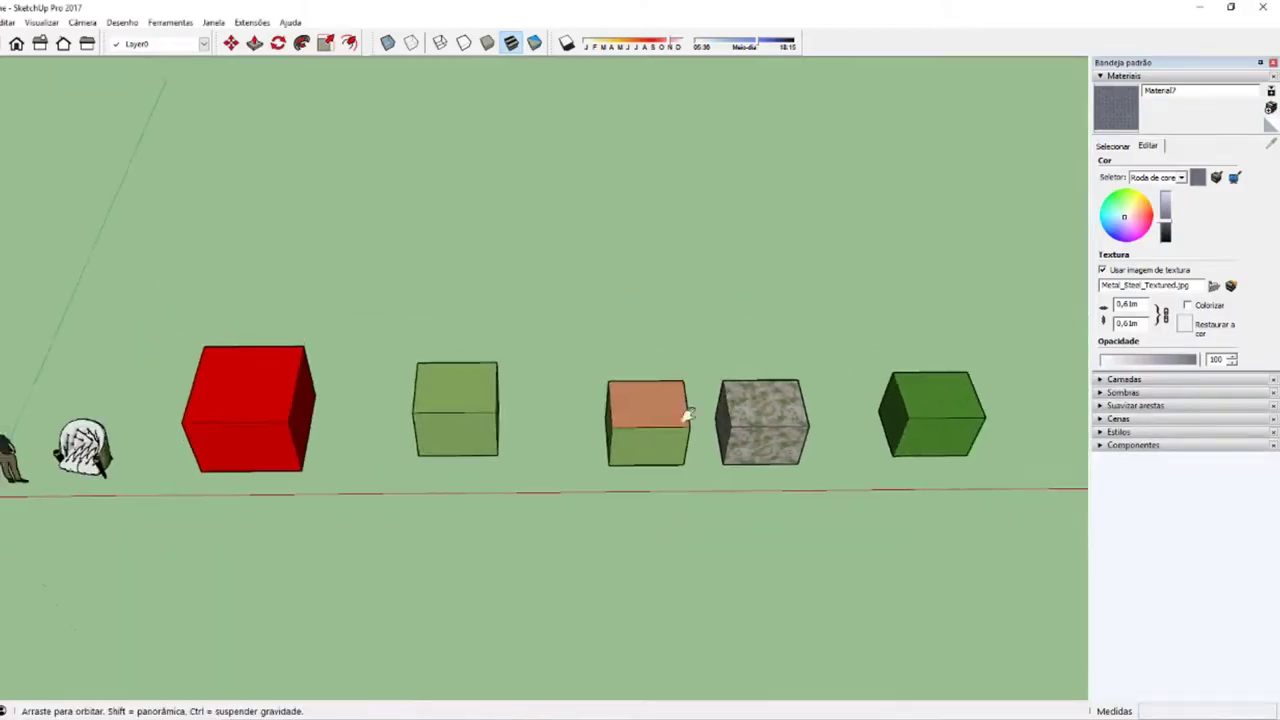
pyautogui.scroll(-3, 688, 413)
pyautogui.scroll(3, 680, 423)
pyautogui.click(680, 423)
pyautogui.scroll(2, 680, 423)
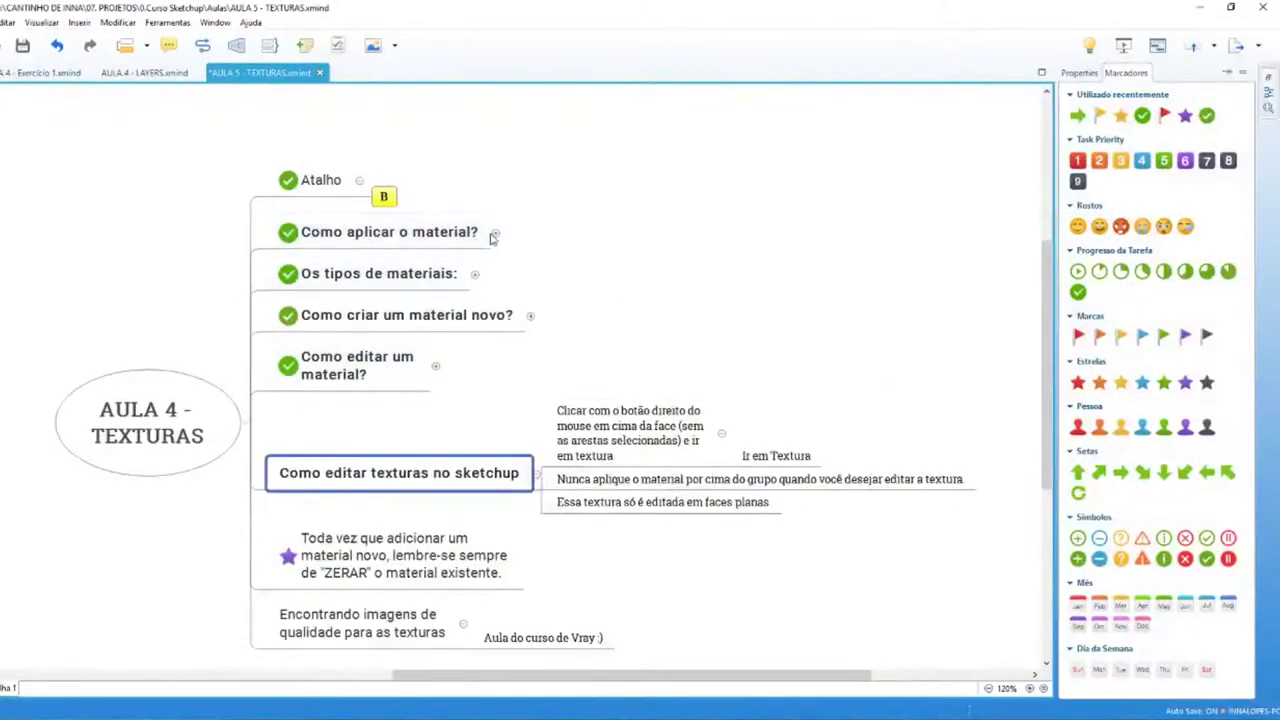
# Step: Expand the OBS 2 notes under 'Como aplicar o material?' and return to SketchUp
pyautogui.click(495, 228)
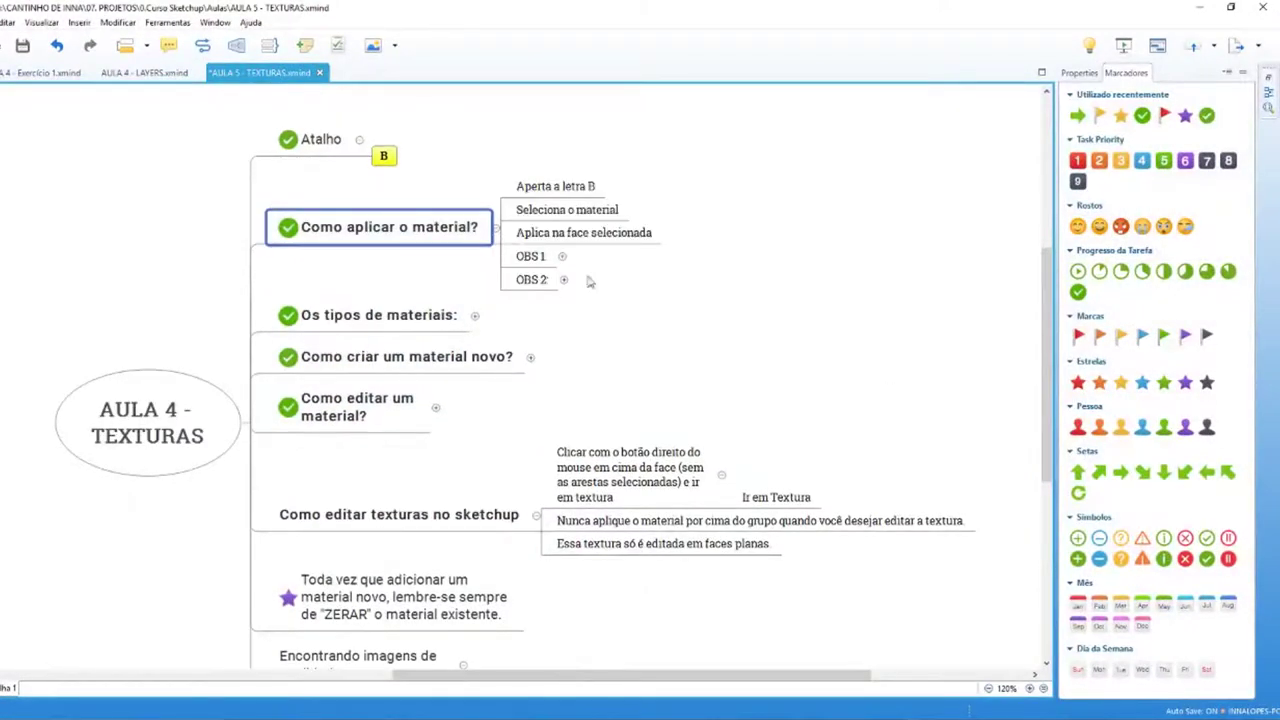
pyautogui.click(563, 279)
pyautogui.click(650, 325)
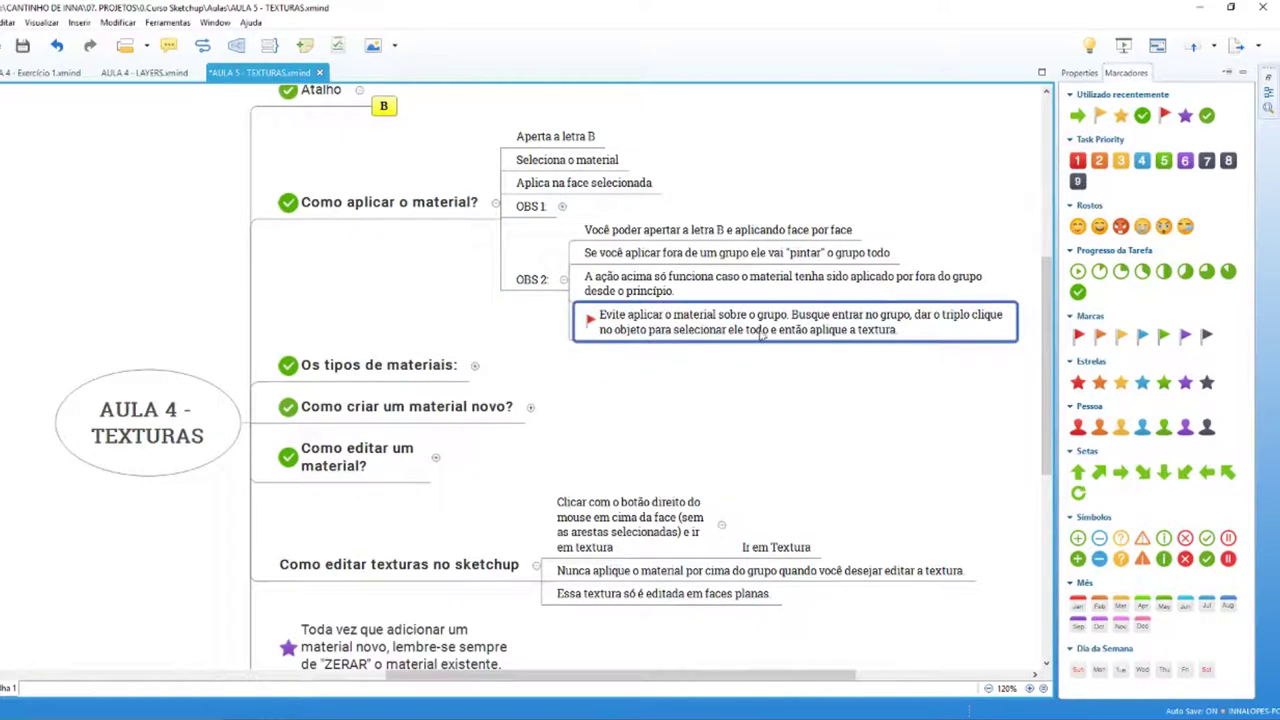
pyautogui.click(937, 716)
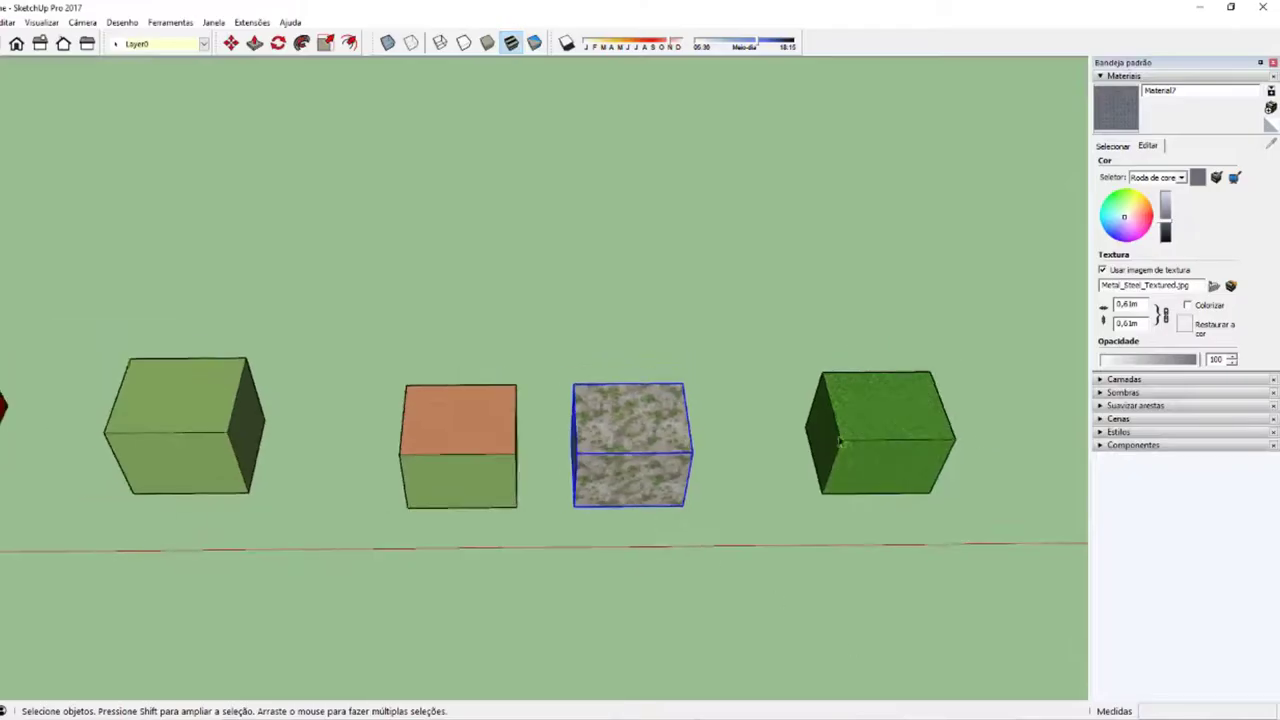
# Step: Delete all the old sample cubes, including the red one
pyautogui.scroll(-2, 680, 505)
pyautogui.scroll(-2, 766, 490)
pyautogui.moveTo(913, 557); pyautogui.dragTo(357, 370)
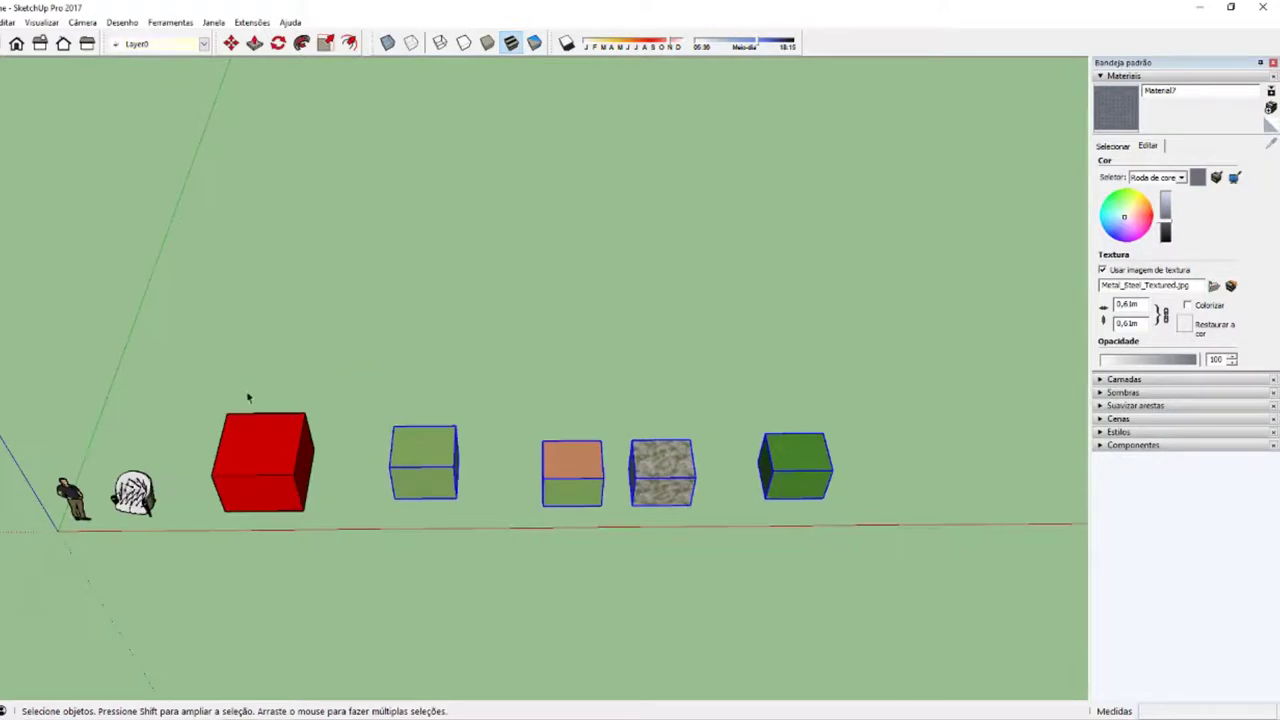
pyautogui.press('Delete')
pyautogui.moveTo(214, 386); pyautogui.dragTo(374, 537)
pyautogui.press('Delete')
pyautogui.moveTo(184, 412); pyautogui.dragTo(336, 532)
pyautogui.press('Delete')
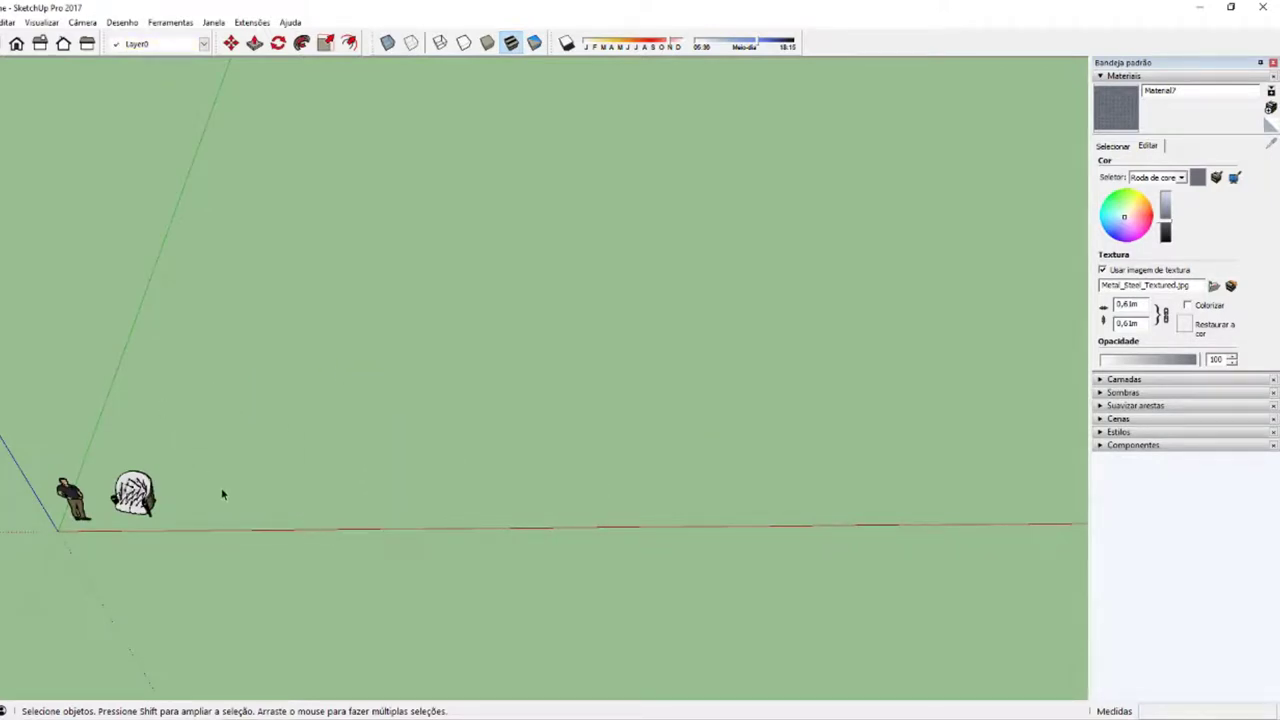
pyautogui.scroll(2, 221, 487)
pyautogui.keyDown('shift'); pyautogui.moveTo(221, 494); pyautogui.dragTo(427, 514, button='middle'); pyautogui.keyUp('shift')
# Step: Draw a rectangle on the ground, push/pull it into a box and reverse its faces
pyautogui.press('r')
pyautogui.click(447, 452)
pyautogui.click(531, 527)
pyautogui.press('space')
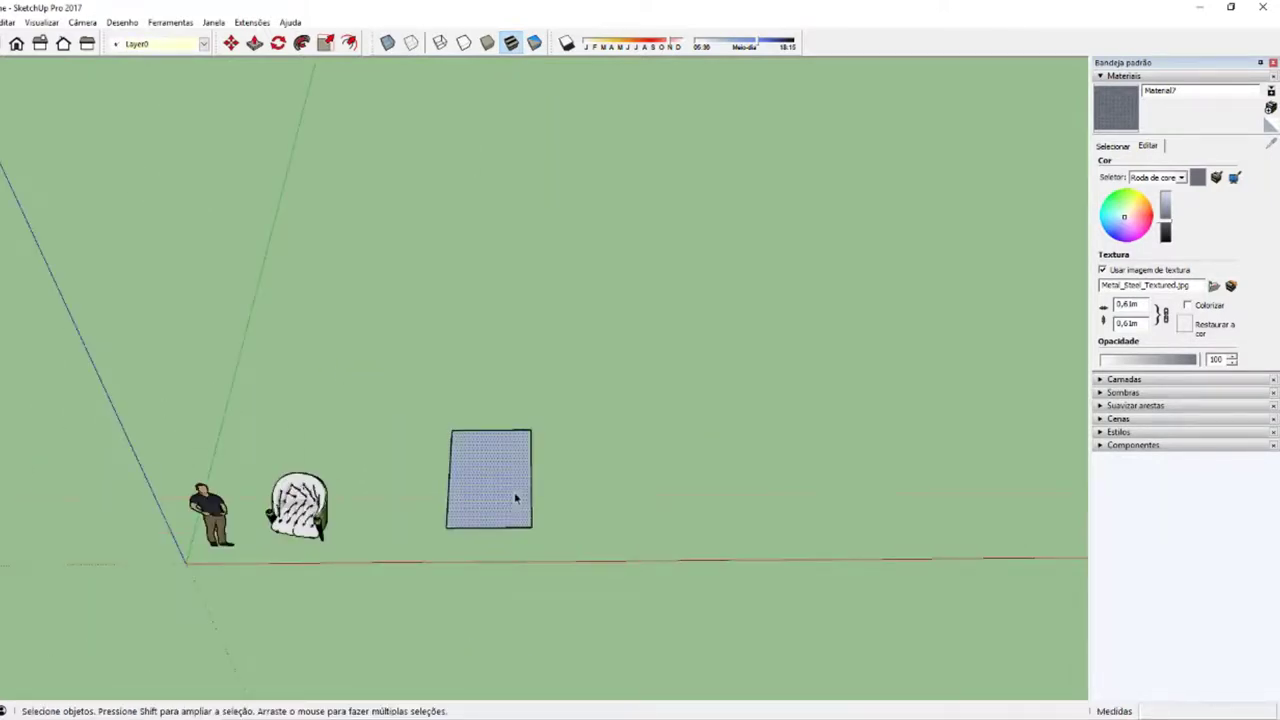
pyautogui.press('p')
pyautogui.click(494, 503)
pyautogui.click(491, 440)
pyautogui.press('space')
pyautogui.rightClick(491, 440)
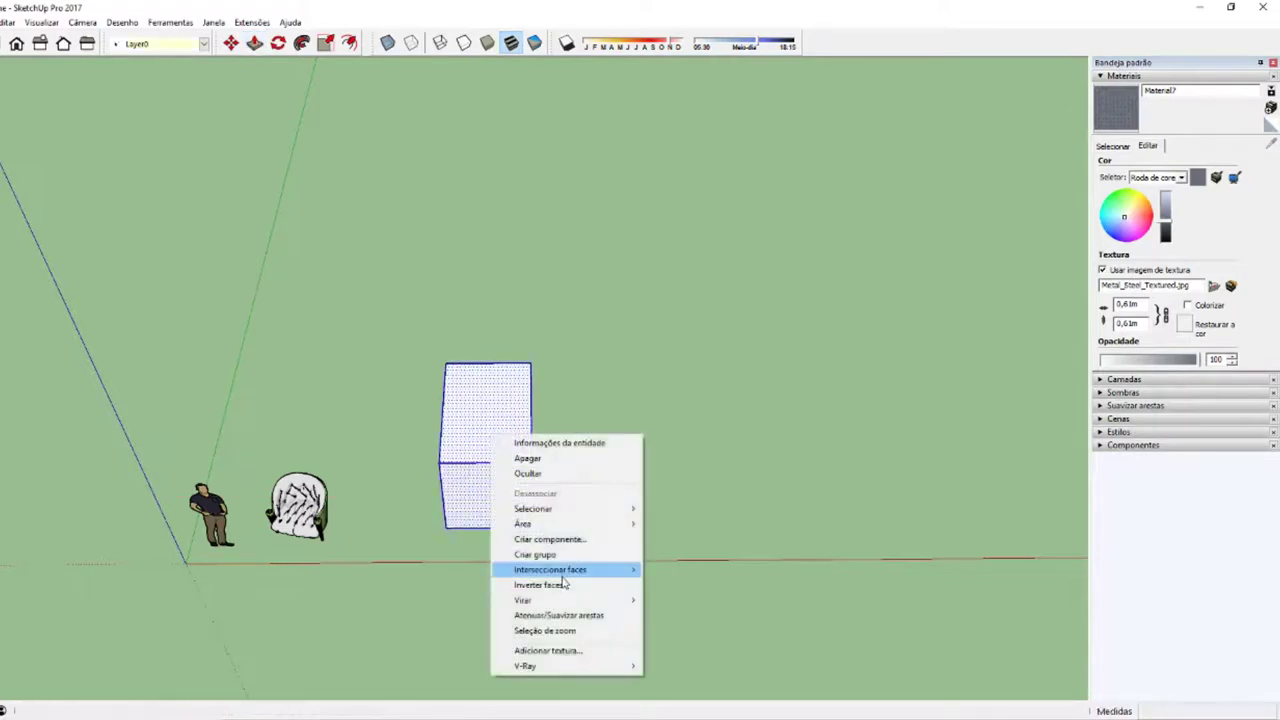
pyautogui.click(545, 566)
# Step: Try the steel texture on the box, then undo it
pyautogui.press('b')
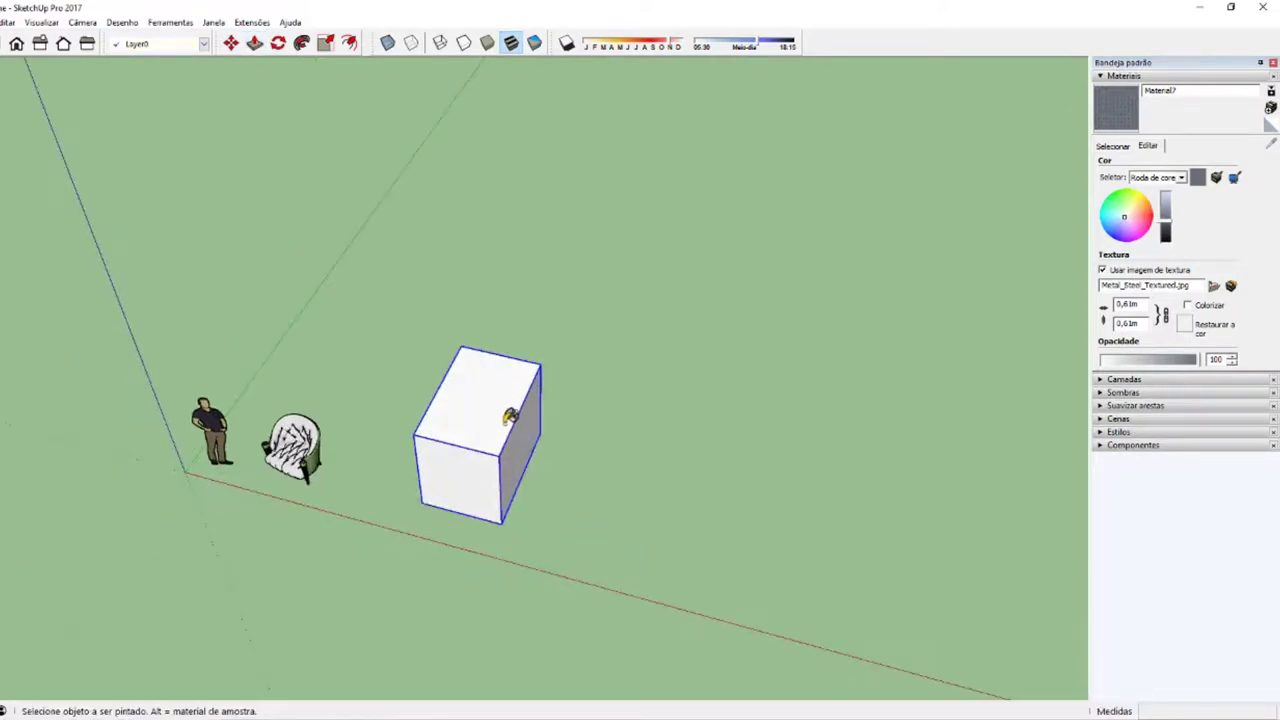
pyautogui.click(429, 457)
pyautogui.moveTo(429, 457)
pyautogui.mouseDown(button='middle')
pyautogui.moveTo(774, 329)
pyautogui.moveTo(471, 432)
pyautogui.mouseUp(button='middle')
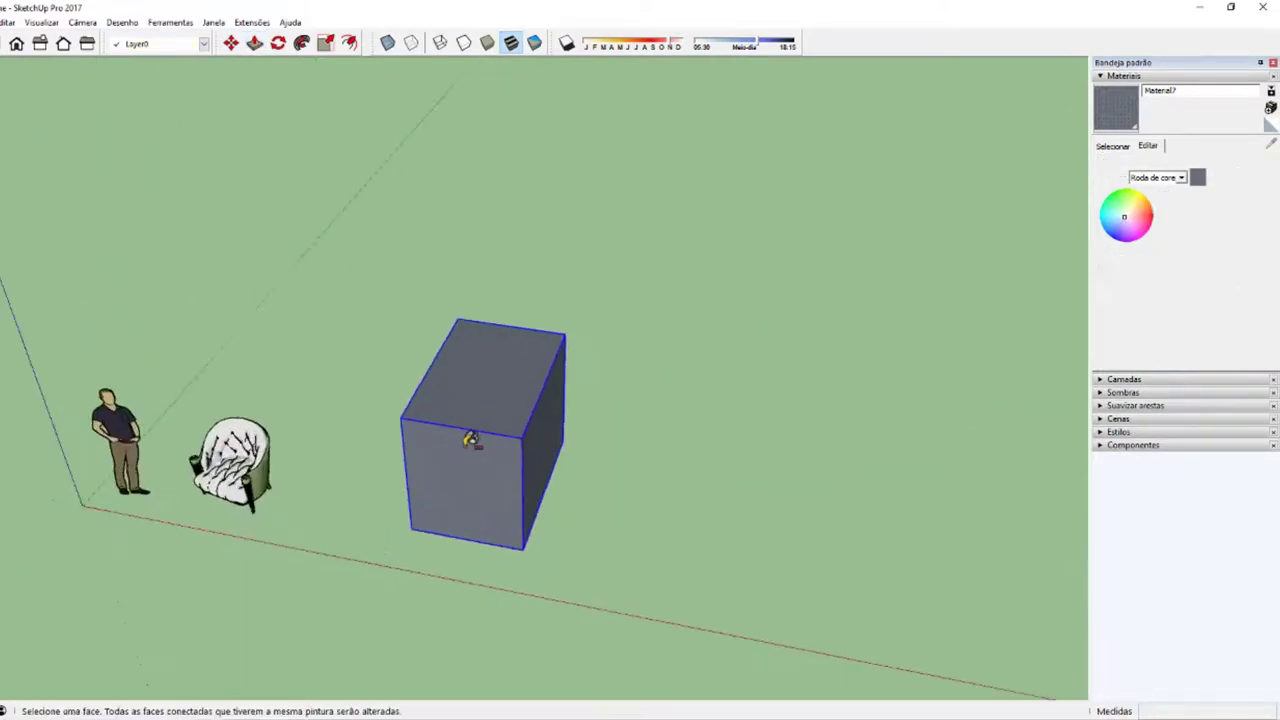
pyautogui.hotkey('ctrl', 'z')
pyautogui.press('space')
# Step: Select the whole box as a single group
pyautogui.moveTo(492, 476)
pyautogui.mouseDown(button='middle')
pyautogui.moveTo(442, 439)
pyautogui.moveTo(566, 455)
pyautogui.mouseUp(button='middle')
pyautogui.moveTo(386, 446); pyautogui.dragTo(403, 282, button='middle')
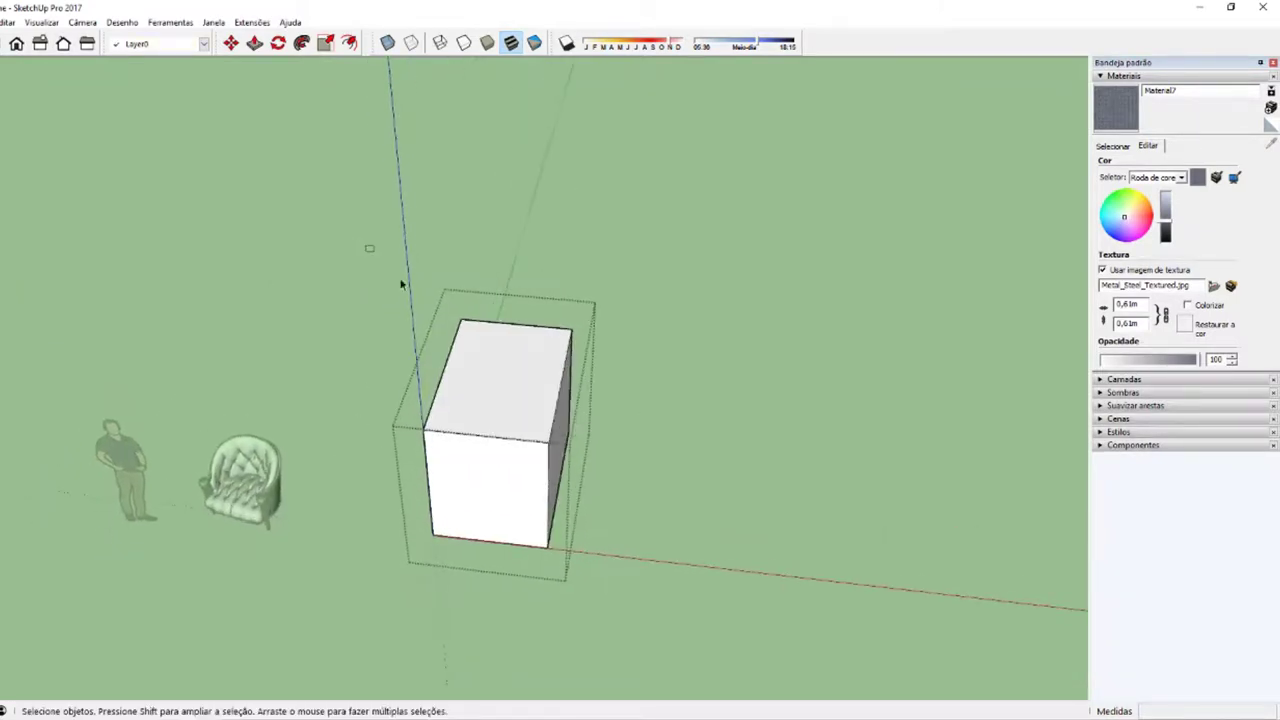
pyautogui.moveTo(403, 282); pyautogui.dragTo(607, 621)
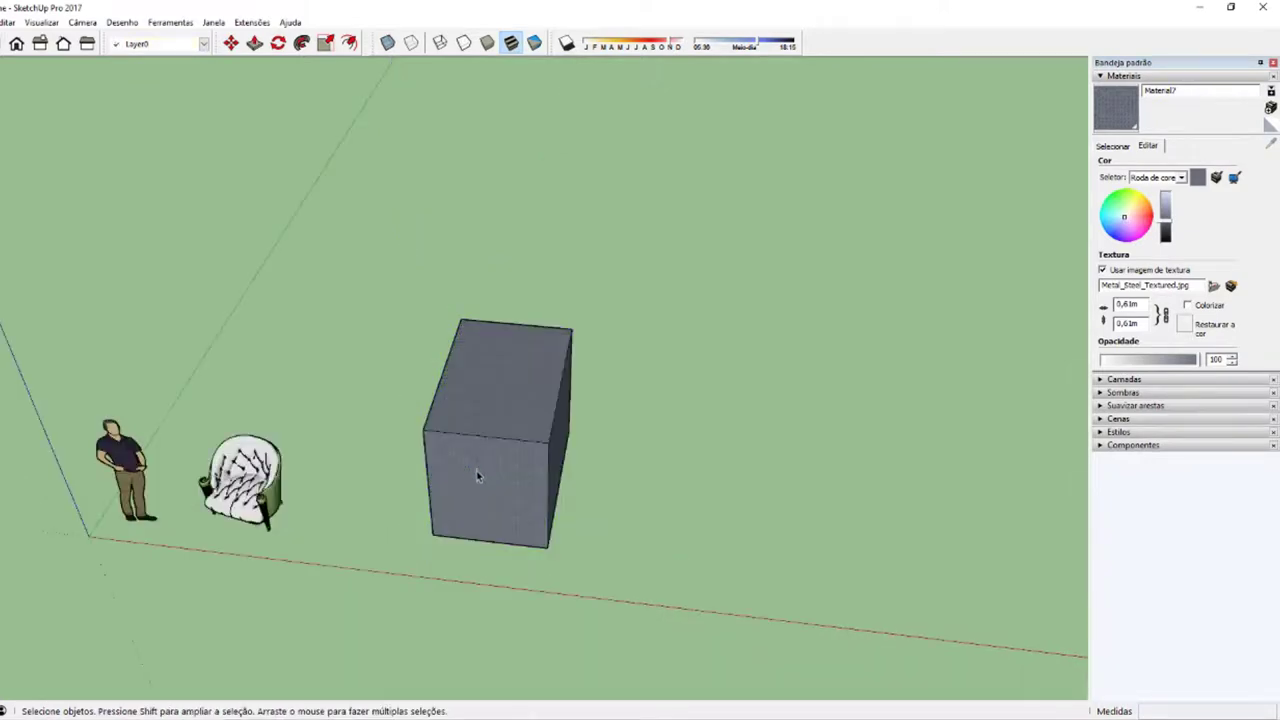
pyautogui.click(520, 501)
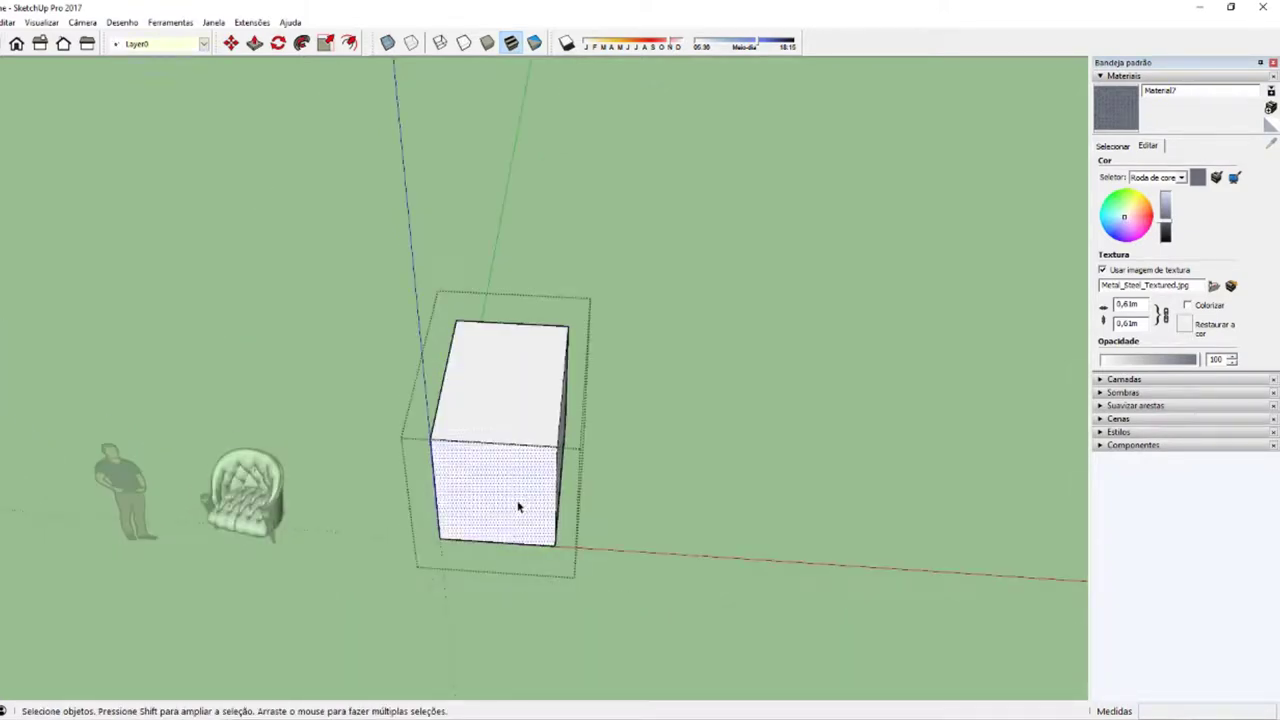
pyautogui.press('Escape')
# Step: Move-copy the box with Ctrl to place a duplicate on its right
pyautogui.click(502, 506)
pyautogui.press('m')
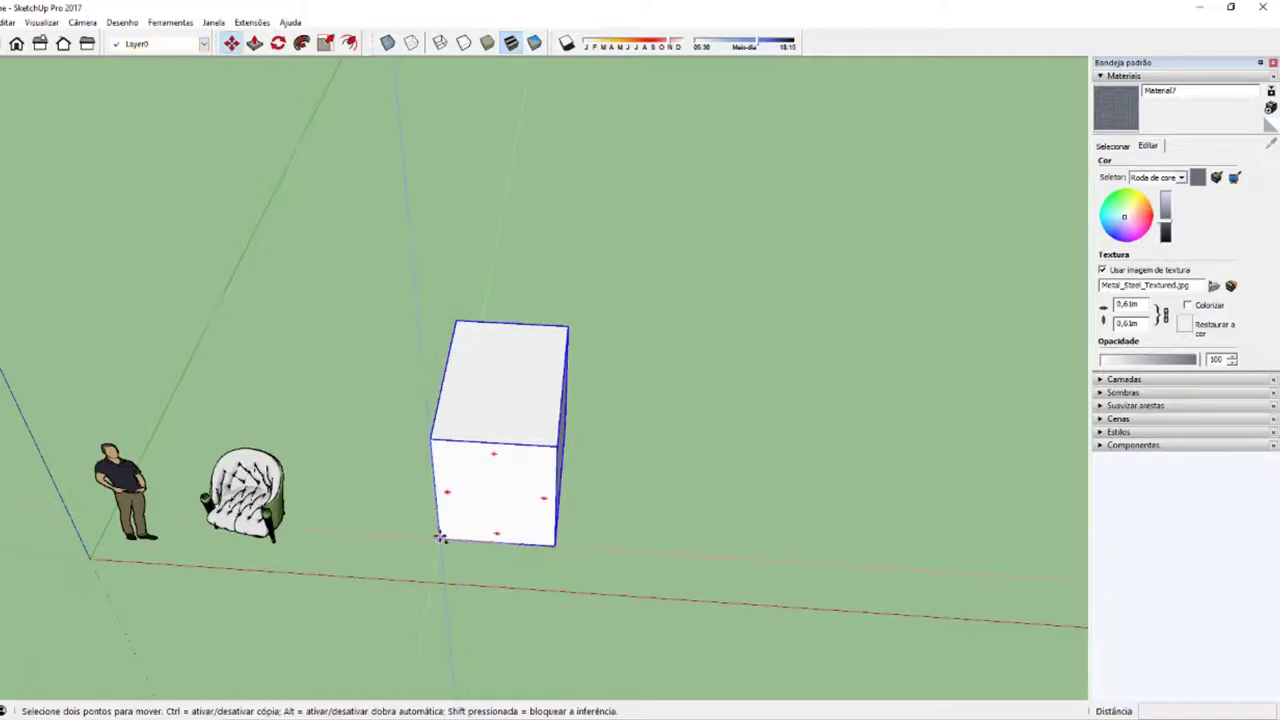
pyautogui.keyDown('ctrl'); pyautogui.moveTo(451, 537); pyautogui.dragTo(684, 553); pyautogui.keyUp('ctrl')
pyautogui.press('space')
pyautogui.click(535, 503)
pyautogui.click(735, 475)
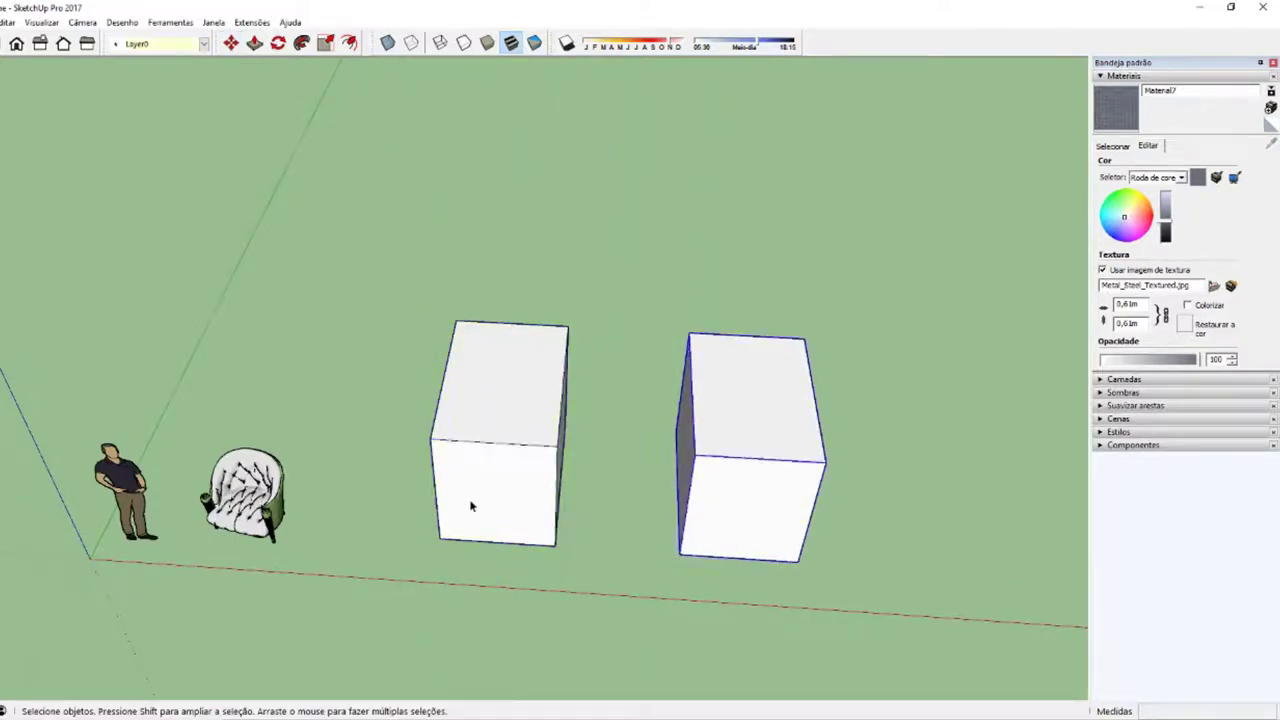
pyautogui.click(475, 508)
# Step: Test the metal texture on the left box, then undo it
pyautogui.press('b')
pyautogui.scroll(2, 551, 440)
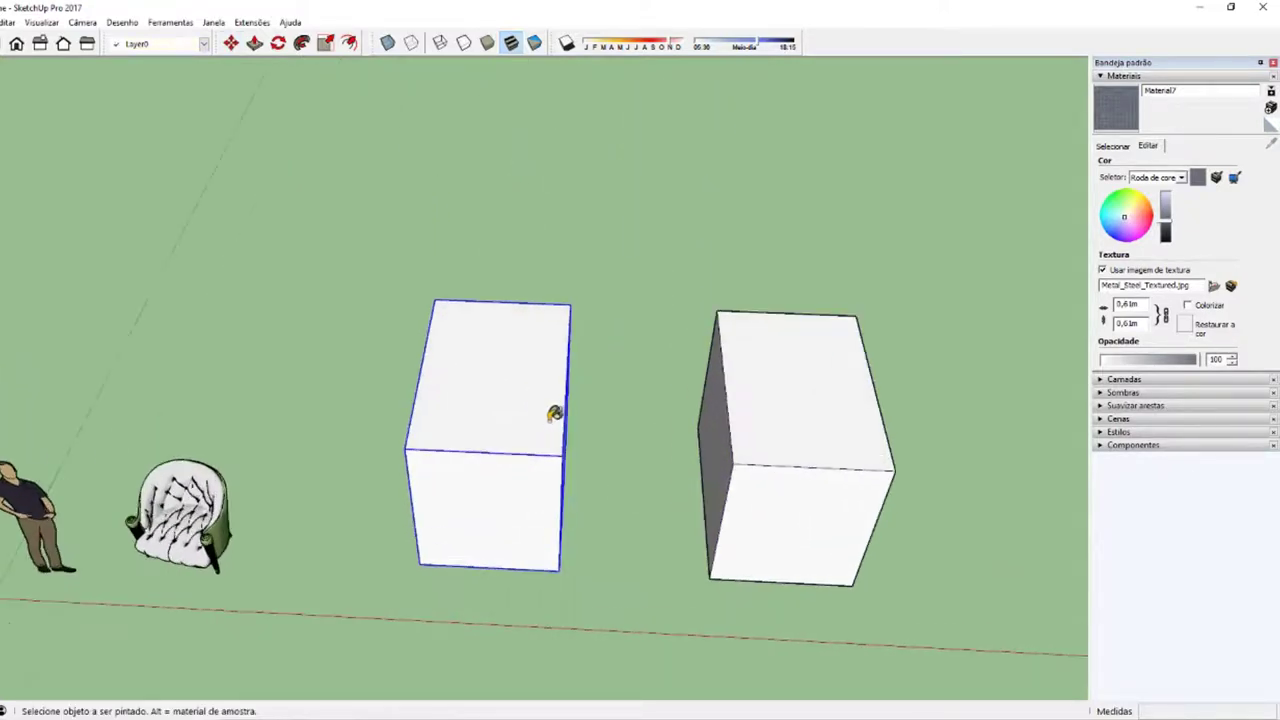
pyautogui.click(535, 480)
pyautogui.press('space')
pyautogui.moveTo(528, 523)
pyautogui.mouseDown(button='middle')
pyautogui.moveTo(314, 443)
pyautogui.moveTo(482, 472)
pyautogui.moveTo(506, 500)
pyautogui.mouseUp(button='middle')
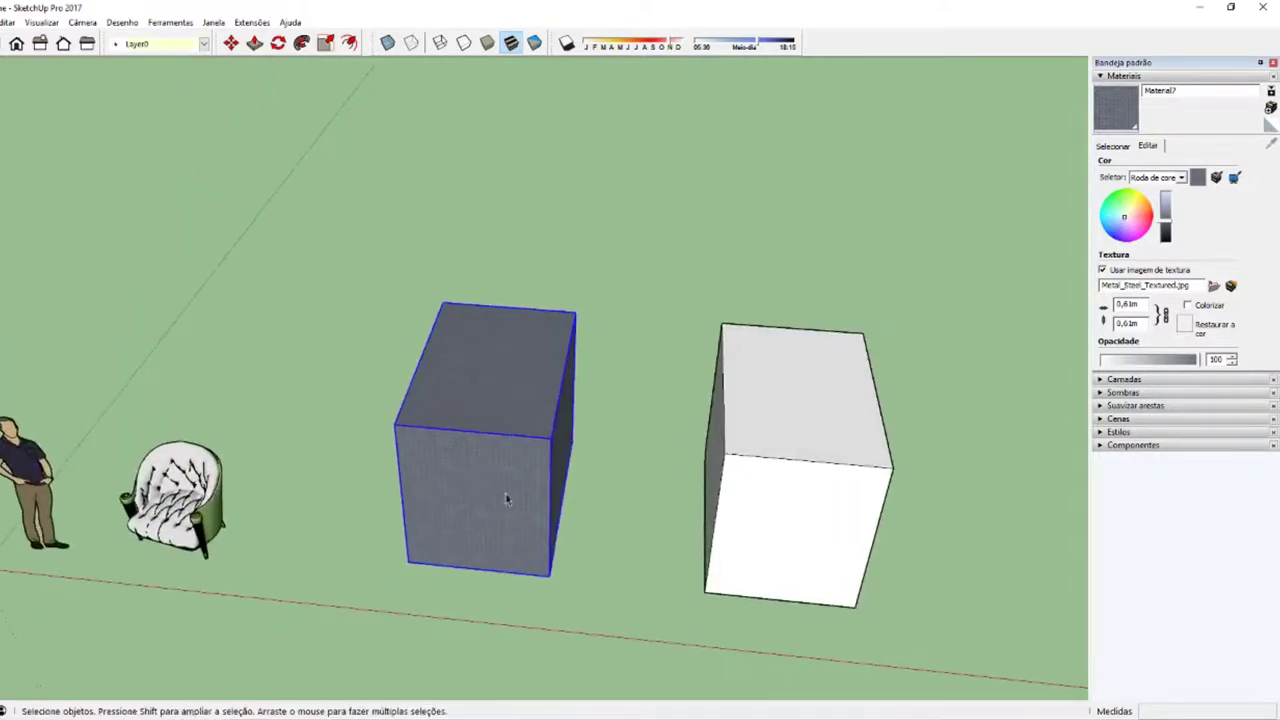
pyautogui.click(763, 463)
pyautogui.hotkey('ctrl', 'z')
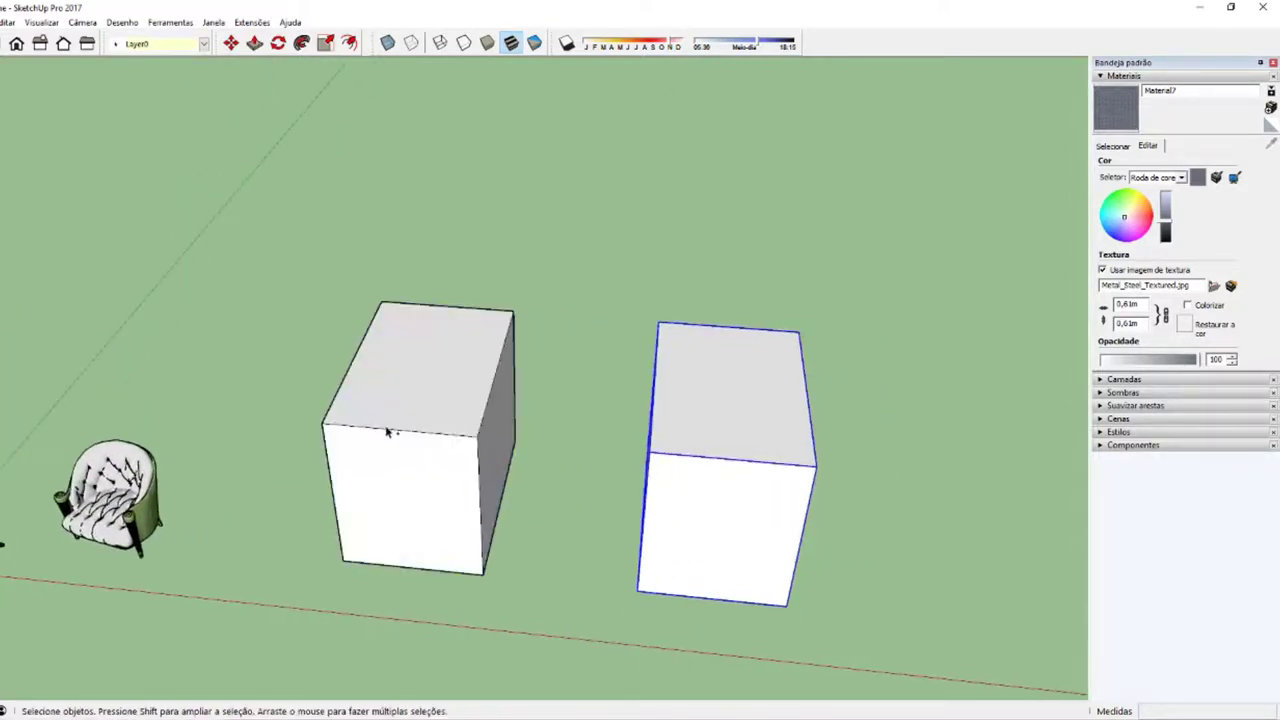
# Step: Create a new material from Concreto 18.jpg in the Bônus 2_Materiais Concreto folder
pyautogui.click(1271, 133)
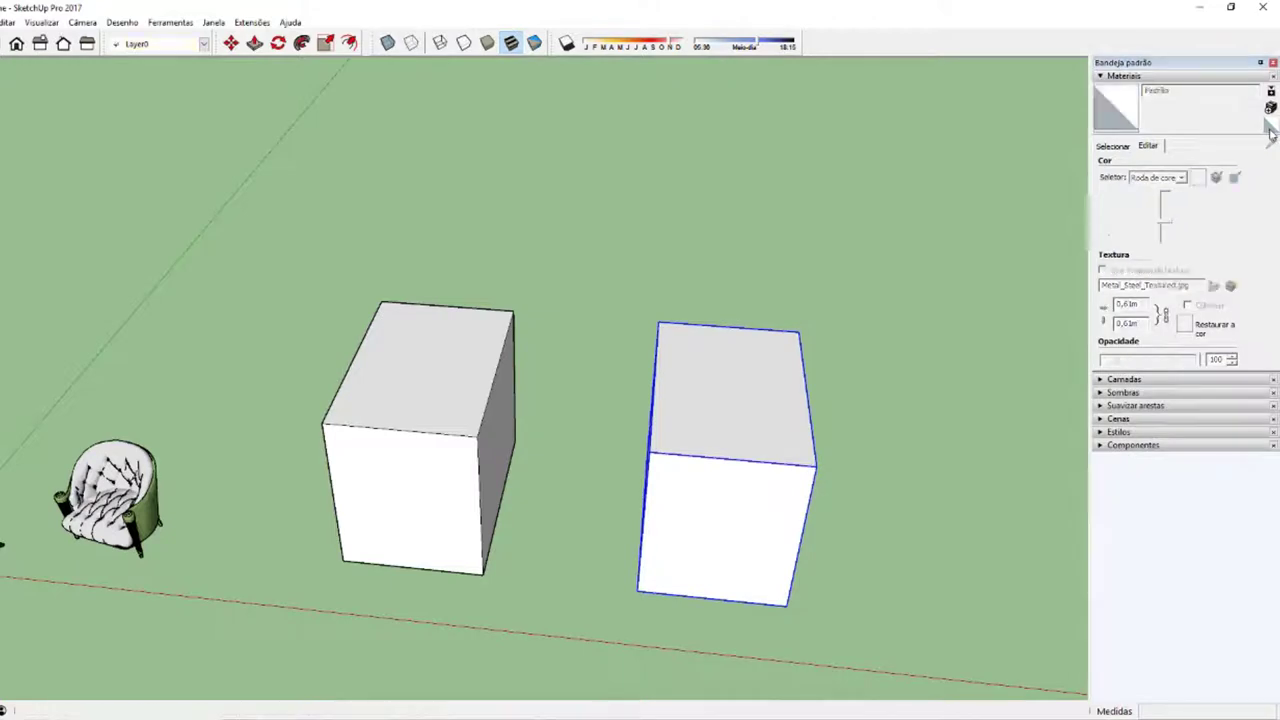
pyautogui.click(1271, 108)
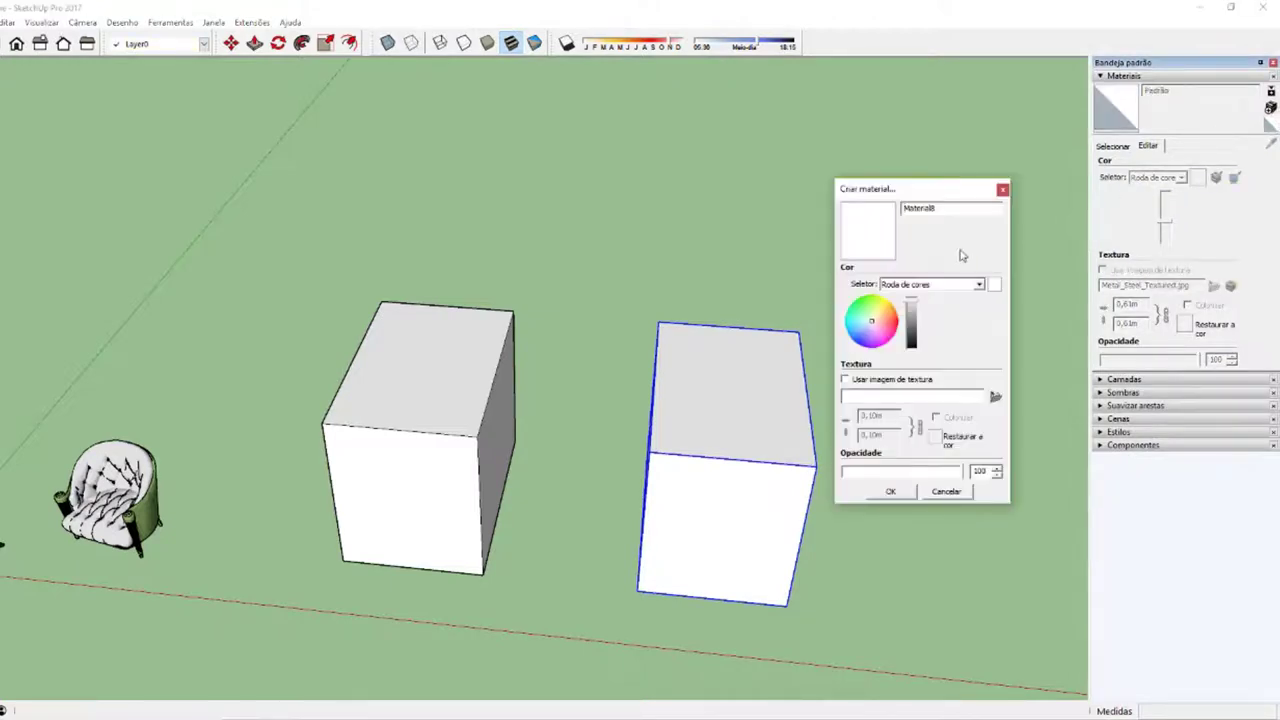
pyautogui.click(995, 397)
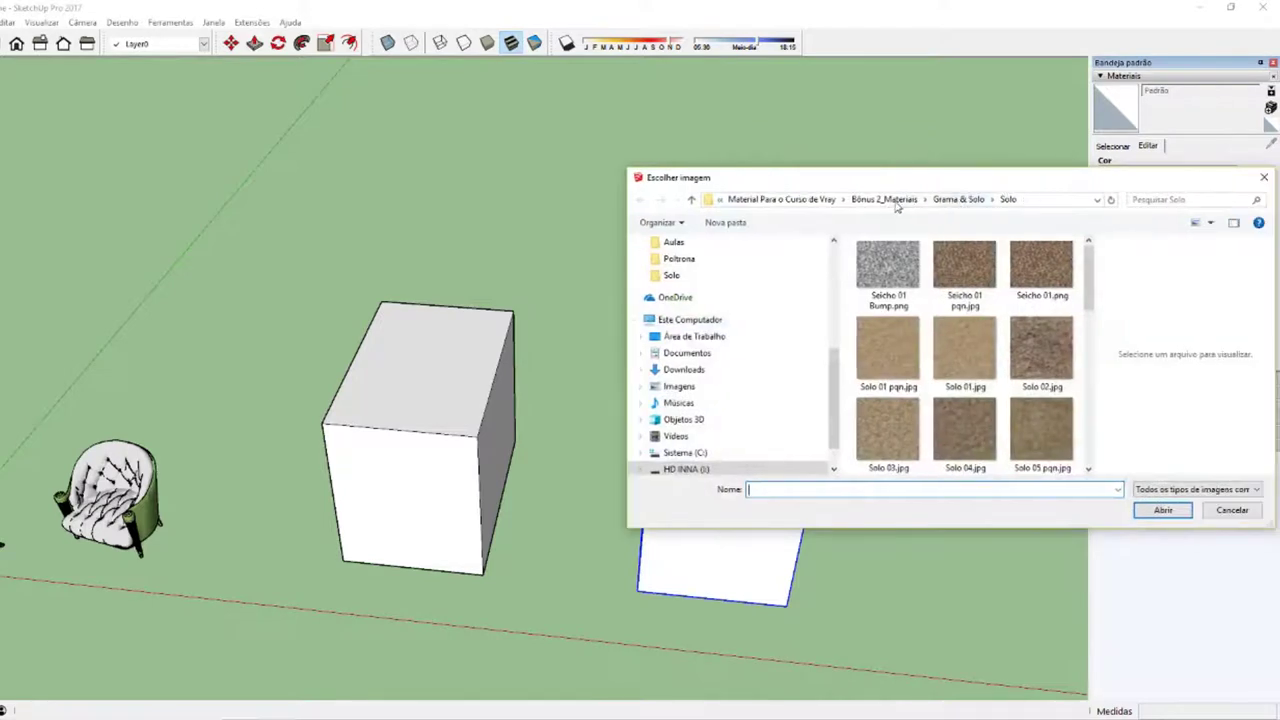
pyautogui.click(895, 201)
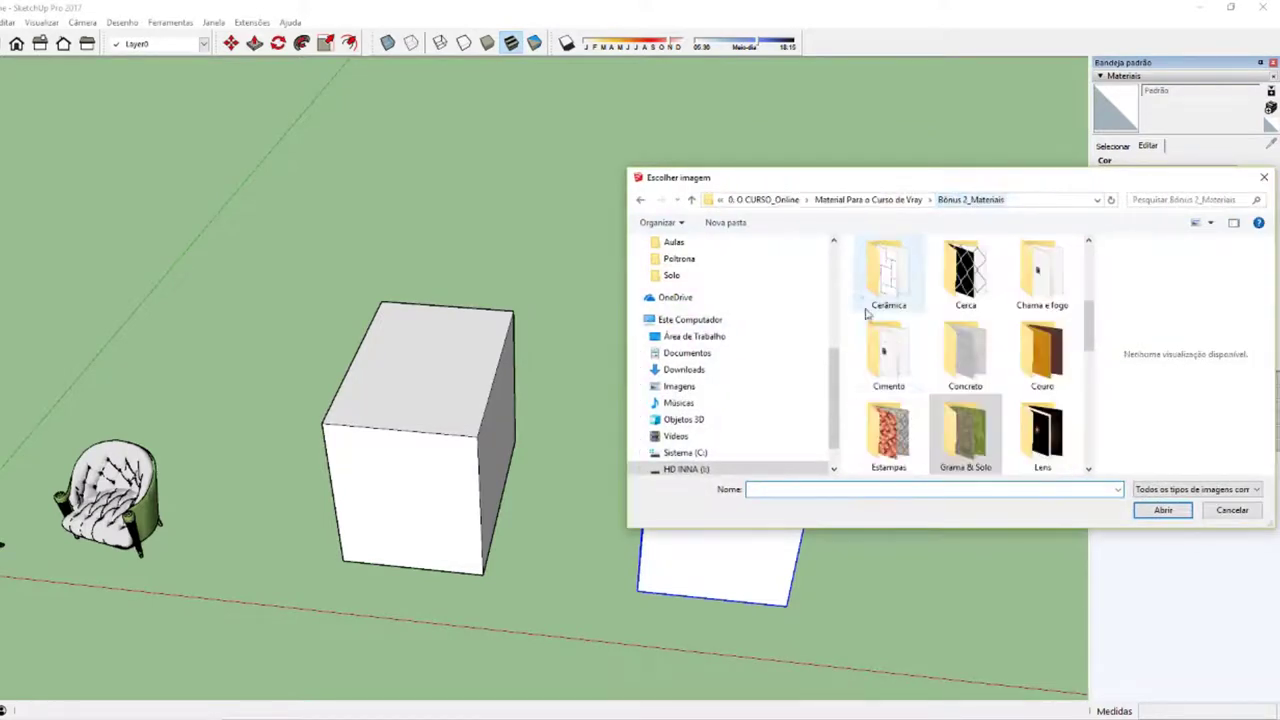
pyautogui.doubleClick(969, 359)
pyautogui.scroll(-3, 1089, 265)
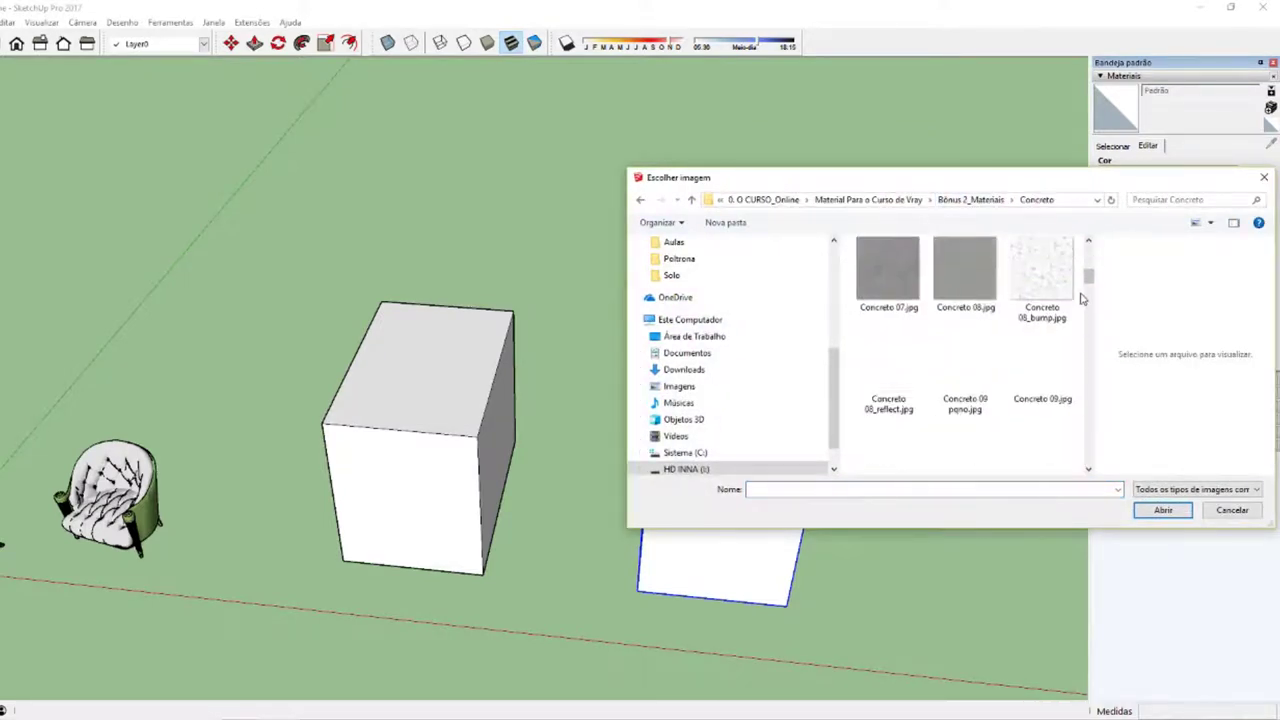
pyautogui.scroll(-2, 1083, 300)
pyautogui.scroll(-2, 1090, 289)
pyautogui.scroll(-2, 1090, 289)
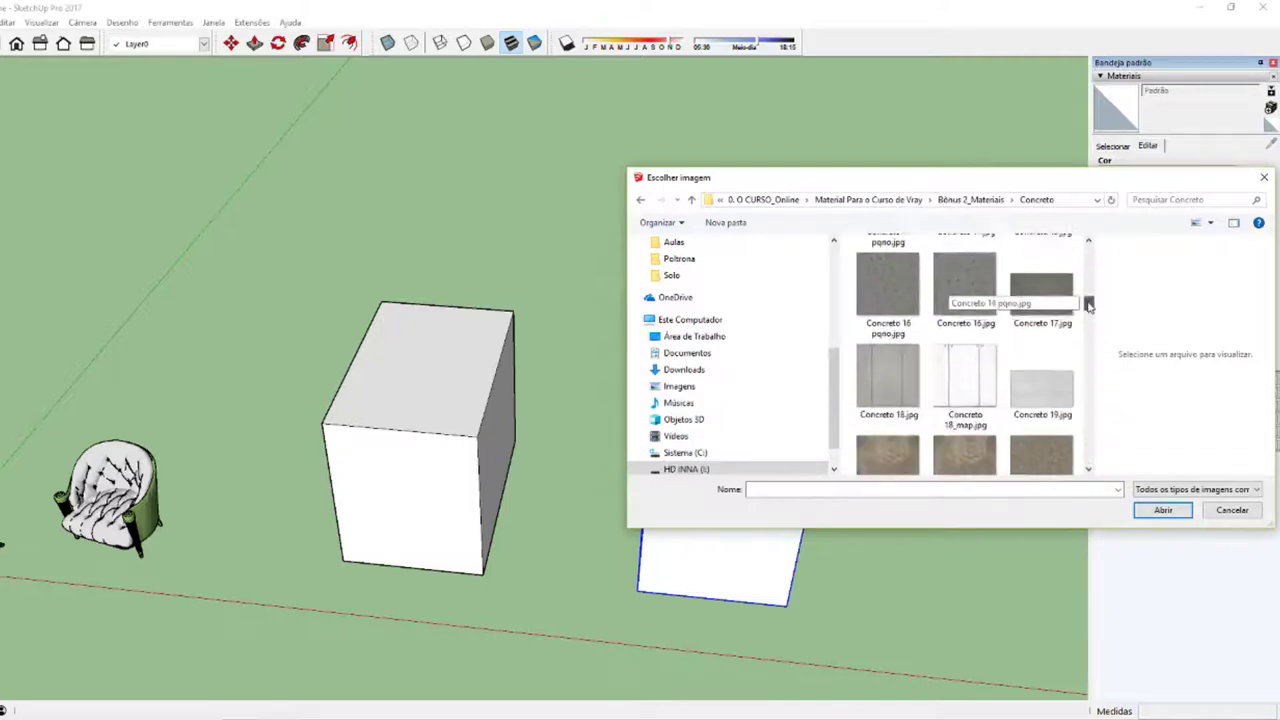
pyautogui.scroll(-1, 1090, 289)
pyautogui.click(888, 300)
pyautogui.click(1150, 512)
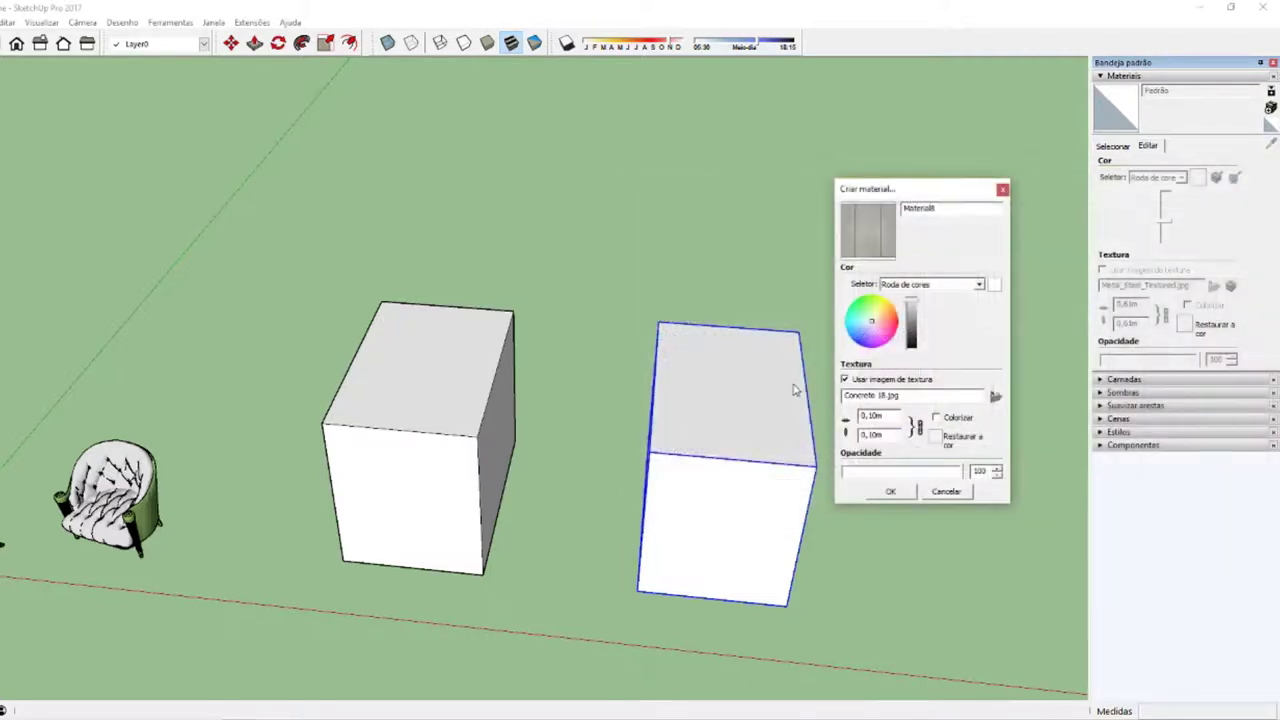
# Step: Paint the right-hand box with the new concrete material
pyautogui.click(895, 493)
pyautogui.click(763, 403)
pyautogui.moveTo(697, 394); pyautogui.dragTo(921, 235, button='middle')
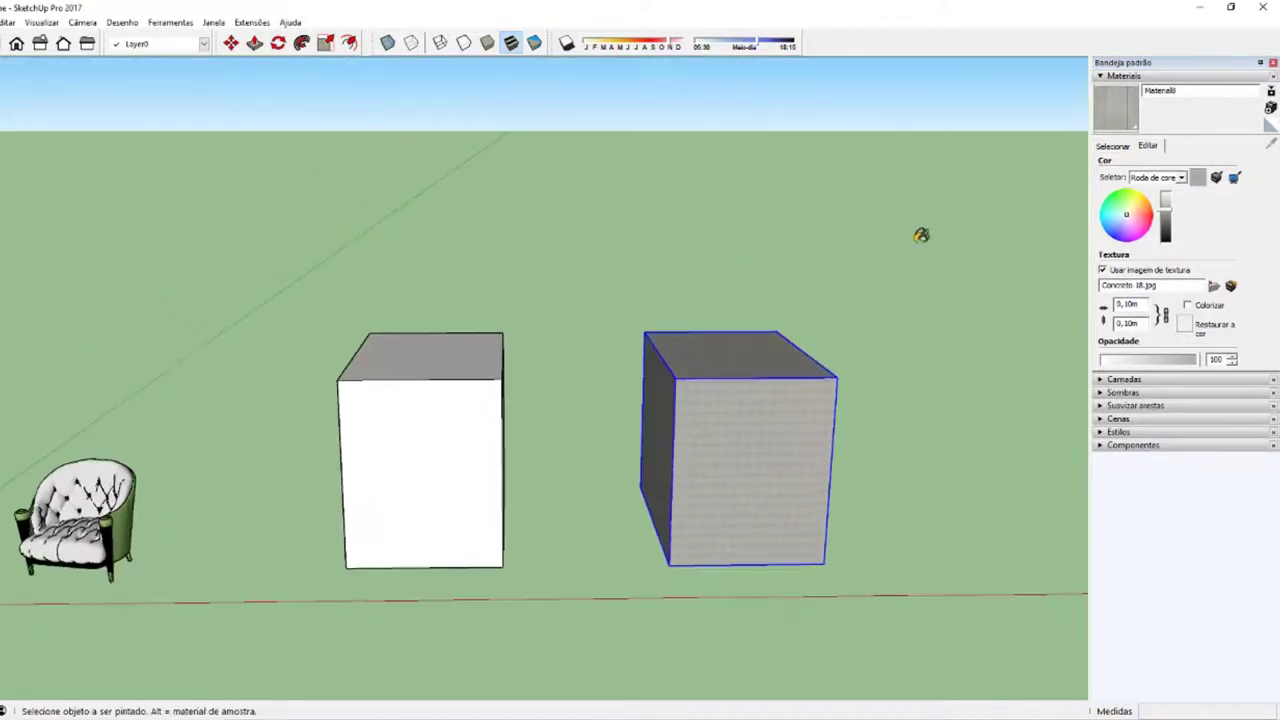
# Step: Set the concrete texture width to 1,00m
pyautogui.click(1153, 151)
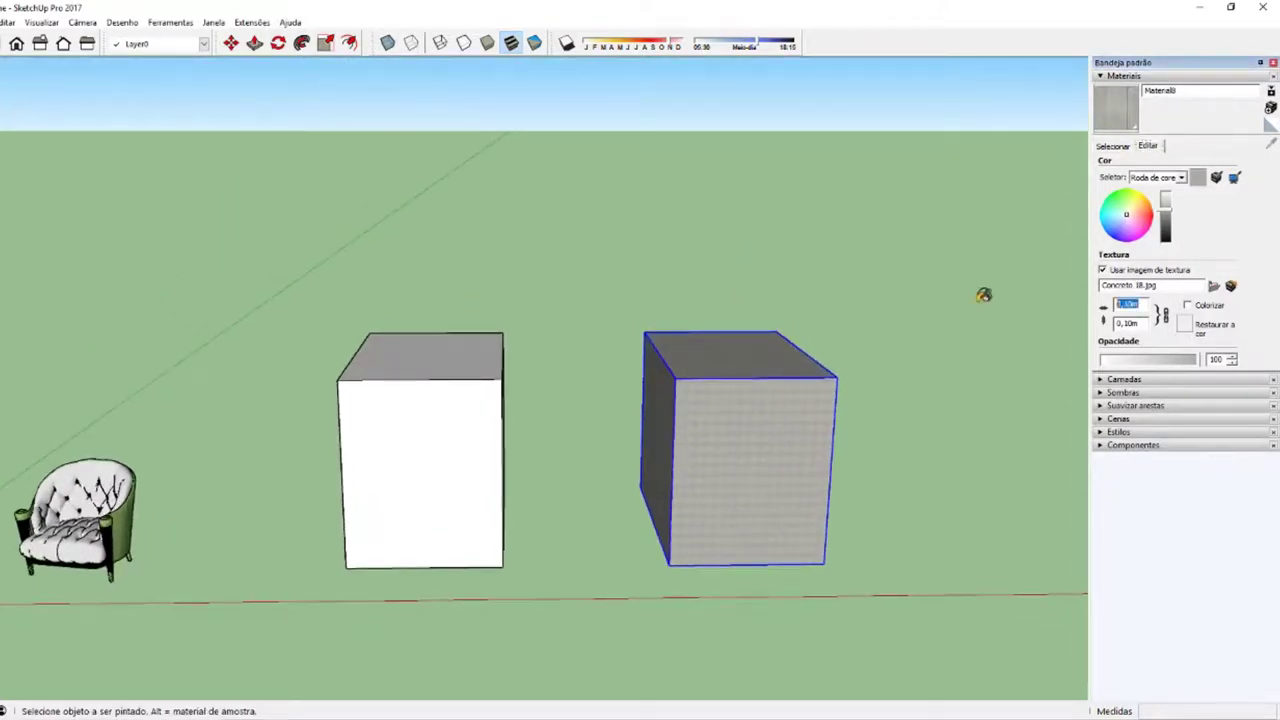
pyautogui.write('1')
pyautogui.press('Return')
pyautogui.press('space')
pyautogui.moveTo(600, 430); pyautogui.dragTo(724, 450, button='middle')
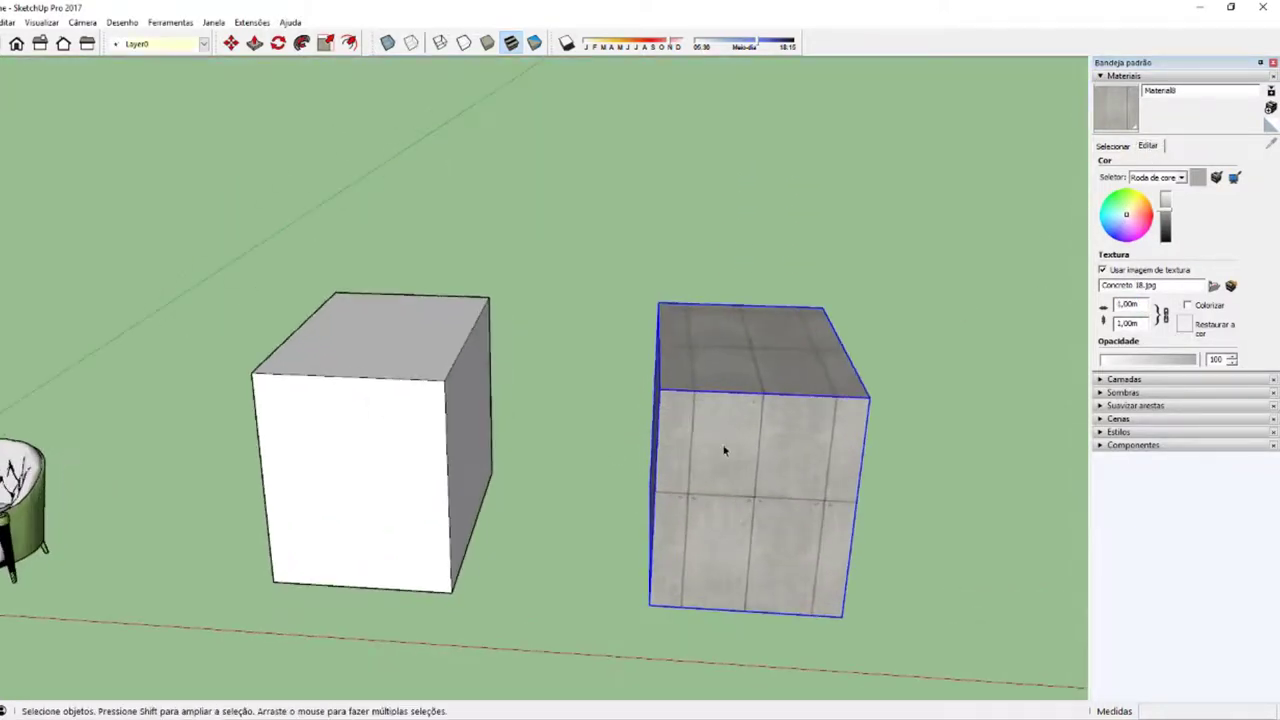
pyautogui.moveTo(790, 421); pyautogui.dragTo(732, 427, button='middle')
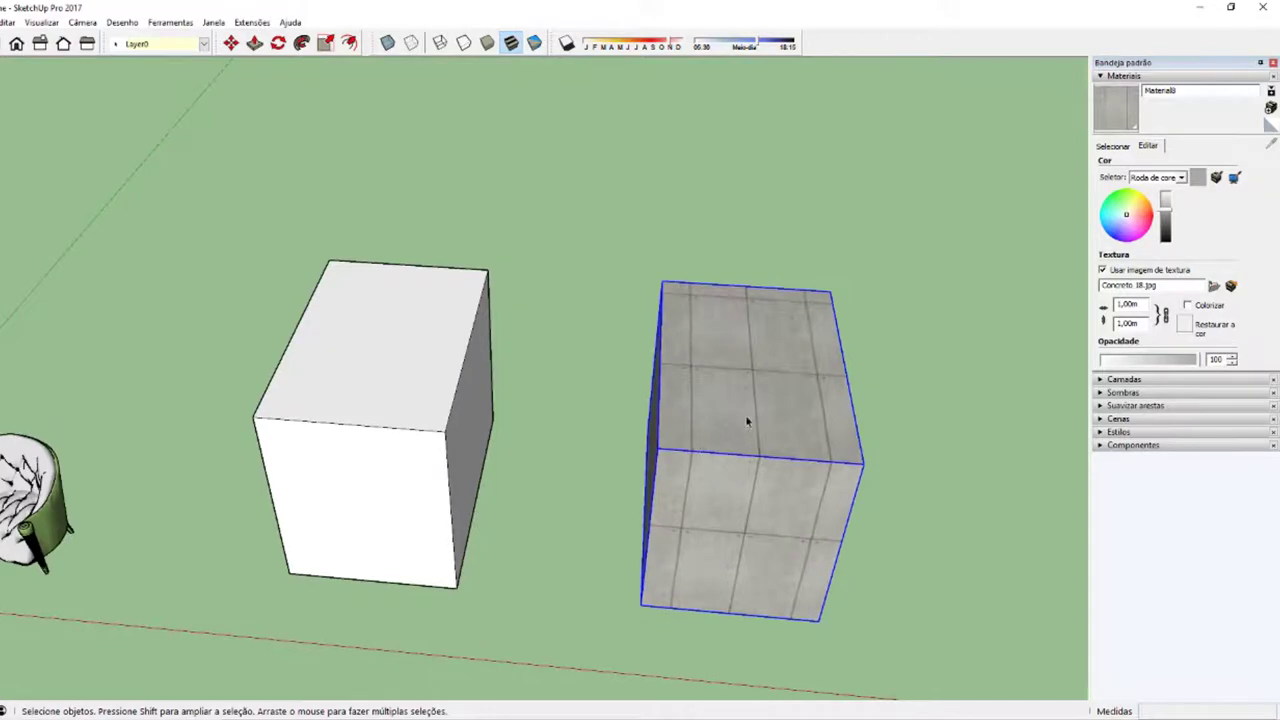
# Step: Paint the left cube's faces with the concrete material and exit the group
pyautogui.tripleClick(417, 370)
pyautogui.press('b')
pyautogui.click(397, 371)
pyautogui.press('space')
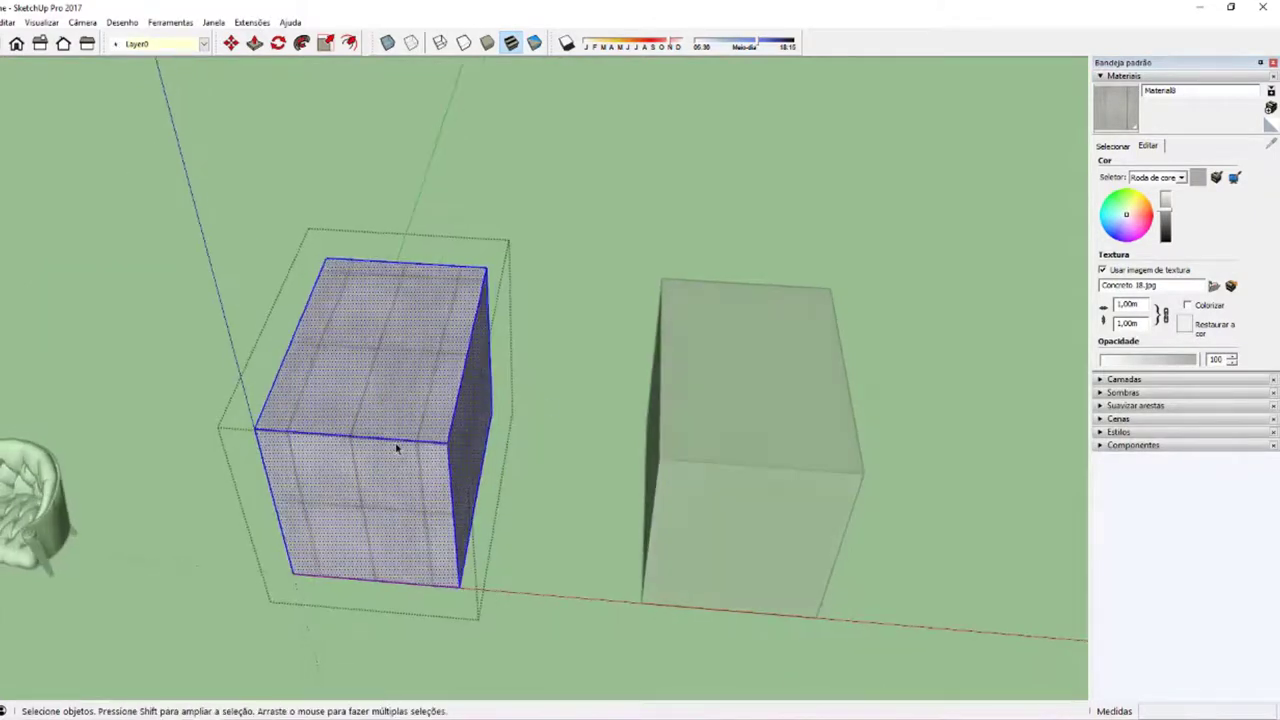
pyautogui.click(487, 445)
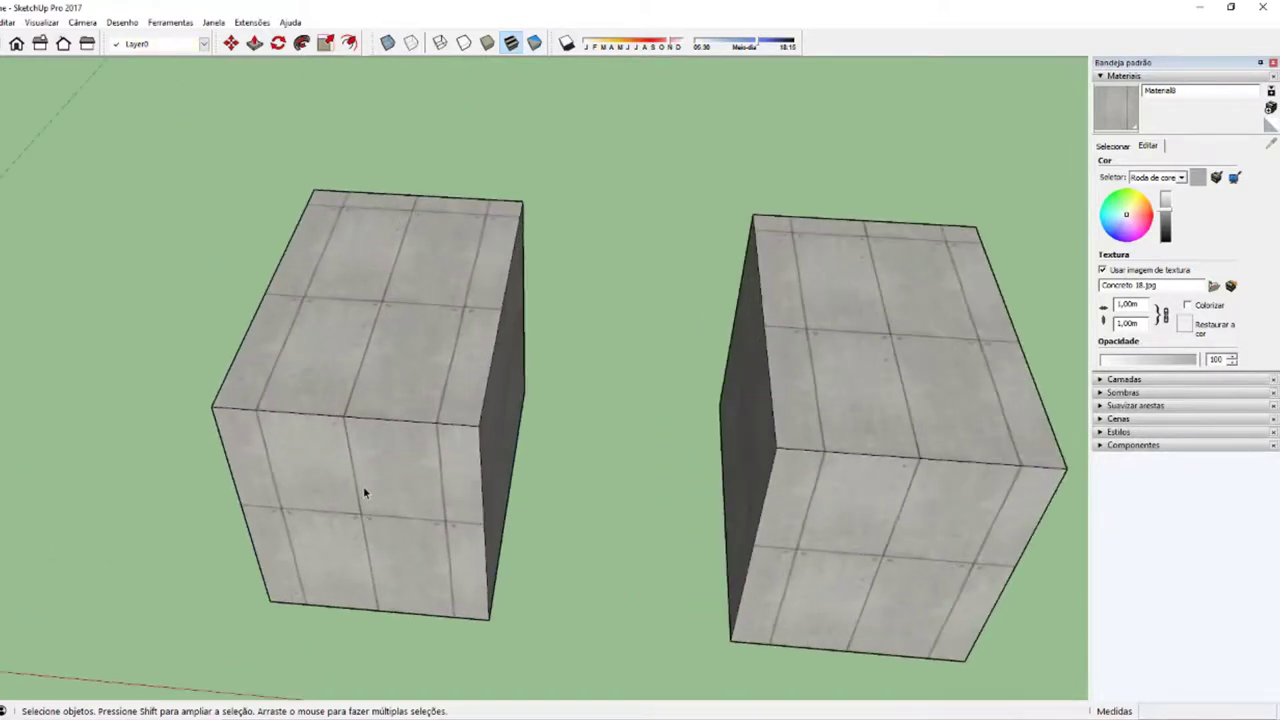
pyautogui.moveTo(367, 490)
pyautogui.mouseDown(button='middle')
pyautogui.moveTo(426, 440)
pyautogui.moveTo(466, 480)
pyautogui.moveTo(497, 478)
pyautogui.mouseUp(button='middle')
pyautogui.scroll(1, 497, 478)
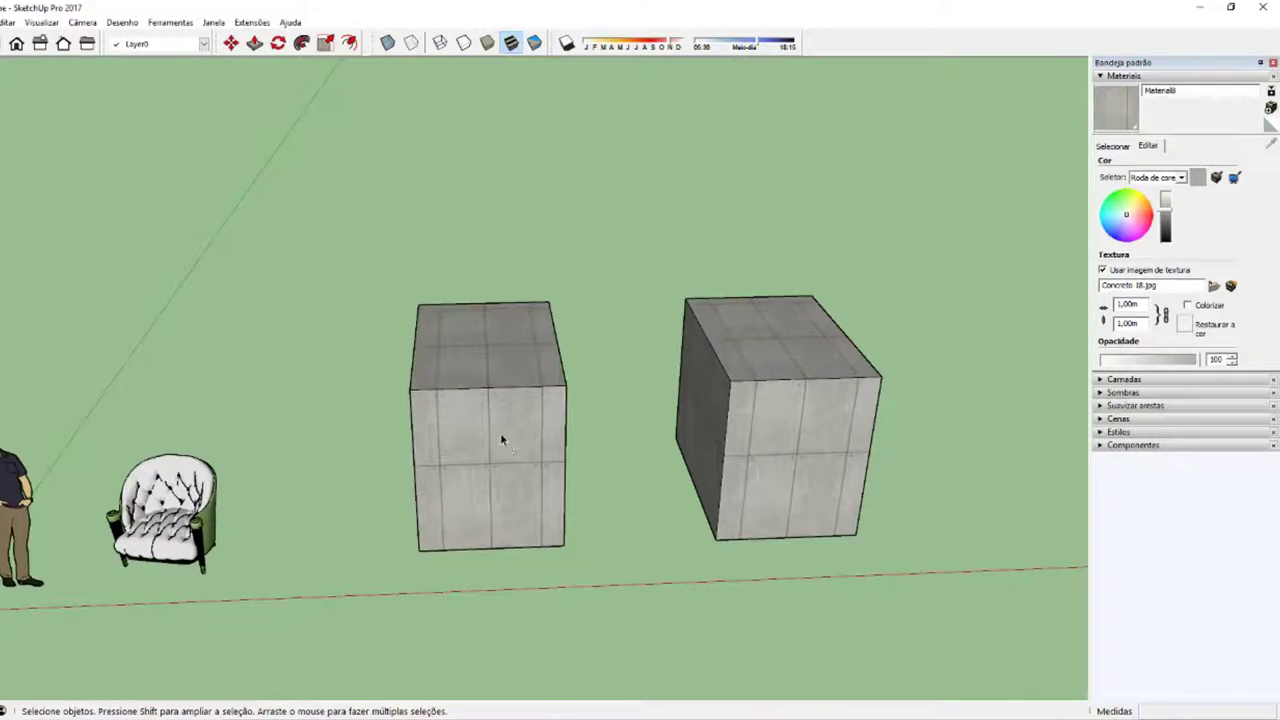
# Step: Open the left cube group and select just its front face
pyautogui.doubleClick(494, 458)
pyautogui.click(487, 432)
pyautogui.scroll(2, 423, 451)
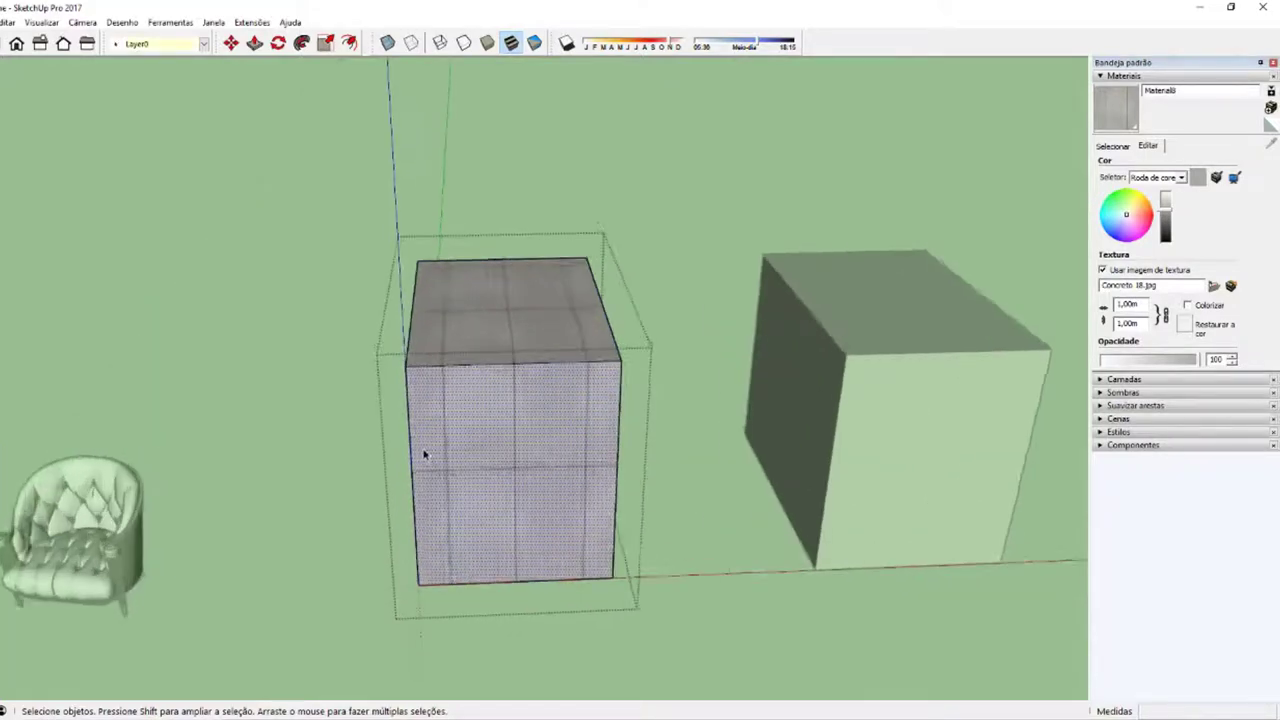
pyautogui.scroll(2, 410, 400)
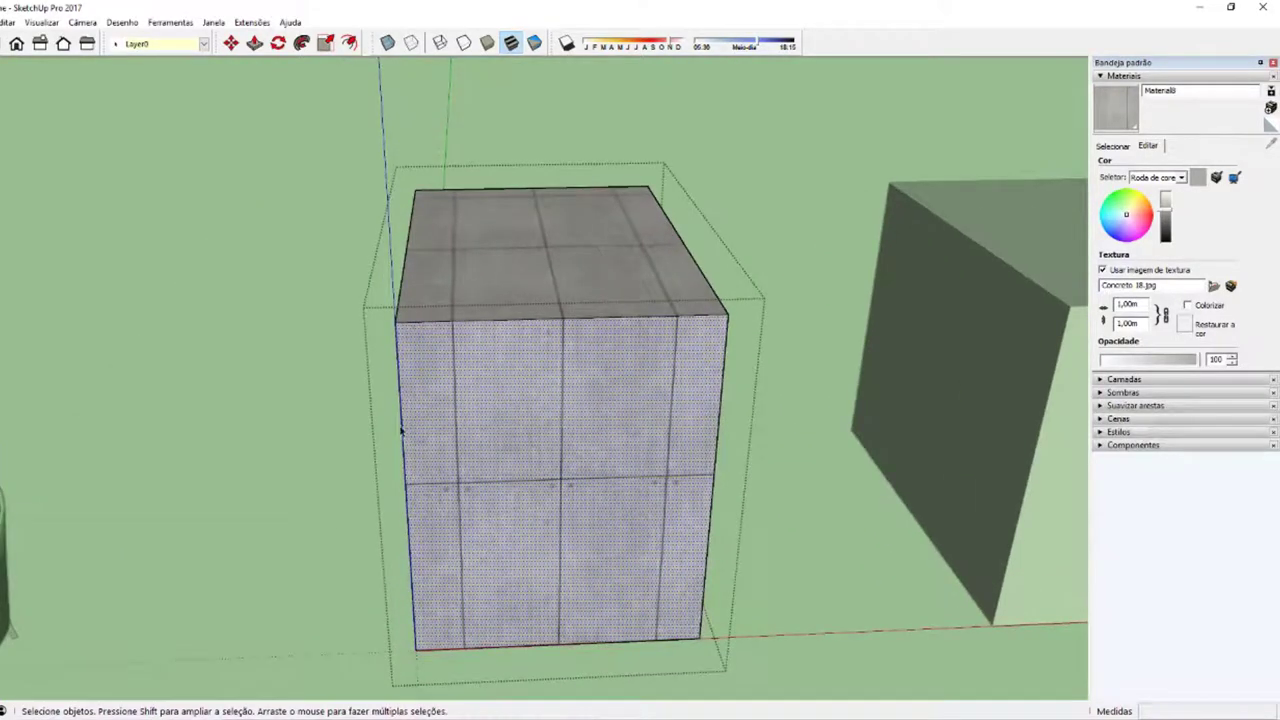
pyautogui.moveTo(513, 432)
pyautogui.mouseDown(button='middle')
pyautogui.moveTo(591, 397)
pyautogui.moveTo(660, 400)
pyautogui.moveTo(566, 416)
pyautogui.mouseUp(button='middle')
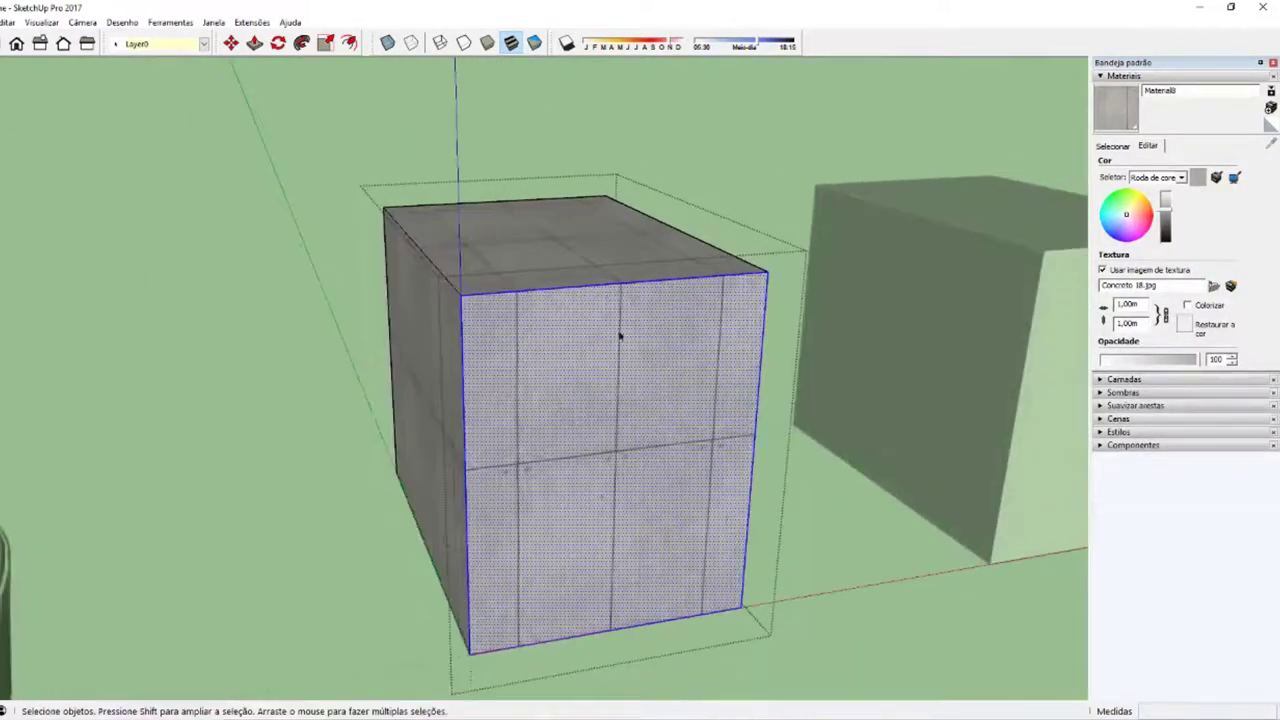
pyautogui.click(570, 432)
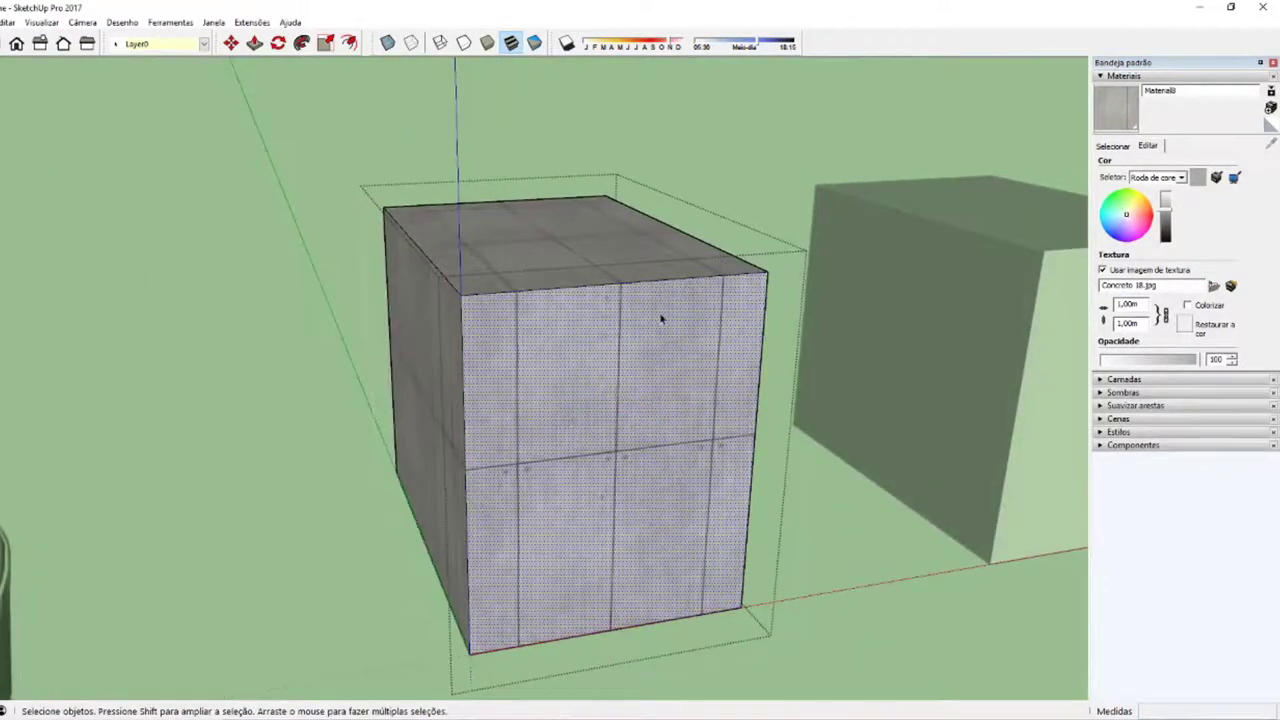
# Step: Orbit and zoom to a frontal view showing the cube's front and left faces
pyautogui.moveTo(752, 386)
pyautogui.mouseDown(button='middle')
pyautogui.moveTo(571, 386)
pyautogui.moveTo(323, 337)
pyautogui.moveTo(686, 343)
pyautogui.moveTo(600, 395)
pyautogui.mouseUp(button='middle')
pyautogui.scroll(2, 366, 400)
pyautogui.scroll(2, 300, 398)
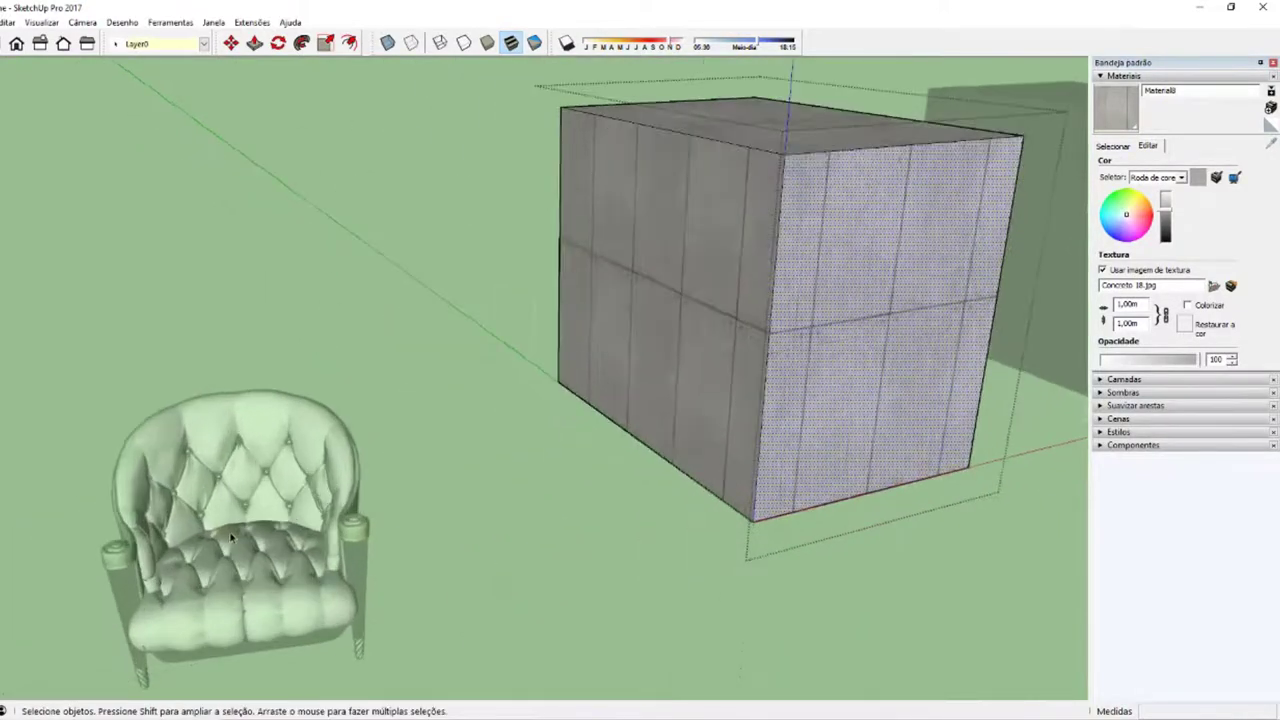
pyautogui.scroll(2, 251, 397)
pyautogui.scroll(-3, 195, 507)
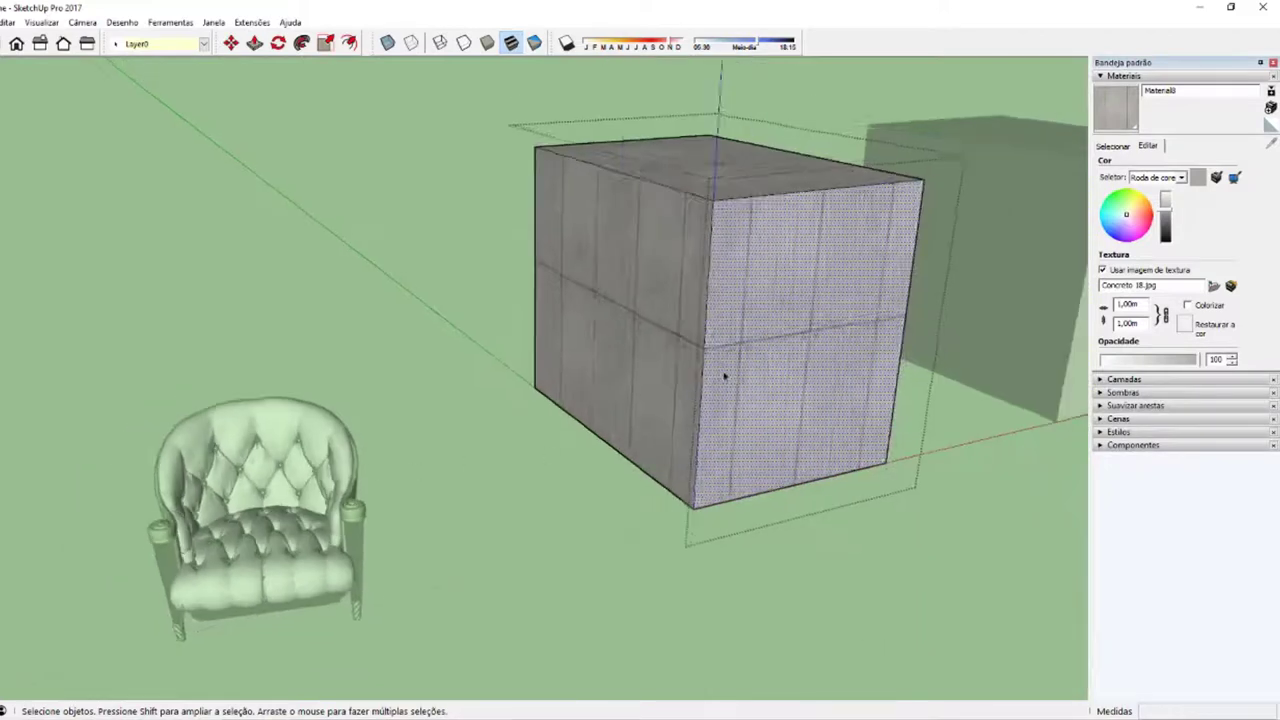
pyautogui.moveTo(726, 371); pyautogui.dragTo(621, 308, button='middle')
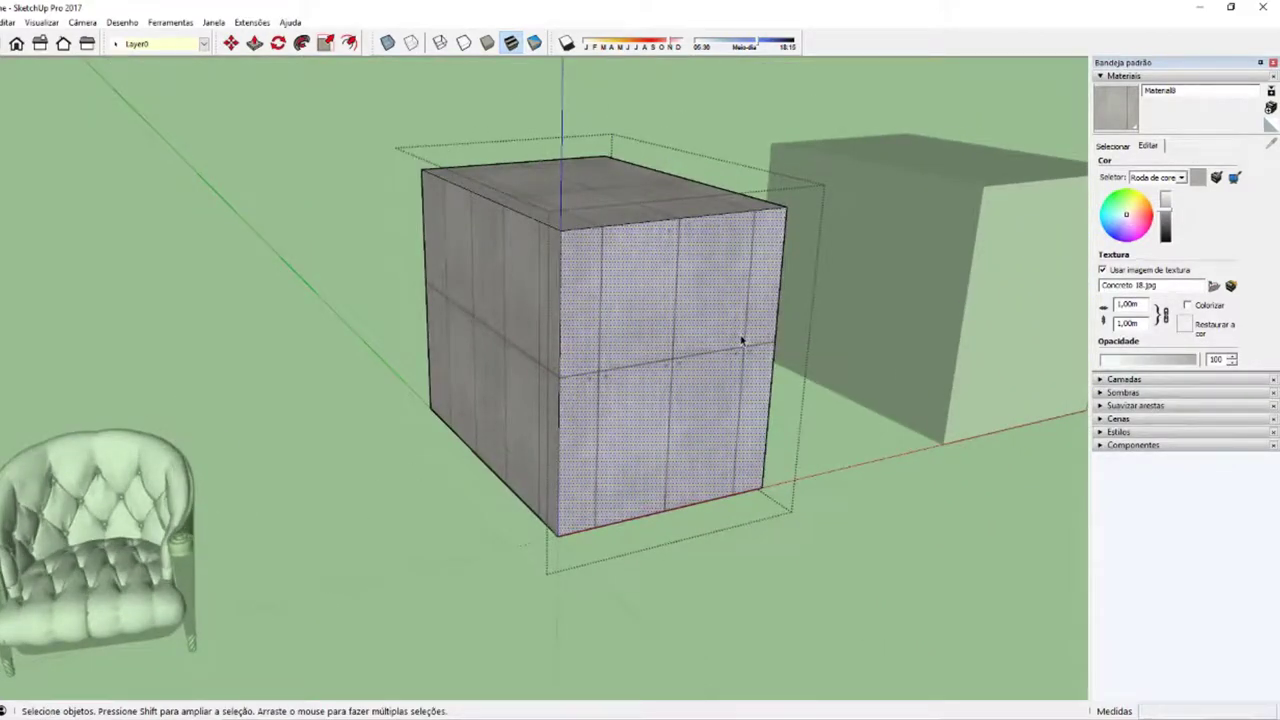
pyautogui.moveTo(651, 243); pyautogui.dragTo(610, 310, button='middle')
pyautogui.scroll(1, 606, 317)
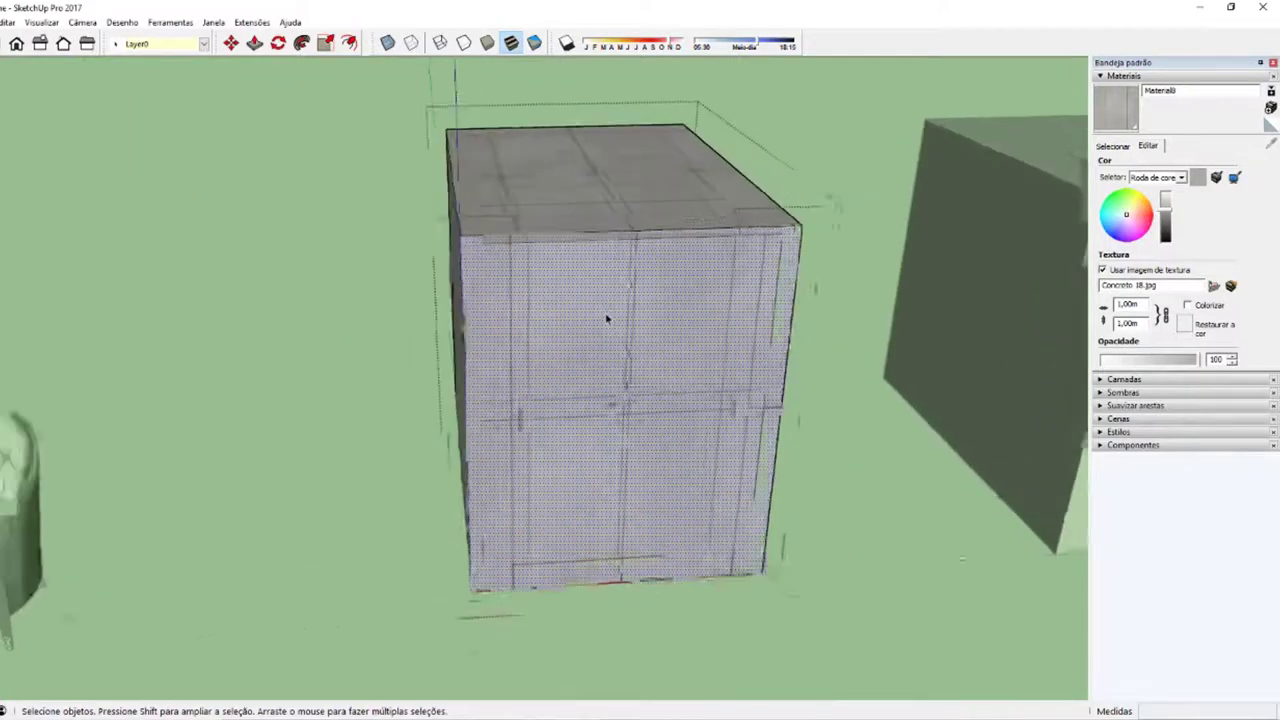
pyautogui.scroll(1, 574, 339)
pyautogui.moveTo(525, 394); pyautogui.dragTo(568, 345, button='middle')
# Step: Enter Textura > Posição on the front face and slide the concrete tiles across it
pyautogui.rightClick(568, 345)
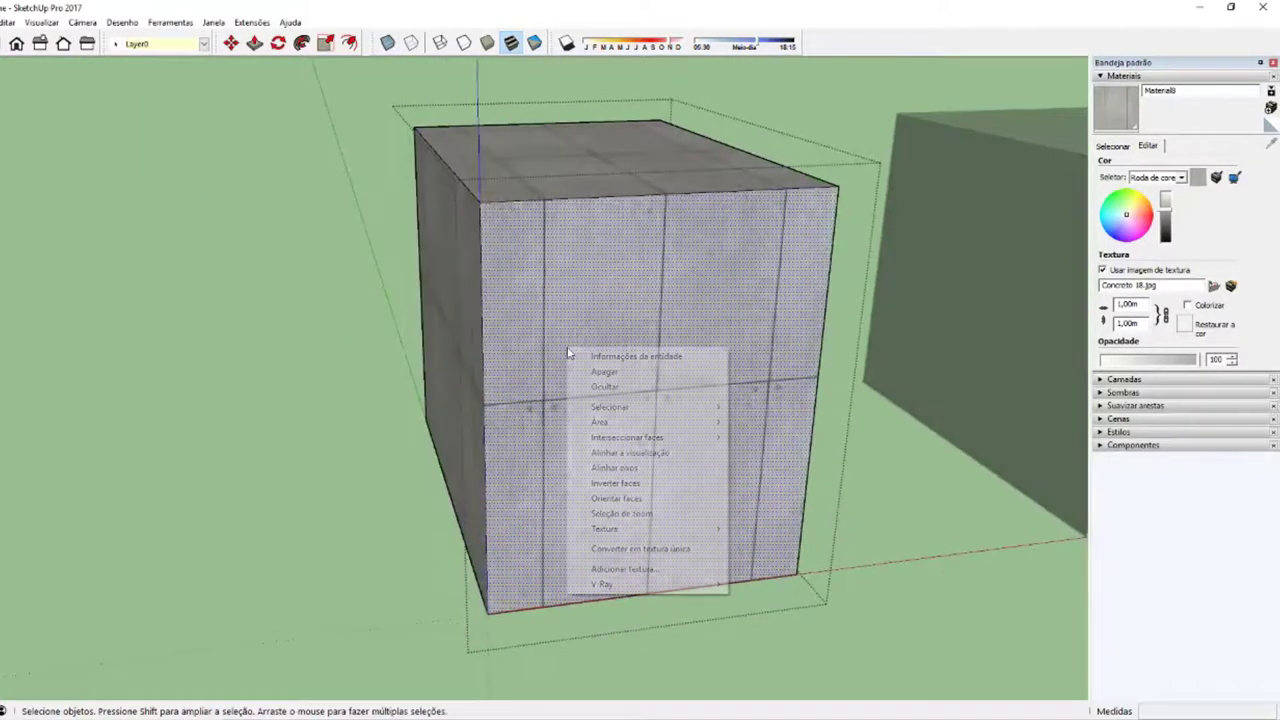
pyautogui.moveTo(640, 528)
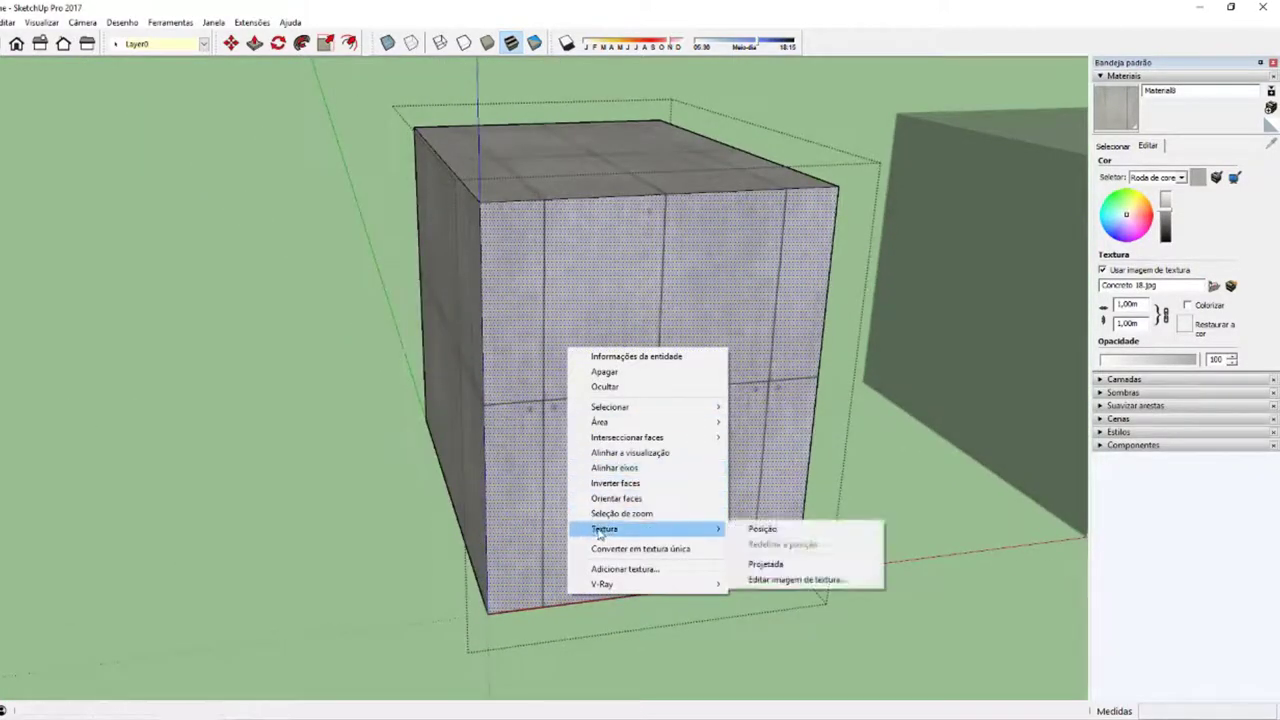
pyautogui.click(755, 538)
pyautogui.scroll(-3, 757, 531)
pyautogui.moveTo(689, 471)
pyautogui.mouseDown(button='middle')
pyautogui.moveTo(643, 449)
pyautogui.moveTo(639, 421)
pyautogui.mouseUp(button='middle')
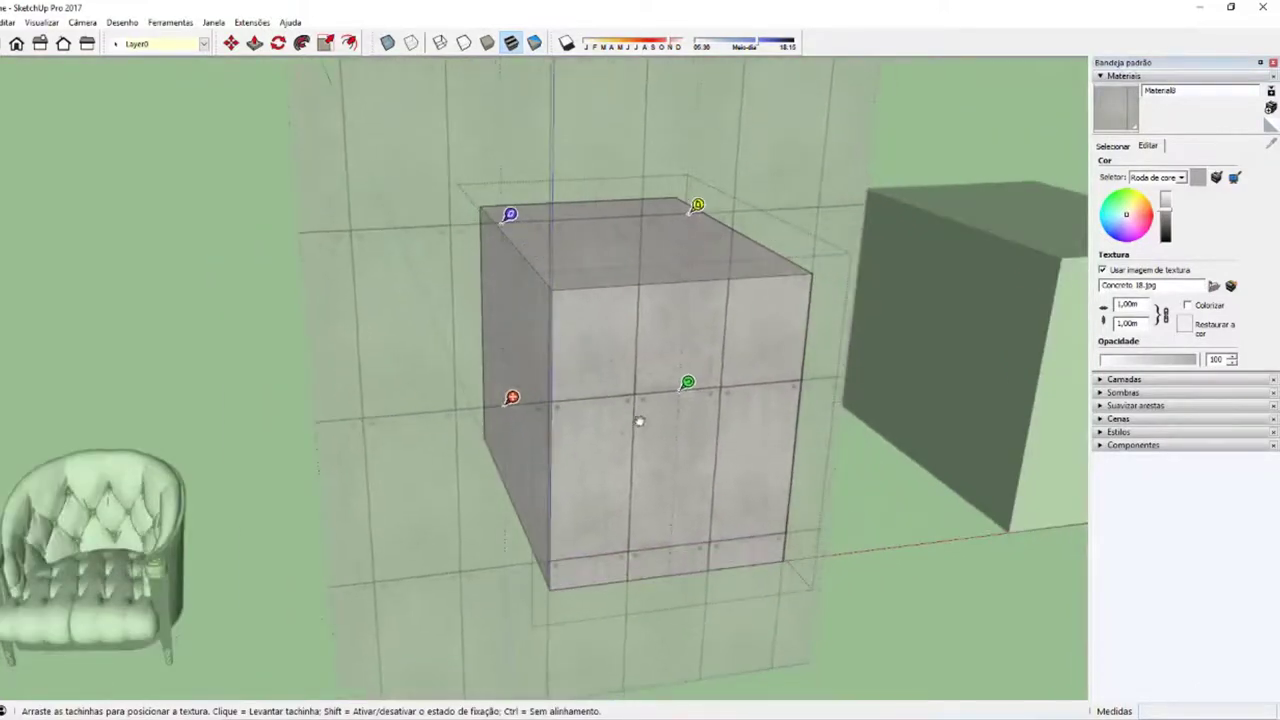
pyautogui.moveTo(639, 421)
pyautogui.mouseDown()
pyautogui.moveTo(734, 374)
pyautogui.moveTo(711, 309)
pyautogui.moveTo(646, 294)
pyautogui.moveTo(539, 301)
pyautogui.moveTo(492, 403)
pyautogui.moveTo(614, 509)
pyautogui.moveTo(711, 500)
pyautogui.moveTo(765, 473)
pyautogui.mouseUp()
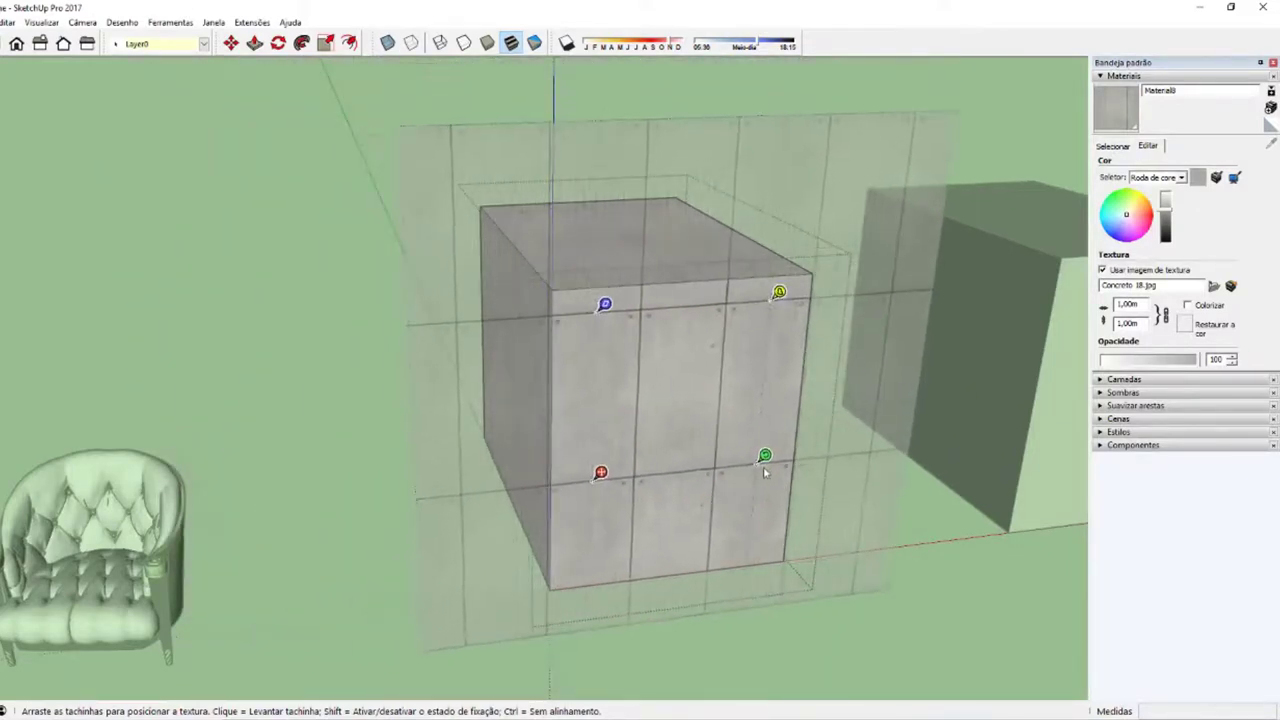
pyautogui.moveTo(689, 378)
pyautogui.mouseDown()
pyautogui.moveTo(674, 374)
pyautogui.moveTo(674, 397)
pyautogui.moveTo(640, 411)
pyautogui.moveTo(711, 377)
pyautogui.moveTo(676, 396)
pyautogui.mouseUp()
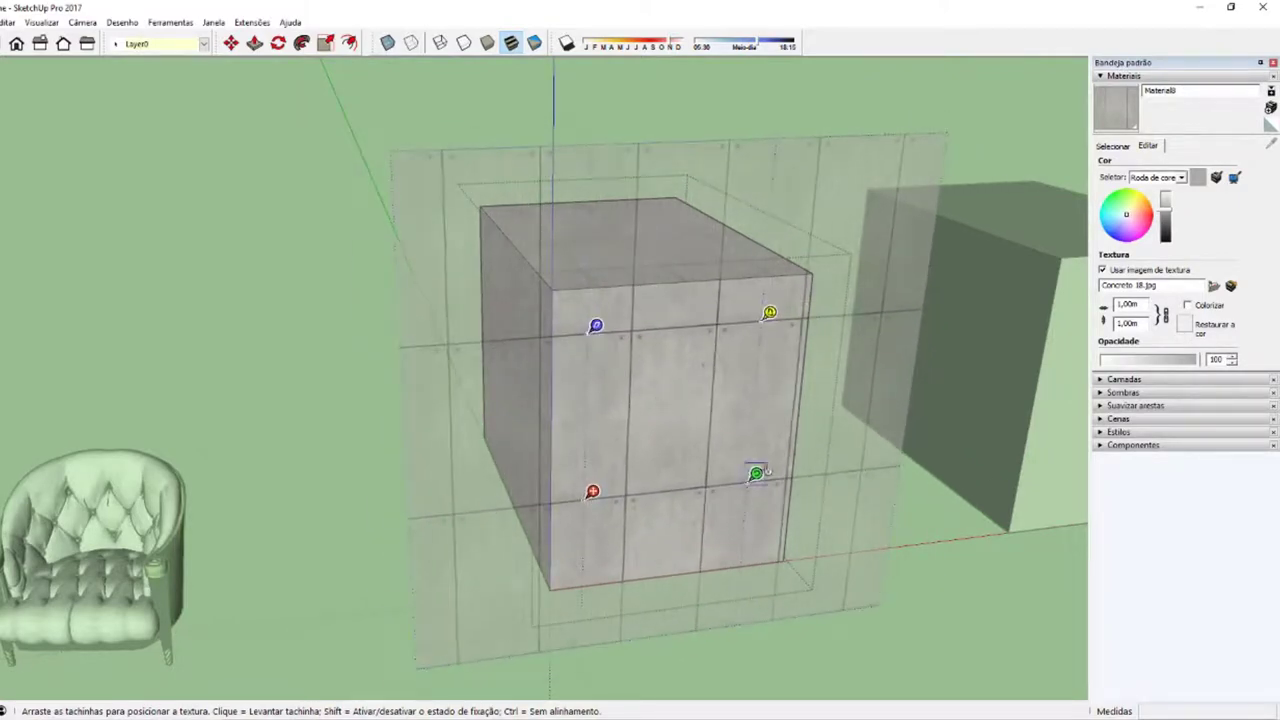
# Step: Rotate, scale, skew and perspective-distort the concrete texture with the coloured pins
pyautogui.moveTo(756, 474)
pyautogui.mouseDown()
pyautogui.moveTo(763, 429)
pyautogui.moveTo(734, 386)
pyautogui.moveTo(756, 474)
pyautogui.mouseUp()
pyautogui.moveTo(592, 492)
pyautogui.mouseDown()
pyautogui.moveTo(631, 486)
pyautogui.moveTo(638, 470)
pyautogui.mouseUp()
pyautogui.moveTo(754, 400)
pyautogui.mouseDown()
pyautogui.moveTo(634, 508)
pyautogui.moveTo(663, 446)
pyautogui.mouseUp()
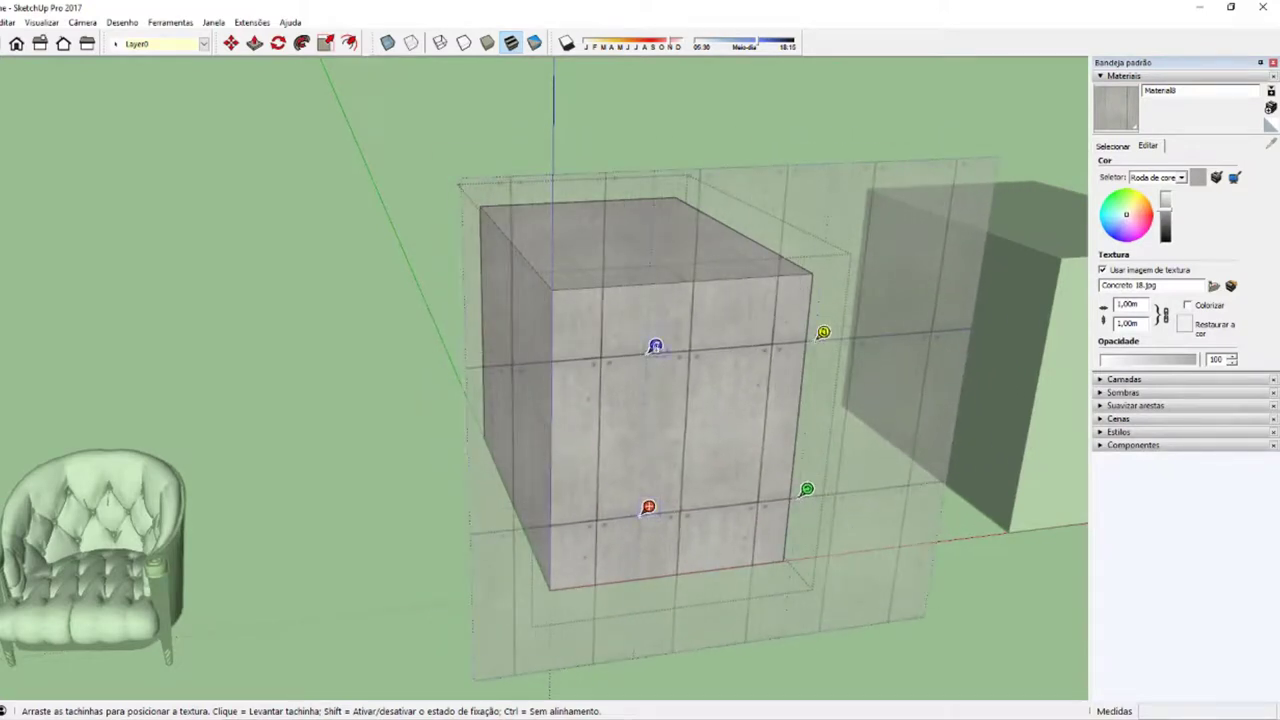
pyautogui.moveTo(655, 346)
pyautogui.mouseDown()
pyautogui.moveTo(763, 323)
pyautogui.moveTo(551, 357)
pyautogui.moveTo(651, 352)
pyautogui.mouseUp()
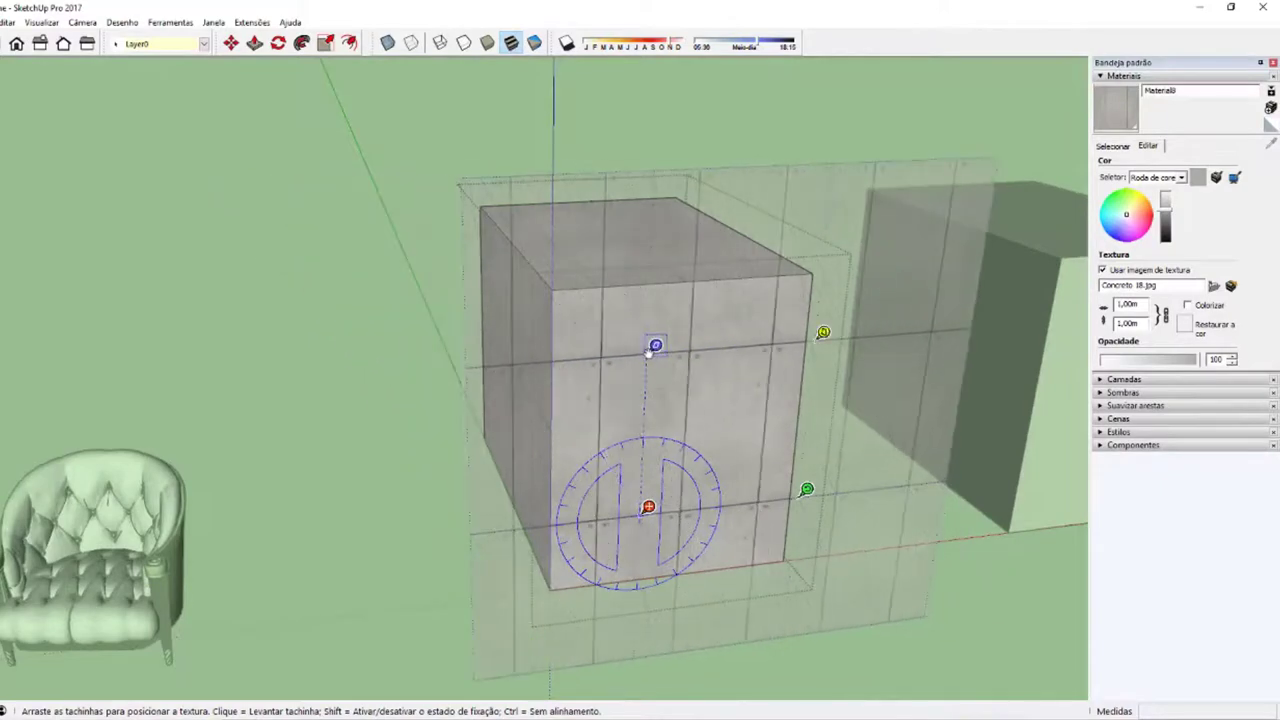
pyautogui.moveTo(823, 332)
pyautogui.mouseDown()
pyautogui.moveTo(837, 300)
pyautogui.moveTo(717, 294)
pyautogui.moveTo(680, 309)
pyautogui.moveTo(760, 334)
pyautogui.moveTo(822, 333)
pyautogui.mouseUp()
# Step: Reposition and rotate the texture grid once more, then confirm with Concluído
pyautogui.moveTo(745, 384)
pyautogui.mouseDown()
pyautogui.moveTo(651, 389)
pyautogui.moveTo(726, 351)
pyautogui.moveTo(688, 370)
pyautogui.mouseUp()
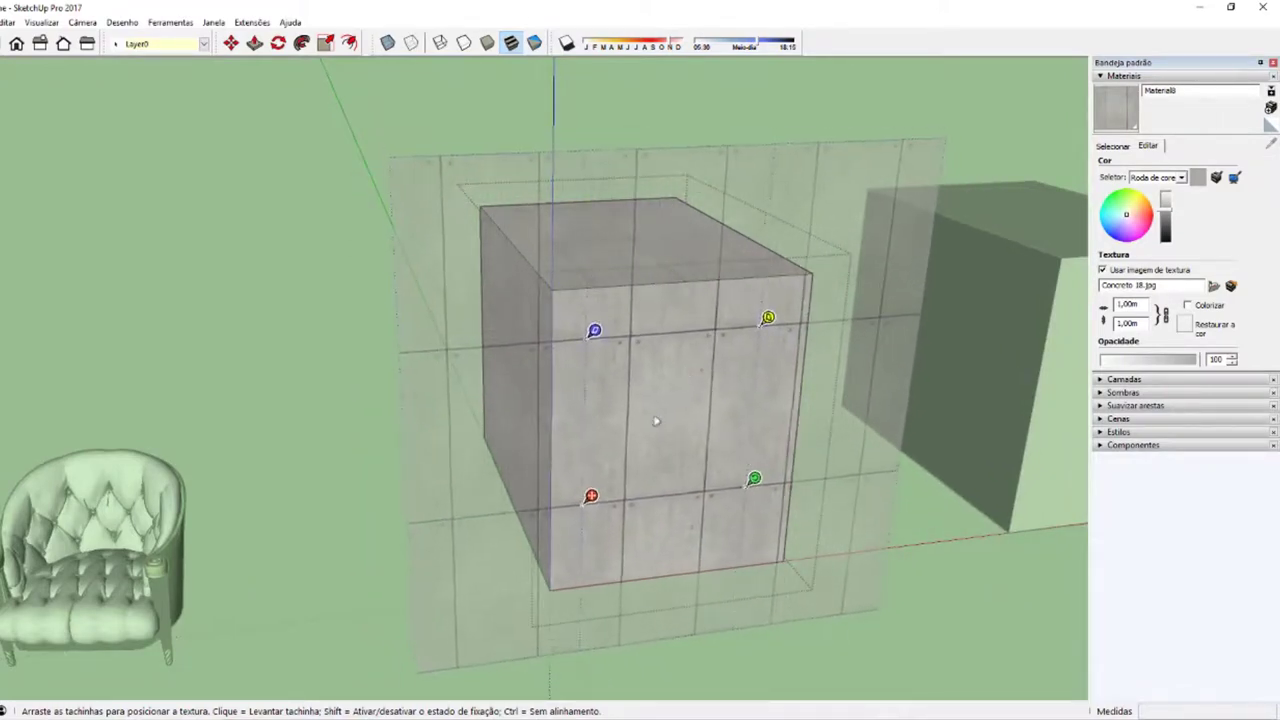
pyautogui.moveTo(655, 421)
pyautogui.mouseDown()
pyautogui.moveTo(694, 369)
pyautogui.moveTo(674, 382)
pyautogui.mouseUp()
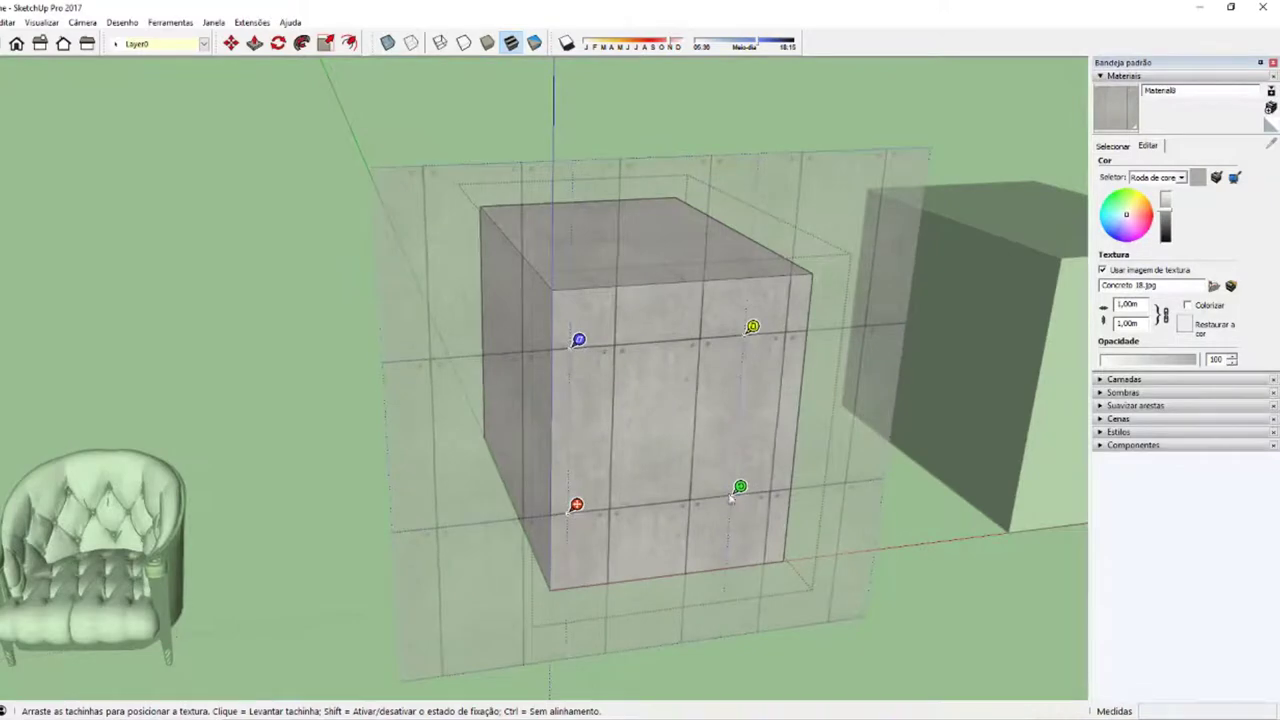
pyautogui.moveTo(740, 487)
pyautogui.mouseDown()
pyautogui.moveTo(814, 477)
pyautogui.moveTo(757, 477)
pyautogui.moveTo(711, 414)
pyautogui.moveTo(760, 497)
pyautogui.moveTo(863, 468)
pyautogui.moveTo(740, 487)
pyautogui.mouseUp()
pyautogui.moveTo(709, 401)
pyautogui.mouseDown()
pyautogui.moveTo(700, 369)
pyautogui.moveTo(669, 361)
pyautogui.moveTo(690, 350)
pyautogui.mouseUp()
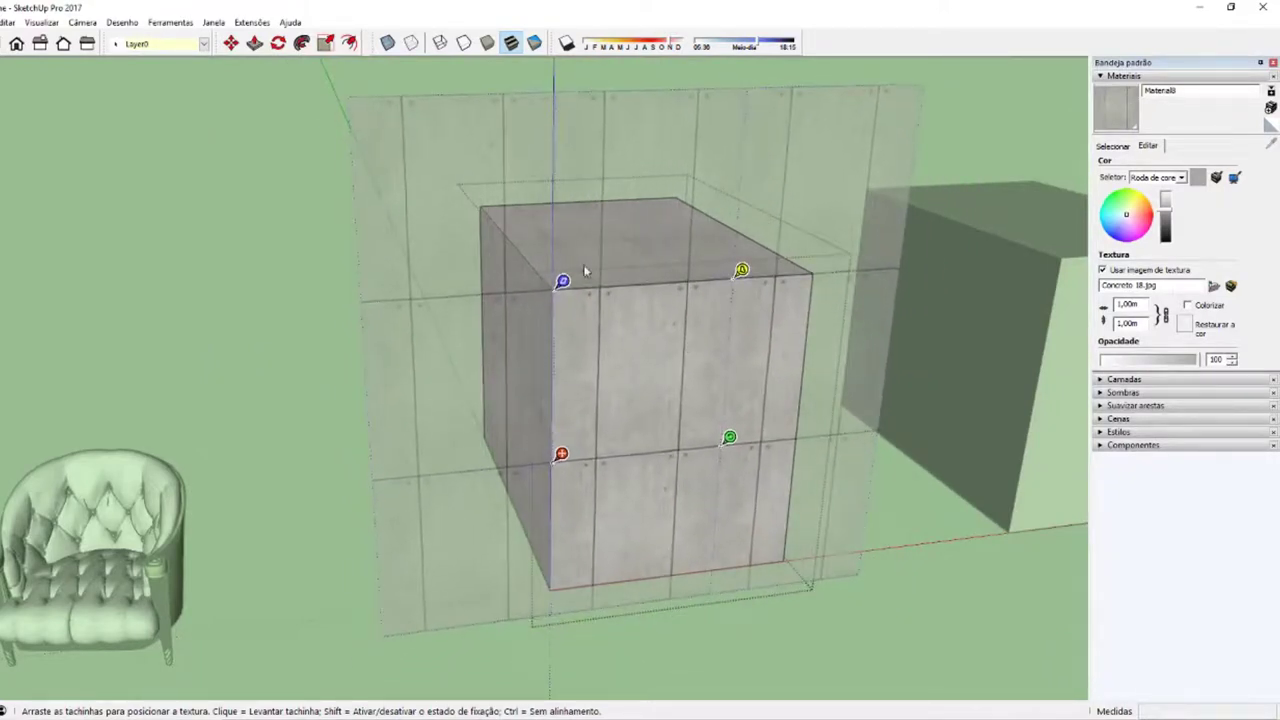
pyautogui.rightClick(608, 341)
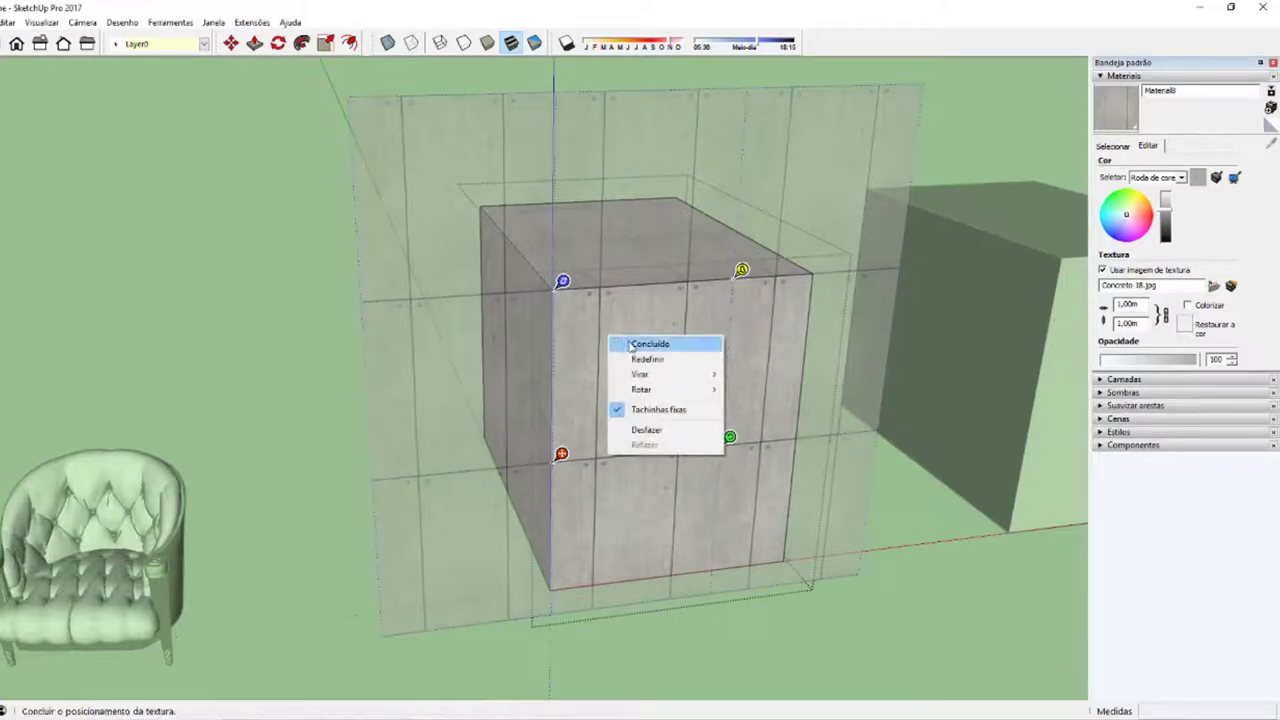
pyautogui.click(628, 344)
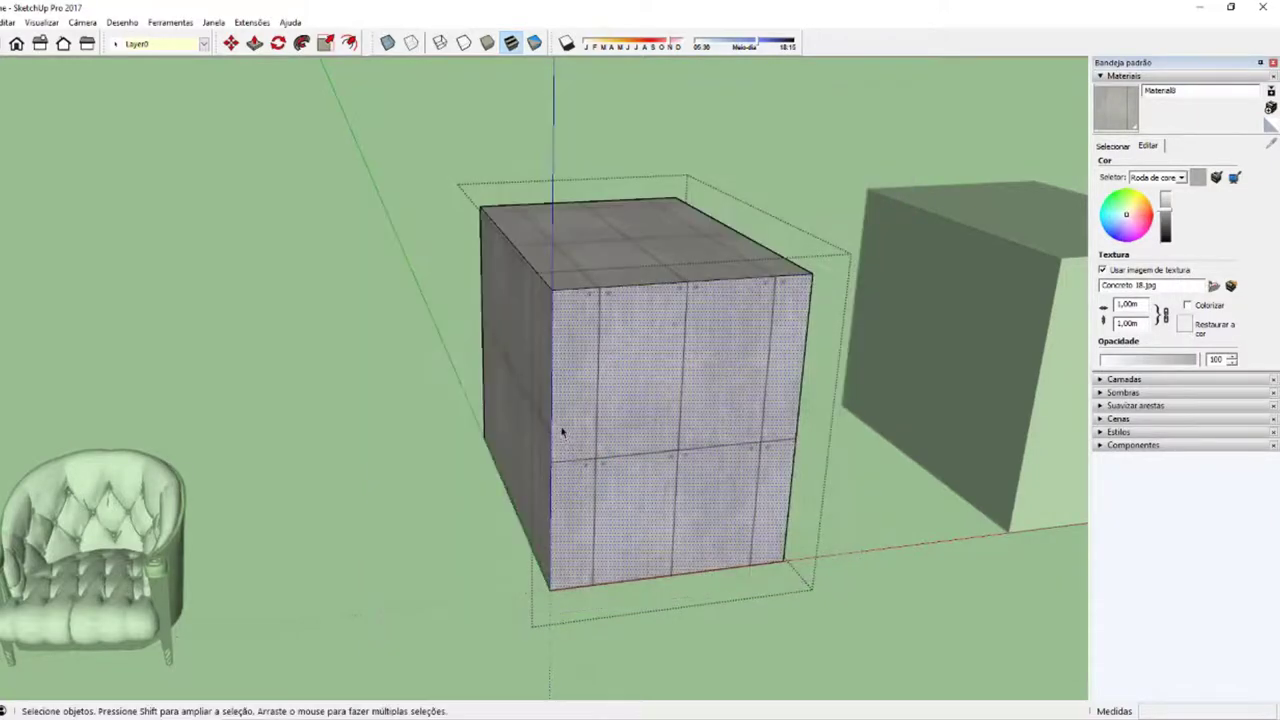
# Step: Reopen texture positioning on the front face and uncheck Tachinhas fixas
pyautogui.moveTo(563, 429)
pyautogui.mouseDown(button='middle')
pyautogui.moveTo(417, 457)
pyautogui.moveTo(503, 557)
pyautogui.moveTo(557, 509)
pyautogui.moveTo(557, 466)
pyautogui.mouseUp(button='middle')
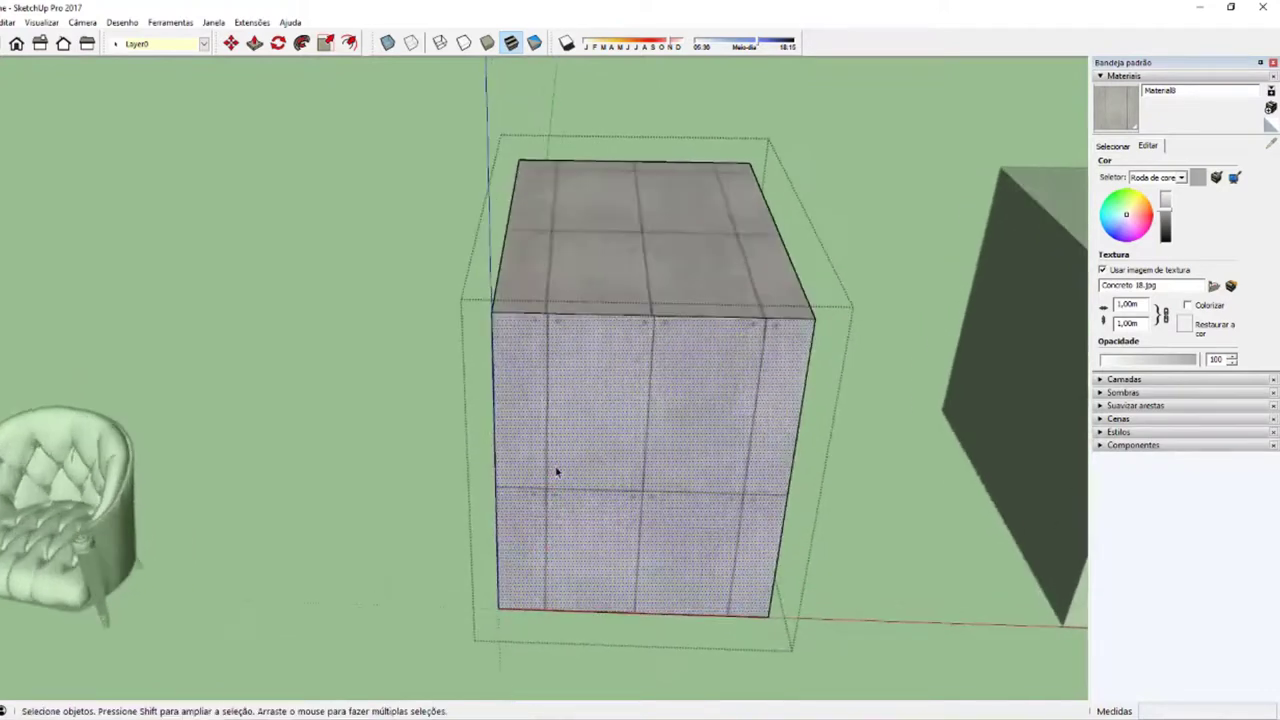
pyautogui.scroll(2, 557, 460)
pyautogui.rightClick(557, 447)
pyautogui.moveTo(640, 626)
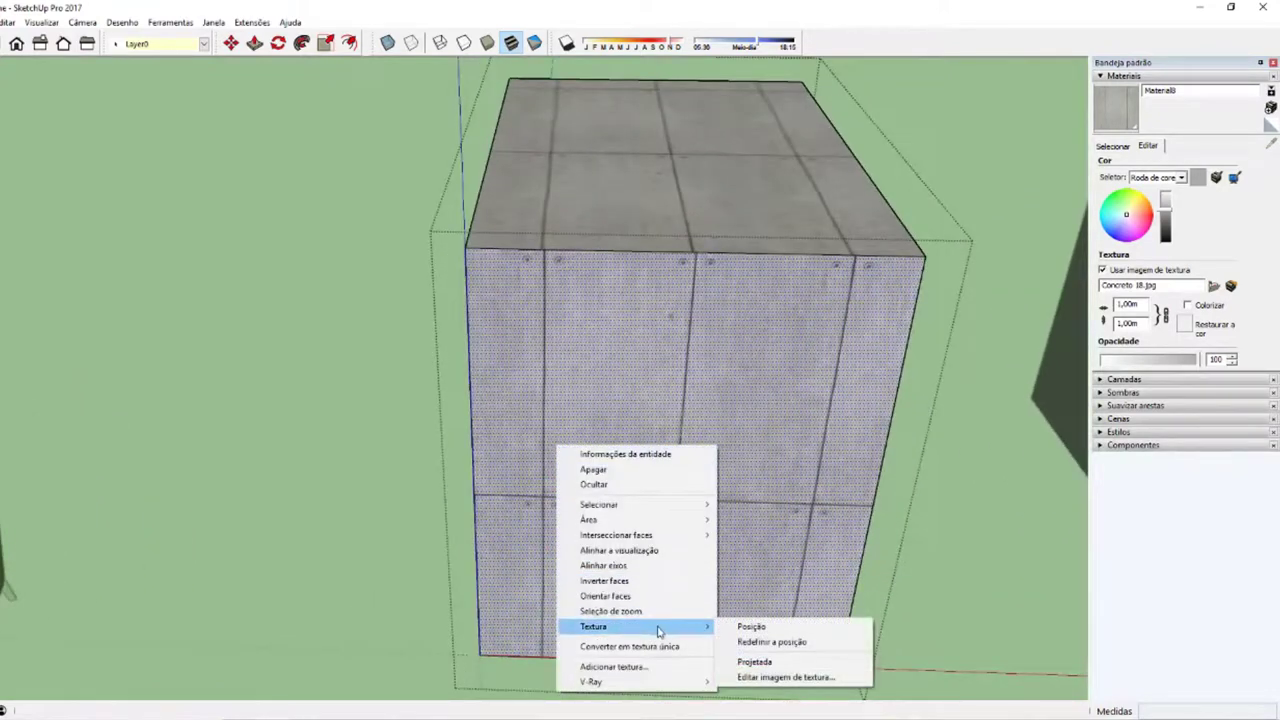
pyautogui.click(745, 627)
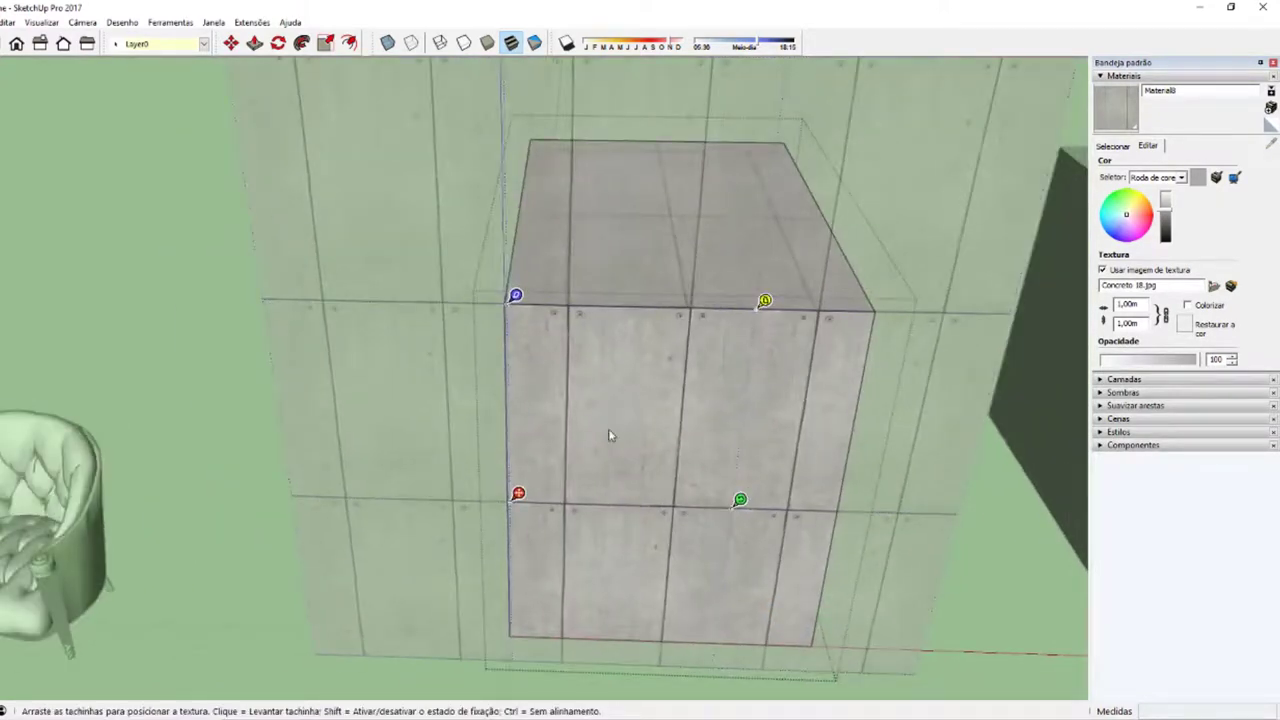
pyautogui.rightClick(610, 435)
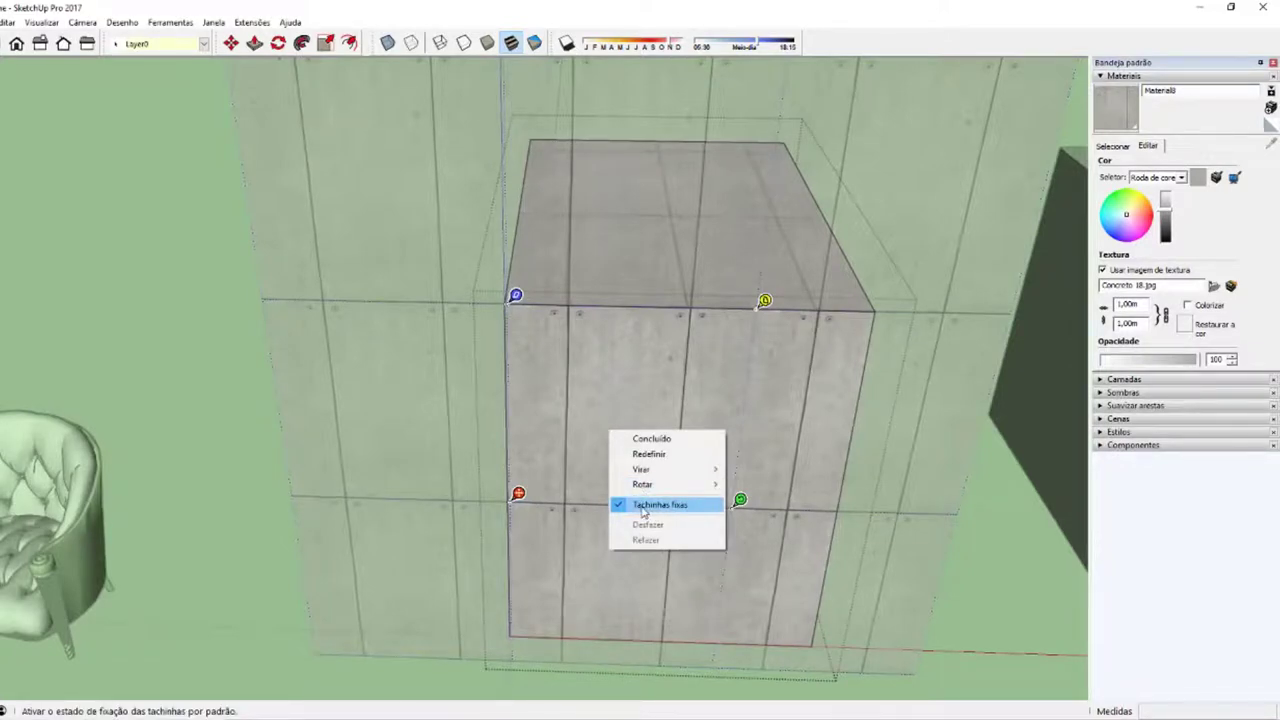
pyautogui.click(644, 506)
# Step: Warp the texture by dragging each of the four corner pins, then reopen the positioning menu
pyautogui.scroll(-2, 625, 516)
pyautogui.scroll(-1, 608, 526)
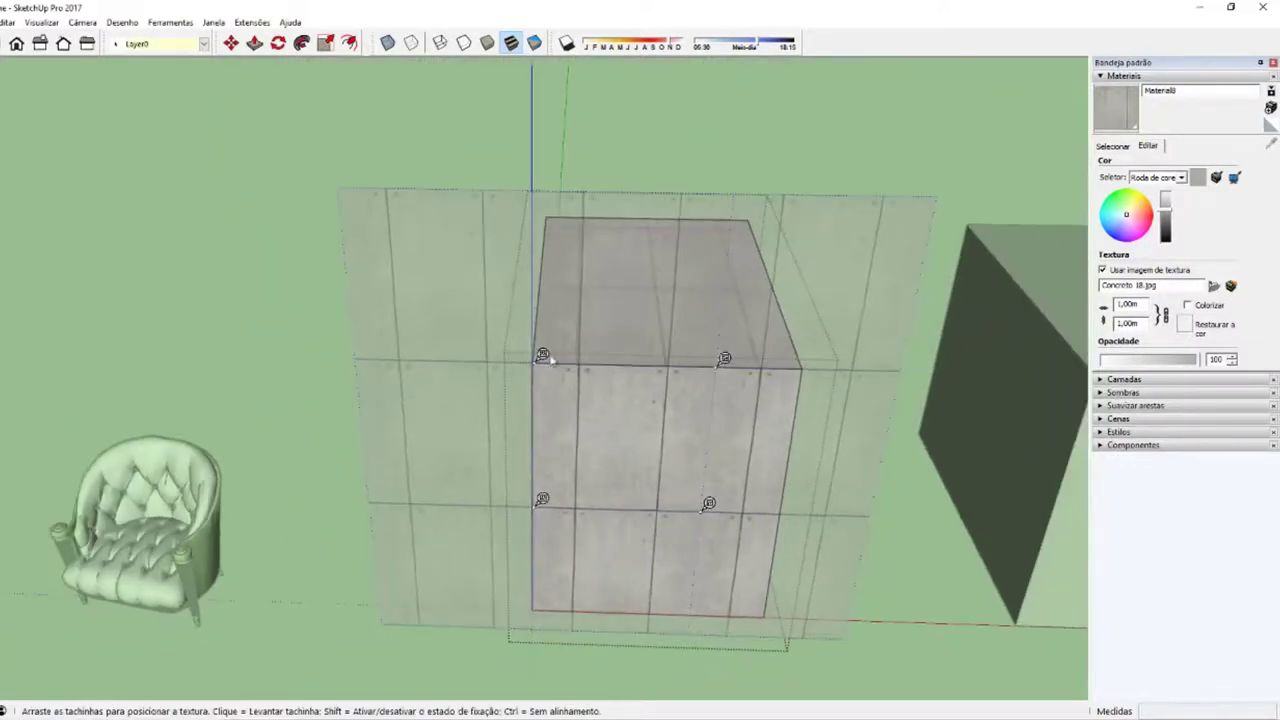
pyautogui.scroll(2, 624, 393)
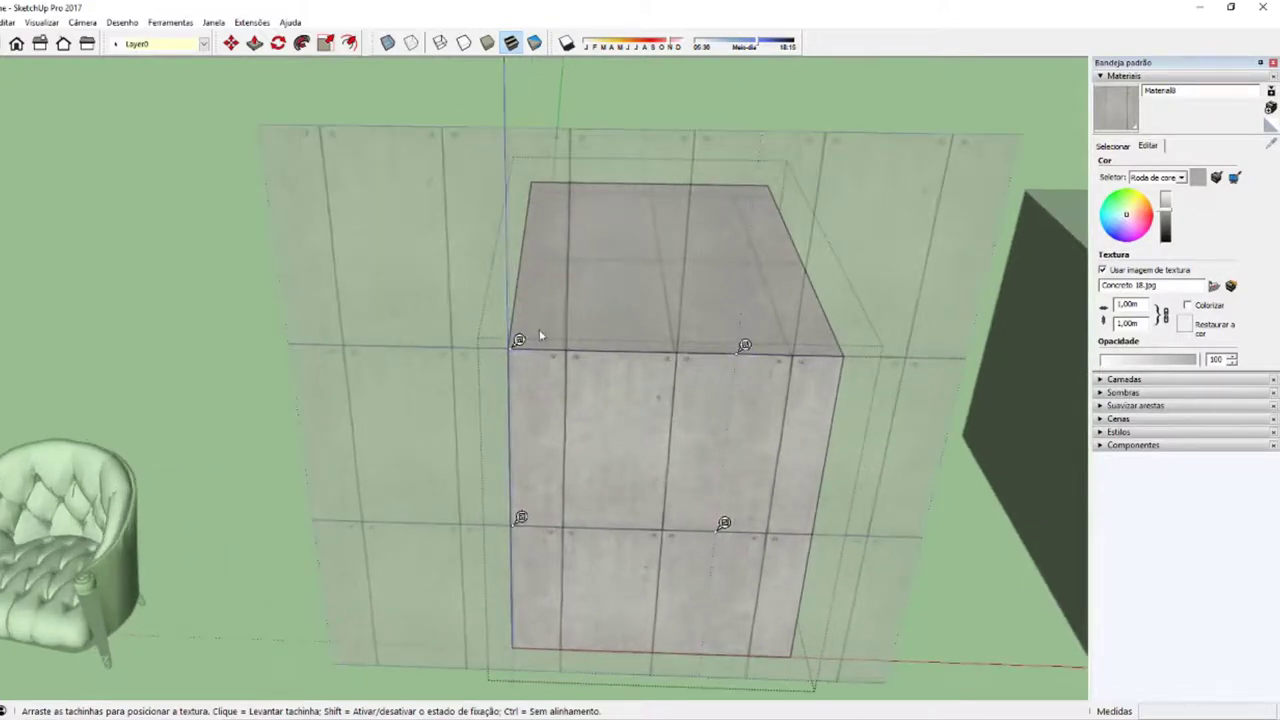
pyautogui.moveTo(519, 340); pyautogui.dragTo(516, 340)
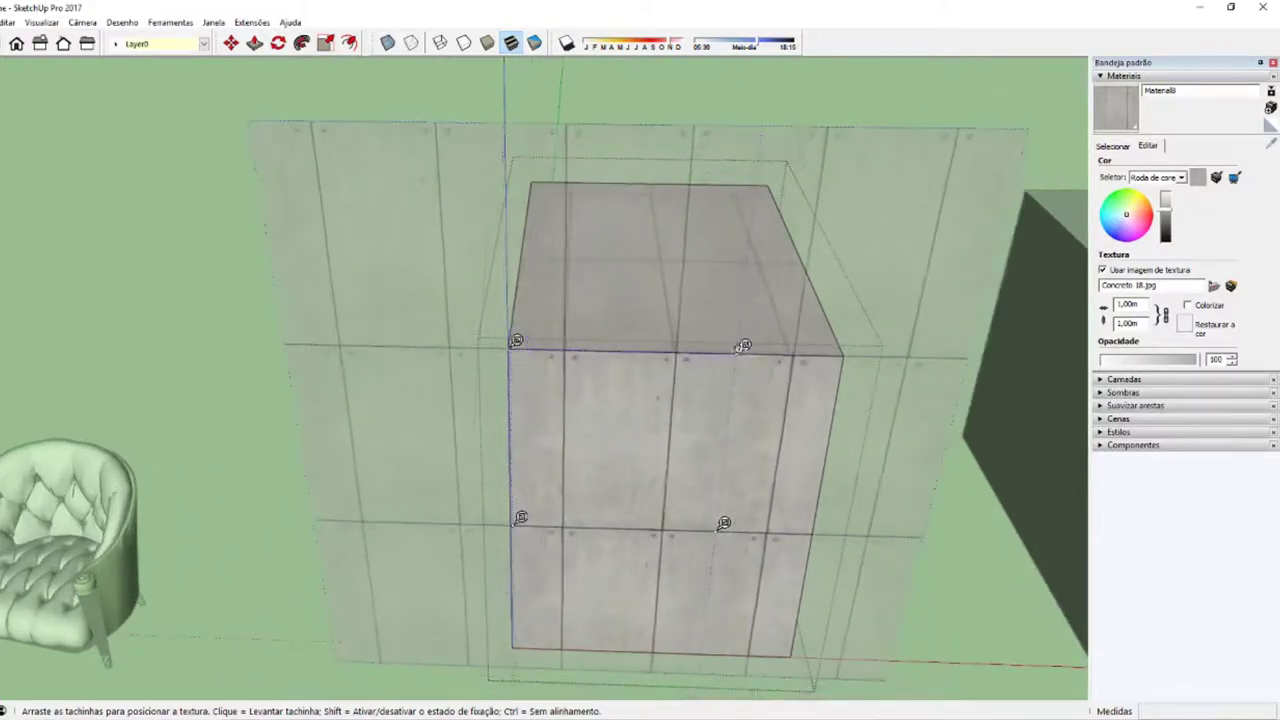
pyautogui.moveTo(742, 346); pyautogui.dragTo(742, 346)
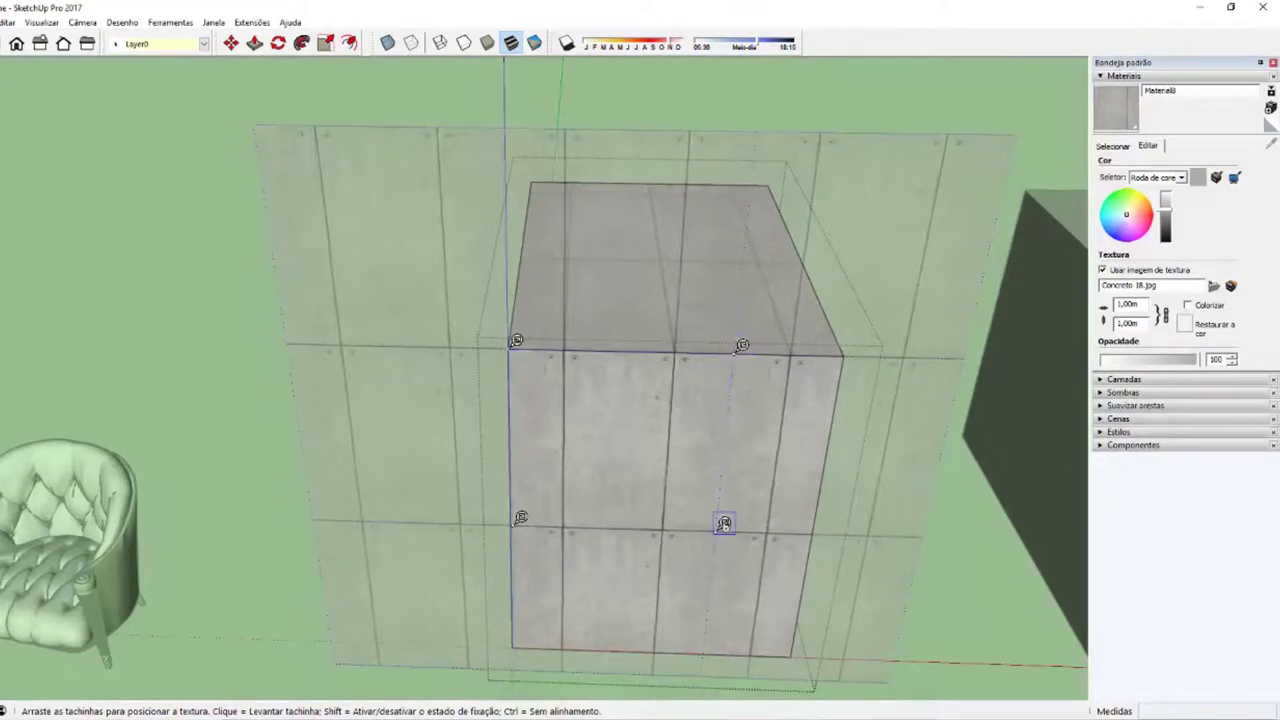
pyautogui.moveTo(724, 524); pyautogui.dragTo(724, 524)
pyautogui.moveTo(522, 518); pyautogui.dragTo(519, 517)
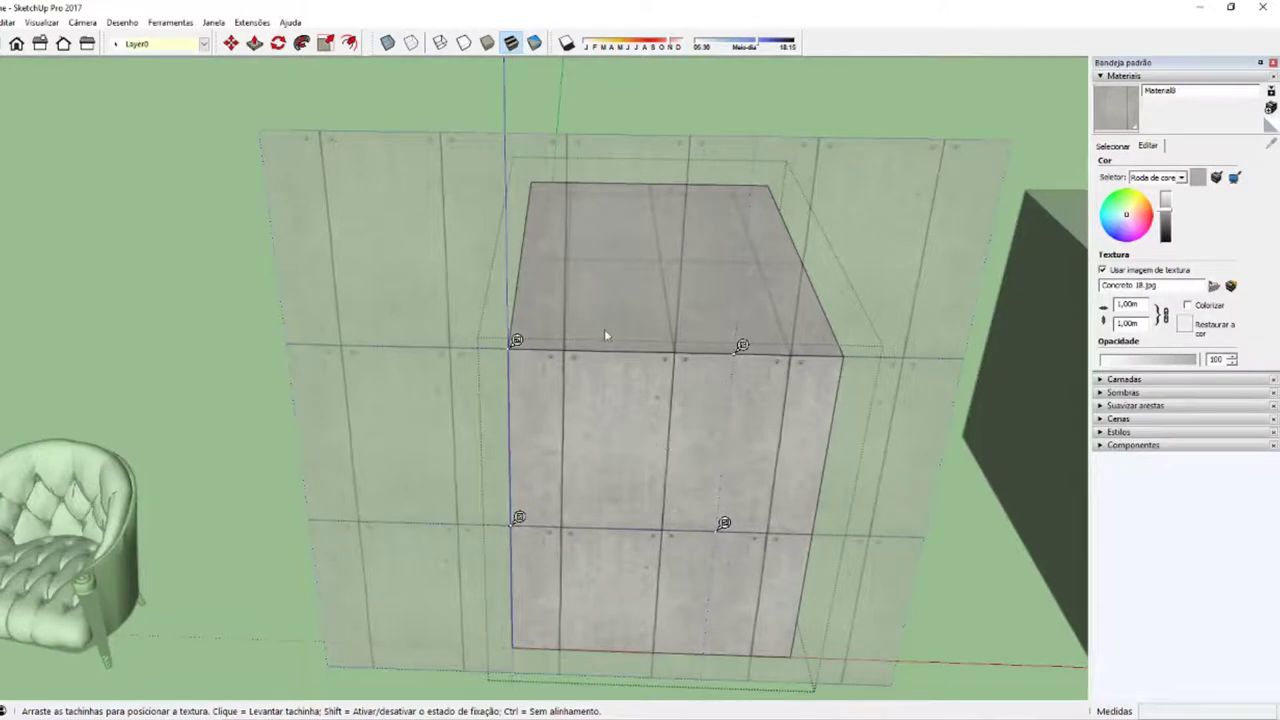
pyautogui.rightClick(604, 419)
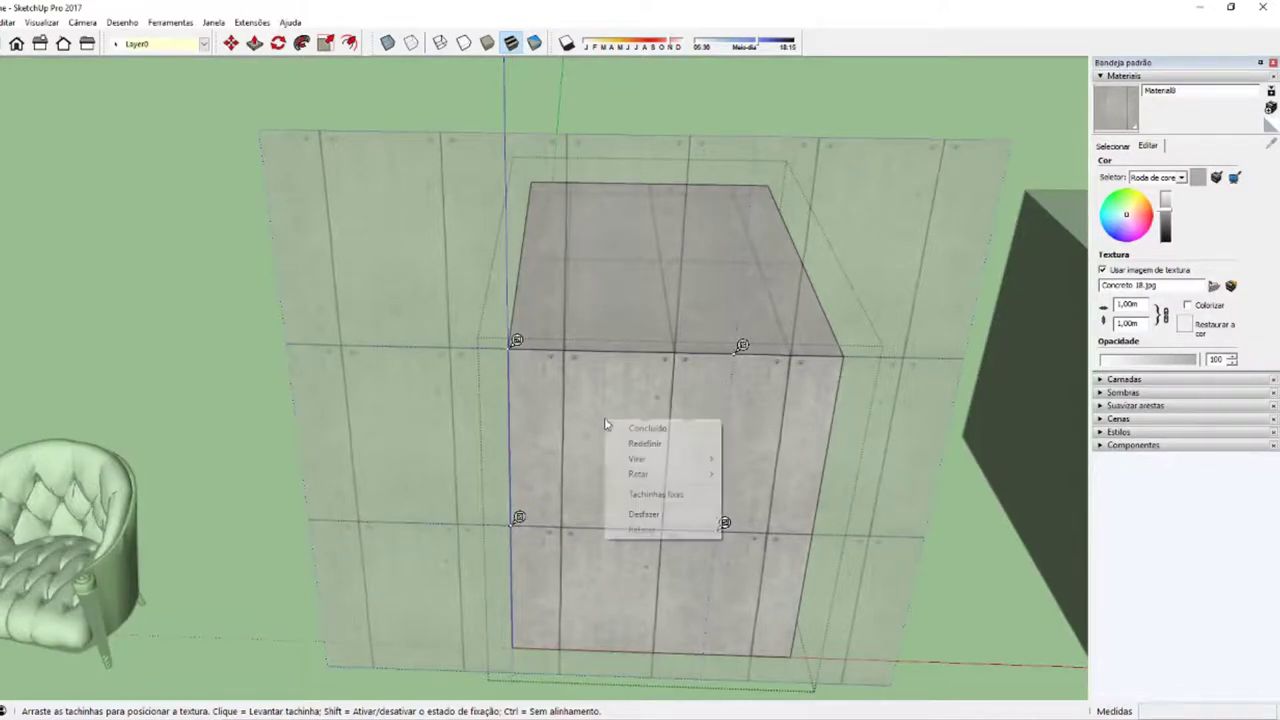
# Step: Set the texture pins back to fixed and flip the concrete texture left-right and upside down
pyautogui.click(642, 496)
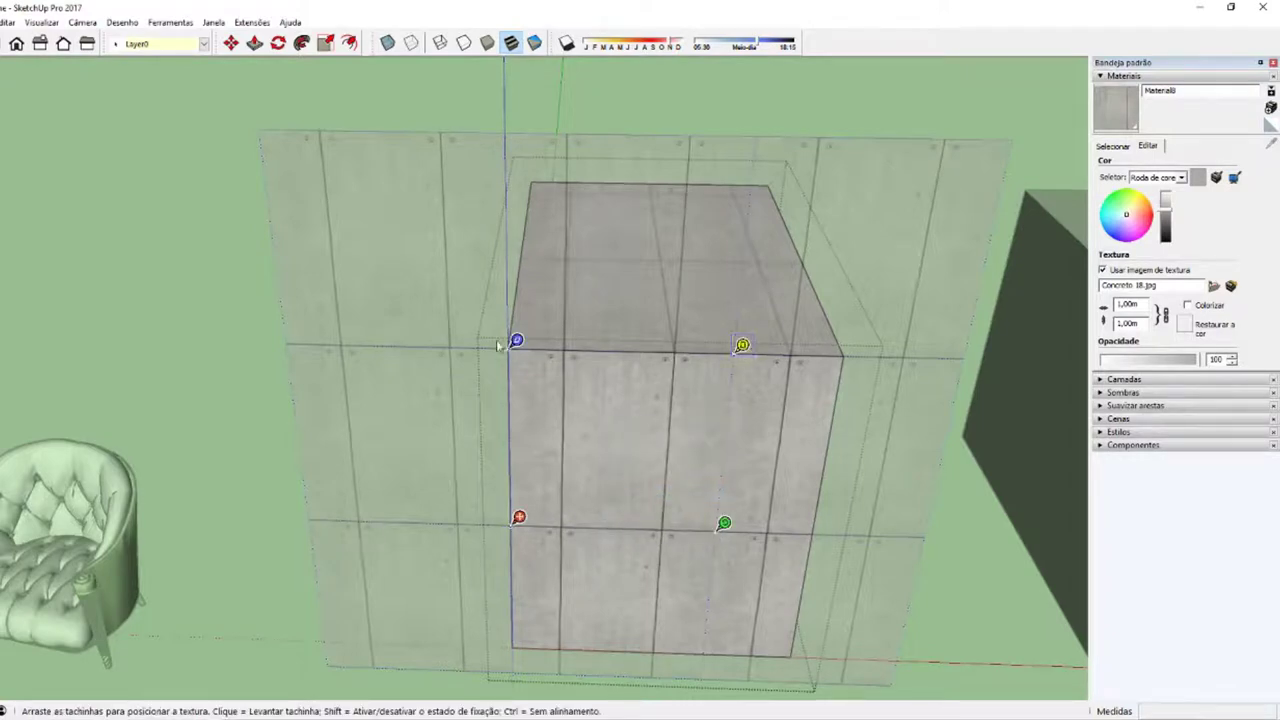
pyautogui.moveTo(724, 526); pyautogui.dragTo(720, 523)
pyautogui.rightClick(666, 464)
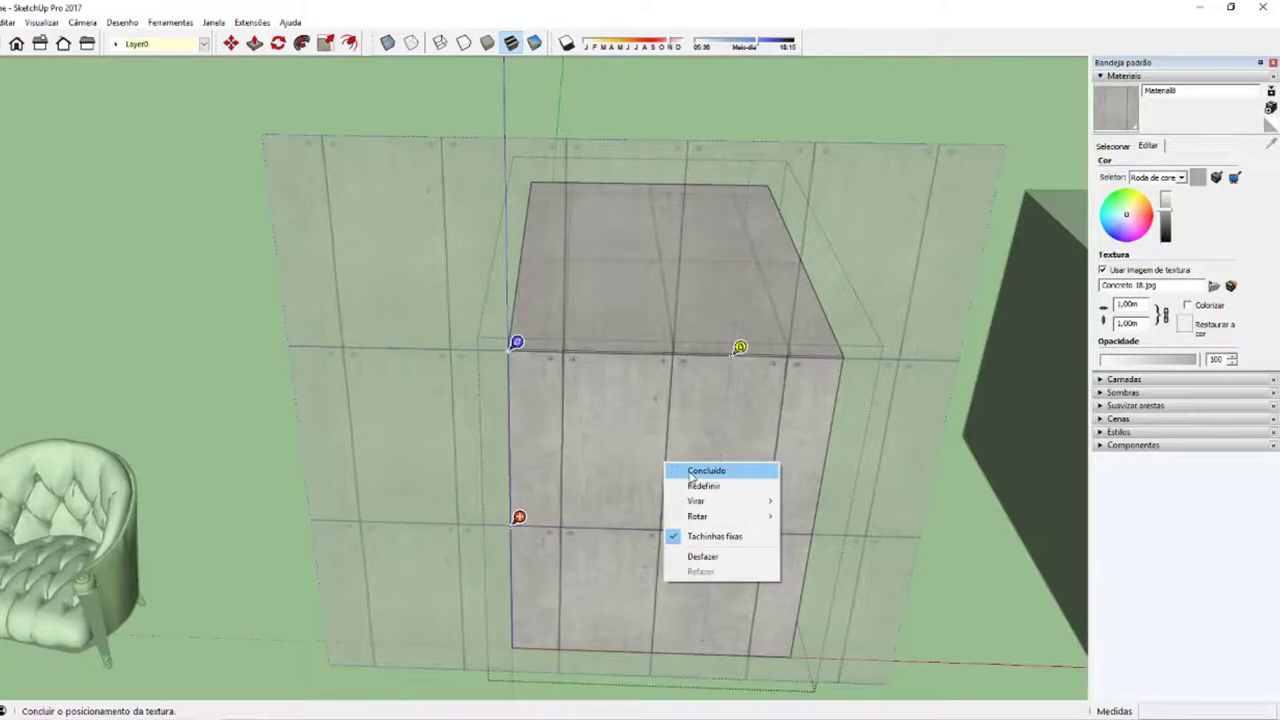
pyautogui.rightClick(595, 410)
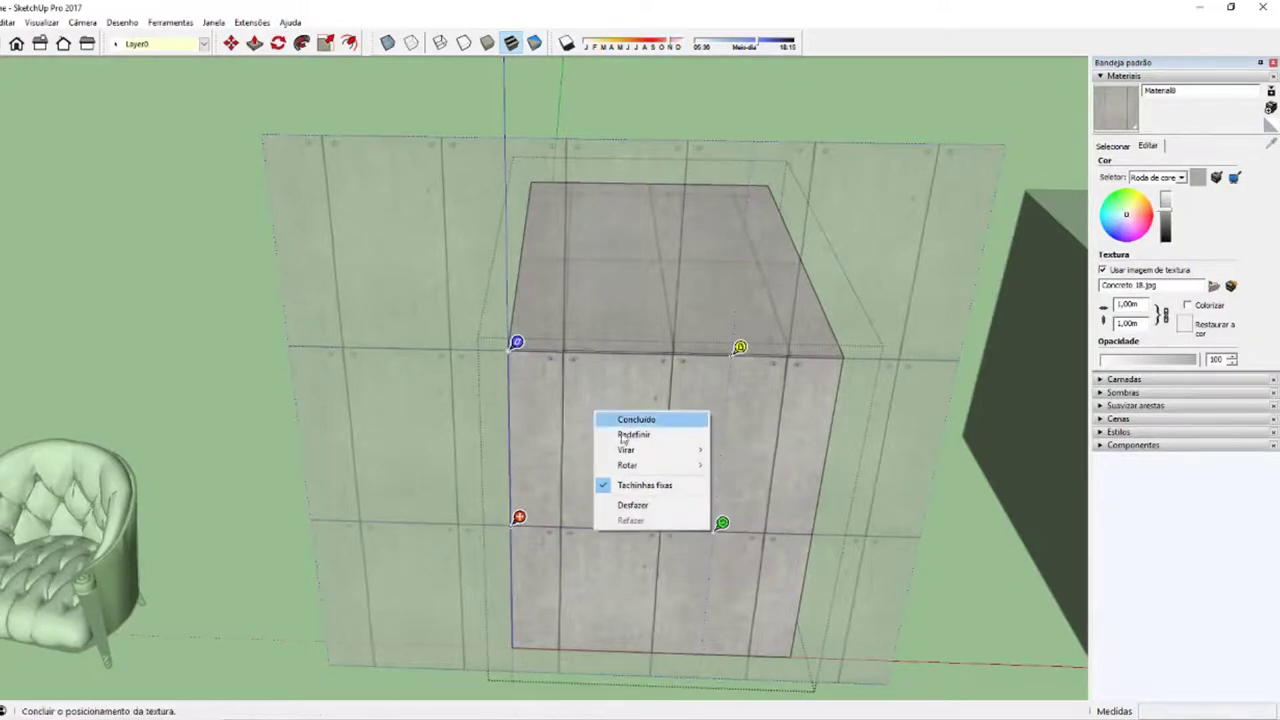
pyautogui.moveTo(650, 450)
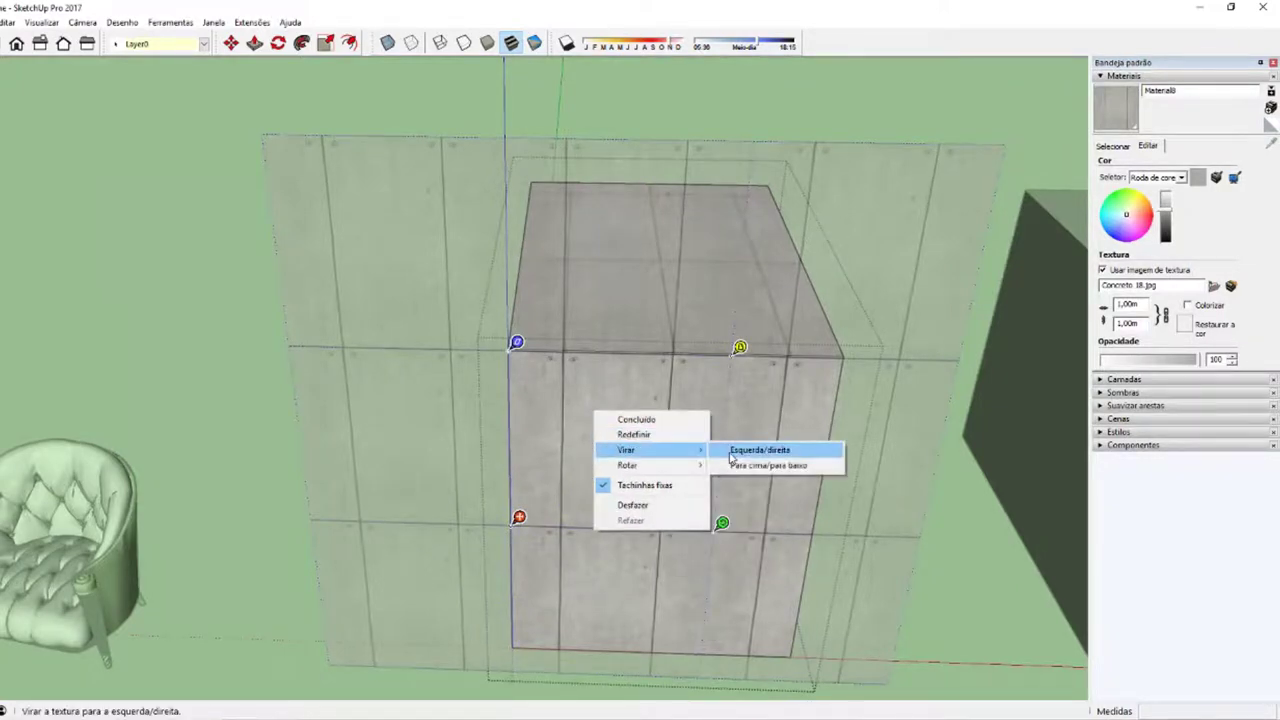
pyautogui.click(731, 452)
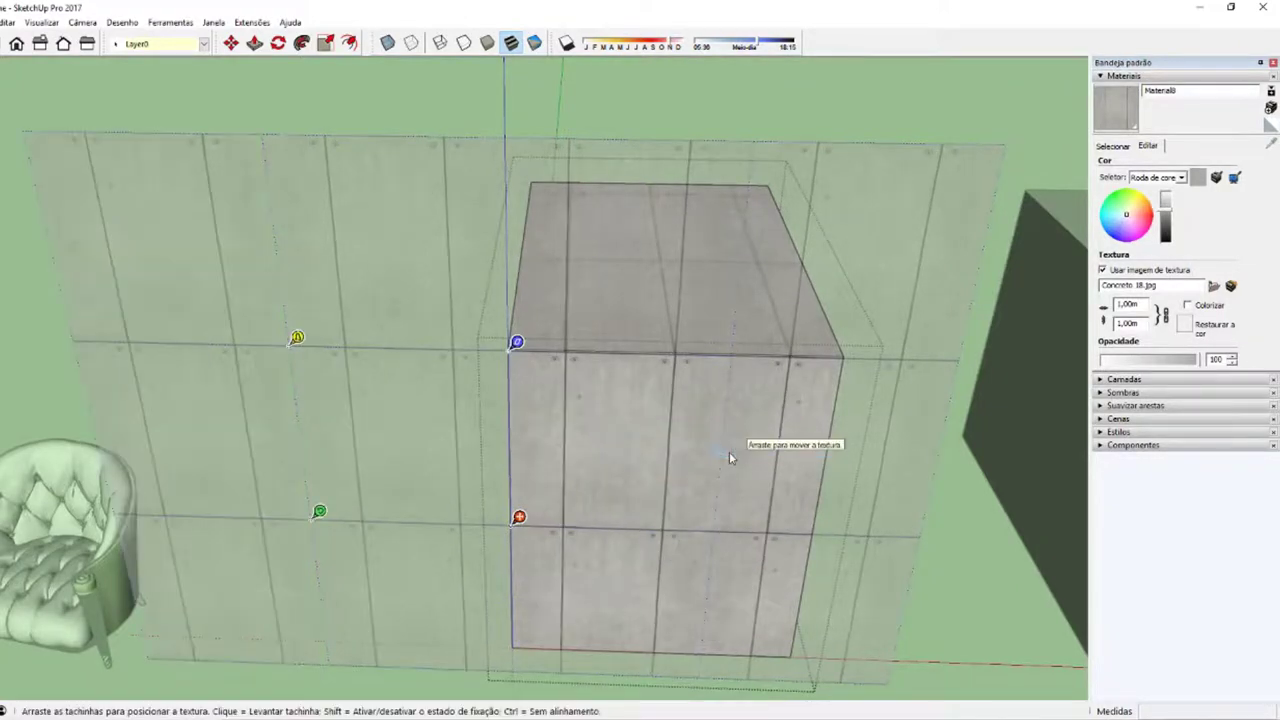
pyautogui.rightClick(600, 446)
pyautogui.moveTo(660, 483)
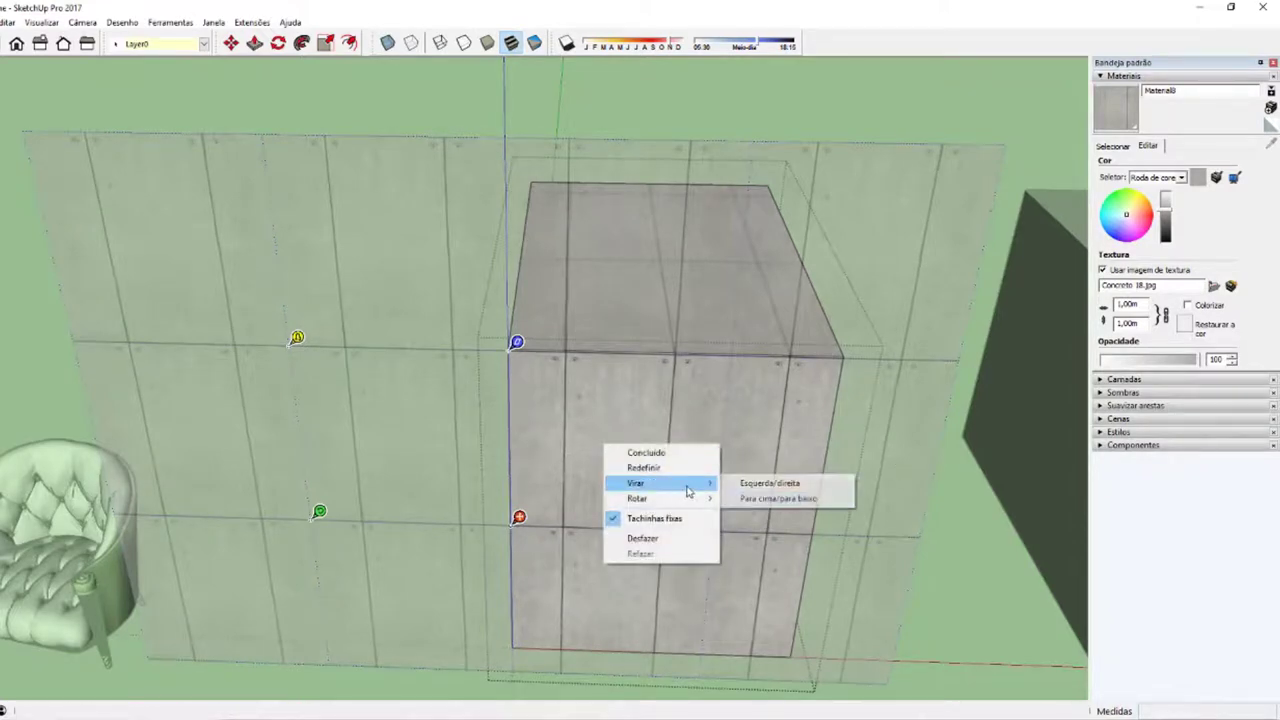
pyautogui.click(778, 498)
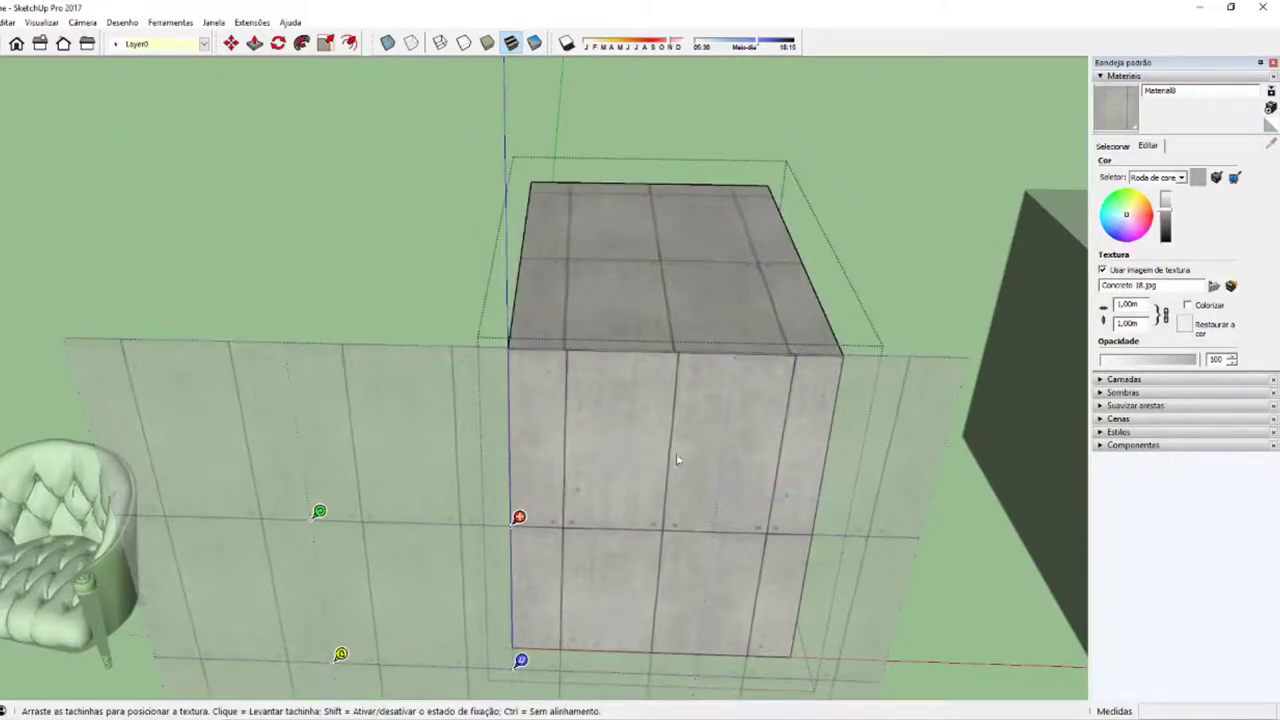
# Step: Rotate the concrete texture by 90 degrees three times, adjusting it around the red pin
pyautogui.rightClick(620, 442)
pyautogui.moveTo(653, 491)
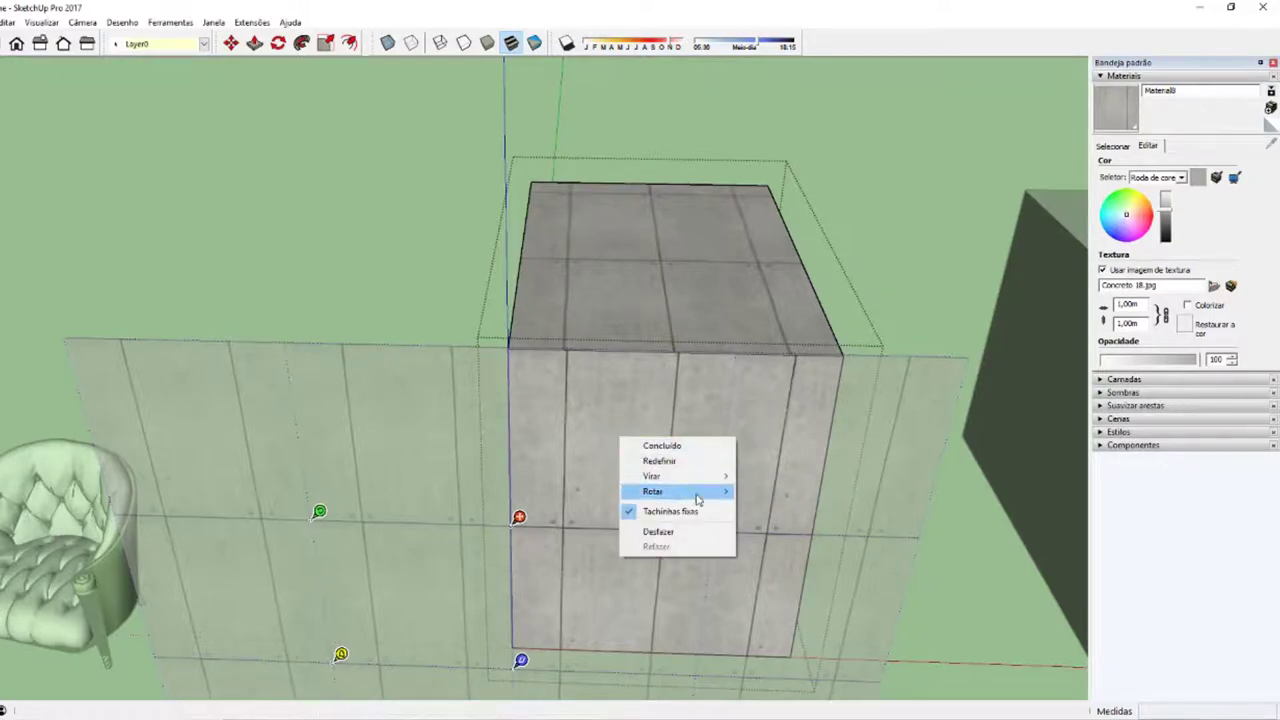
pyautogui.click(760, 492)
pyautogui.rightClick(654, 457)
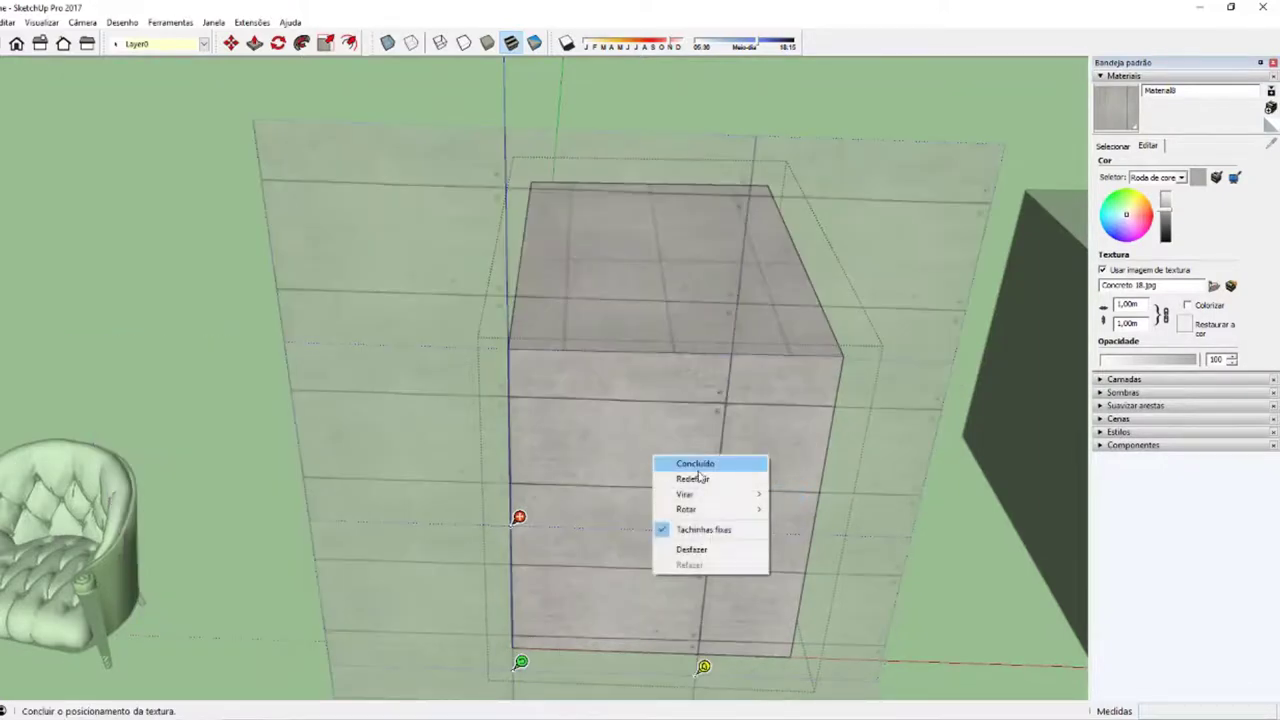
pyautogui.moveTo(686, 509)
pyautogui.click(795, 525)
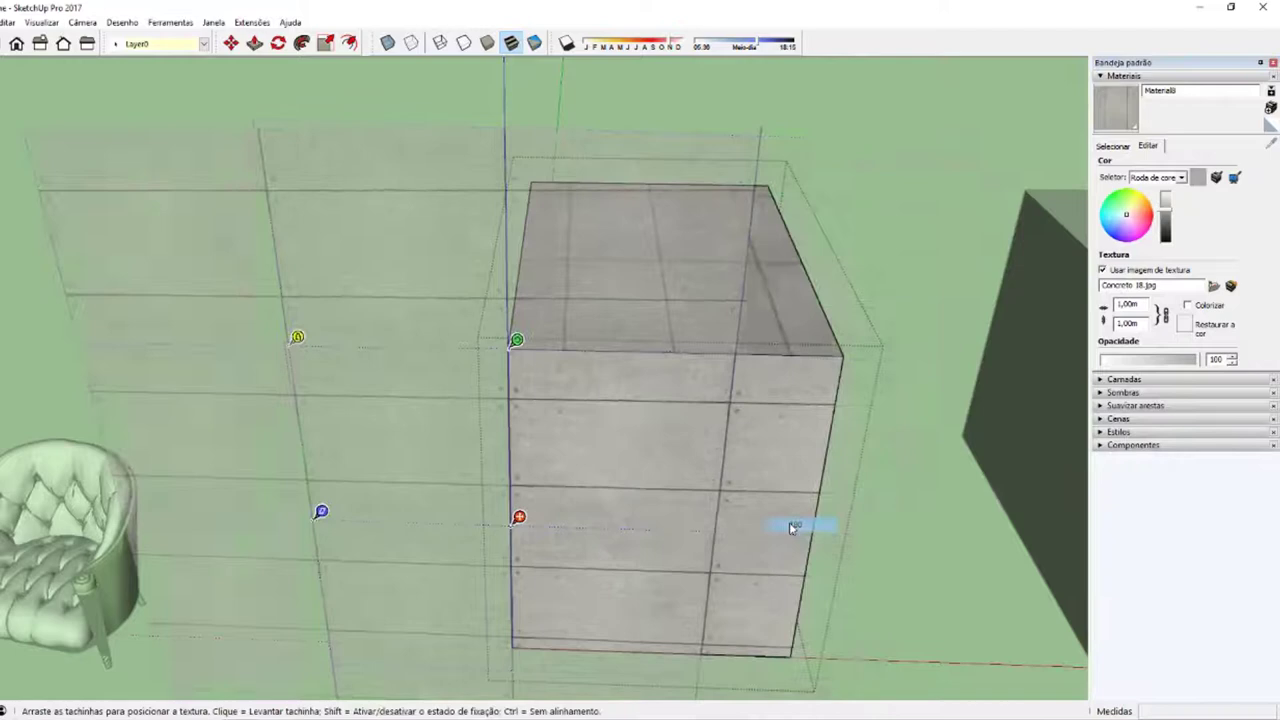
pyautogui.rightClick(591, 489)
pyautogui.click(724, 557)
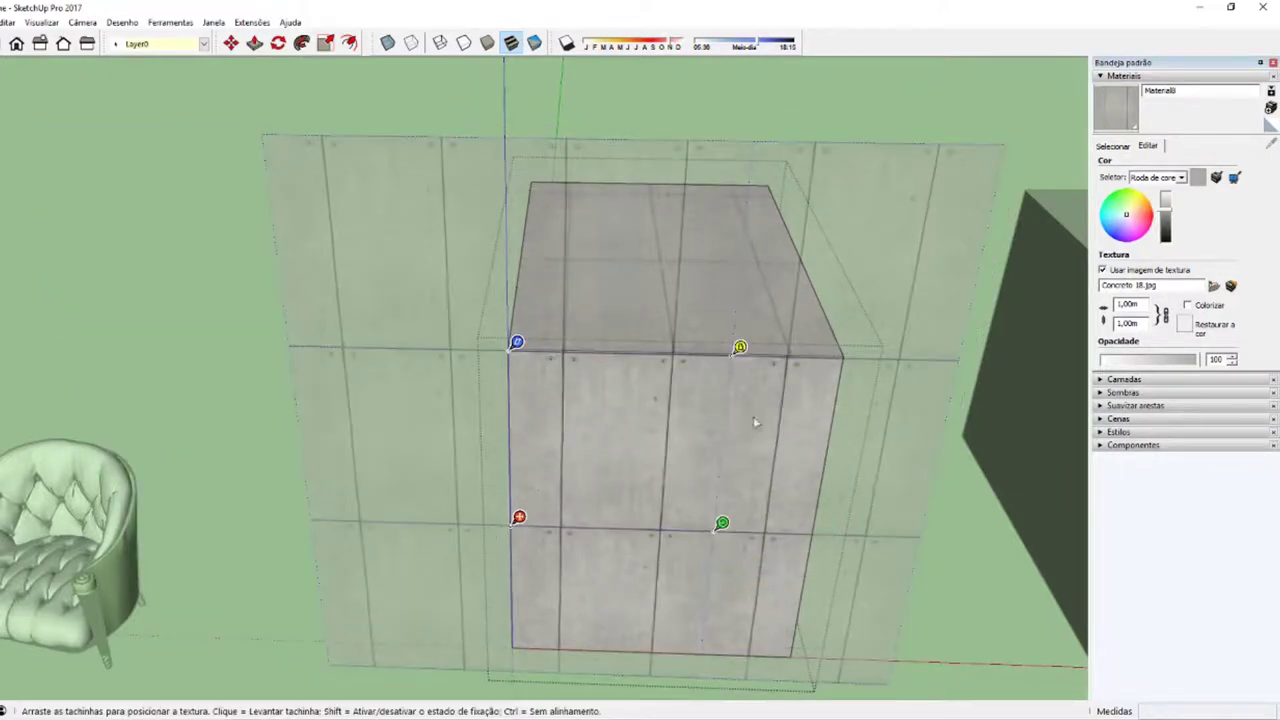
pyautogui.moveTo(722, 524)
pyautogui.mouseDown()
pyautogui.moveTo(546, 386)
pyautogui.moveTo(720, 523)
pyautogui.mouseUp()
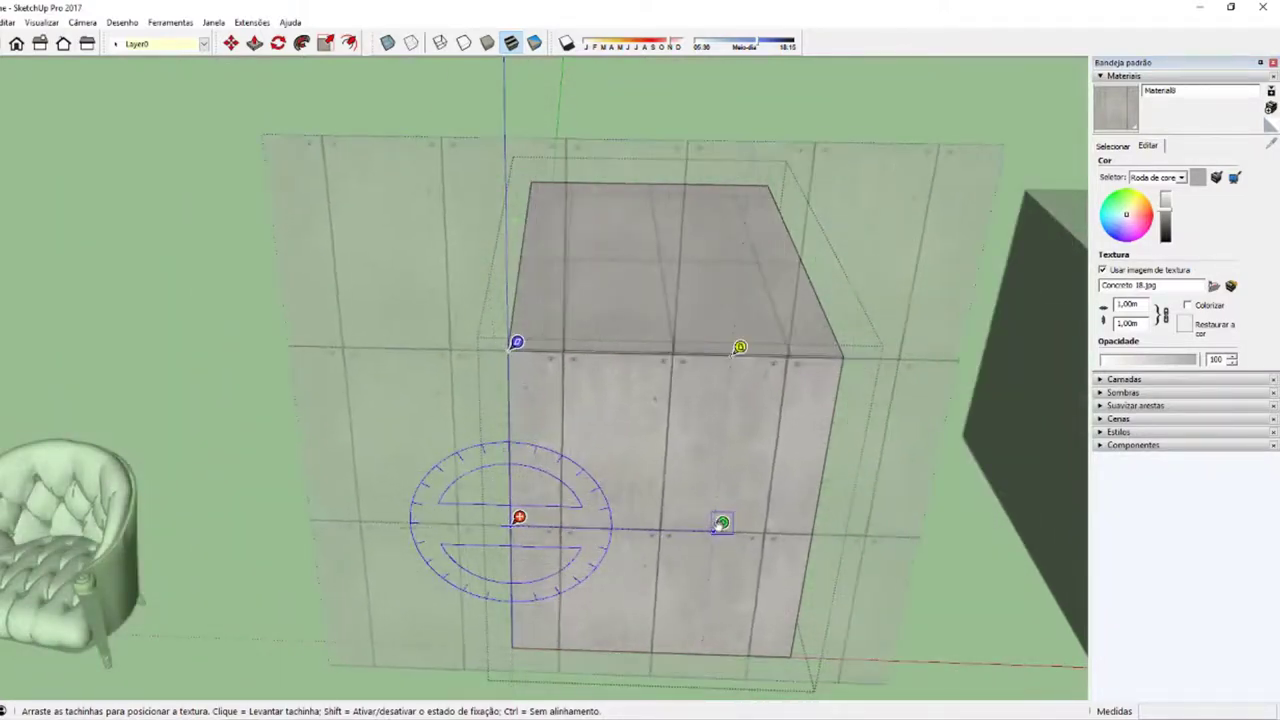
# Step: Rotate the texture 90 degrees and back counter-clockwise, slide it slightly right, and confirm the placement
pyautogui.rightClick(720, 523)
pyautogui.click(790, 521)
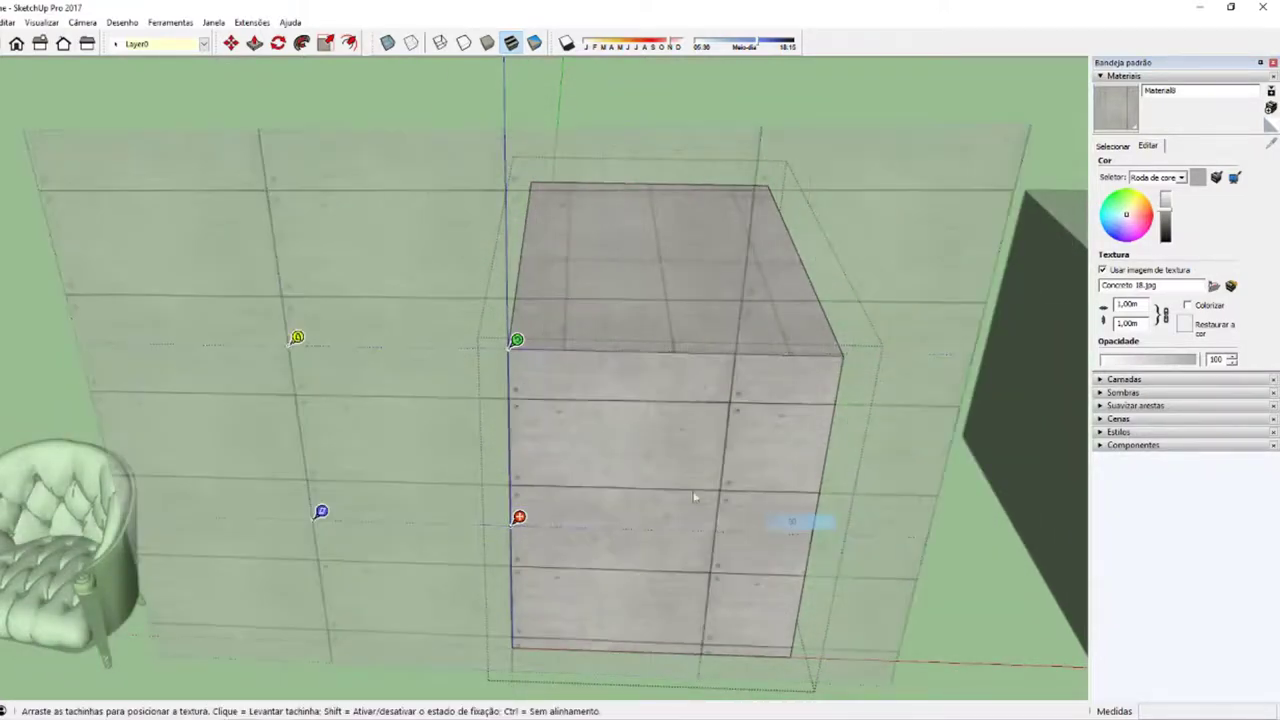
pyautogui.rightClick(696, 494)
pyautogui.moveTo(682, 489)
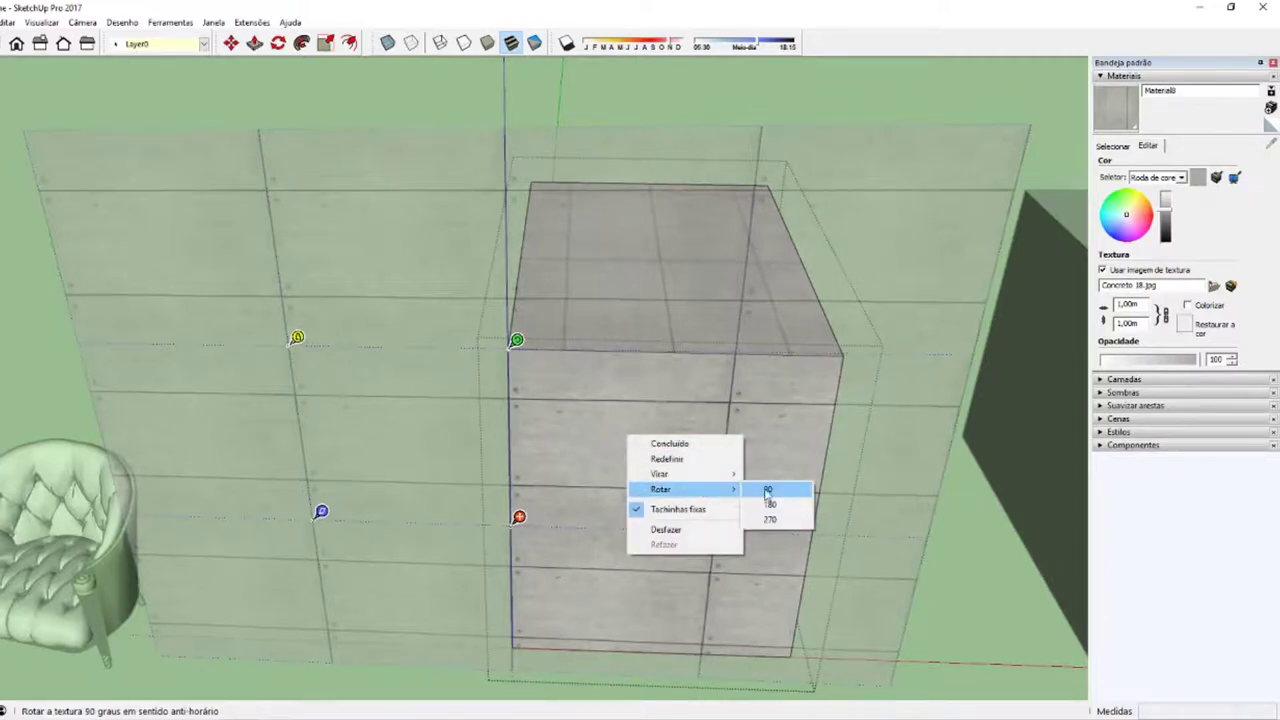
pyautogui.click(765, 489)
pyautogui.moveTo(611, 424); pyautogui.dragTo(627, 421)
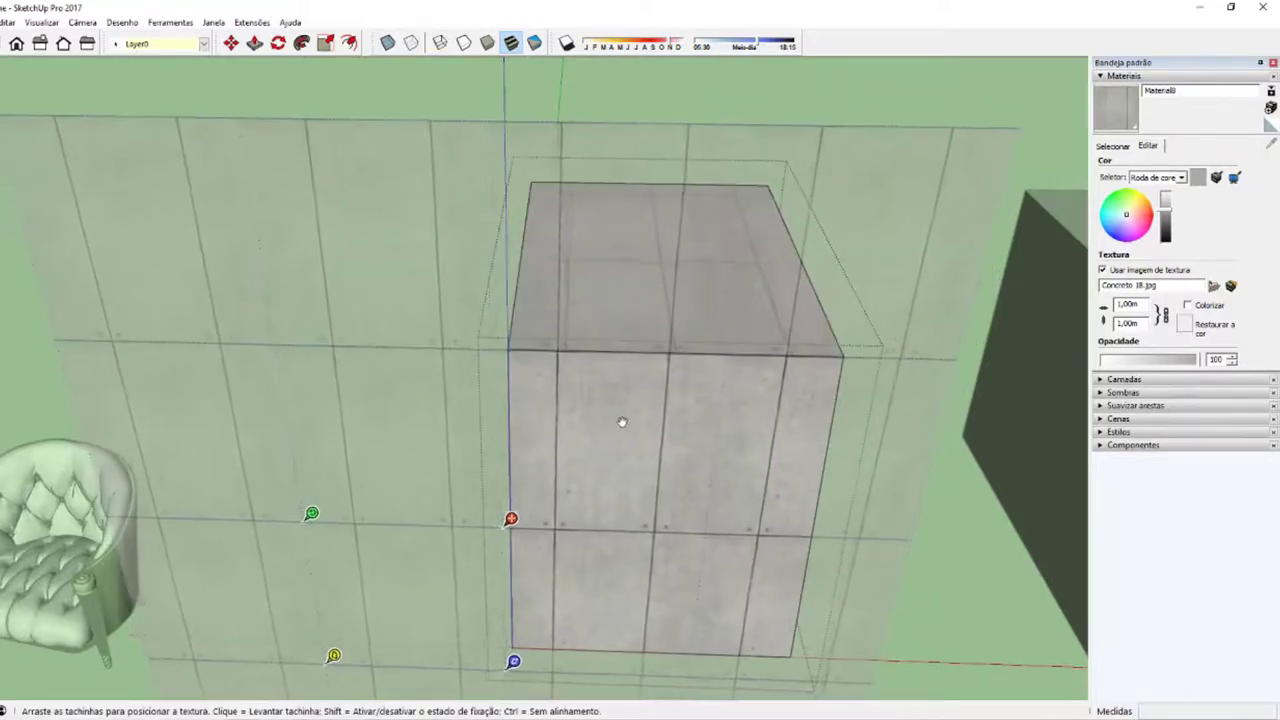
pyautogui.click(660, 429)
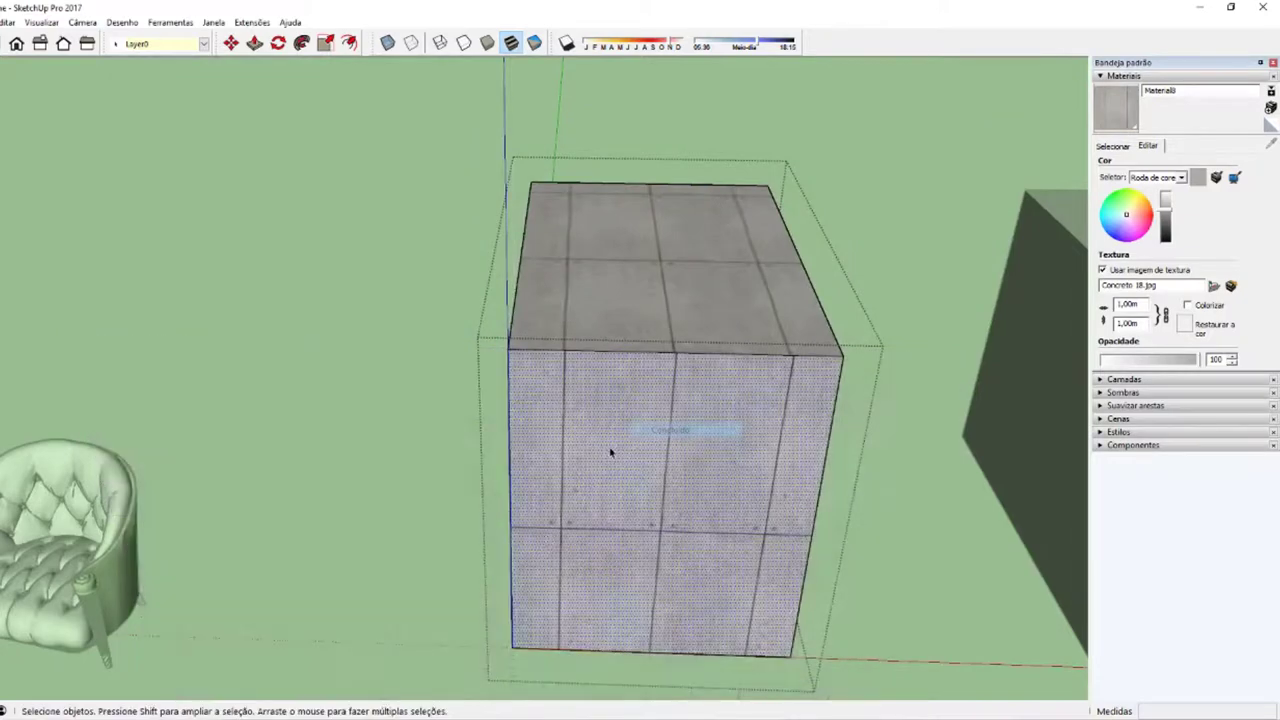
pyautogui.scroll(-3, 608, 449)
# Step: Open the right box's group and select its front face
pyautogui.moveTo(668, 469)
pyautogui.mouseDown(button='middle')
pyautogui.moveTo(537, 449)
pyautogui.moveTo(600, 483)
pyautogui.moveTo(514, 457)
pyautogui.moveTo(826, 474)
pyautogui.moveTo(666, 482)
pyautogui.moveTo(688, 493)
pyautogui.mouseUp(button='middle')
pyautogui.click(835, 480)
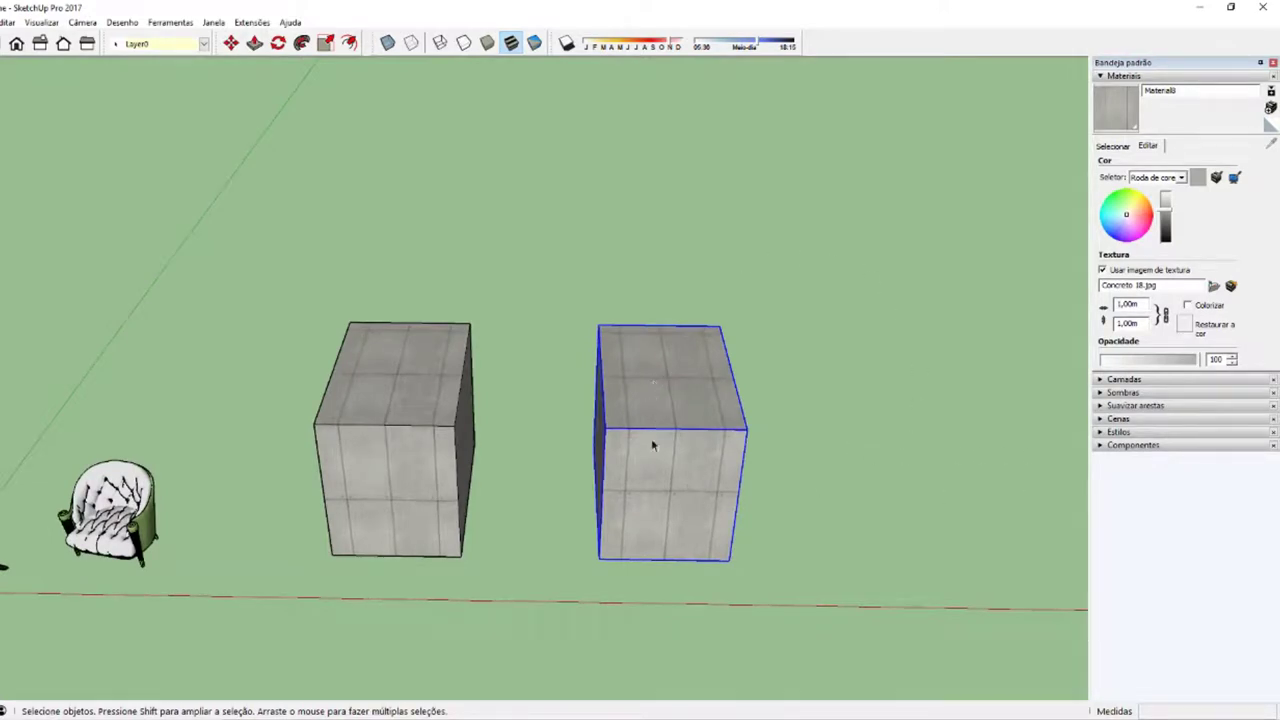
pyautogui.doubleClick(656, 481)
pyautogui.click(634, 537)
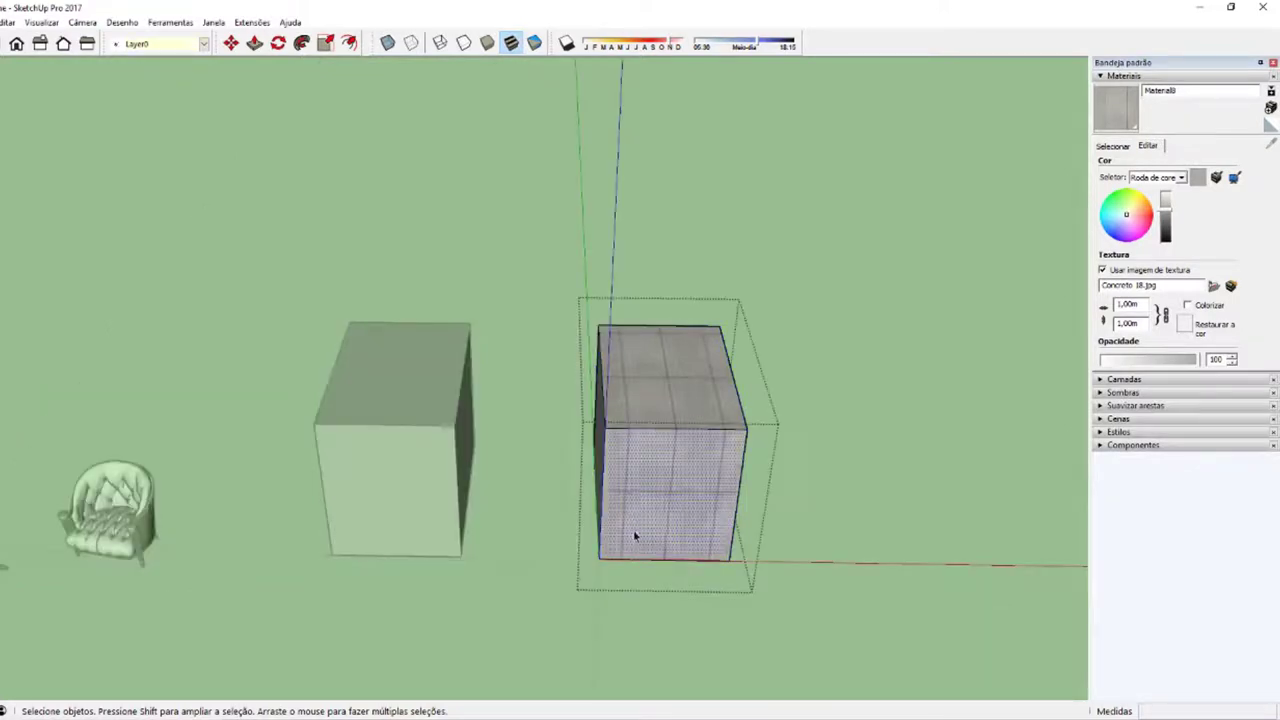
pyautogui.rightClick(652, 500)
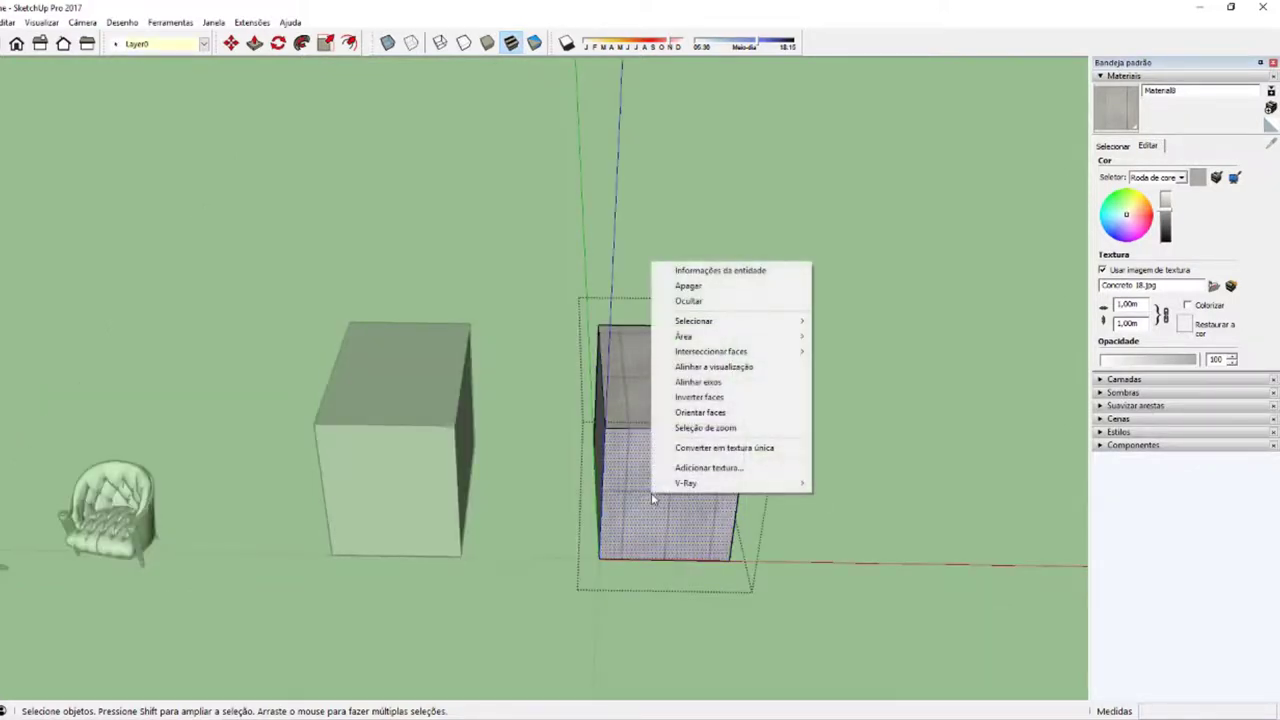
pyautogui.click(629, 467)
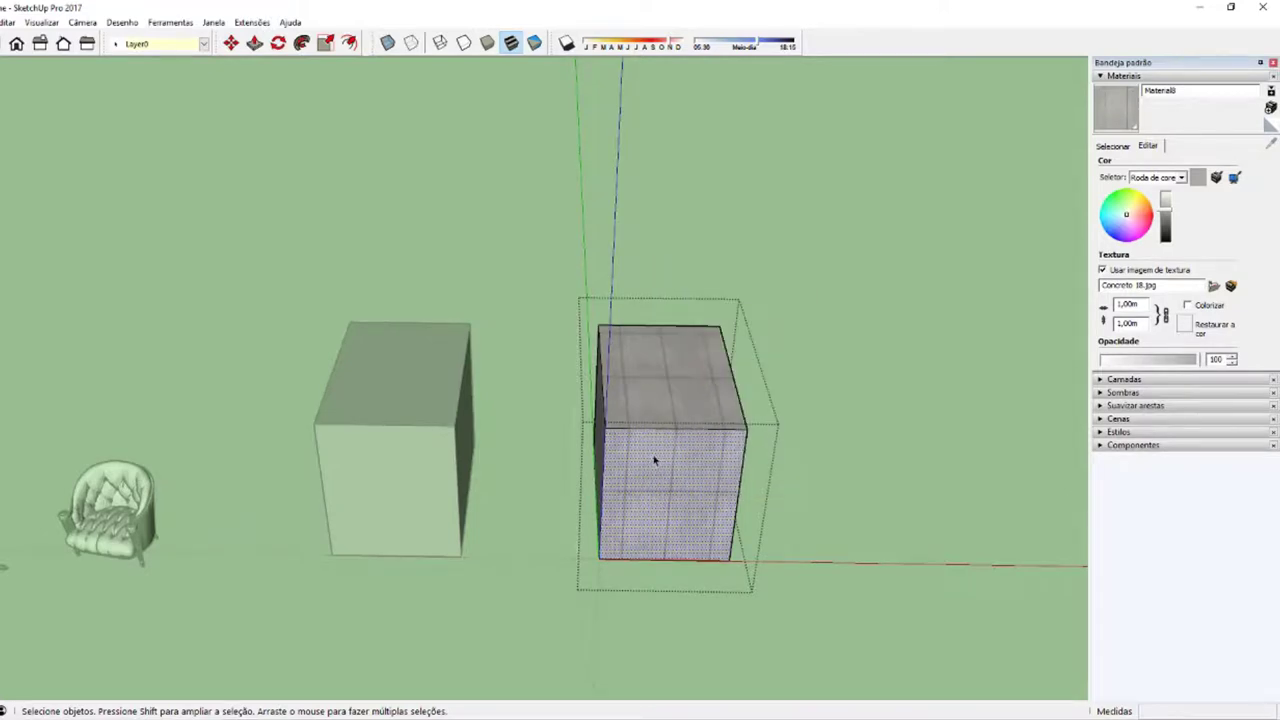
# Step: Inspect the face's Textura options without changing anything
pyautogui.scroll(2, 640, 420)
pyautogui.scroll(1, 630, 395)
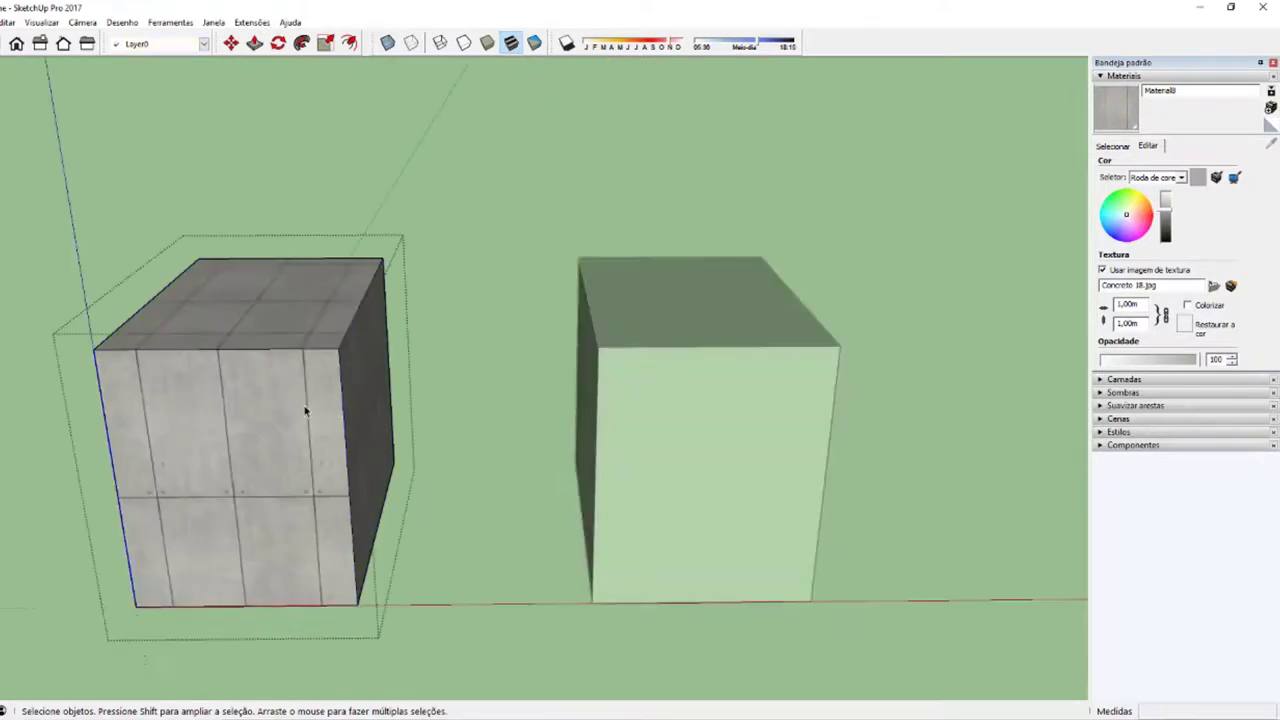
pyautogui.rightClick(222, 390)
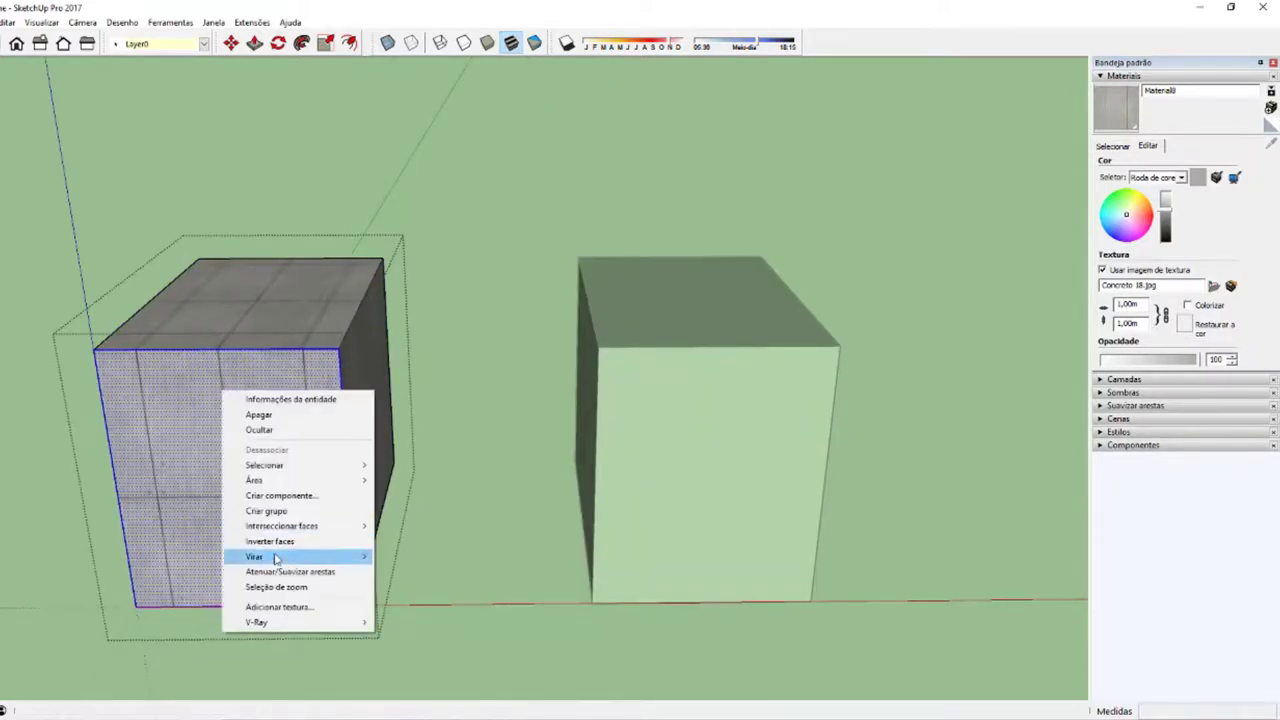
pyautogui.click(190, 486)
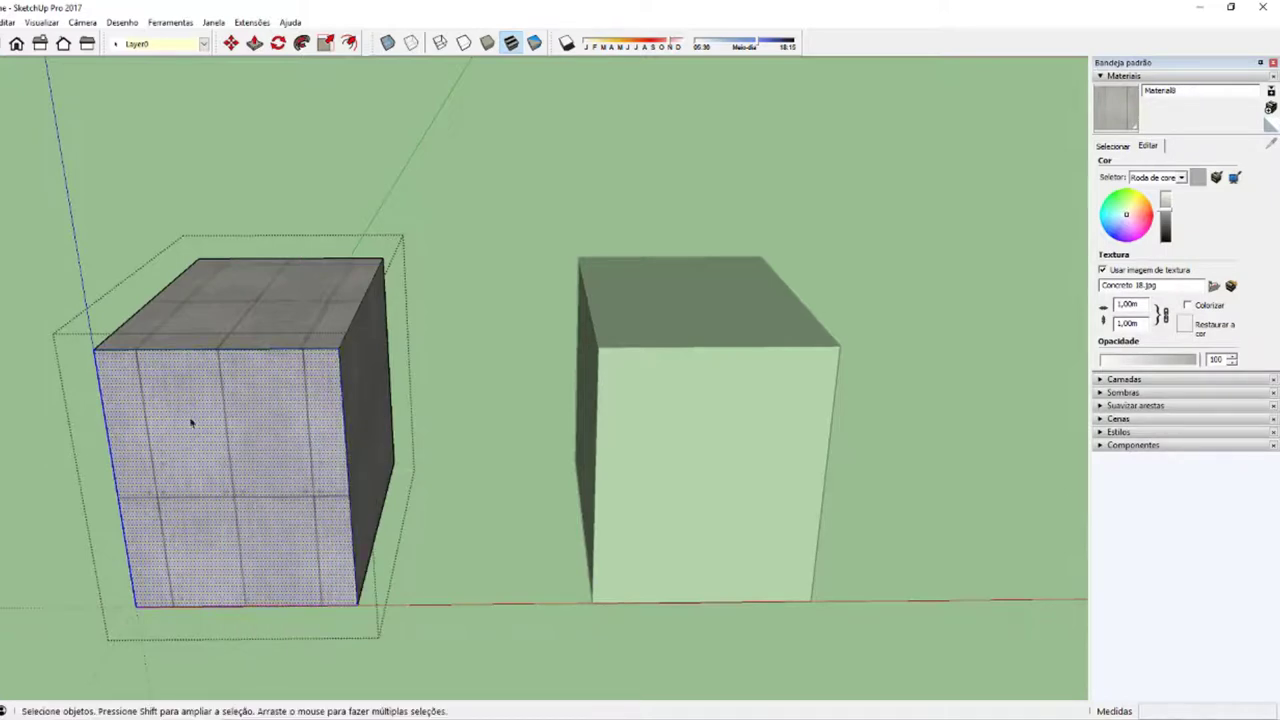
pyautogui.rightClick(215, 412)
pyautogui.moveTo(252, 591)
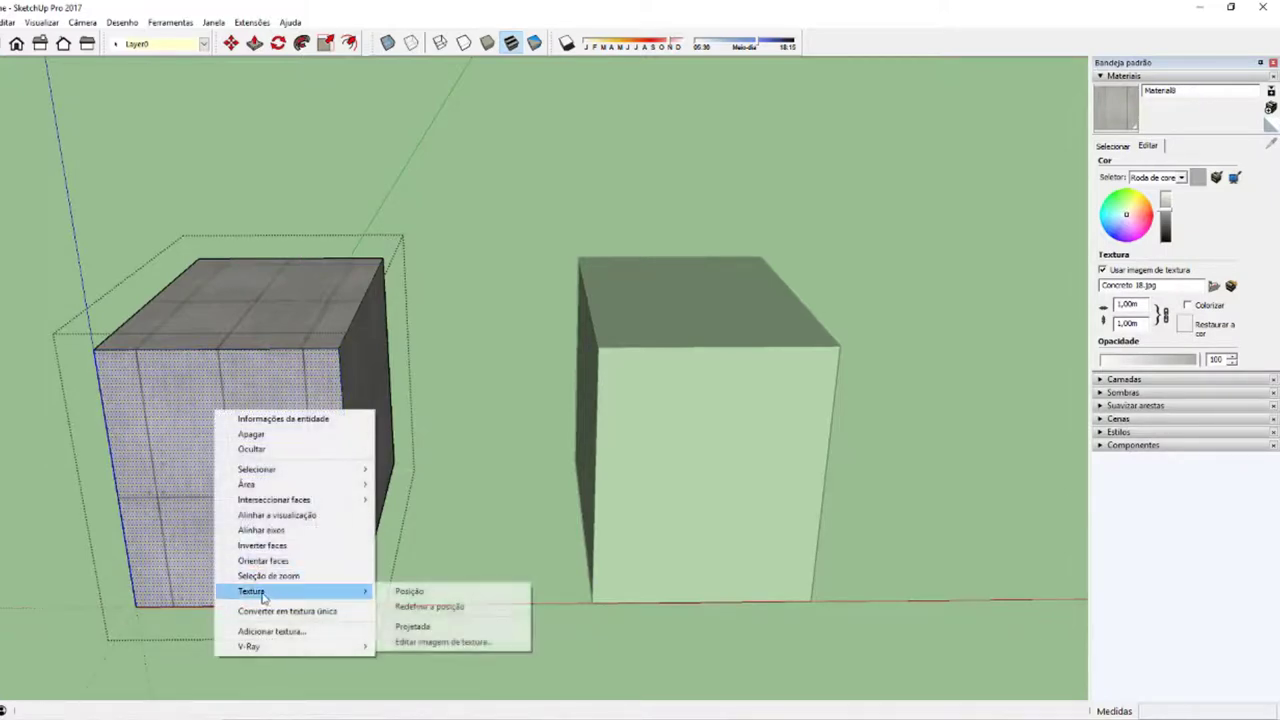
pyautogui.click(212, 396)
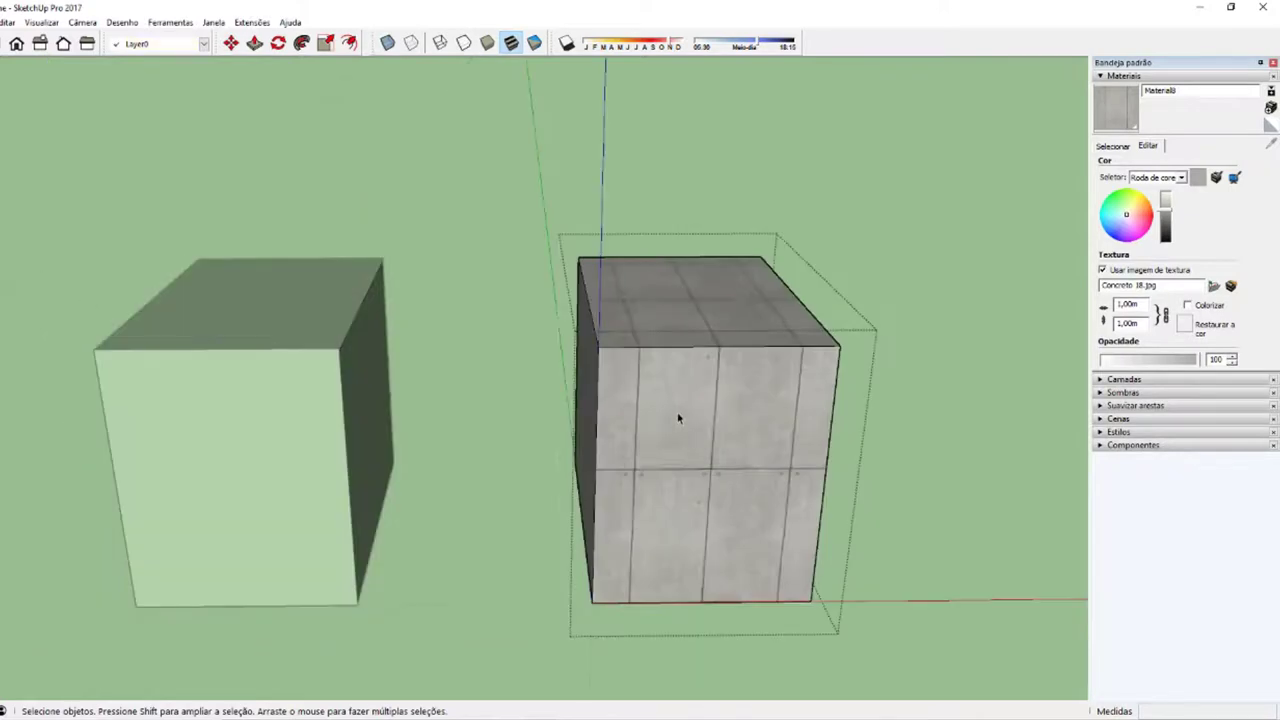
pyautogui.rightClick(713, 405)
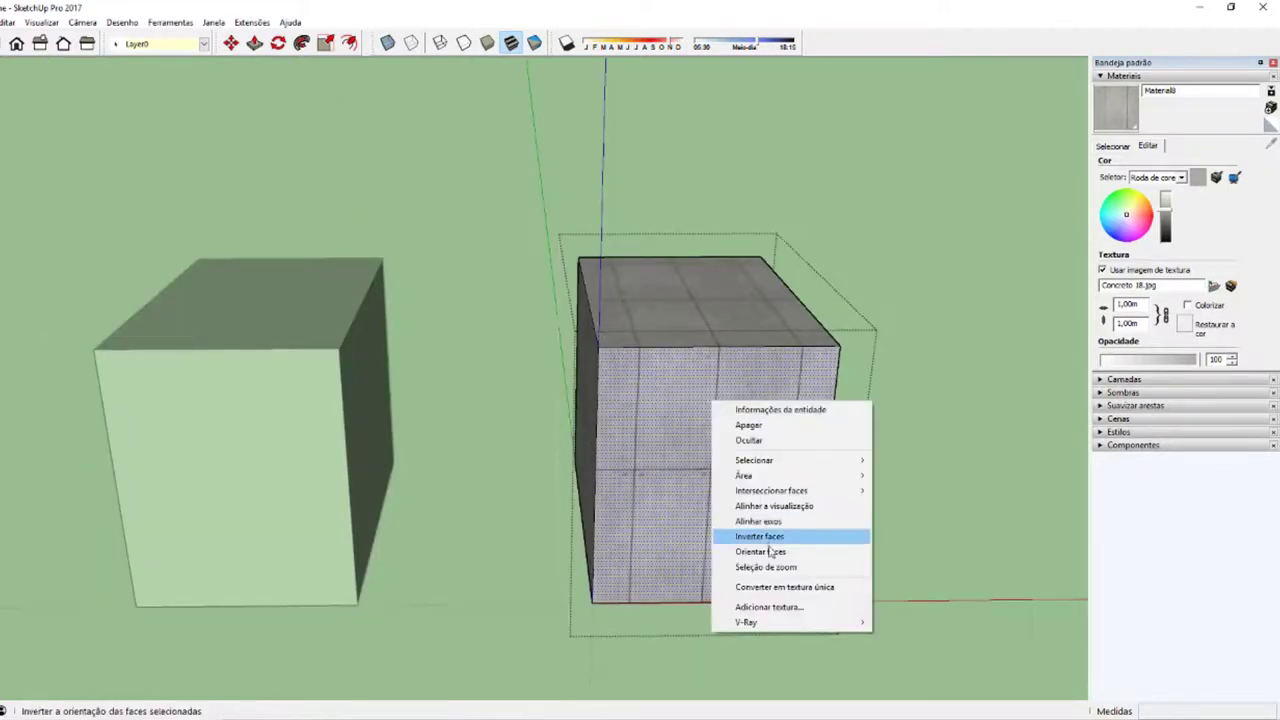
pyautogui.click(627, 450)
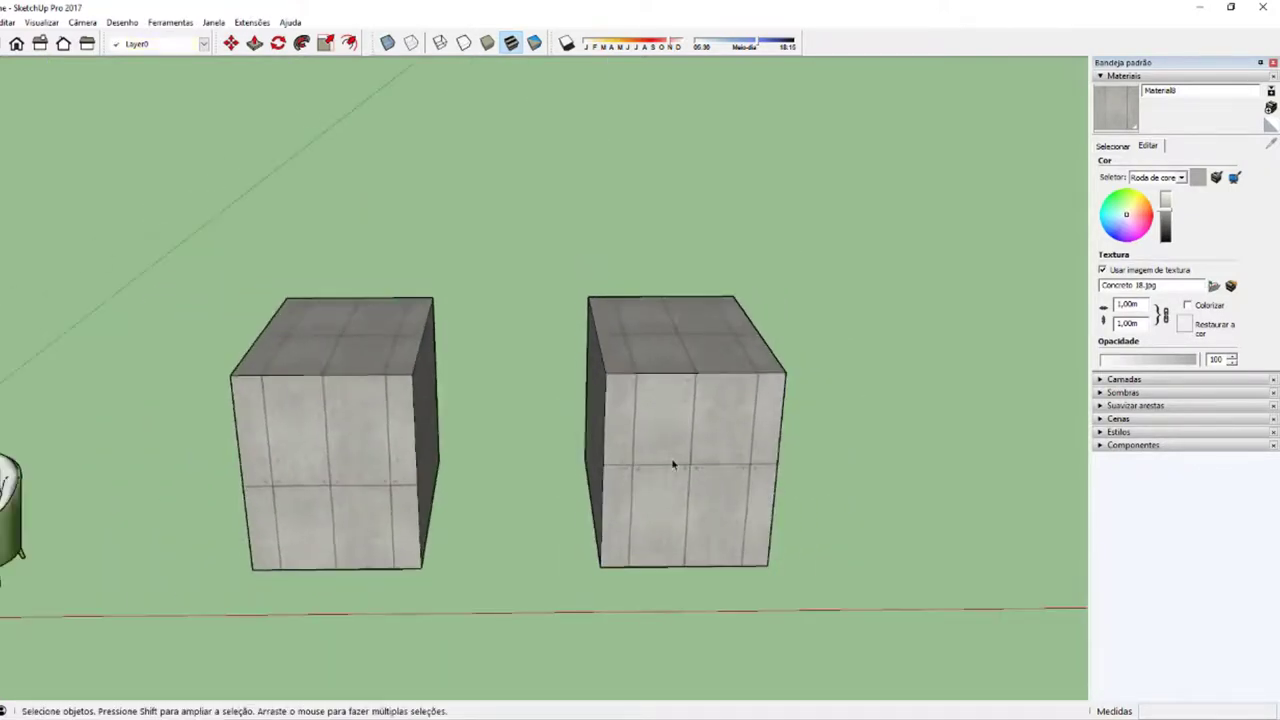
pyautogui.scroll(-1, 673, 463)
# Step: Copy the right box further to the right using Move (M) with Ctrl
pyautogui.click(657, 455)
pyautogui.press('m')
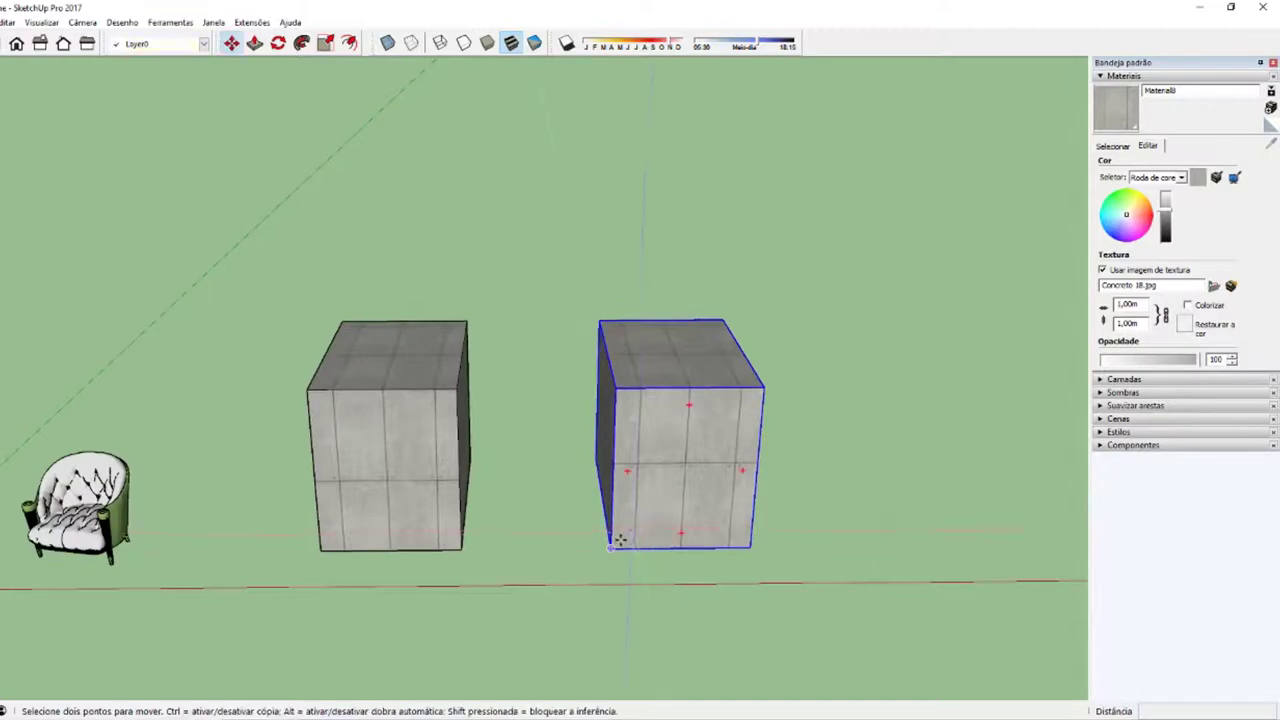
pyautogui.press('ctrl')
pyautogui.click(620, 540)
pyautogui.click(933, 535)
# Step: Delete the copied third box
pyautogui.press('space')
pyautogui.scroll(-1, 948, 519)
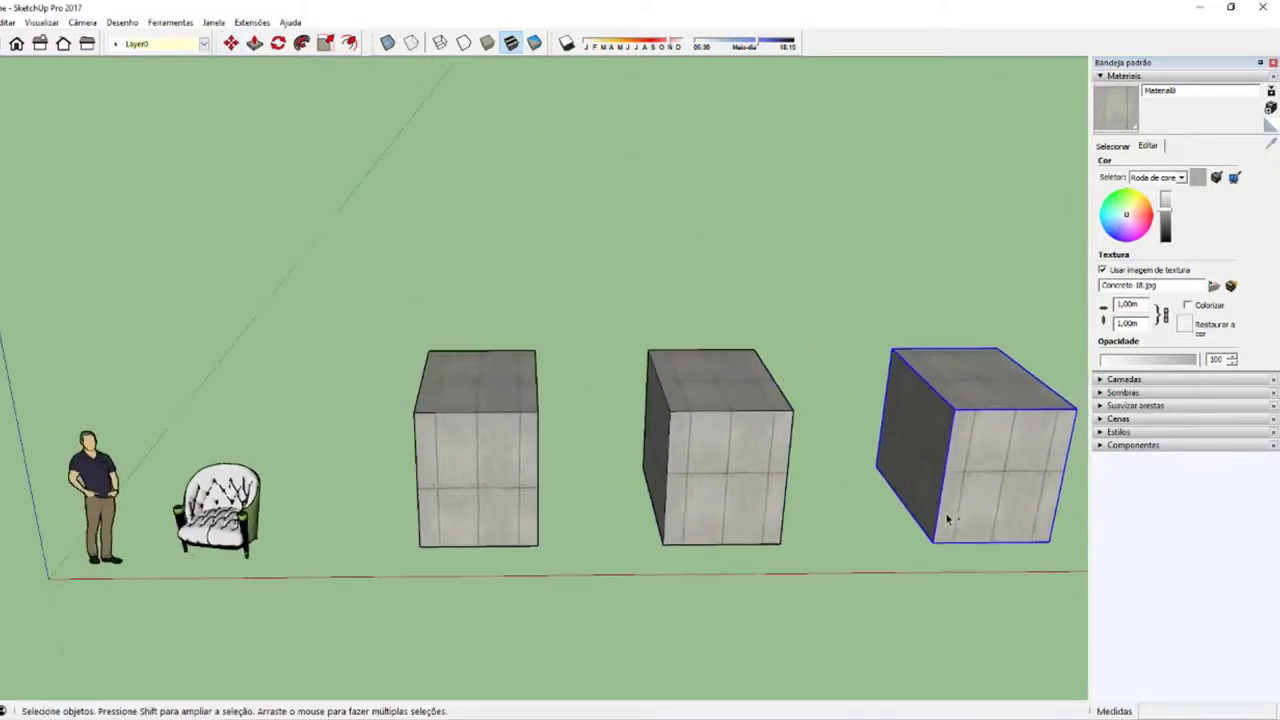
pyautogui.keyDown('shift'); pyautogui.moveTo(948, 519); pyautogui.dragTo(827, 525, button='middle'); pyautogui.keyUp('shift')
pyautogui.press('Delete')
# Step: Draw a rectangle on the ground, push/pull it up into a box, and make it a group
pyautogui.press('r')
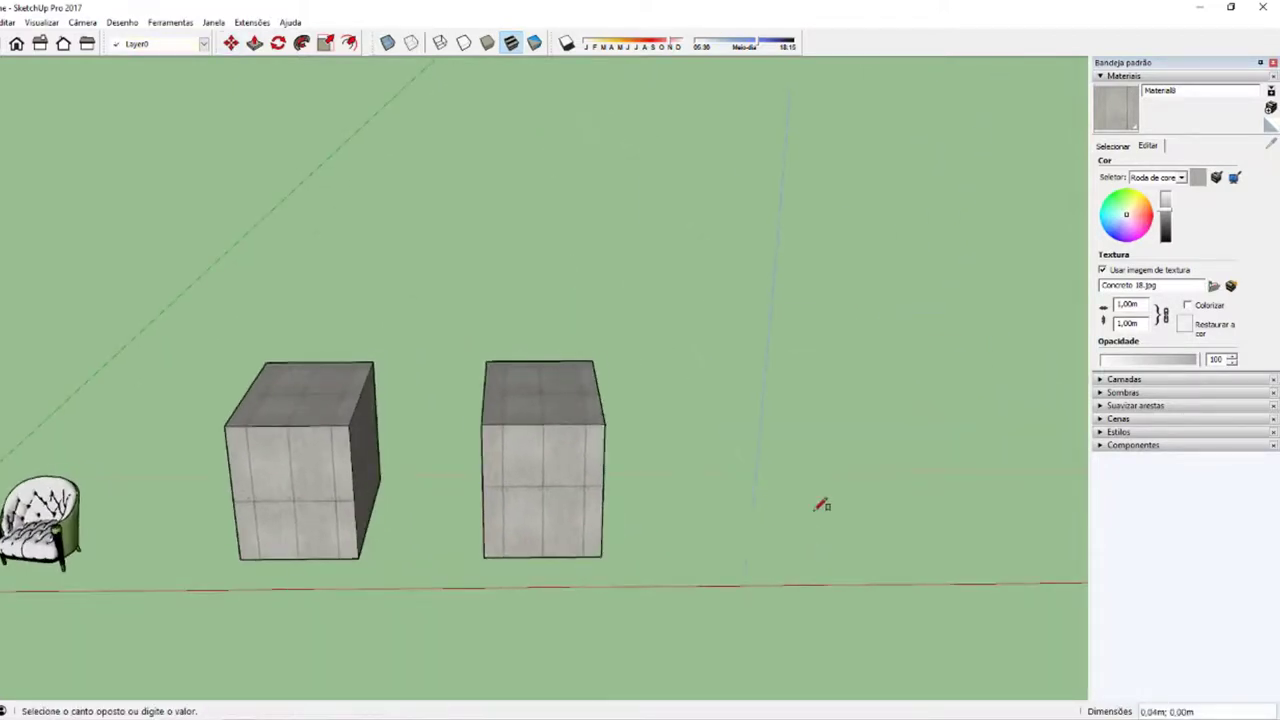
pyautogui.click(755, 472)
pyautogui.click(921, 564)
pyautogui.press('p')
pyautogui.moveTo(825, 540); pyautogui.dragTo(809, 414)
pyautogui.press('space')
pyautogui.tripleClick(809, 414)
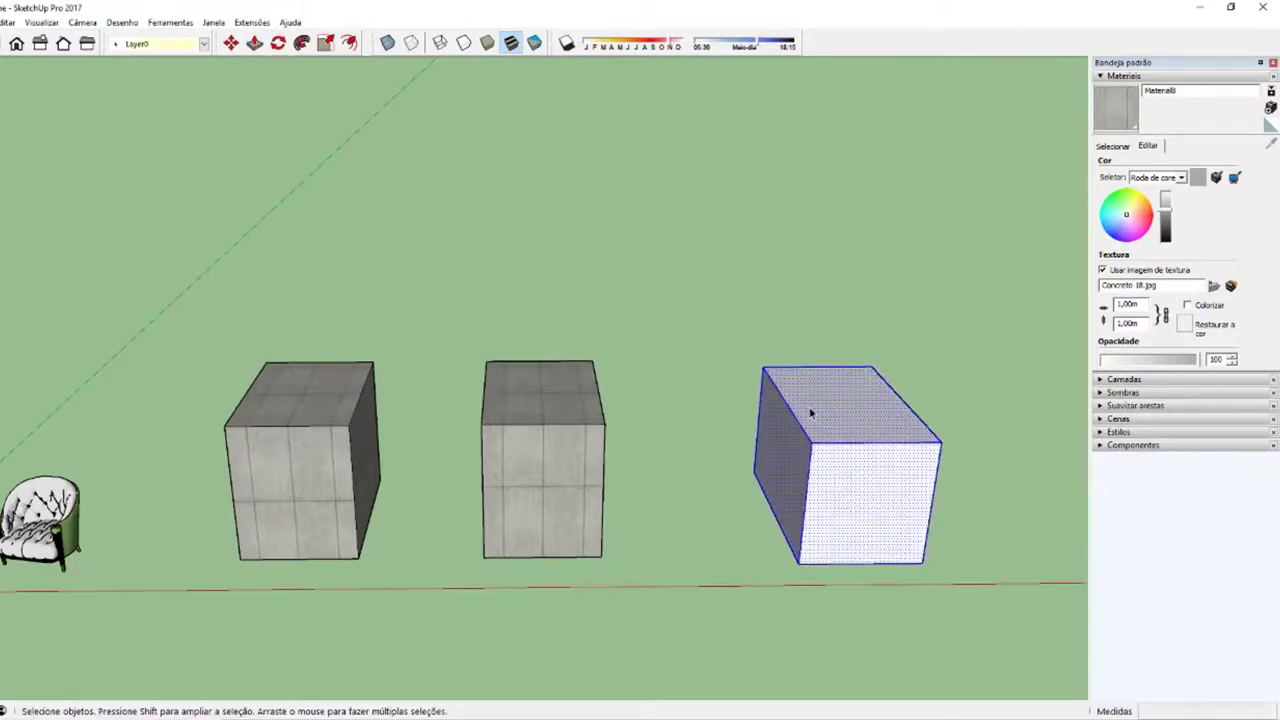
pyautogui.rightClick(809, 410)
pyautogui.click(866, 537)
pyautogui.moveTo(866, 537)
pyautogui.mouseDown(button='middle')
pyautogui.moveTo(683, 477)
pyautogui.moveTo(766, 500)
pyautogui.moveTo(860, 470)
pyautogui.mouseUp(button='middle')
# Step: Paint the new box with concrete, then delete it and select the middle box
pyautogui.press('b')
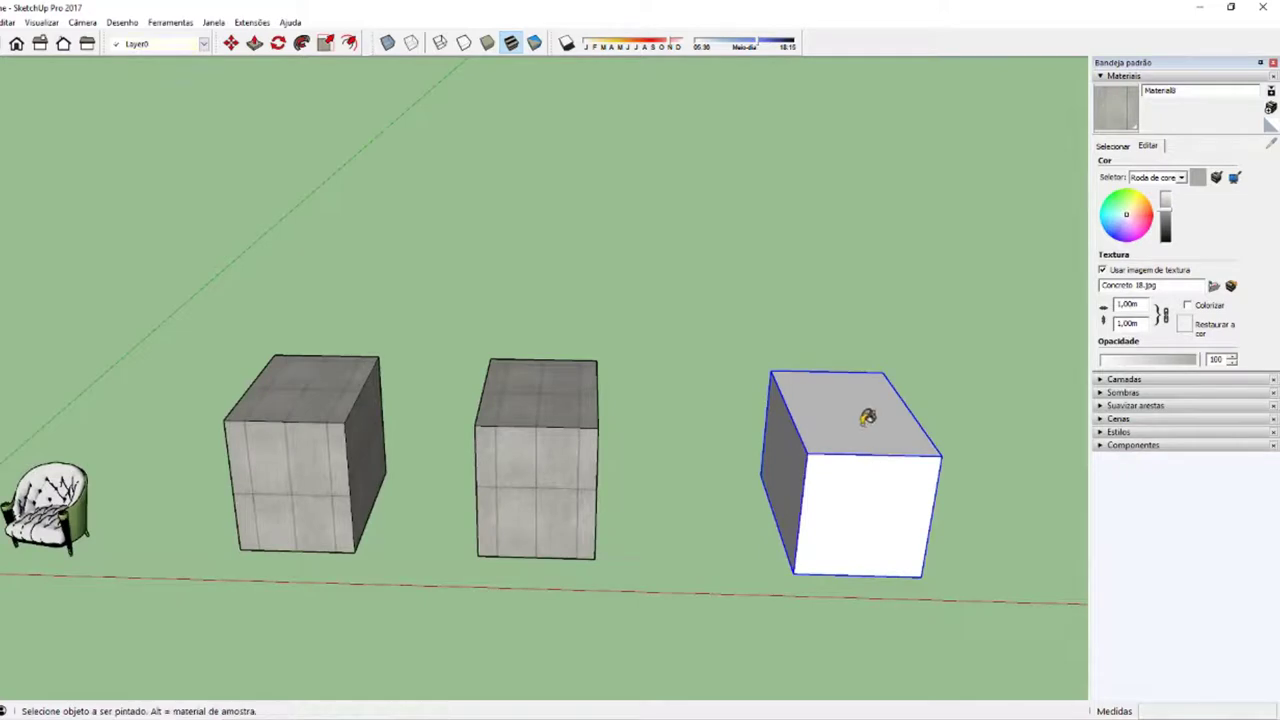
pyautogui.click(863, 410)
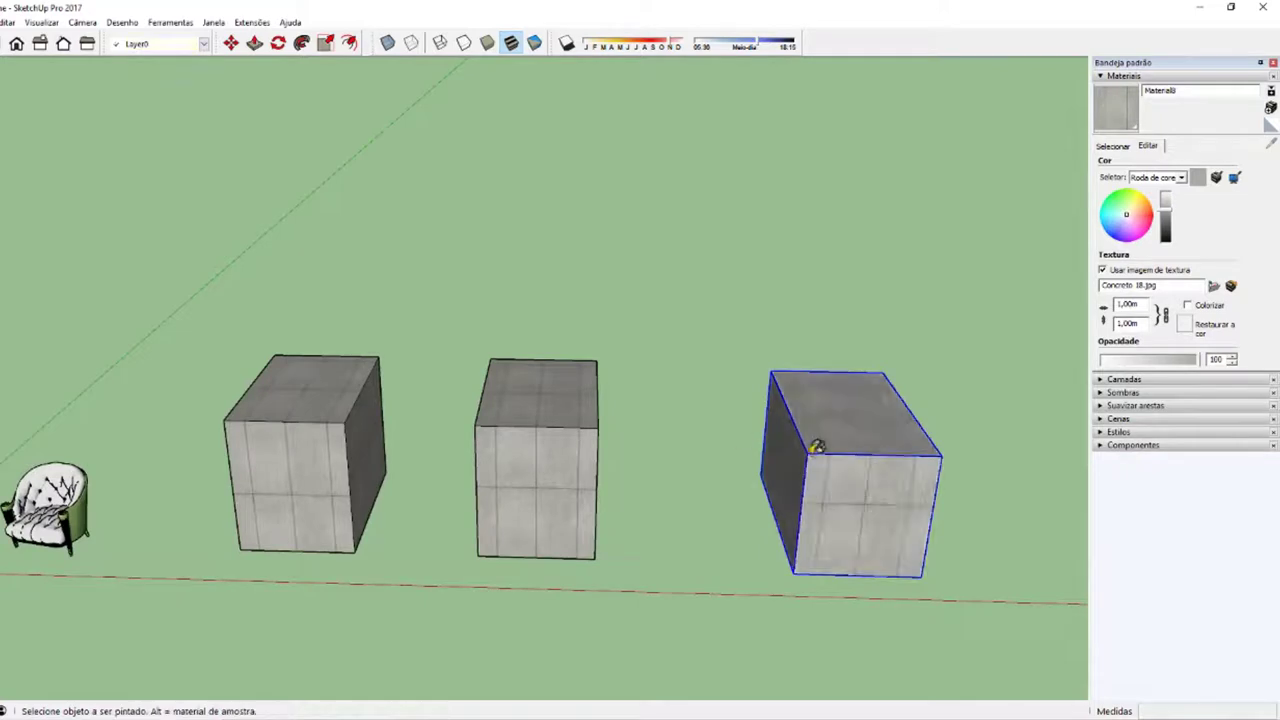
pyautogui.press('space')
pyautogui.doubleClick(870, 494)
pyautogui.rightClick(866, 486)
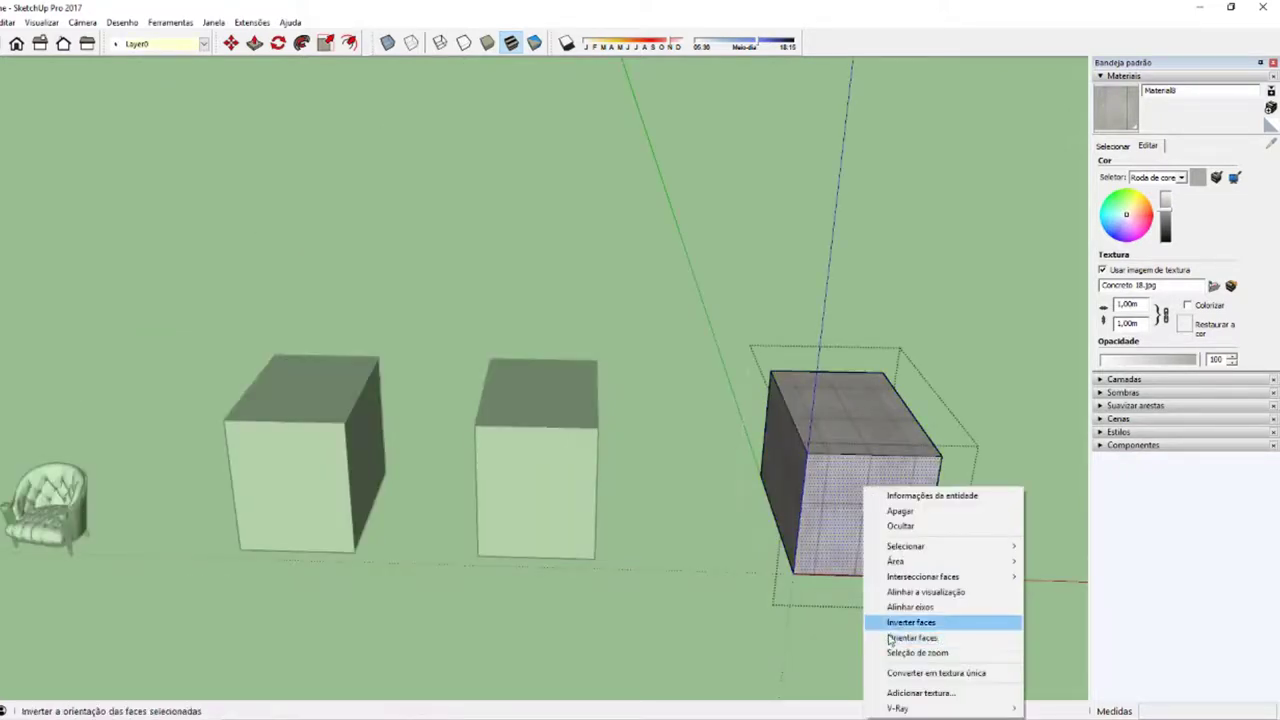
pyautogui.click(848, 472)
pyautogui.press('Escape')
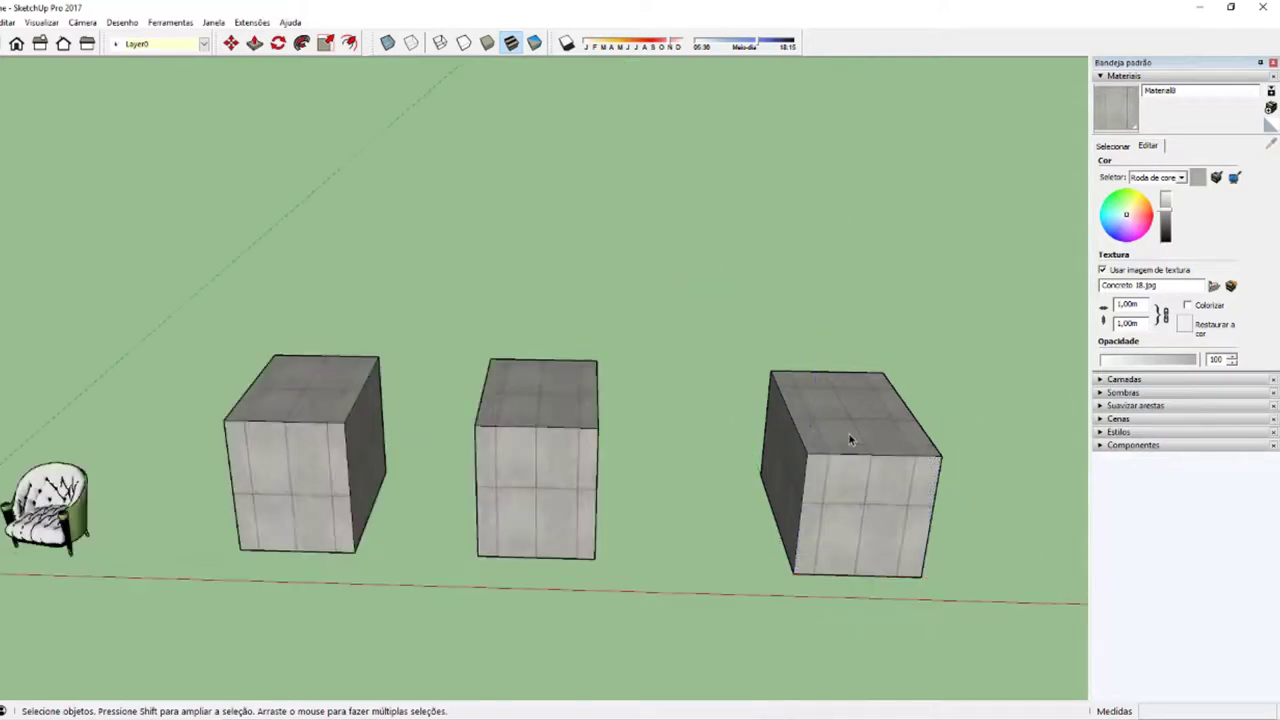
pyautogui.click(848, 432)
pyautogui.press('Delete')
pyautogui.click(553, 468)
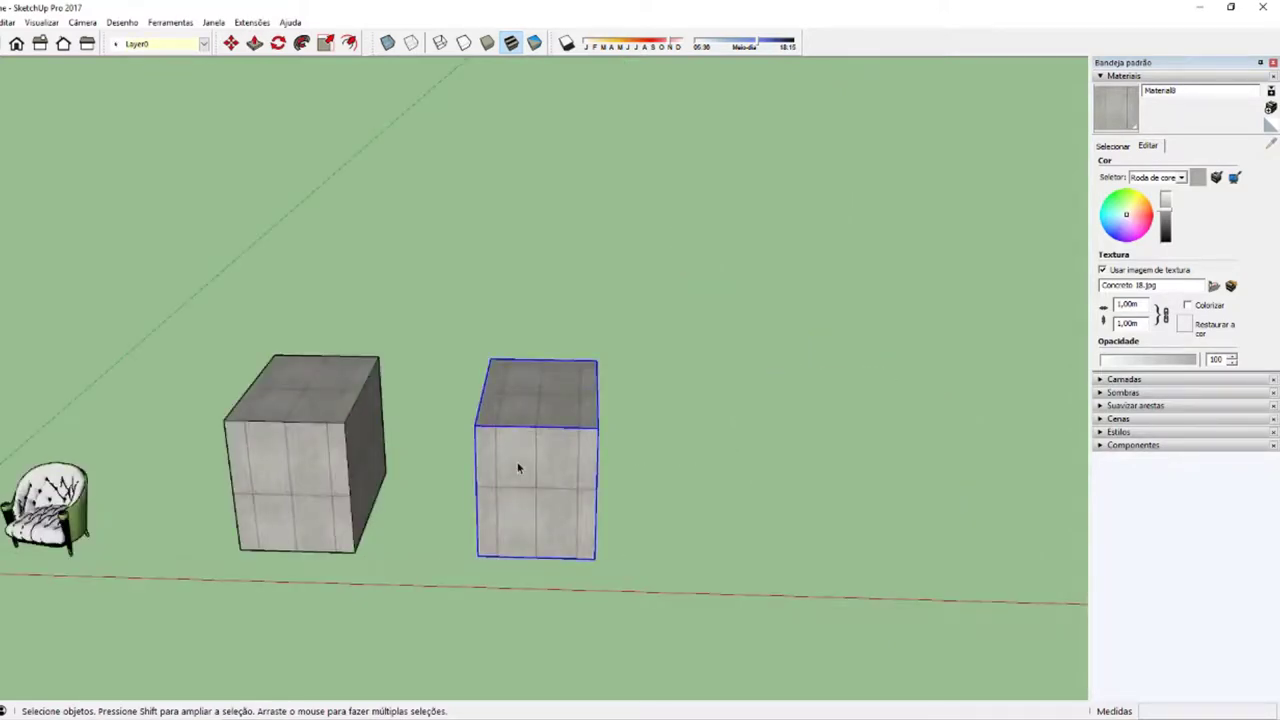
# Step: Paint all faces inside the middle box's group with concrete
pyautogui.doubleClick(518, 468)
pyautogui.moveTo(444, 285); pyautogui.dragTo(695, 653)
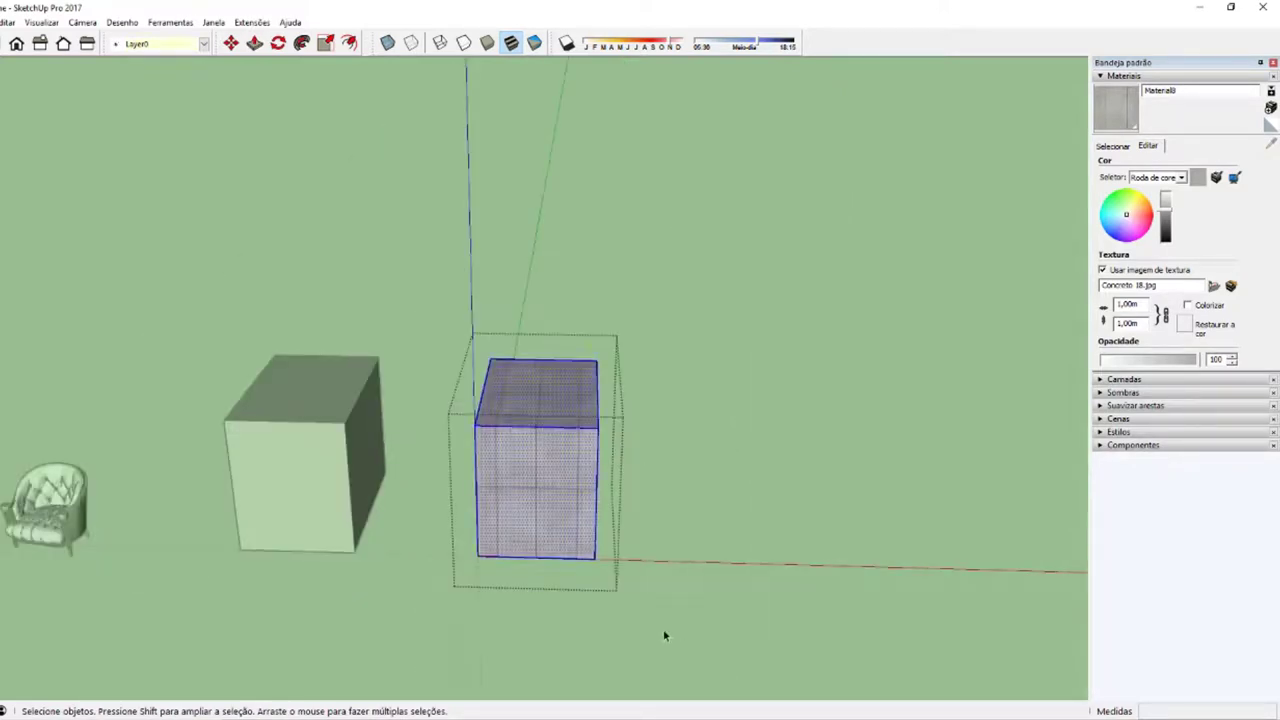
pyautogui.press('b')
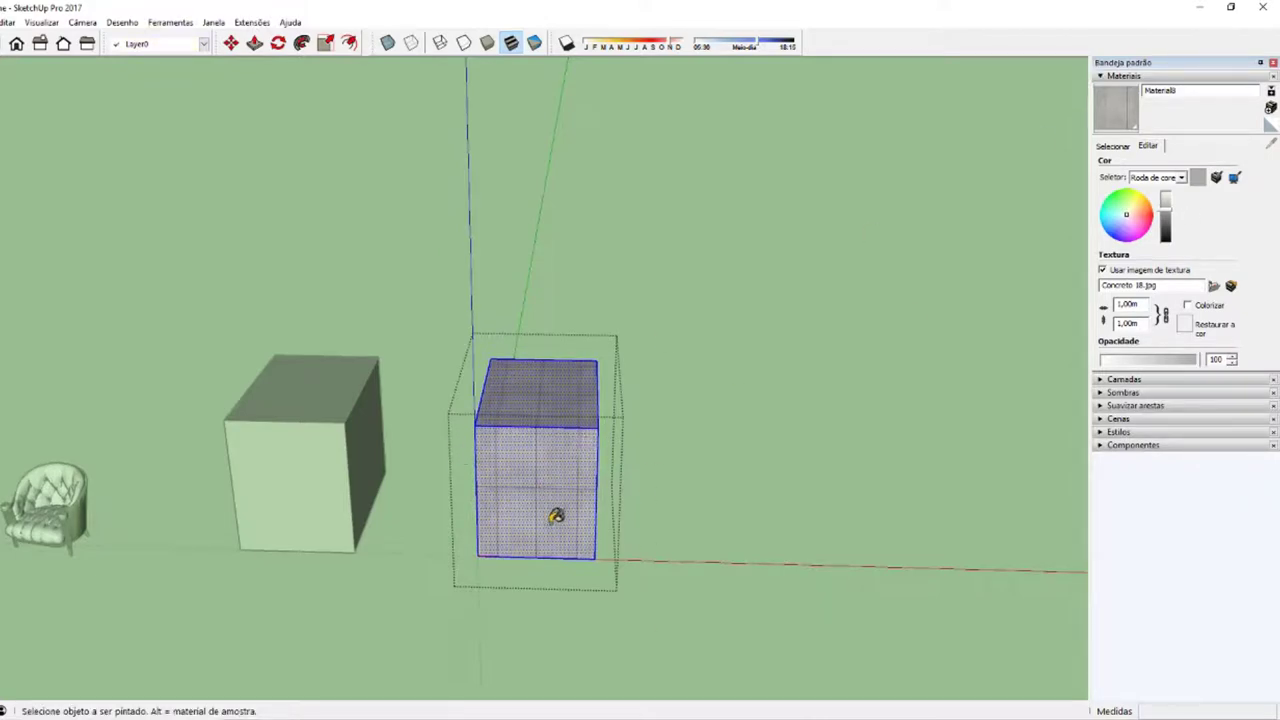
pyautogui.press('space')
pyautogui.scroll(2, 532, 492)
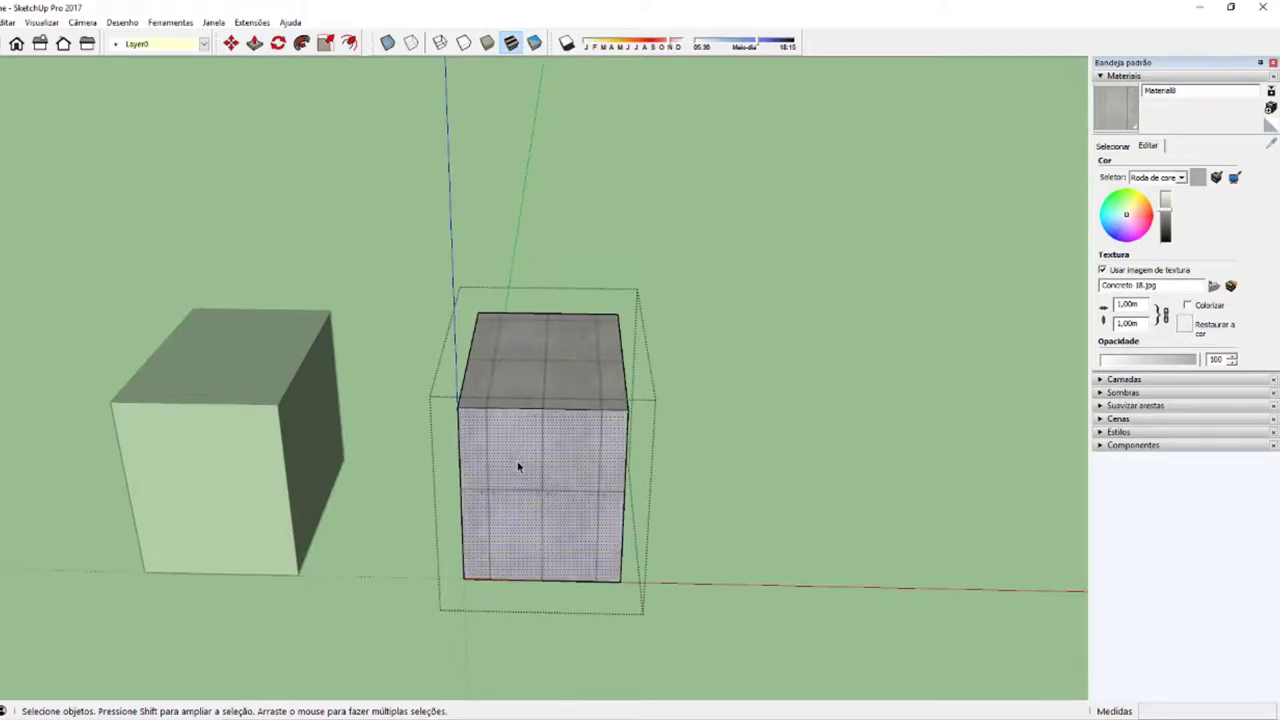
# Step: Reposition the concrete texture on the front face and confirm its position
pyautogui.rightClick(536, 457)
pyautogui.moveTo(600, 638)
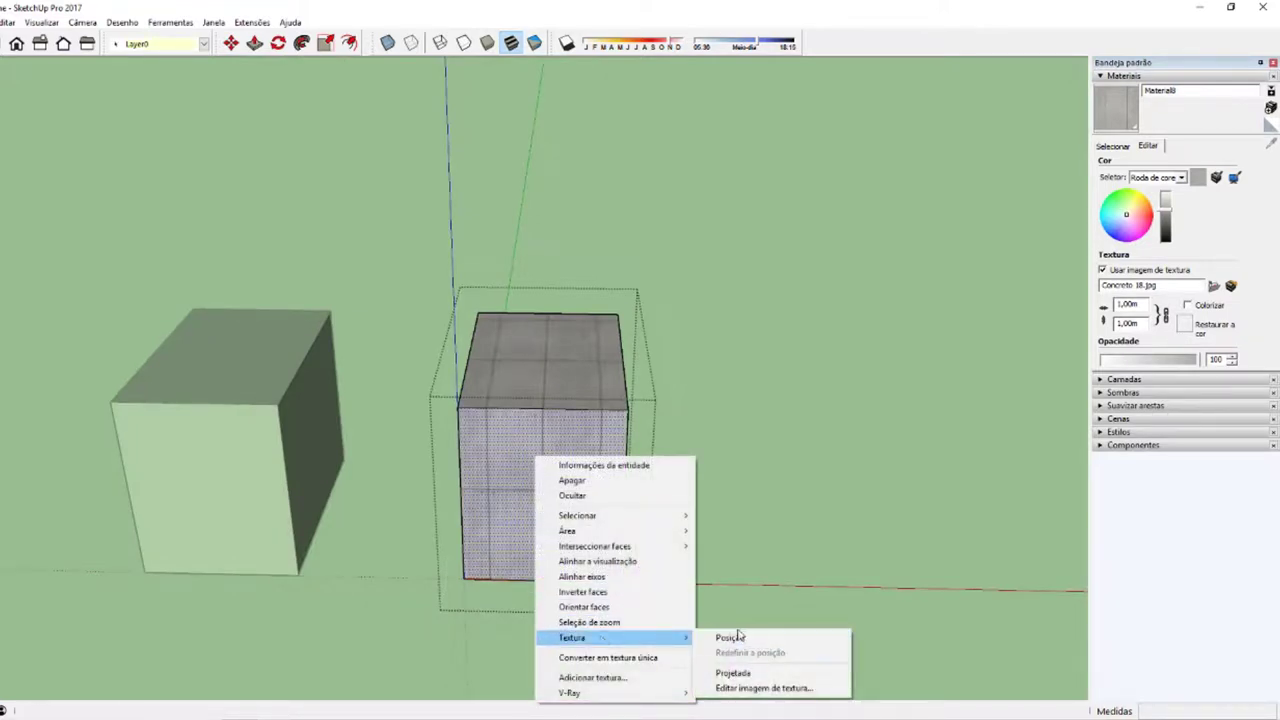
pyautogui.click(738, 638)
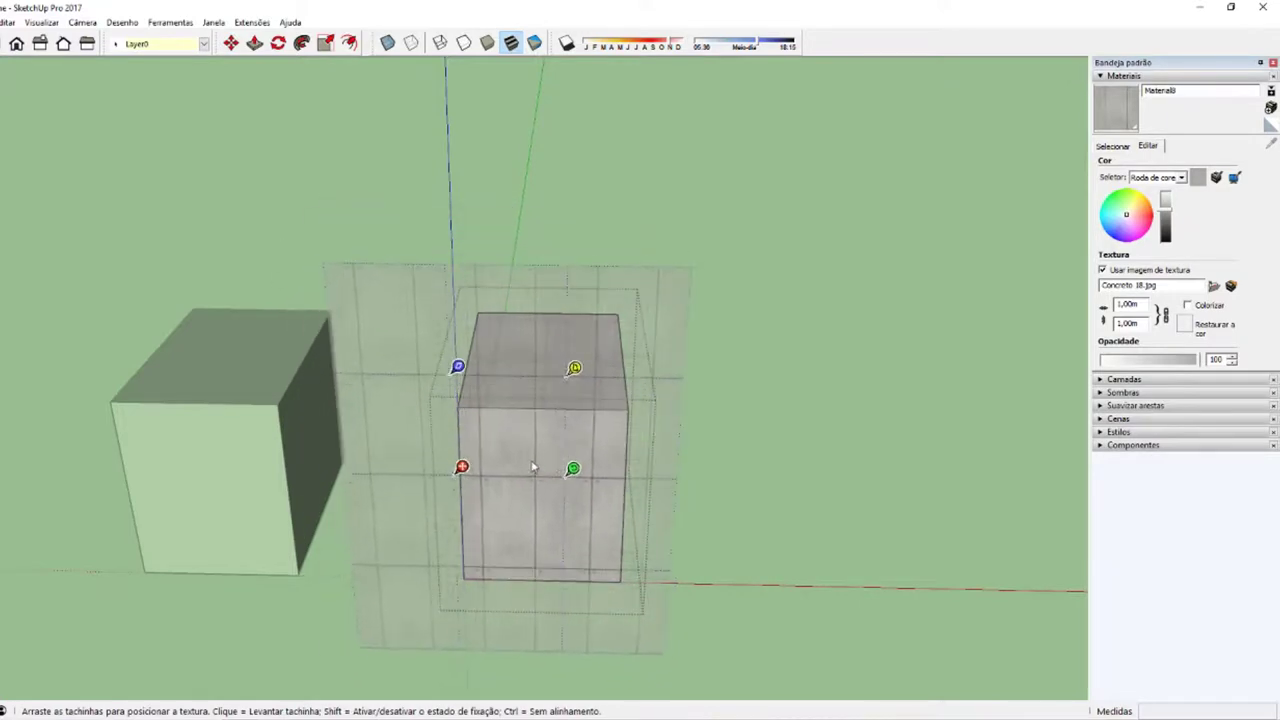
pyautogui.rightClick(536, 466)
pyautogui.click(552, 468)
pyautogui.moveTo(520, 458); pyautogui.dragTo(716, 450, button='middle')
pyautogui.scroll(2, 534, 446)
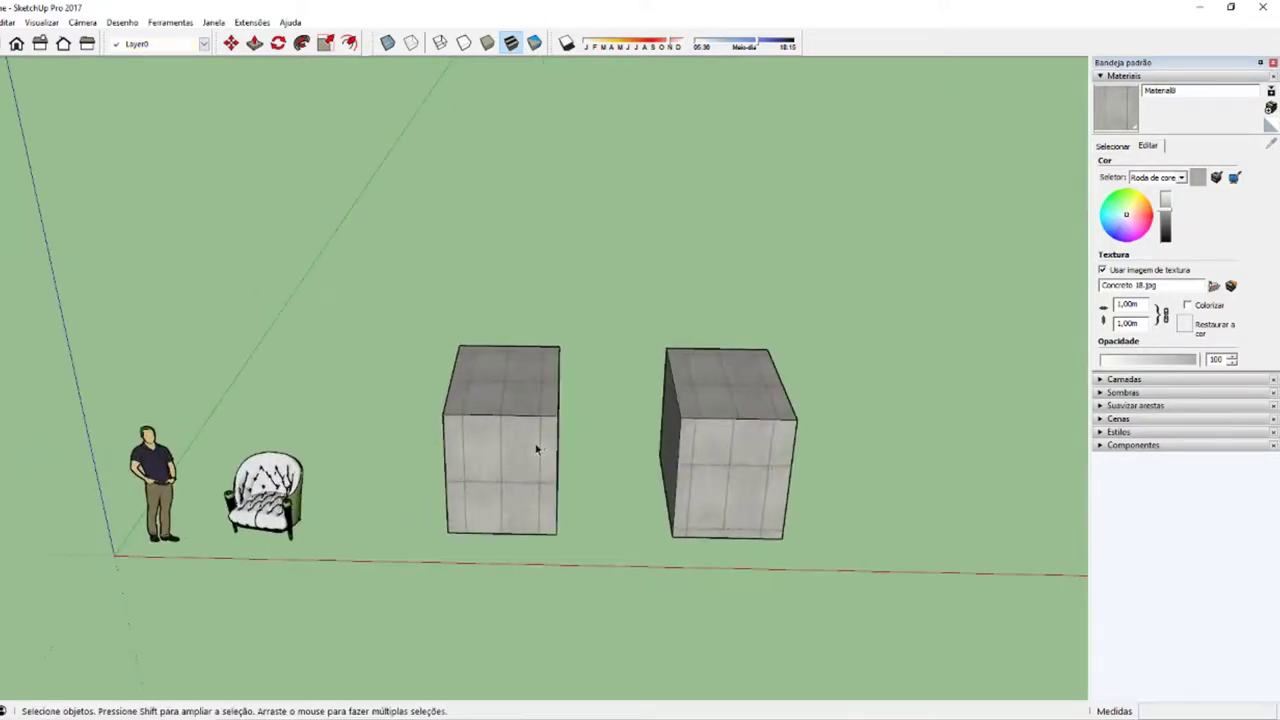
pyautogui.scroll(2, 534, 446)
pyautogui.scroll(2, 534, 446)
pyautogui.click(534, 446)
pyautogui.scroll(-1, 408, 371)
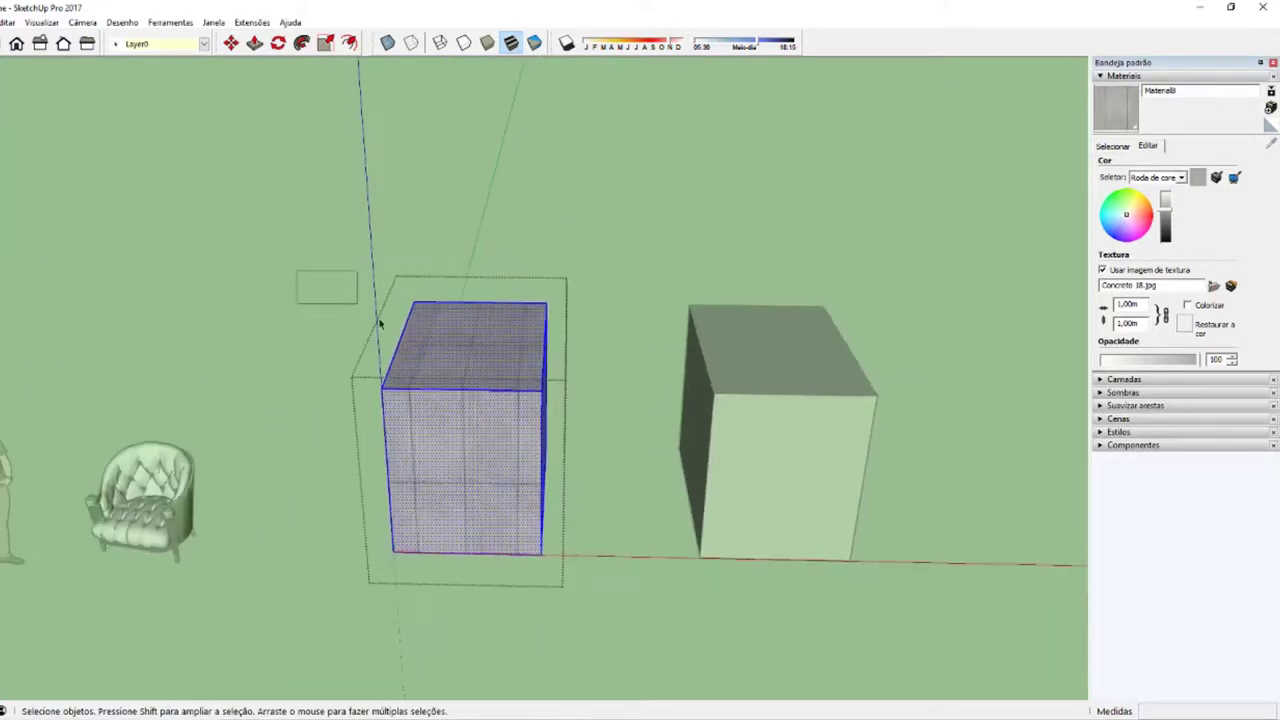
pyautogui.moveTo(497, 546)
pyautogui.mouseDown(button='middle')
pyautogui.moveTo(264, 484)
pyautogui.moveTo(543, 594)
pyautogui.mouseUp(button='middle')
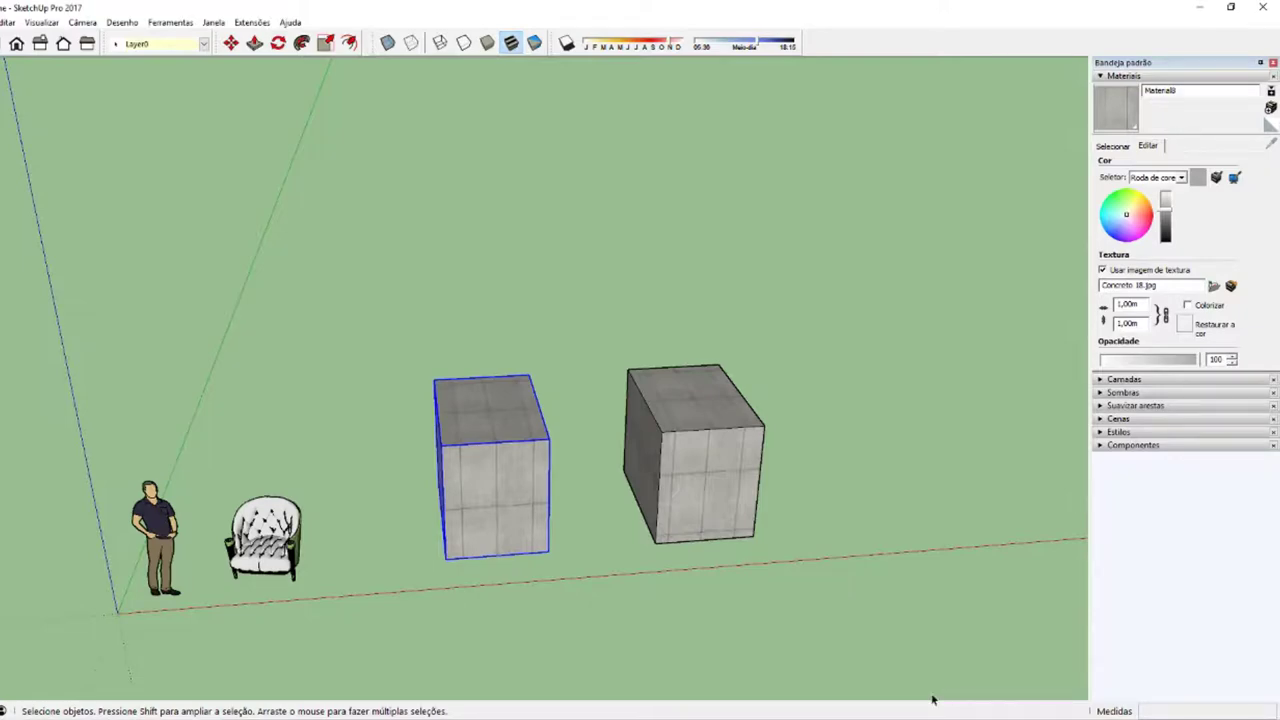
# Step: Select the notes on not painting over the group and 'Essa textura só é editada em faces planas'
pyautogui.scroll(-2, 735, 508)
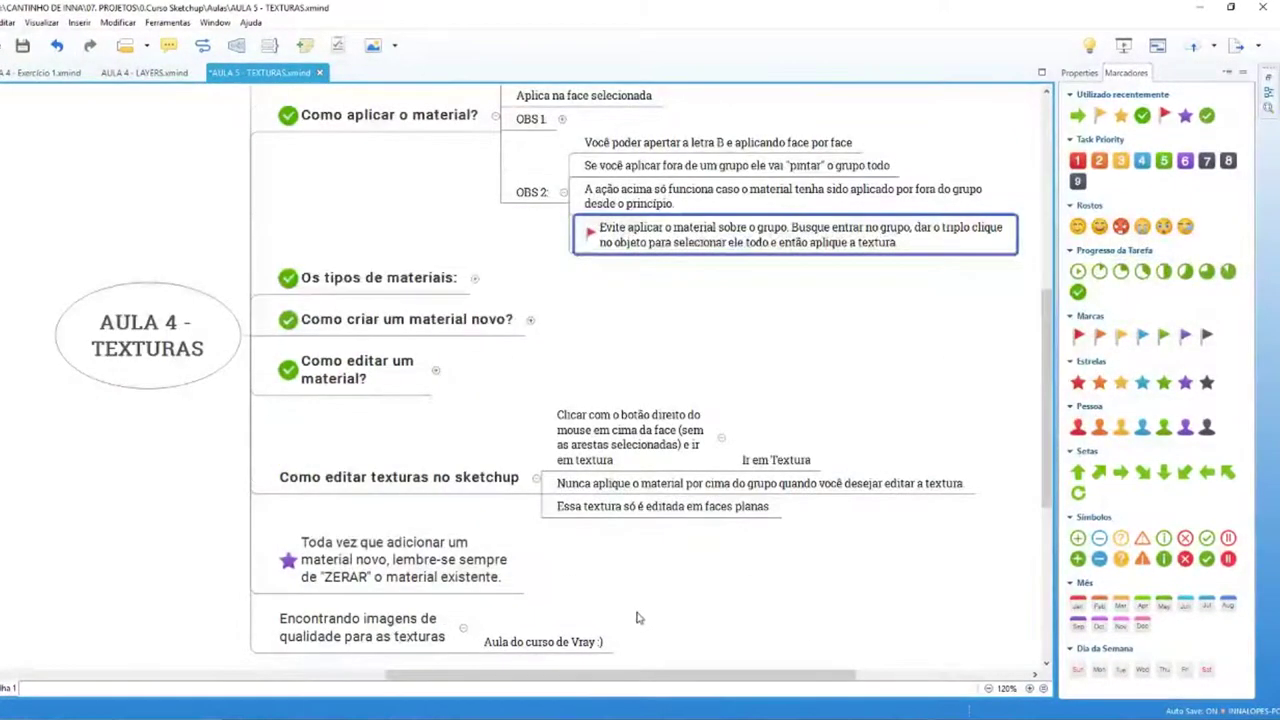
pyautogui.click(724, 488)
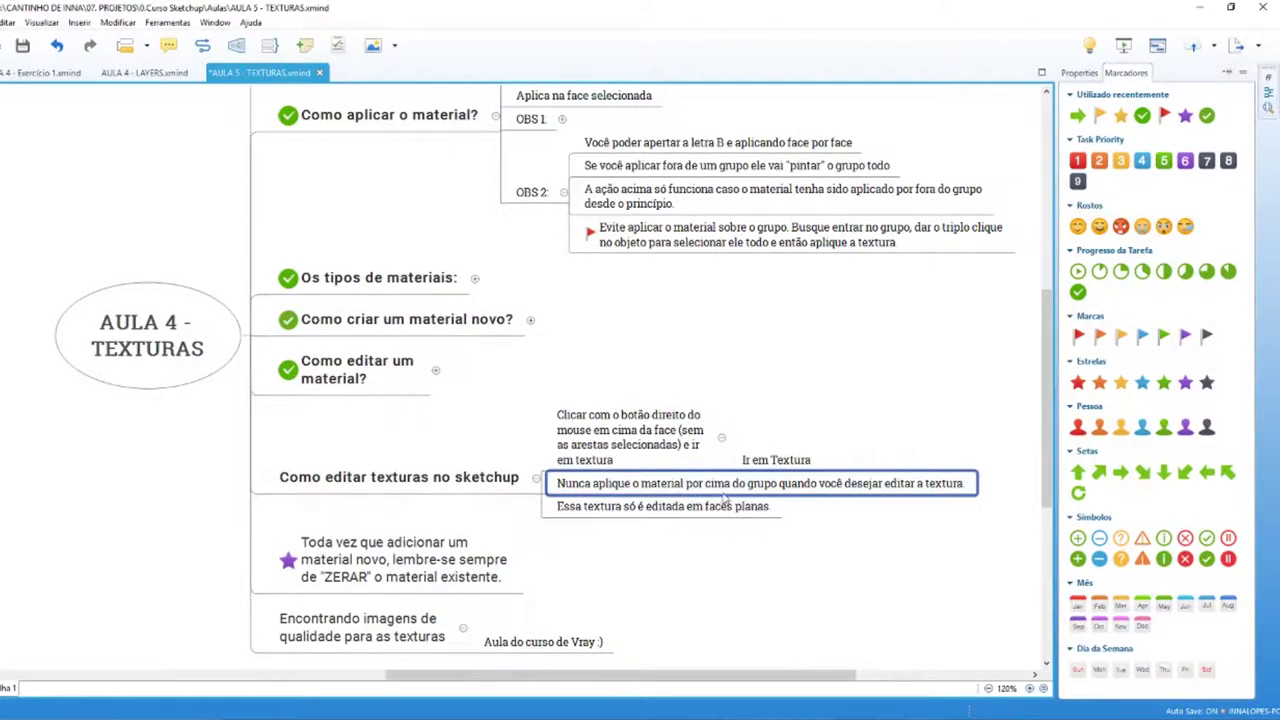
pyautogui.click(665, 507)
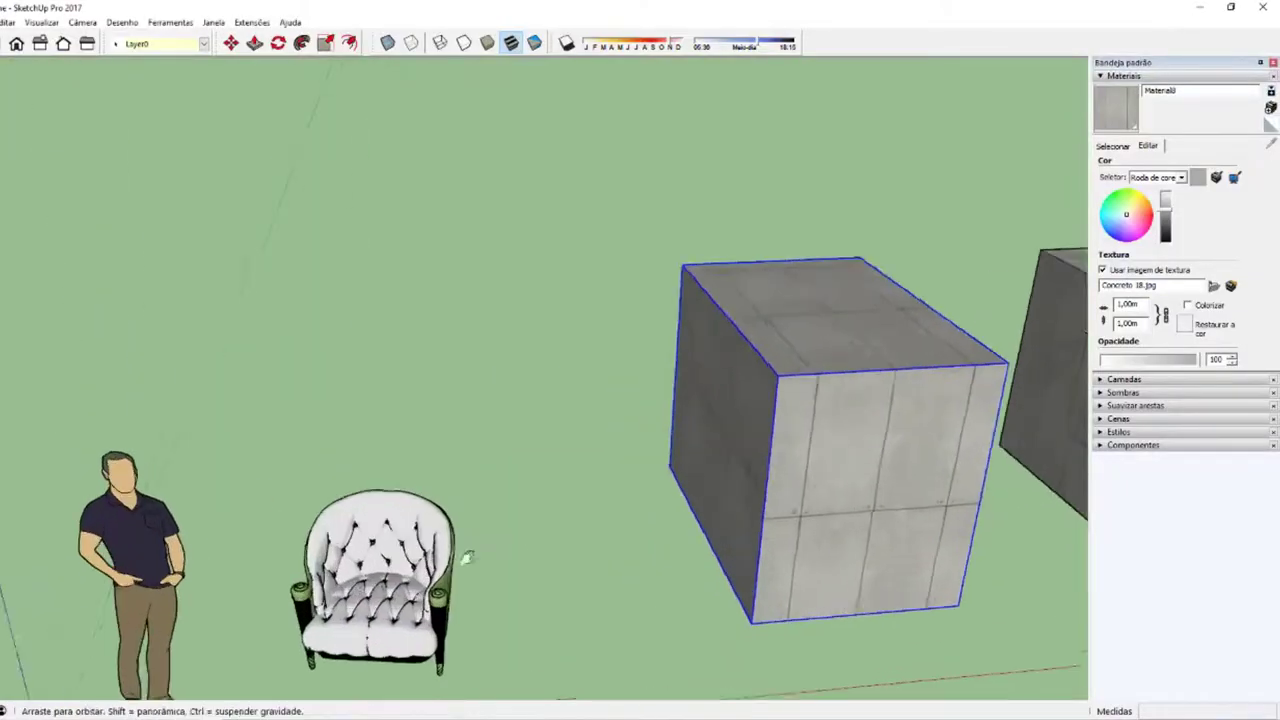
# Step: Open the armchair for editing, exit it, and select the concrete cube
pyautogui.click(548, 500)
pyautogui.doubleClick(550, 470)
pyautogui.click(545, 462)
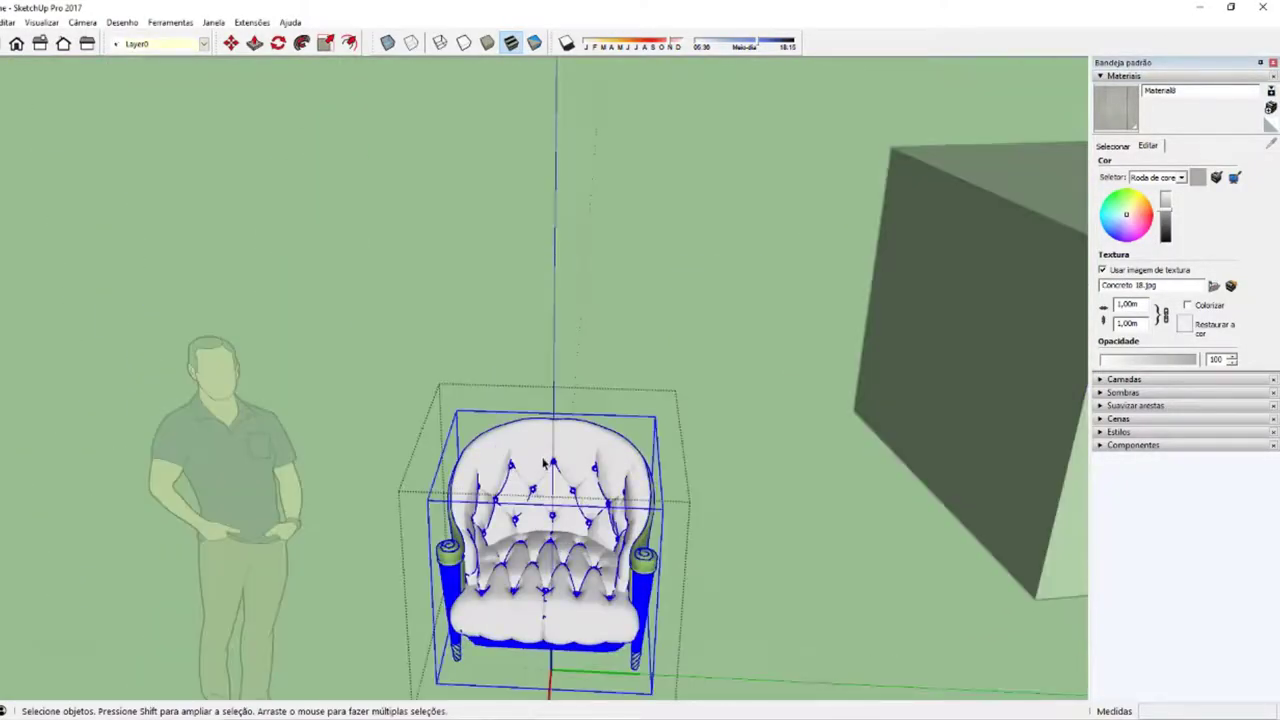
pyautogui.scroll(-2, 895, 338)
pyautogui.click(988, 335)
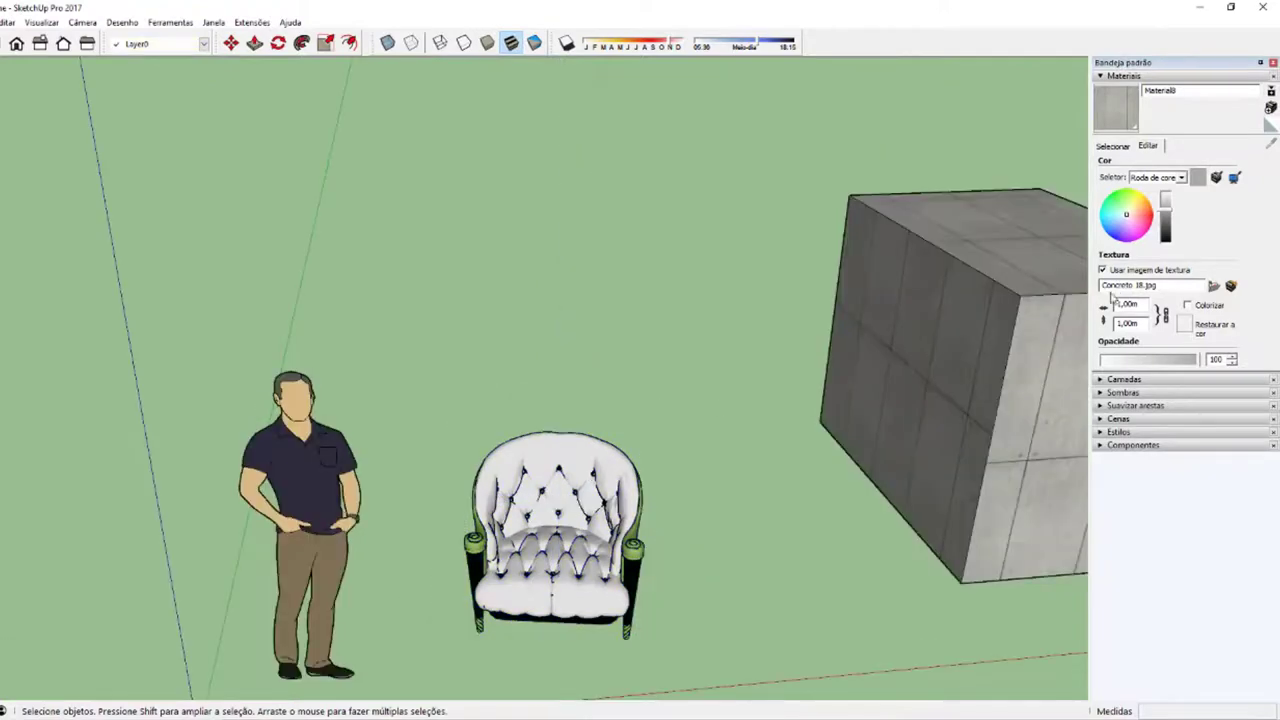
pyautogui.click(1035, 343)
pyautogui.doubleClick(533, 474)
pyautogui.click(533, 474)
# Step: Select all of the armchair's geometry, view its options without running anything, then leave it
pyautogui.scroll(3, 550, 472)
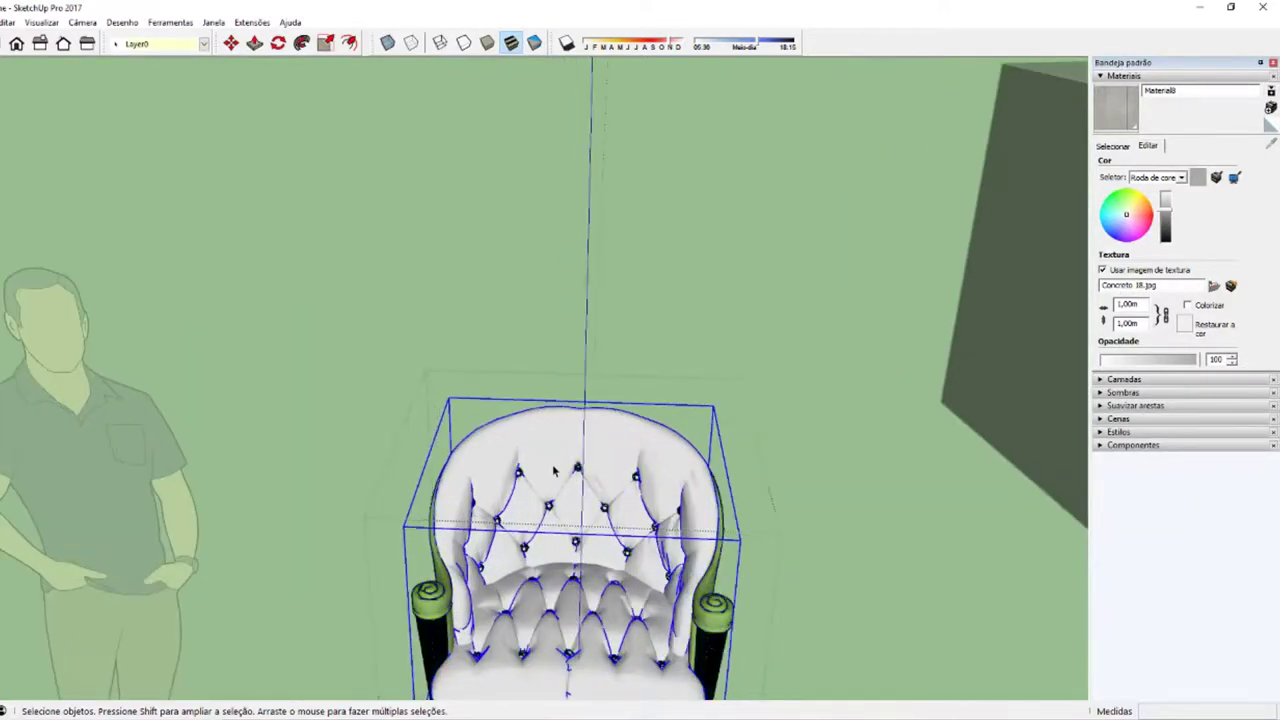
pyautogui.tripleClick(548, 472)
pyautogui.scroll(2, 548, 476)
pyautogui.rightClick(545, 442)
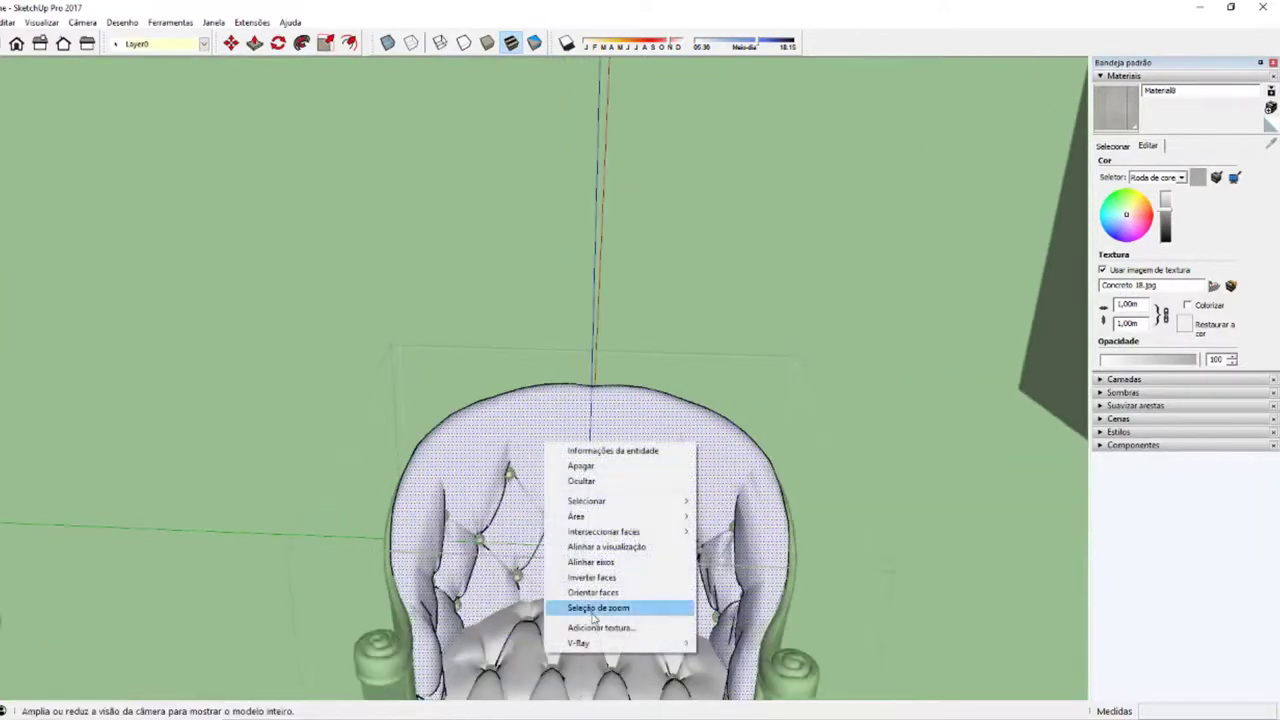
pyautogui.press('Escape')
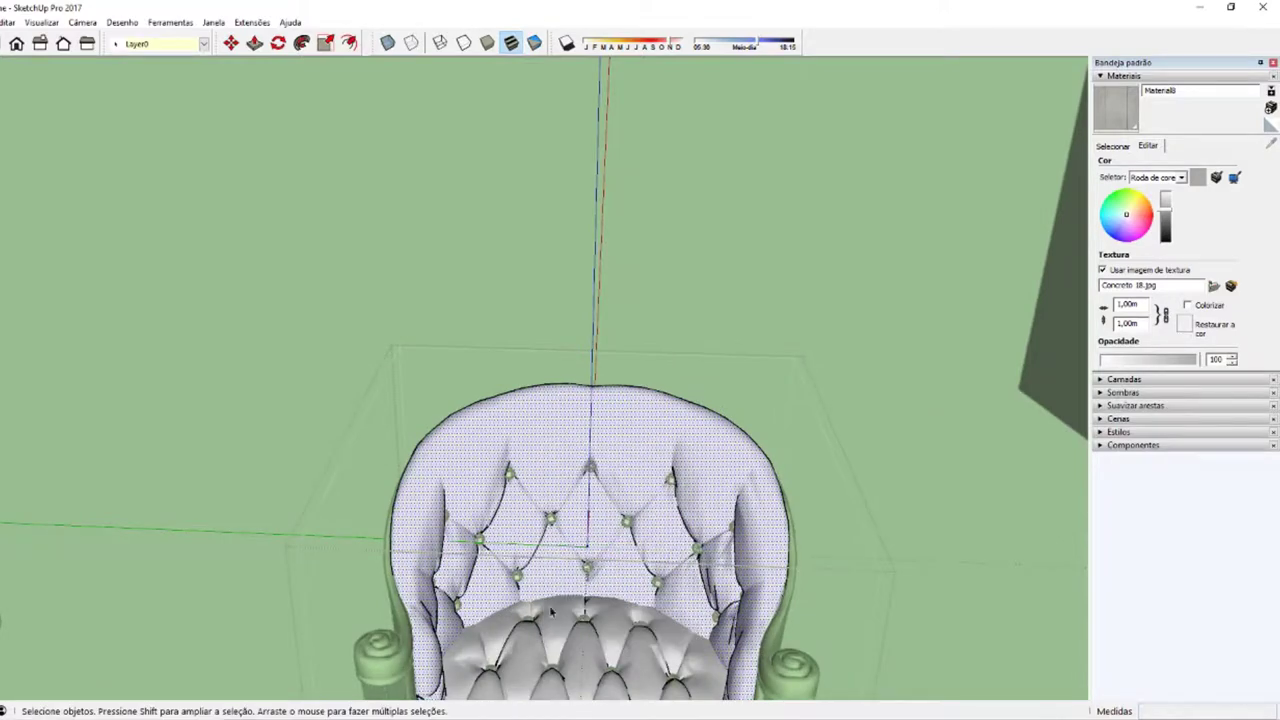
pyautogui.scroll(-3, 675, 645)
pyautogui.moveTo(775, 605); pyautogui.dragTo(990, 416, button='middle')
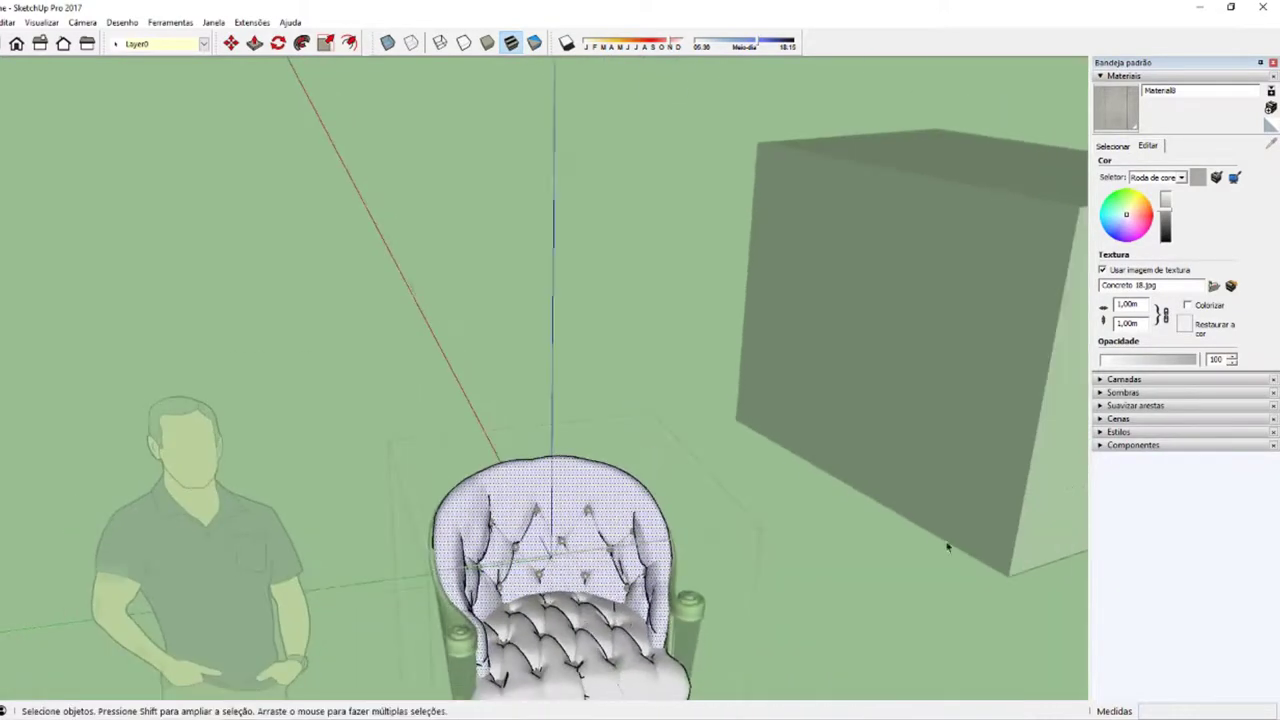
pyautogui.press('Escape')
# Step: Reposition and confirm the concrete texture on the large box's right face
pyautogui.click(1006, 410)
pyautogui.doubleClick(1006, 410)
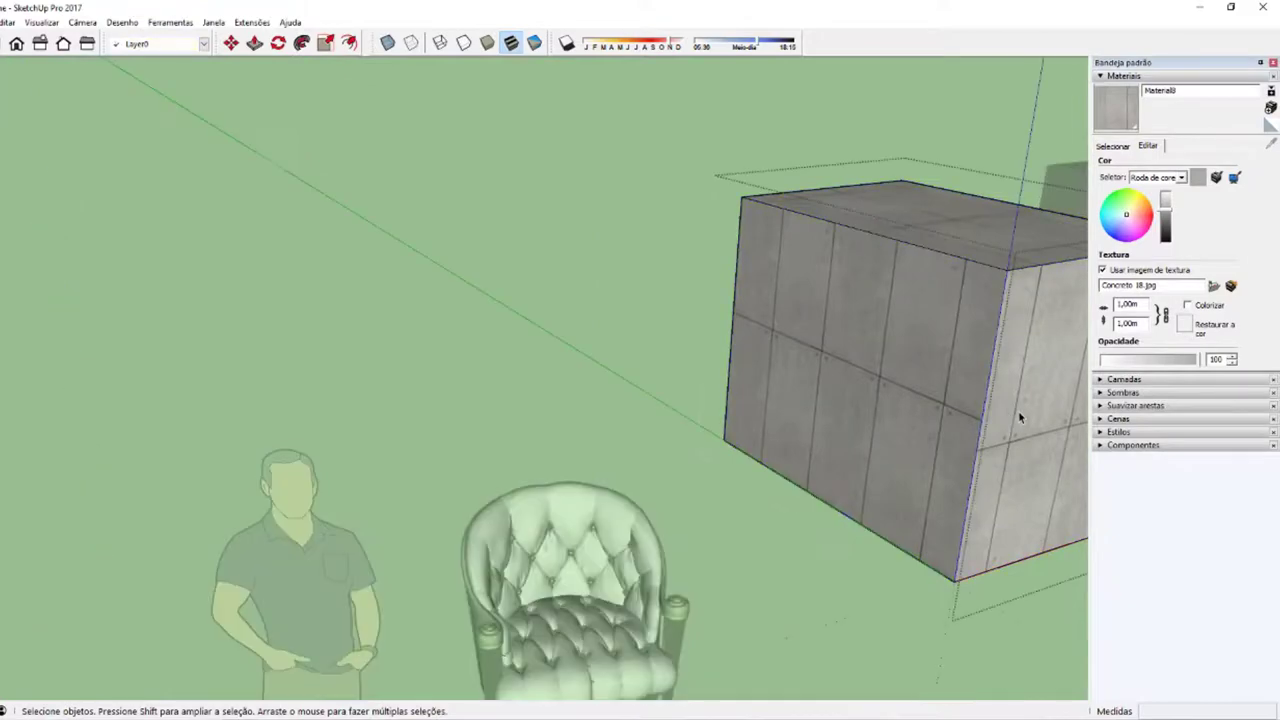
pyautogui.click(1020, 406)
pyautogui.moveTo(1020, 406); pyautogui.dragTo(829, 420, button='middle')
pyautogui.rightClick(829, 420)
pyautogui.moveTo(866, 596)
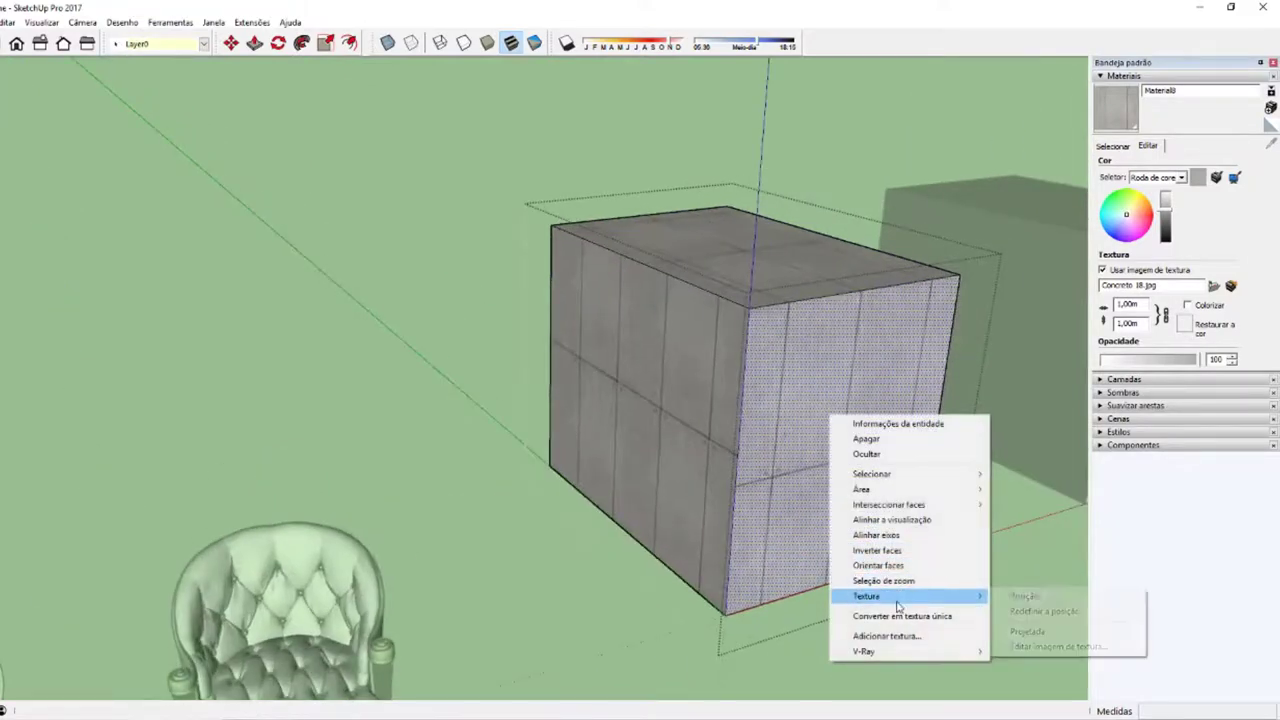
pyautogui.click(1057, 600)
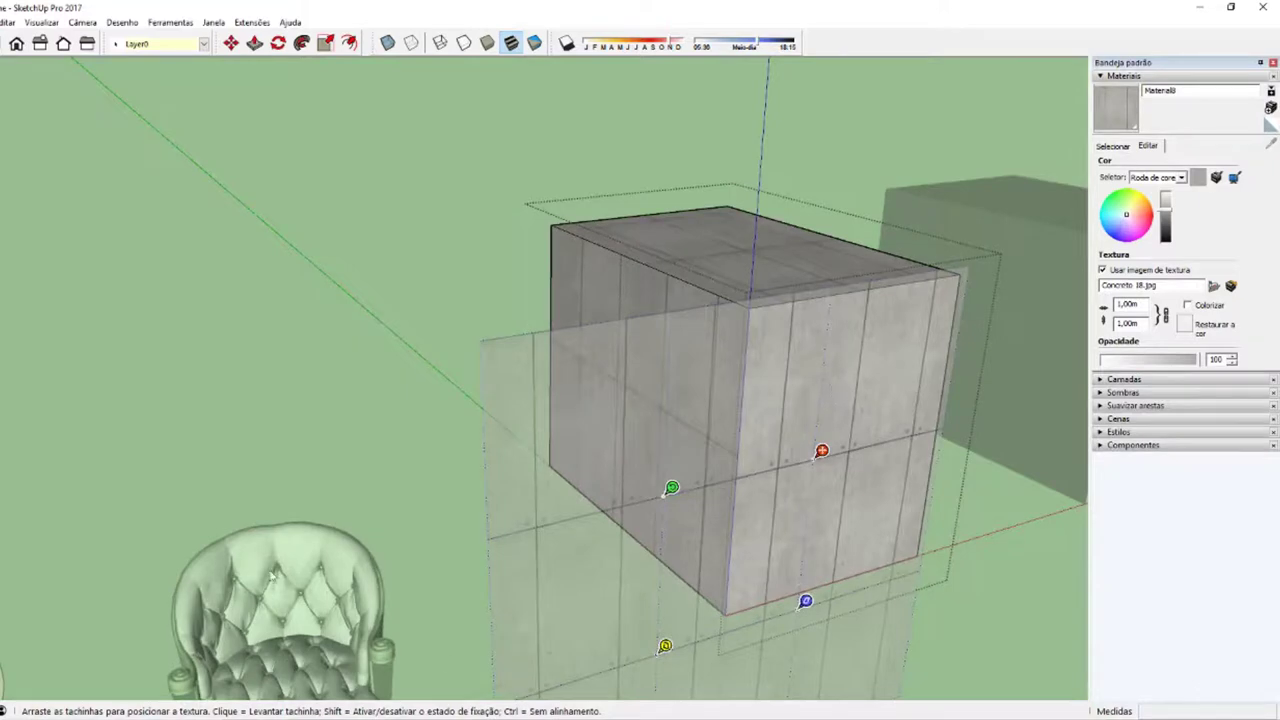
pyautogui.click(535, 558)
pyautogui.scroll(-2, 758, 502)
pyautogui.scroll(-2, 758, 502)
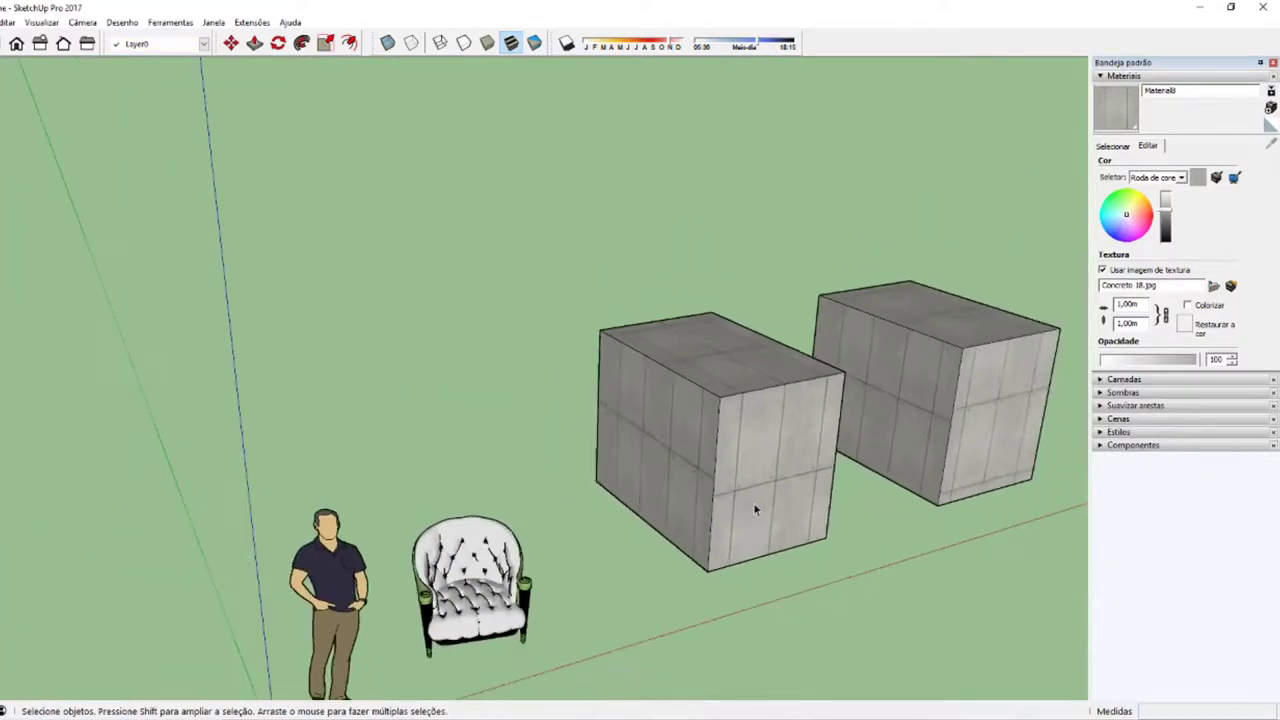
pyautogui.scroll(-1, 758, 502)
pyautogui.keyDown('shift'); pyautogui.moveTo(763, 508); pyautogui.dragTo(617, 505, button='middle'); pyautogui.keyUp('shift')
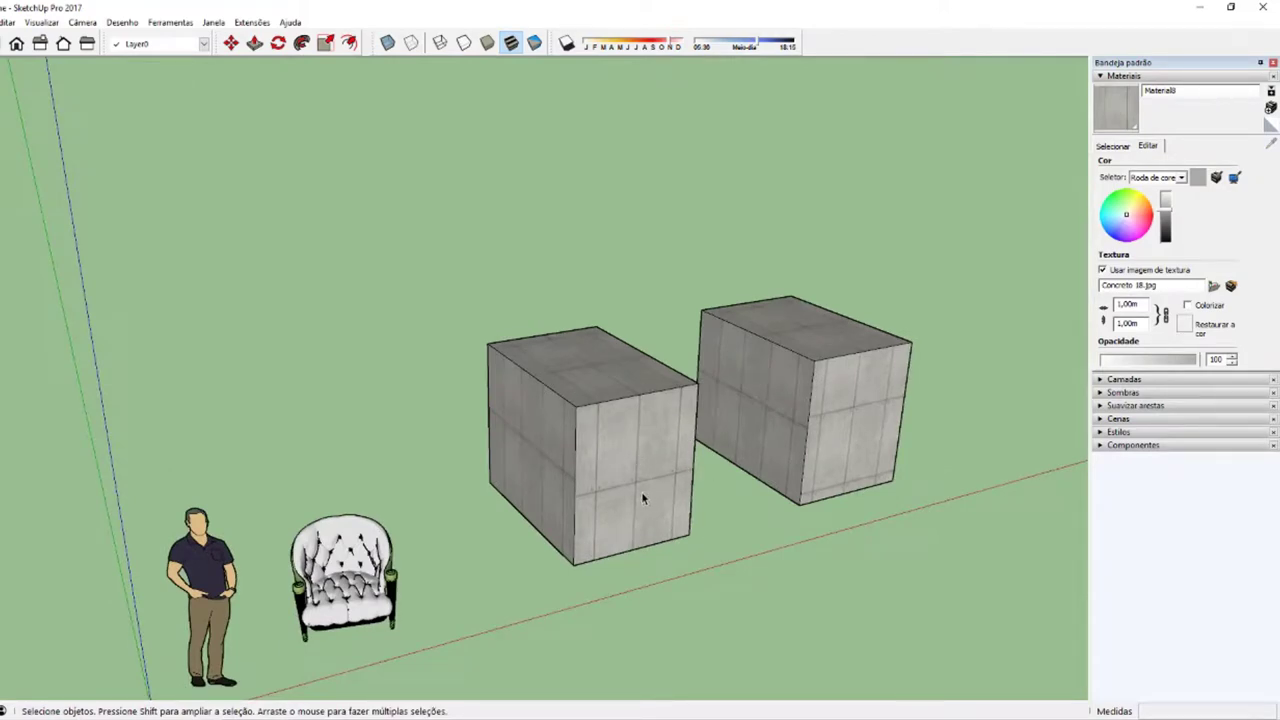
pyautogui.click(812, 434)
pyautogui.keyDown('shift'); pyautogui.click(316, 574); pyautogui.keyUp('shift')
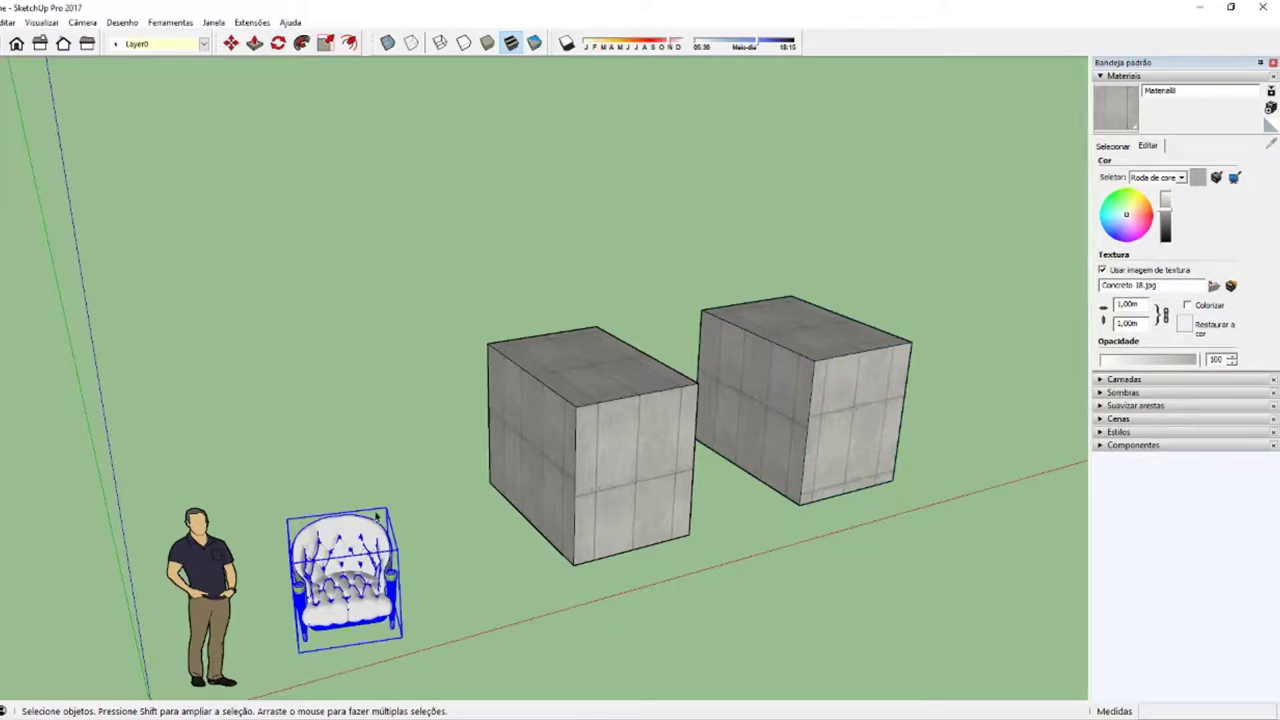
pyautogui.scroll(2, 560, 525)
pyautogui.scroll(2, 570, 523)
pyautogui.scroll(2, 642, 586)
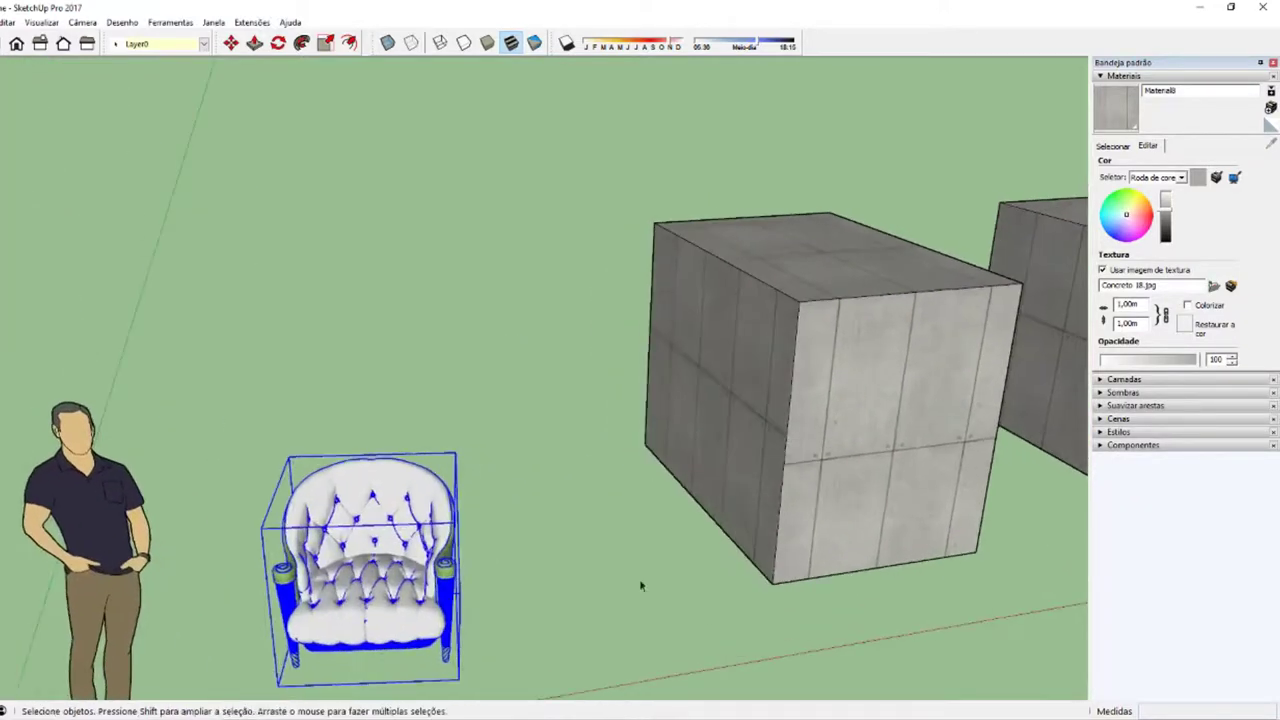
pyautogui.scroll(-2, 417, 600)
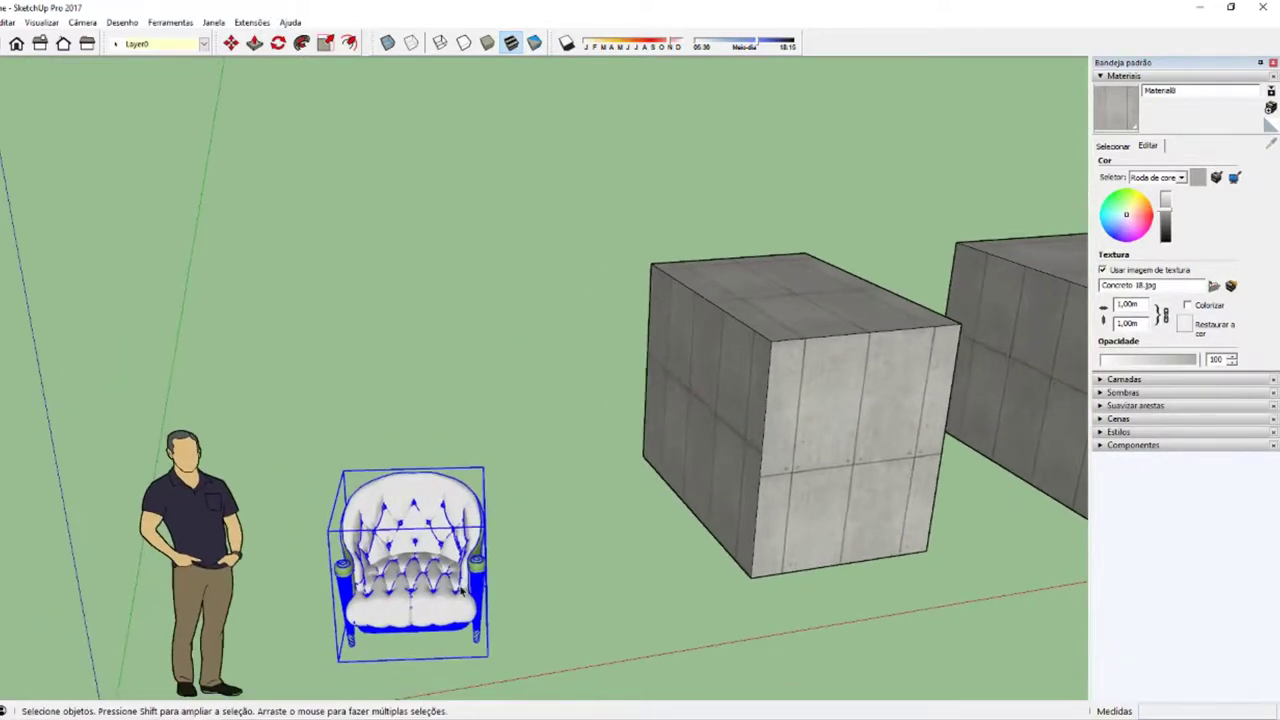
pyautogui.scroll(-1, 460, 592)
pyautogui.scroll(2, 407, 605)
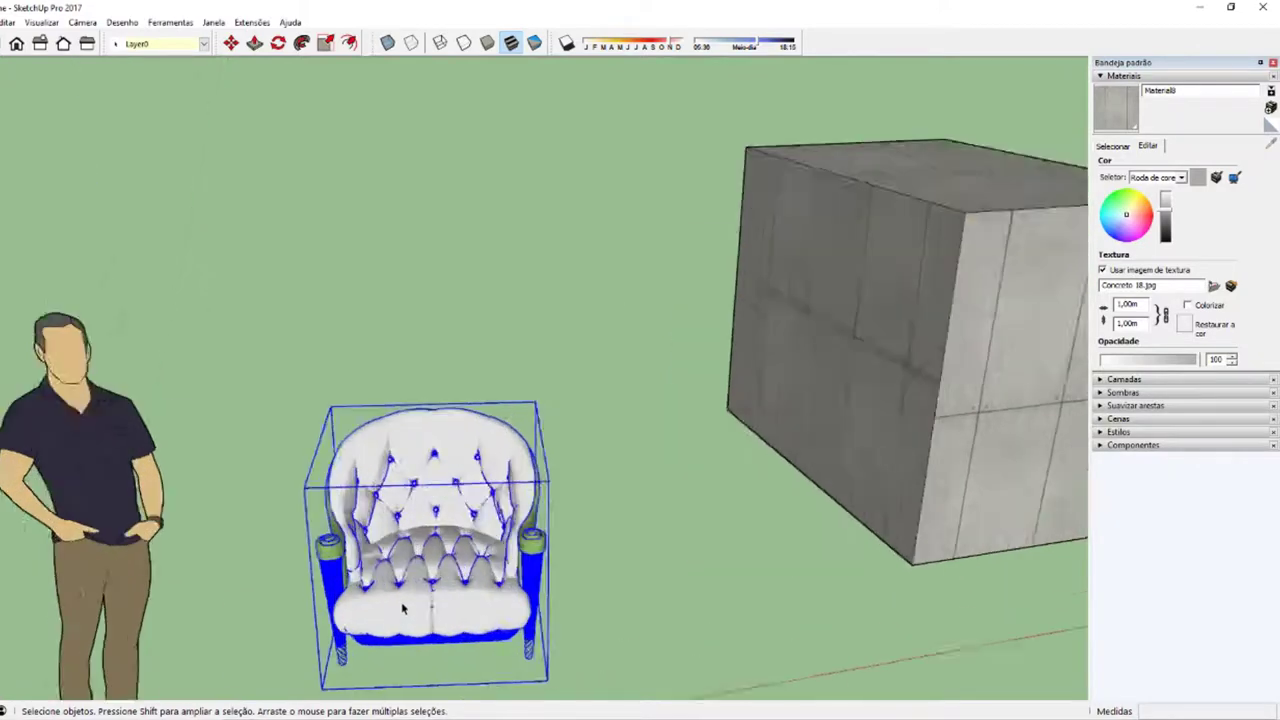
pyautogui.moveTo(407, 605); pyautogui.dragTo(366, 633, button='middle')
pyautogui.scroll(1, 366, 633)
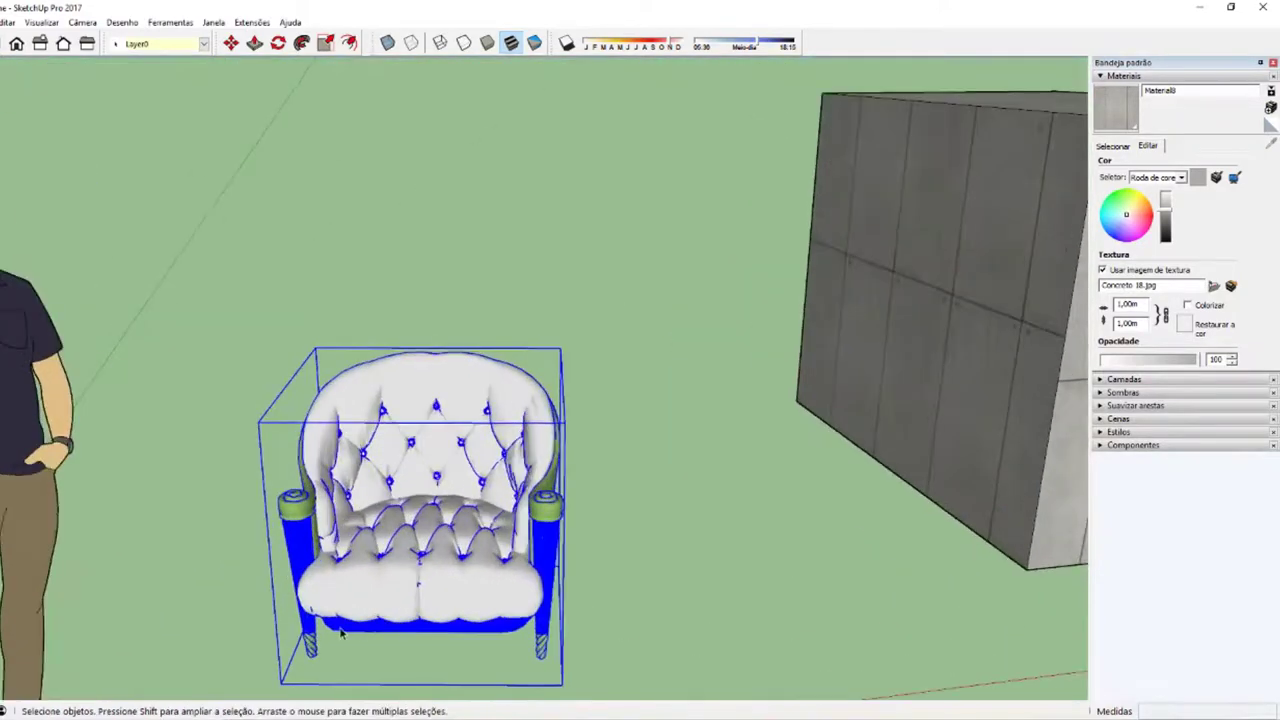
pyautogui.scroll(1, 345, 625)
pyautogui.scroll(1, 369, 596)
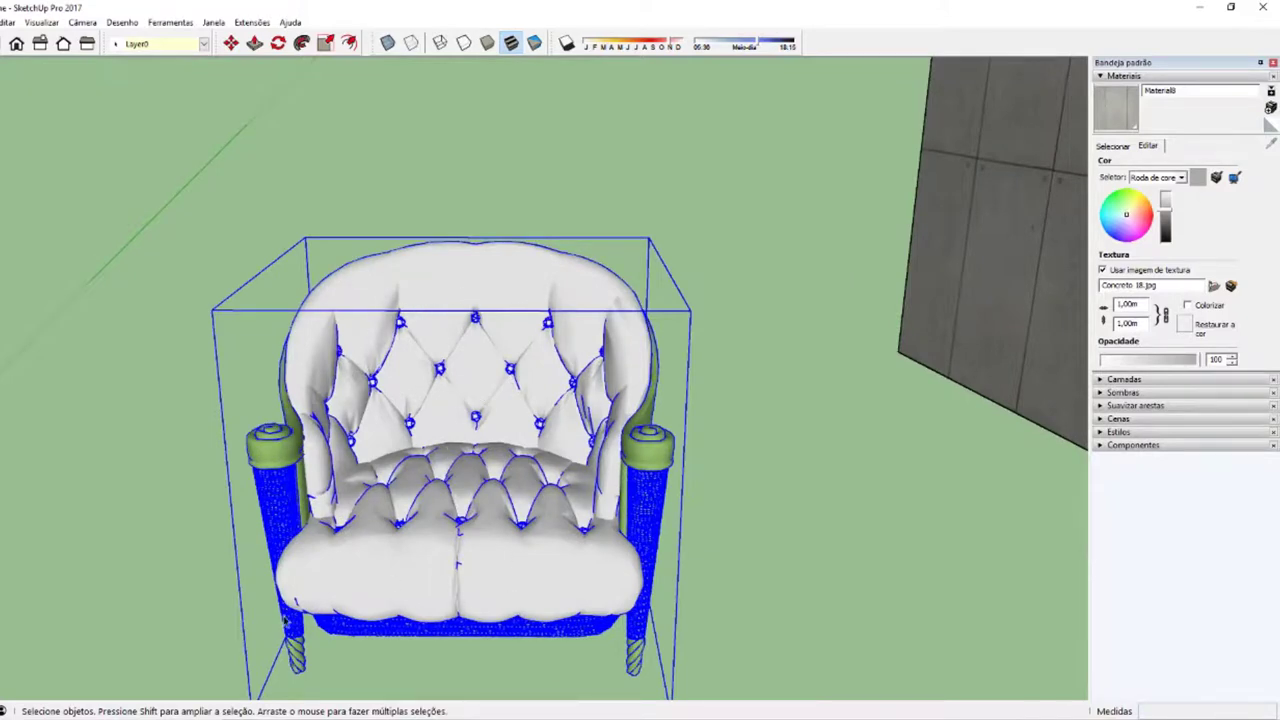
pyautogui.scroll(-1, 280, 596)
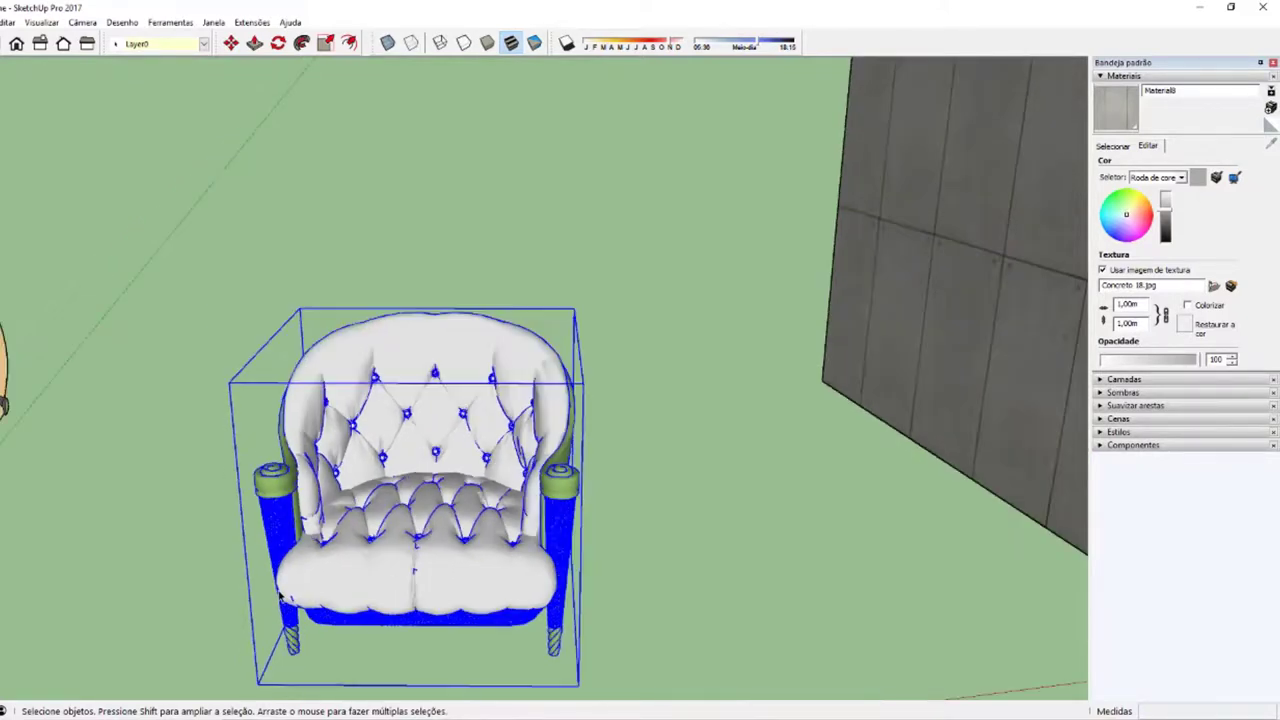
pyautogui.scroll(-1, 282, 598)
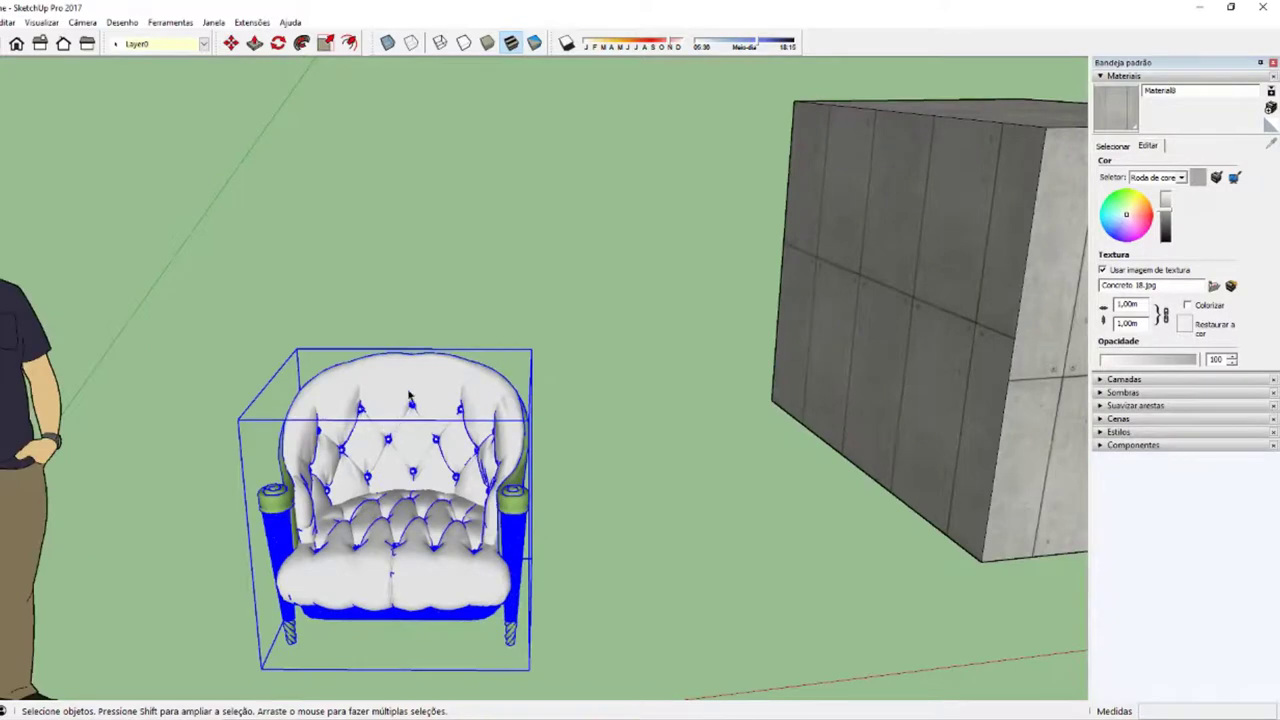
# Step: Enter the armchair and select its tufted backrest mesh
pyautogui.doubleClick(410, 398)
pyautogui.click(410, 398)
pyautogui.doubleClick(408, 397)
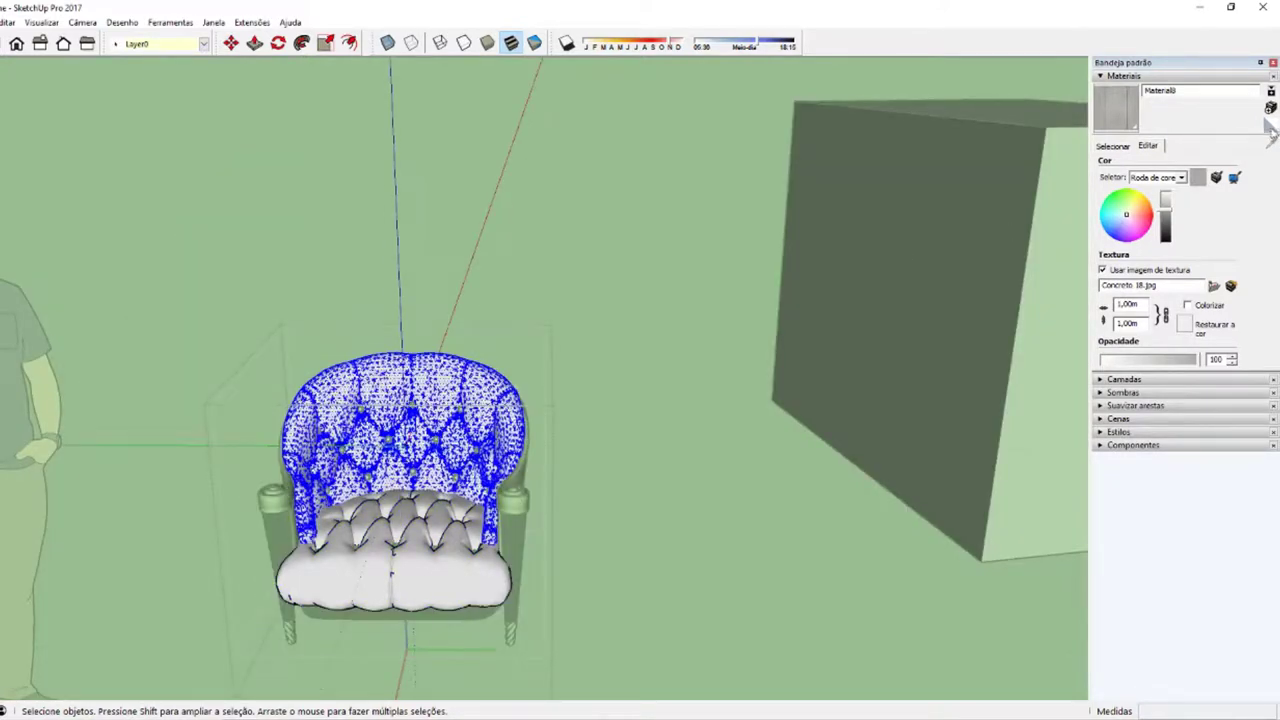
# Step: Create a new material textured with Estampa.jpg from the Bônus 2_Materiais > Tecidos folder
pyautogui.click(1271, 108)
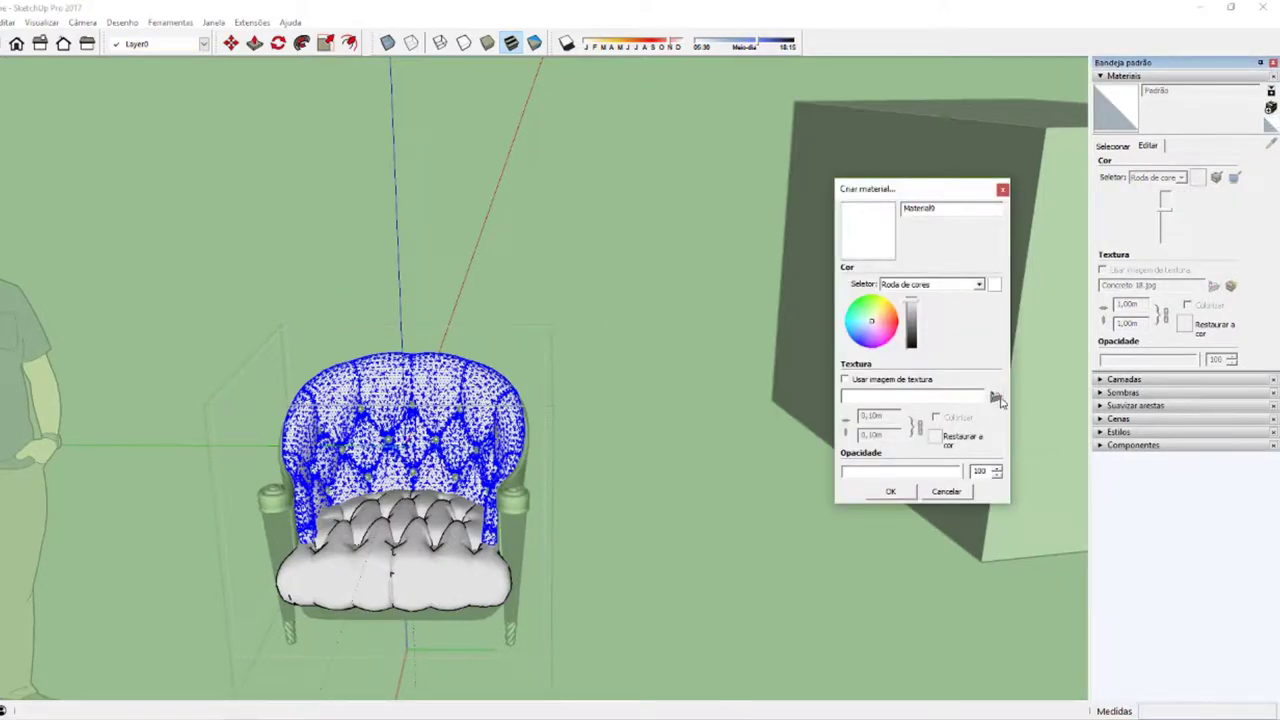
pyautogui.click(996, 398)
pyautogui.click(962, 203)
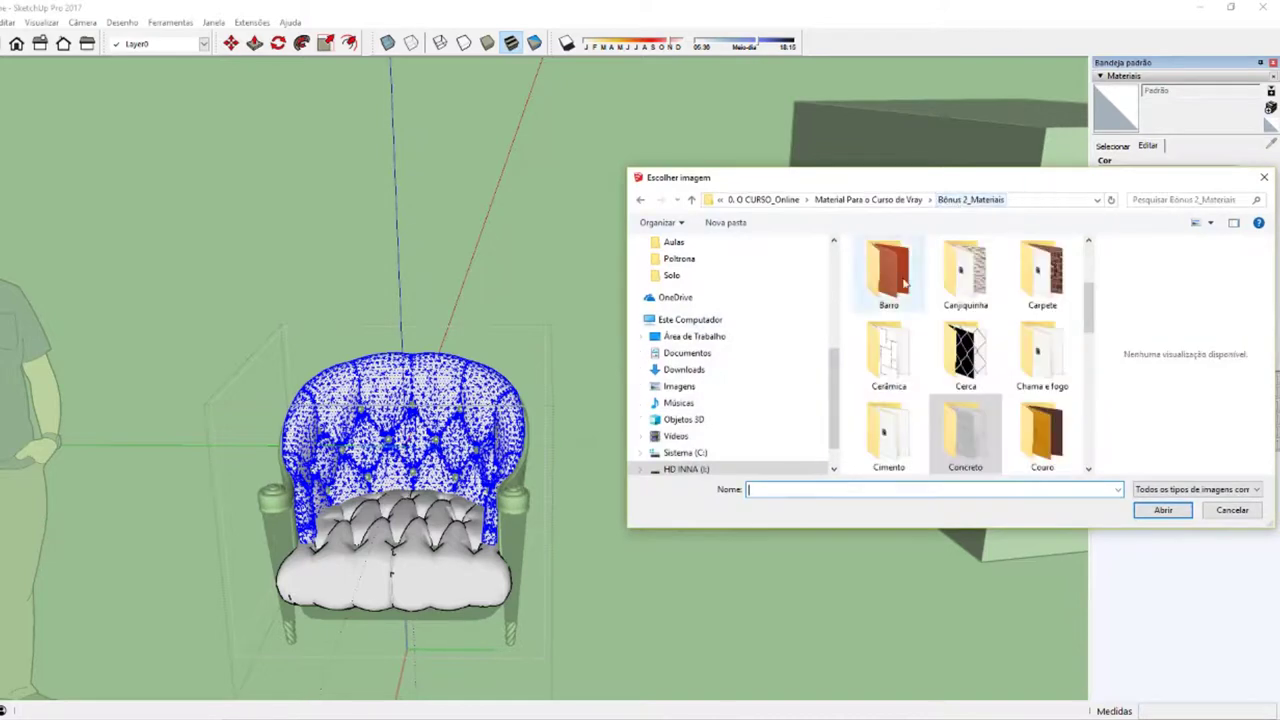
pyautogui.scroll(3, 1000, 370)
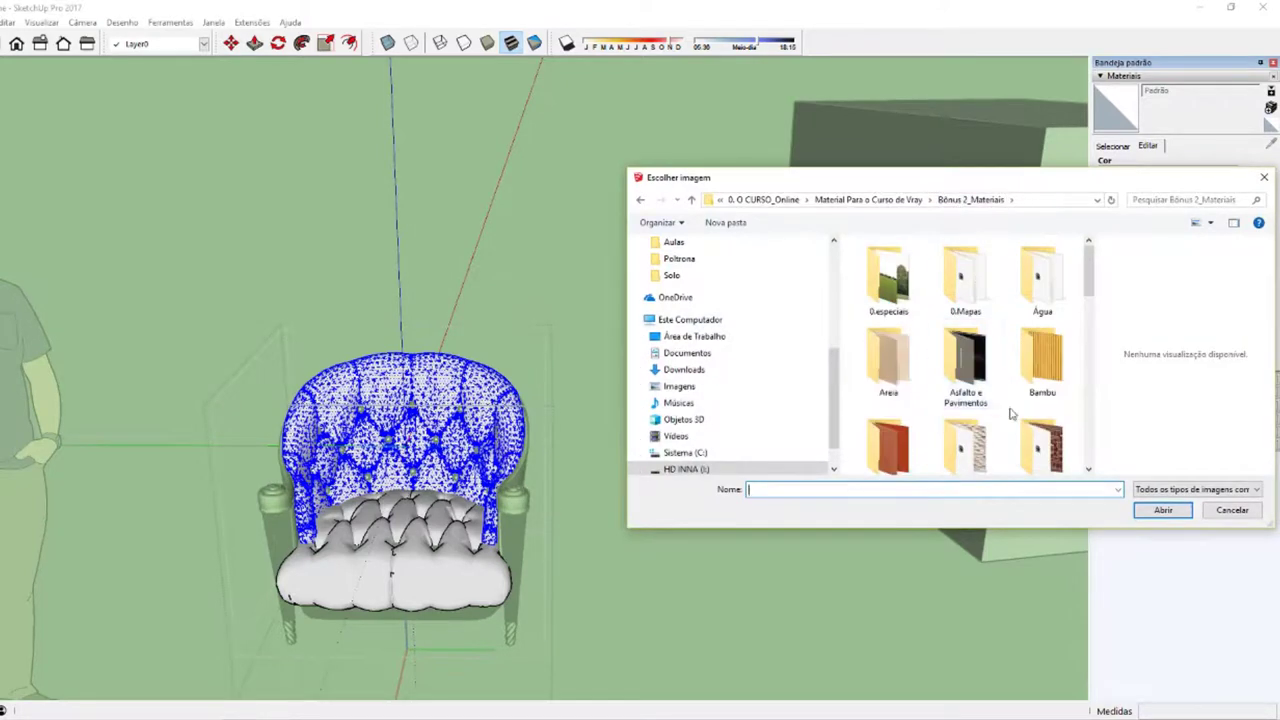
pyautogui.scroll(-5, 1010, 413)
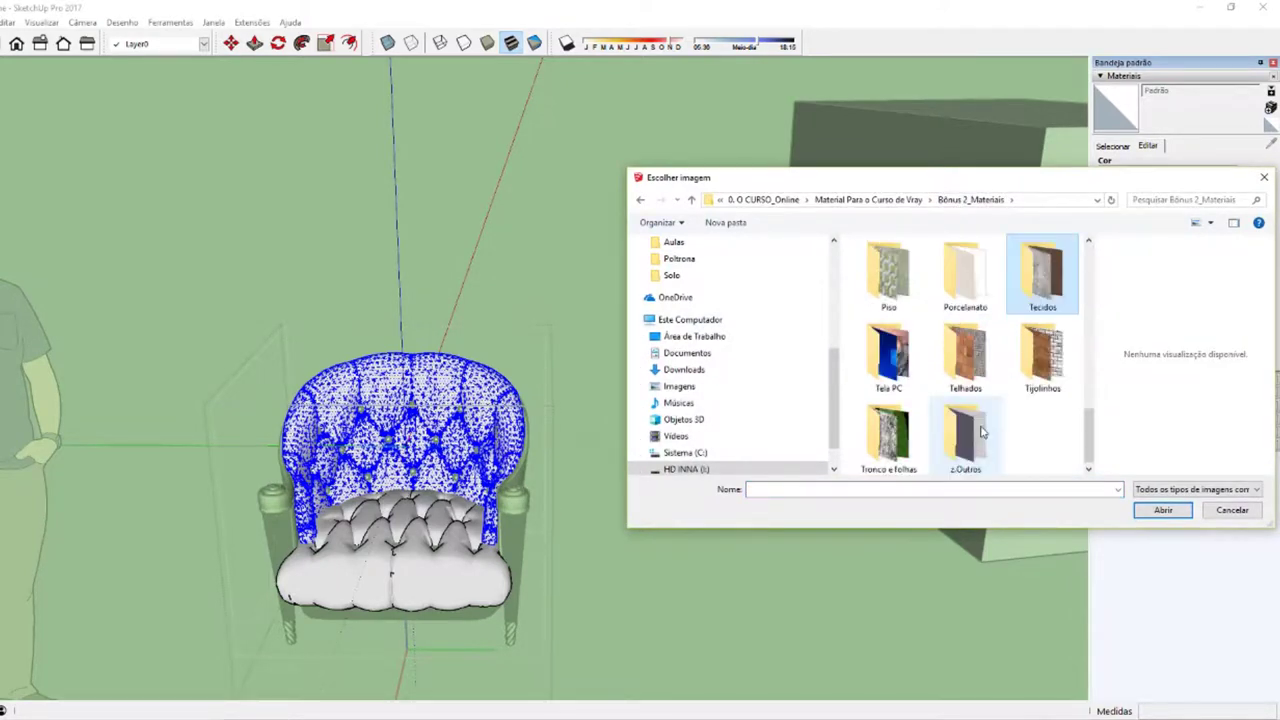
pyautogui.doubleClick(1042, 275)
pyautogui.click(1041, 370)
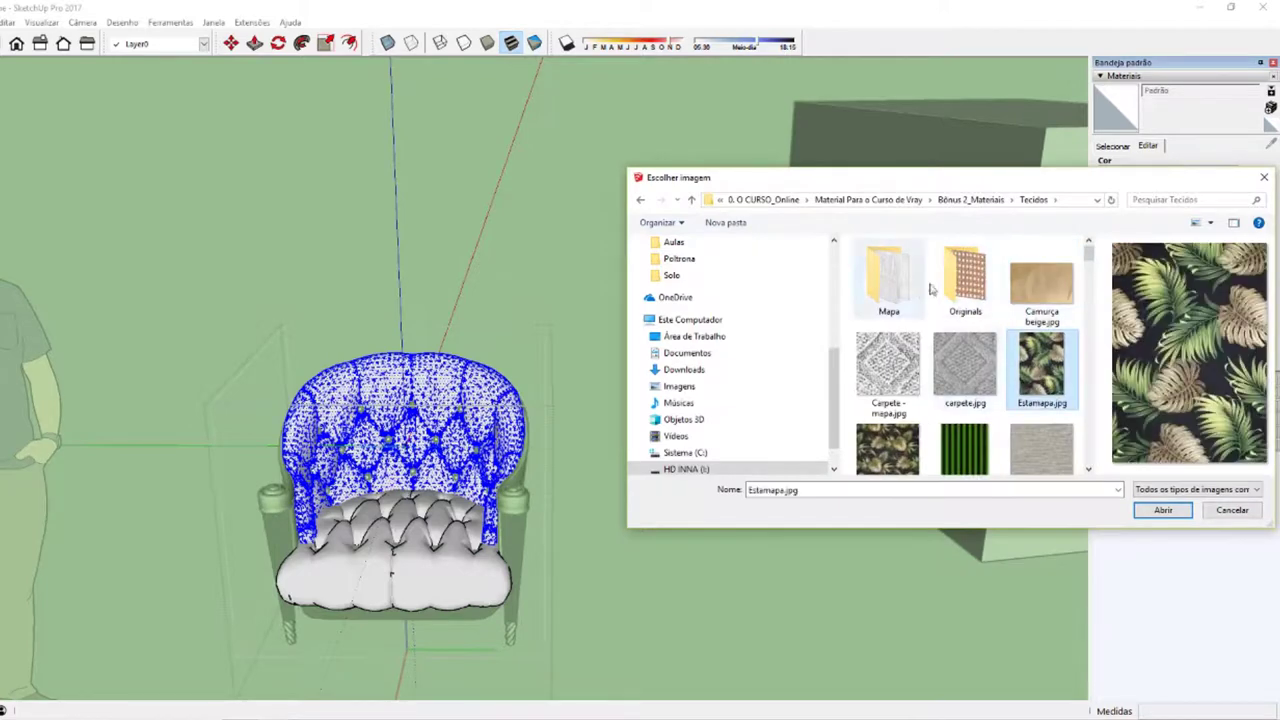
pyautogui.click(1160, 509)
pyautogui.click(884, 487)
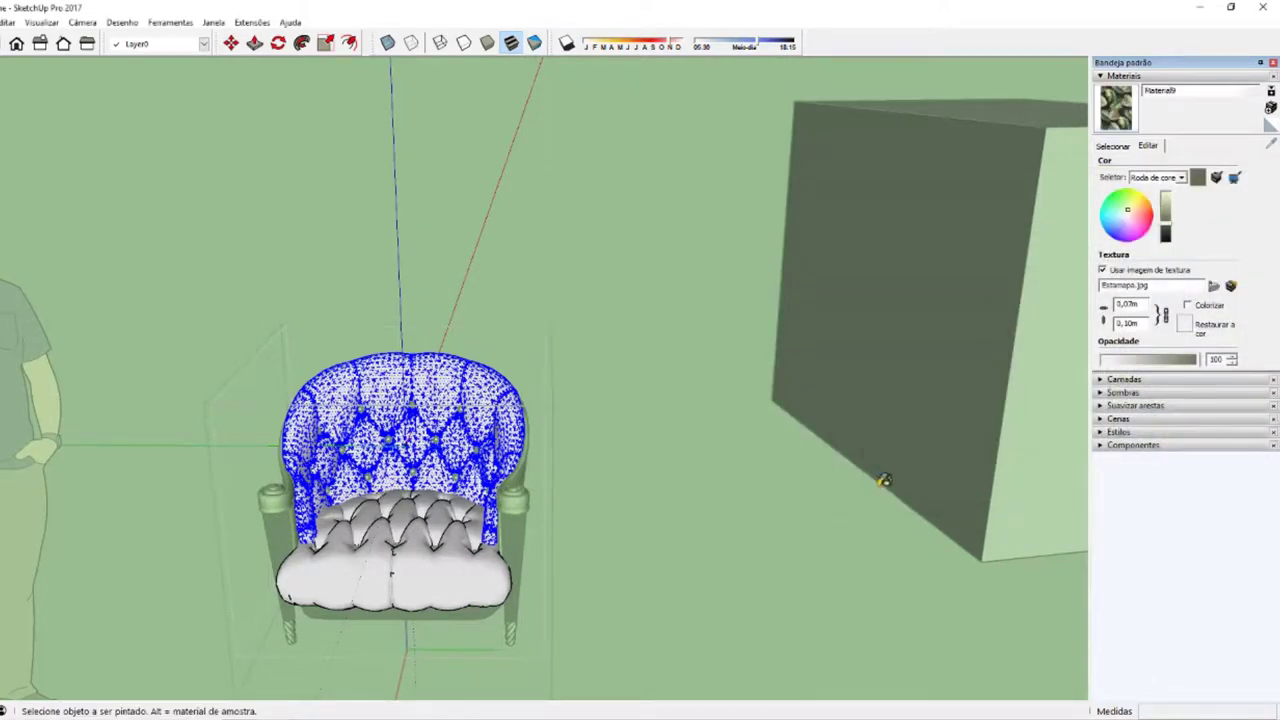
# Step: Paint the tufted backrest with the new leaf-print material and view the model's material swatches
pyautogui.click(380, 433)
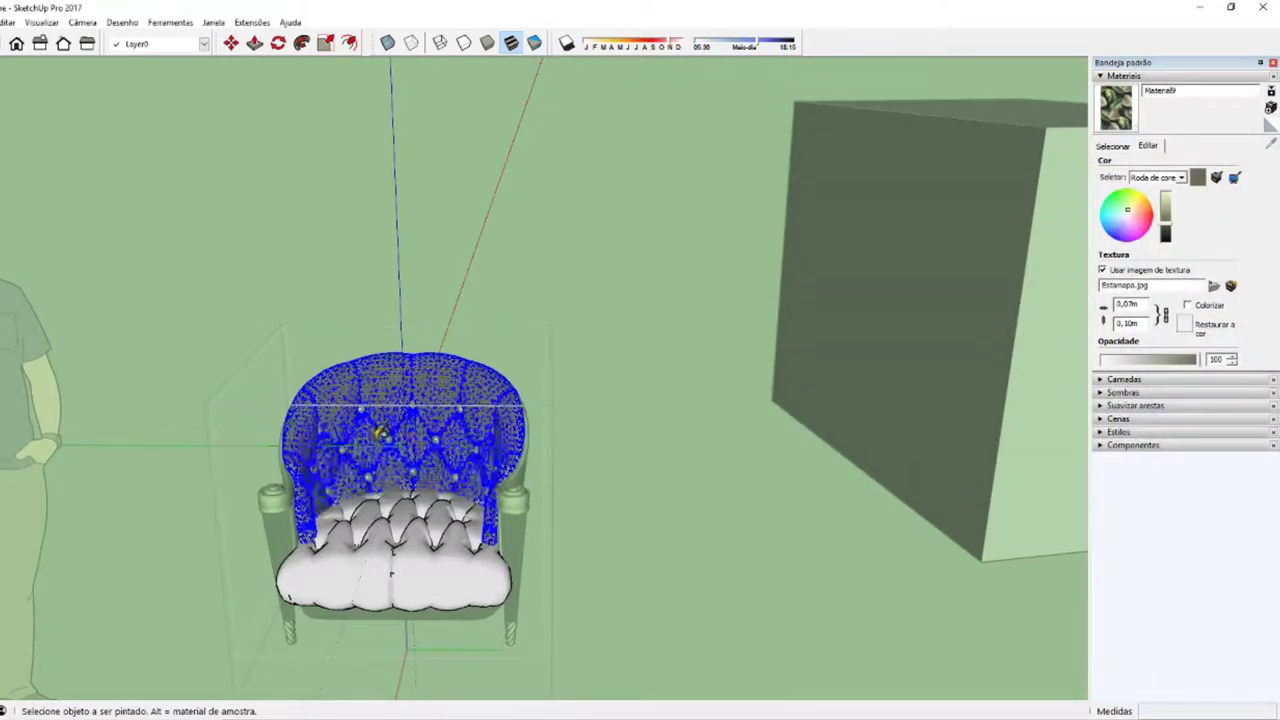
pyautogui.scroll(2, 380, 440)
pyautogui.scroll(2, 380, 445)
pyautogui.scroll(2, 380, 450)
pyautogui.scroll(2, 380, 456)
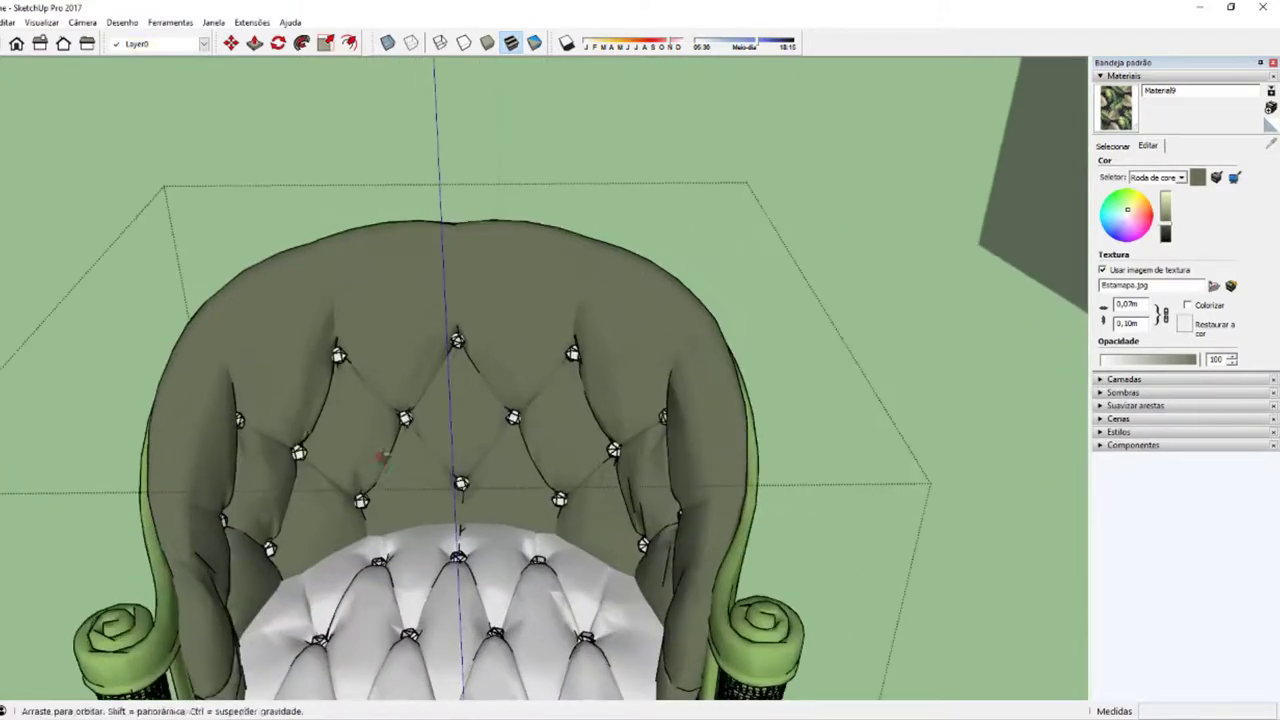
pyautogui.scroll(-2, 380, 456)
pyautogui.scroll(-2, 380, 371)
pyautogui.scroll(-2, 394, 366)
pyautogui.press('space')
pyautogui.scroll(-2, 420, 434)
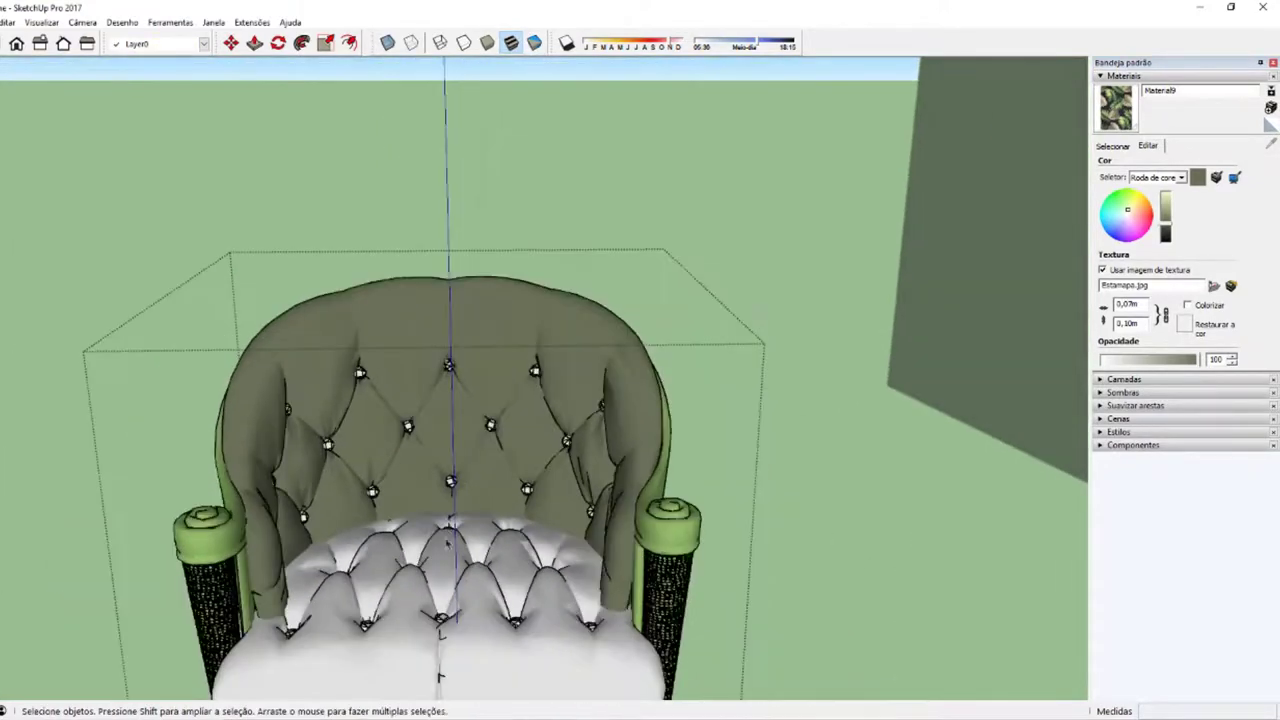
pyautogui.scroll(-2, 440, 676)
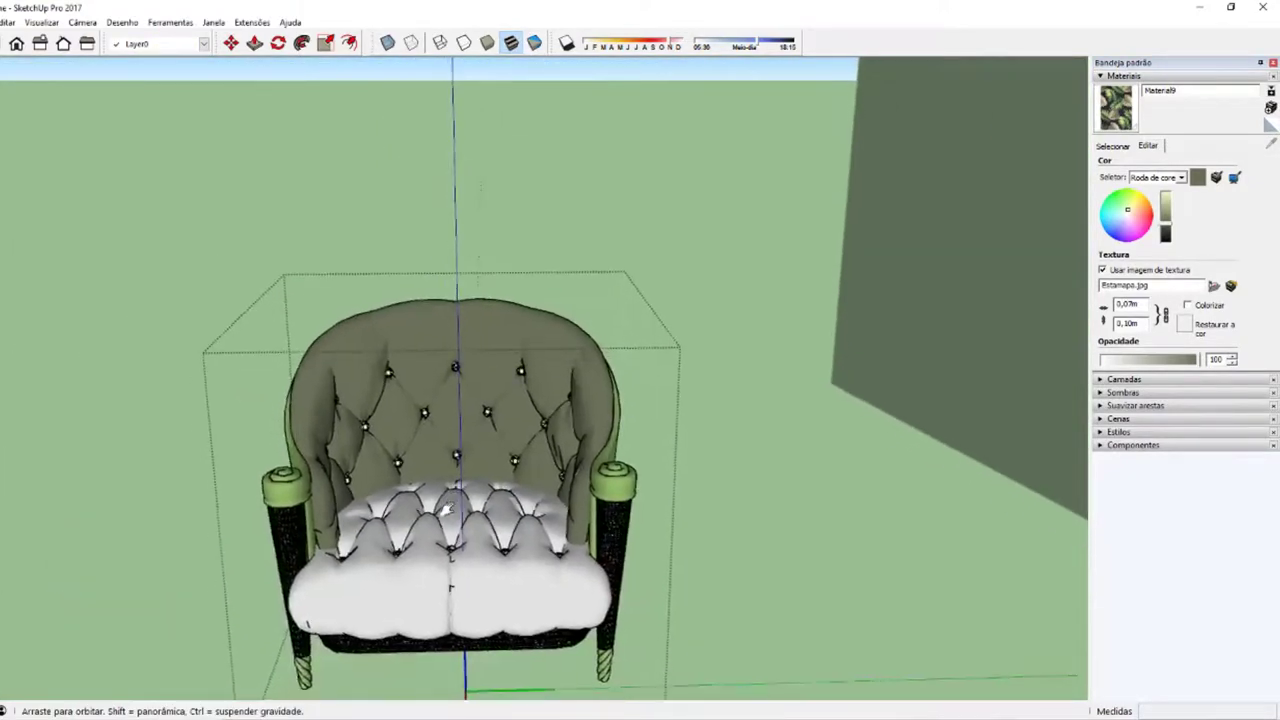
pyautogui.click(1113, 146)
# Step: Sample the seat cushion's white material and bring up its edit settings
pyautogui.click(1272, 146)
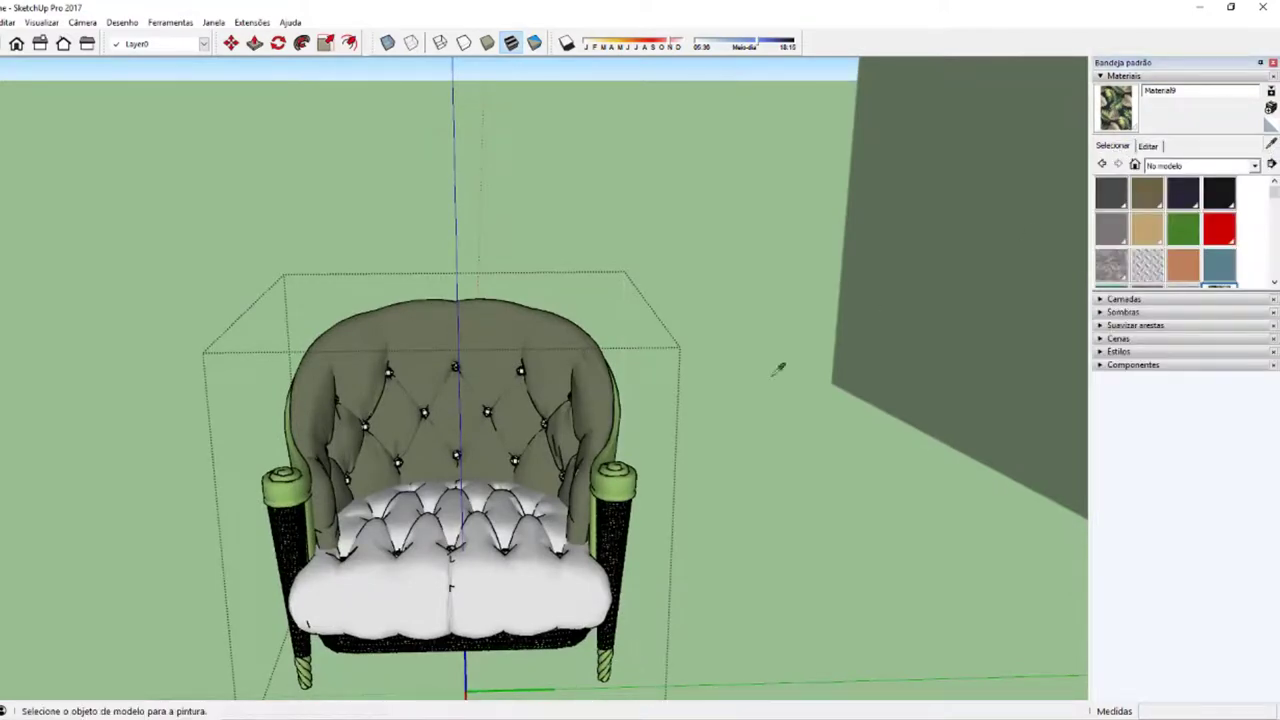
pyautogui.keyDown('alt'); pyautogui.click(520, 575); pyautogui.keyUp('alt')
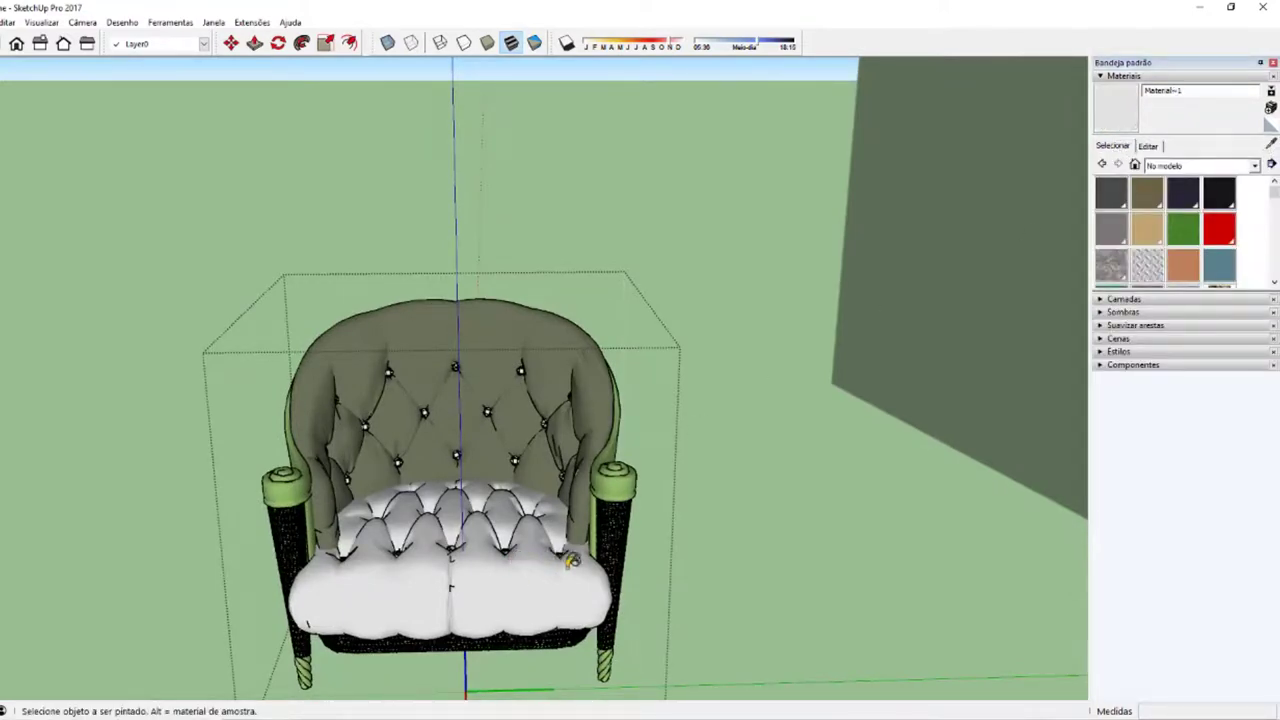
pyautogui.moveTo(634, 454); pyautogui.dragTo(476, 556, button='middle')
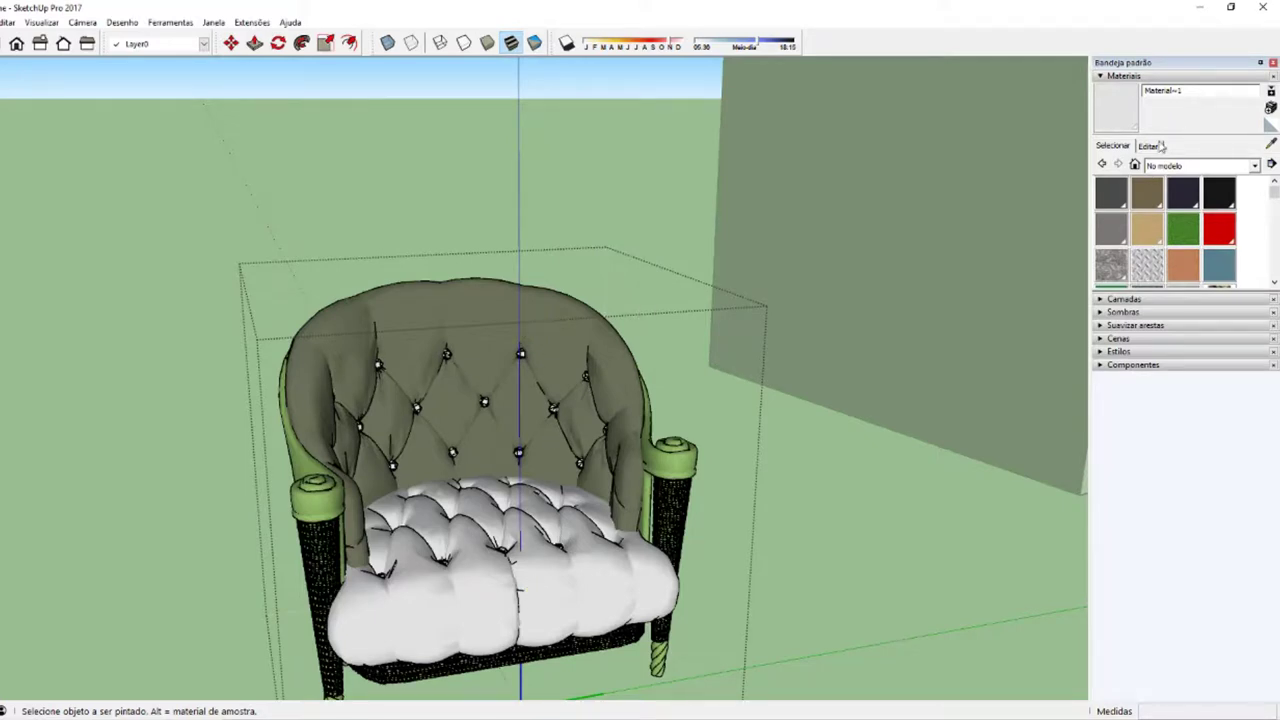
pyautogui.click(1157, 148)
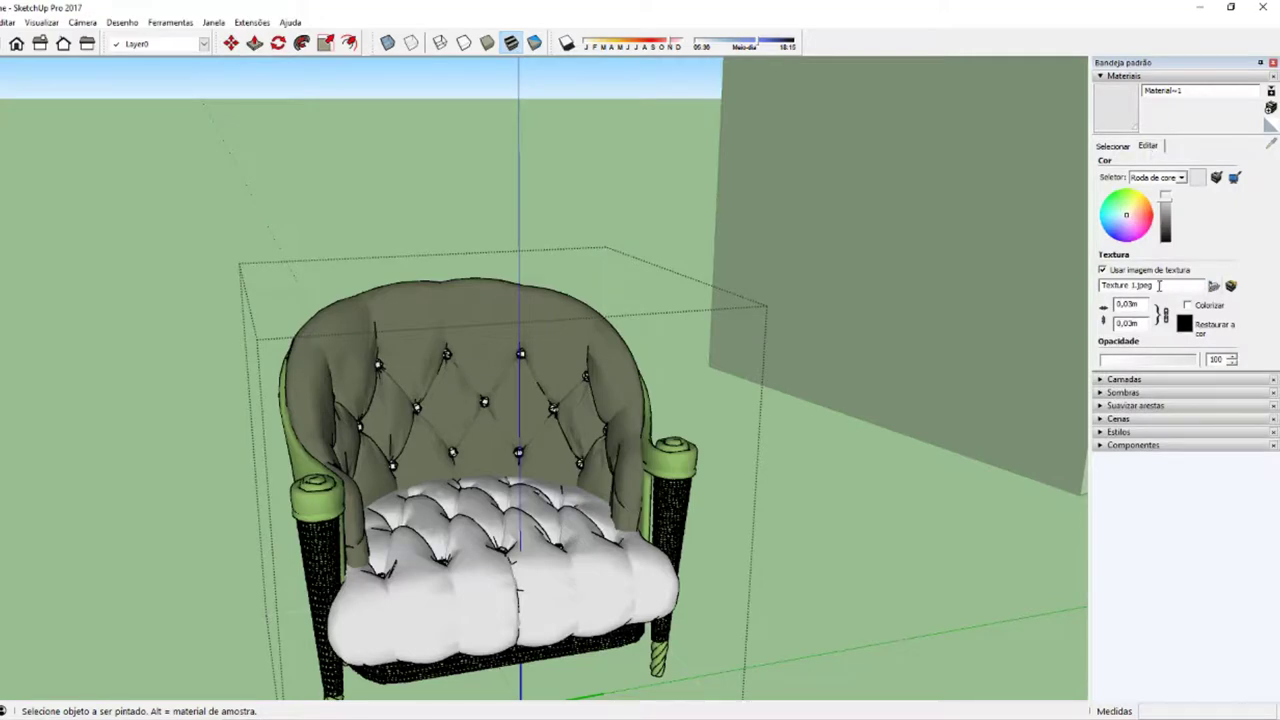
# Step: Swap the seat material's texture file for Estampa.jpg and orbit to check the leaf print
pyautogui.moveTo(1159, 285); pyautogui.dragTo(1094, 285)
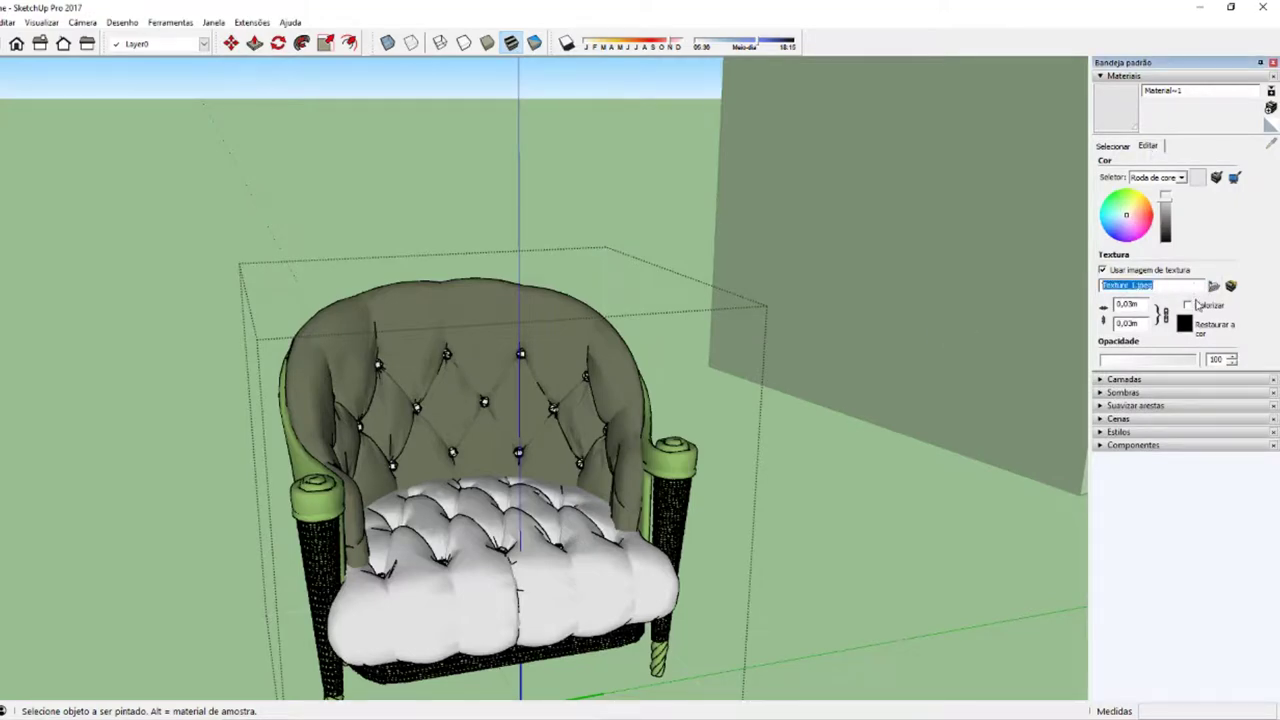
pyautogui.click(1213, 287)
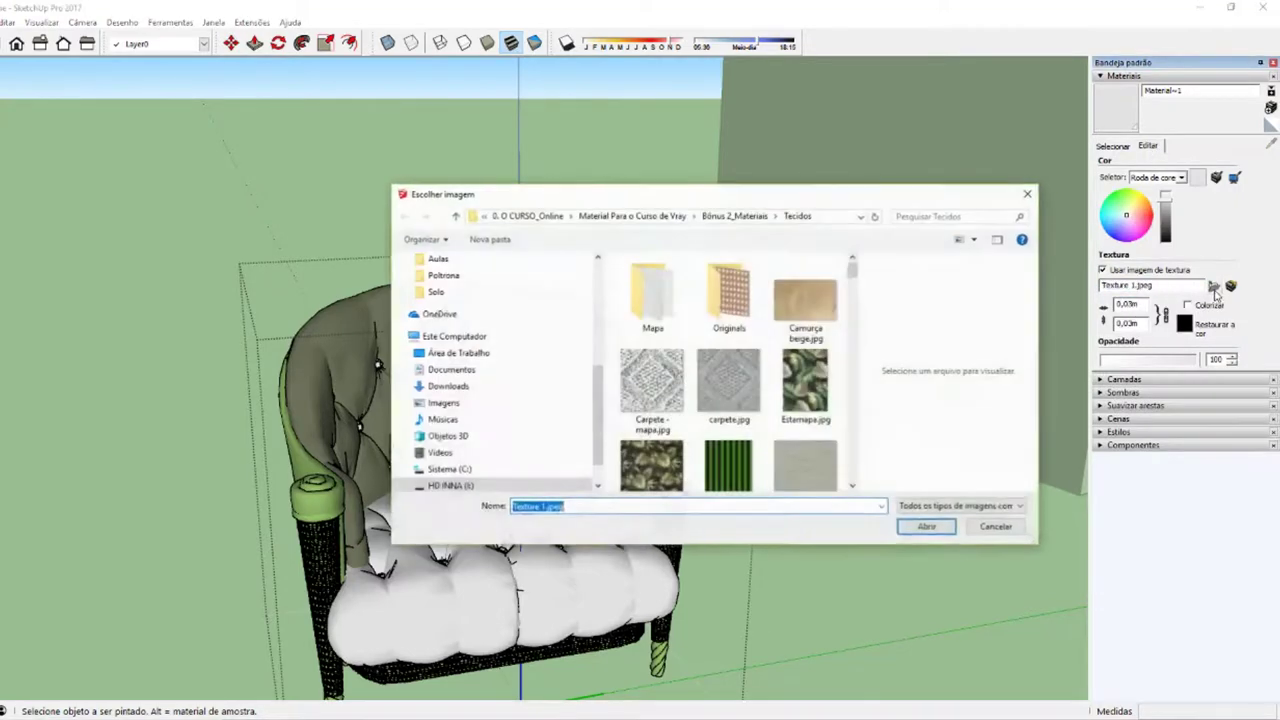
pyautogui.click(805, 385)
pyautogui.click(927, 527)
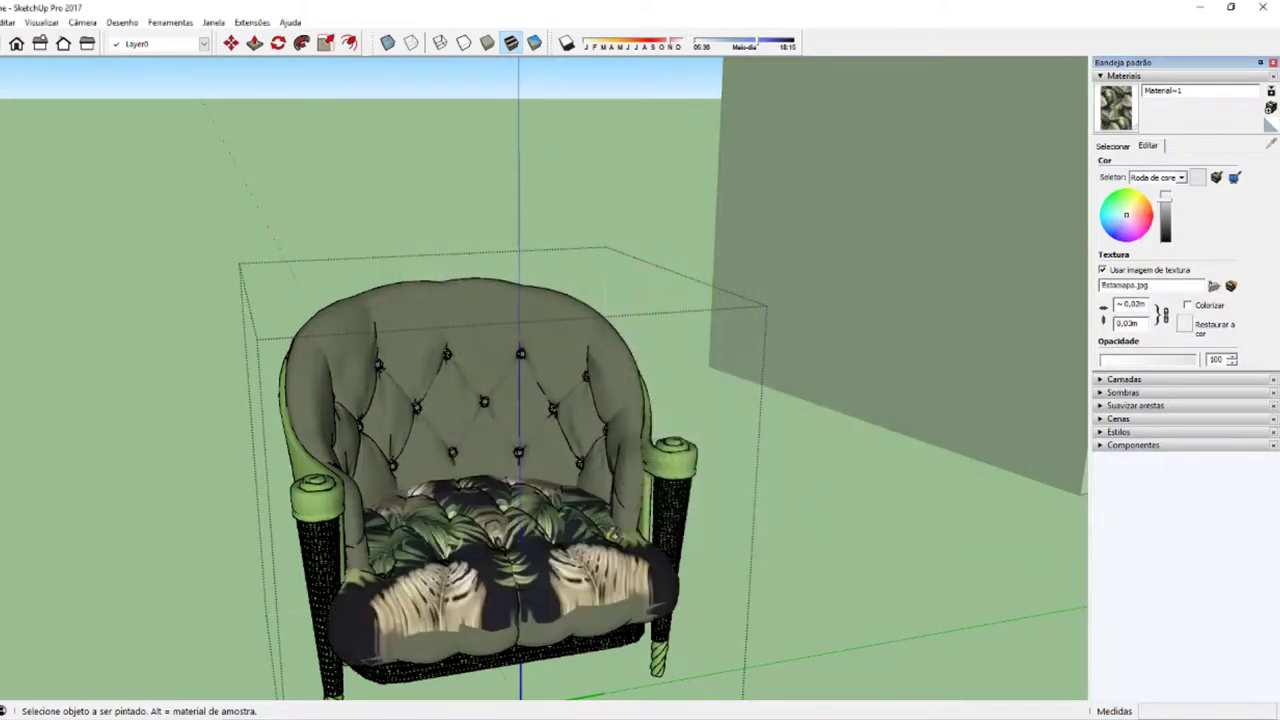
pyautogui.moveTo(400, 605)
pyautogui.mouseDown(button='middle')
pyautogui.moveTo(550, 470)
pyautogui.moveTo(560, 480)
pyautogui.mouseUp(button='middle')
pyautogui.scroll(3, 550, 470)
pyautogui.scroll(-2, 468, 520)
pyautogui.scroll(-2, 468, 520)
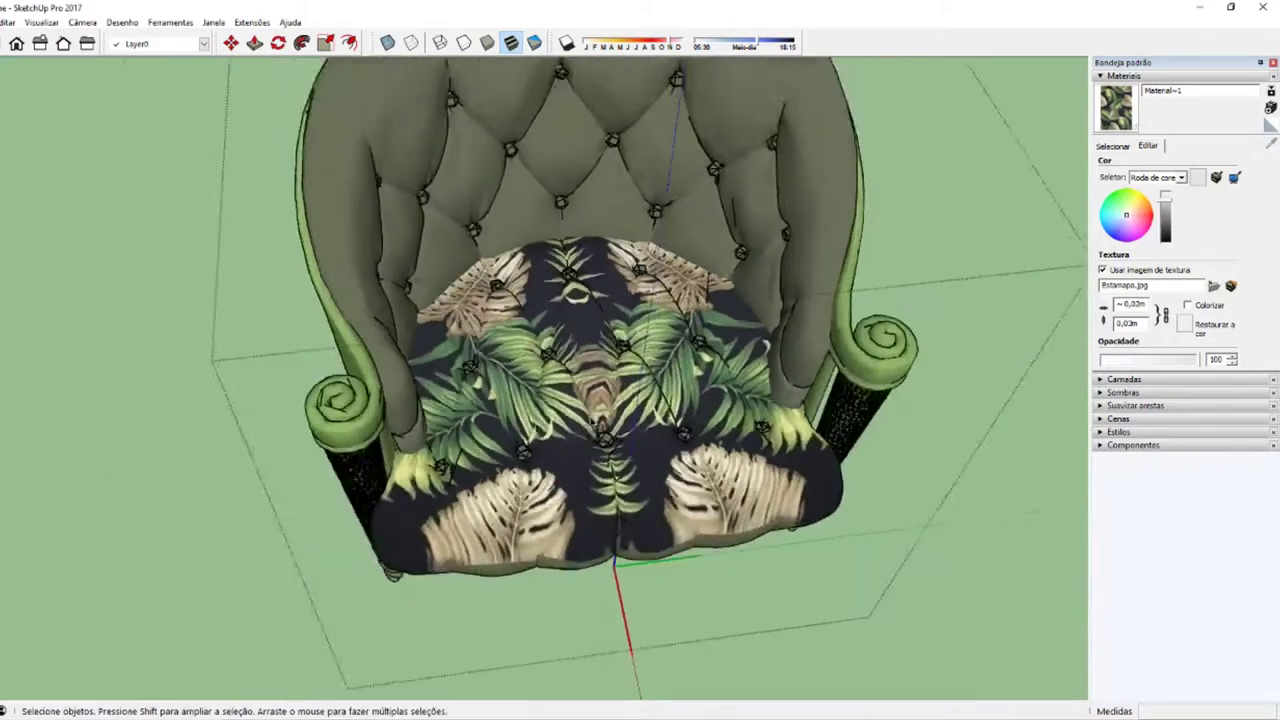
pyautogui.scroll(-2, 468, 520)
pyautogui.scroll(-1, 468, 520)
pyautogui.scroll(2, 468, 520)
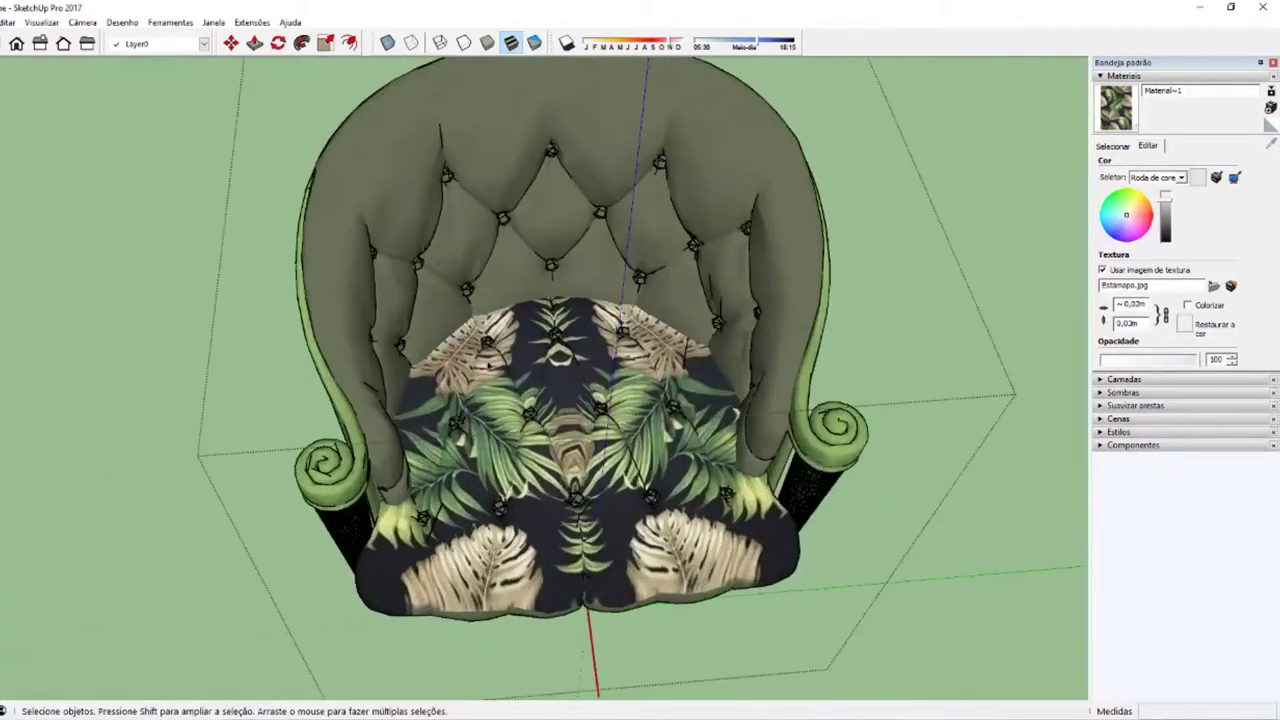
pyautogui.moveTo(577, 500); pyautogui.dragTo(553, 265, button='middle')
# Step: Pick the leaf-print material from the model's swatches and rename it Estampa 02
pyautogui.click(1108, 147)
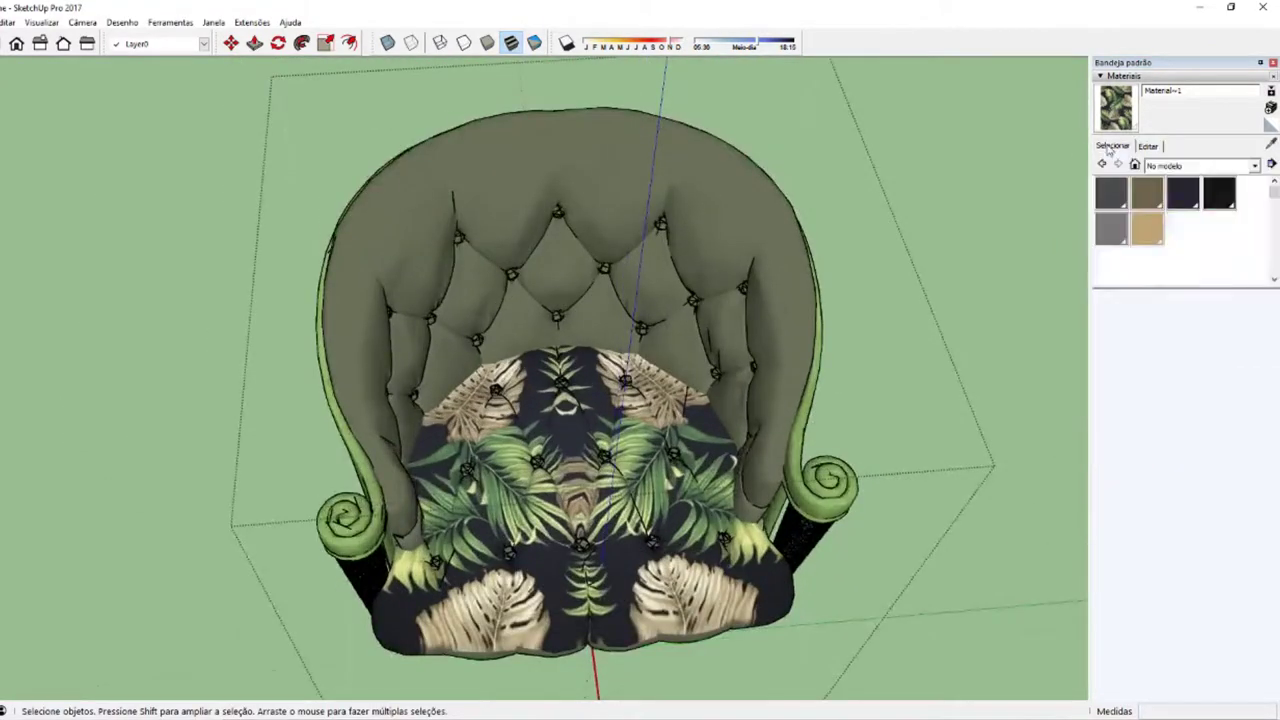
pyautogui.click(1270, 145)
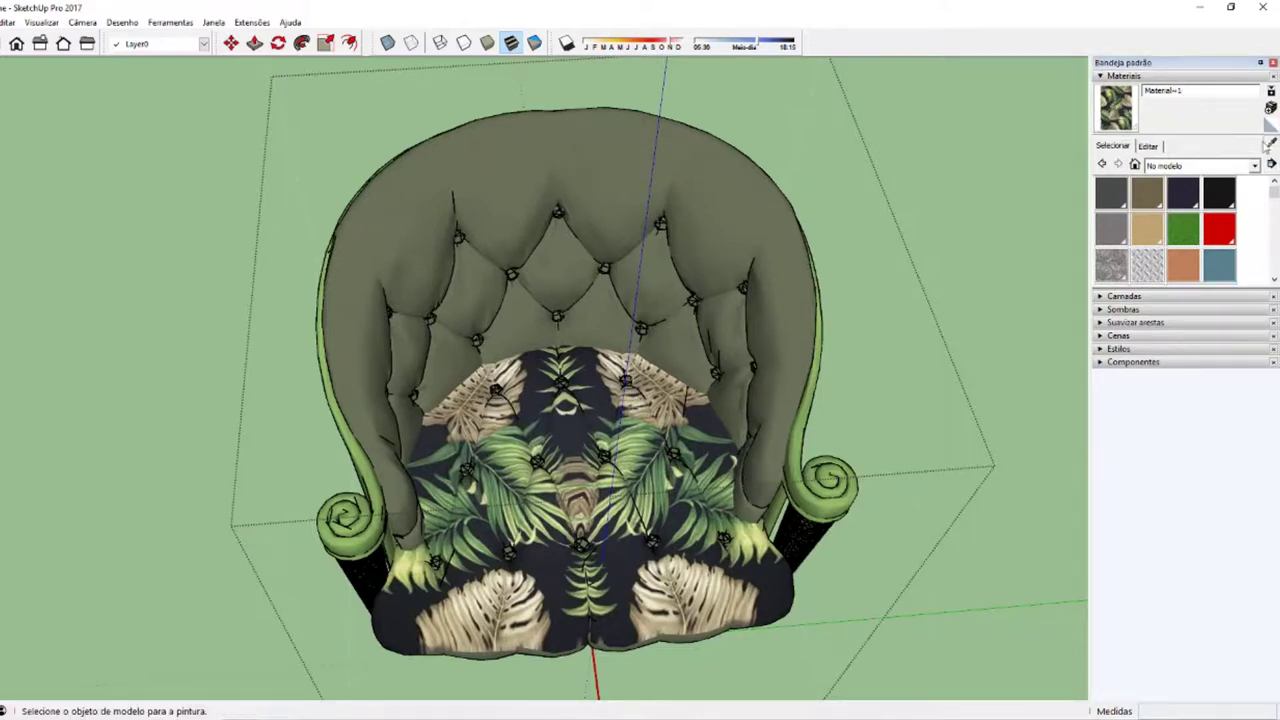
pyautogui.doubleClick(1210, 90)
pyautogui.write('t')
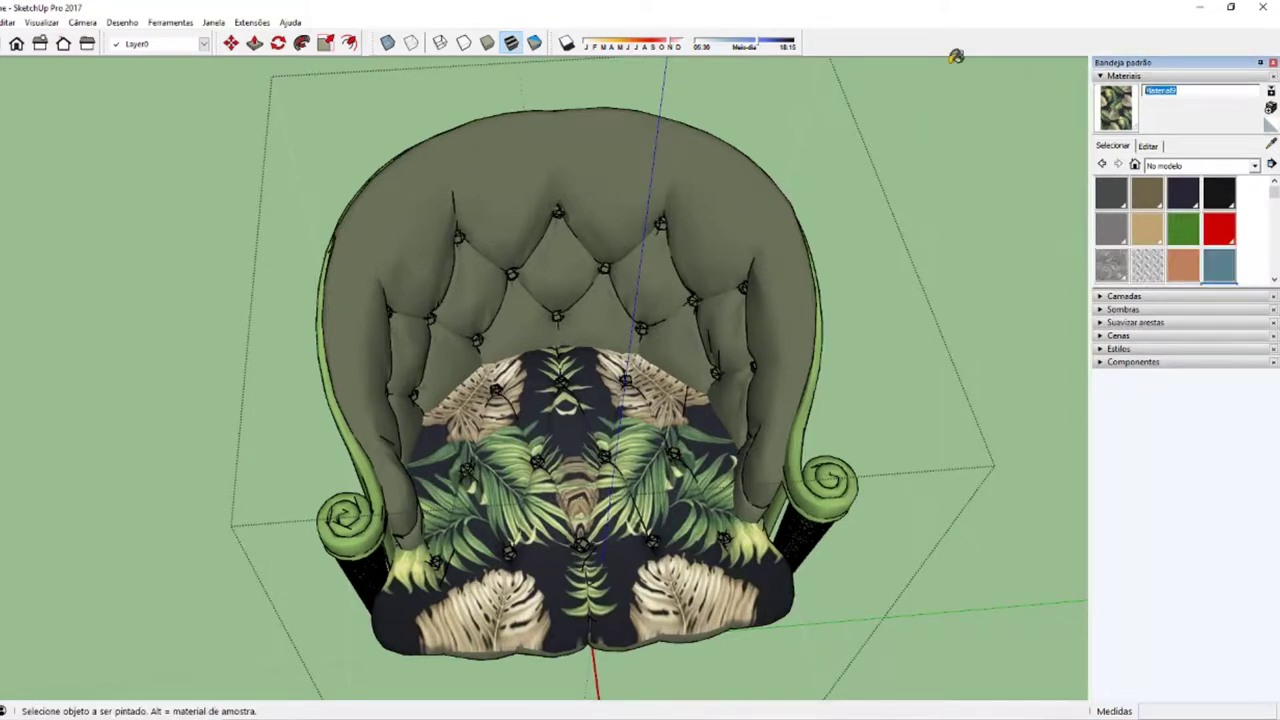
pyautogui.write('Estampa 02')
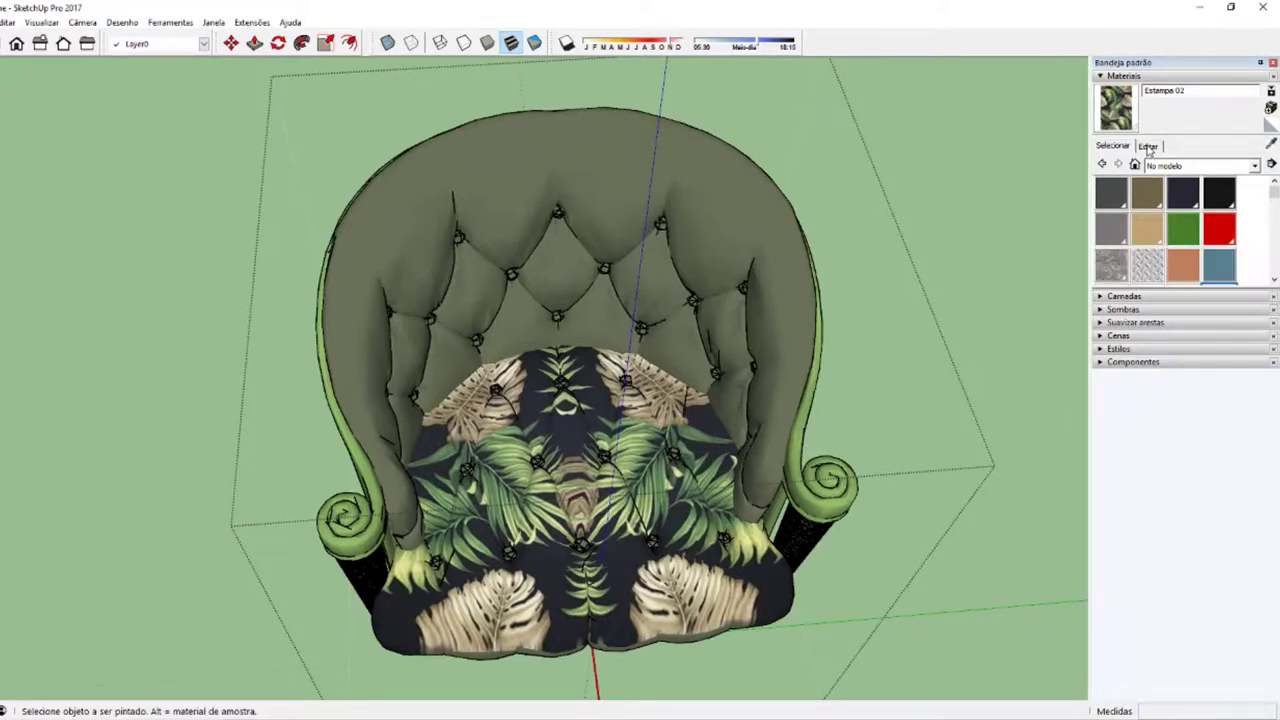
# Step: Set the backrest's leaf-print texture width to 5,00m and orbit to a frontal view
pyautogui.click(1148, 146)
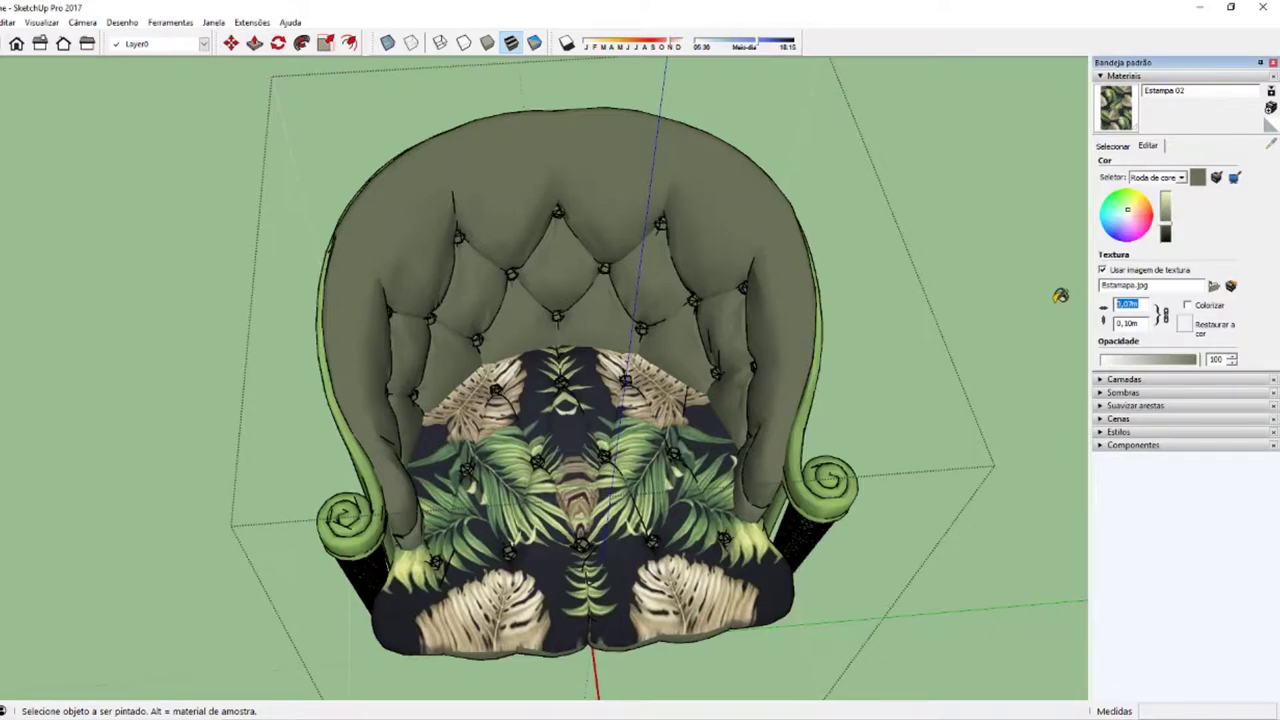
pyautogui.write('1')
pyautogui.click(736, 300)
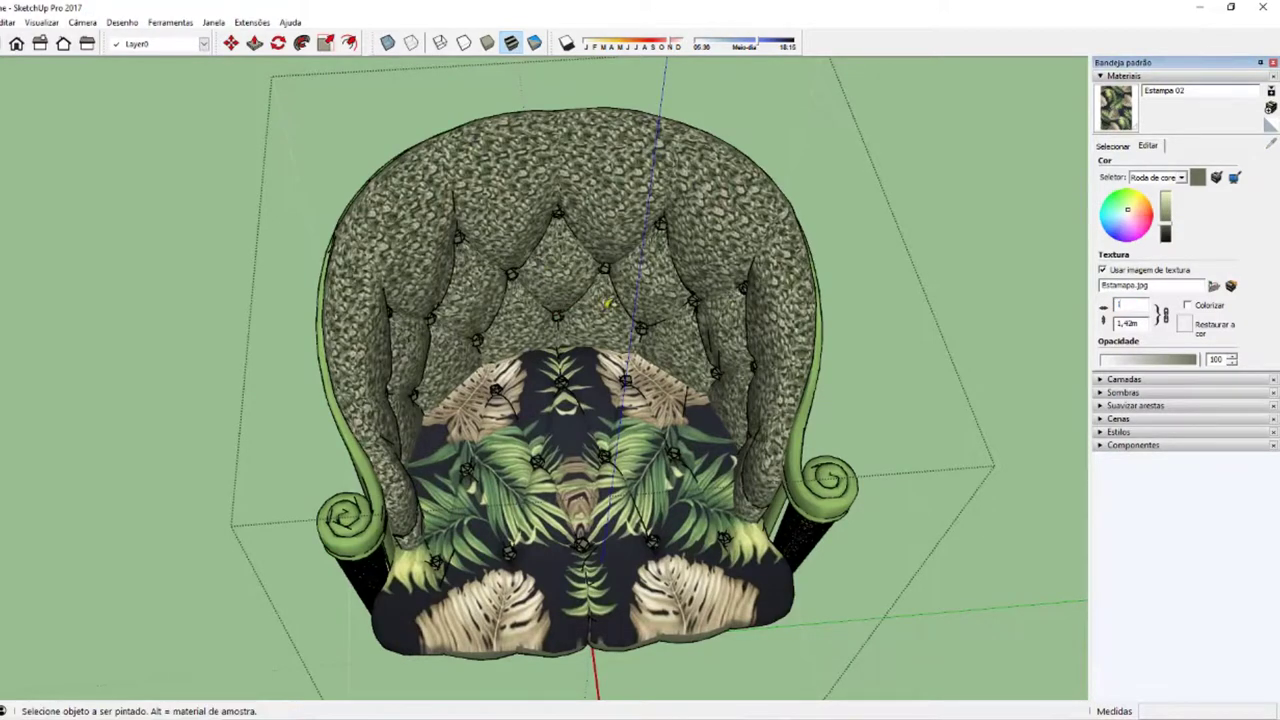
pyautogui.scroll(3, 460, 163)
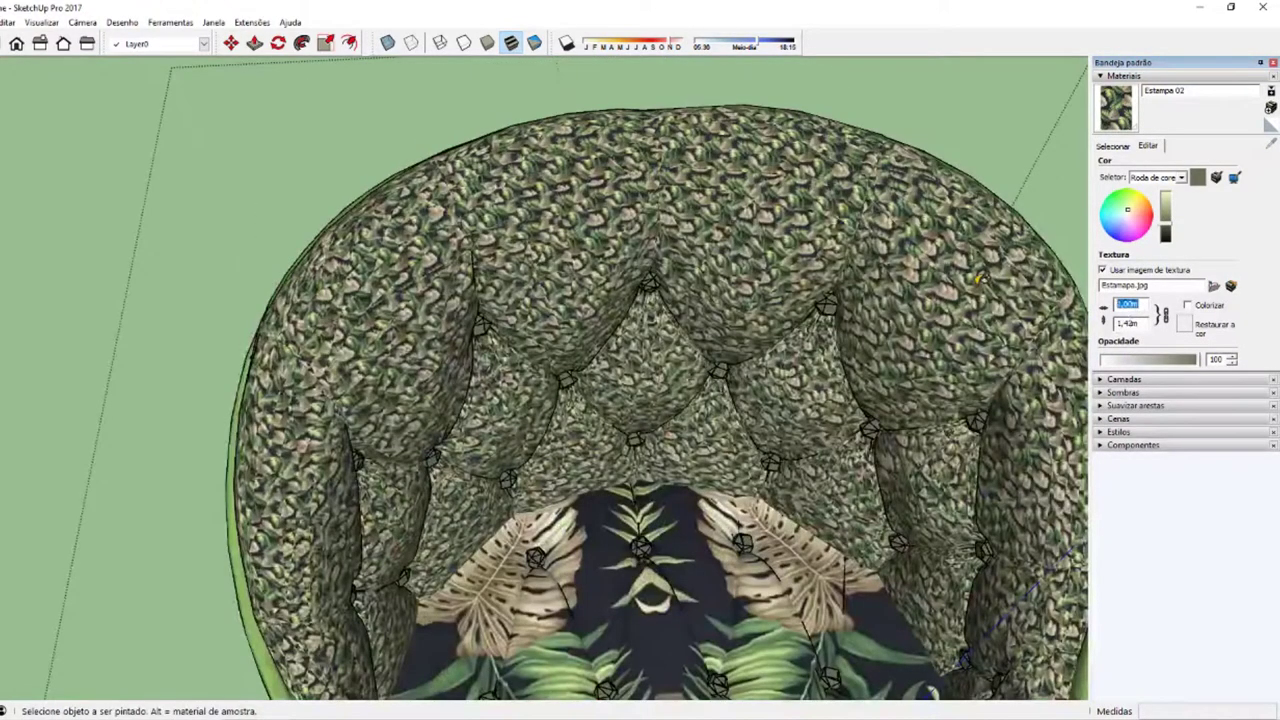
pyautogui.write('2')
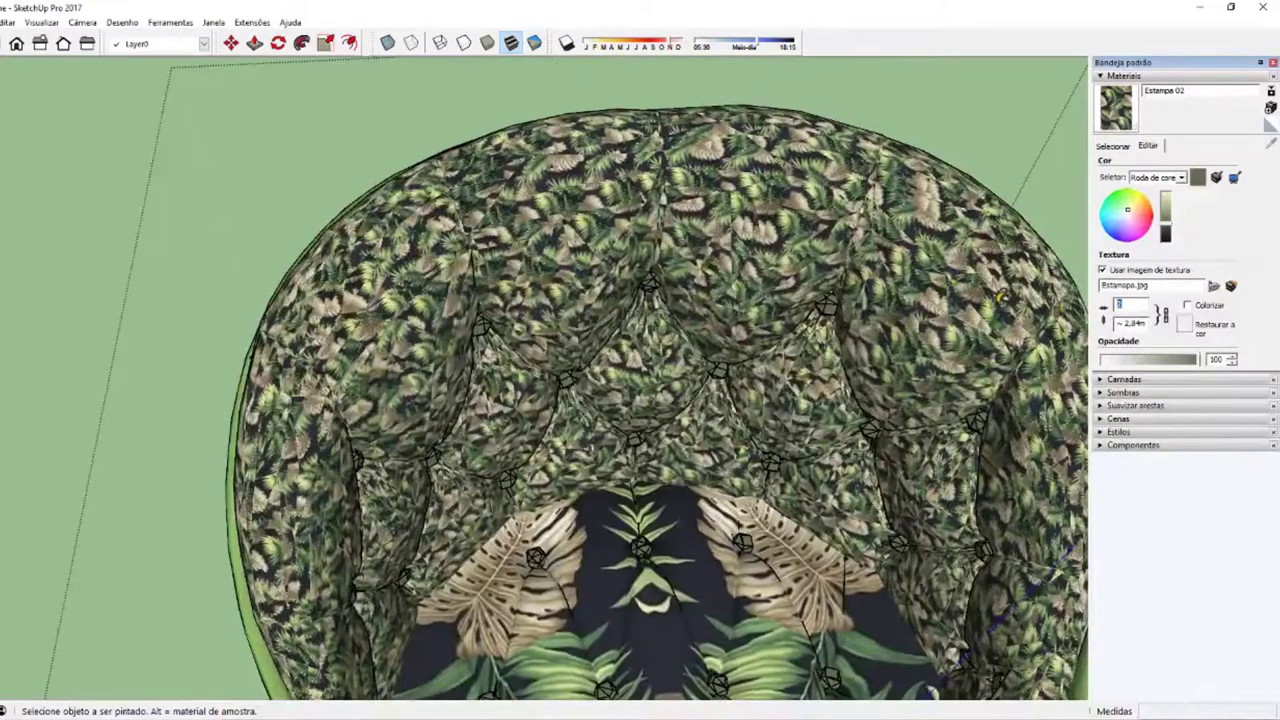
pyautogui.press('Return')
pyautogui.scroll(-5, 600, 450)
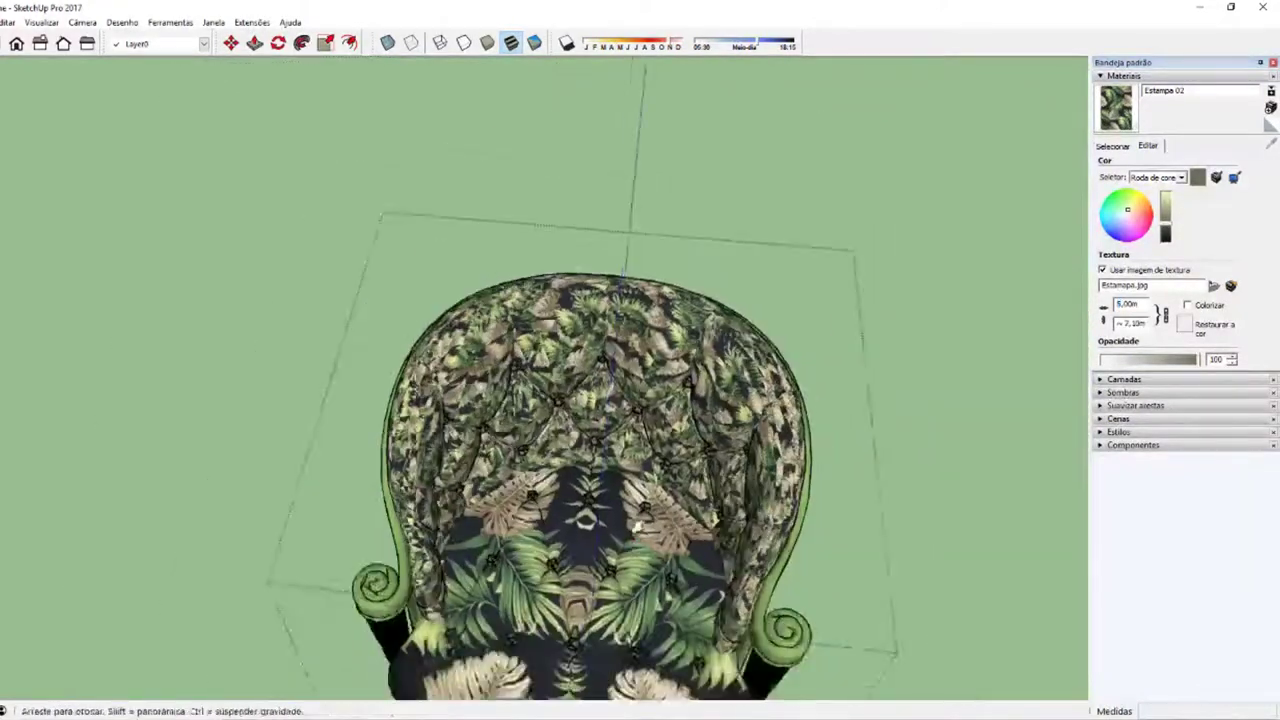
pyautogui.moveTo(636, 527); pyautogui.dragTo(640, 540, button='middle')
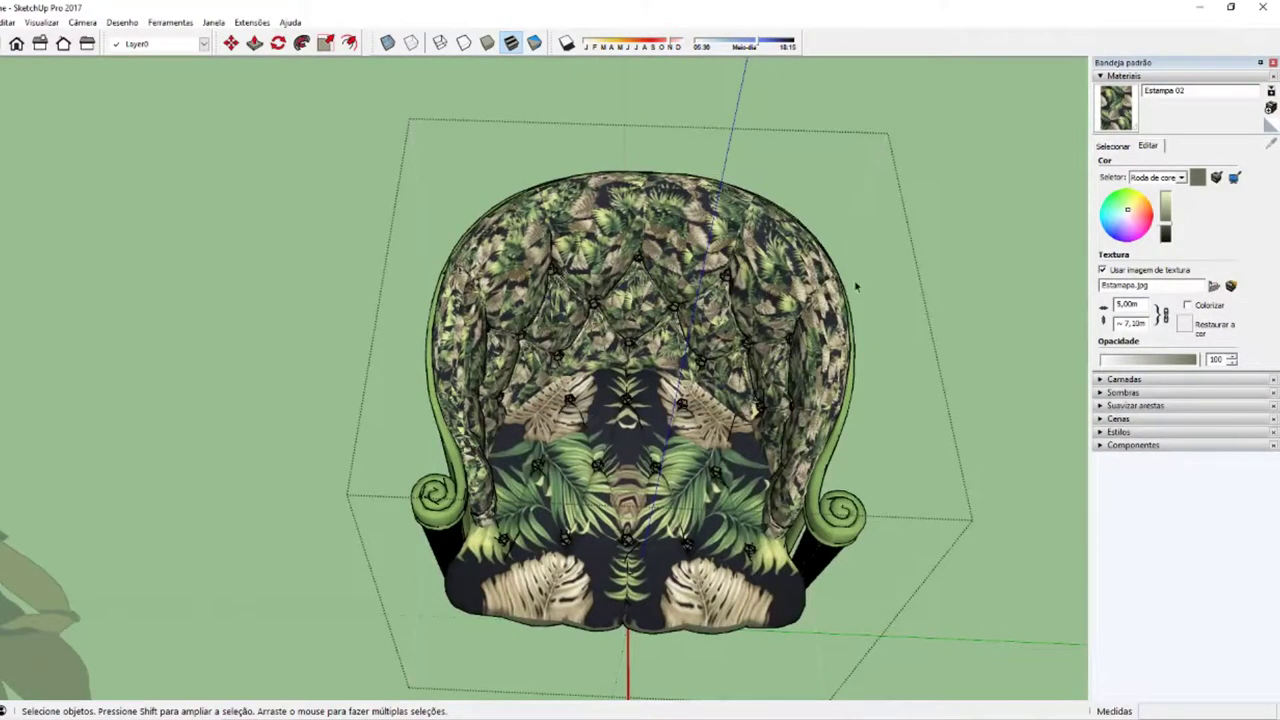
pyautogui.click(580, 220)
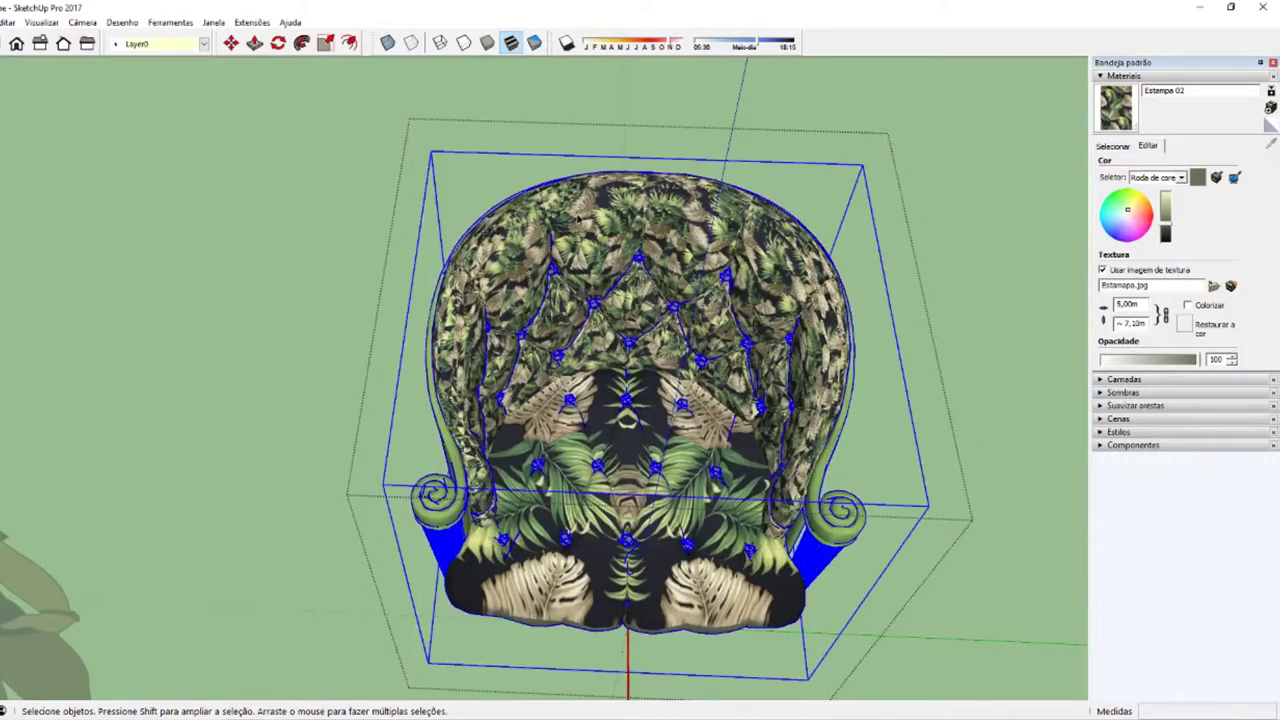
pyautogui.doubleClick(586, 222)
pyautogui.click(625, 218)
pyautogui.doubleClick(607, 220)
pyautogui.click(607, 220)
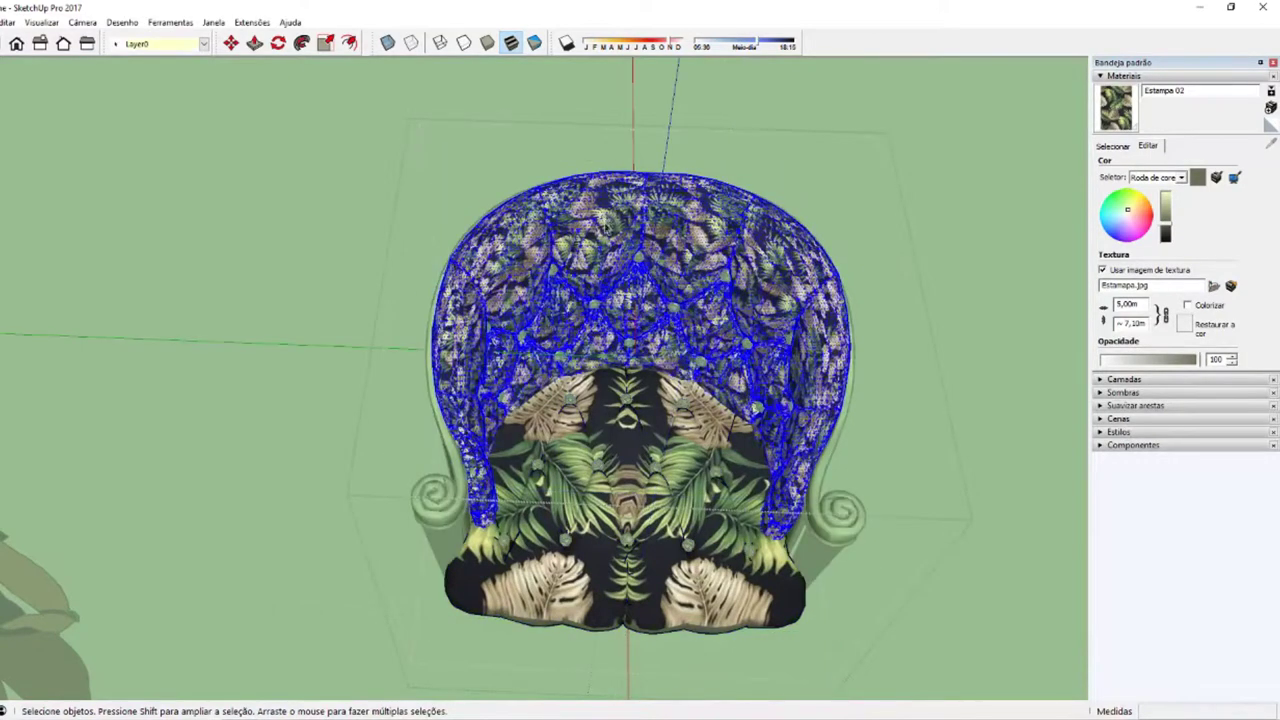
pyautogui.press('Escape')
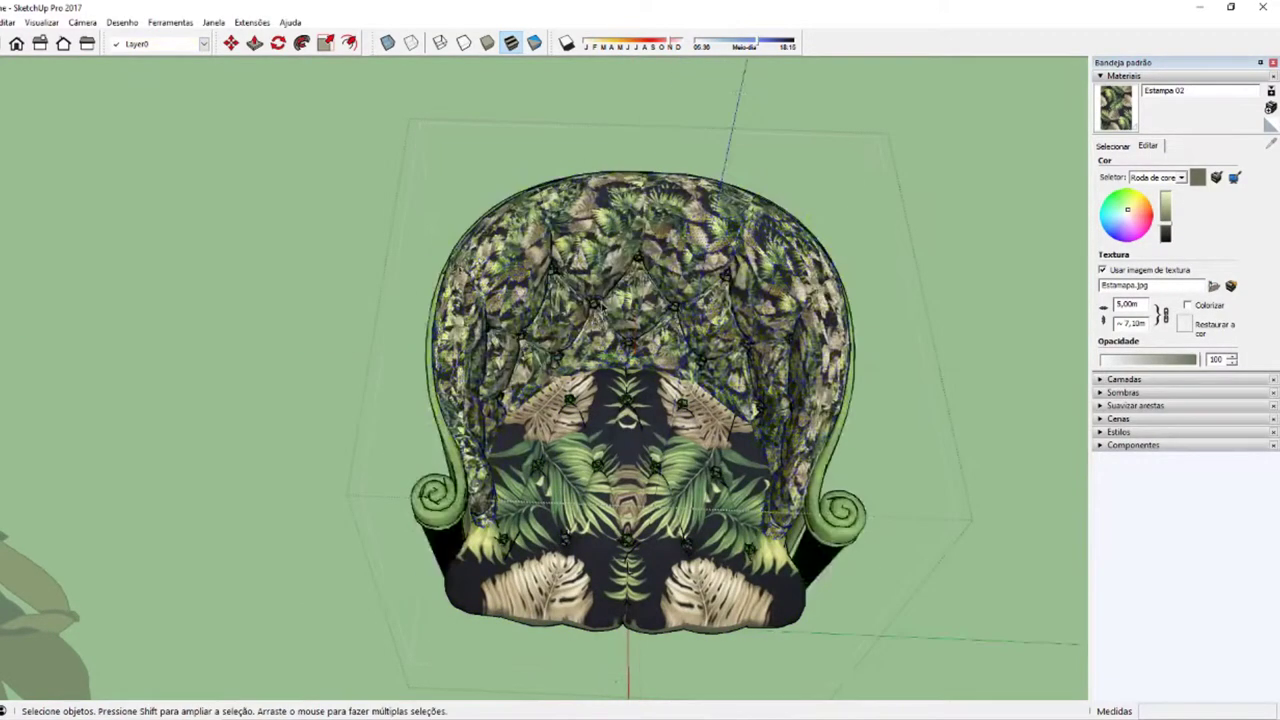
pyautogui.scroll(5, 618, 248)
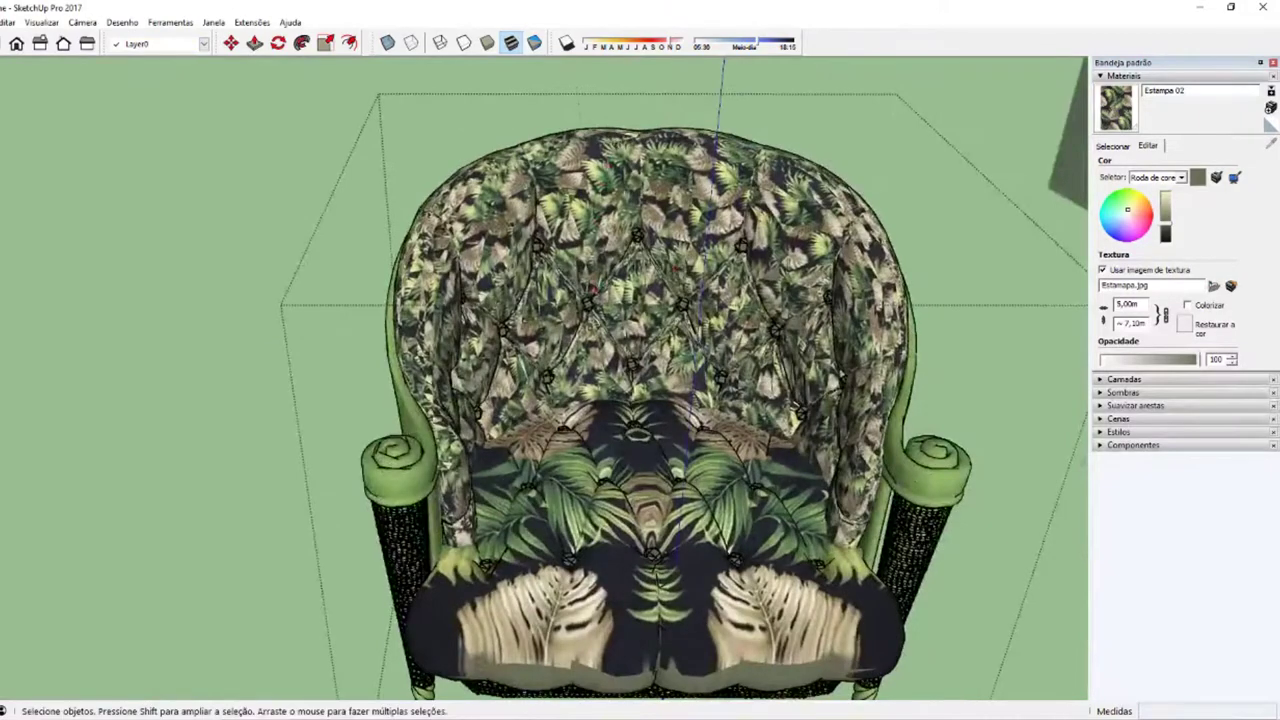
pyautogui.moveTo(640, 380)
pyautogui.mouseDown(button='middle')
pyautogui.moveTo(600, 370)
pyautogui.moveTo(650, 390)
pyautogui.moveTo(580, 484)
pyautogui.mouseUp(button='middle')
pyautogui.scroll(-3, 640, 380)
pyautogui.scroll(3, 671, 368)
pyautogui.scroll(2, 632, 414)
pyautogui.scroll(-2, 628, 418)
pyautogui.scroll(-2, 576, 412)
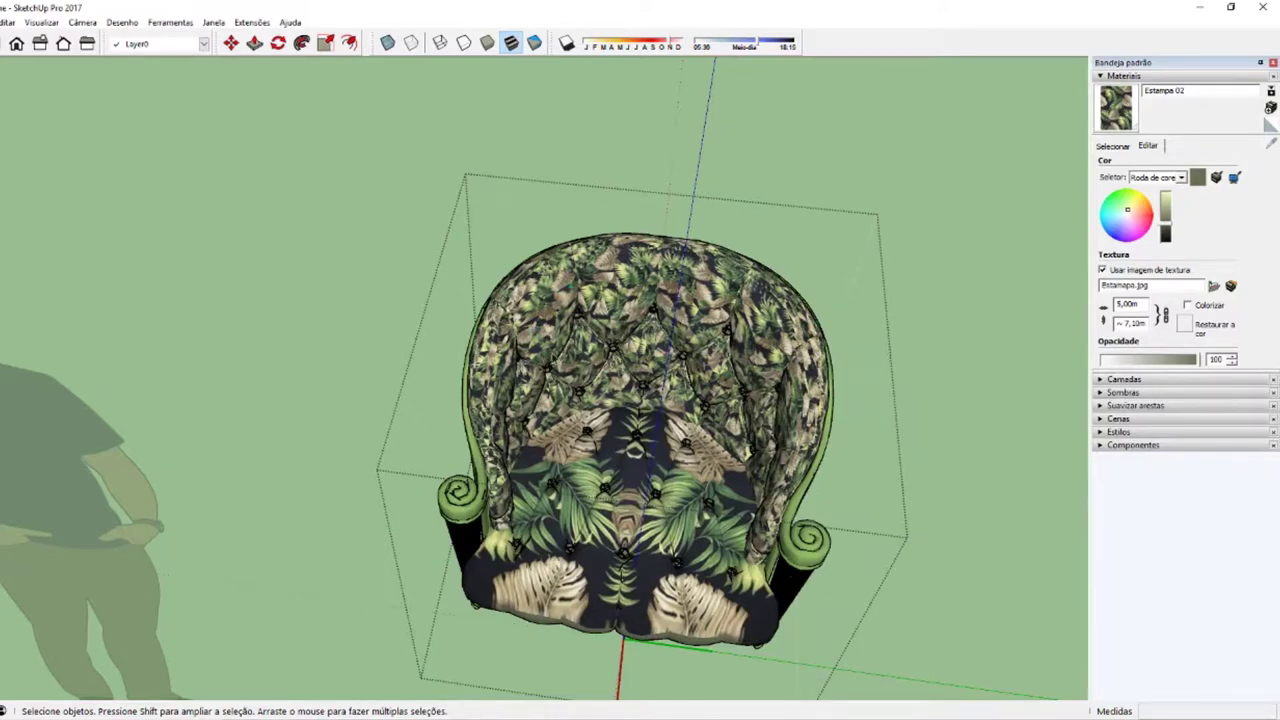
# Step: Zoom in on the armchair, select the leaf-textured backrest surface and orbit around it
pyautogui.scroll(3, 650, 380)
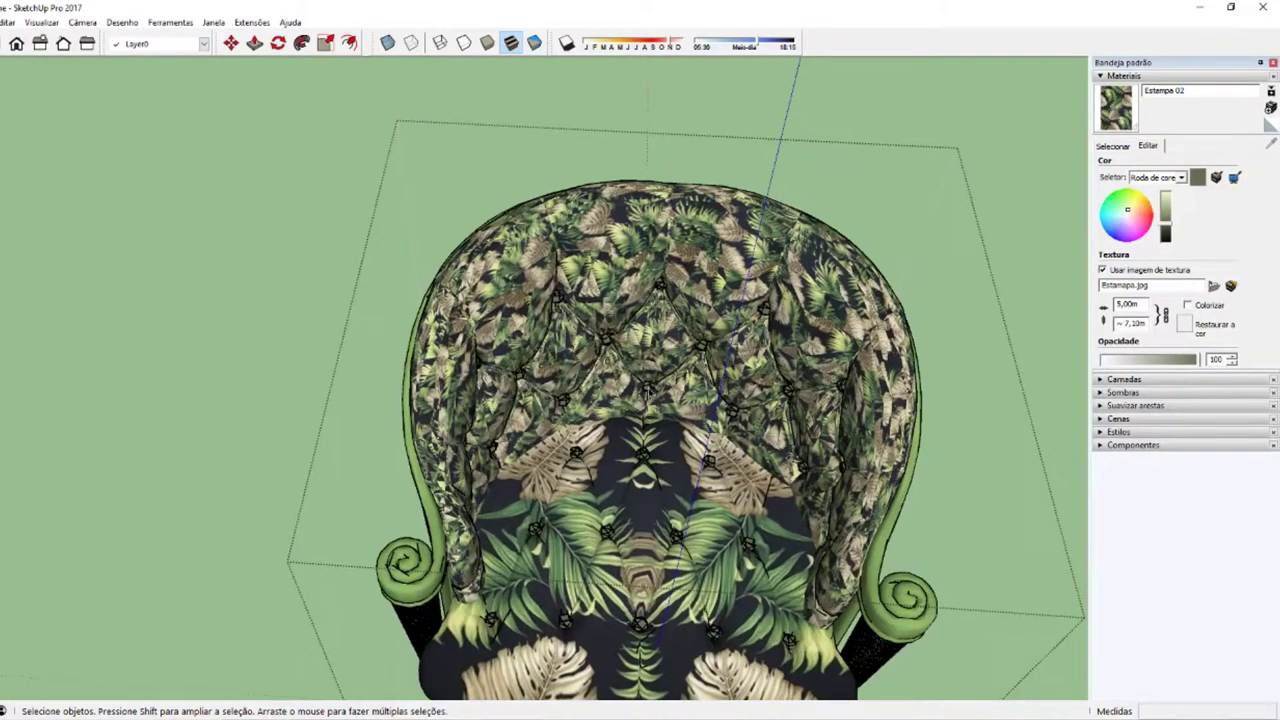
pyautogui.scroll(1, 640, 400)
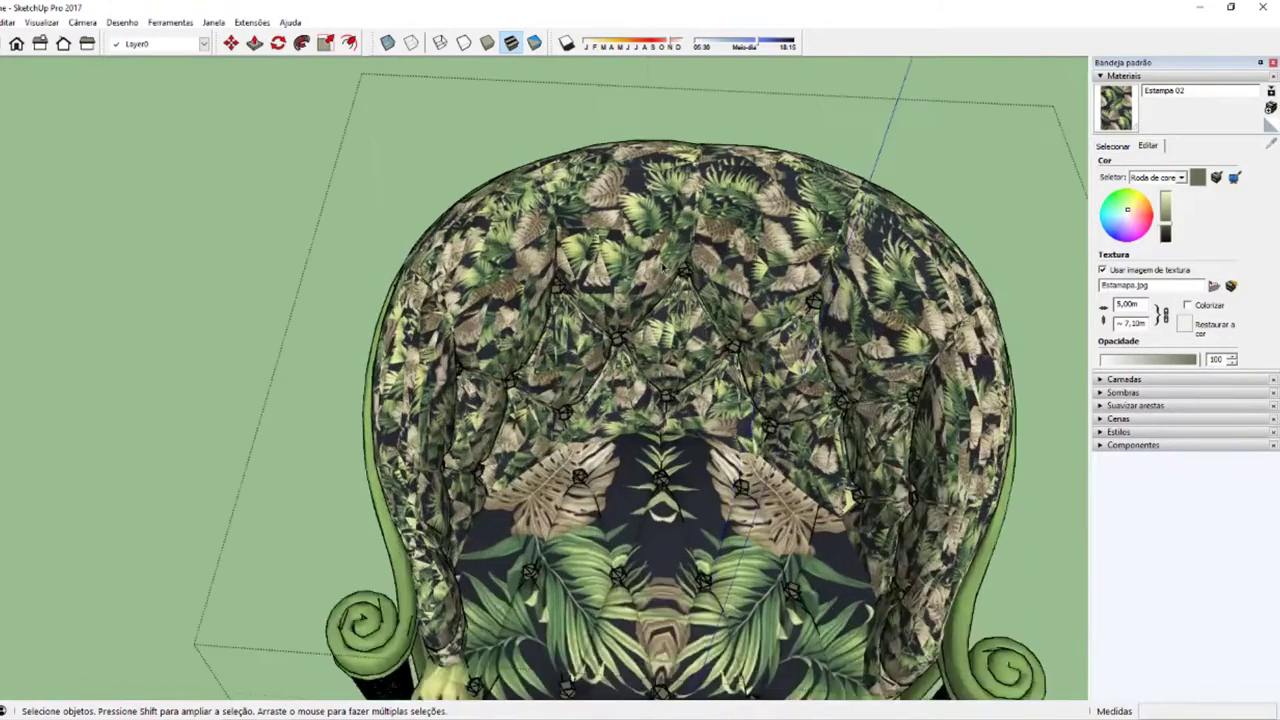
pyautogui.scroll(1, 640, 400)
pyautogui.scroll(1, 640, 400)
pyautogui.scroll(-1, 640, 400)
pyautogui.scroll(-1, 640, 470)
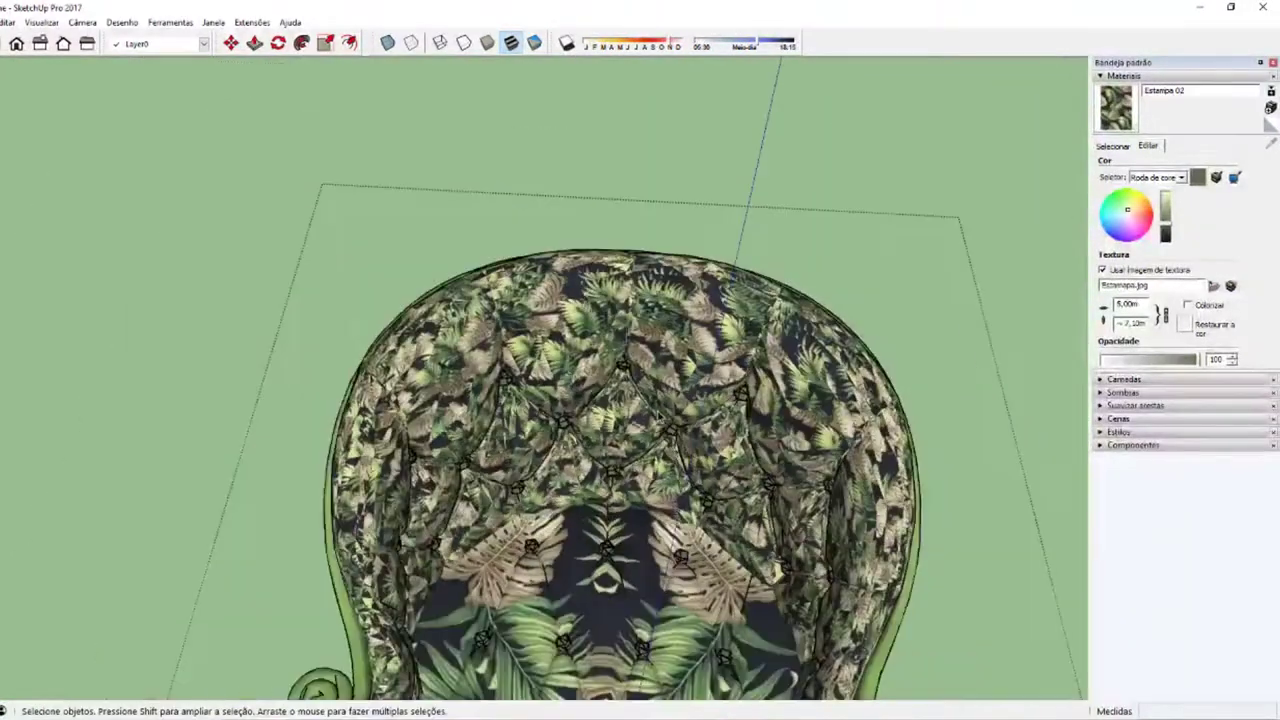
pyautogui.scroll(-1, 640, 470)
pyautogui.scroll(-2, 640, 470)
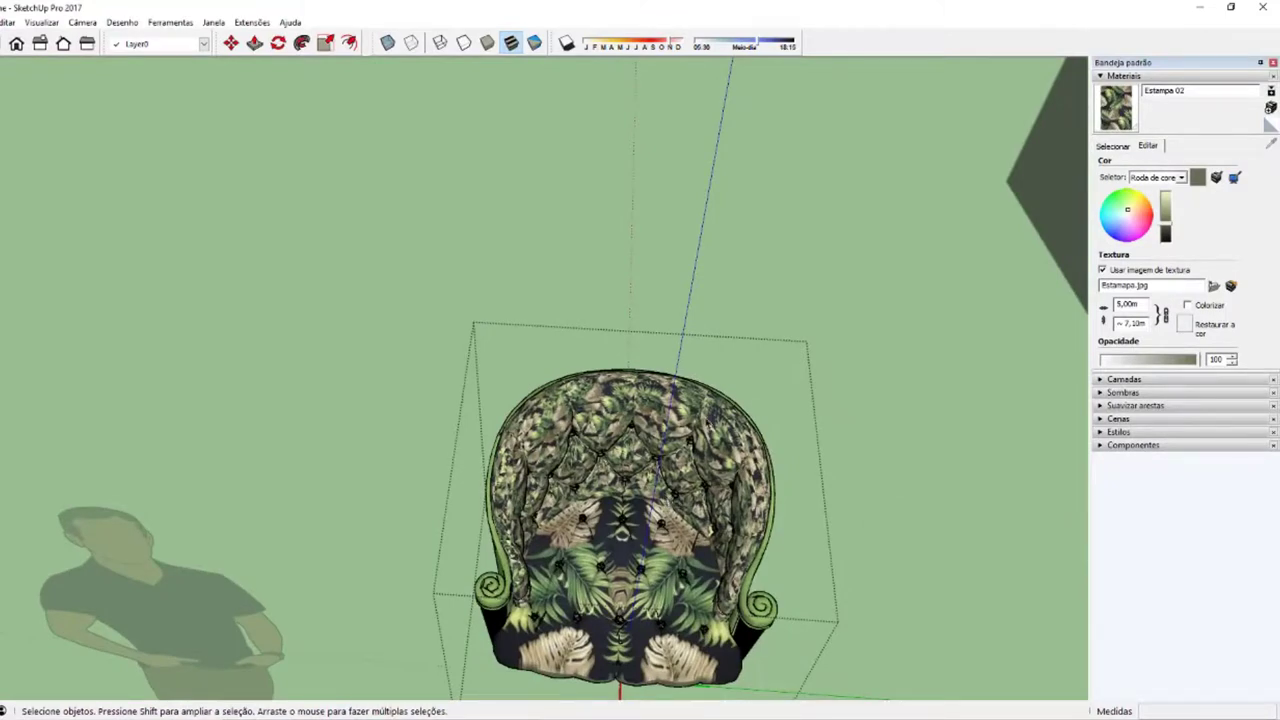
pyautogui.scroll(4, 734, 390)
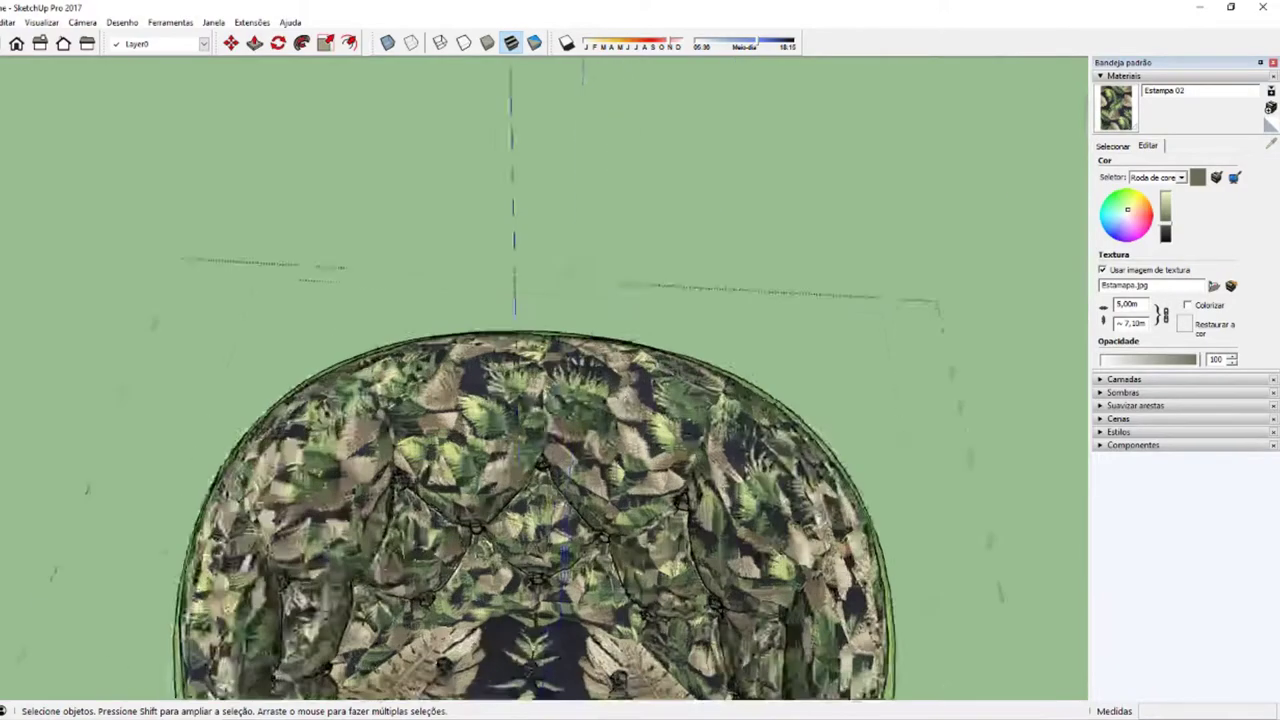
pyautogui.scroll(1, 734, 390)
pyautogui.click(720, 400)
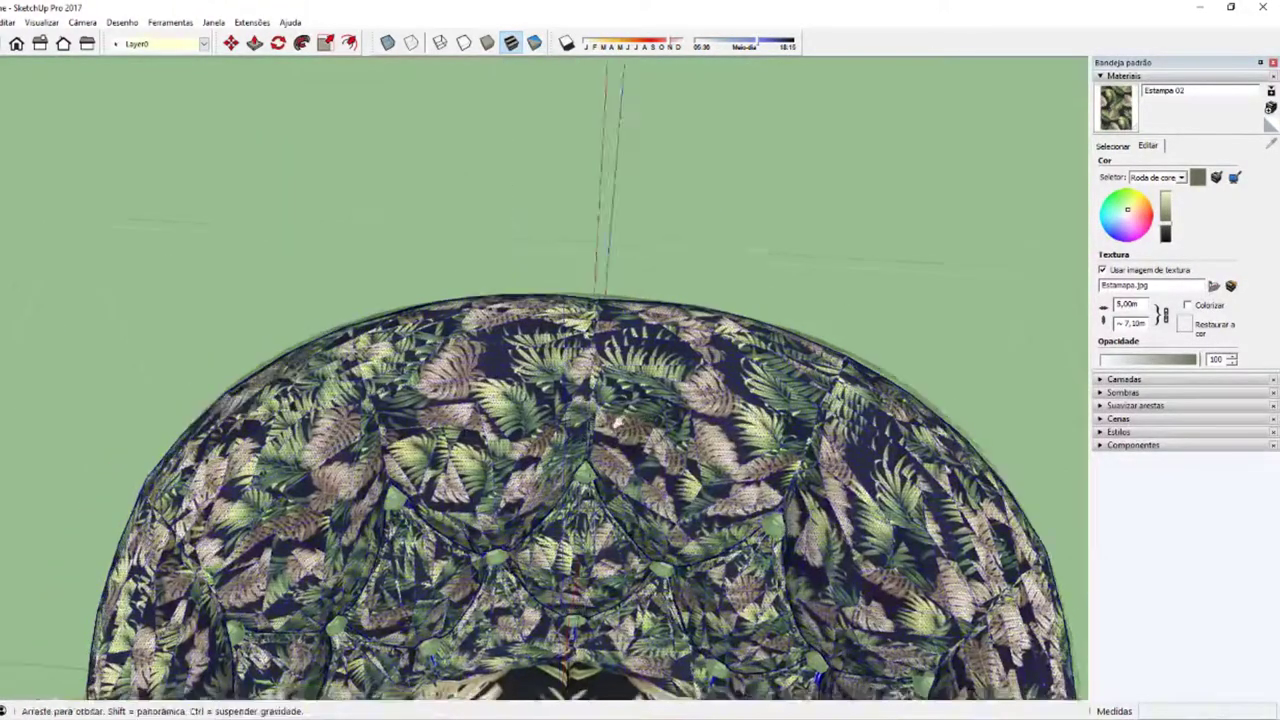
pyautogui.moveTo(600, 400)
pyautogui.mouseDown(button='middle')
pyautogui.moveTo(638, 384)
pyautogui.moveTo(600, 300)
pyautogui.mouseUp(button='middle')
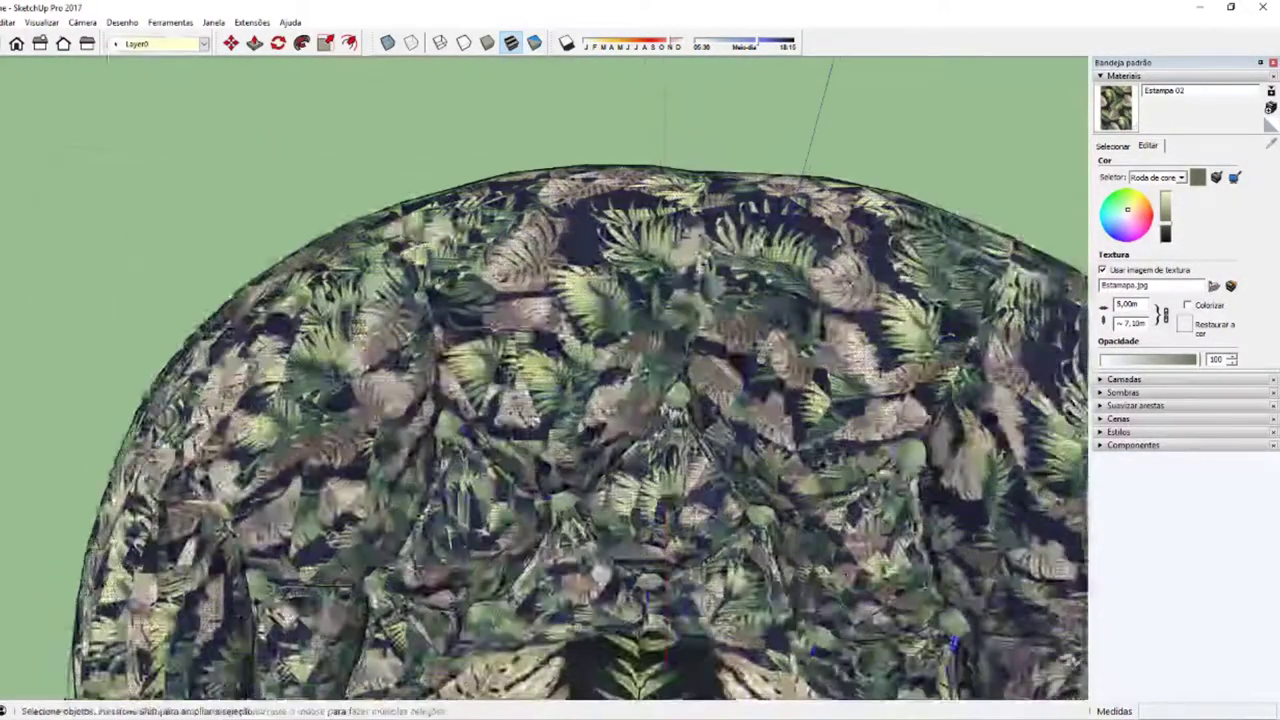
# Step: Show hidden geometry and inspect the backrest's texture patches up close
pyautogui.click(41, 22)
pyautogui.click(59, 75)
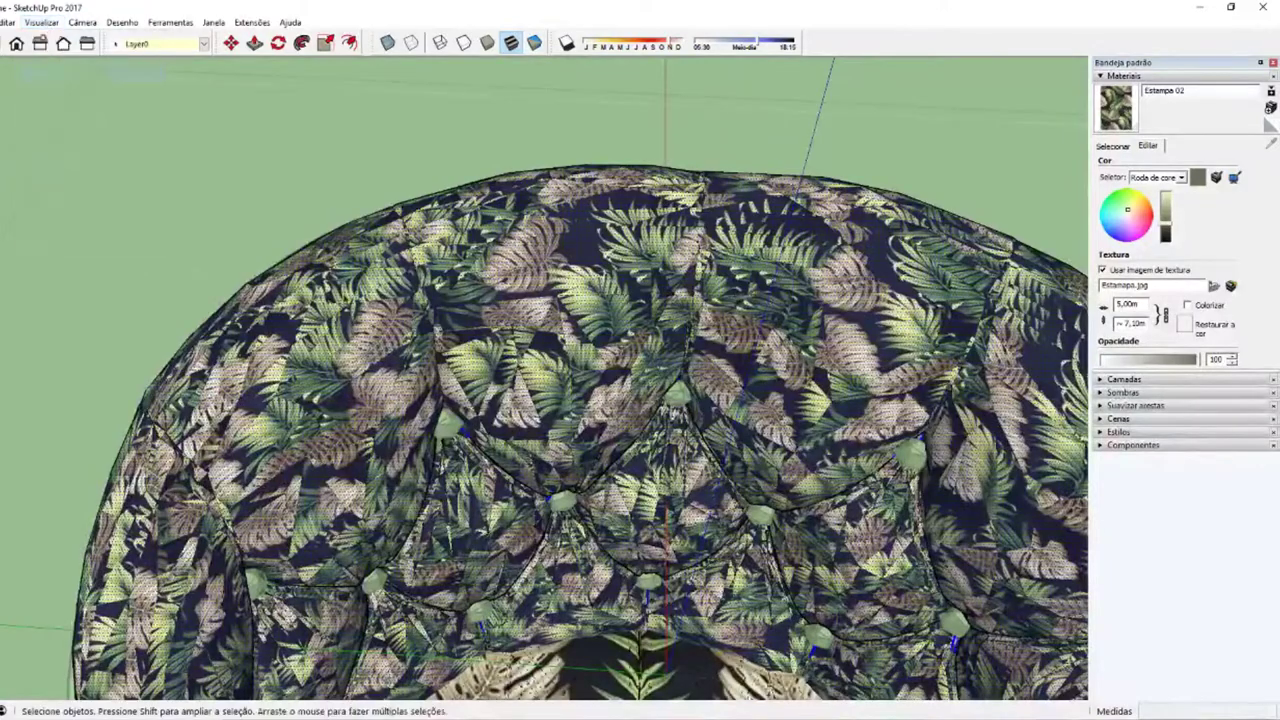
pyautogui.moveTo(600, 400); pyautogui.dragTo(640, 360, button='middle')
pyautogui.scroll(3, 545, 380)
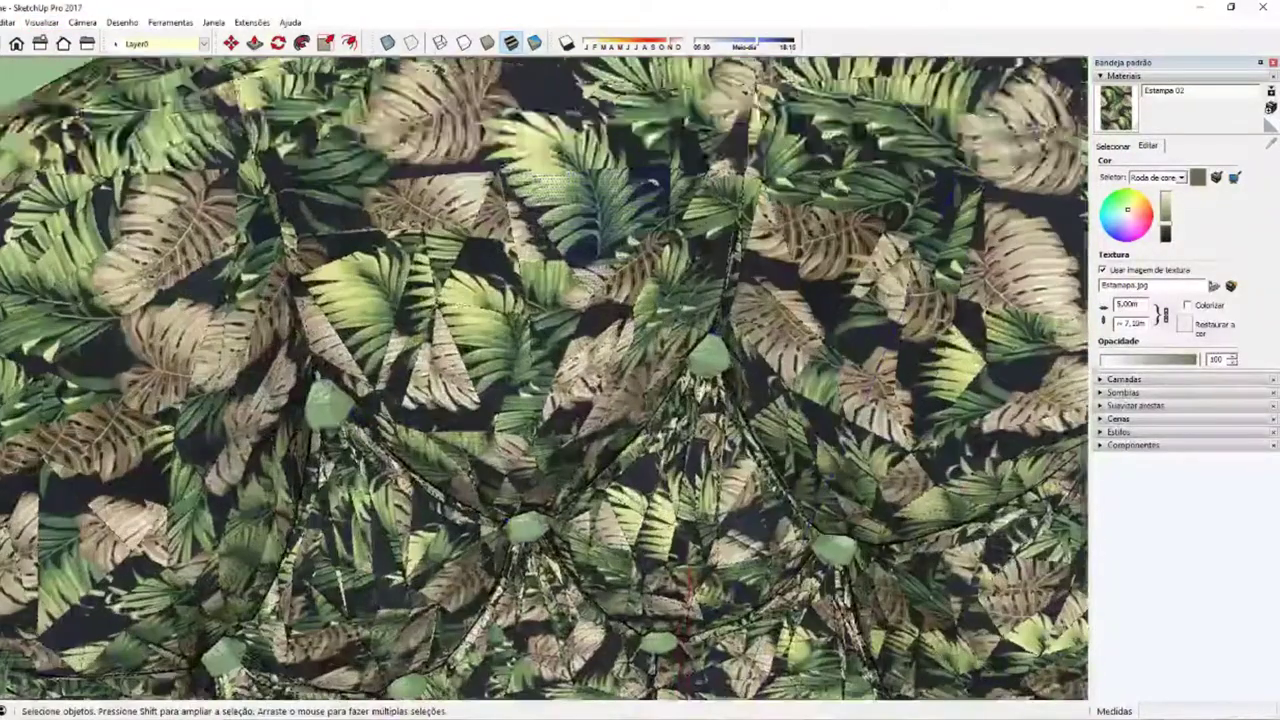
pyautogui.scroll(3, 545, 380)
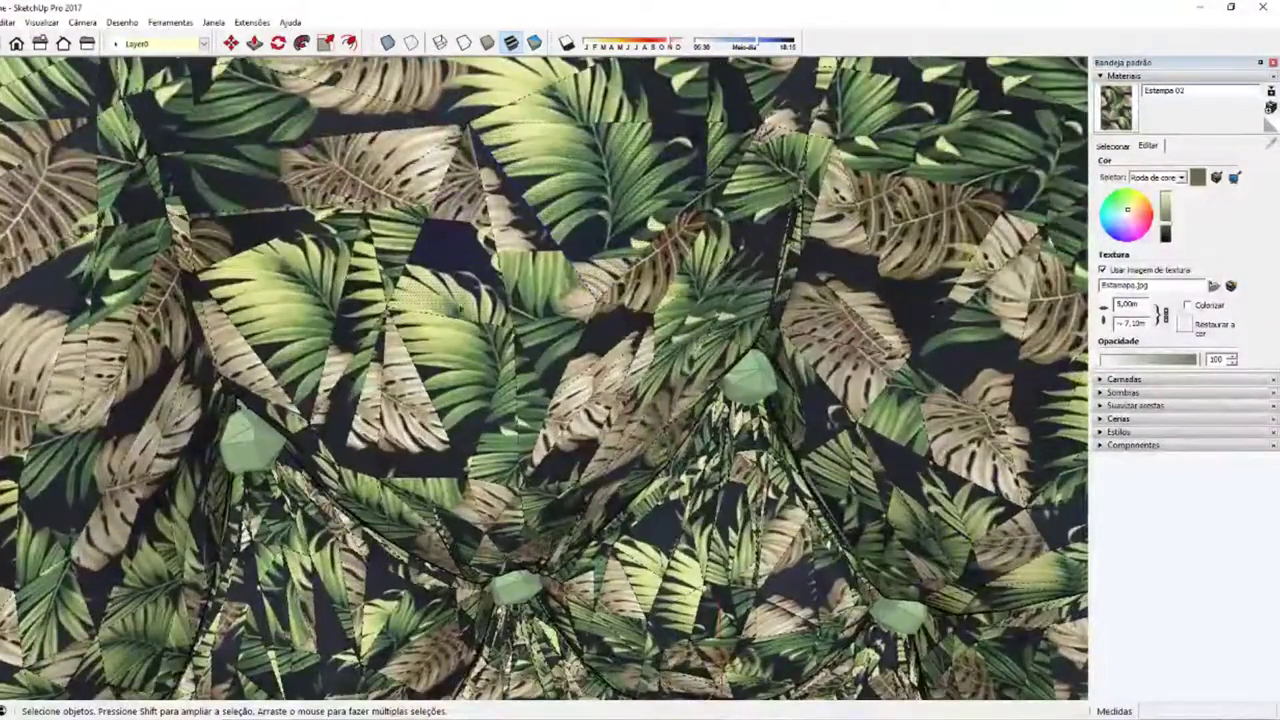
pyautogui.scroll(-3, 545, 380)
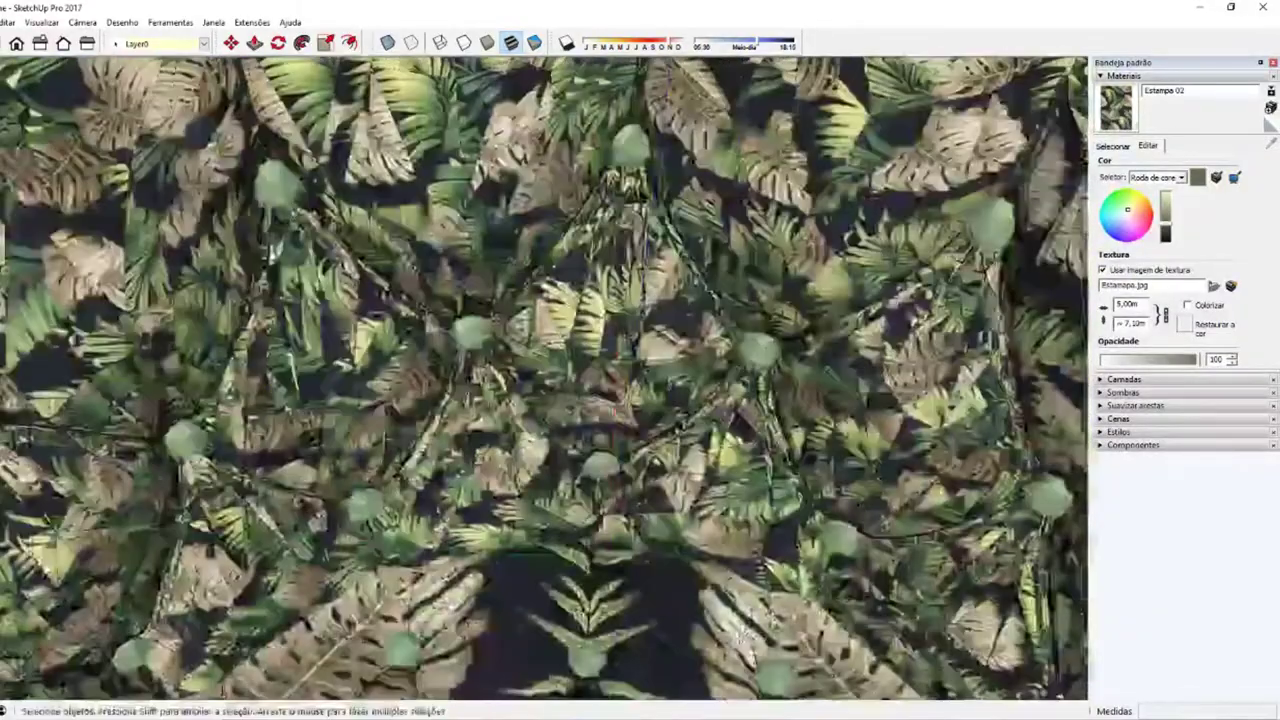
pyautogui.scroll(3, 212, 617)
pyautogui.scroll(-3, 545, 380)
pyautogui.scroll(-2, 545, 380)
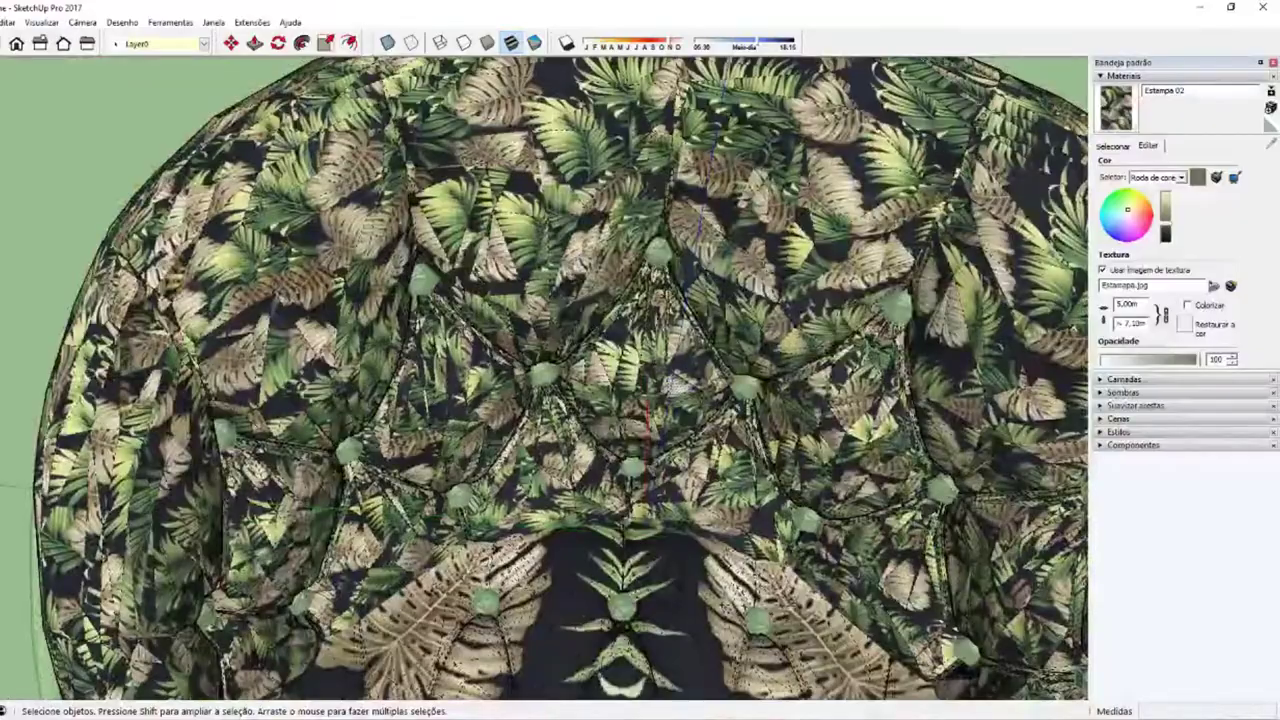
pyautogui.scroll(3, 648, 425)
pyautogui.scroll(2, 545, 380)
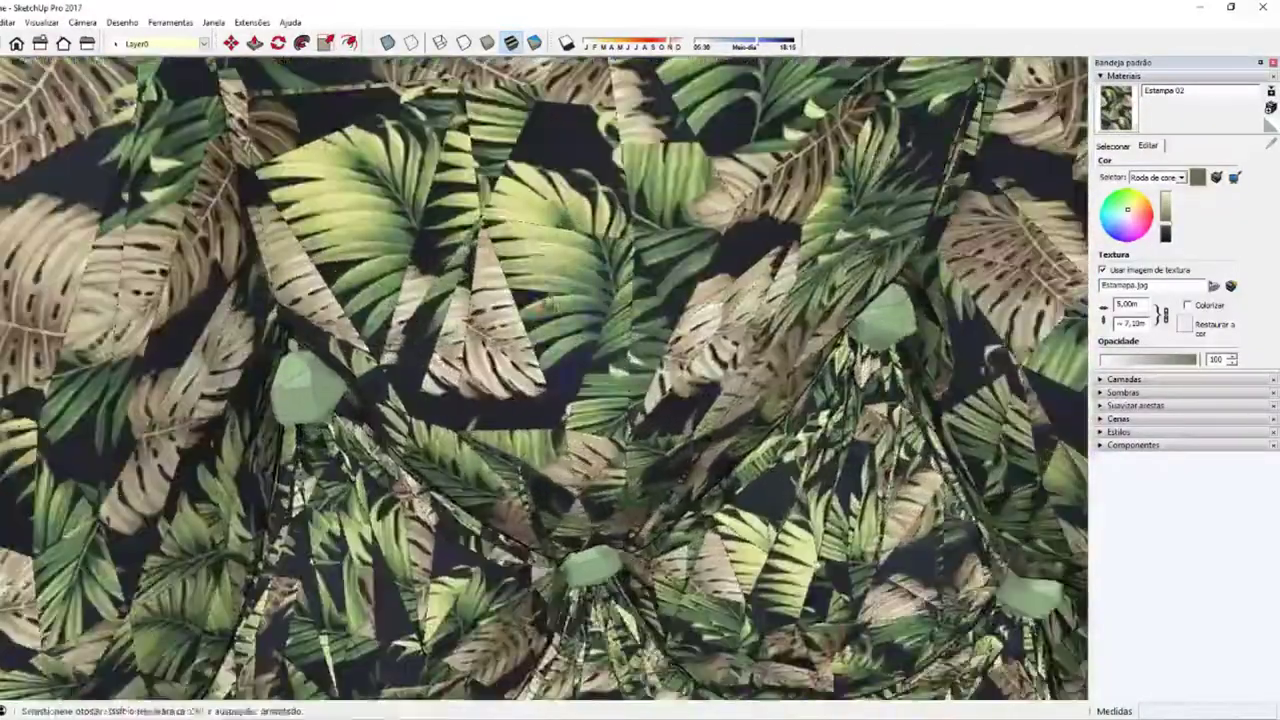
pyautogui.moveTo(545, 380)
pyautogui.mouseDown(button='middle')
pyautogui.moveTo(600, 360)
pyautogui.moveTo(640, 380)
pyautogui.moveTo(620, 360)
pyautogui.mouseUp(button='middle')
pyautogui.scroll(-3, 545, 380)
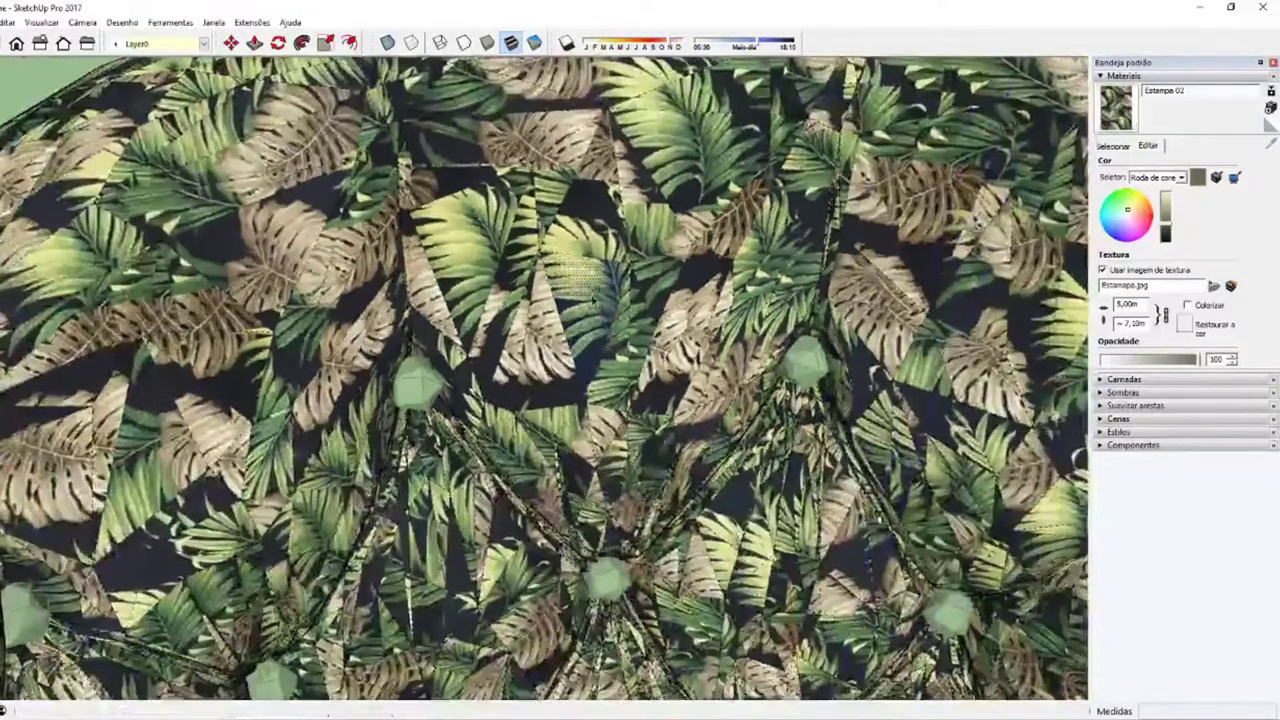
pyautogui.scroll(3, 545, 380)
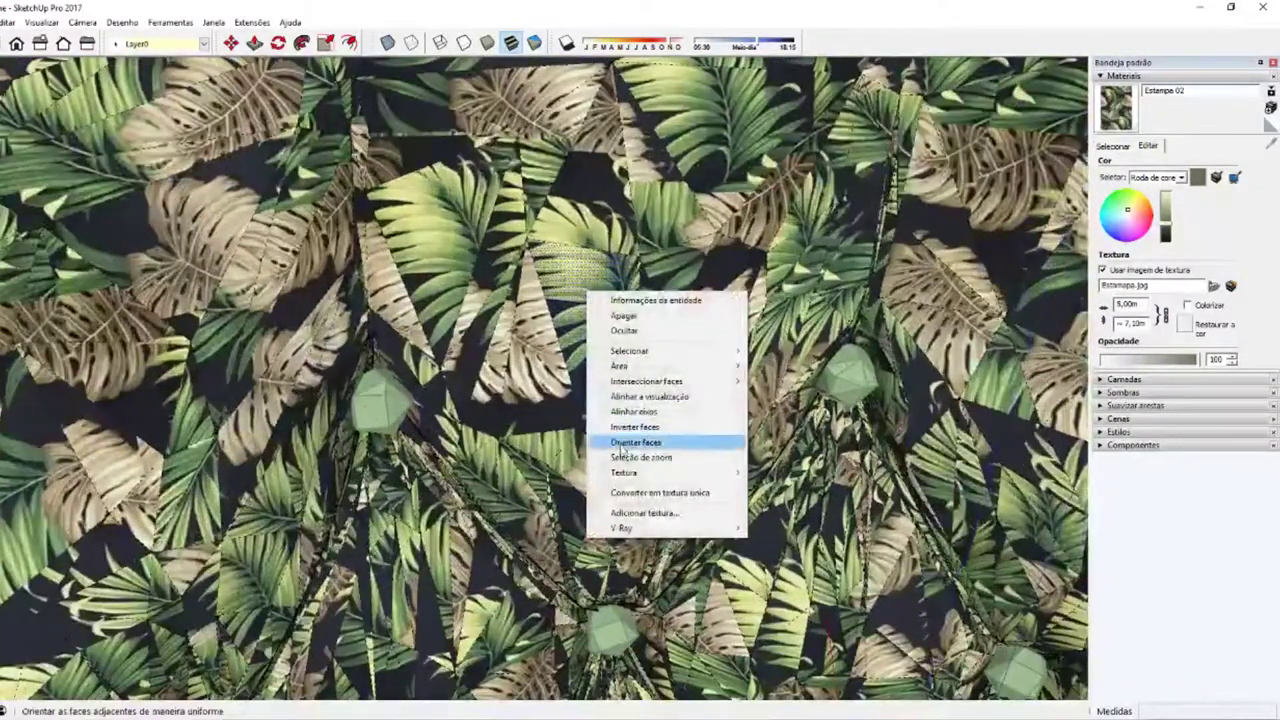
pyautogui.moveTo(624, 473)
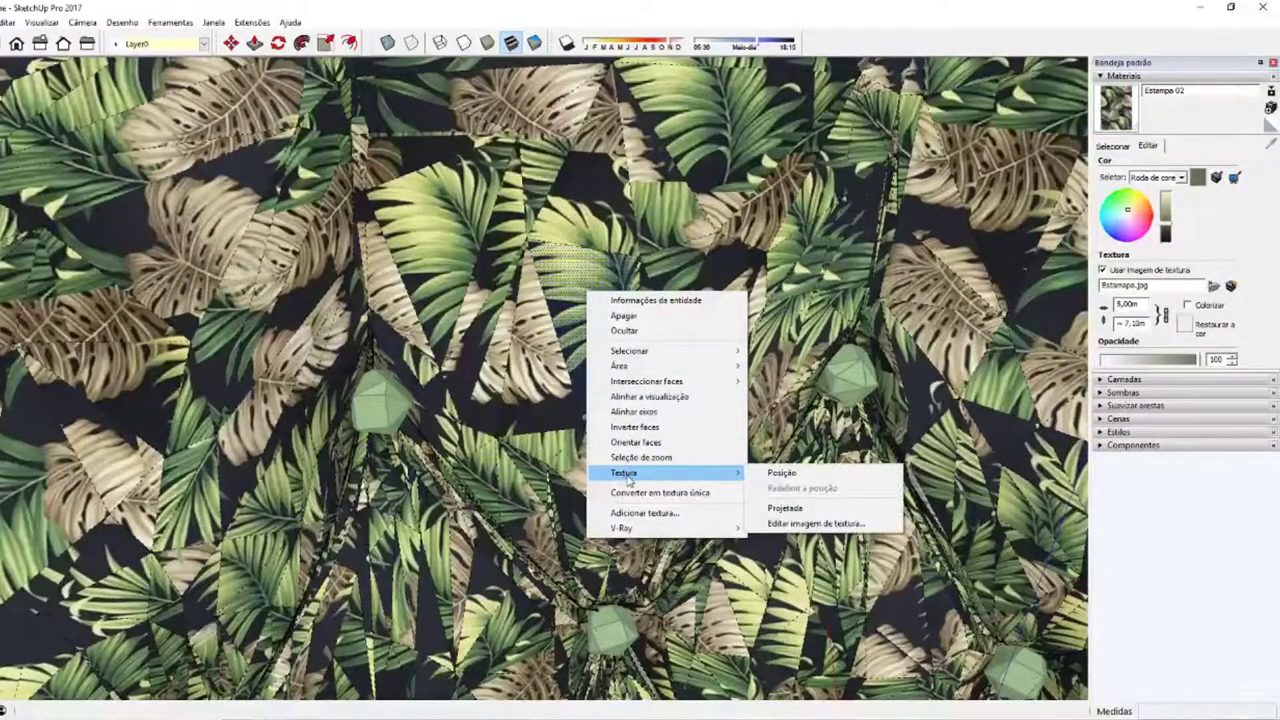
# Step: Dismiss the Texture submenu, zoom over the backrest, and open the View menu at Hidden Geometry
pyautogui.click(570, 246)
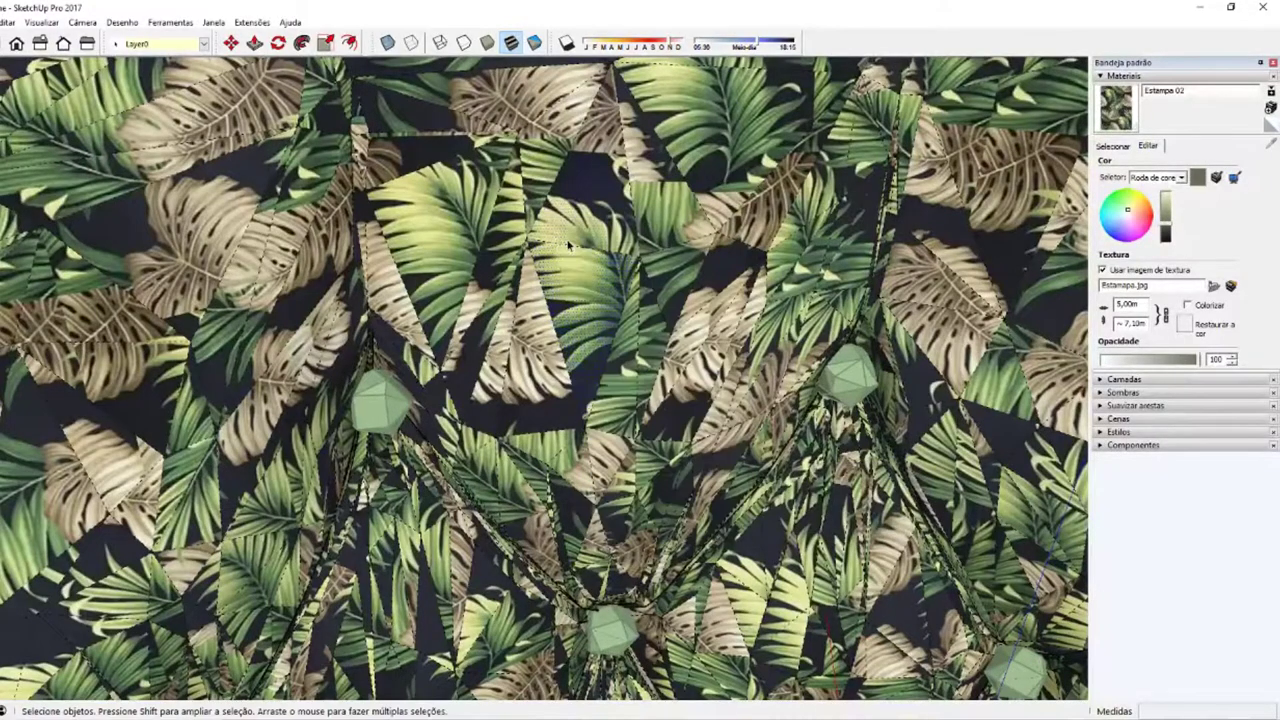
pyautogui.scroll(-5, 547, 238)
pyautogui.scroll(-3, 547, 238)
pyautogui.scroll(-2, 547, 238)
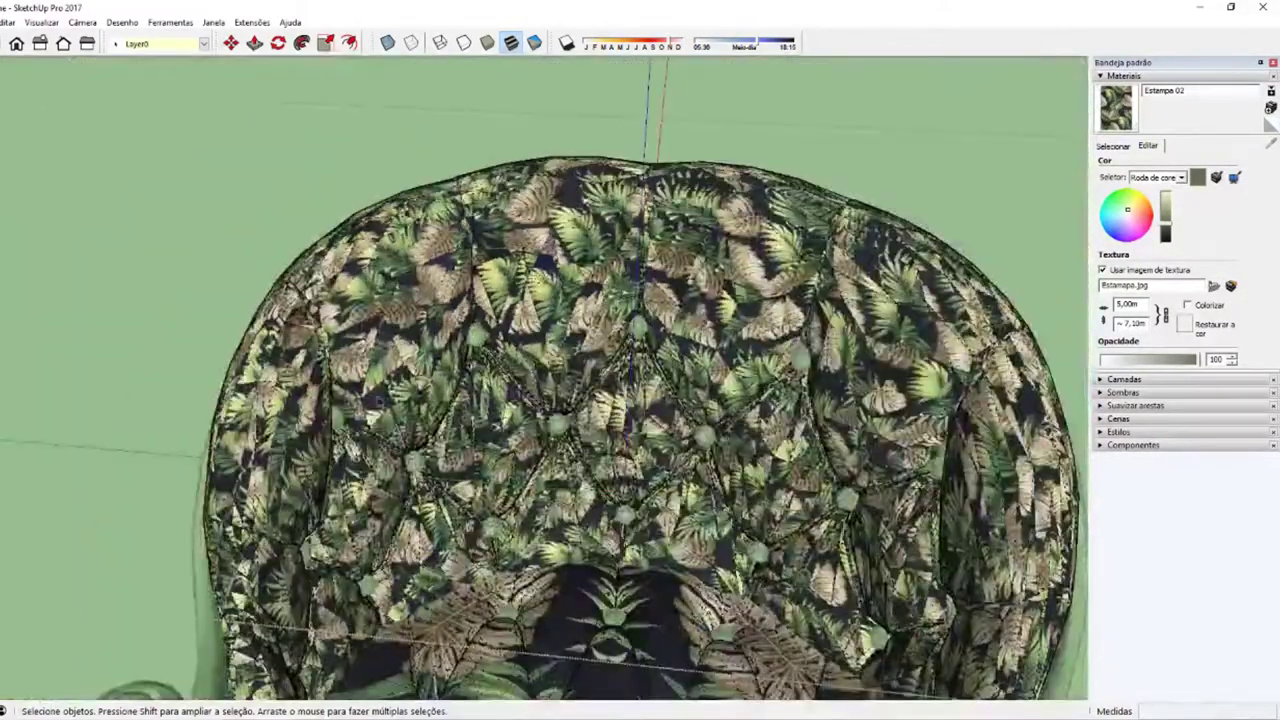
pyautogui.scroll(3, 547, 238)
pyautogui.scroll(4, 547, 238)
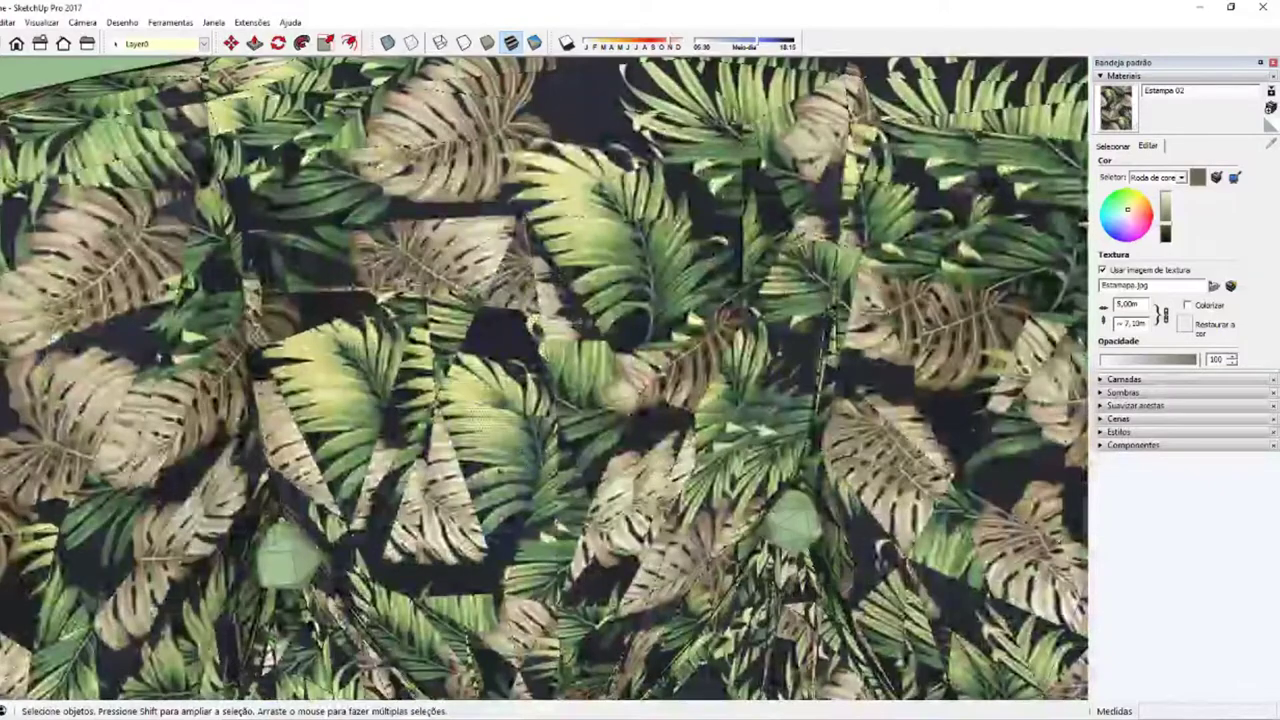
pyautogui.rightClick(506, 450)
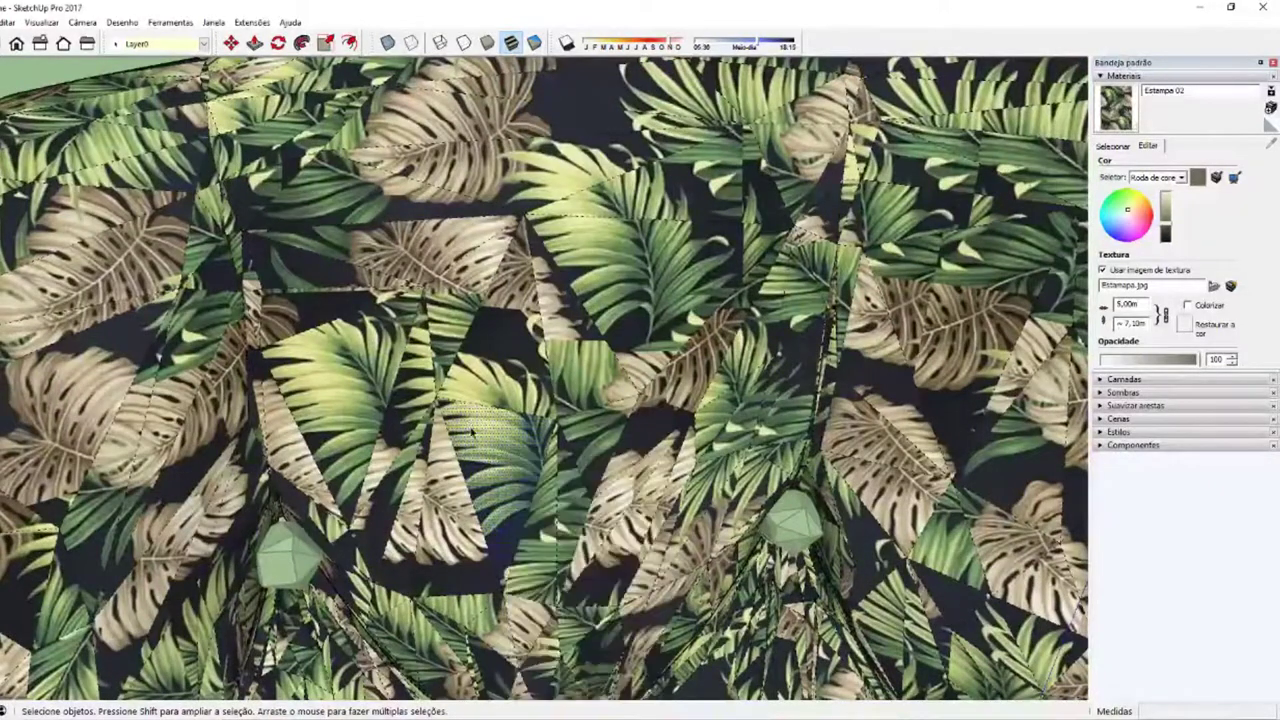
pyautogui.click(470, 428)
pyautogui.click(40, 22)
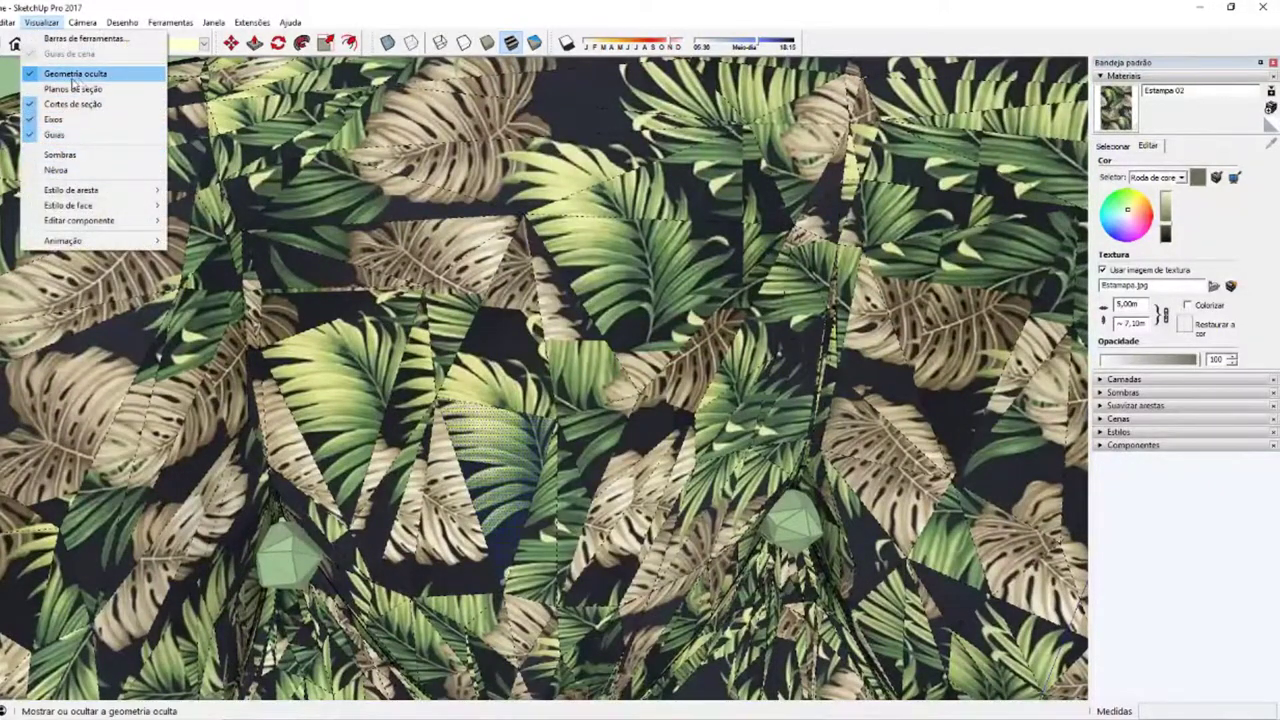
# Step: Make the backrest face's texture Projected, zoom out, and show the model's material swatches
pyautogui.click(476, 444)
pyautogui.rightClick(493, 448)
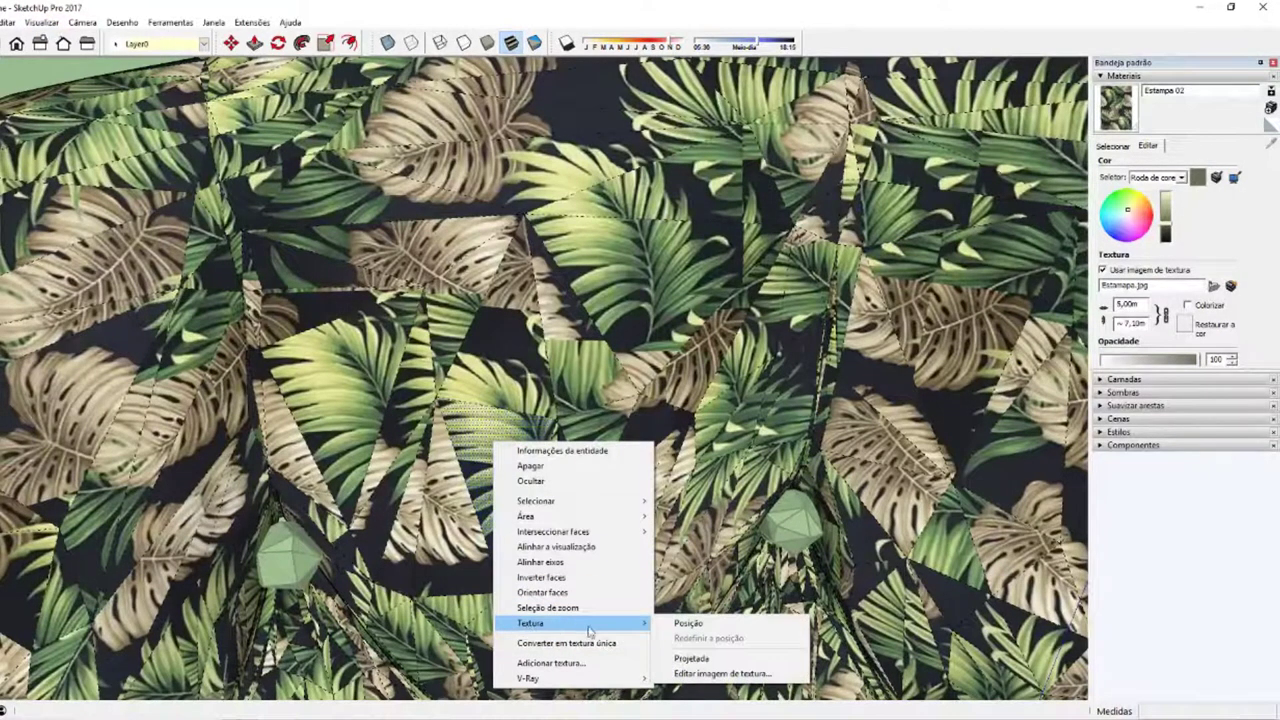
pyautogui.moveTo(540, 623)
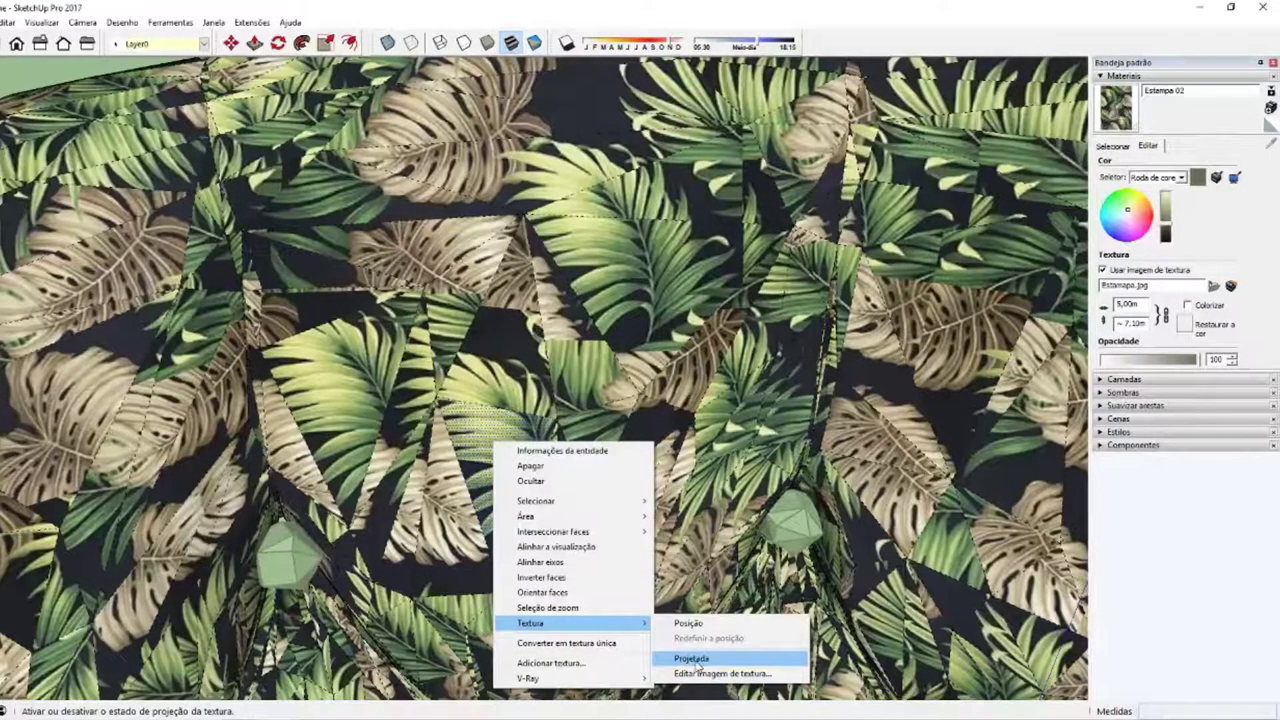
pyautogui.click(697, 664)
pyautogui.scroll(-2, 530, 473)
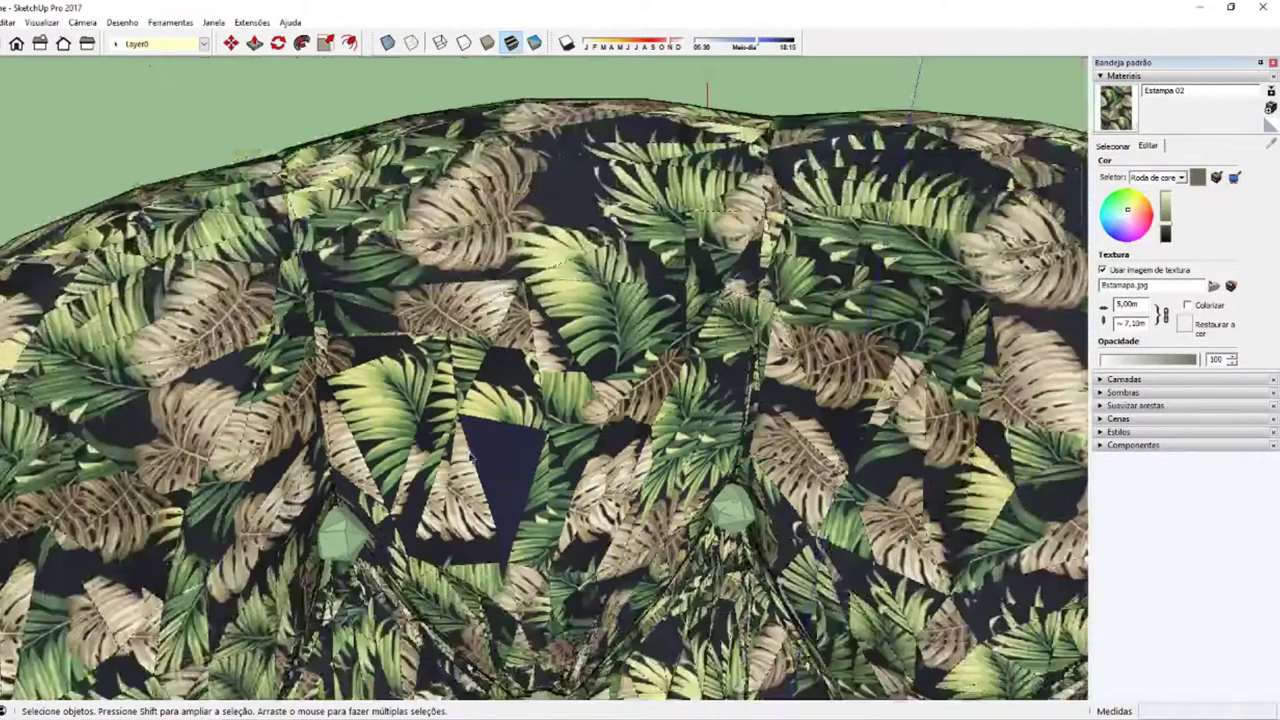
pyautogui.scroll(-3, 540, 465)
pyautogui.scroll(-1, 555, 455)
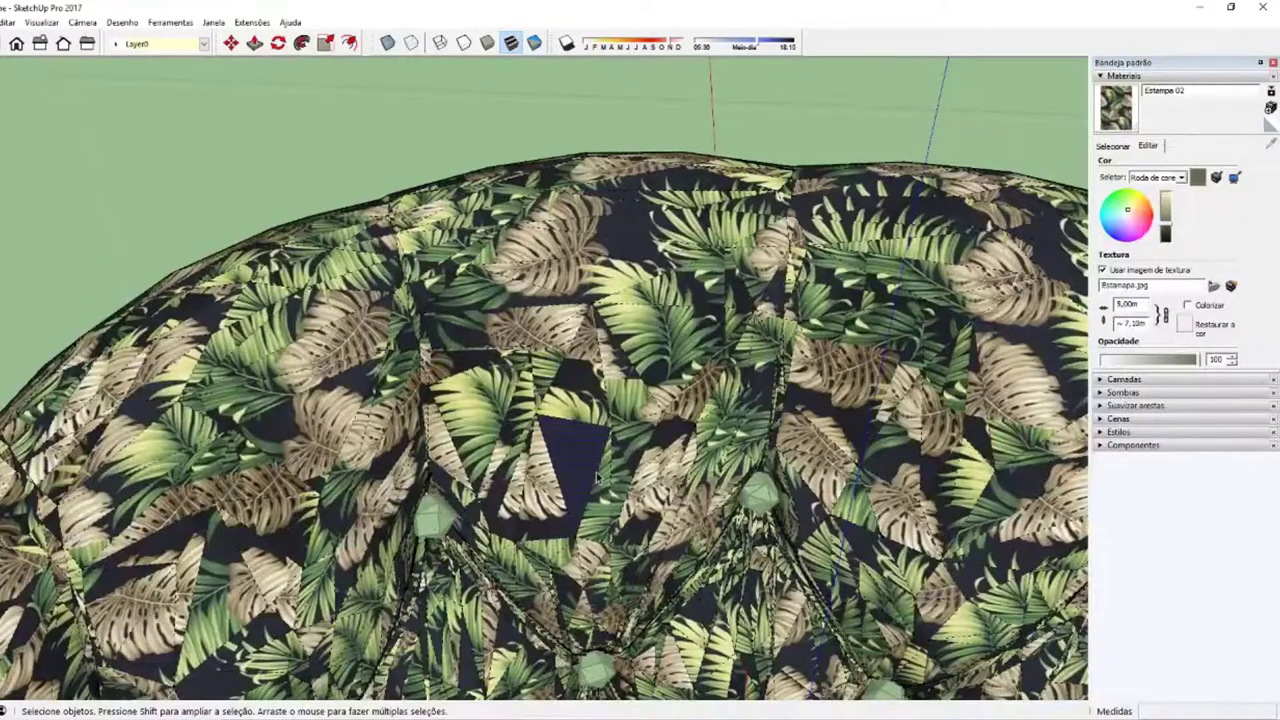
pyautogui.click(1112, 146)
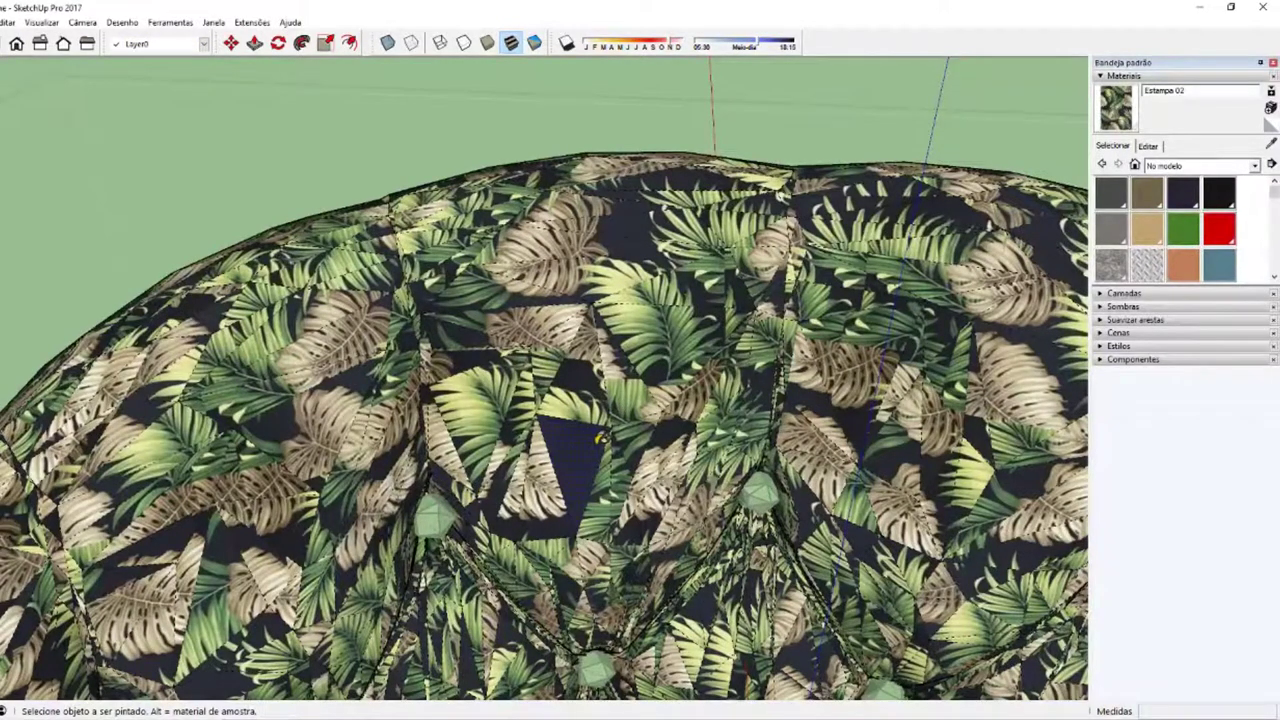
# Step: Select the entire tufted backrest, paint it with Estampa 02, and orbit to face it
pyautogui.press('space')
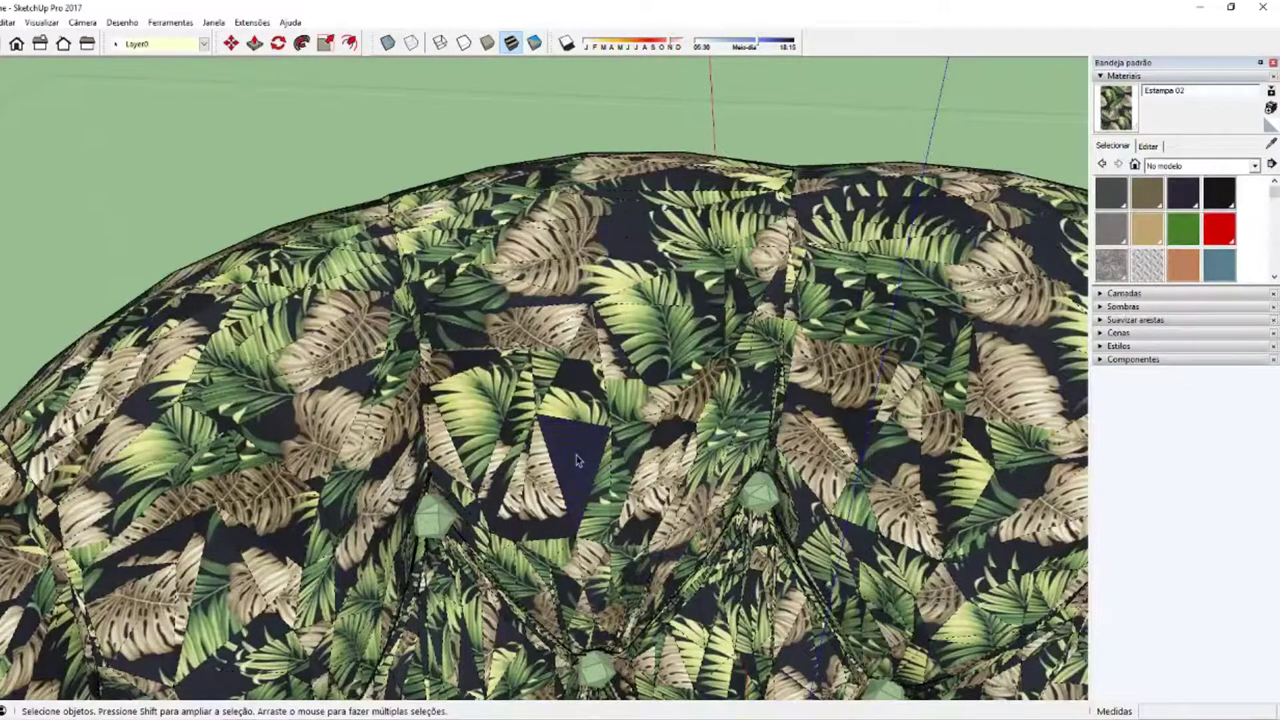
pyautogui.tripleClick(576, 463)
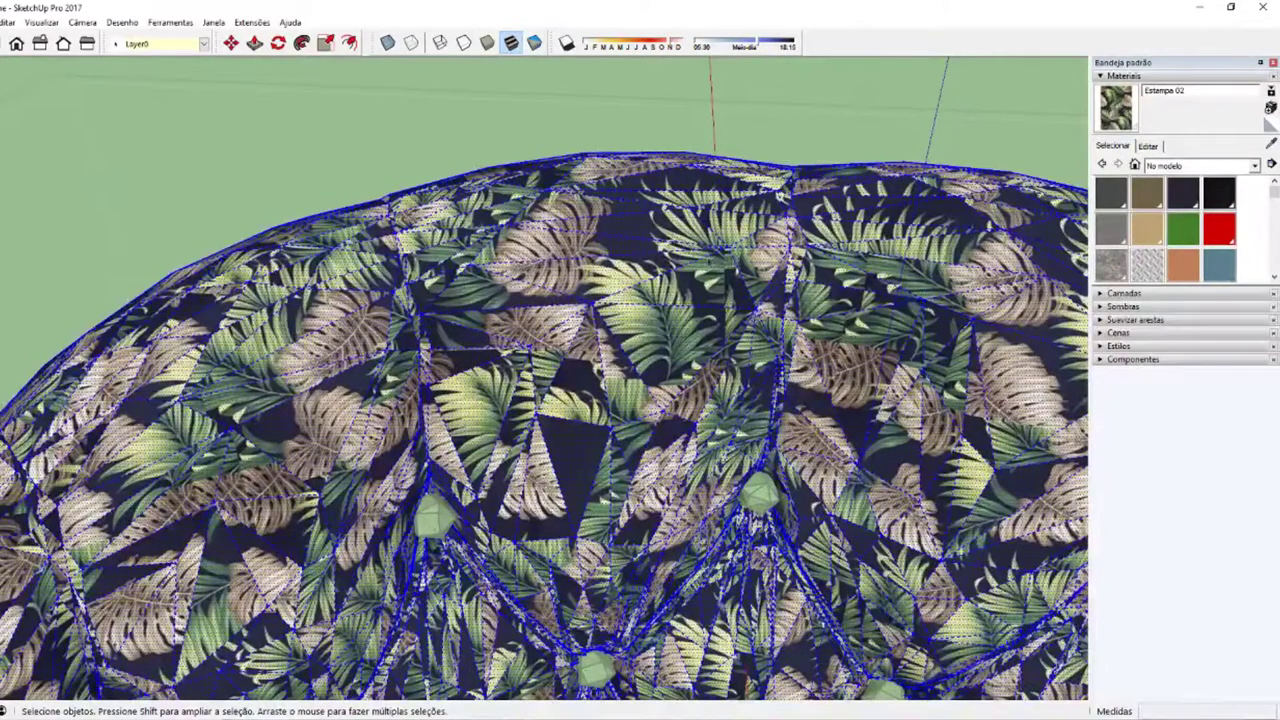
pyautogui.press('b')
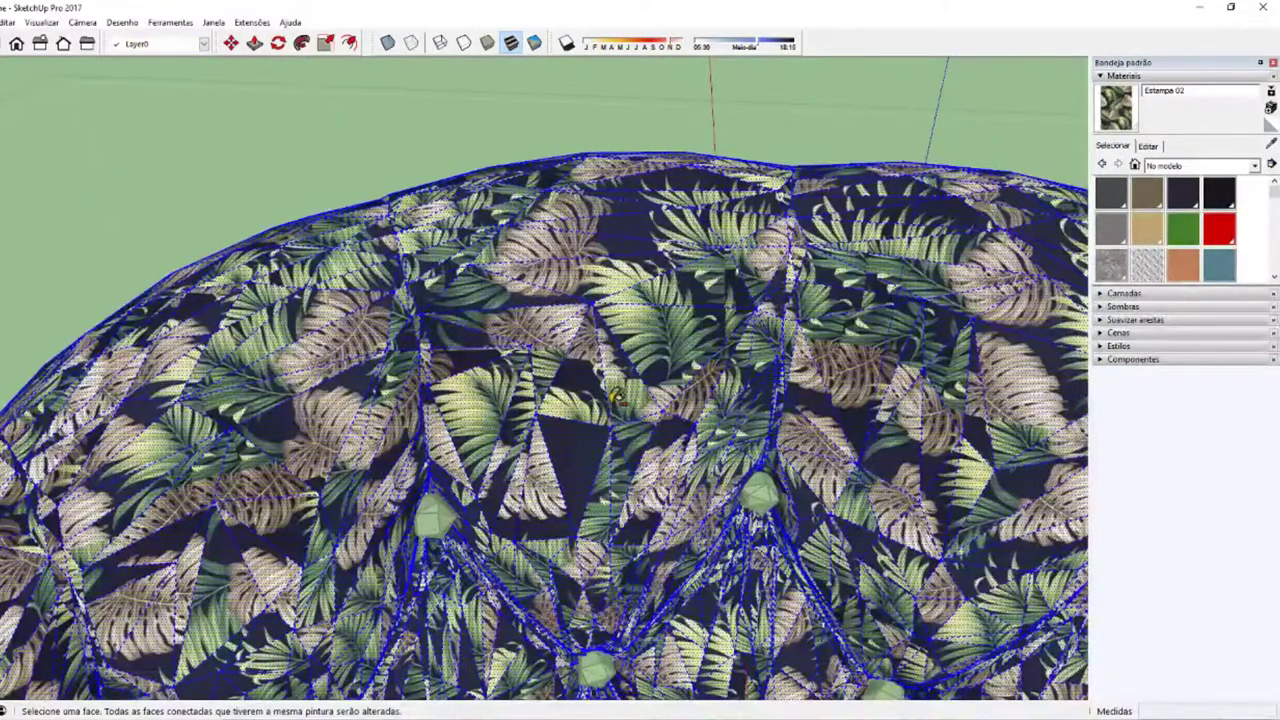
pyautogui.keyDown('ctrl'); pyautogui.click(632, 386); pyautogui.keyUp('ctrl')
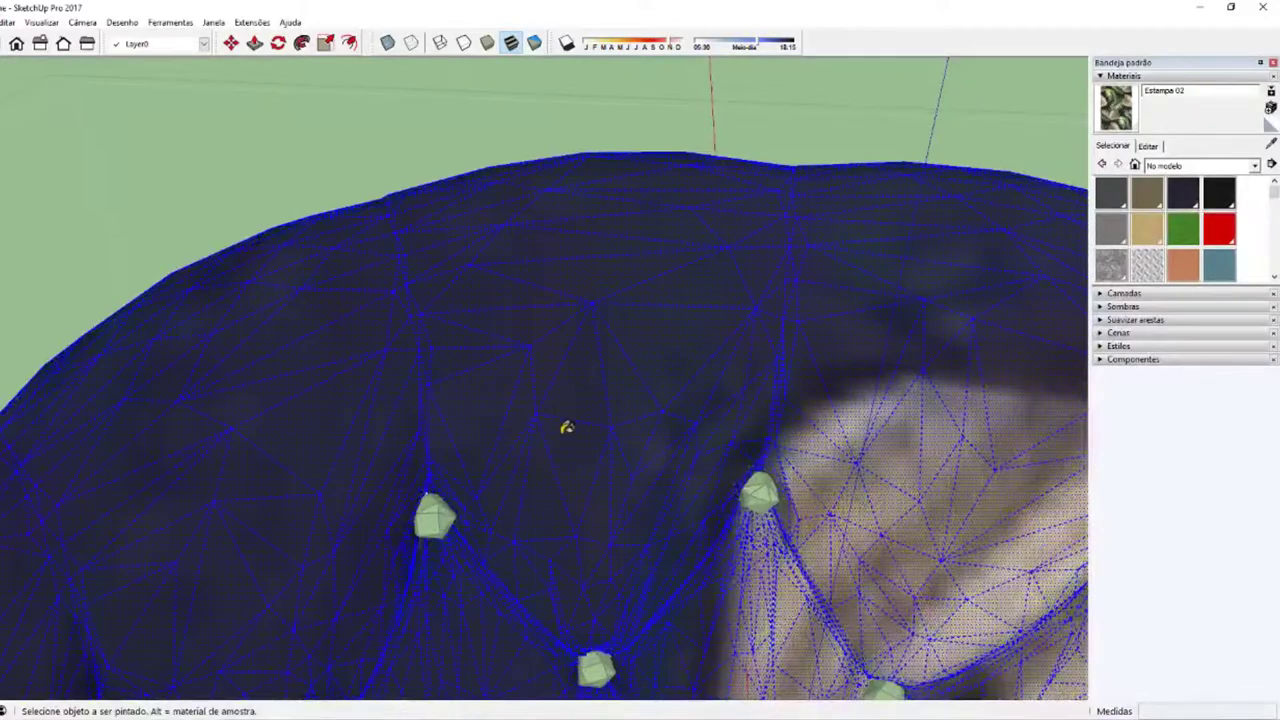
pyautogui.press('space')
pyautogui.scroll(-5, 730, 514)
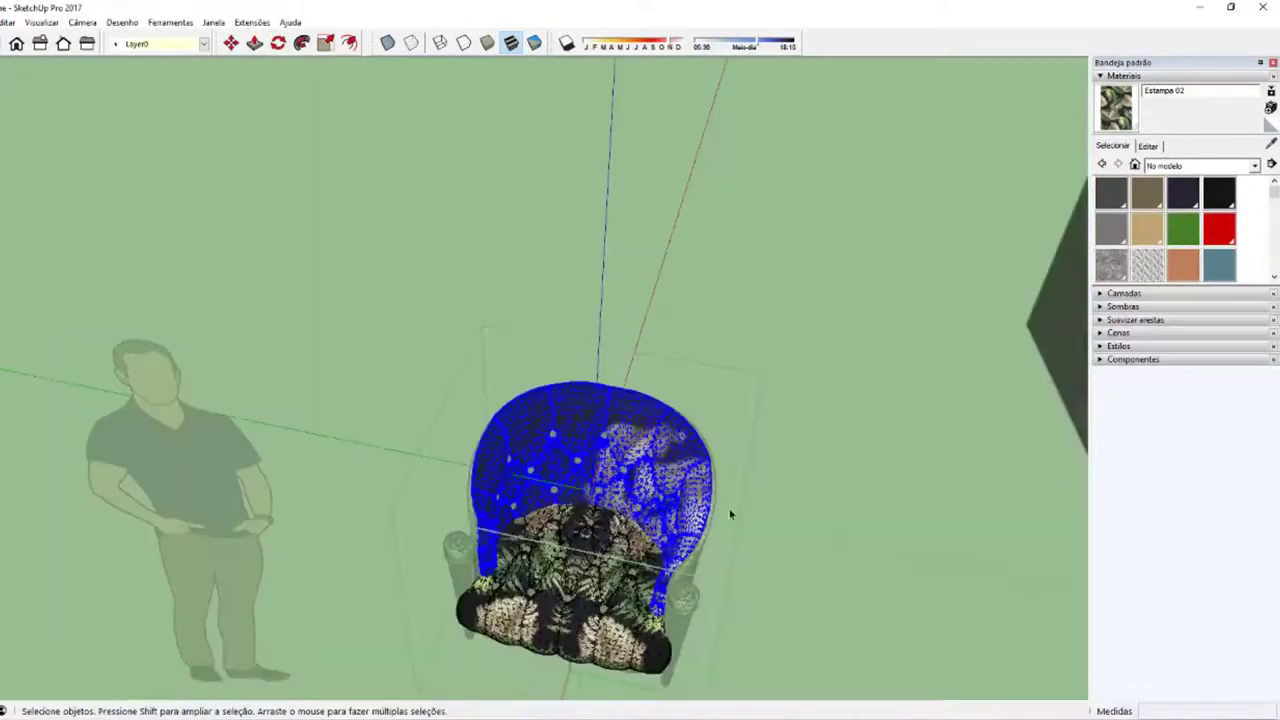
pyautogui.moveTo(730, 514)
pyautogui.mouseDown(button='middle')
pyautogui.moveTo(800, 437)
pyautogui.moveTo(760, 420)
pyautogui.mouseUp(button='middle')
pyautogui.scroll(3, 800, 437)
pyautogui.scroll(3, 760, 420)
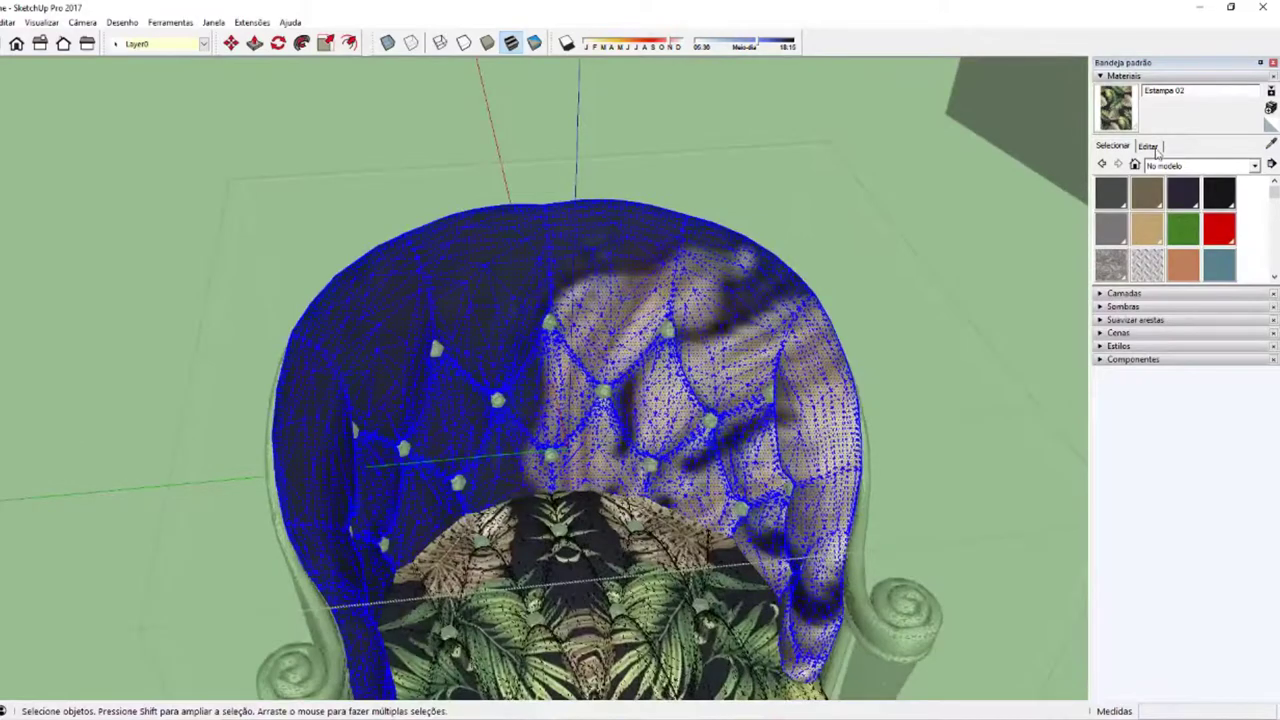
# Step: Try a 0,5m texture width for the Estampa 02 fabric and check the result
pyautogui.click(1152, 148)
pyautogui.doubleClick(1127, 303)
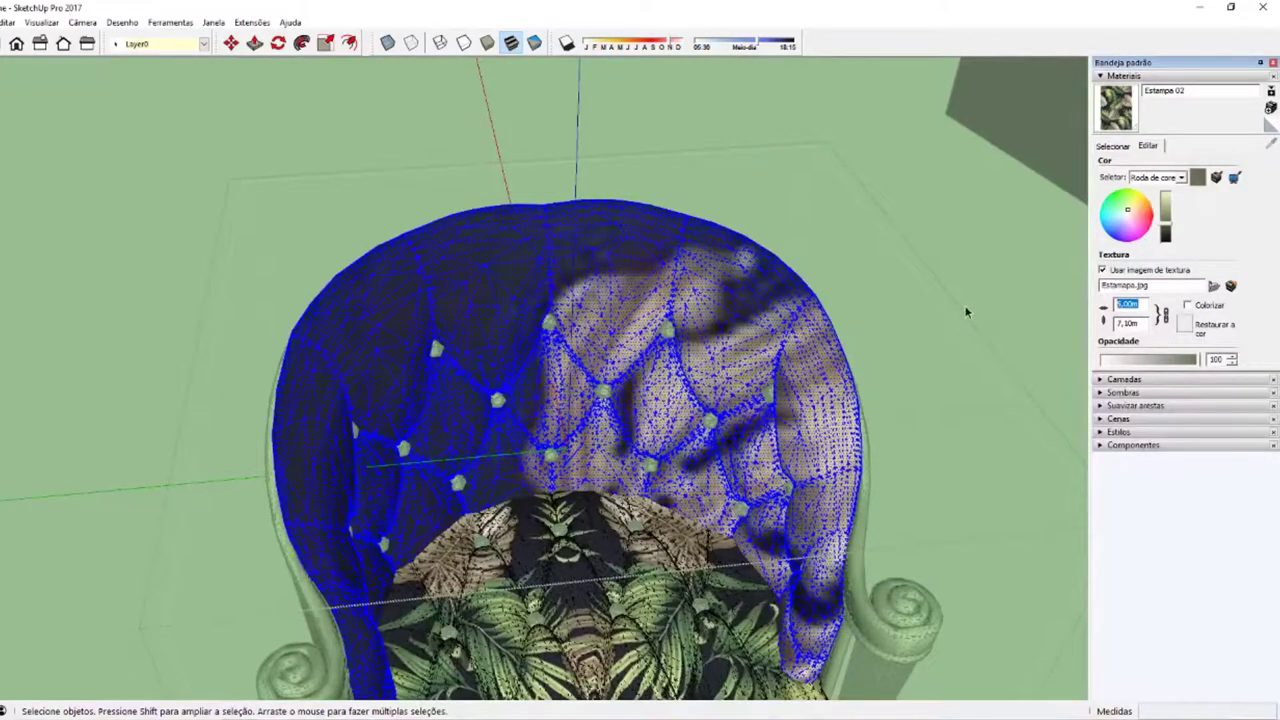
pyautogui.write('0,5')
pyautogui.press('Return')
pyautogui.scroll(-3, 578, 414)
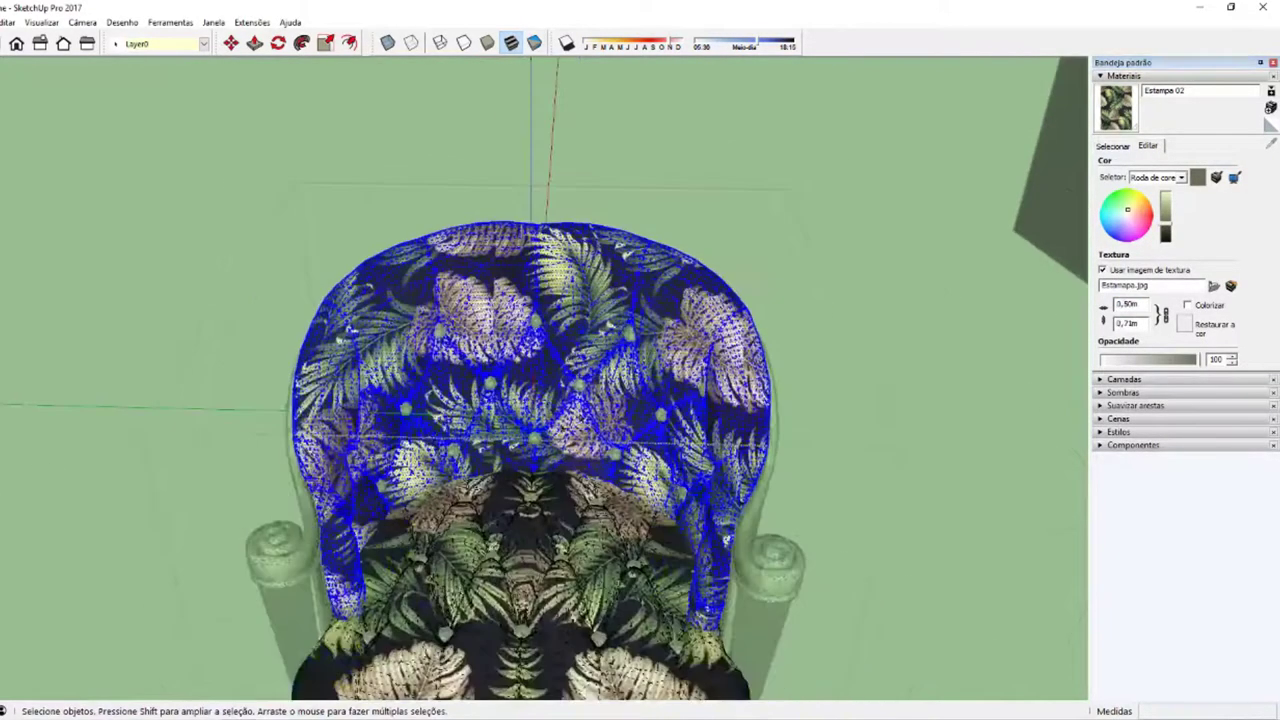
pyautogui.scroll(-2, 578, 414)
pyautogui.scroll(2, 811, 339)
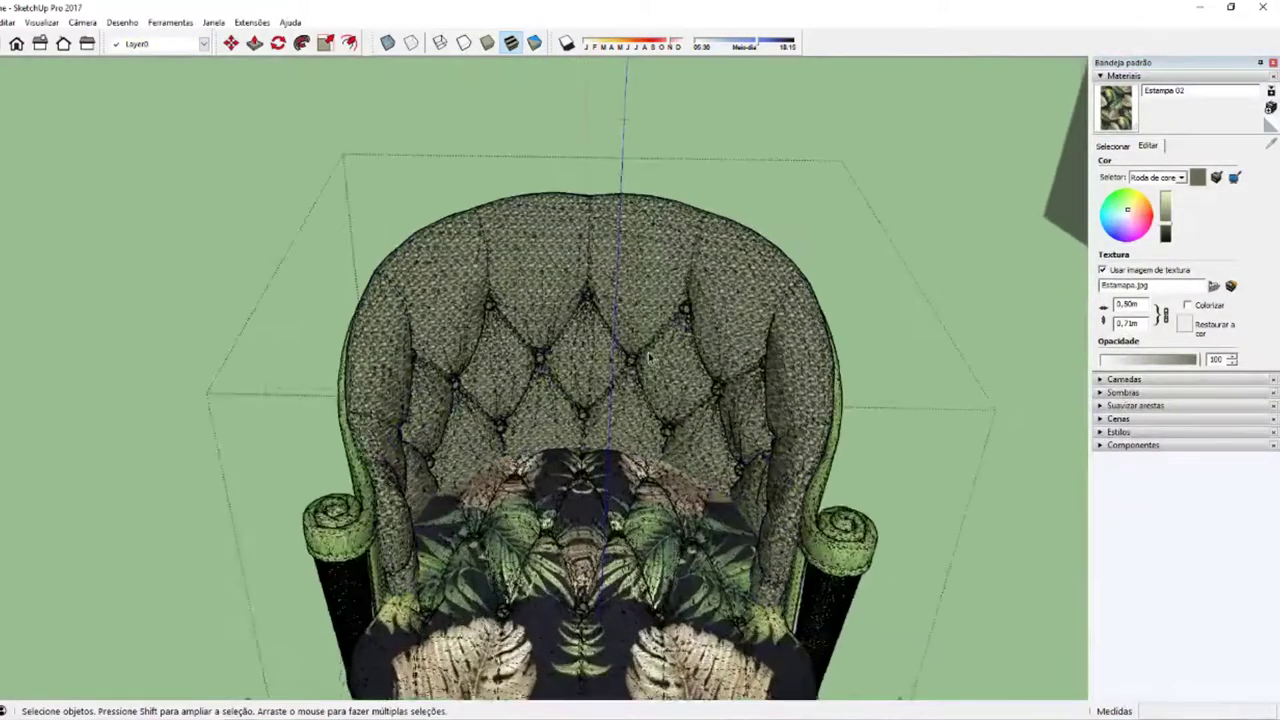
pyautogui.scroll(2, 811, 339)
# Step: Test texture widths of 1, 7 and 8 before settling on 15,00m
pyautogui.doubleClick(1127, 303)
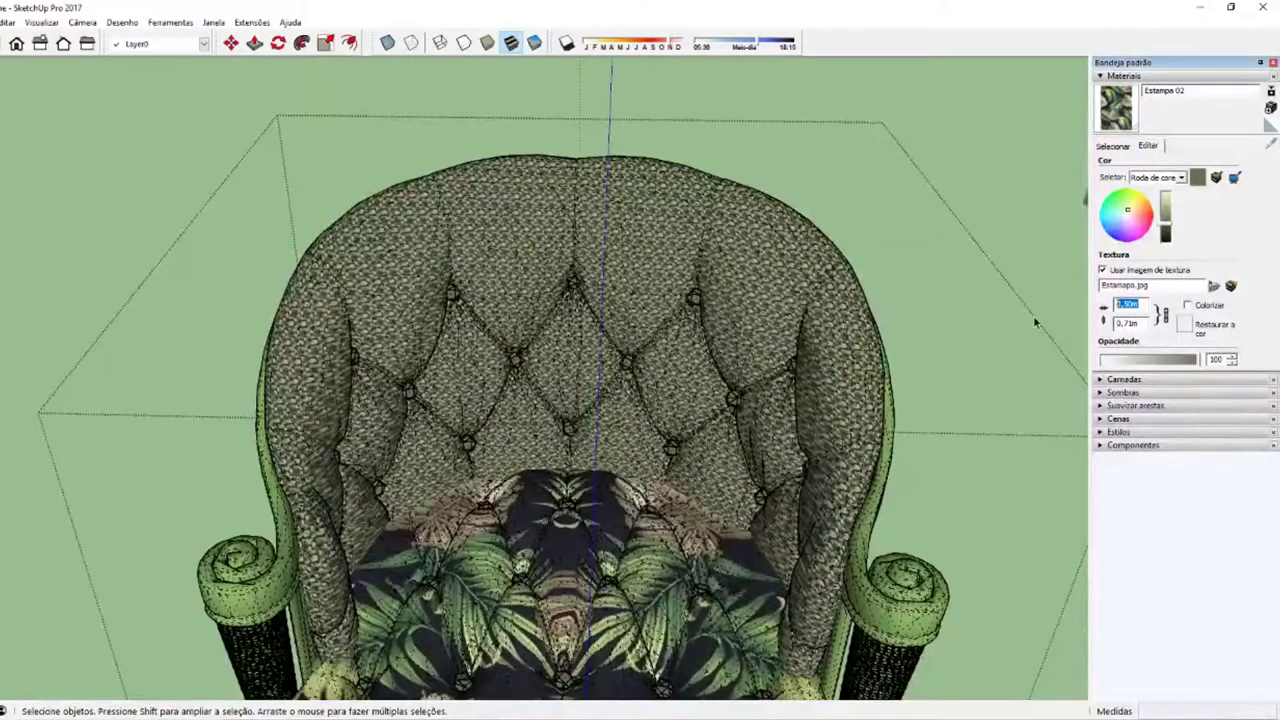
pyautogui.write('1')
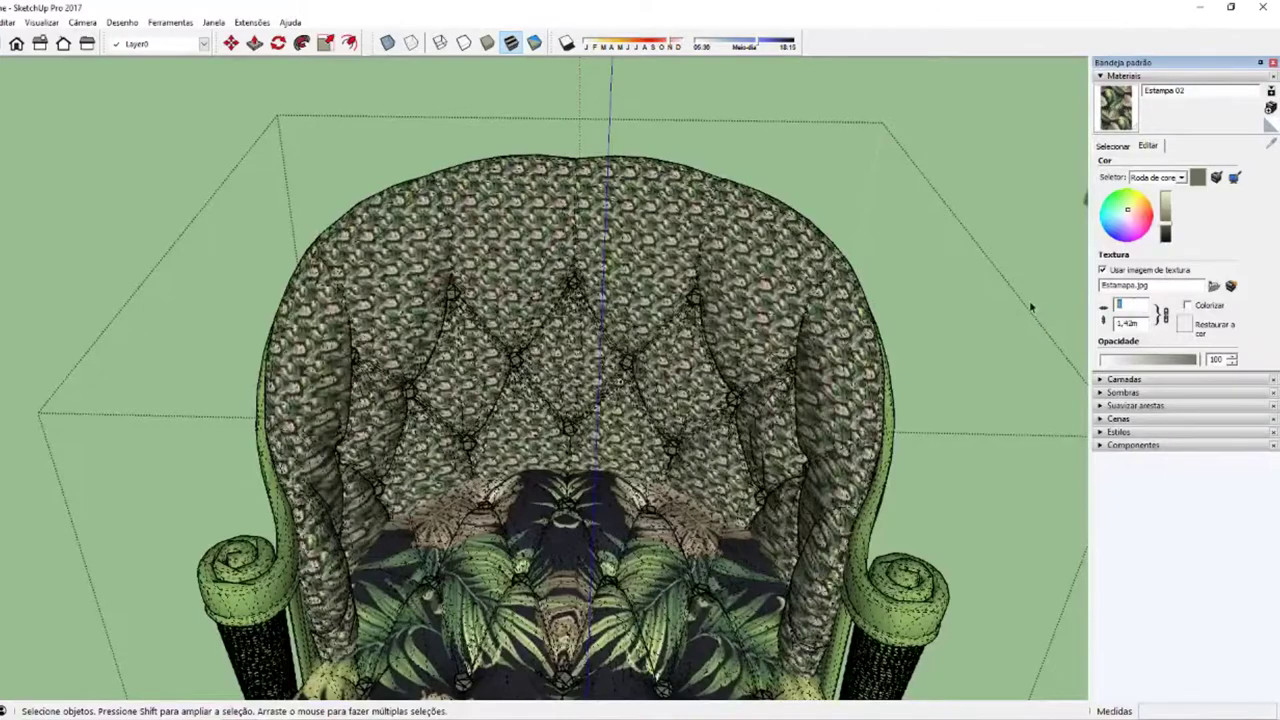
pyautogui.write('5')
pyautogui.press('Return')
pyautogui.write('7')
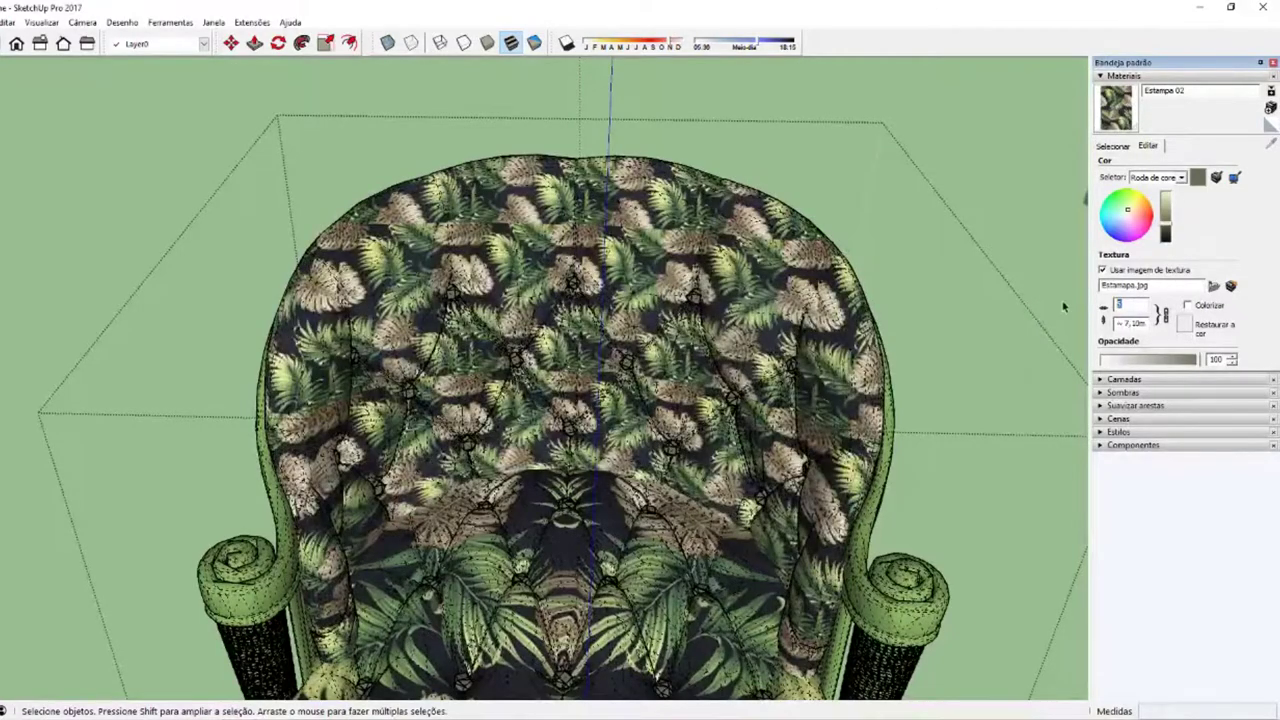
pyautogui.press('Return')
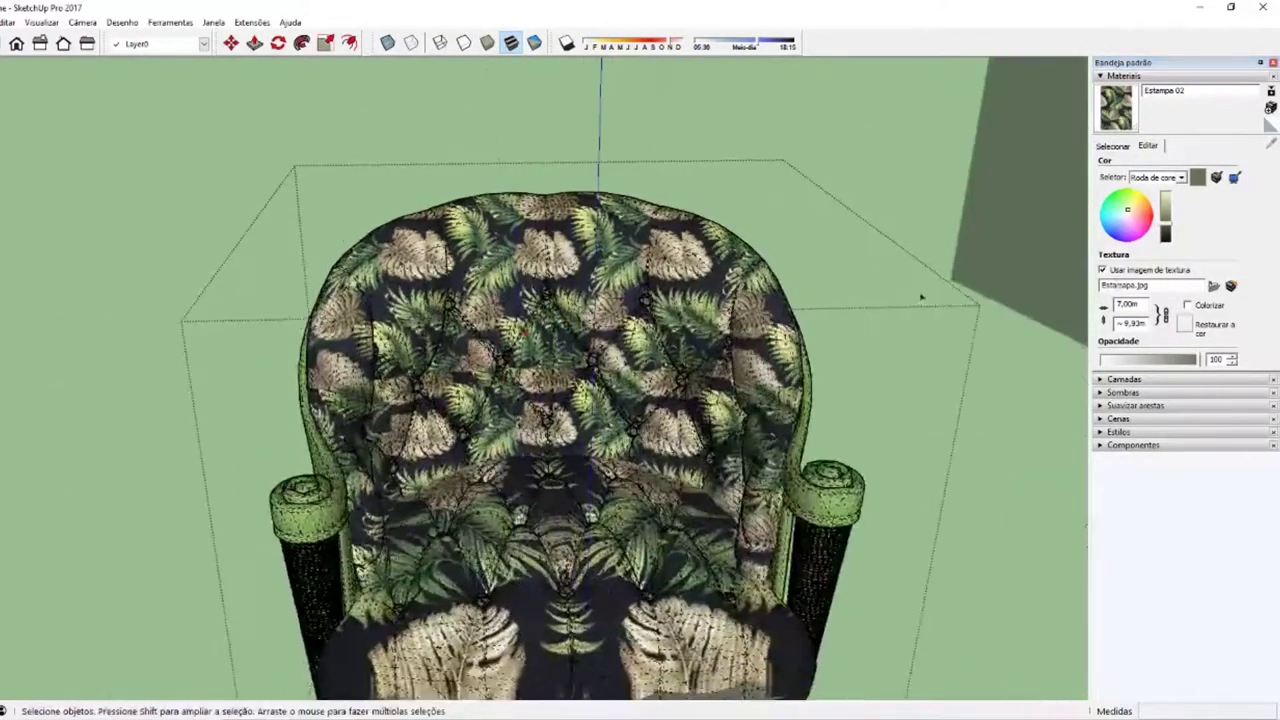
pyautogui.doubleClick(1128, 304)
pyautogui.write('8')
pyautogui.press('Return')
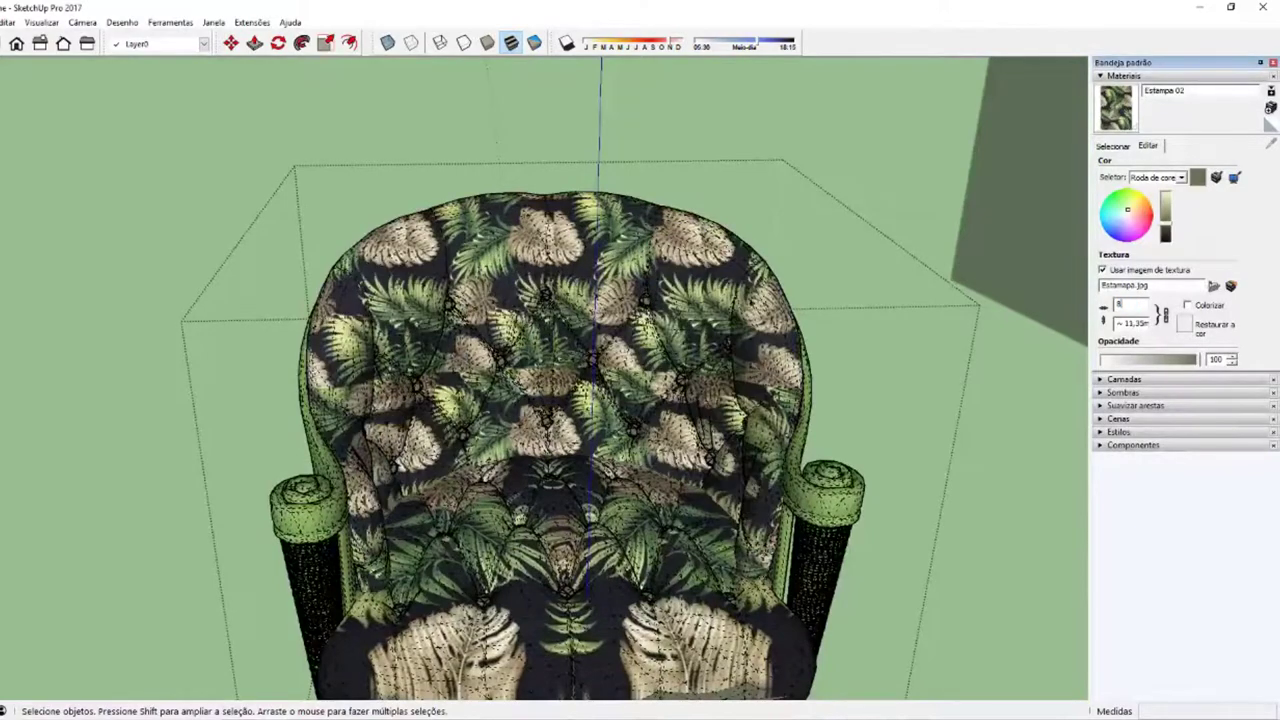
pyautogui.write('15')
pyautogui.press('Return')
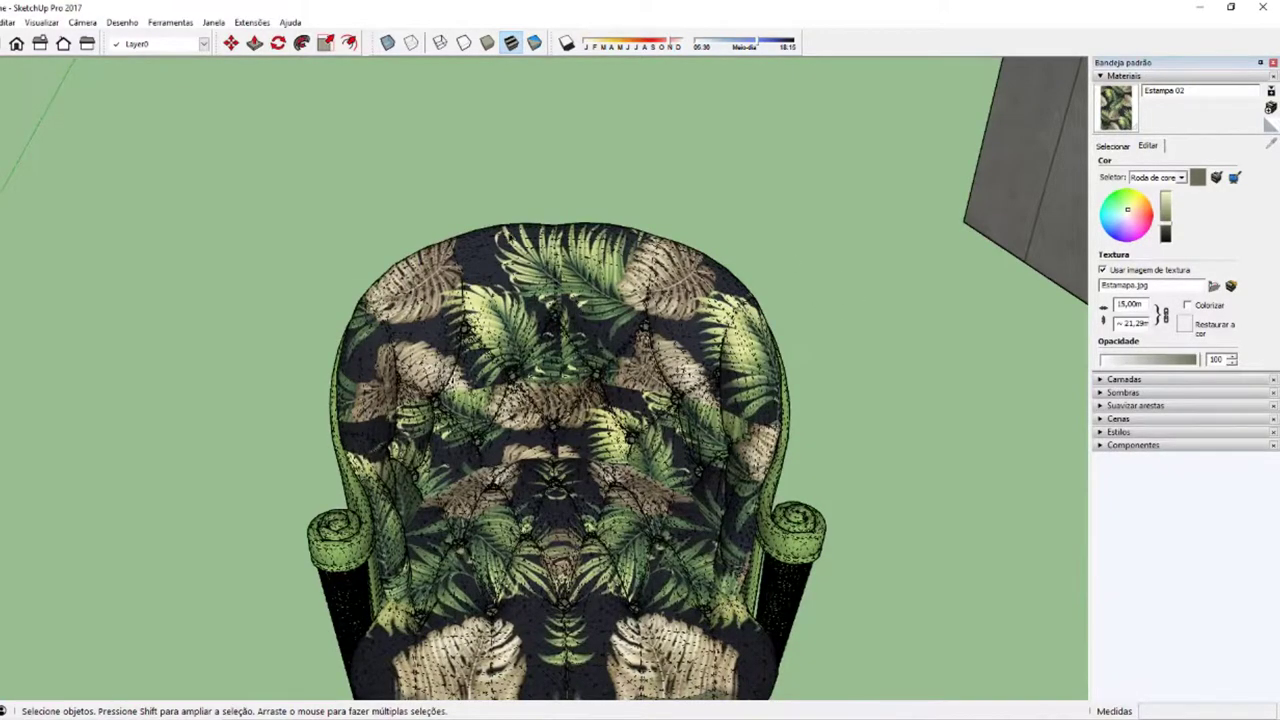
# Step: Orbit around the armchair and turn hidden geometry off to see the leaf fabric cleanly
pyautogui.moveTo(477, 366); pyautogui.dragTo(243, 366, button='middle')
pyautogui.scroll(-5, 600, 420)
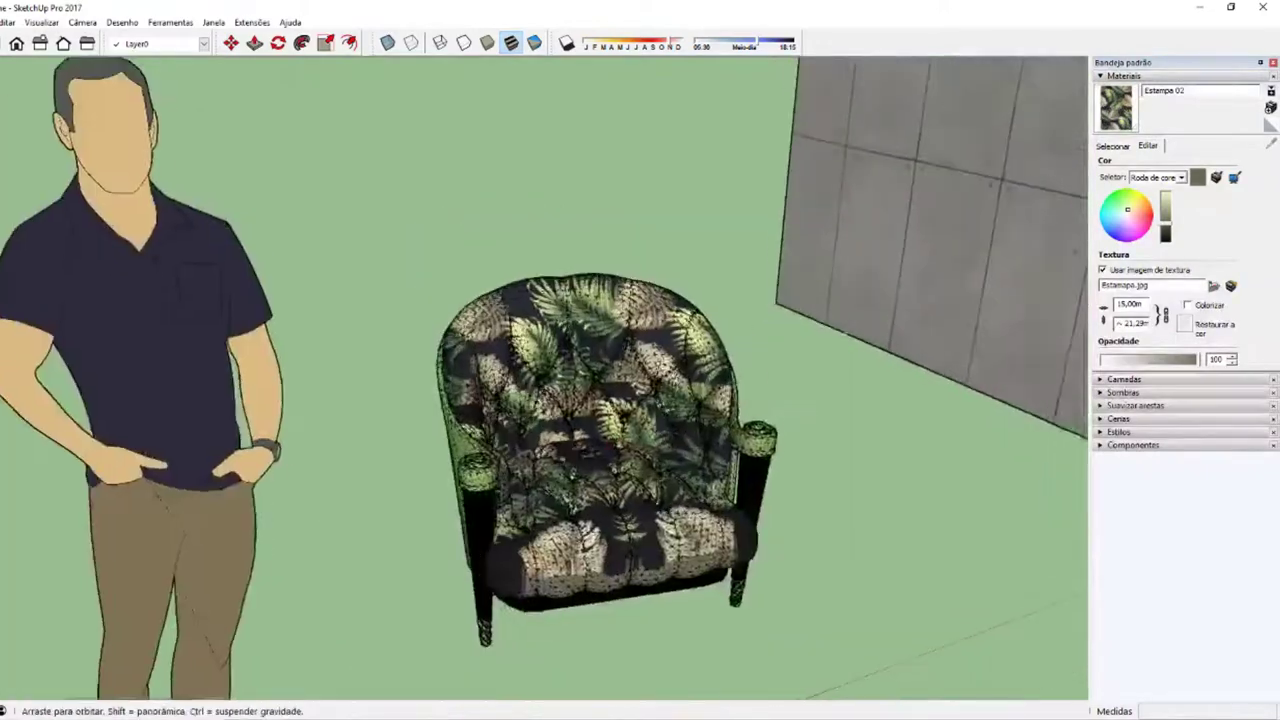
pyautogui.scroll(-3, 600, 420)
pyautogui.scroll(-2, 600, 420)
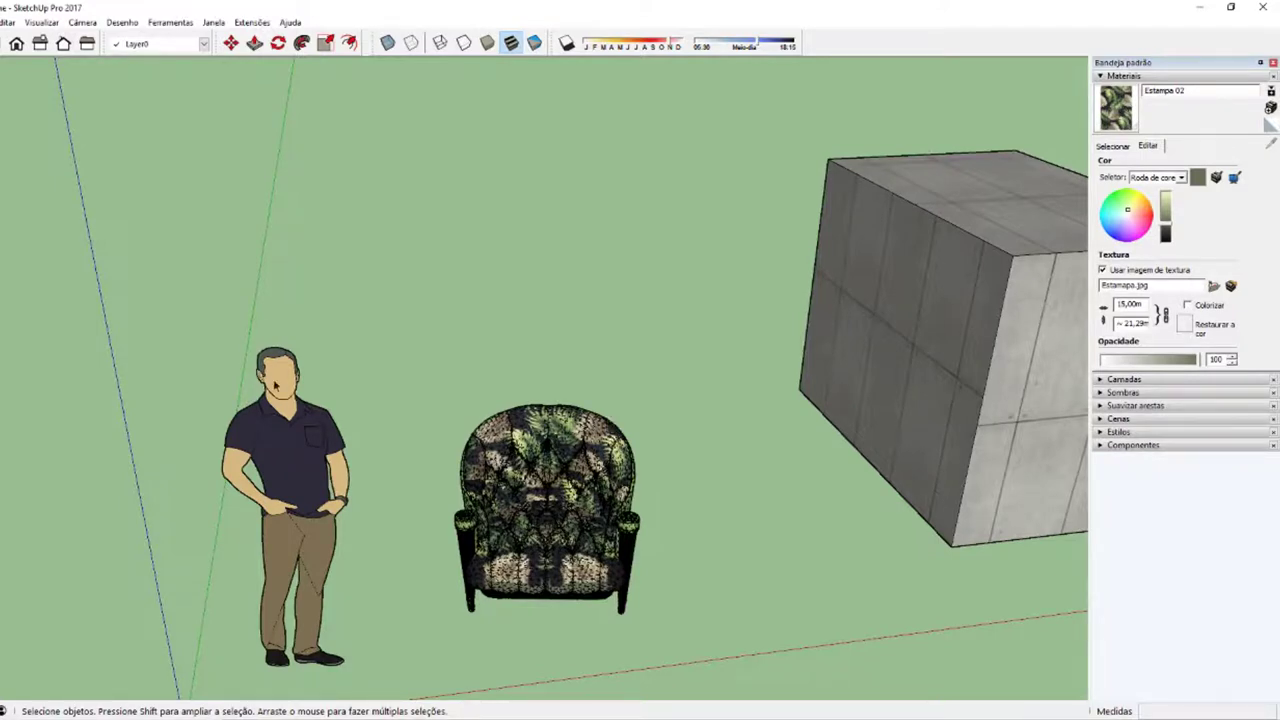
pyautogui.click(41, 22)
pyautogui.click(40, 74)
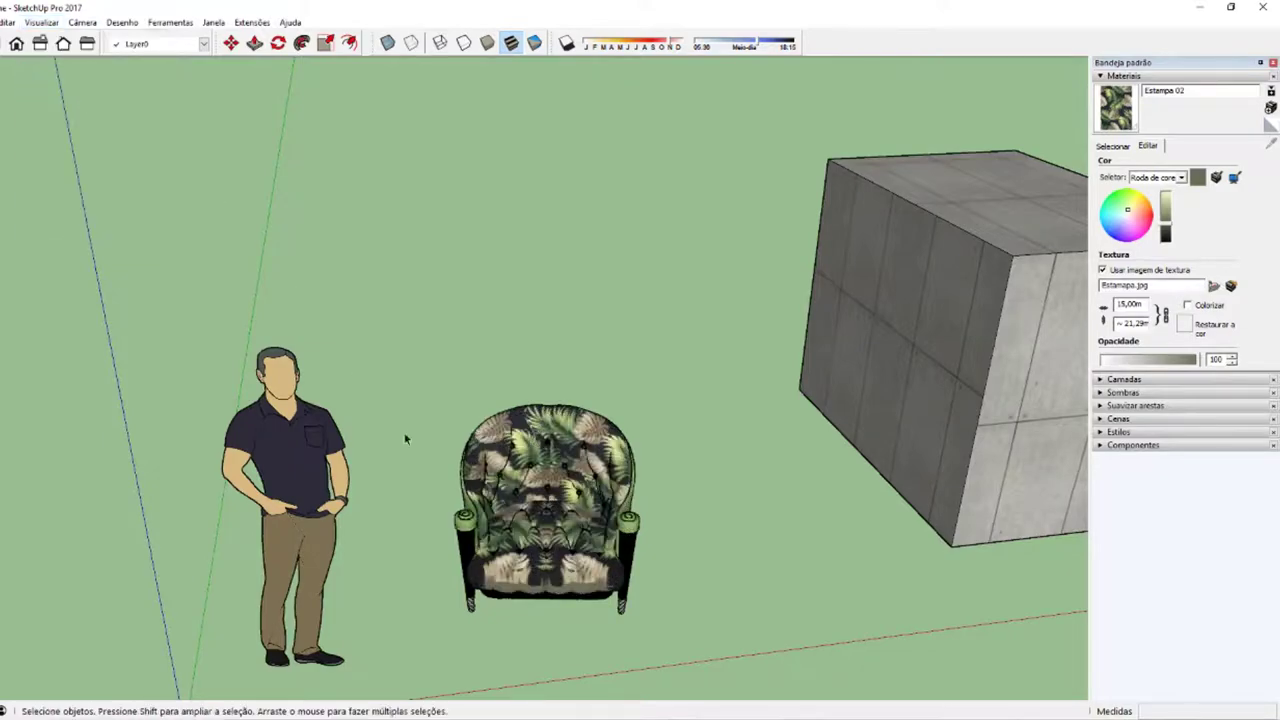
pyautogui.moveTo(406, 440)
pyautogui.mouseDown(button='middle')
pyautogui.moveTo(760, 466)
pyautogui.moveTo(465, 540)
pyautogui.mouseUp(button='middle')
pyautogui.scroll(5, 565, 430)
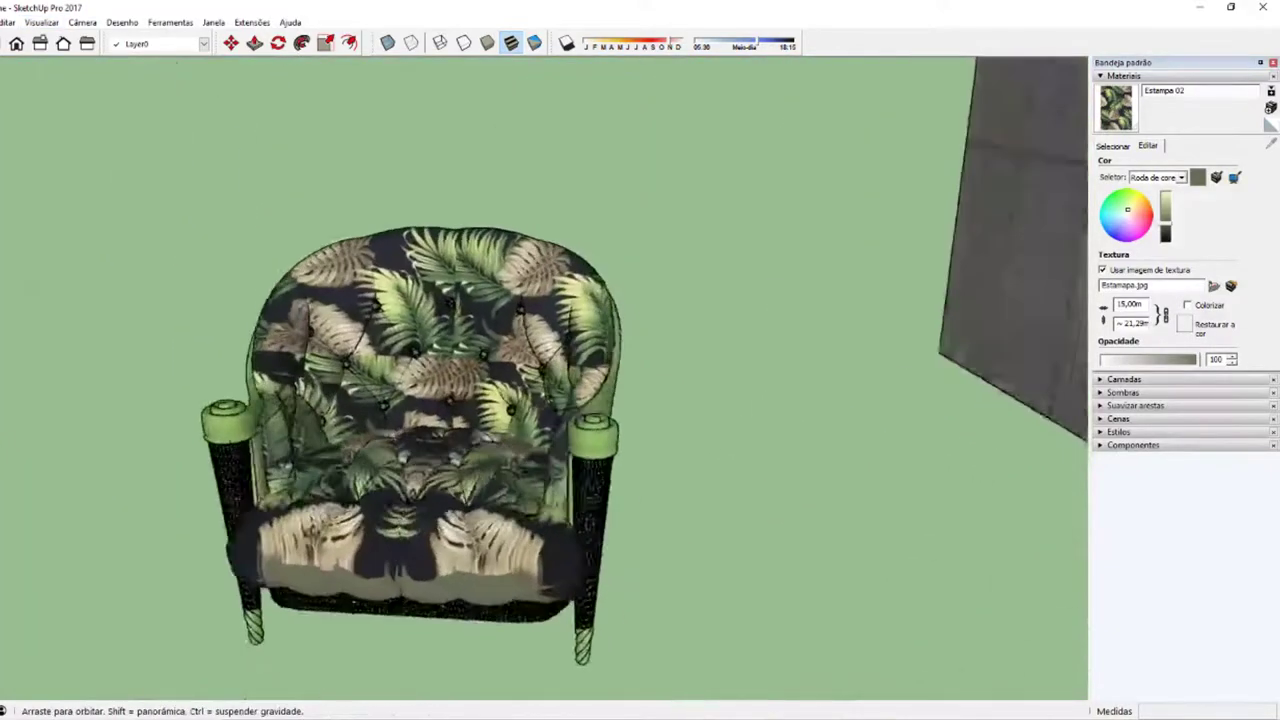
pyautogui.scroll(-2, 470, 543)
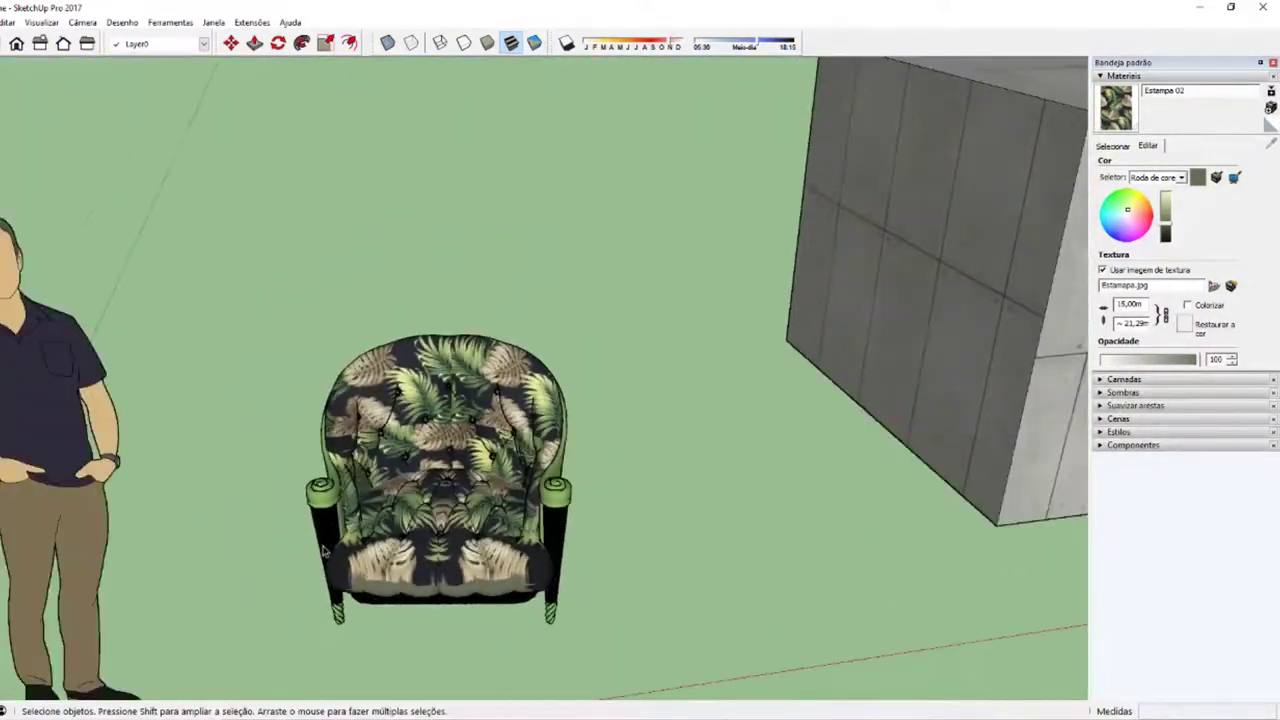
pyautogui.scroll(-2, 460, 520)
pyautogui.scroll(-2, 420, 446)
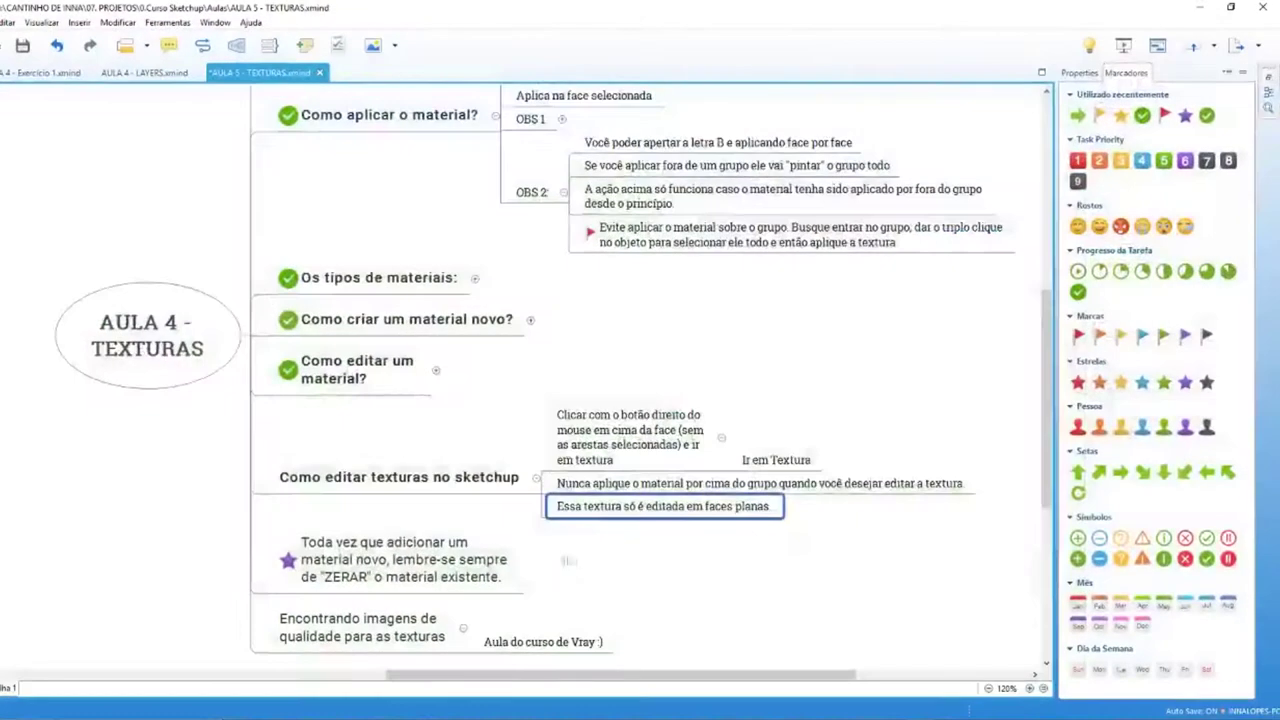
# Step: Select the 'Toda vez que adicionar...' topic in XMind and preview the open SketchUp windows
pyautogui.scroll(-3, 426, 498)
pyautogui.click(400, 385)
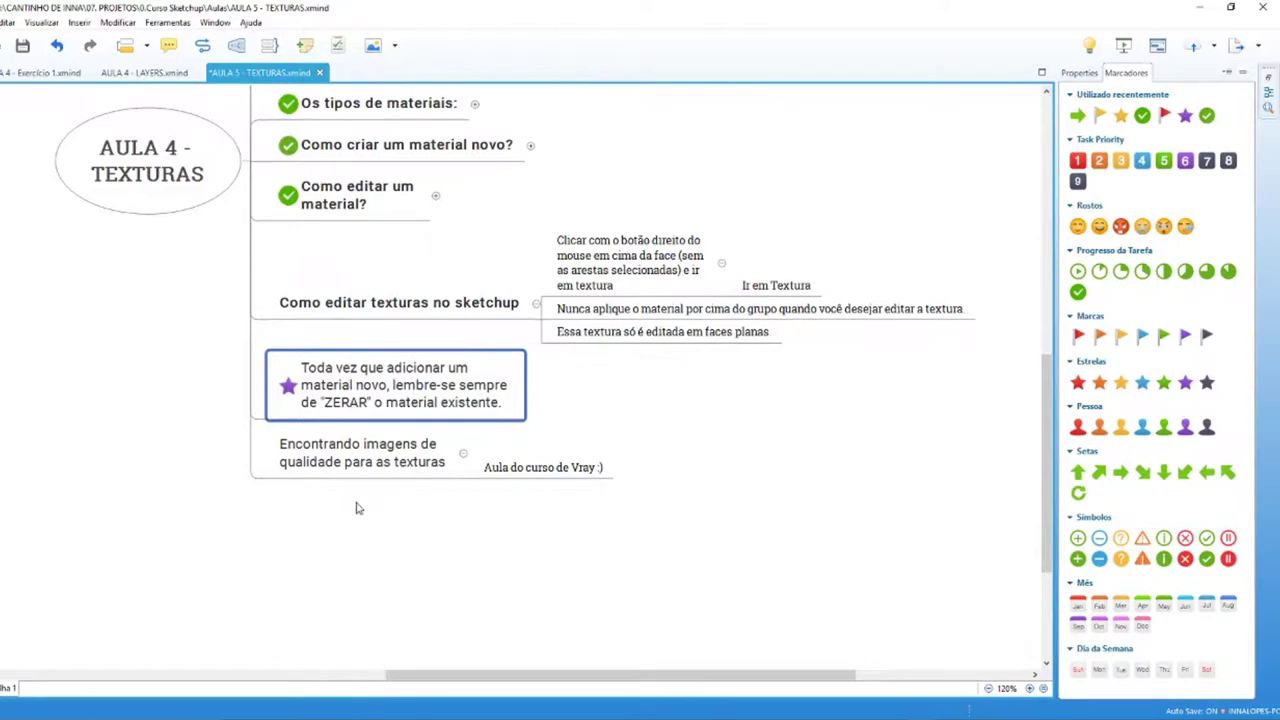
pyautogui.click(308, 710)
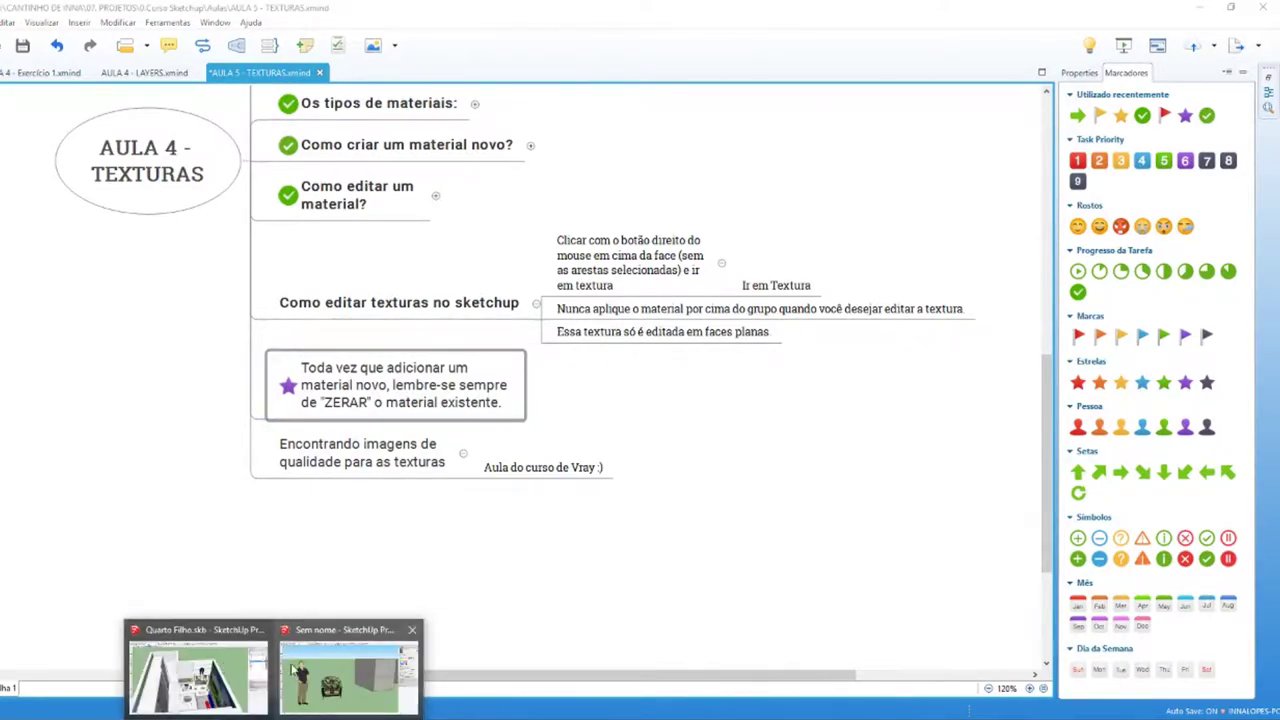
# Step: In the untitled armchair model, pick the default Padrão material swatch, then go back to the XMind notes
pyautogui.click(385, 672)
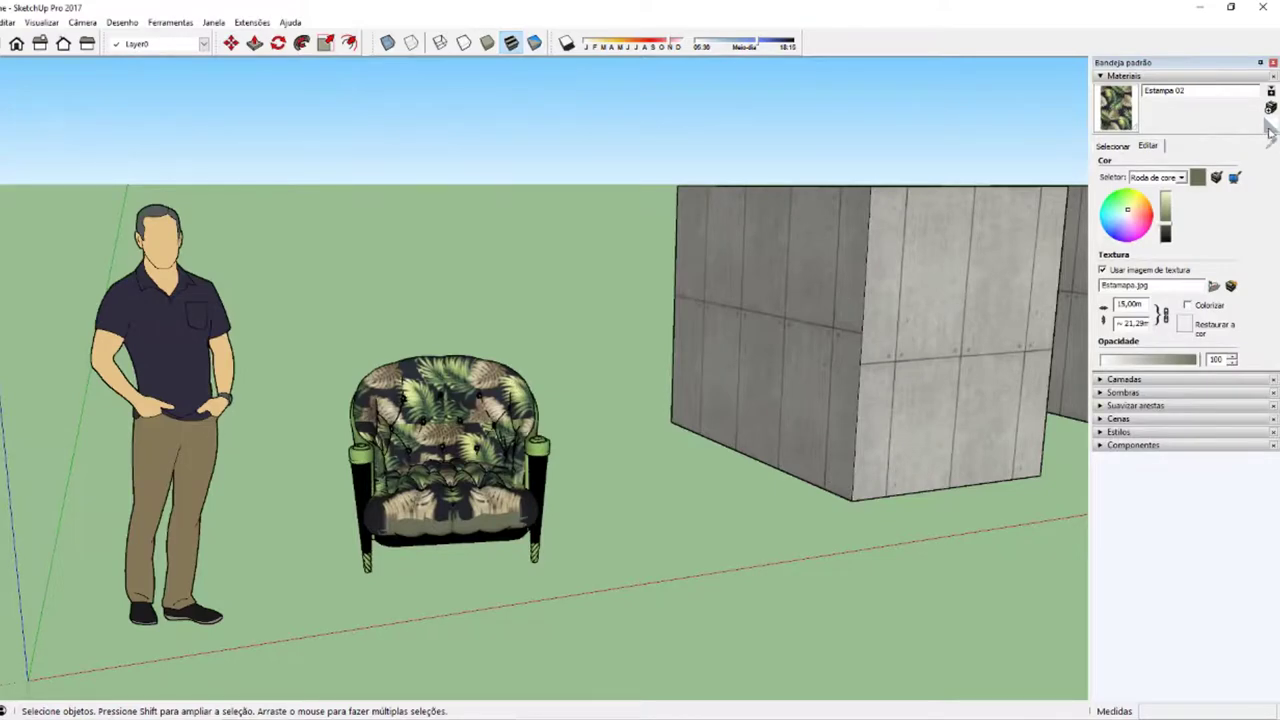
pyautogui.click(1270, 125)
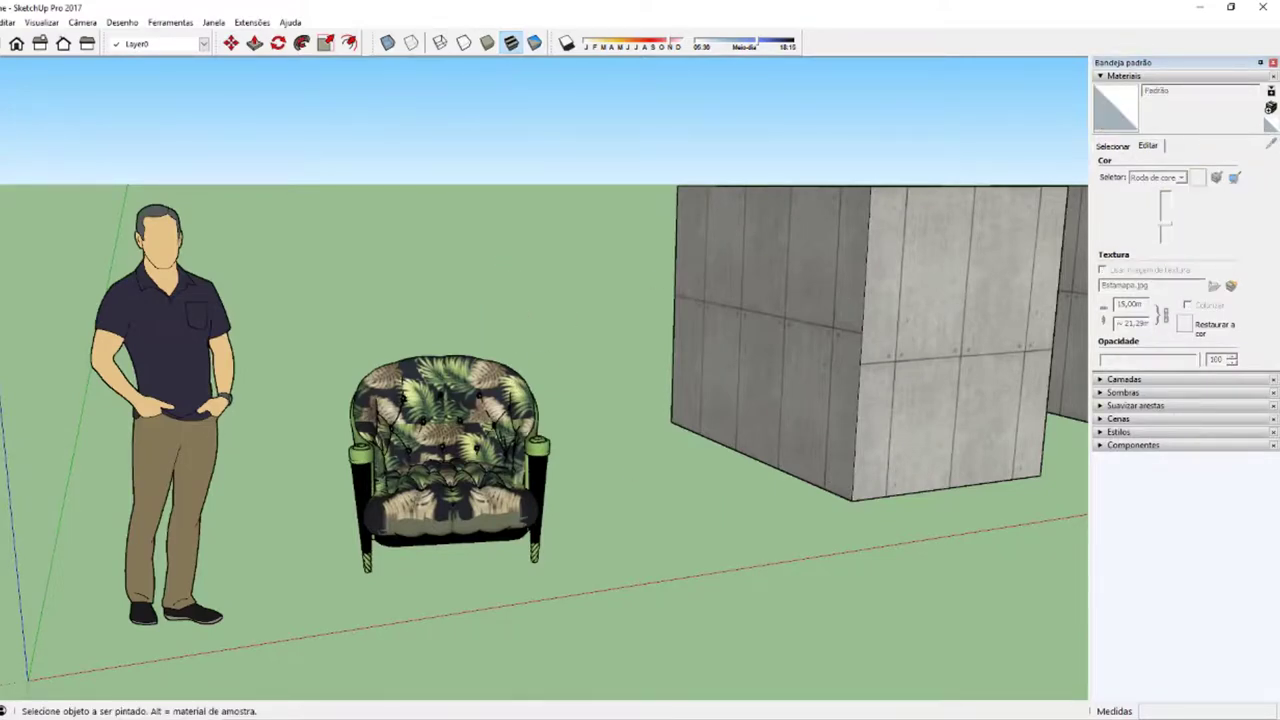
pyautogui.click(825, 712)
pyautogui.scroll(4, 395, 385)
# Step: Mark the 'Como editar texturas no sketchup' topic done with a green check
pyautogui.scroll(-3, 395, 385)
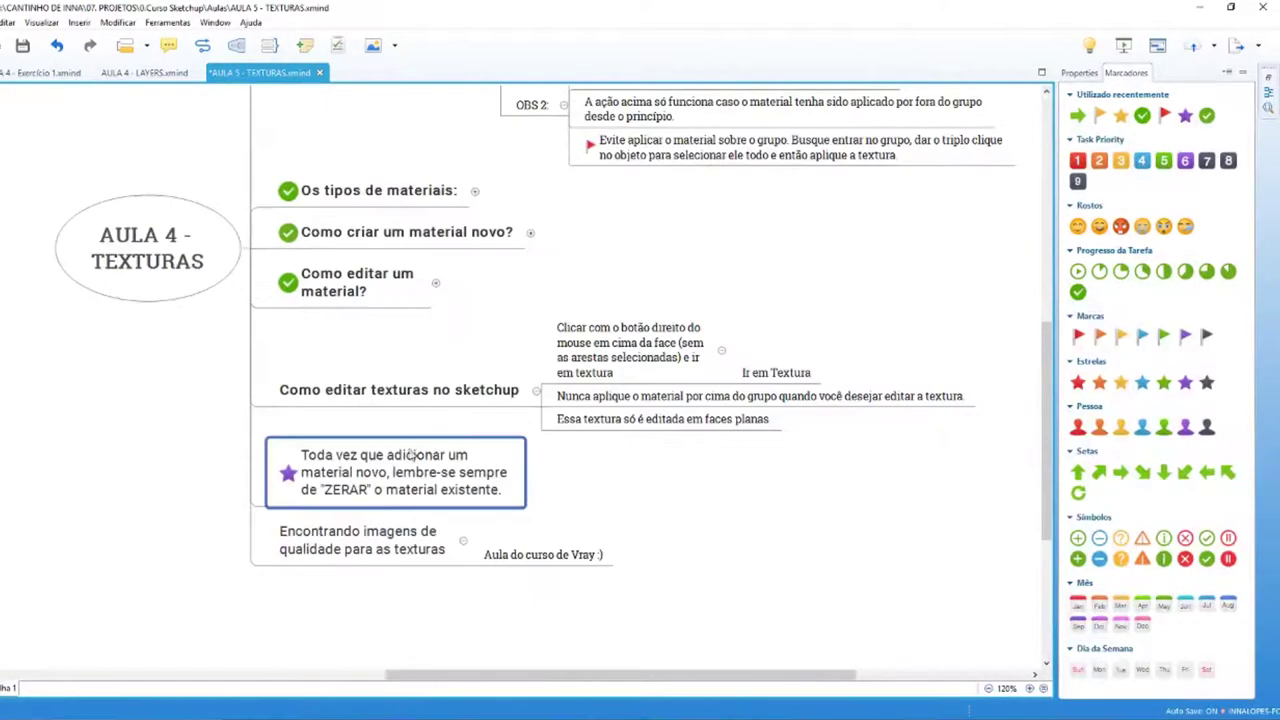
pyautogui.click(358, 400)
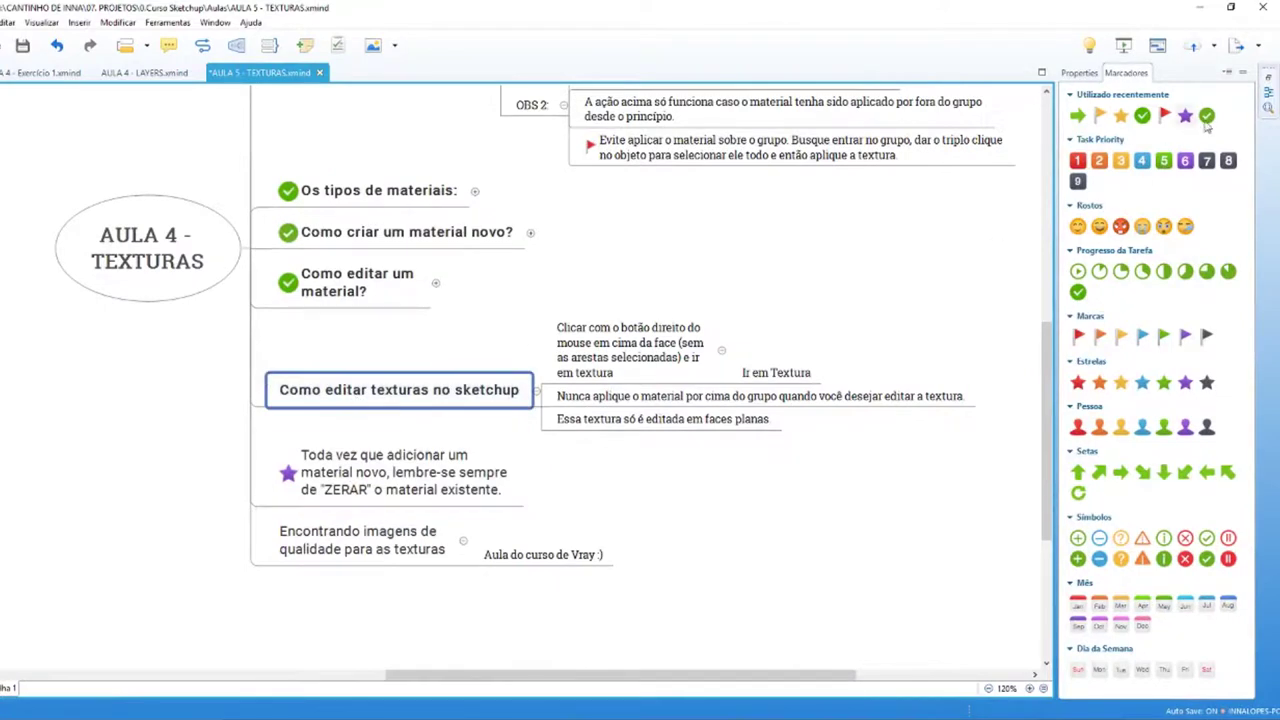
pyautogui.click(1205, 118)
# Step: Change the image-finding topic to 'Encontrando imagens de qualidade no google para usar como texturas no seu projeto.'
pyautogui.scroll(-1, 437, 512)
pyautogui.click(360, 470)
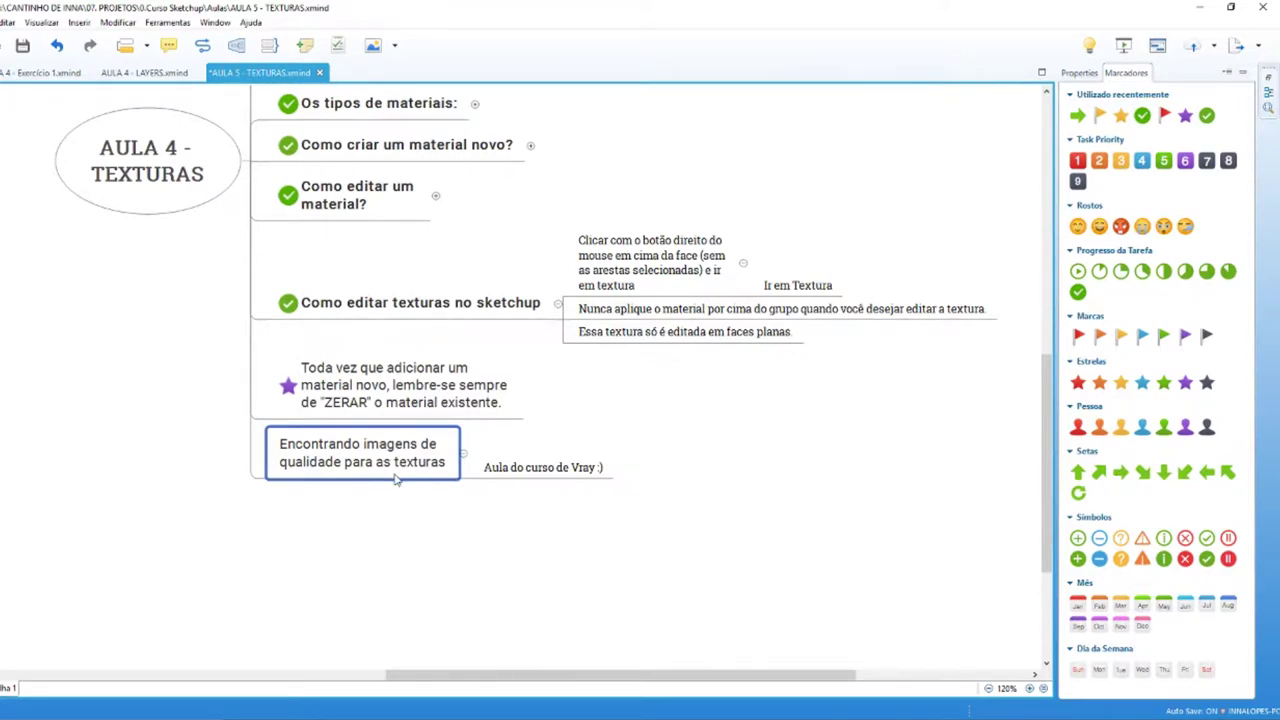
pyautogui.doubleClick(412, 452)
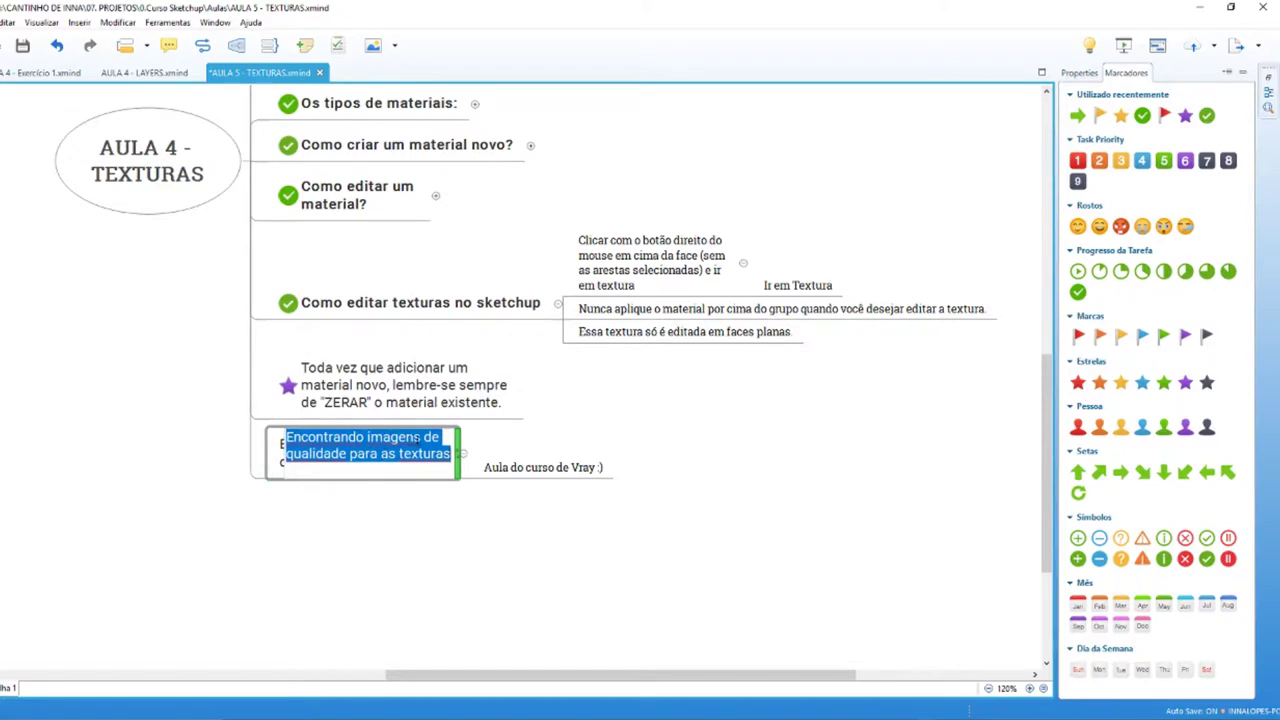
pyautogui.click(421, 440)
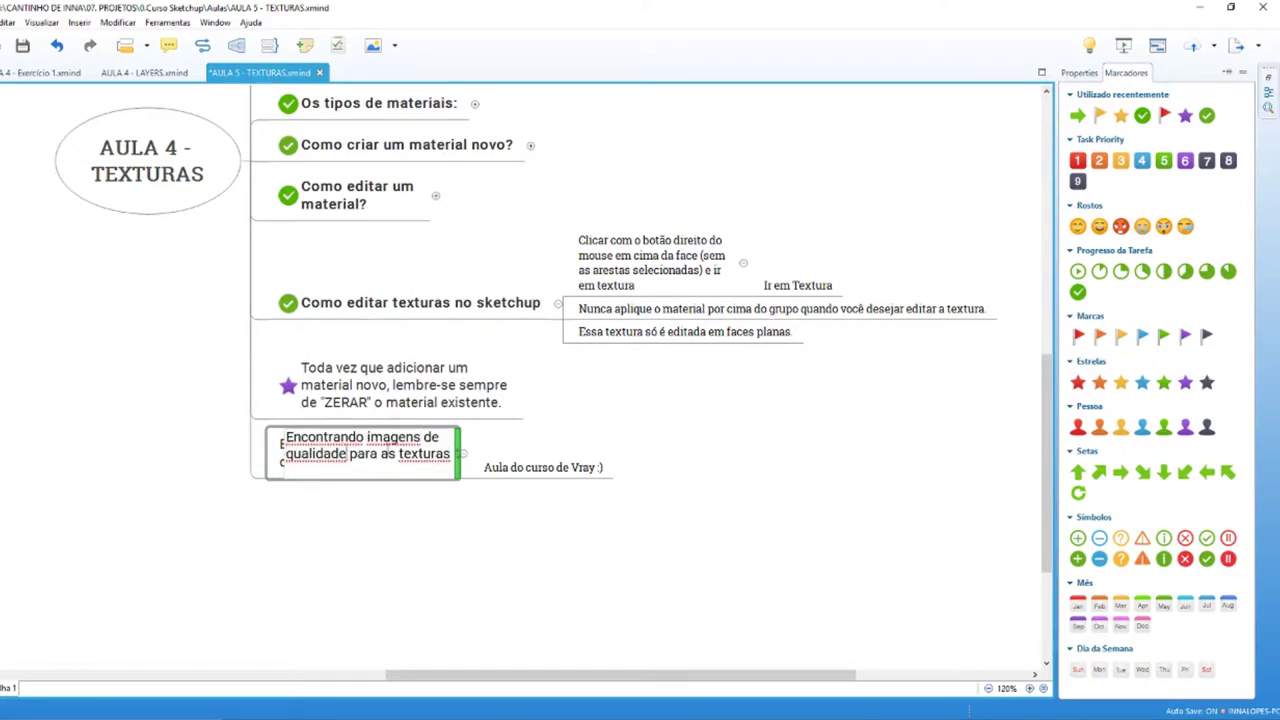
pyautogui.write('no google para ')
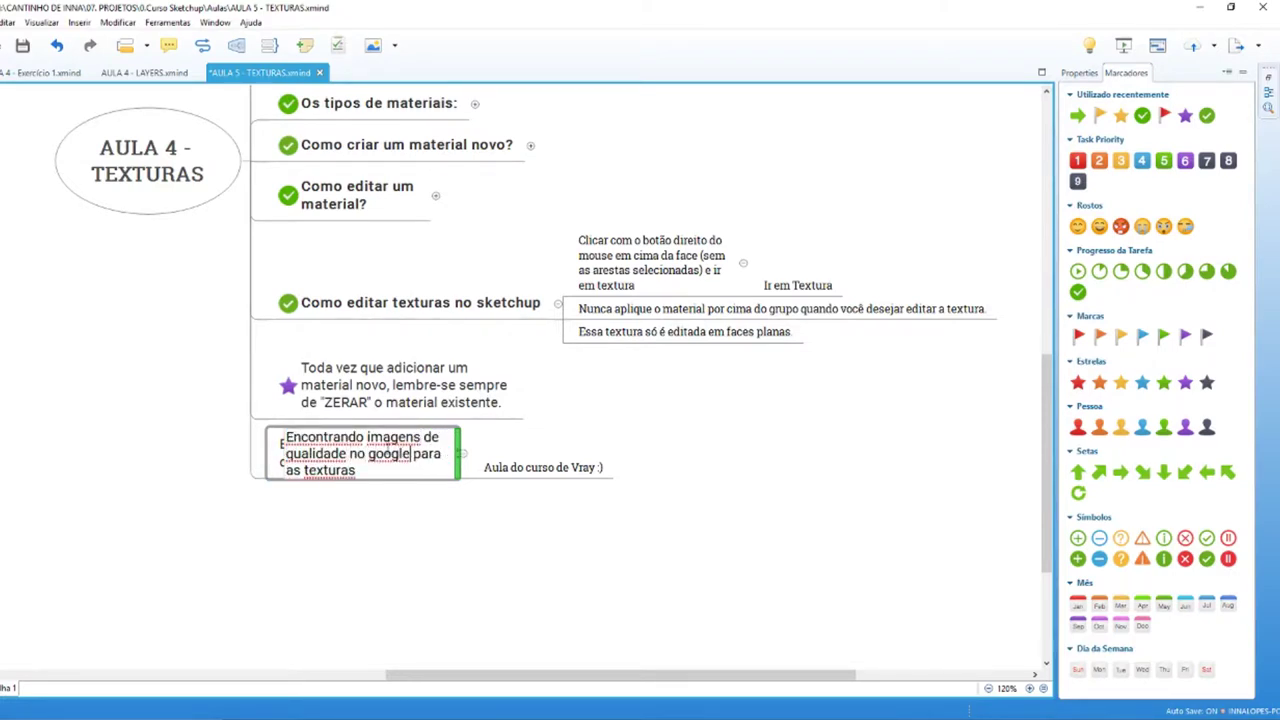
pyautogui.write('usar ')
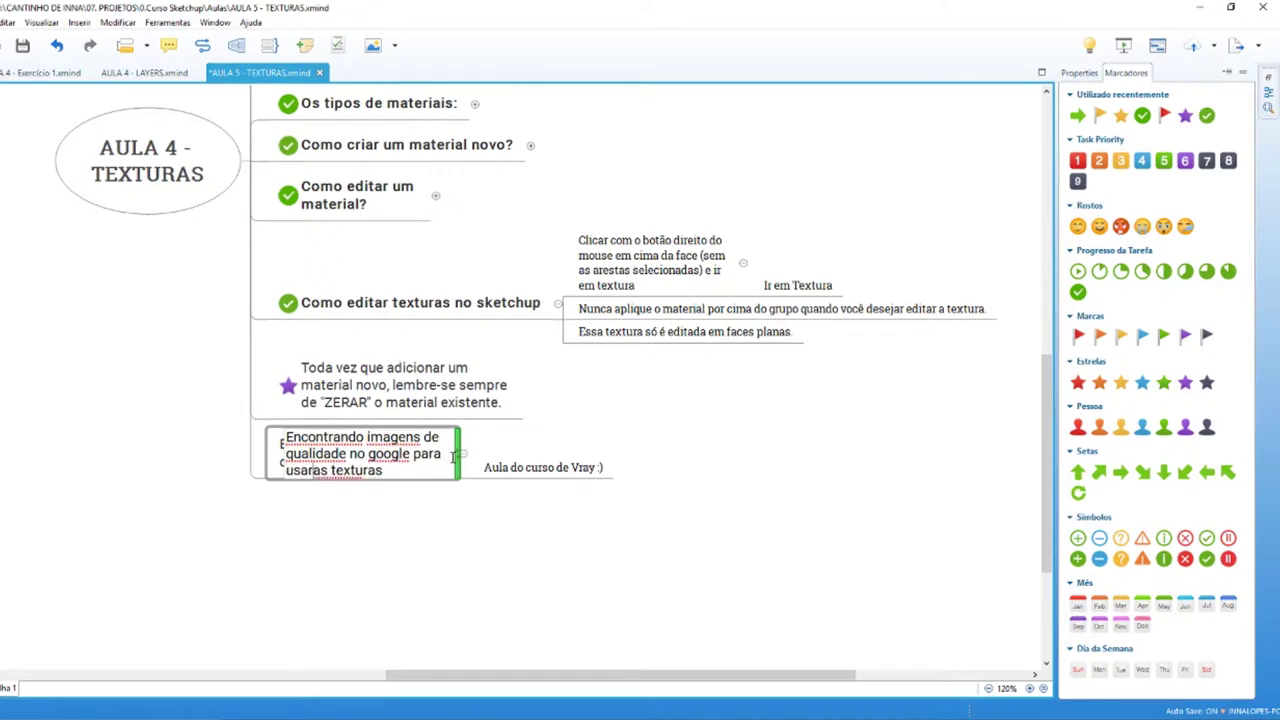
pyautogui.write('como')
pyautogui.press('Delete')
pyautogui.press('Delete')
pyautogui.press('Delete')
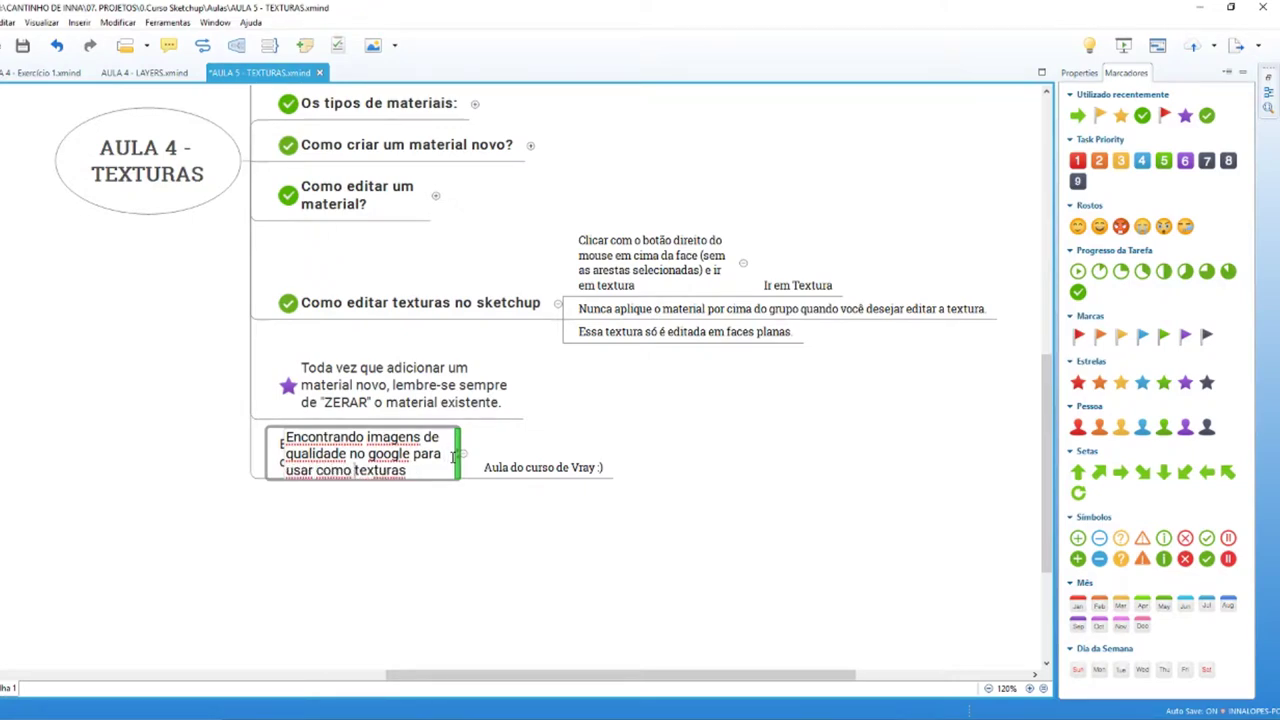
pyautogui.write('o seu')
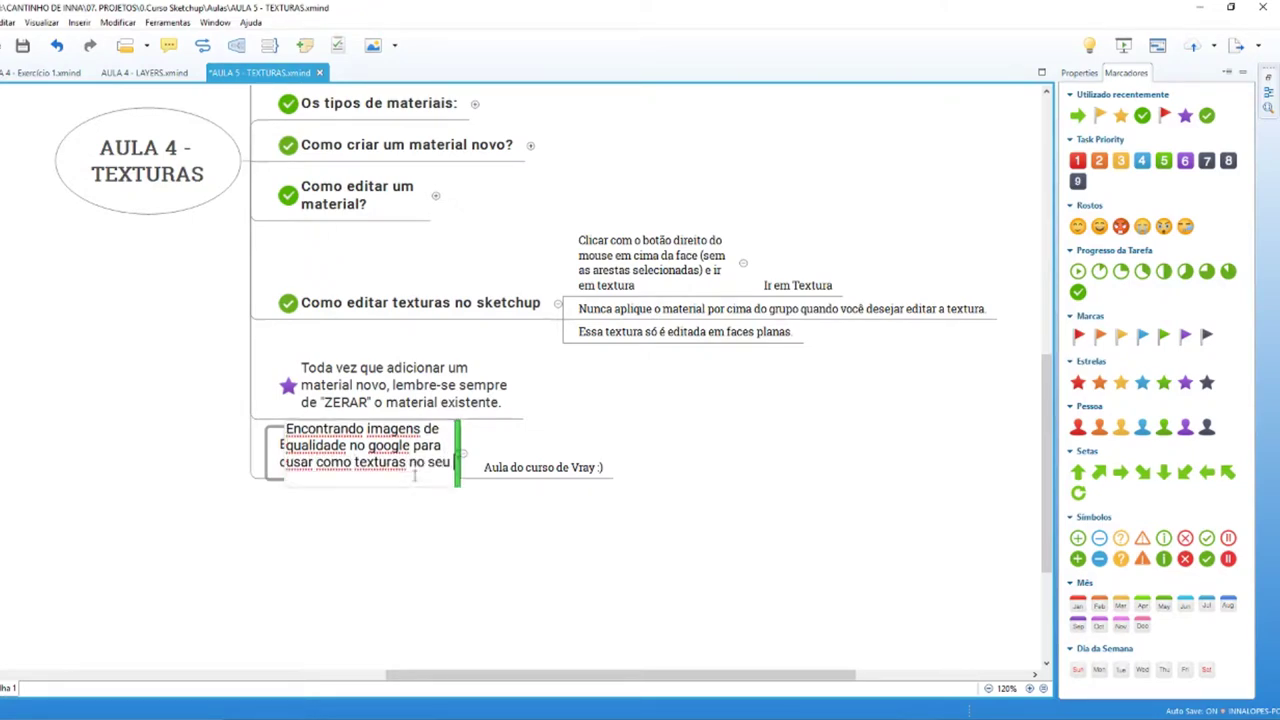
pyautogui.write(' projeto.')
pyautogui.press('Return')
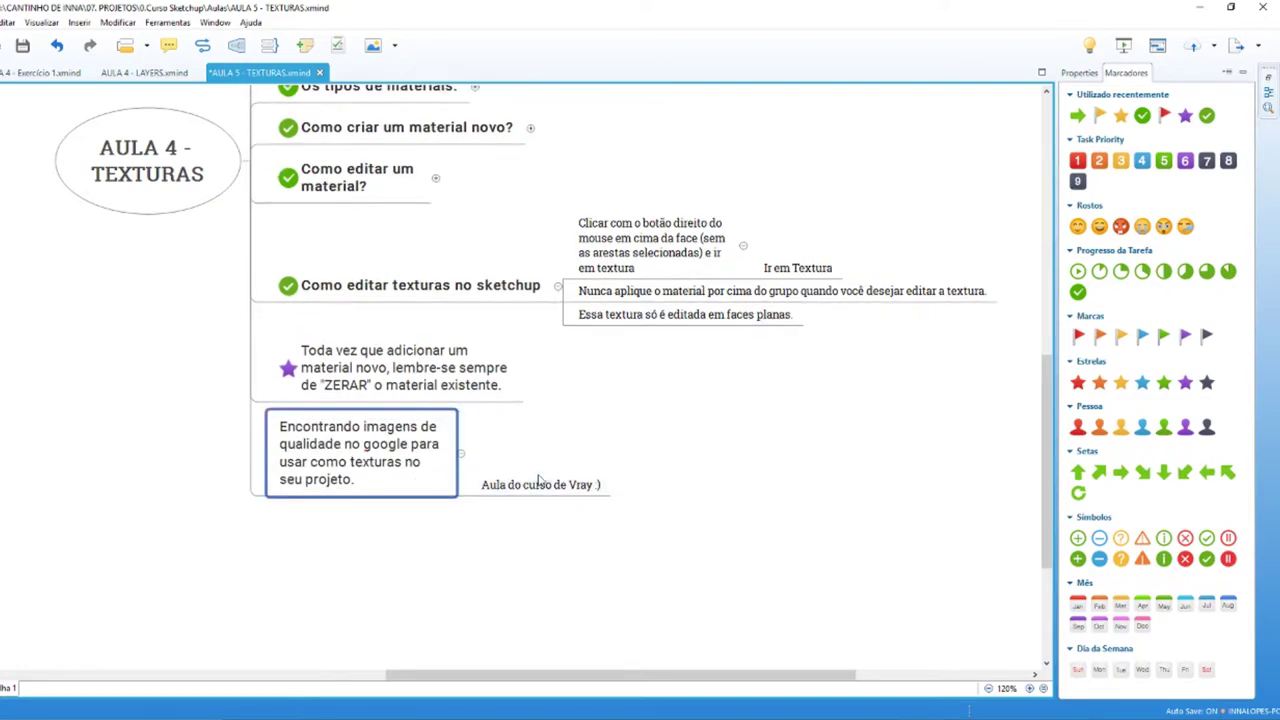
# Step: Clear the selection, then select the 'Aula do curso de Vray :)' note and the image-finding topic
pyautogui.click(543, 484)
pyautogui.click(597, 445)
pyautogui.click(507, 494)
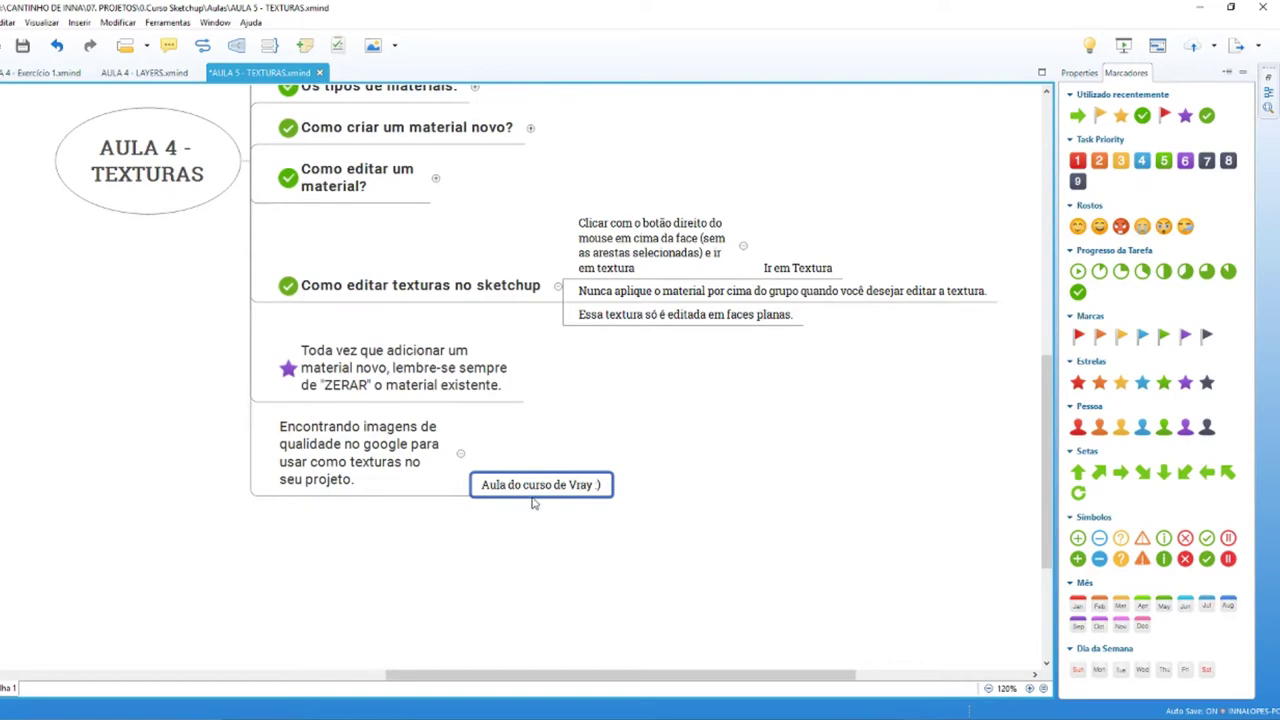
pyautogui.moveTo(534, 512); pyautogui.dragTo(193, 457)
pyautogui.scroll(5, 234, 491)
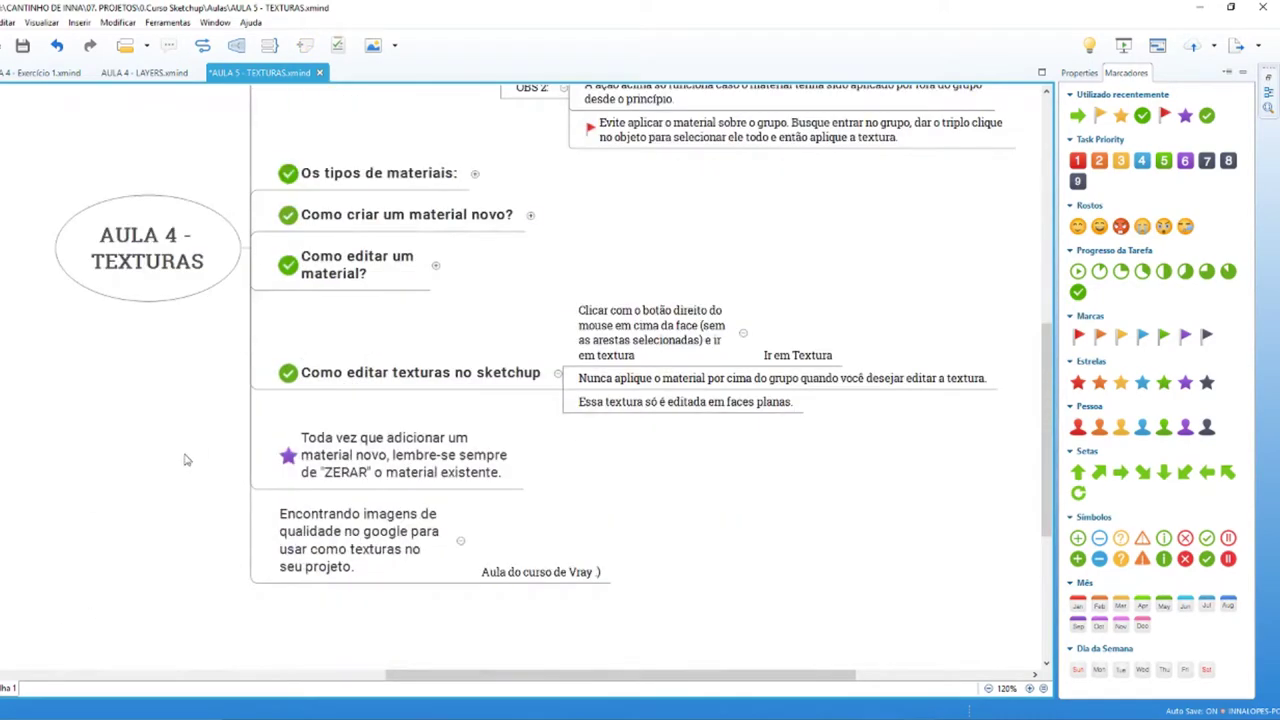
# Step: Replace the lesson number 4 with 5 in the central topic, so it reads 'AULA 5 - TEXTURAS'
pyautogui.doubleClick(147, 378)
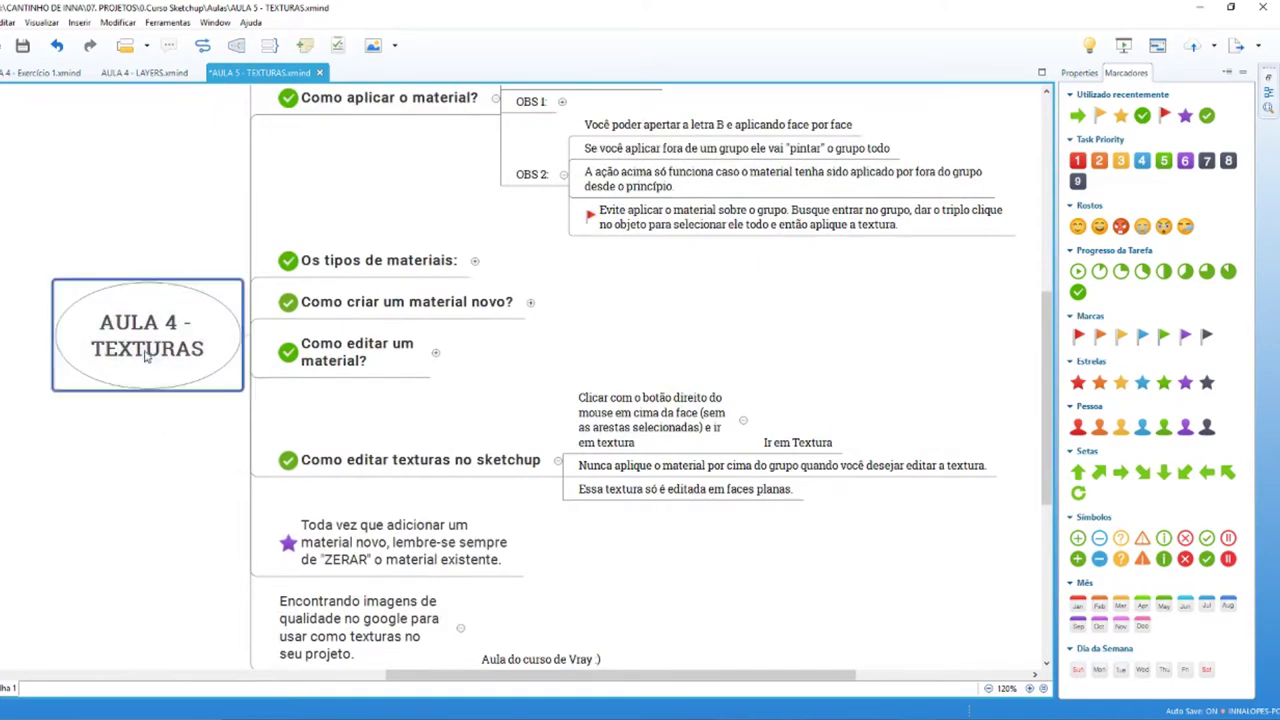
pyautogui.click(153, 346)
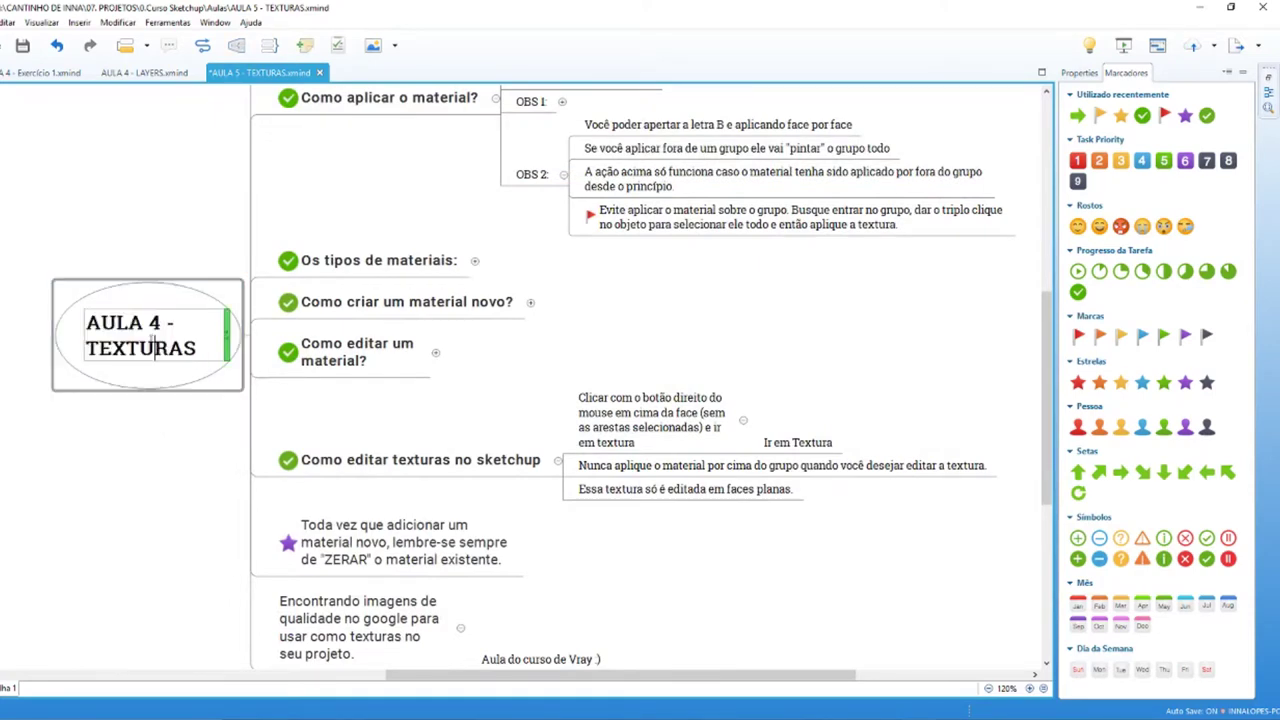
pyautogui.doubleClick(153, 322)
pyautogui.write('5')
pyautogui.press('Return')
pyautogui.click(158, 548)
pyautogui.scroll(3, 158, 548)
pyautogui.click(155, 541)
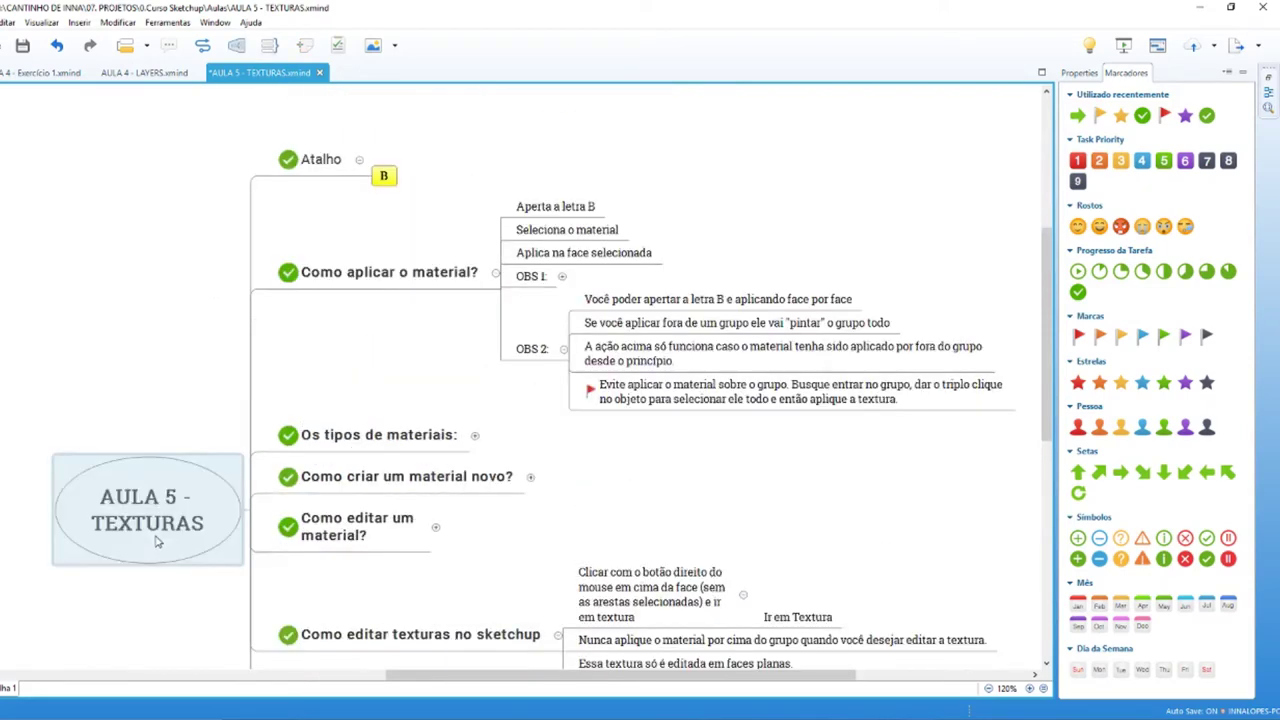
pyautogui.scroll(-5, 156, 541)
pyautogui.scroll(5, 156, 541)
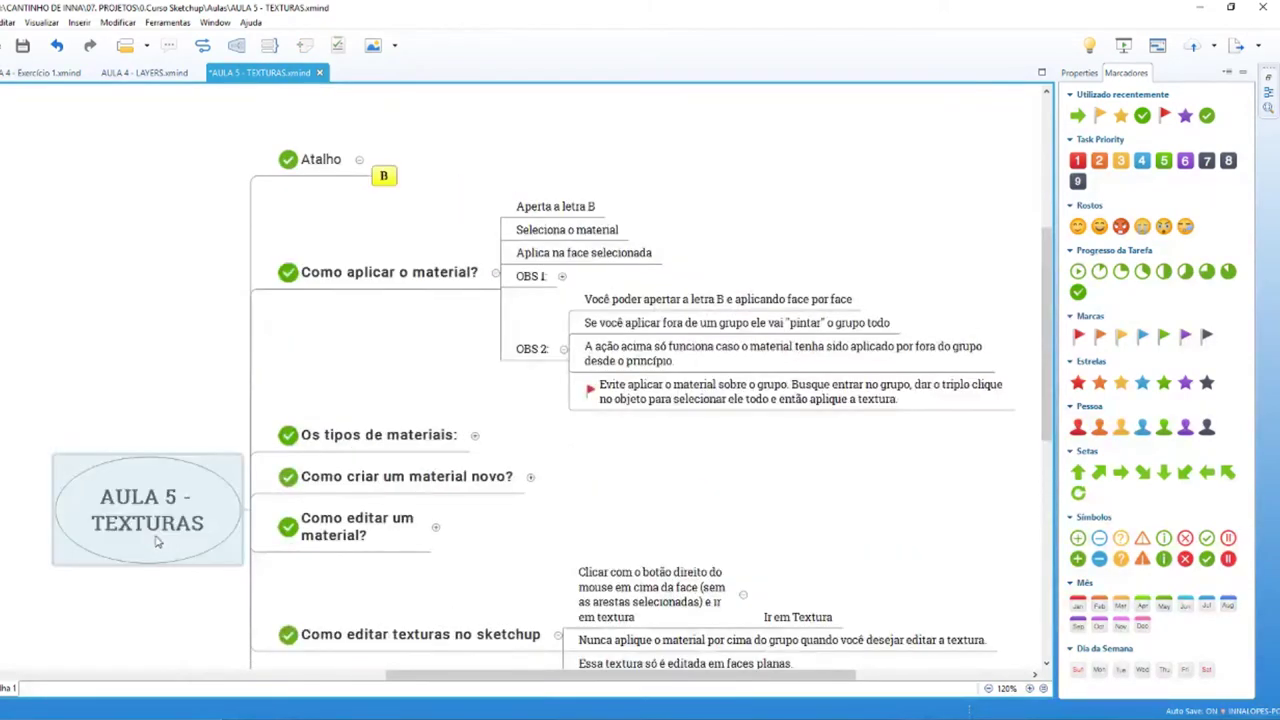